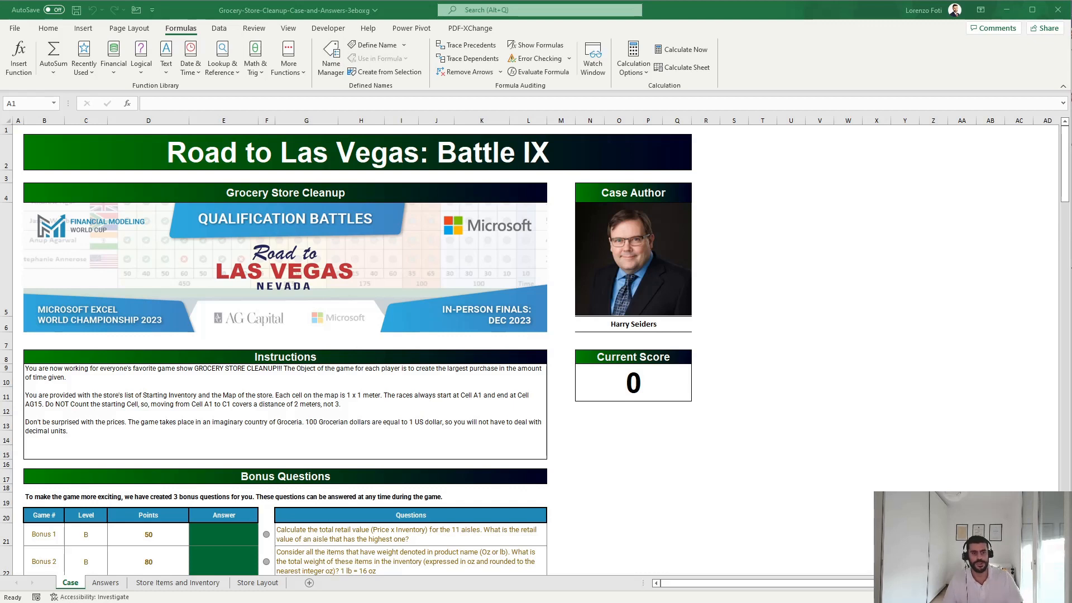
Read the game instructions and the bonus questions on the Case sheet.
left_click(829, 311)
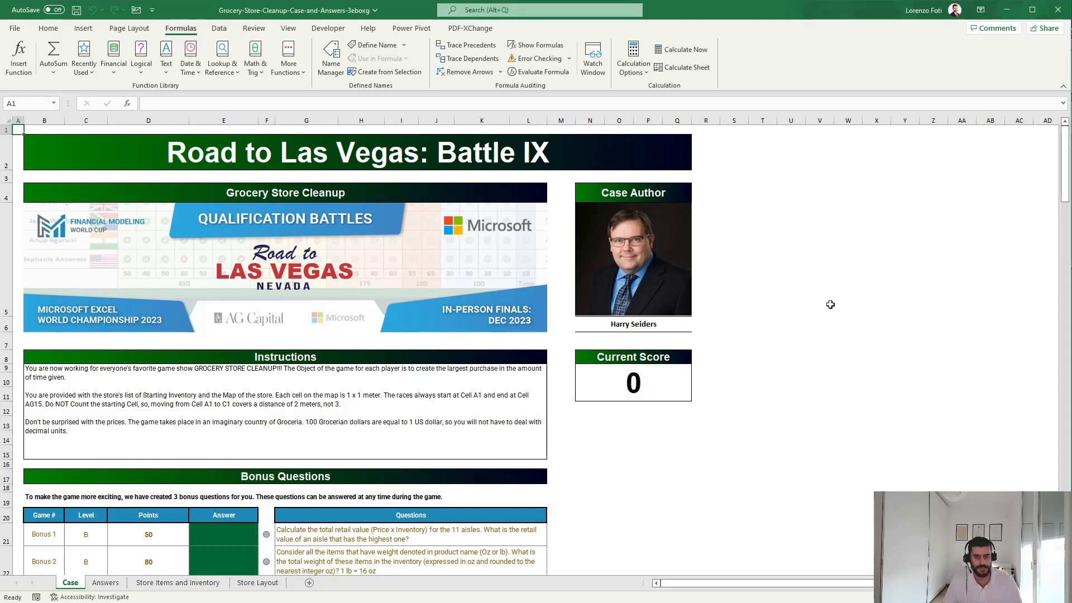
left_click(809, 368)
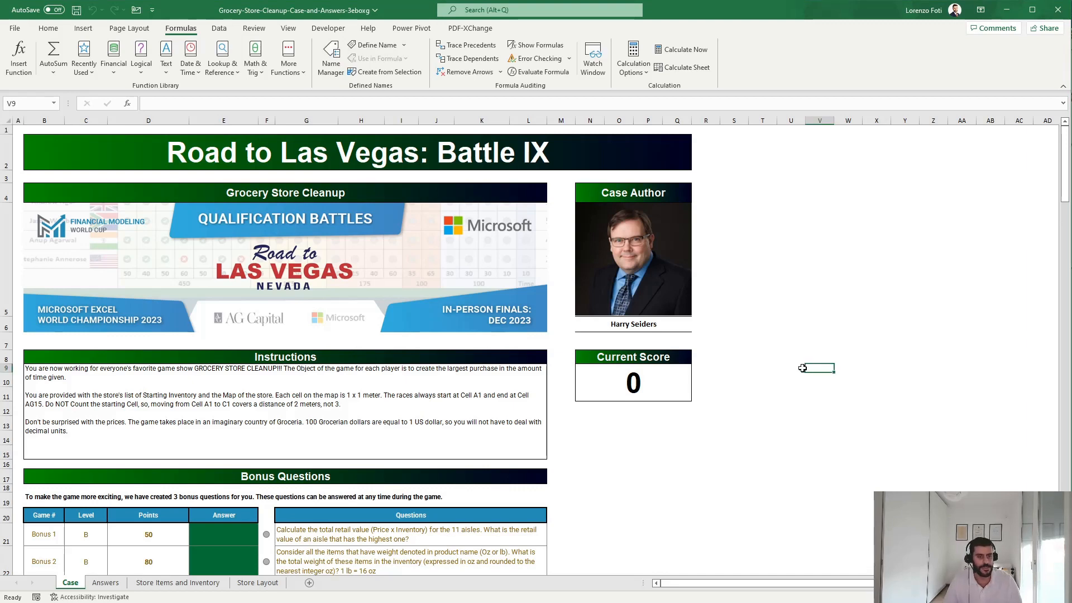
scroll(547, 408, "down", 1)
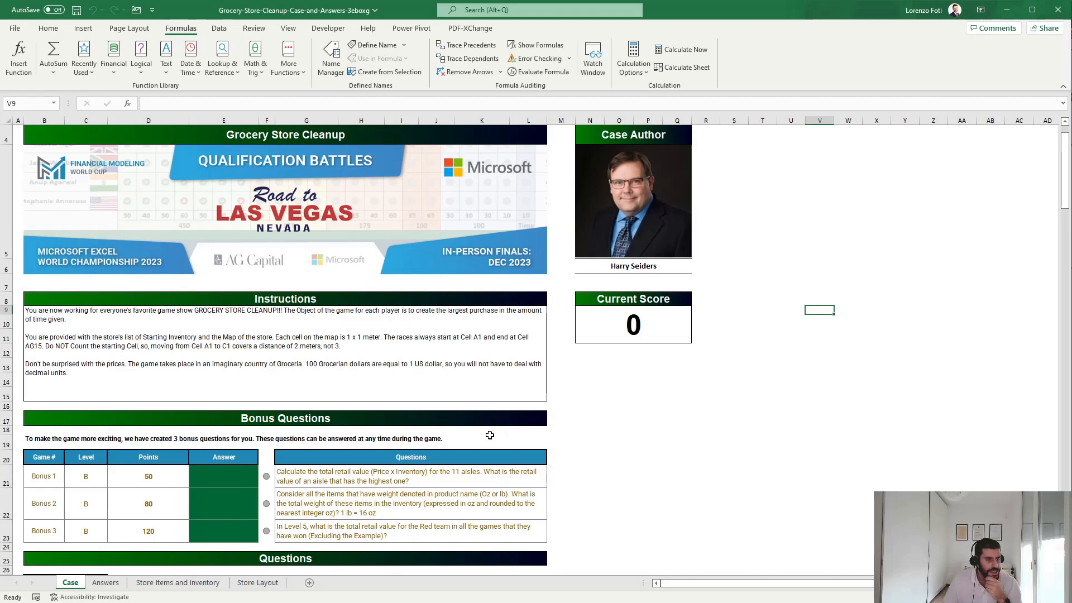
scroll(489, 435, "down", 3)
scroll(490, 435, "up", 3)
scroll(489, 435, "up", 1)
scroll(490, 435, "down", 1)
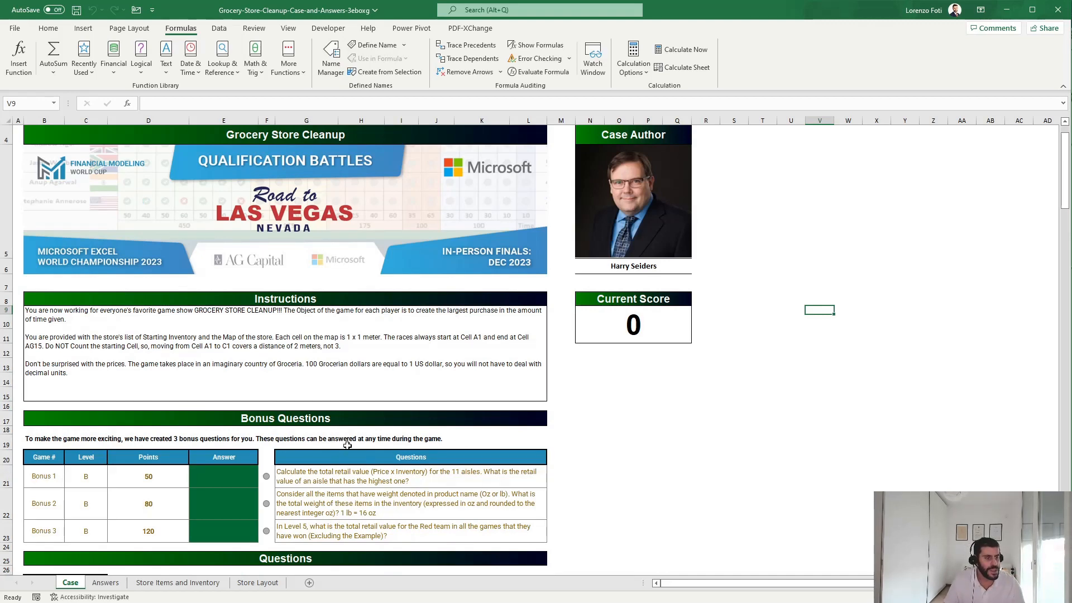
Examine the Store Layout sheet: the aisles, the START and END cells, and the walking path through the store.
left_click(238, 584)
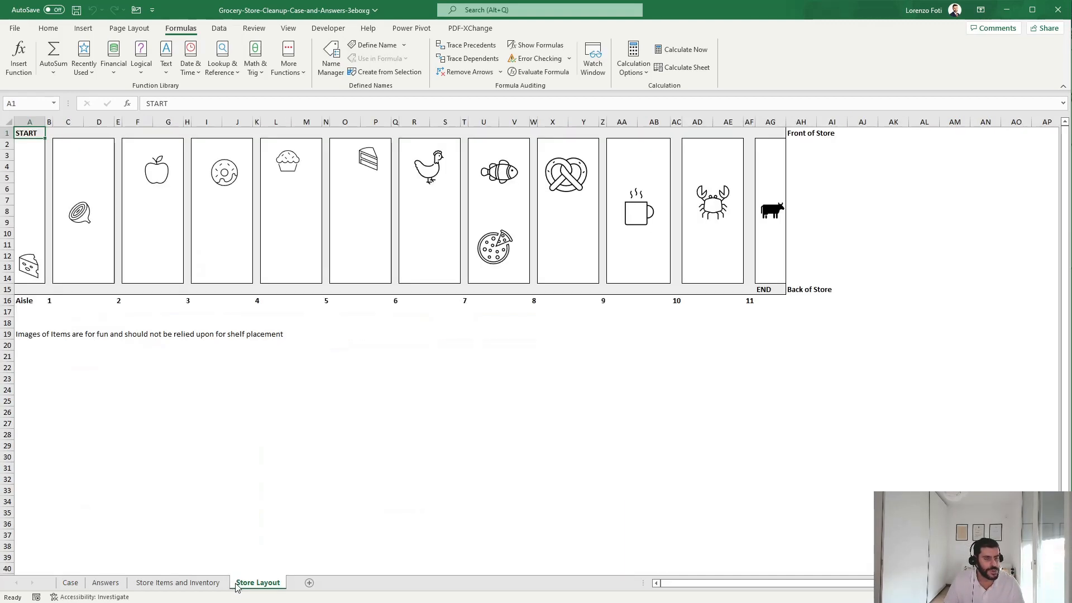
scroll(765, 496, "up", 2)
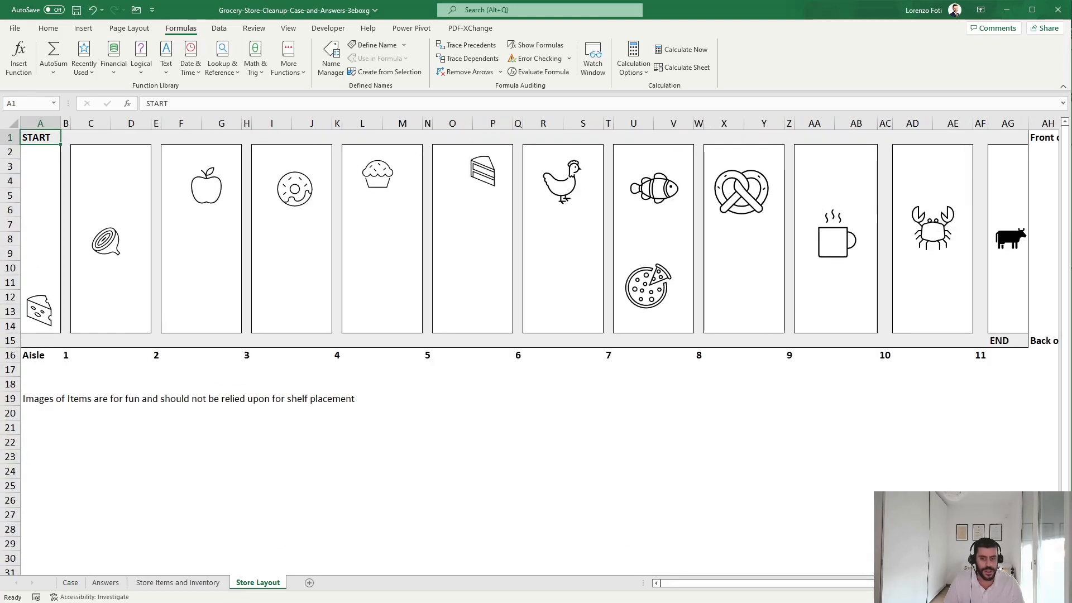
scroll(638, 384, "down", 2)
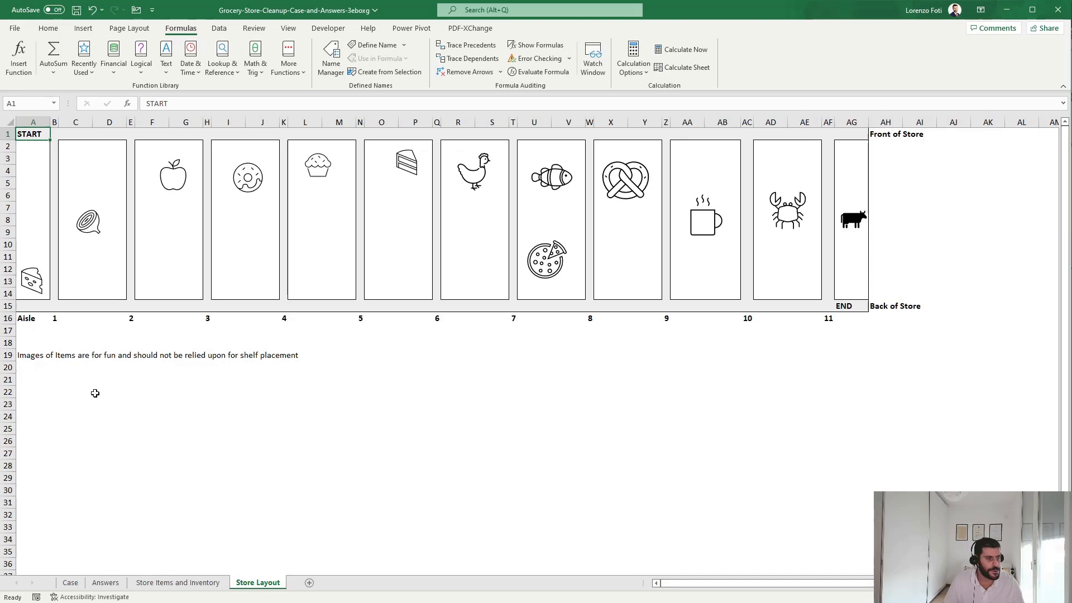
left_click(8, 380)
left_click(32, 329)
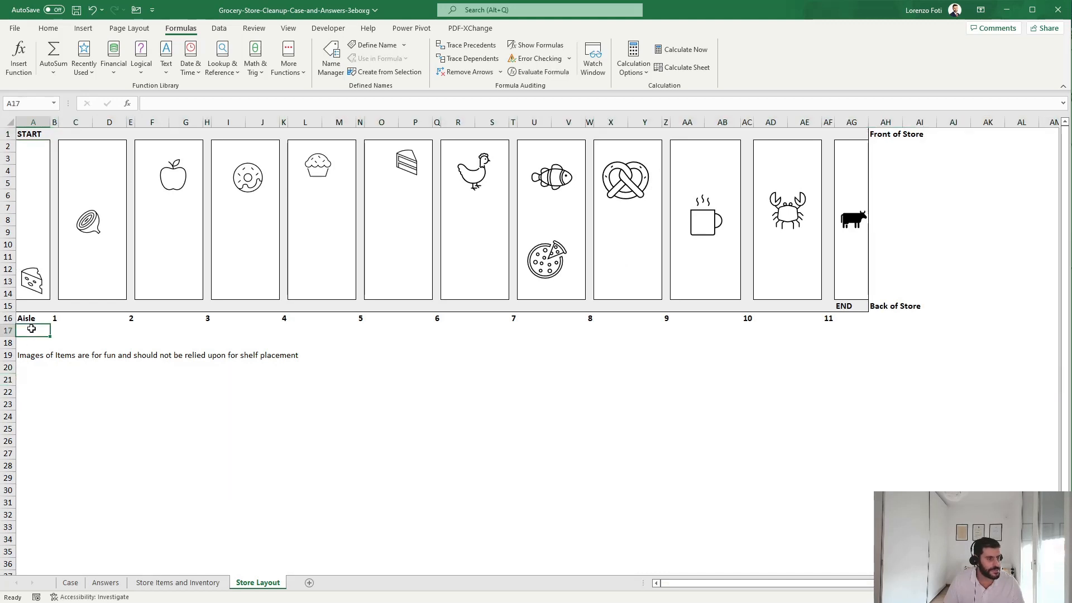
left_click(34, 320)
left_click(36, 332)
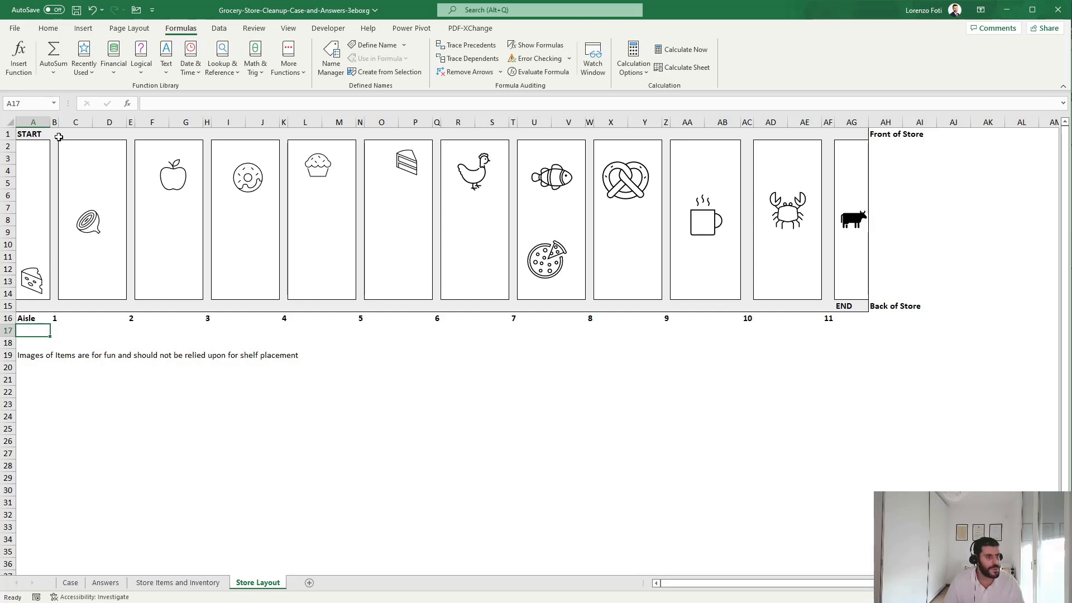
left_click_drag(56, 144, 55, 296)
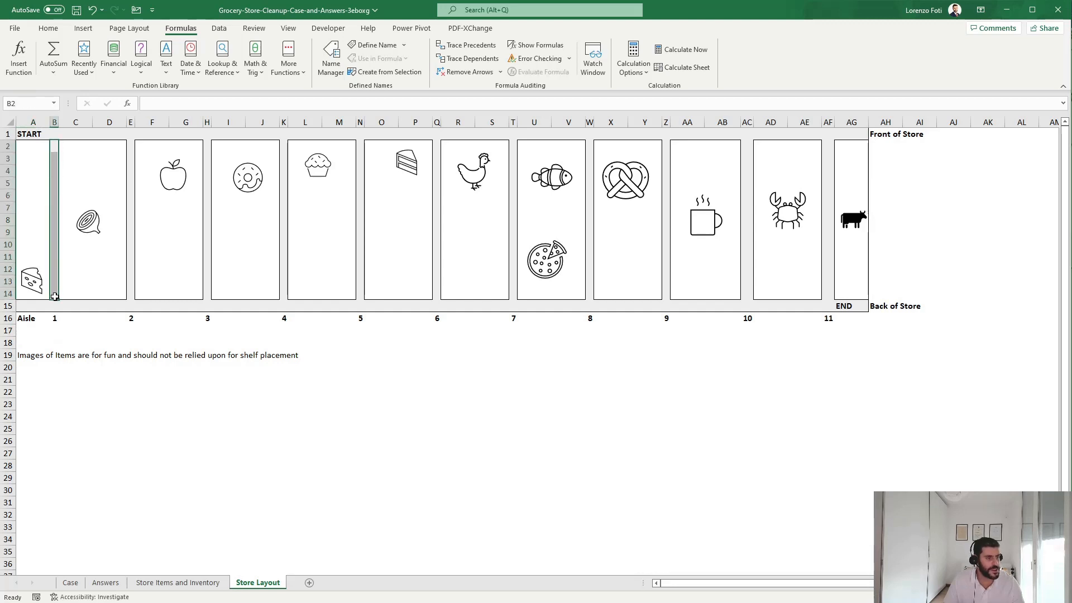
left_click(87, 341)
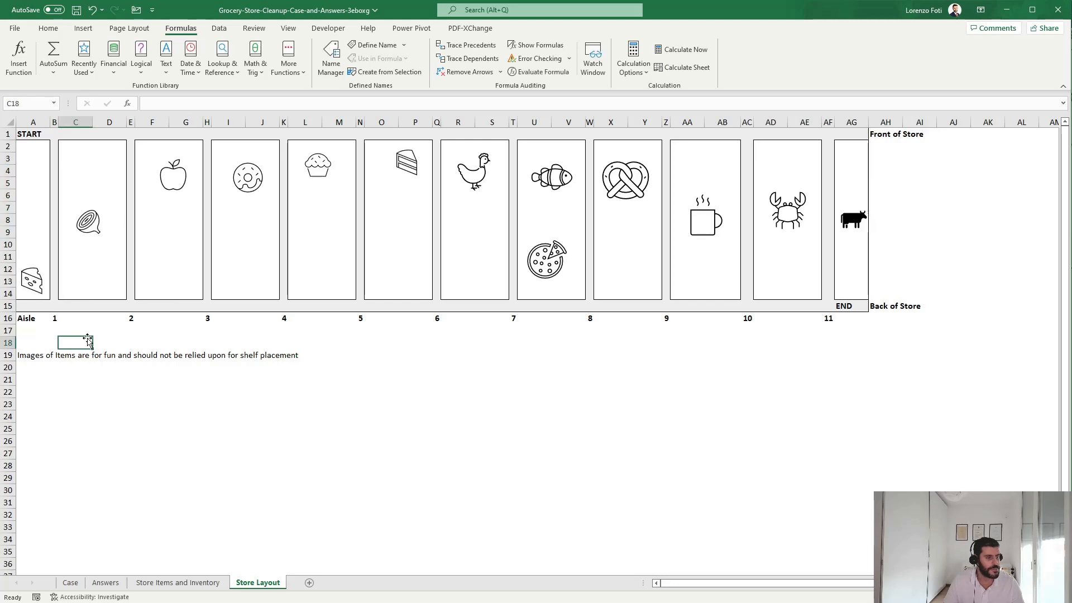
left_click(37, 135)
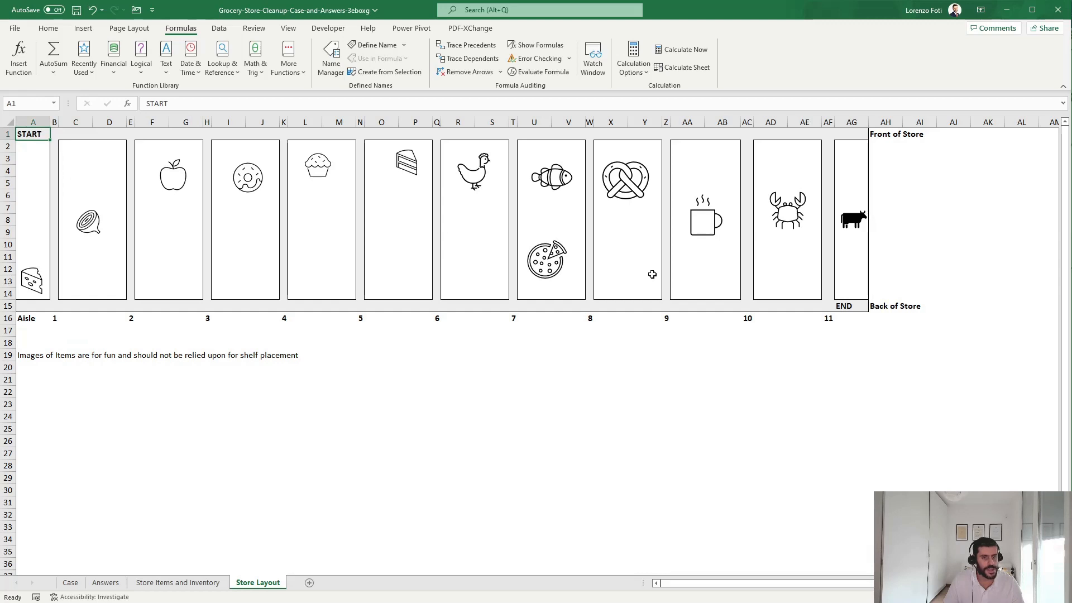
left_click(851, 306)
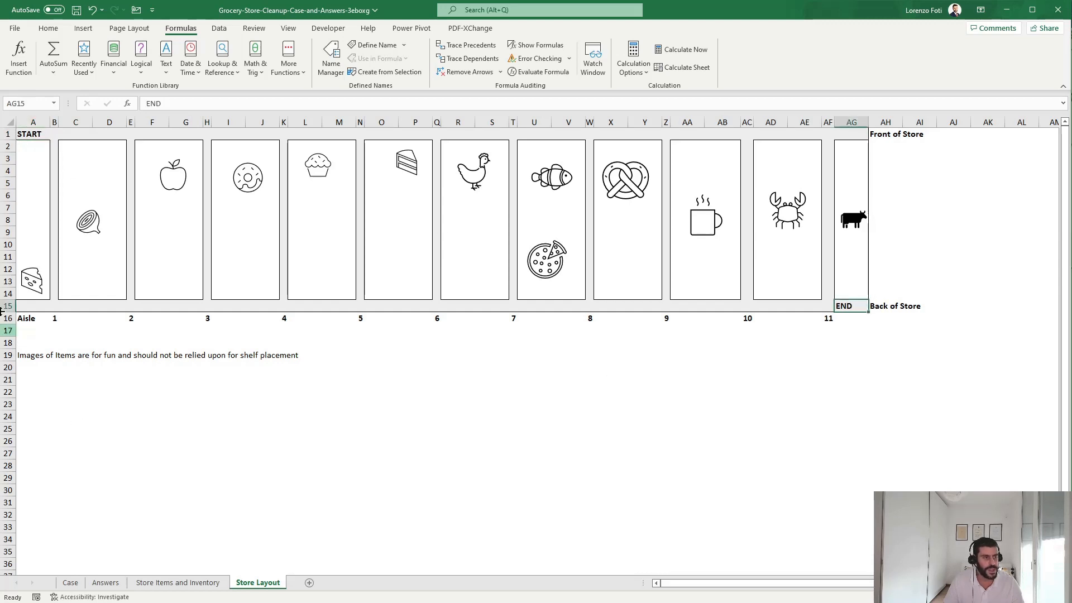
left_click(52, 133)
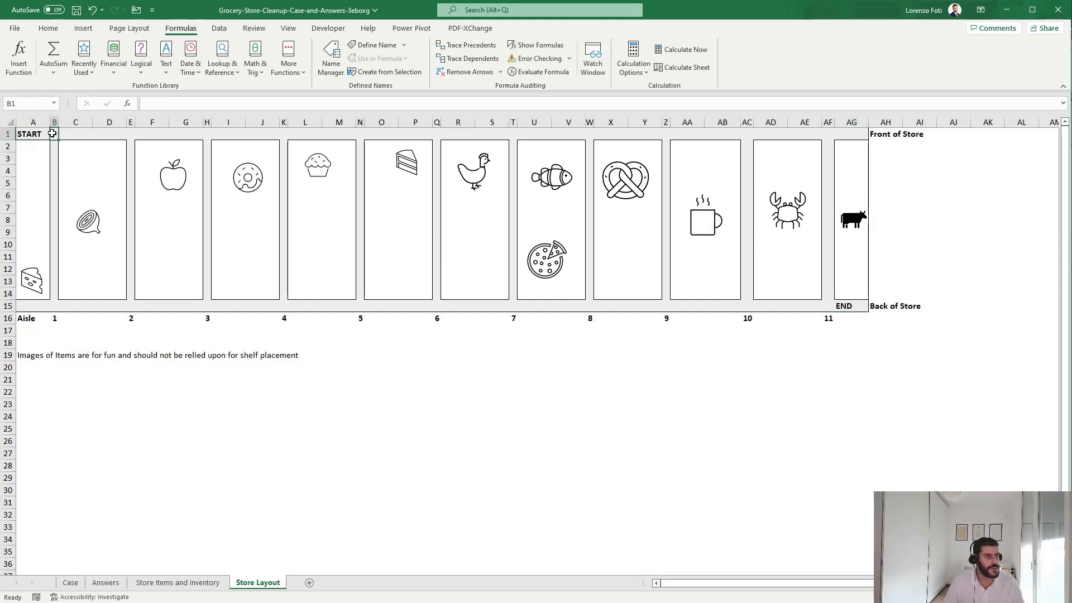
left_click_drag(52, 133, 145, 134)
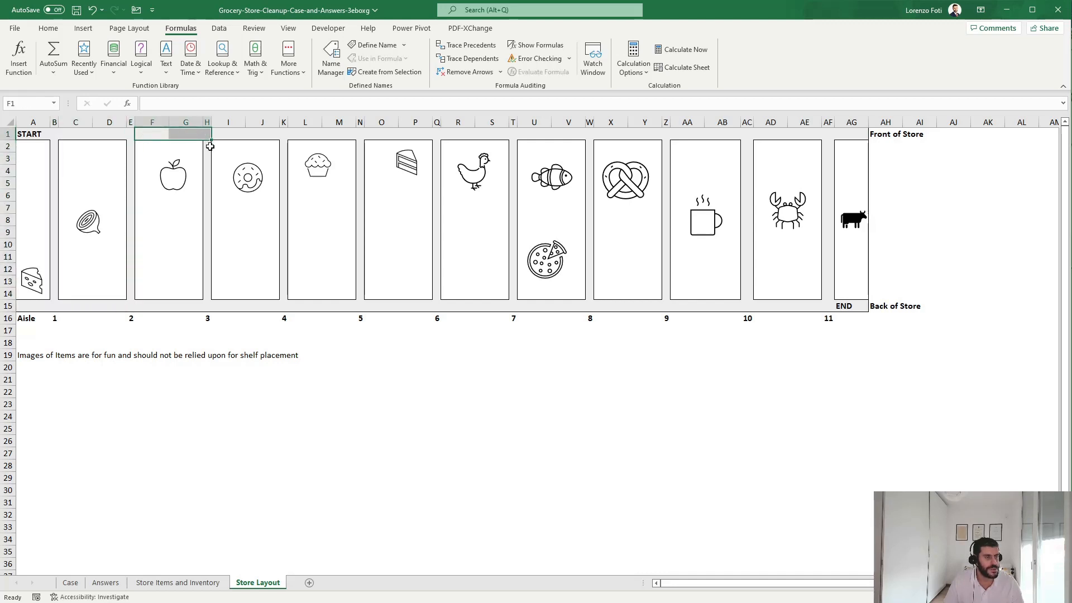
left_click_drag(208, 144, 208, 312)
left_click(278, 367)
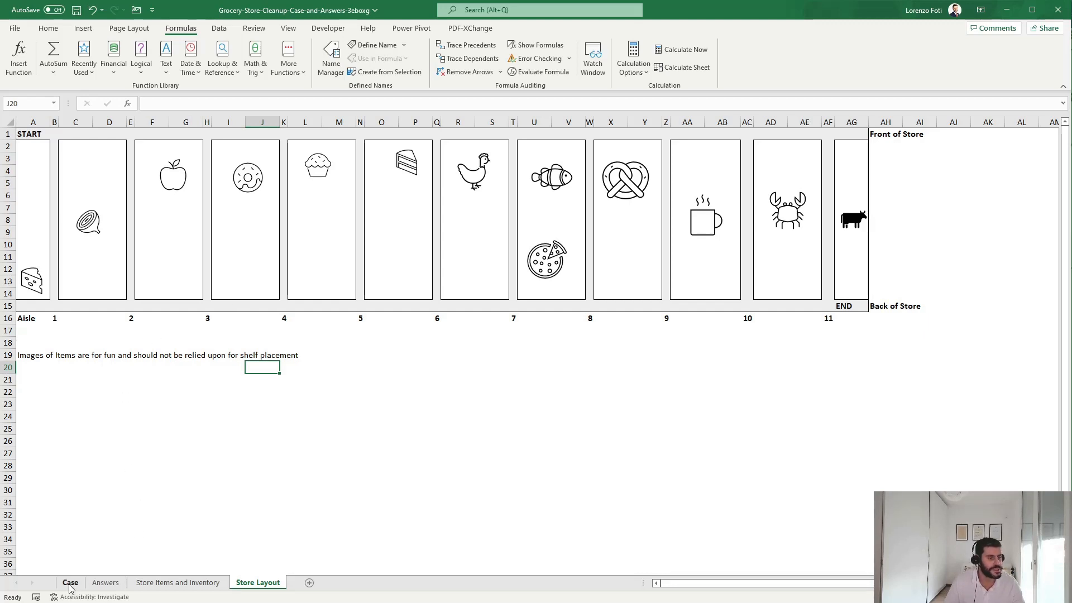
Review the product list's columns on the Store Items and Inventory sheet and the Level 1 question on the Case sheet.
left_click(159, 590)
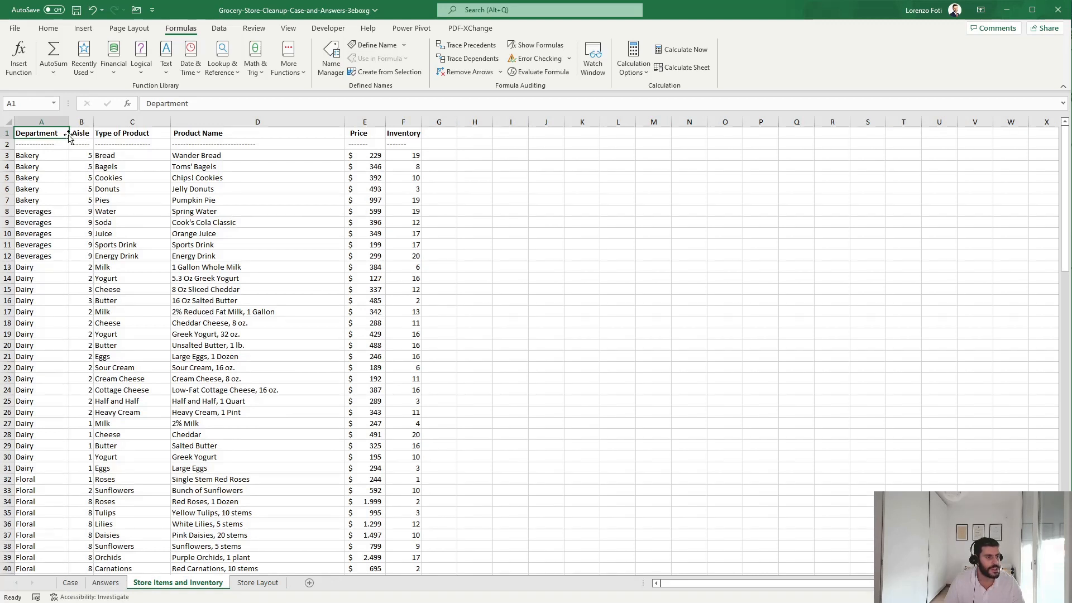
left_click(132, 121)
left_click(221, 117)
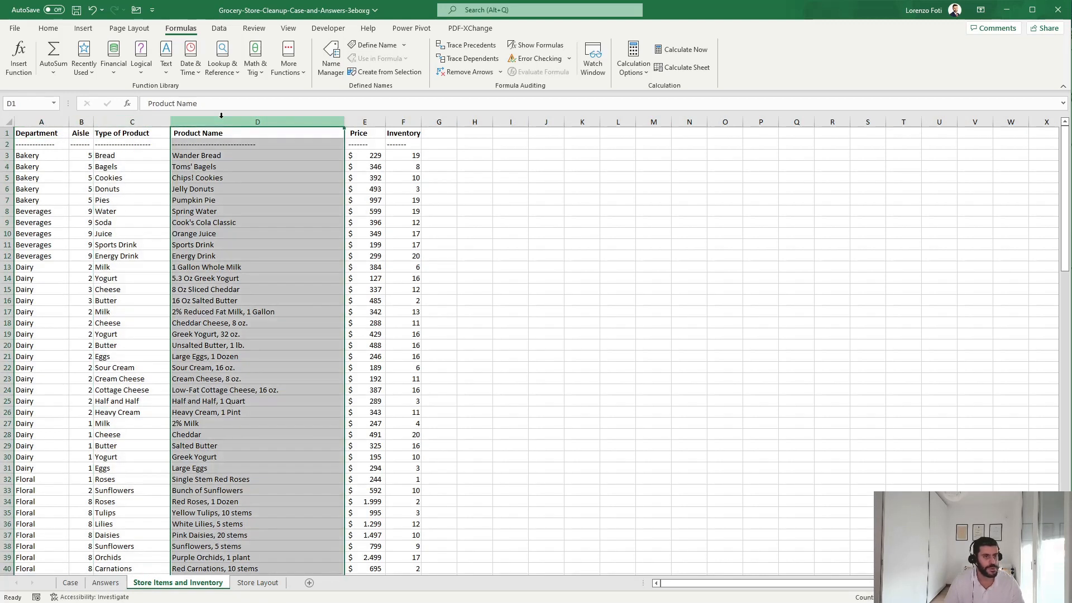
left_click(413, 164)
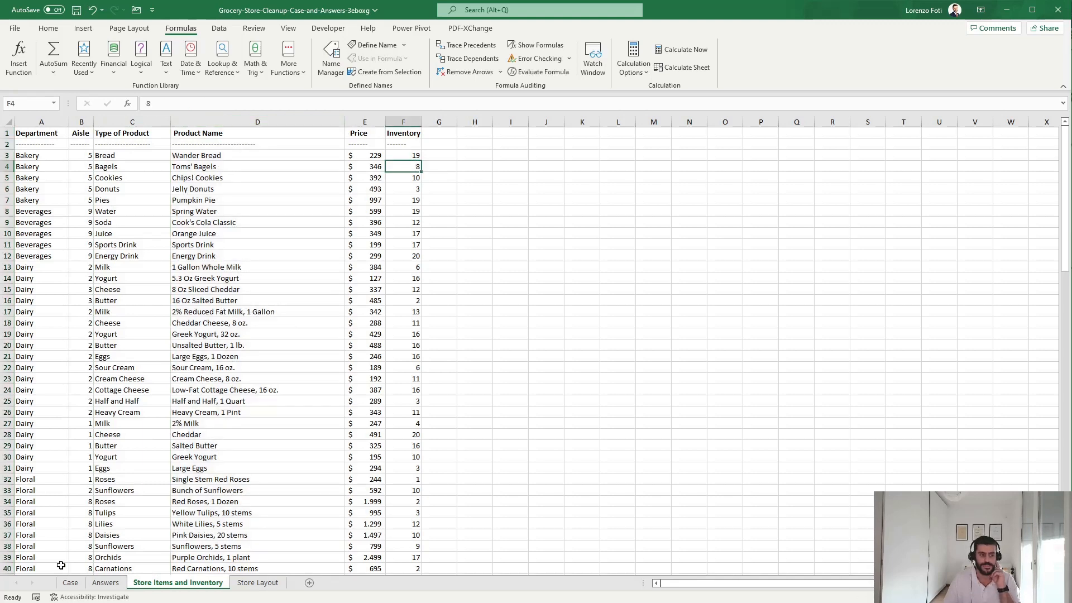
left_click(70, 582)
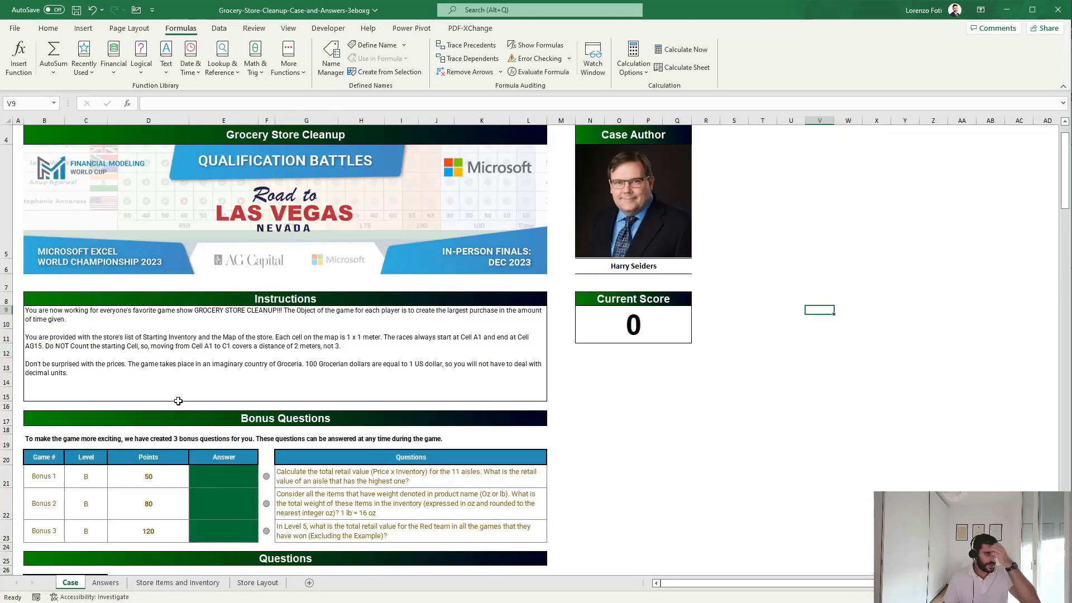
scroll(179, 401, "up", 1)
scroll(179, 400, "down", 6)
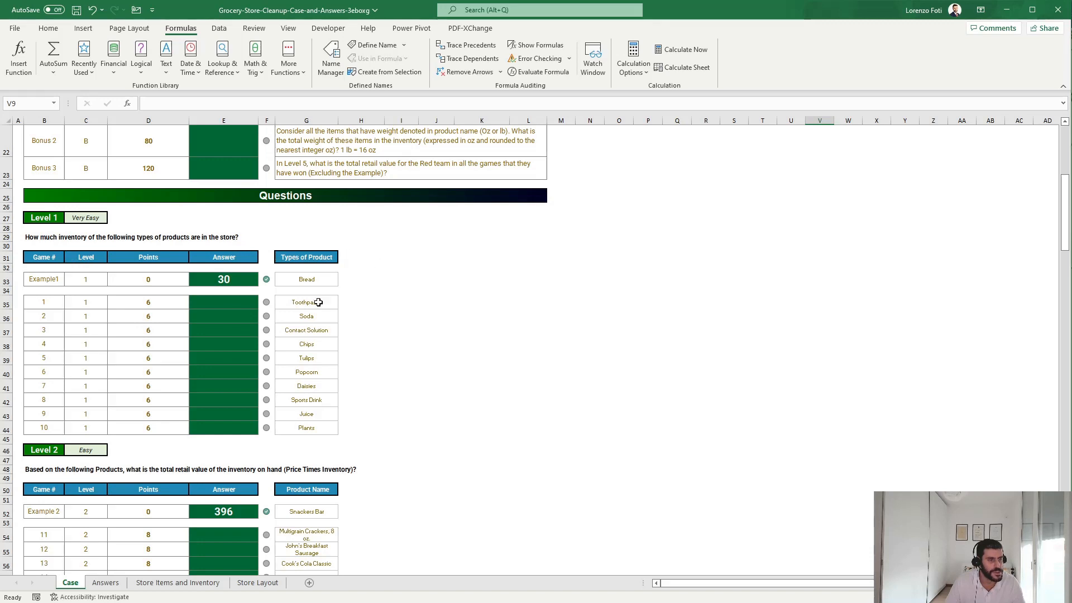
Delete the dashed separator row beneath the headers on the Store Items and Inventory sheet.
left_click(258, 582)
left_click(178, 582)
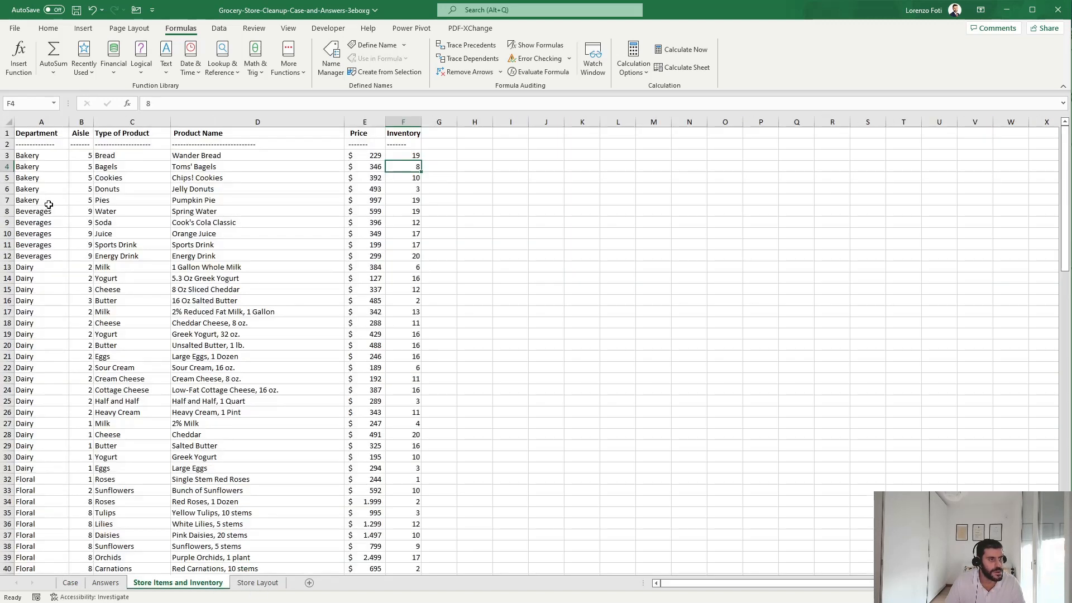
left_click(6, 144)
key("ctrl+minus")
key("Right")
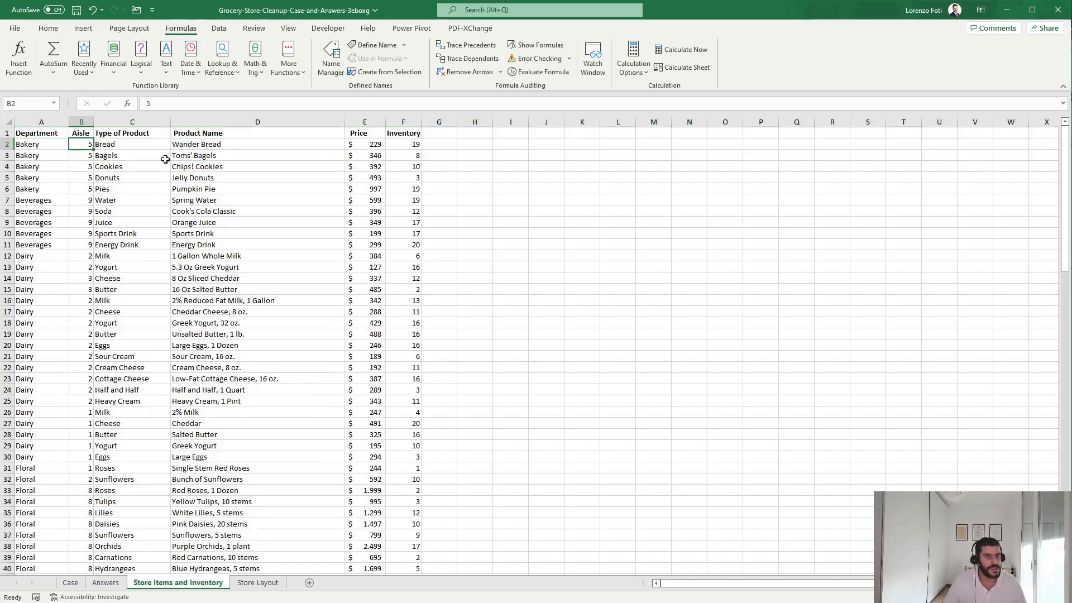
Start a SUMIFS formula in the Game 1 answer cell E35 of the Case sheet, with inventory column F as the sum range.
left_click(70, 582)
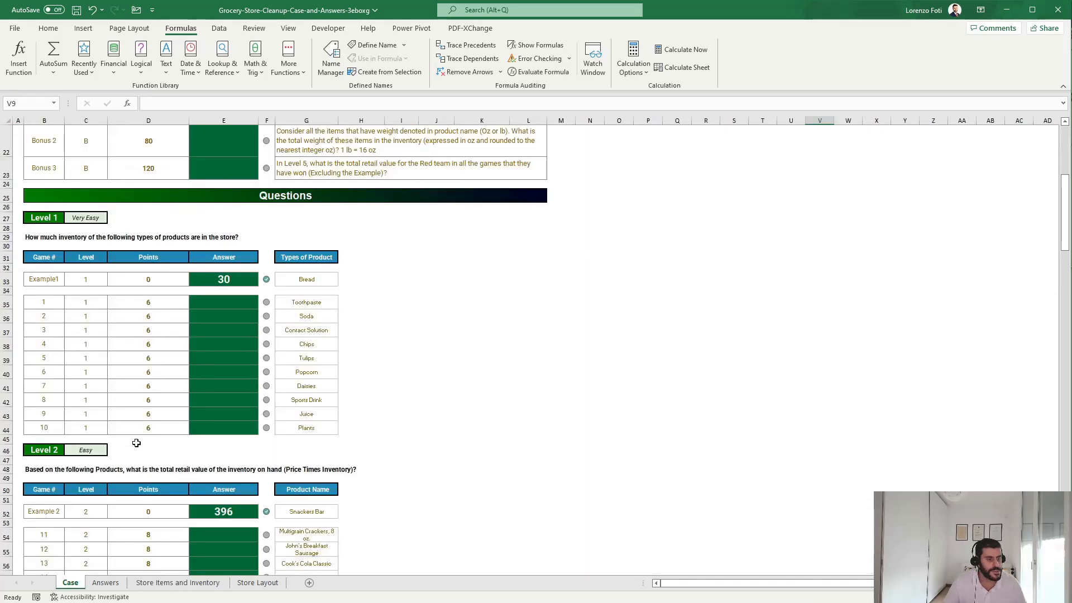
left_click(228, 297)
type("+sumf")
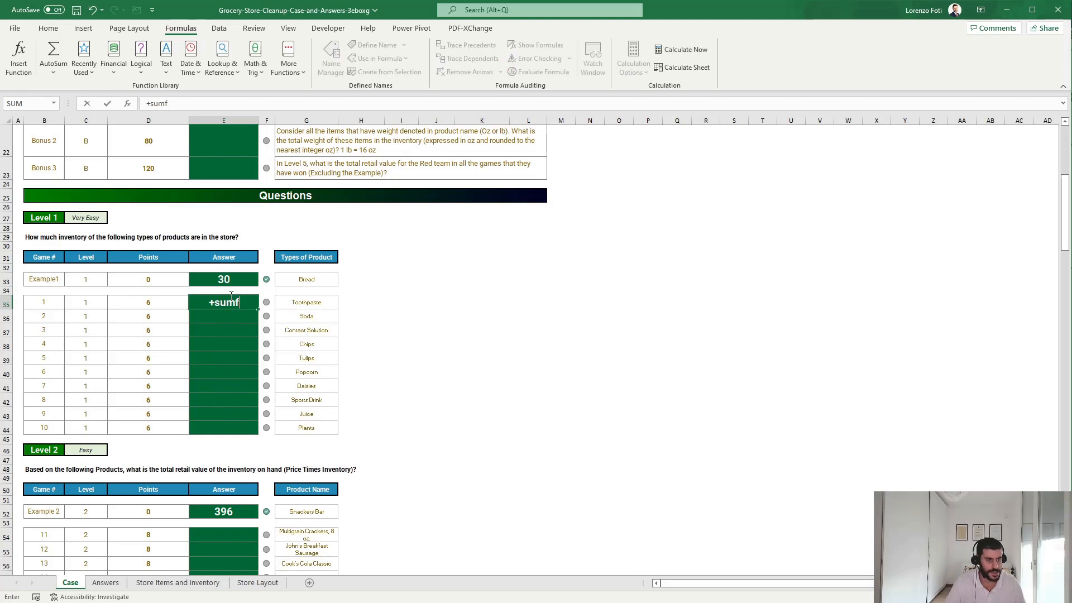
key("BackSpace")
type("ifs(")
key("Right")
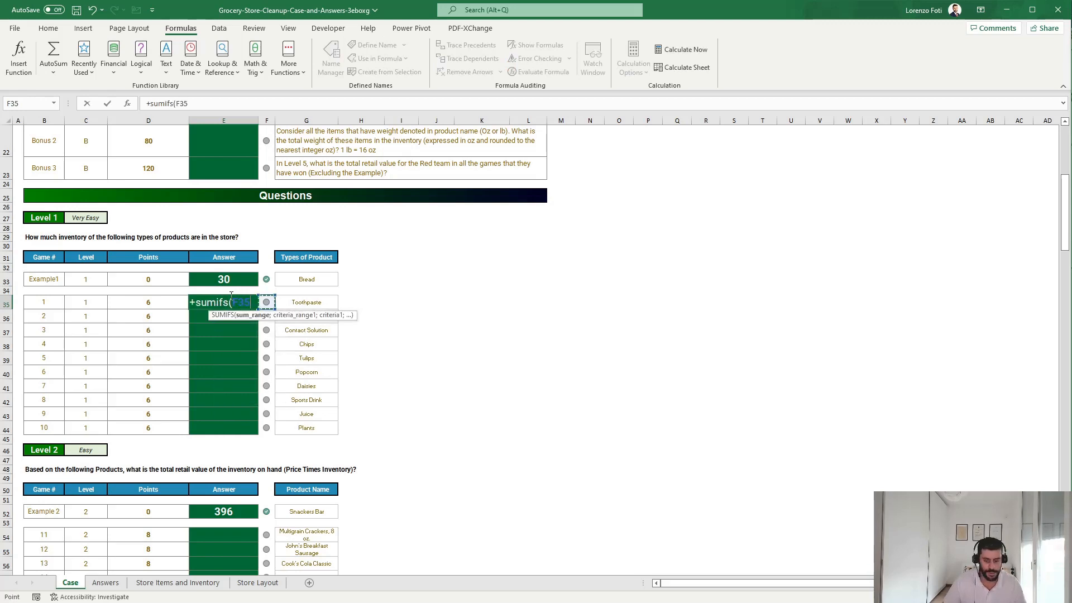
key("BackSpace")
key("BackSpace")
key("BackSpace")
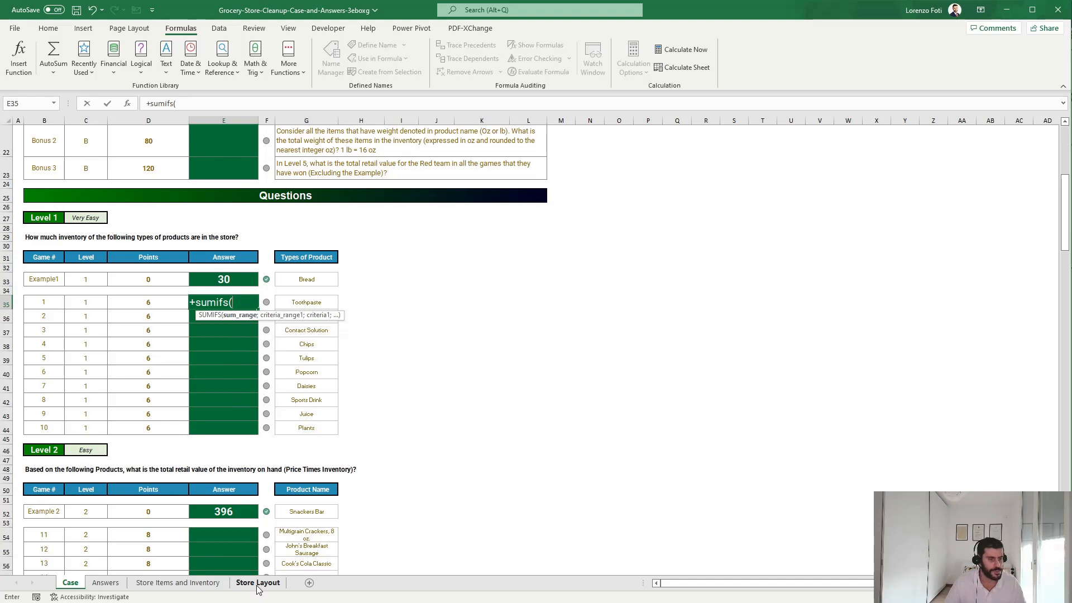
left_click(178, 582)
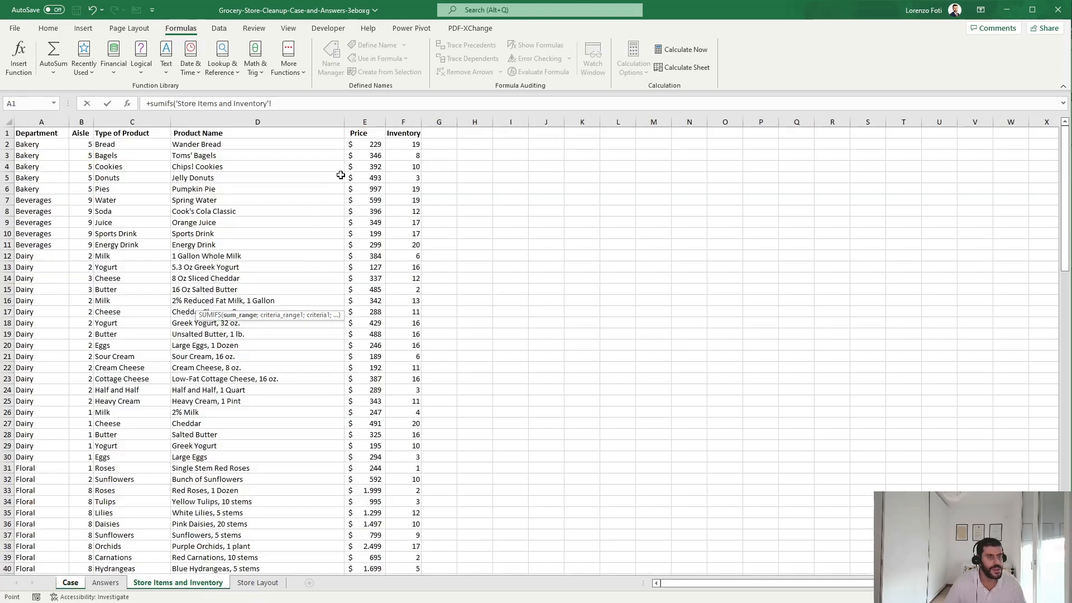
left_click(410, 116)
type(";")
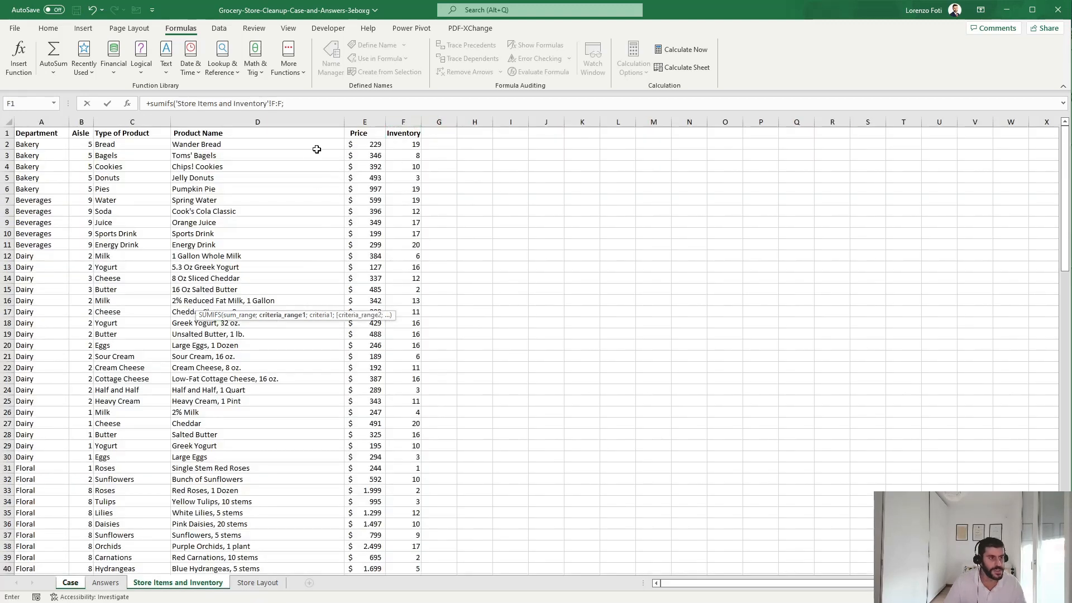
Complete the SUMIFS formula with the Type of Product column C as criteria range and Case cell G35 as criterion.
left_click(131, 121)
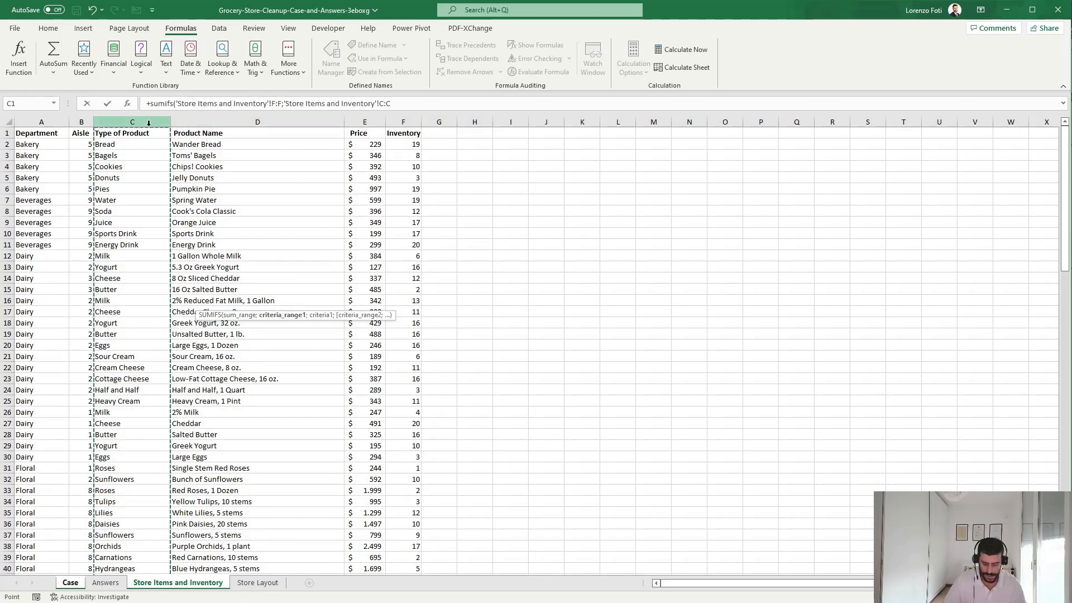
type(";")
left_click(70, 582)
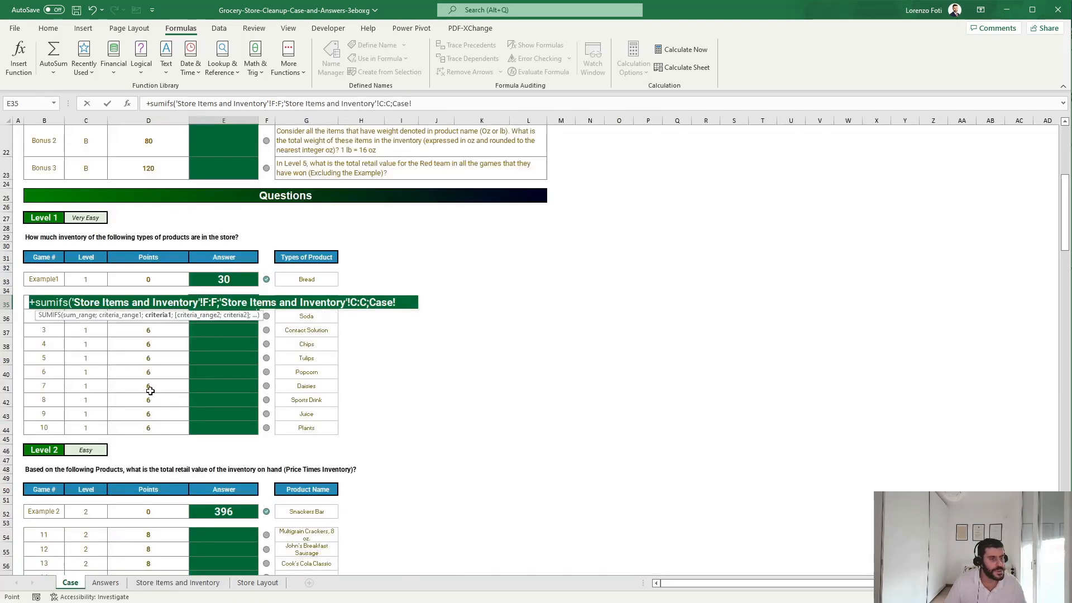
left_click(299, 322)
key("Up")
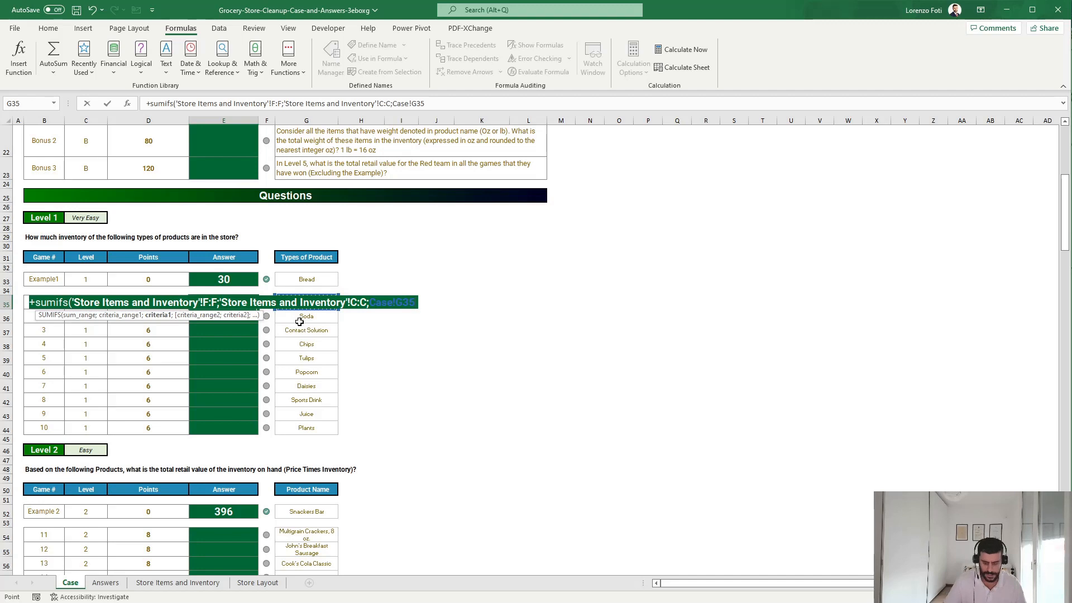
type(")")
key("Return")
Copy the Game 1 formula down to the remaining Level 1 answer cells through E44.
key("Up")
key("ctrl+c")
key("Left")
key("ctrl+Down")
key("Right")
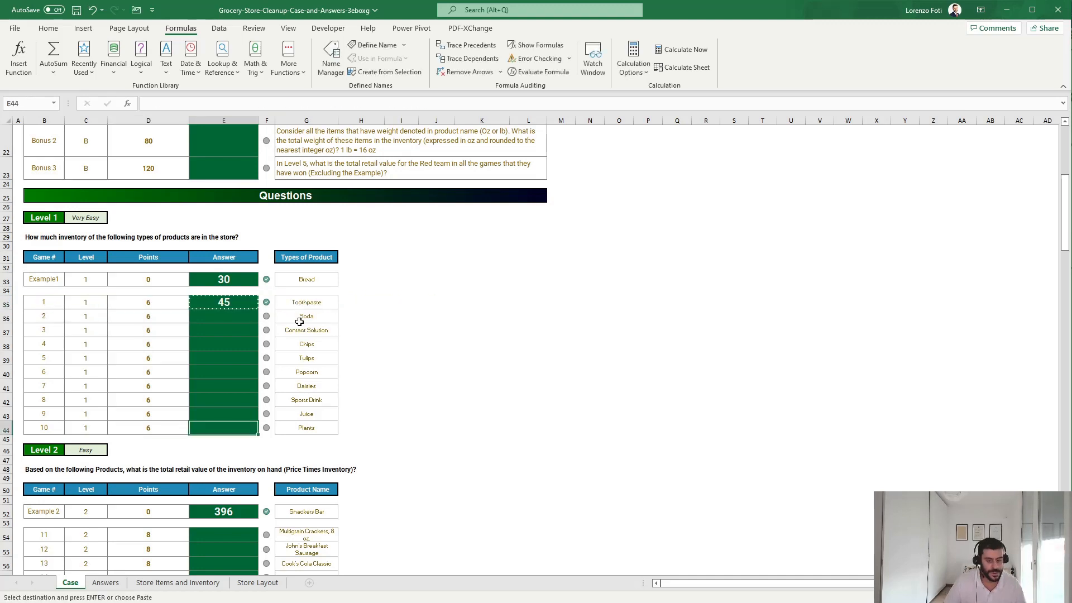
key("ctrl+shift+Up")
key("Return")
Read the Level 2 question and its list of product names on the Case sheet, from Game 11 onwards.
key("ctrl+Down")
key("ctrl+Down")
key("Down")
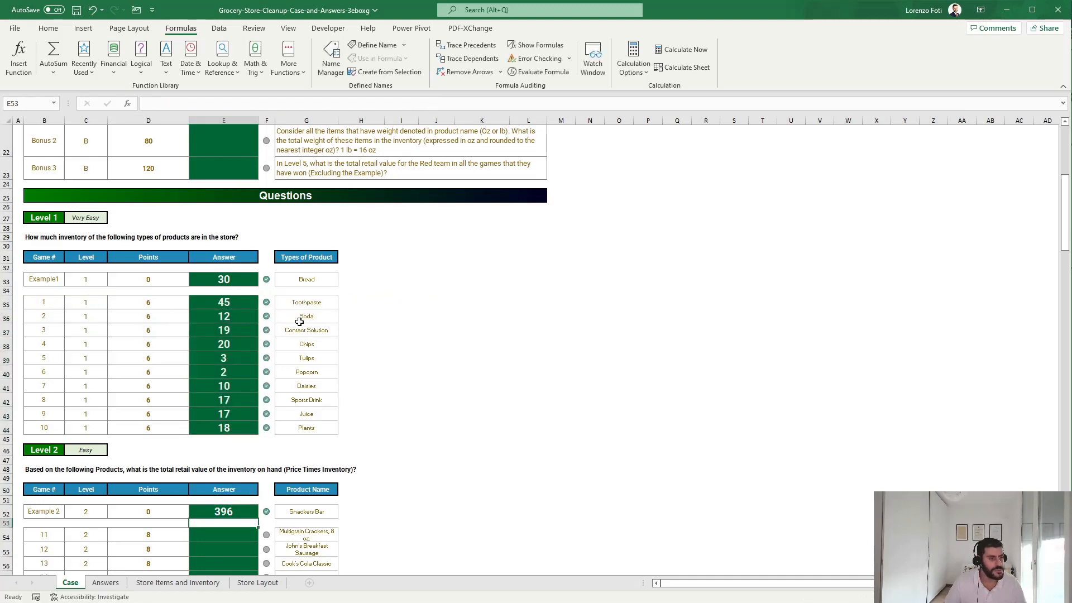
key("Down")
key("Down")
key("Down")
key("Down")
key("Down")
key("Down")
key("Down")
key("Down")
key("Down")
key("Down")
key("Down")
key("Down")
key("Down")
key("Down")
key("Down")
key("Down")
key("Down")
key("Up")
key("Up")
key("Up")
key("Up")
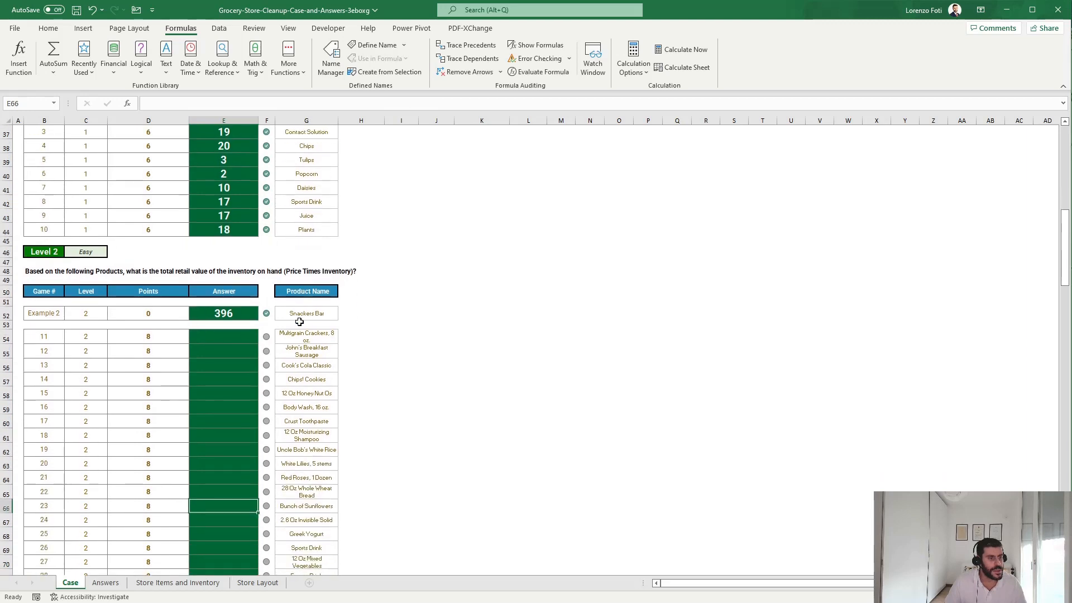
key("Up")
key("Up")
key("Up")
key("Up")
key("Up")
key("Up")
key("Up")
key("Up")
key("Up")
key("Up")
key("Up")
key("Up")
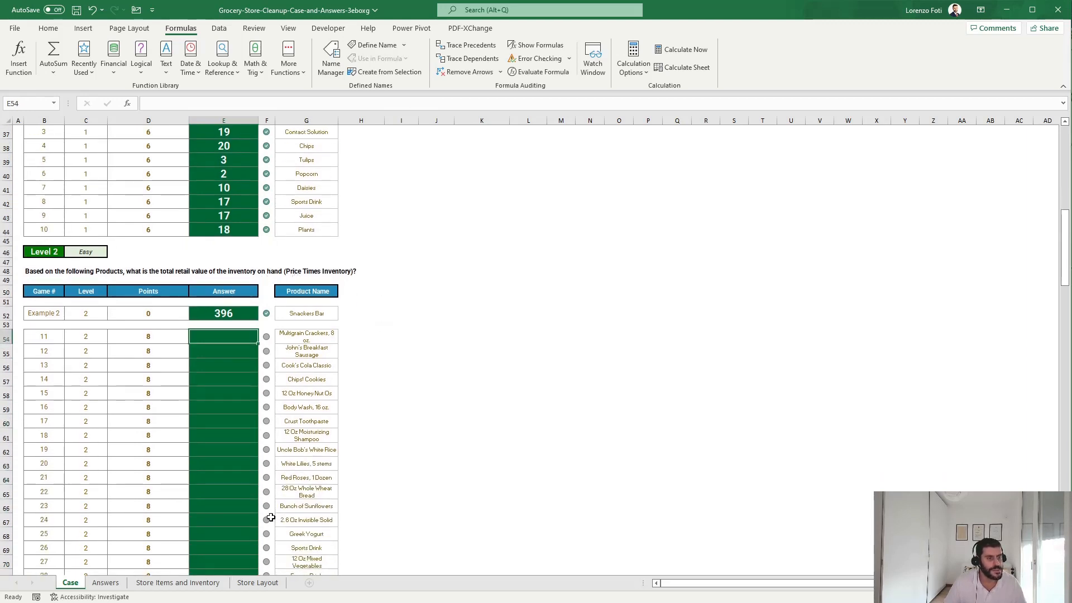
Enter a formula in G2 of the Store Items and Inventory sheet that multiplies inventory F2 by price E2.
left_click(209, 583)
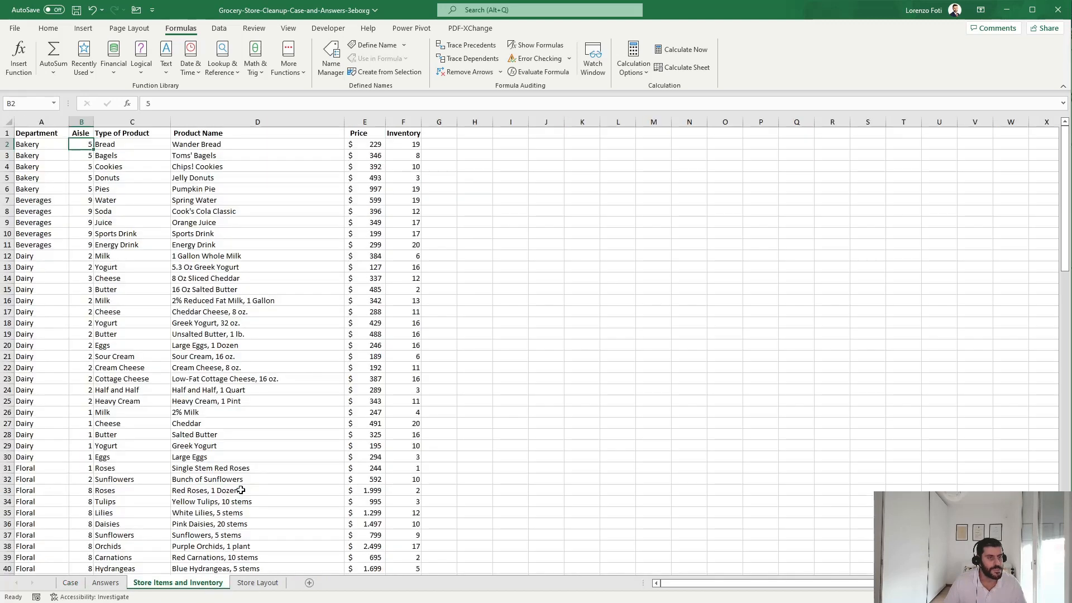
left_click(446, 144)
type("+")
key("Left")
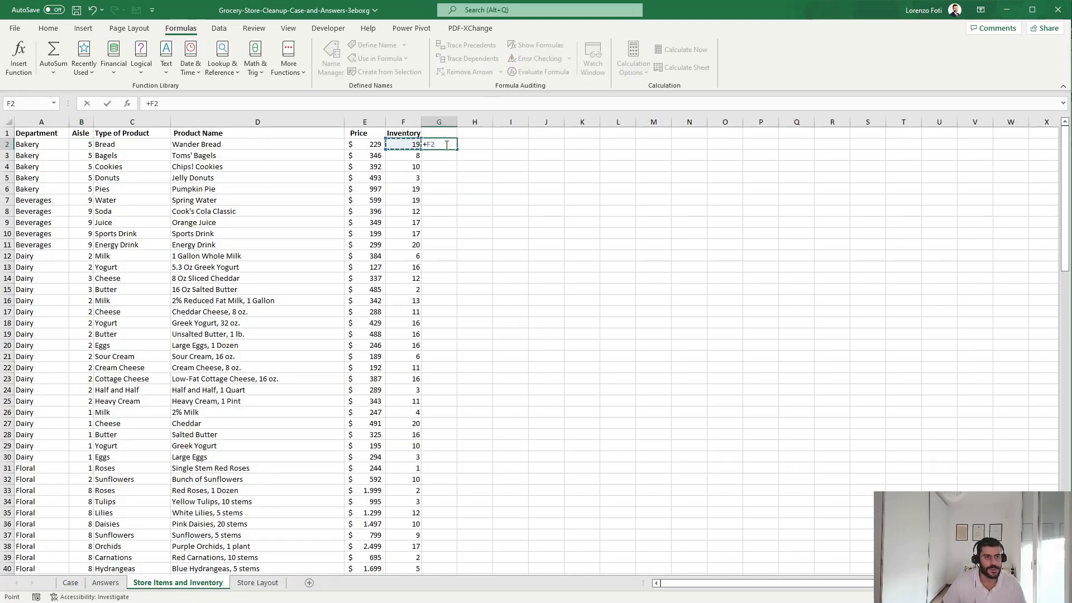
type("*")
key("Left")
key("Left")
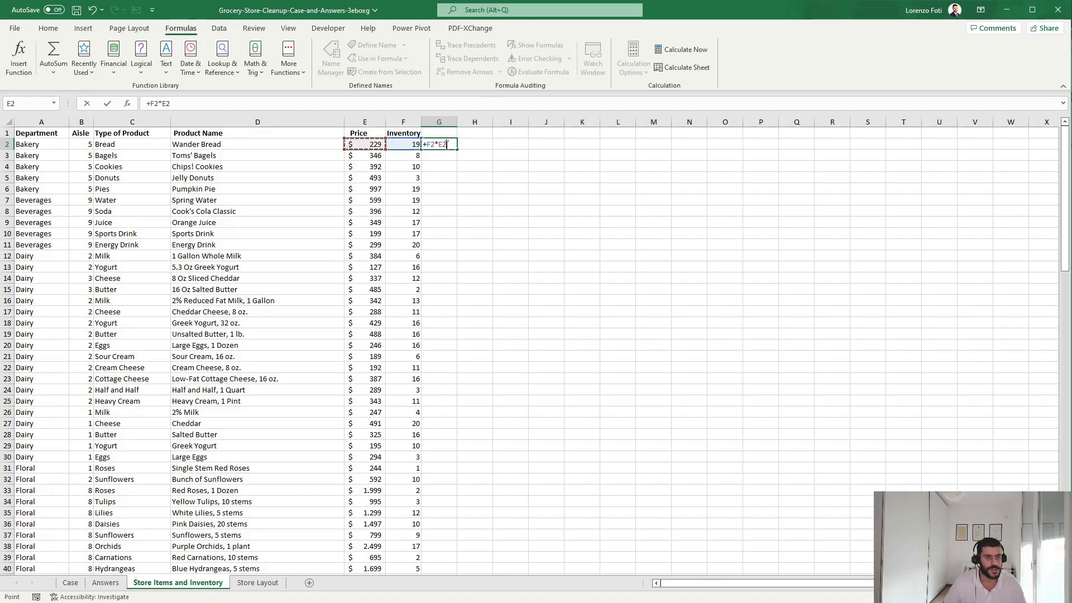
key("ctrl+Return")
Copy the inventory-times-price formula from G2 down column G to the last inventory row.
key("ctrl+c")
key("Left")
key("ctrl+Down")
key("Right")
key("ctrl+shift+Up")
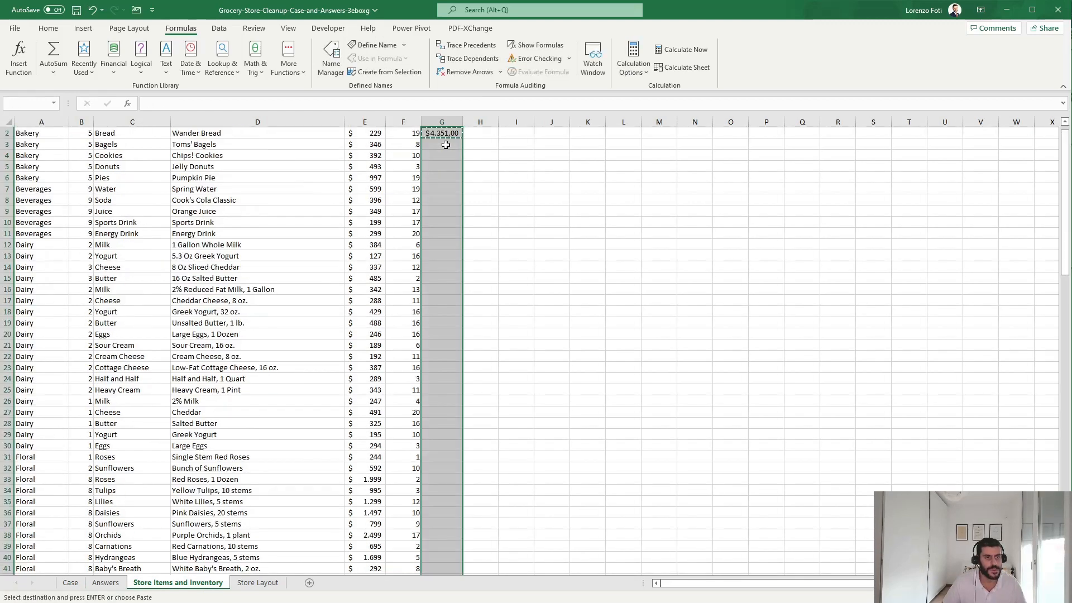
key("ctrl+v")
key("Escape")
key("ctrl+Up")
key("ctrl+Up")
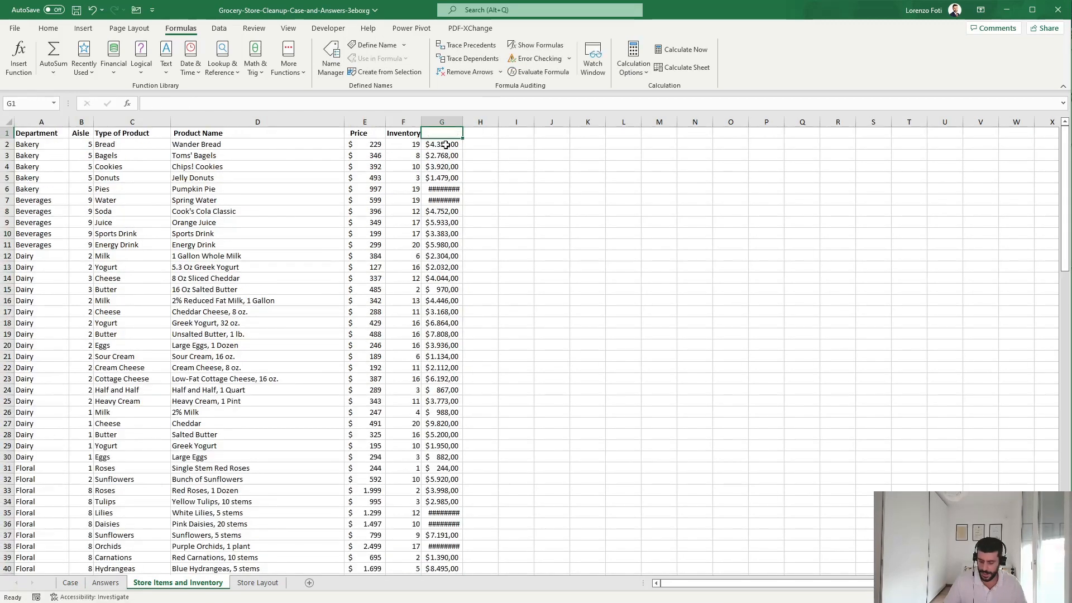
key("ctrl+Page_Up")
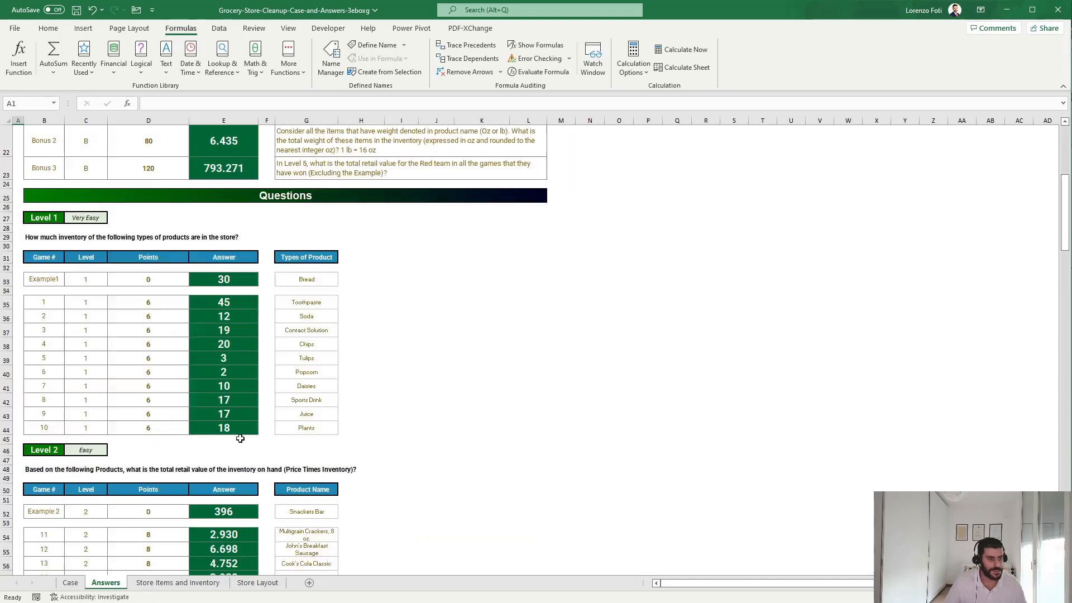
scroll(243, 438, "down", 17)
left_click(235, 424)
key("ctrl+c")
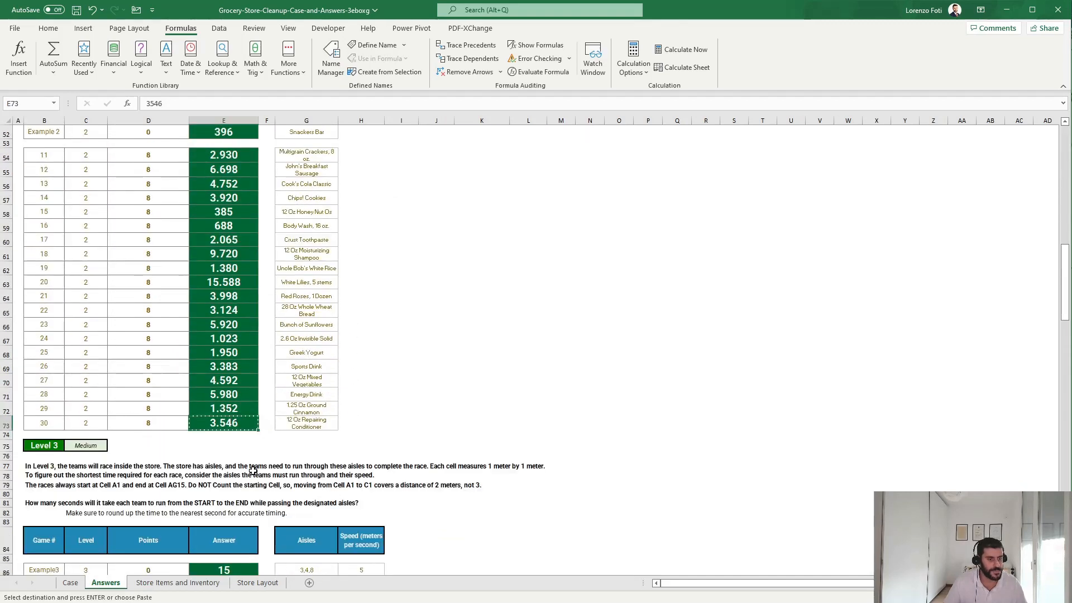
scroll(232, 380, "down", 7)
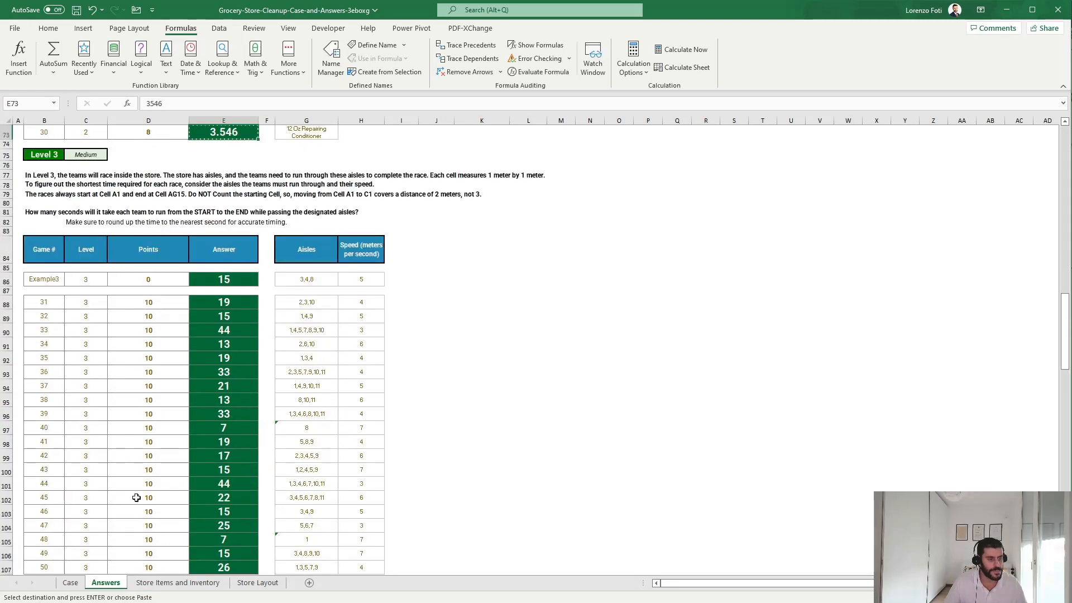
Copy the Level 1 SUMIFS formula from E43 of the Case sheet into the Game 11 answer cell E54.
left_click(70, 583)
key("Escape")
left_click(236, 215)
key("ctrl+c")
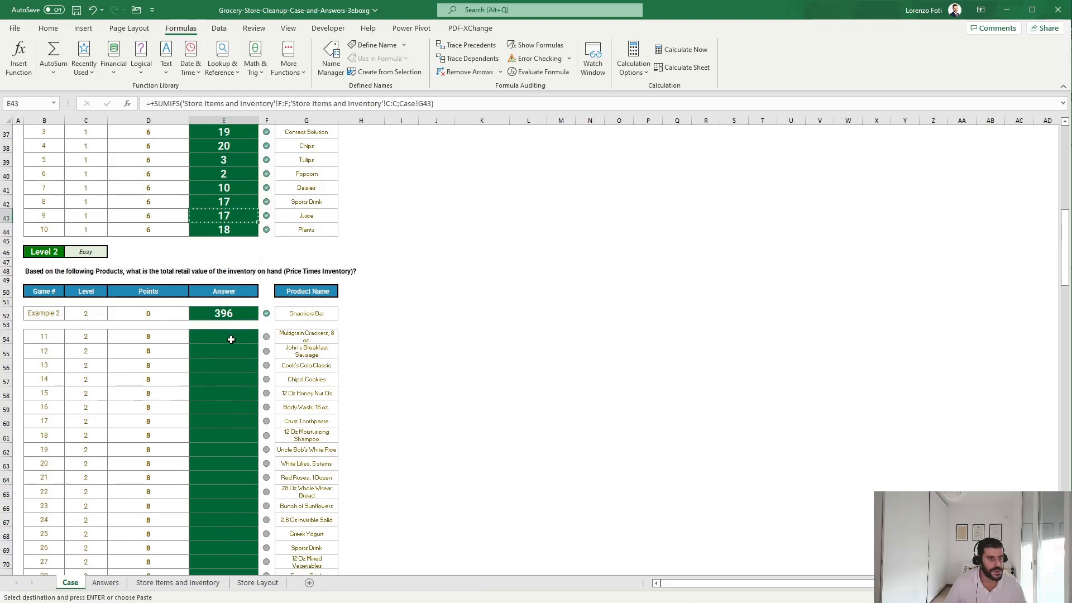
left_click(236, 314)
key("ctrl+v")
key("Escape")
left_click(241, 103)
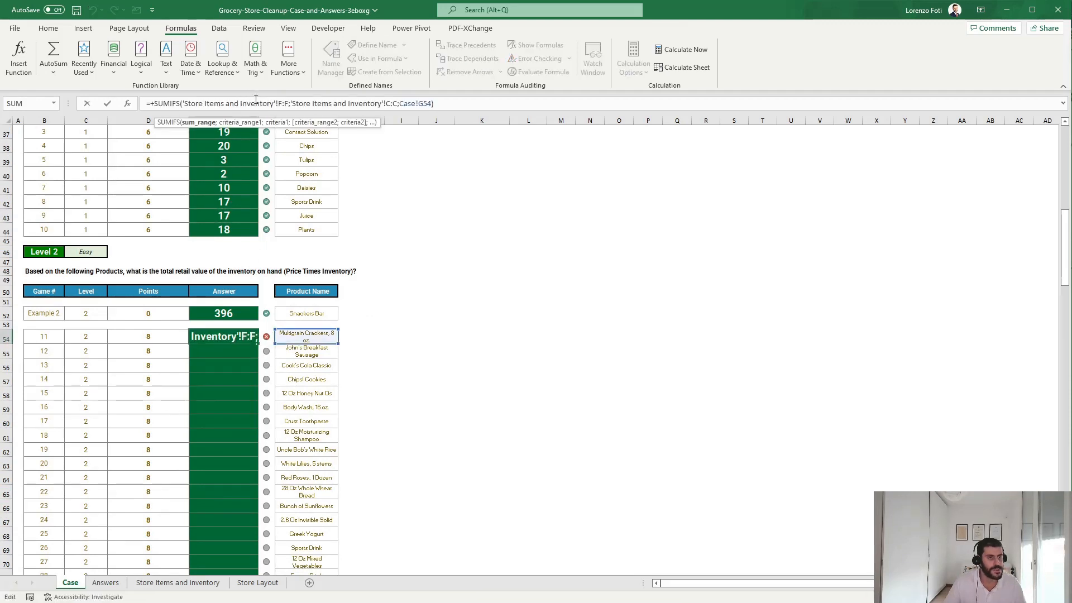
key("Escape")
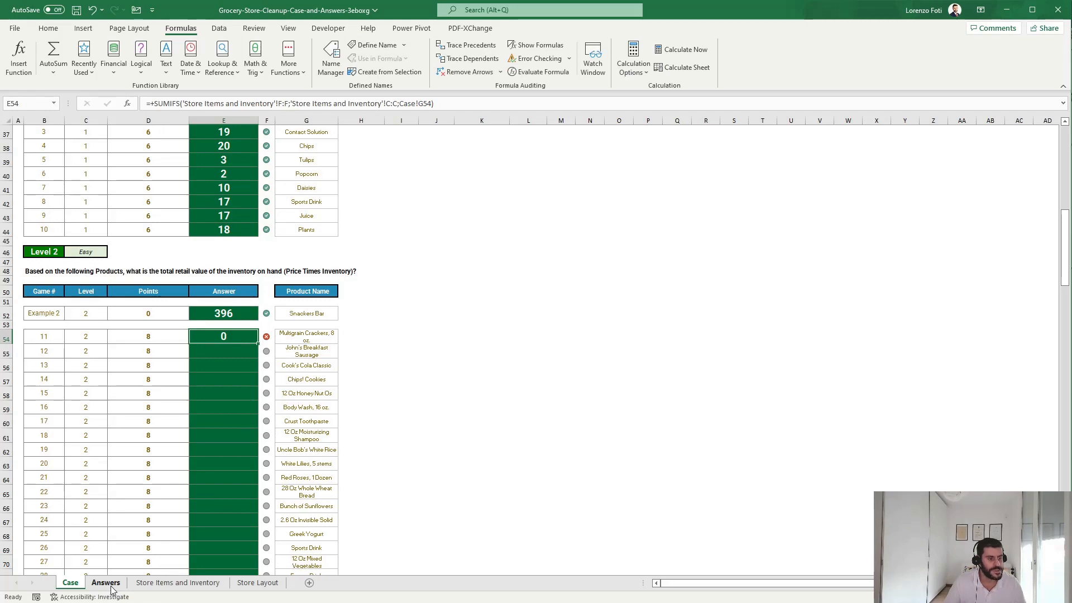
Change the sum range of the Game 11 SUMIFS formula to column G of the Store Items and Inventory sheet.
left_click(178, 582)
left_click(444, 165)
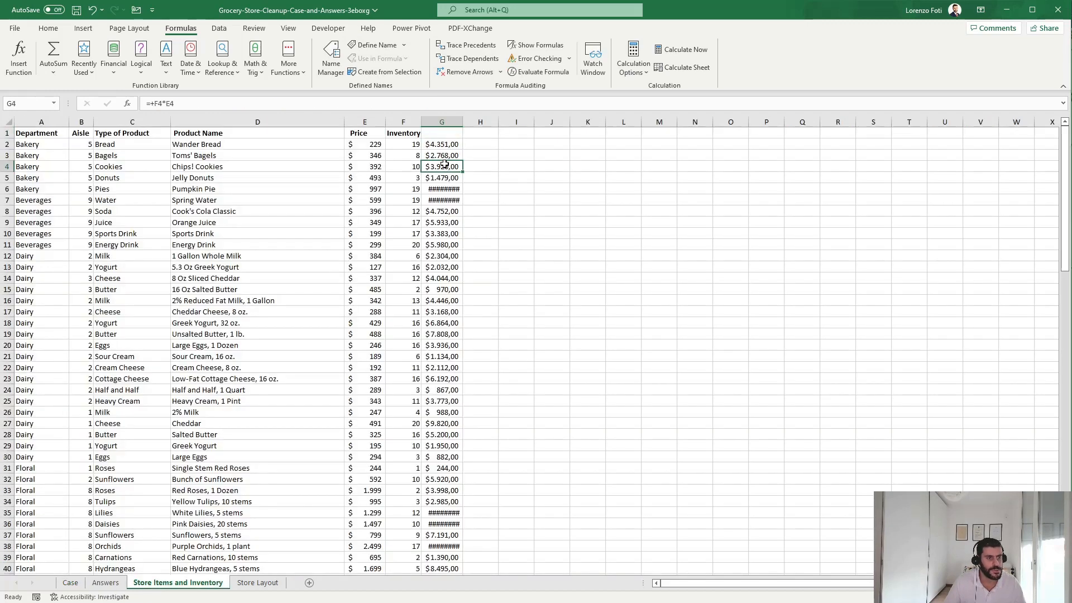
left_click(265, 175)
left_click(70, 582)
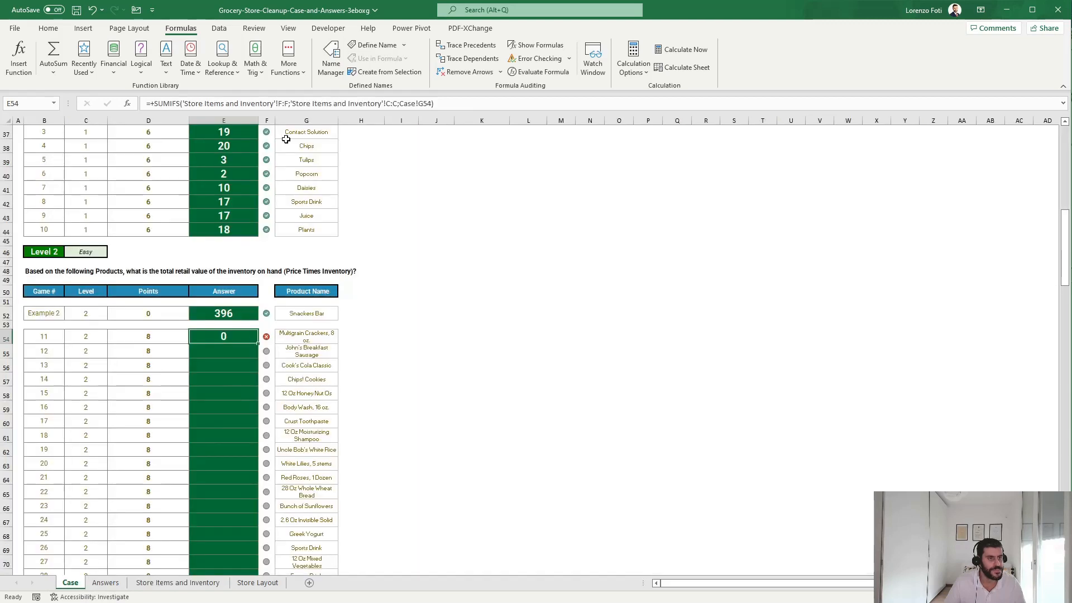
left_click(283, 105)
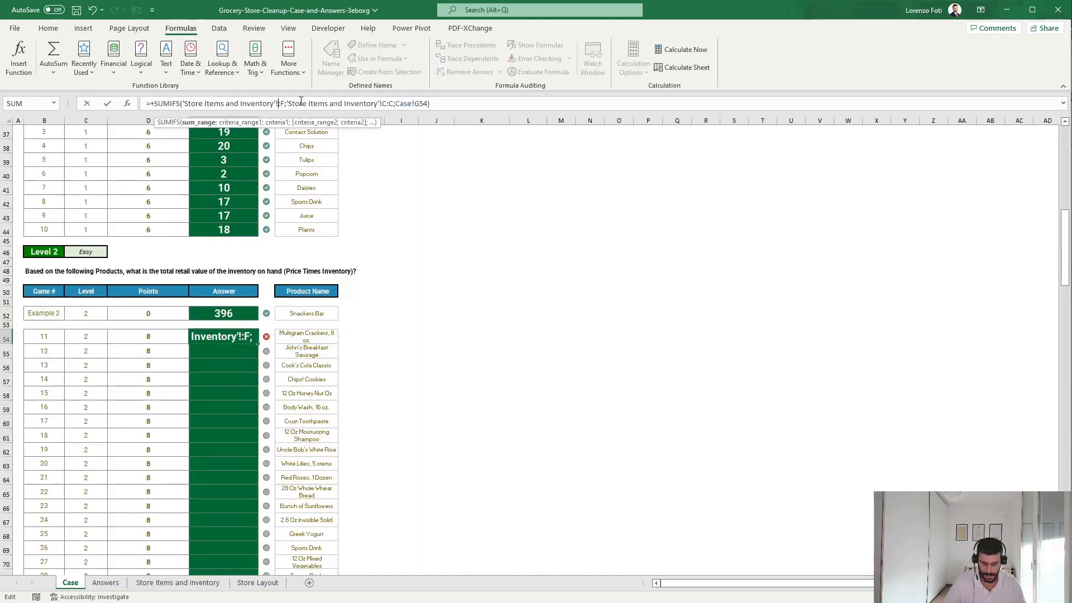
key("BackSpace")
type("G")
key("Right")
key("Delete")
type("G")
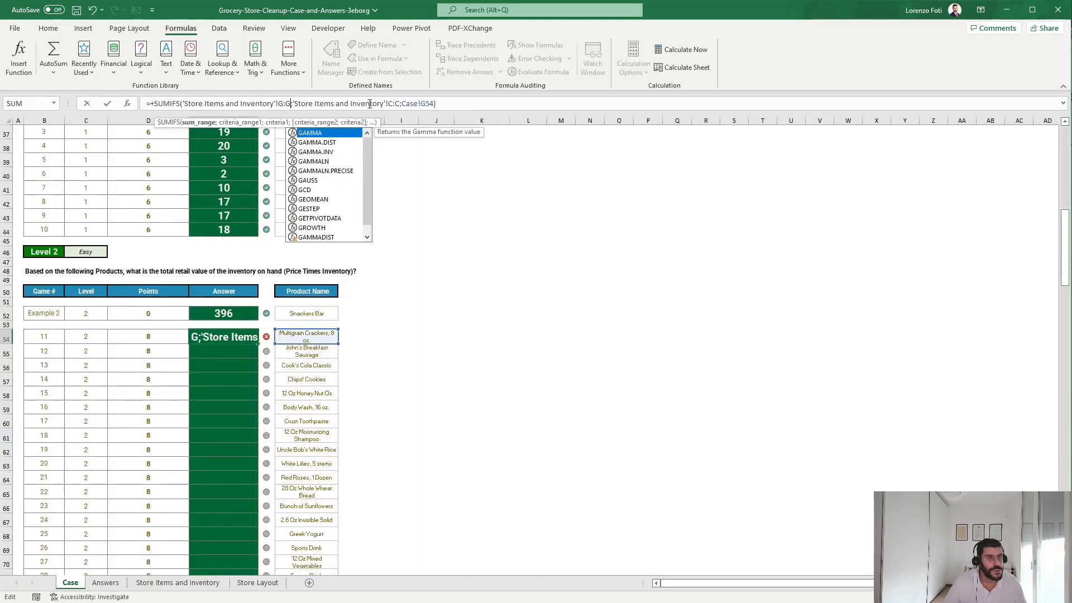
Change the criteria range of the Game 11 SUMIFS formula to Product Name column D.
left_click(392, 103)
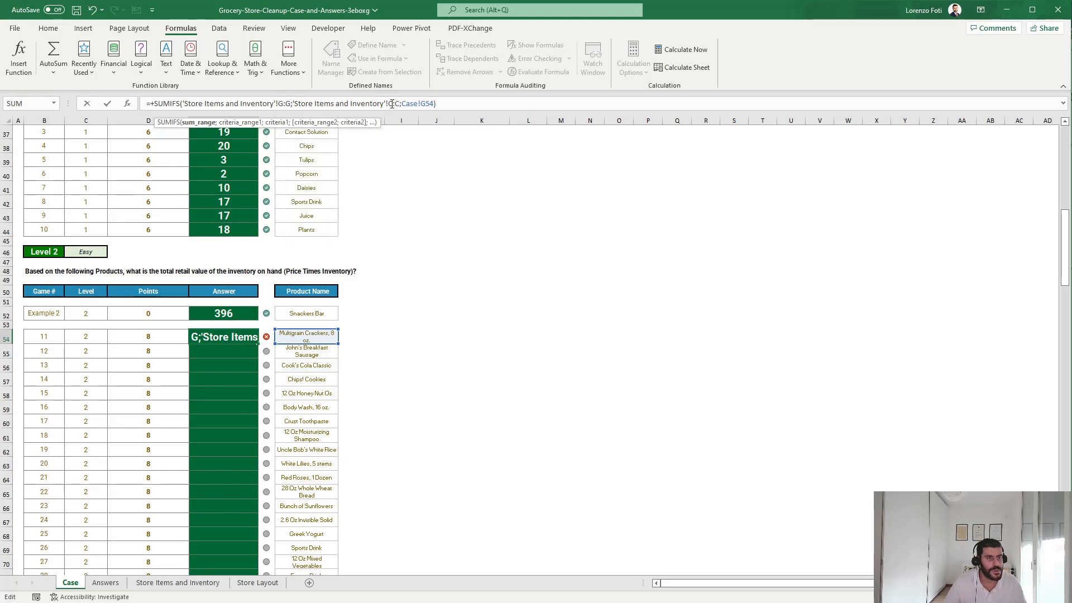
key("Delete")
type("D")
key("Delete")
type("D")
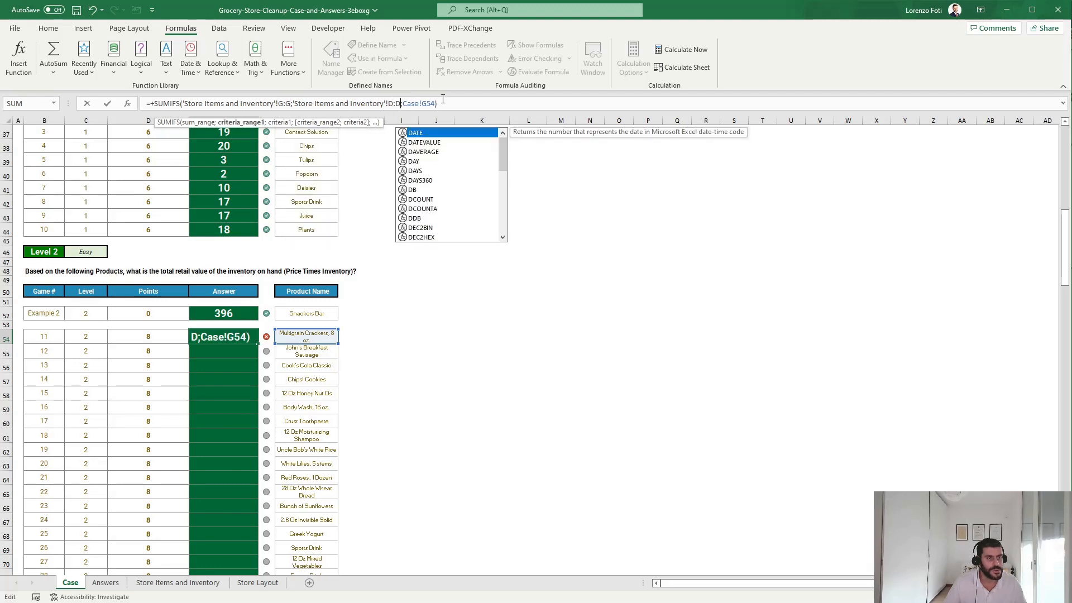
key("Return")
Copy the Game 11 formula down to the remaining Level 2 answer cells through E73.
key("Up")
key("ctrl+c")
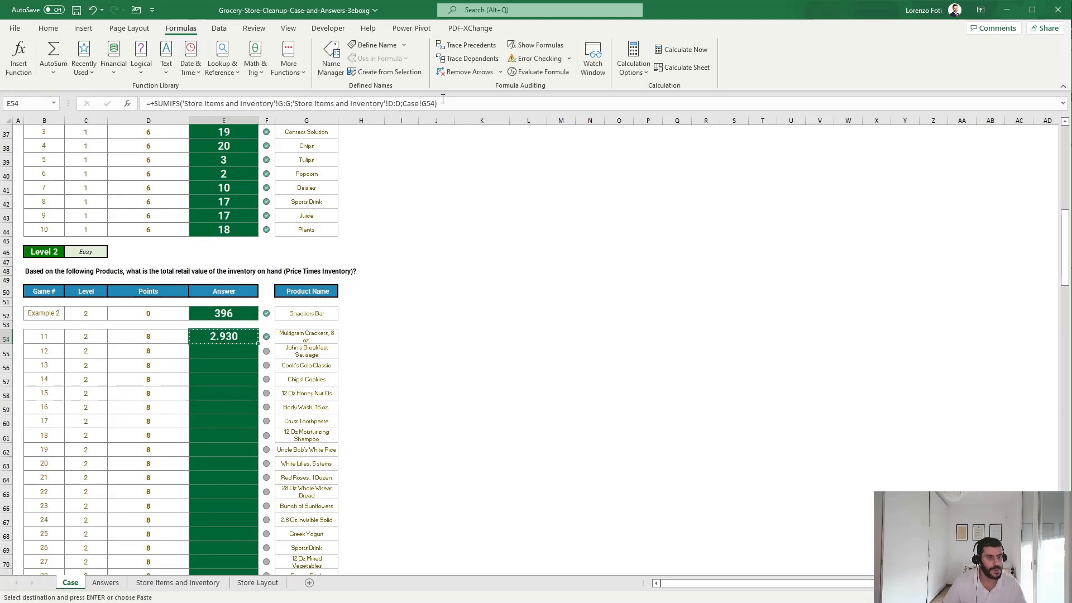
key("shift+Down")
key("shift+Down")
key("shift+Down")
key("shift+Down")
key("shift+Down")
key("shift+Down")
key("shift+Down")
key("shift+Down")
key("shift+Down")
key("shift+Down")
key("shift+Down")
key("shift+Down")
key("shift+Down")
key("shift+Down")
key("shift+Down")
key("shift+Down")
key("shift+Down")
key("shift+Down")
key("shift+Down")
key("ctrl+v")
key("Escape")
Read the Level 3 race rules and the aisles and speeds listed for its games.
key("ctrl+Down")
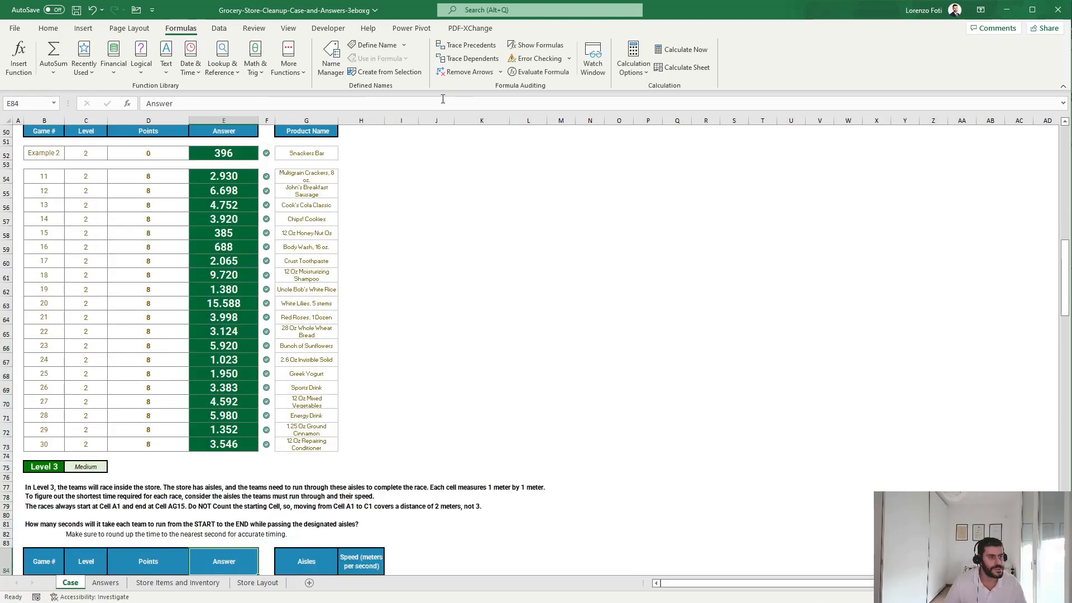
scroll(378, 354, "down", 6)
scroll(377, 354, "up", 5)
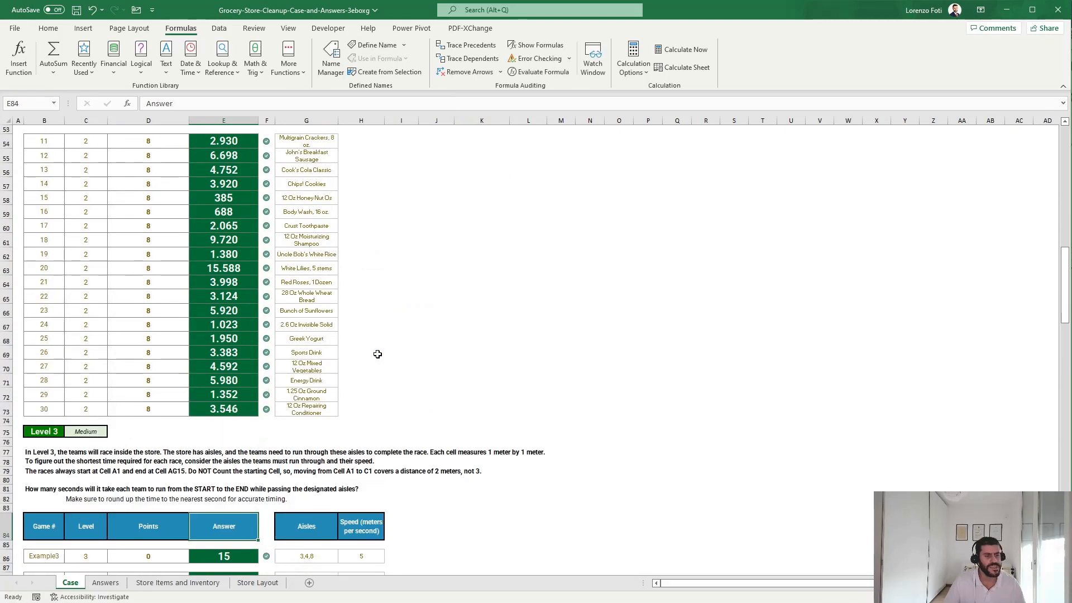
scroll(370, 359, "down", 4)
scroll(371, 359, "down", 2)
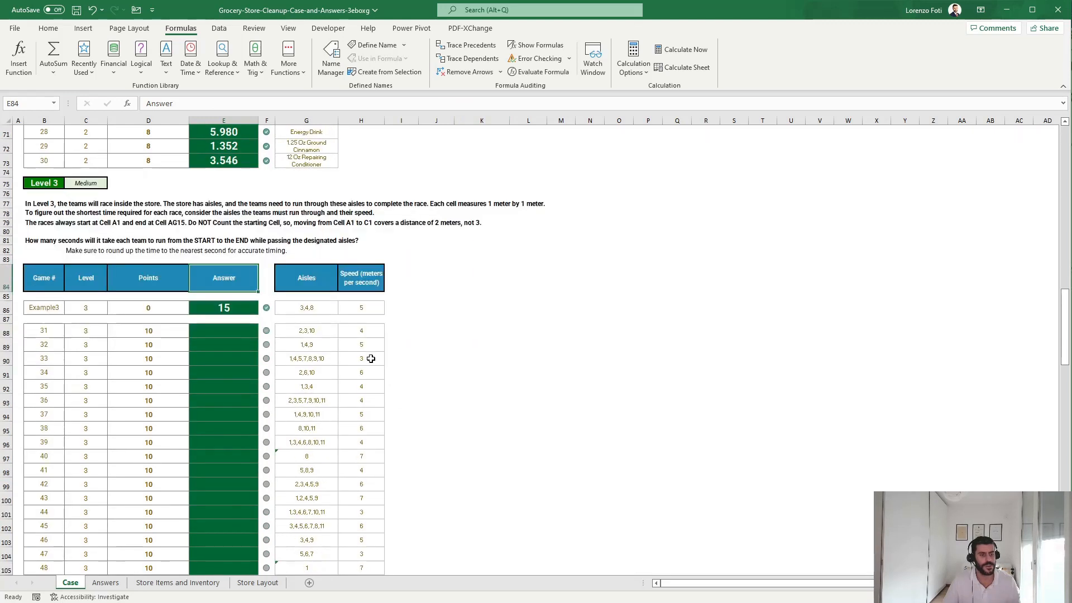
left_click(440, 328)
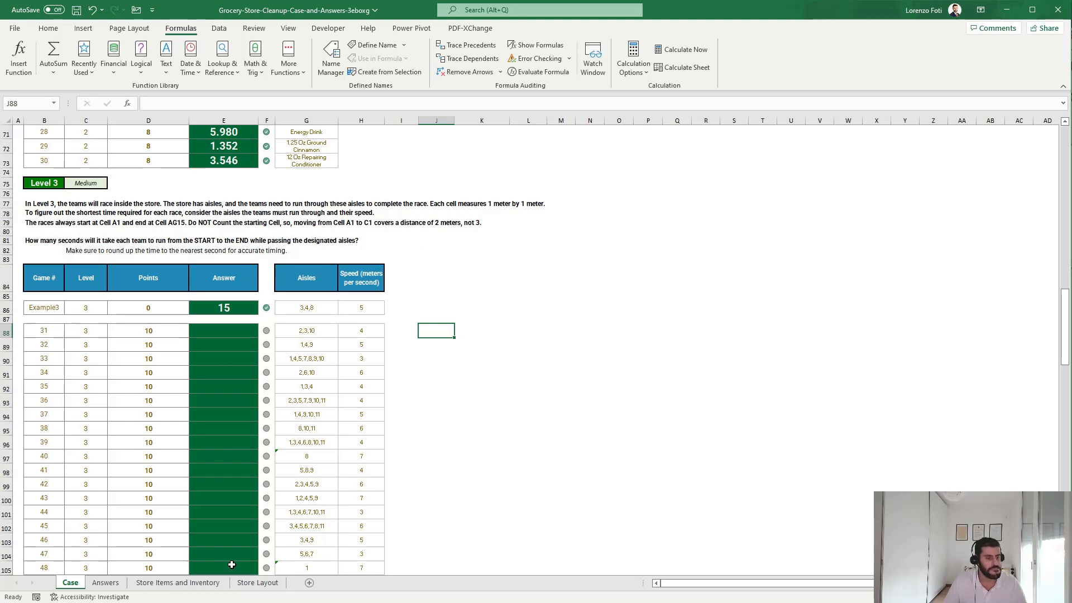
Enter 1 in cell B24 of the Store Layout sheet, in the aisle 1 column beneath the layout.
left_click(258, 582)
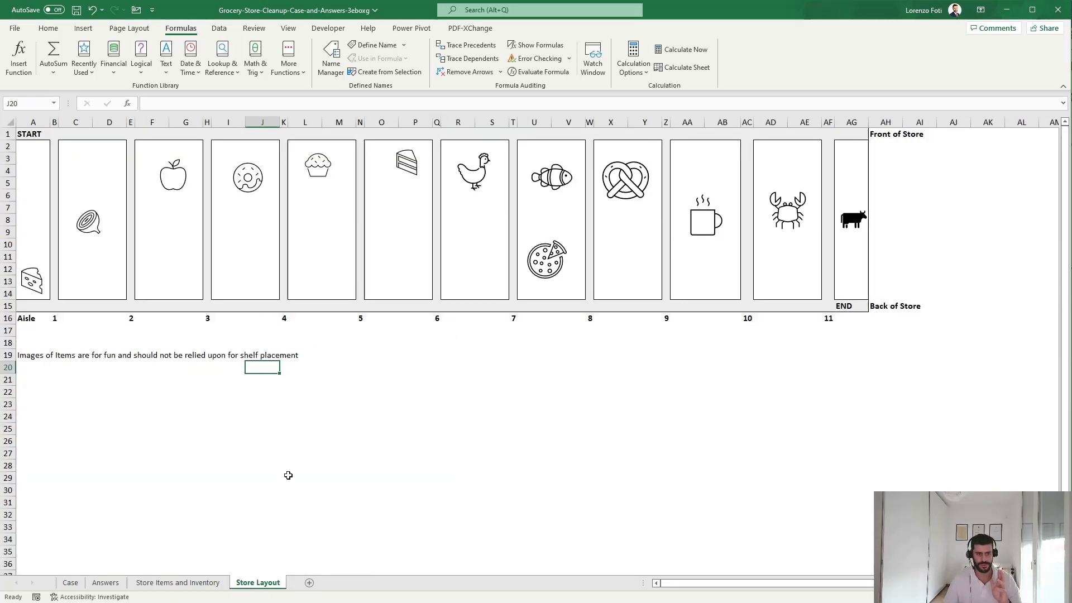
left_click(284, 379)
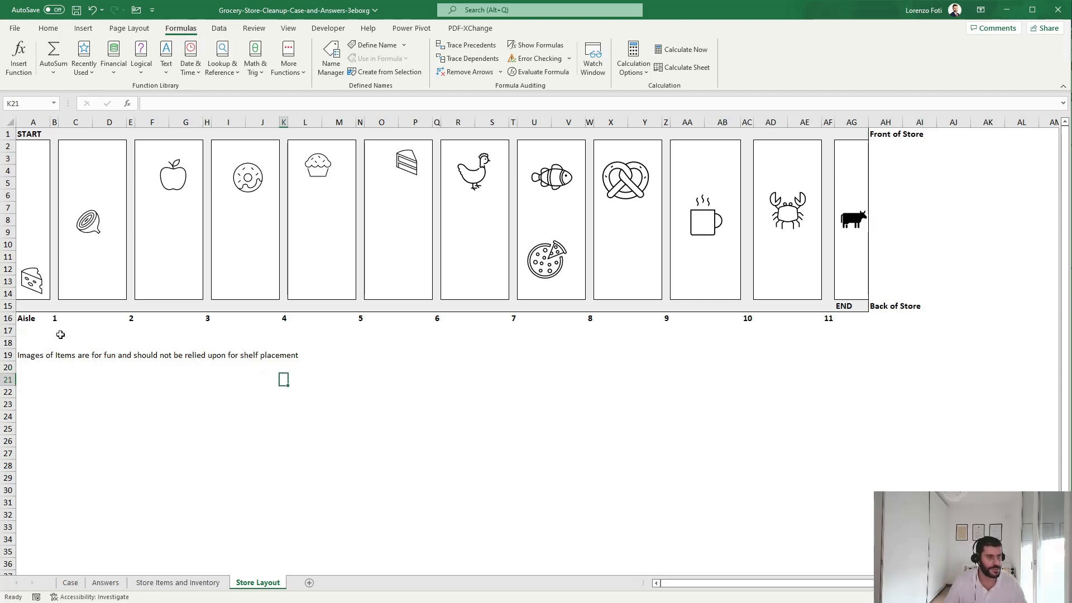
left_click(54, 134)
key("Down")
key("Down")
key("Down")
key("Down")
key("Down")
key("Down")
key("Down")
key("Down")
key("Down")
key("Down")
key("Down")
key("Down")
key("Down")
key("Down")
key("Down")
key("Down")
key("Down")
key("Down")
key("Down")
key("Down")
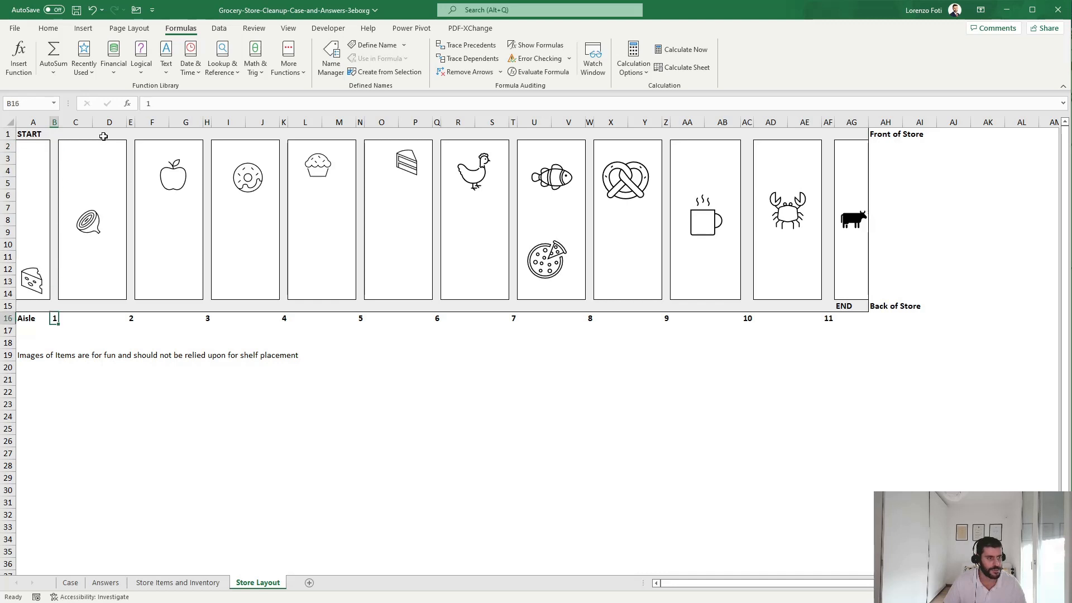
type("1")
key("ctrl+Return")
Copy the 1 in cell B24 of the Store Layout sheet across row 24 through AG24.
key("ctrl+c")
key("shift+Right")
key("shift+Right")
key("shift+Right")
key("shift+Right")
key("shift+Right")
key("shift+Right")
key("shift+Right")
key("shift+Right")
key("shift+Right")
key("shift+Right")
key("shift+Right")
key("shift+Right")
key("shift+Right")
key("shift+Right")
key("shift+Right")
key("shift+Right")
key("shift+Right")
key("shift+Right")
key("shift+Right")
key("shift+Right")
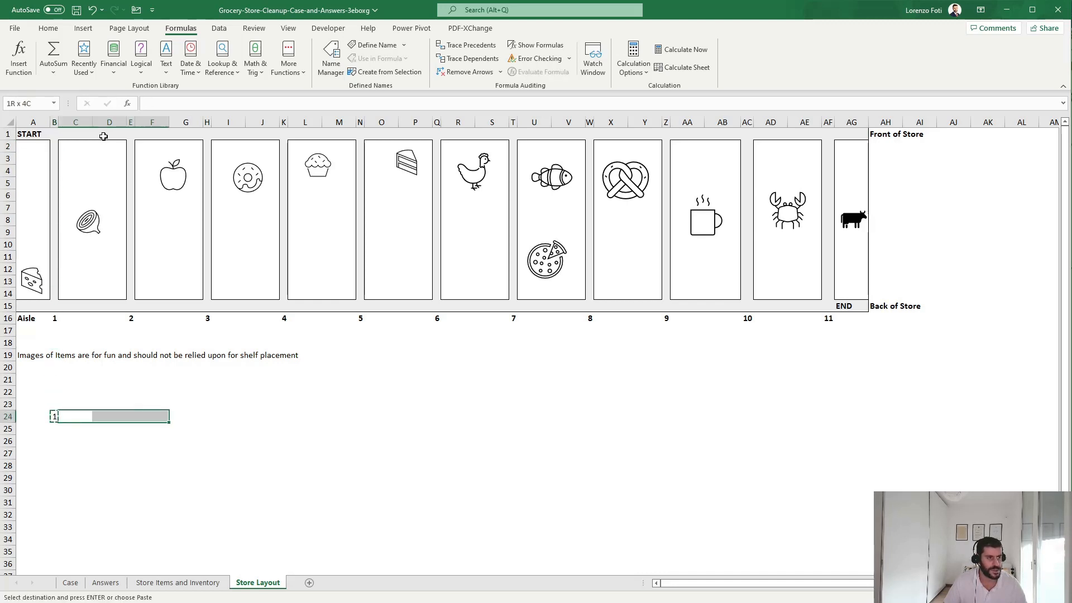
key("shift+Right")
key("shift+Right")
key("shift+Right")
key("ctrl+v")
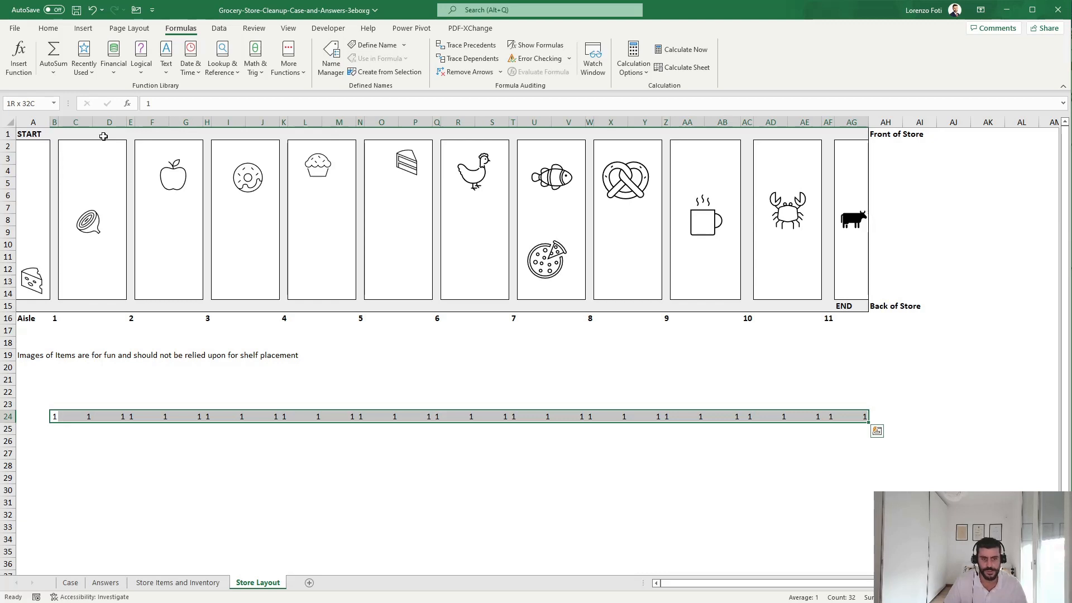
key("Left")
key("Right")
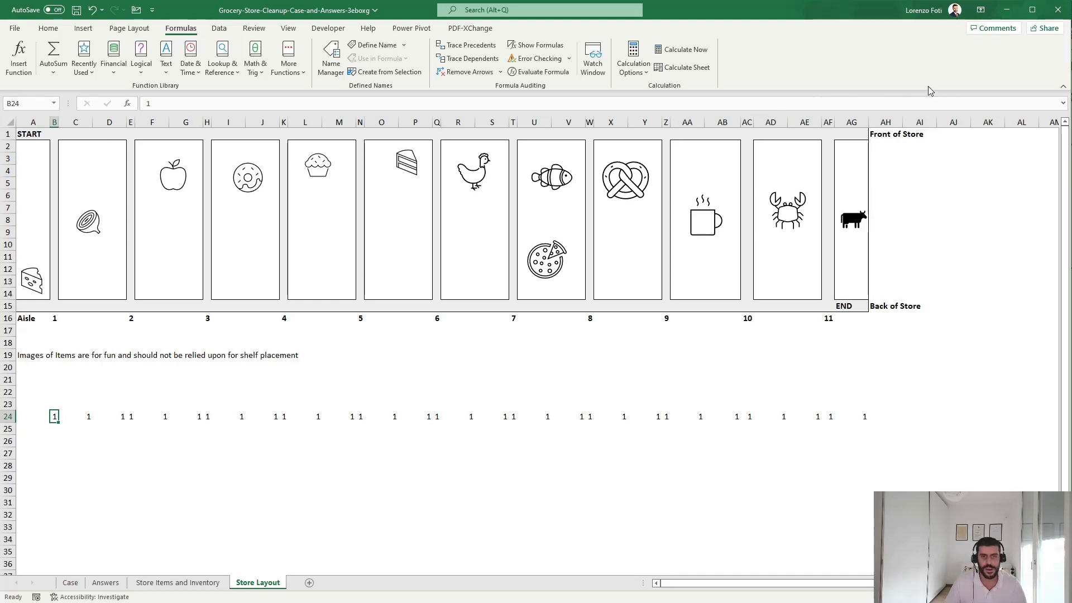
Enter 1 in cell AK2 beside the layout, fill it down through AK15, and select the column of ones to count them.
left_click(986, 146)
type("1")
key("ctrl+Return")
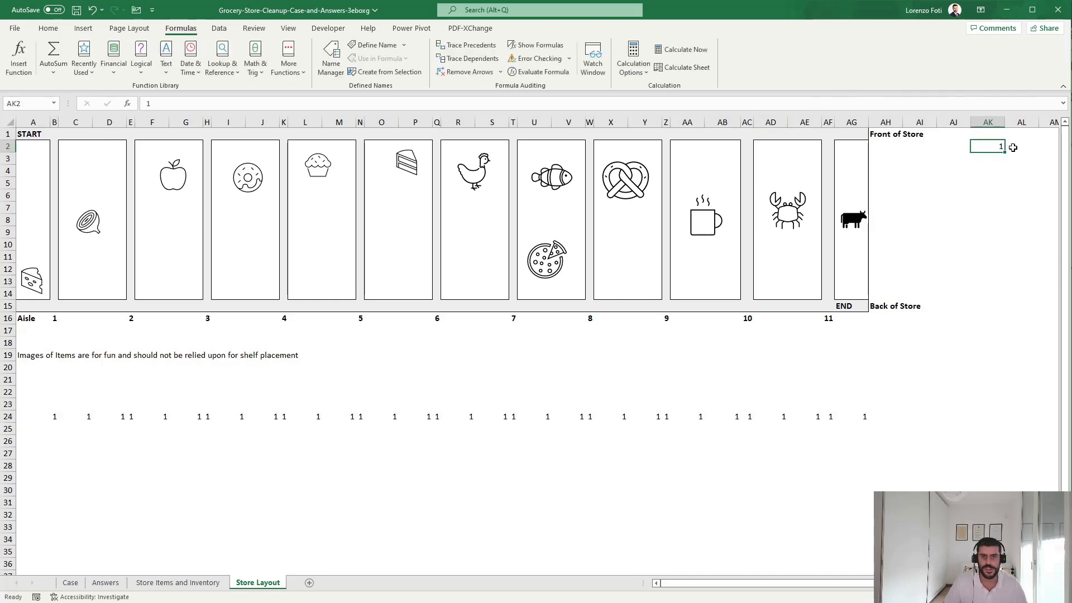
key("ctrl+c")
key("Down")
key("shift+Down")
key("shift+Down")
key("shift+Down")
key("shift+Down")
key("shift+Down")
key("shift+Down")
key("shift+Down")
key("shift+Down")
key("shift+Down")
key("shift+Down")
key("shift+Down")
key("shift+Down")
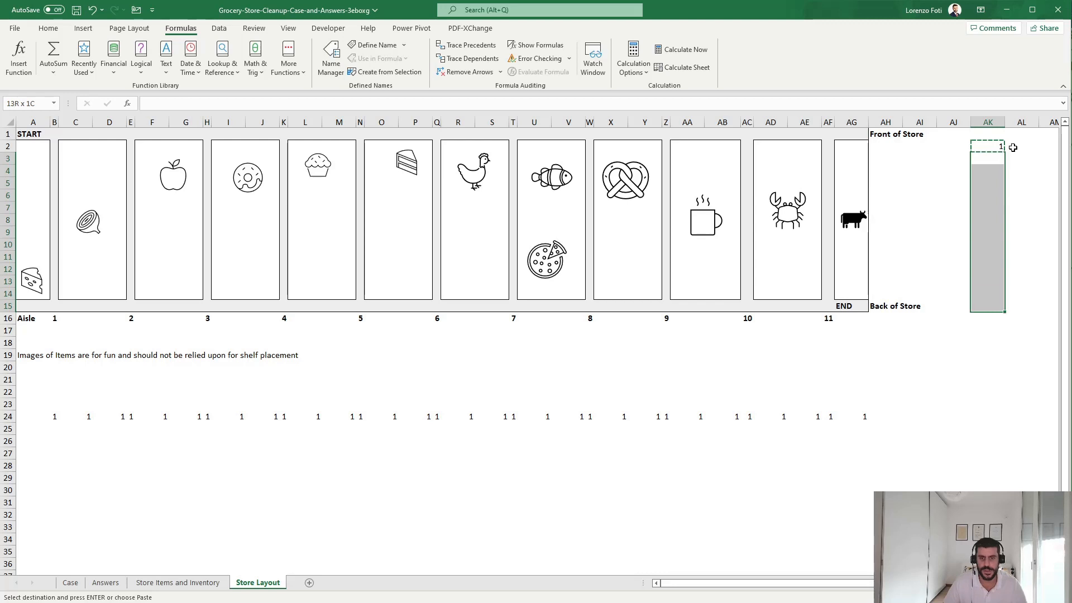
key("ctrl+v")
key("Escape")
key("Up")
key("ctrl+shift+Down")
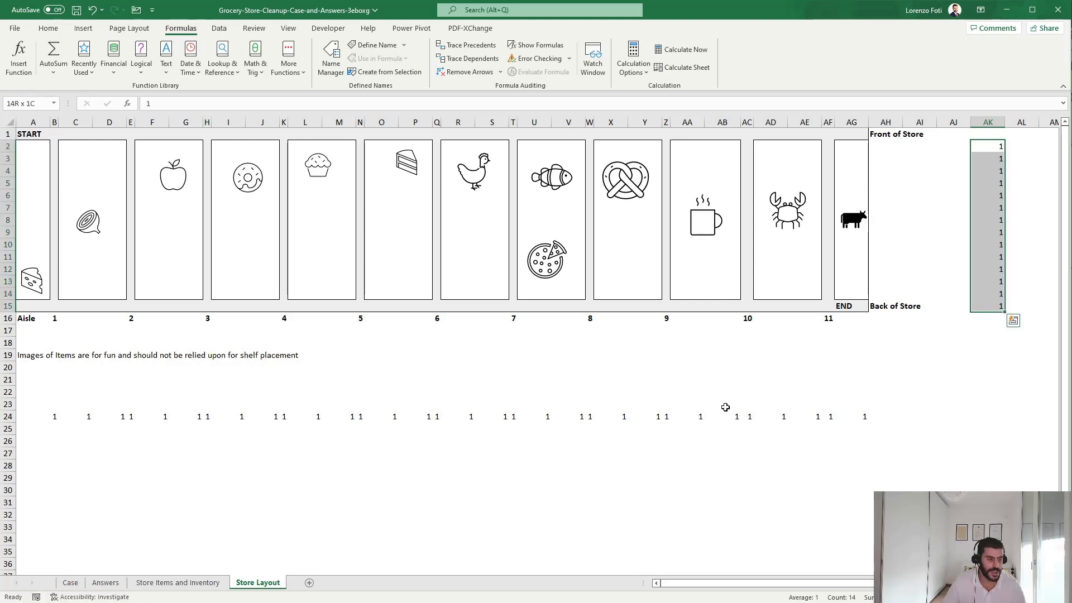
Check the aisles listed for the Level 3 games on the Case sheet against the aisle cells of the Store Layout.
left_click(68, 585)
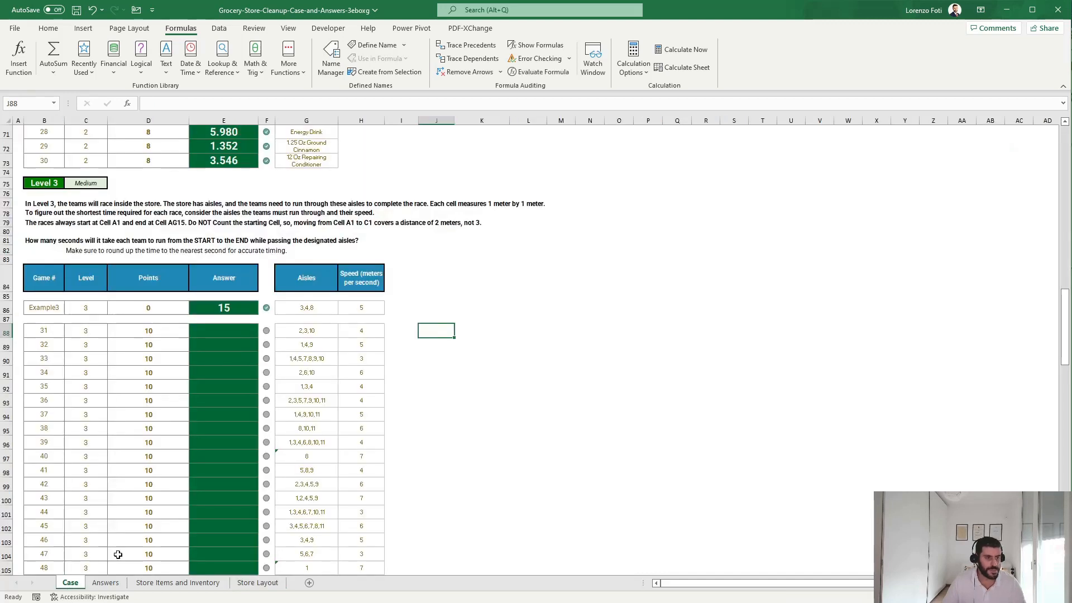
left_click(313, 334)
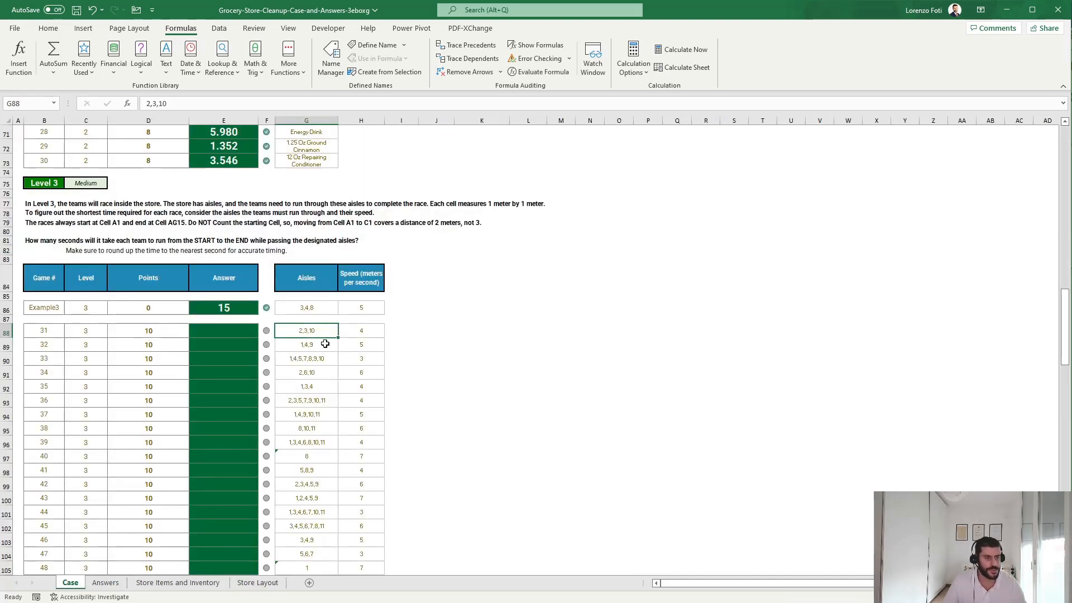
scroll(325, 343, "down", 1)
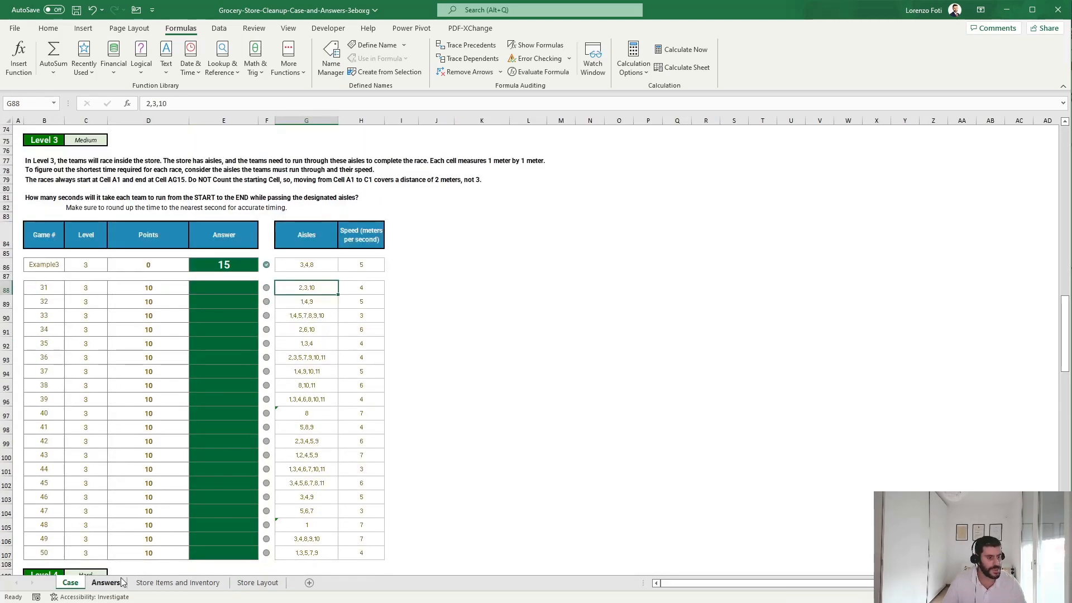
left_click(257, 583)
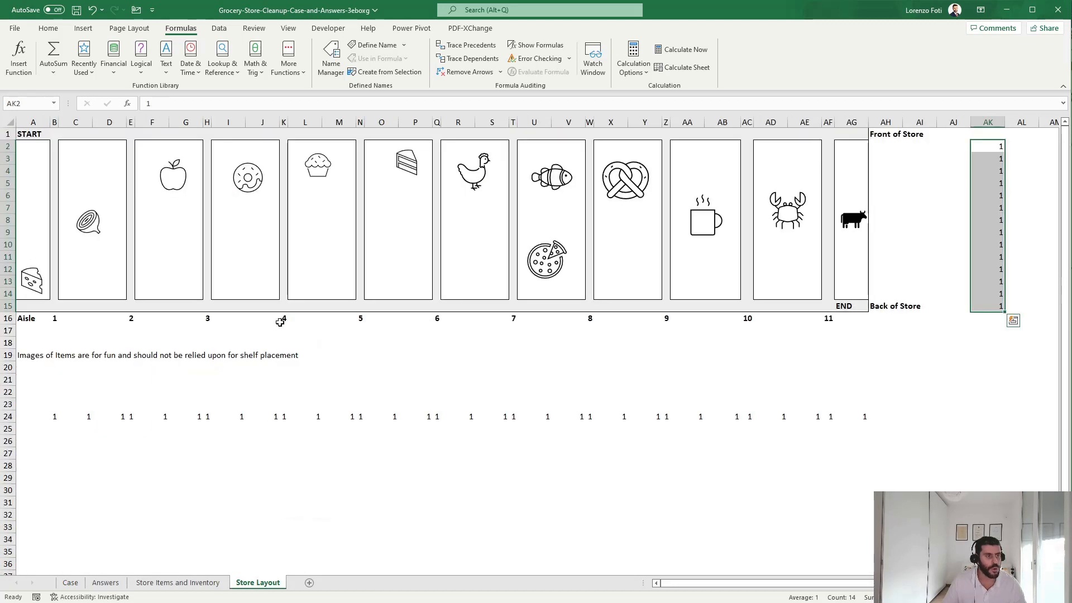
left_click_drag(54, 143, 54, 308)
left_click_drag(136, 302, 130, 133)
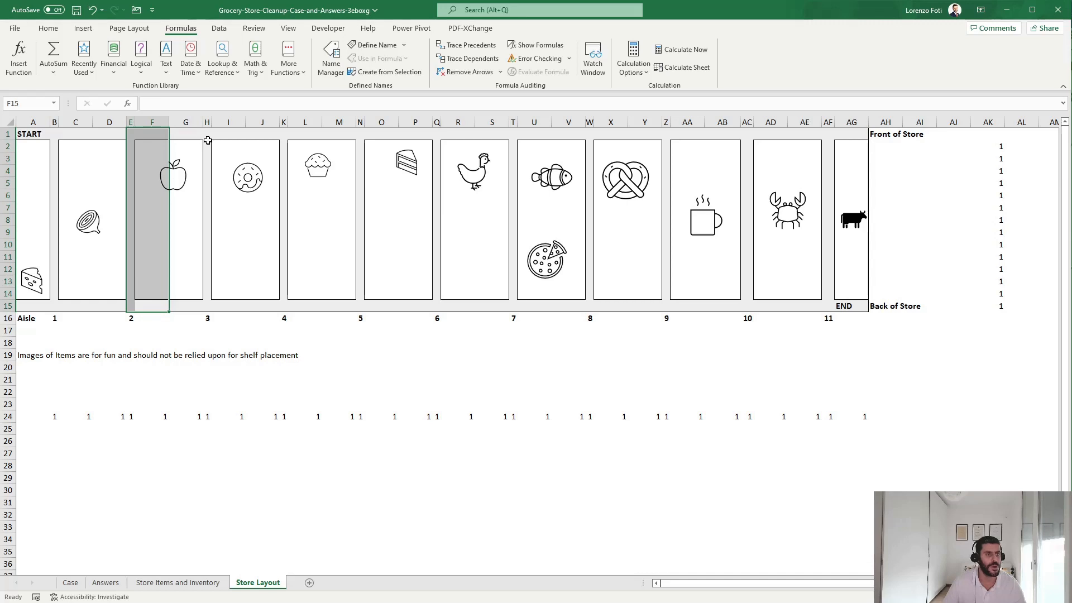
left_click_drag(207, 144, 209, 222)
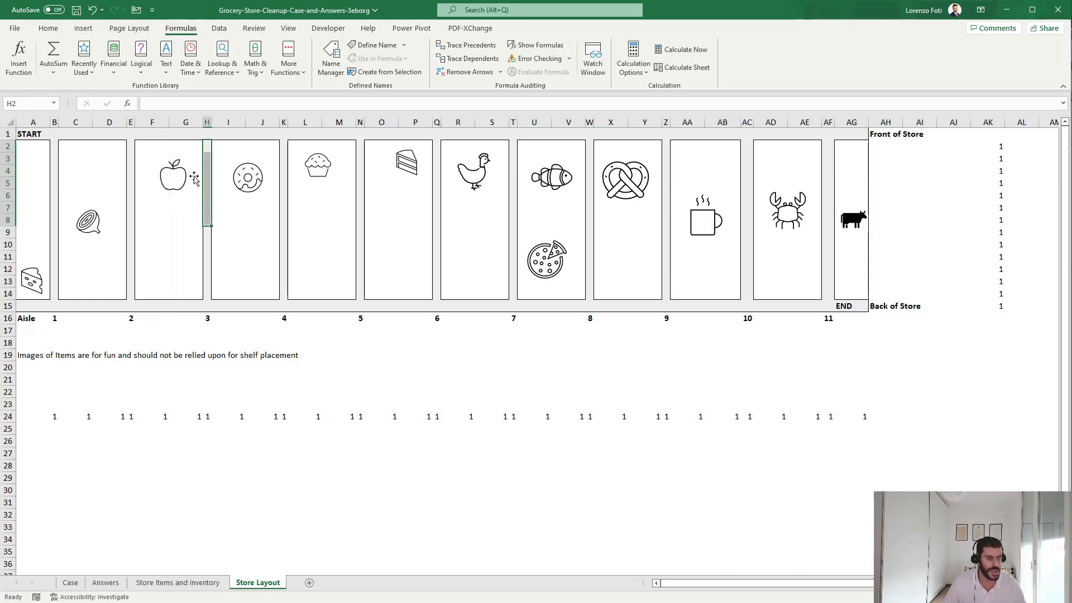
left_click_drag(54, 134, 54, 317)
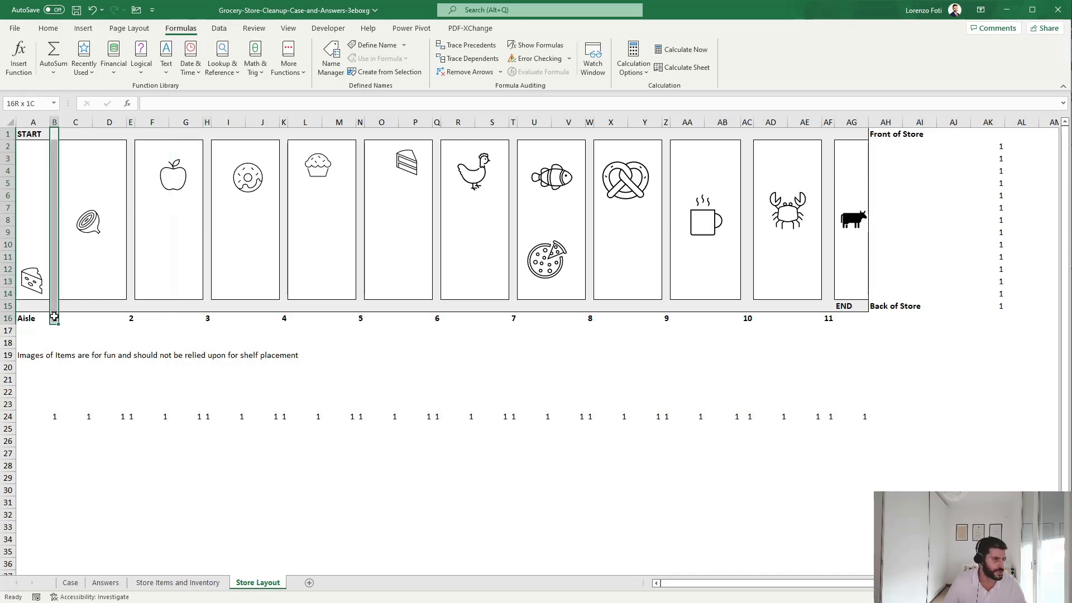
left_click(194, 331)
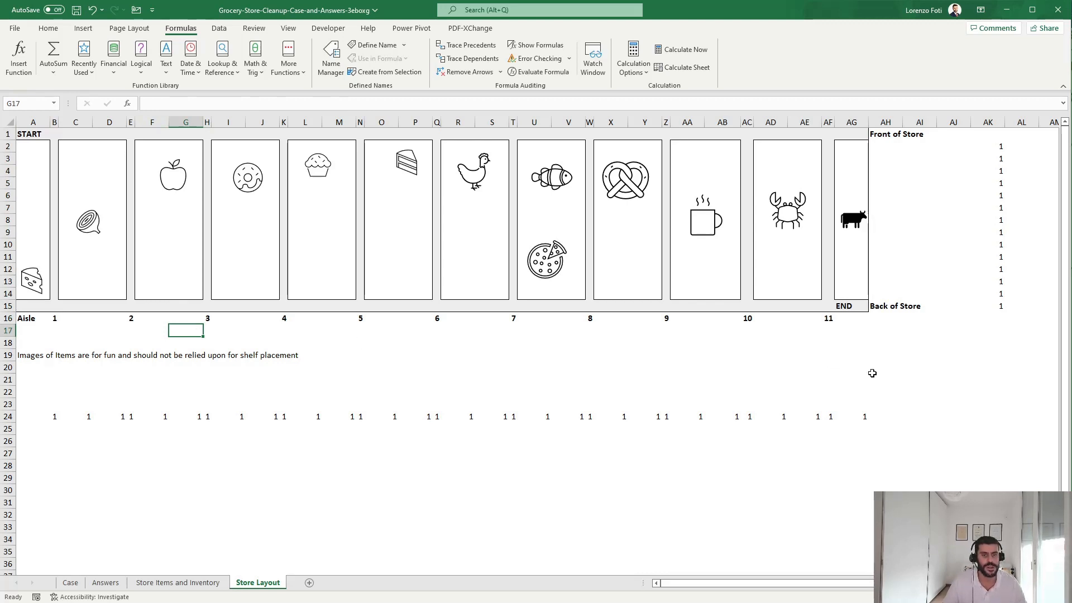
mouse_move(955, 368)
left_mouse_down()
mouse_move(964, 145)
mouse_move(965, 367)
left_mouse_up()
left_click(961, 149)
left_click(772, 367)
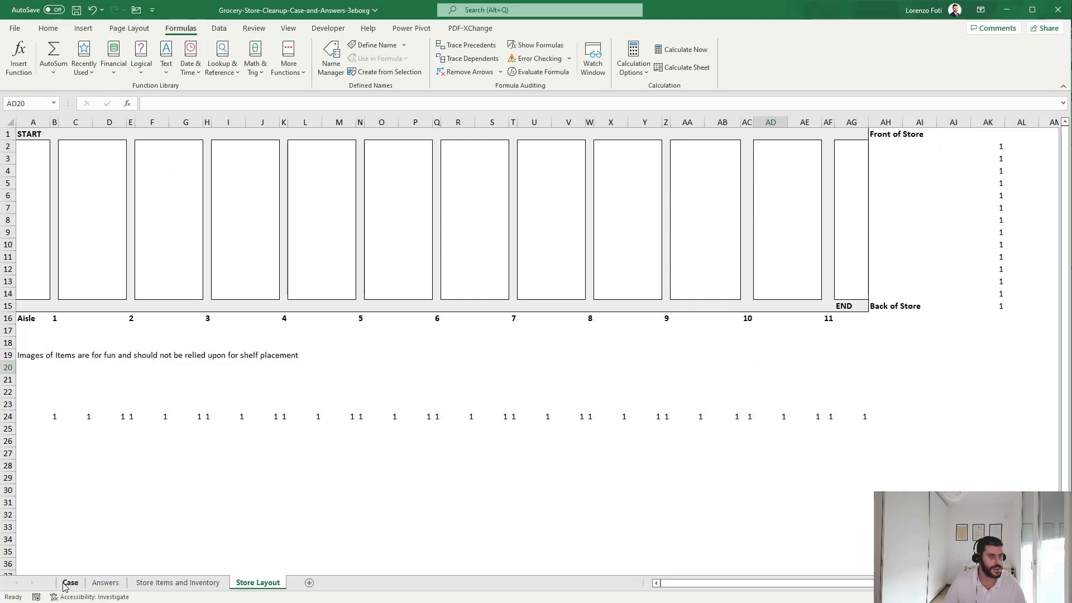
On the Case sheet, enter =LEN(G88)-LEN(SUBSTITUTE(G88;",";""))+1 in I88 to count the aisles of Game 31.
left_click(71, 583)
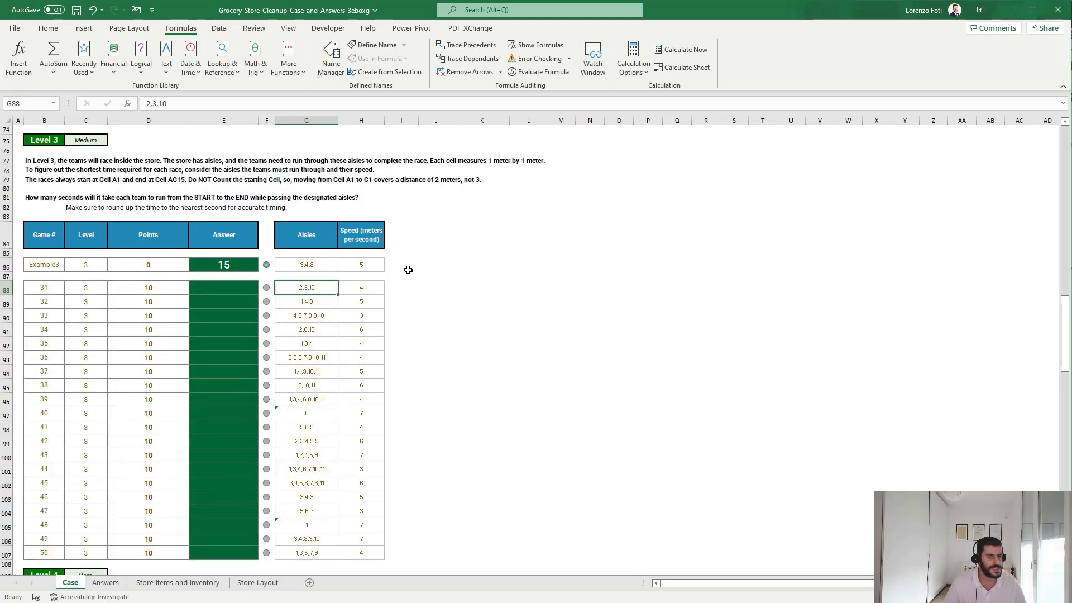
left_click(425, 286)
key("Left")
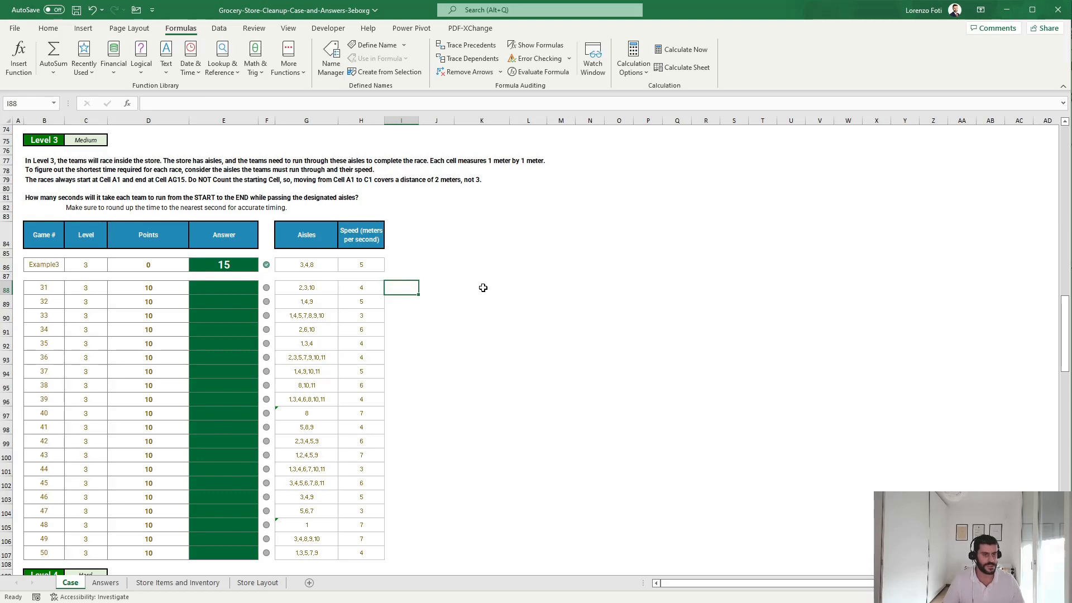
type("+len(")
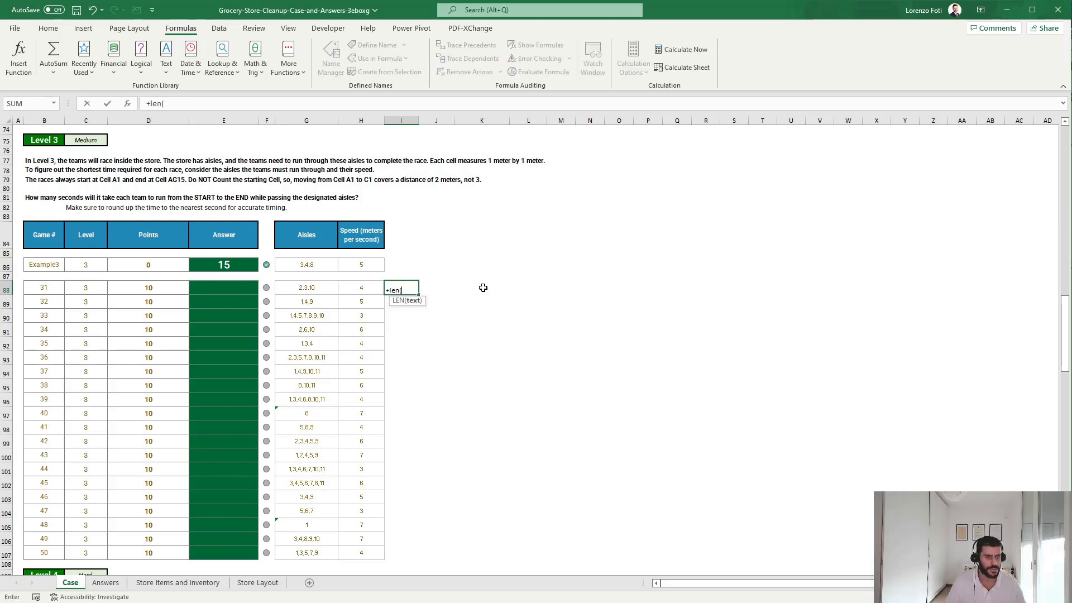
key("Left")
key("Left")
type(")-len(")
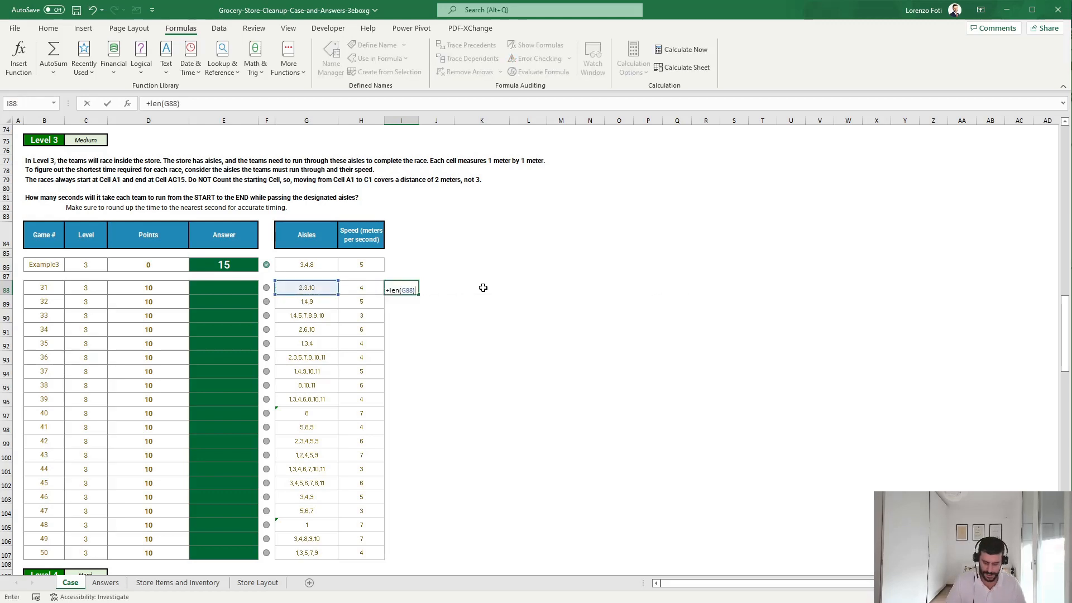
type("SUBSTITUTE(")
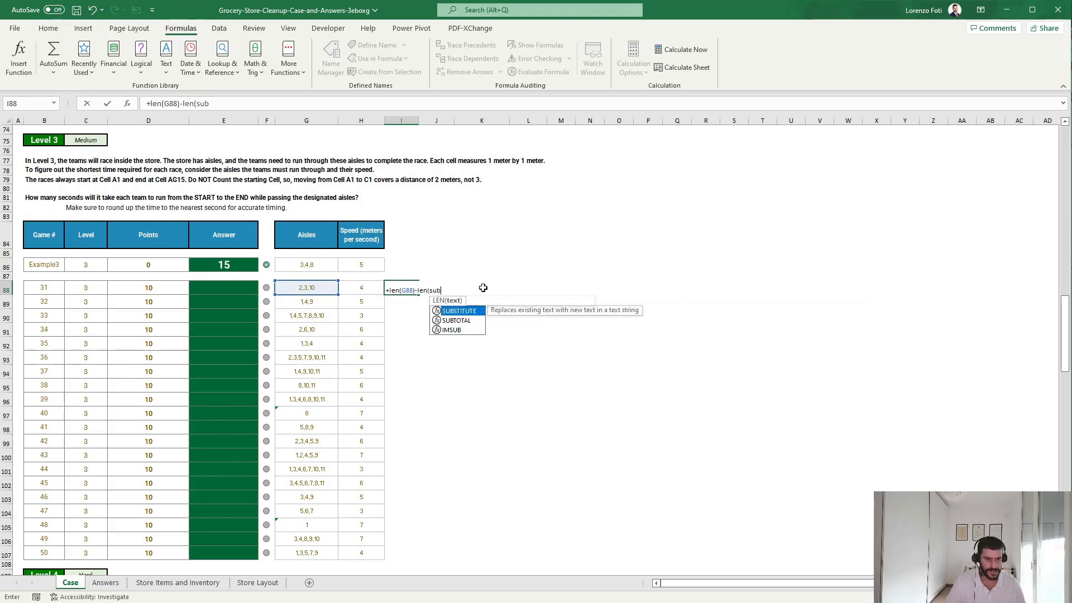
key("Left")
key("Left")
type(";")
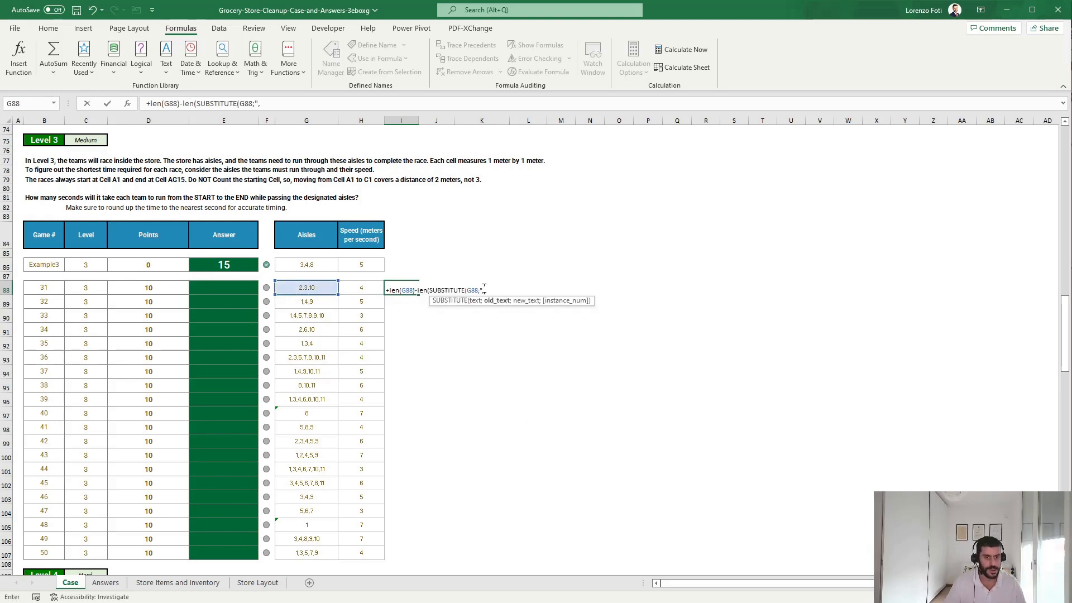
type("\",\";\"\"))")
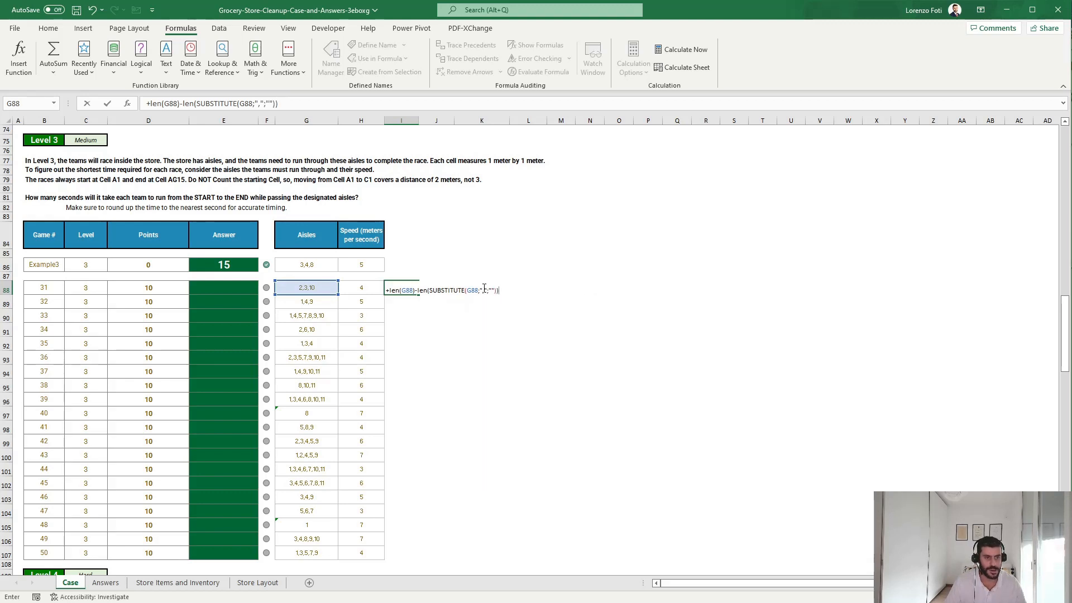
key("Return")
Copy the aisle-count formula from I88 down column I through I107.
key("Up")
key("ctrl+c")
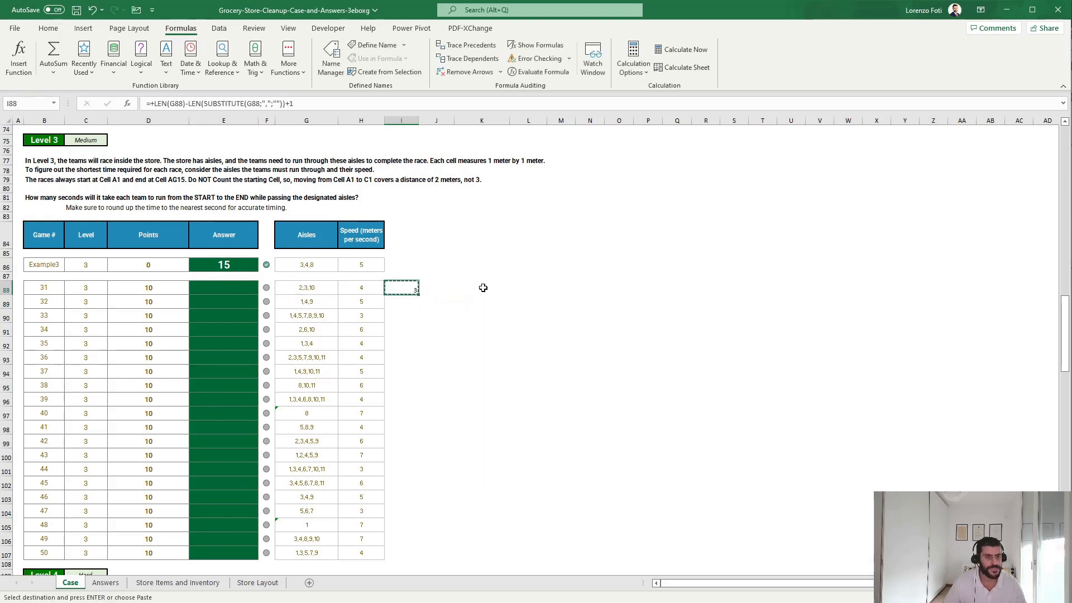
key("Left")
key("ctrl+Down")
key("Right")
key("ctrl+shift+Up")
key("ctrl+v")
key("ctrl+Up")
Enter the race distance formula +32+14*I88 in cell J88 for Game 31.
key("Right")
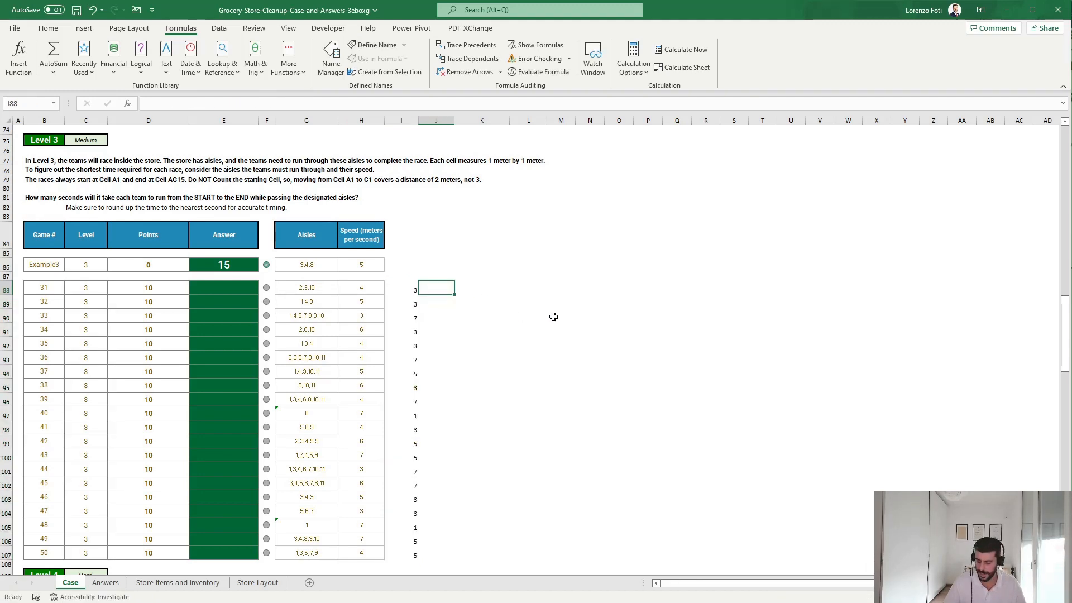
type("+32+")
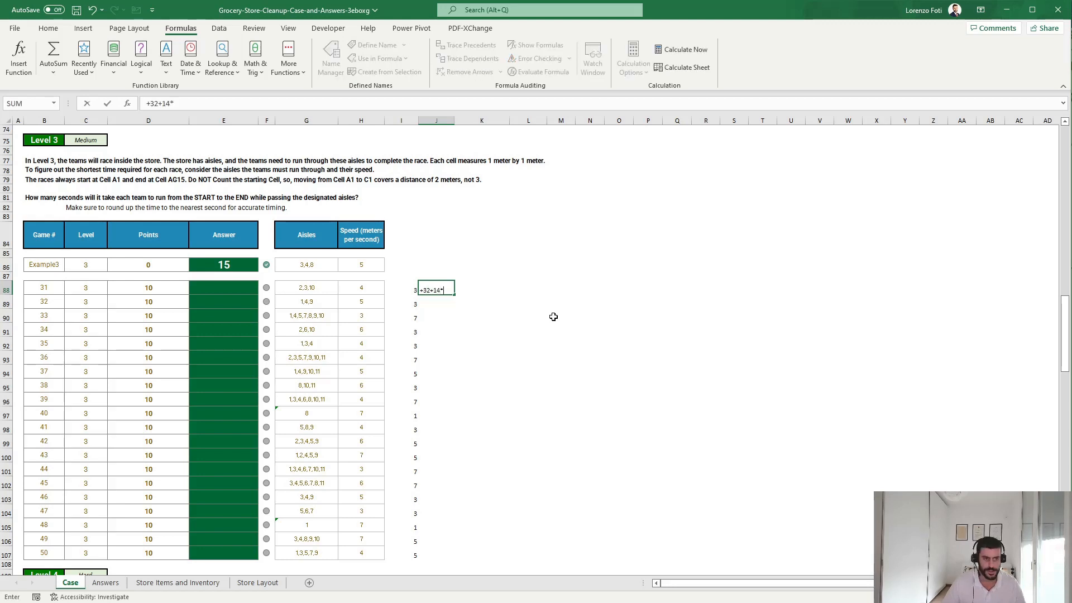
type("14*")
key("Left")
key("Return")
Copy the distance formula from J88 down column J through J107.
key("Up")
key("ctrl+c")
key("Left")
key("ctrl+Down")
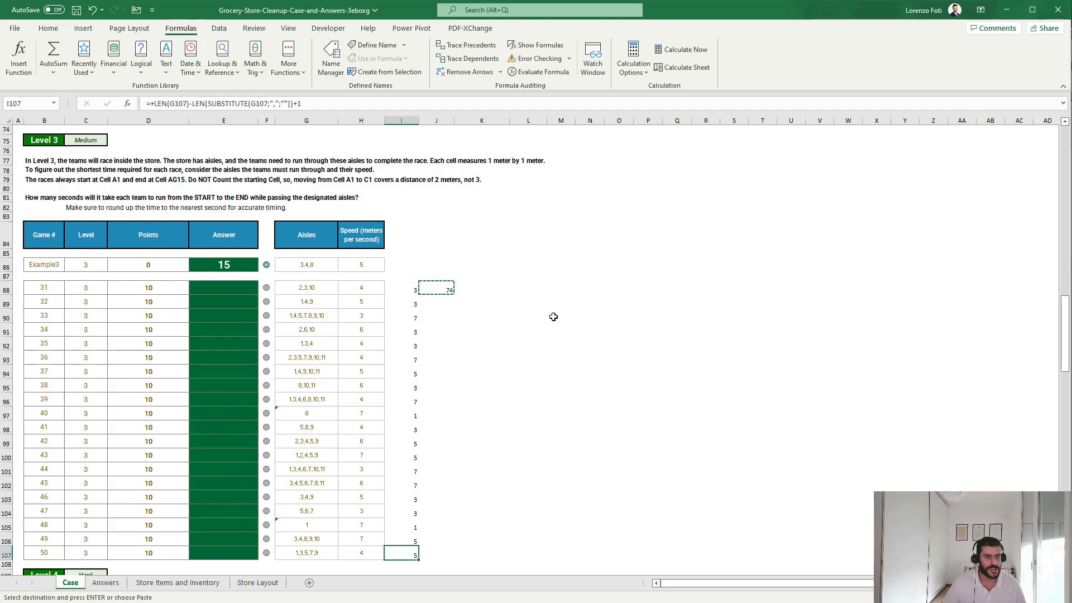
key("Right")
key("ctrl+shift+Up")
key("Return")
Enter the formula +J88/H88 in cell K88 to divide the Game 31 distance by its speed.
key("Right")
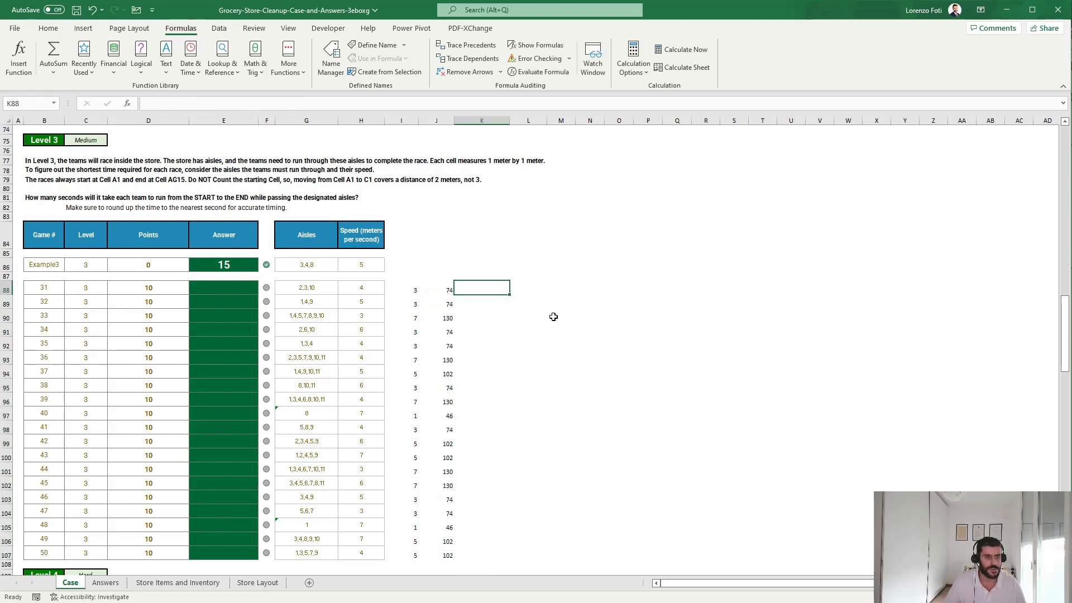
type("+")
key("Left")
type("/")
key("Left")
key("Left")
key("Left")
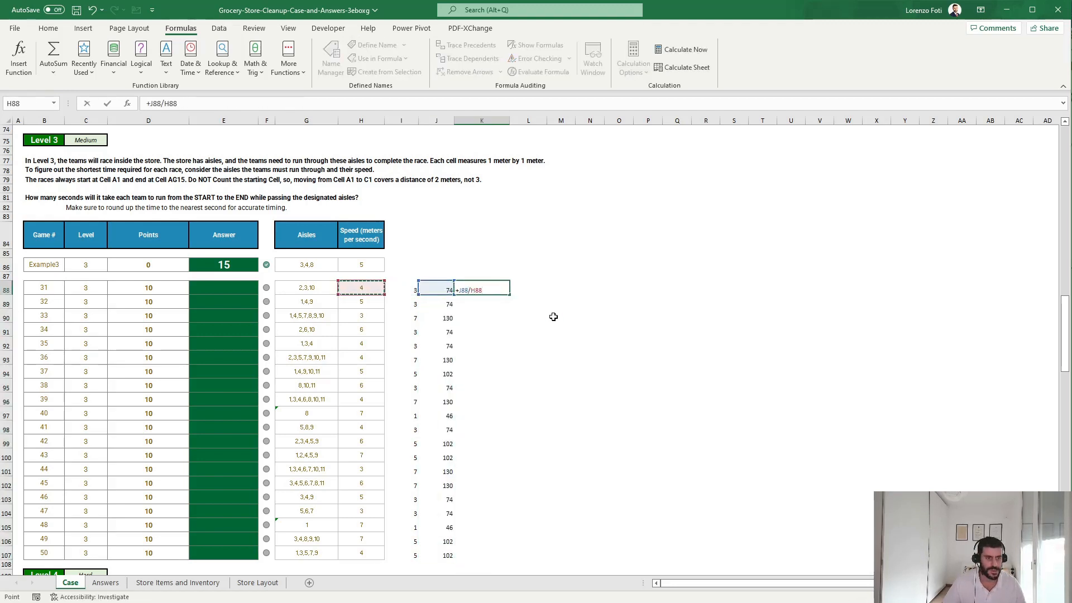
key("ctrl+Return")
Copy the distance-over-speed formula from K88 down column K through K107.
key("ctrl+c")
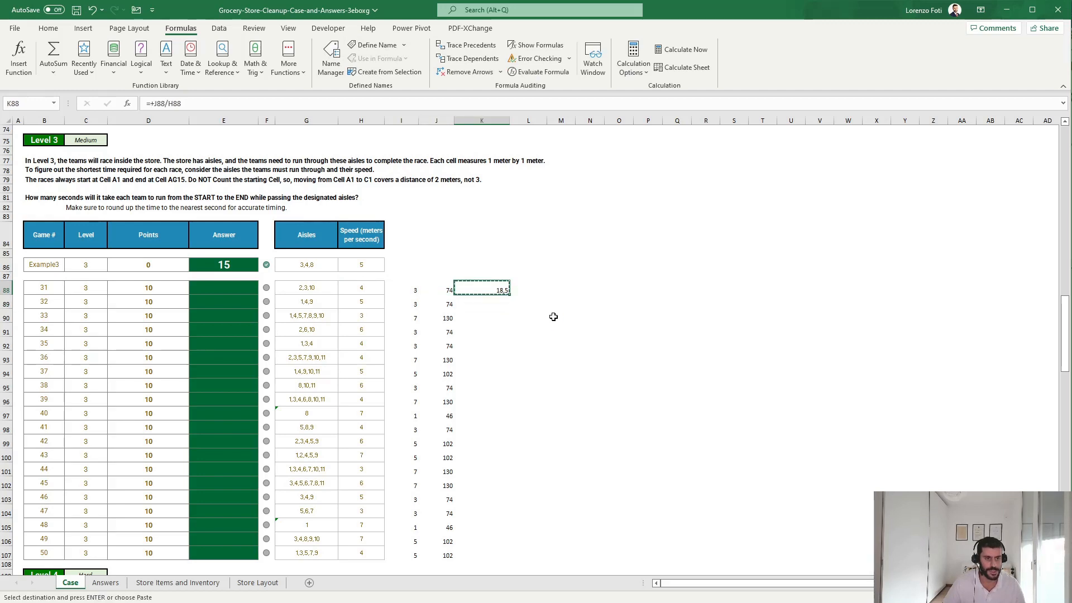
key("Left")
key("ctrl+Down")
key("Right")
key("ctrl+shift+Up")
key("ctrl+v")
key("Escape")
key("ctrl+Up")
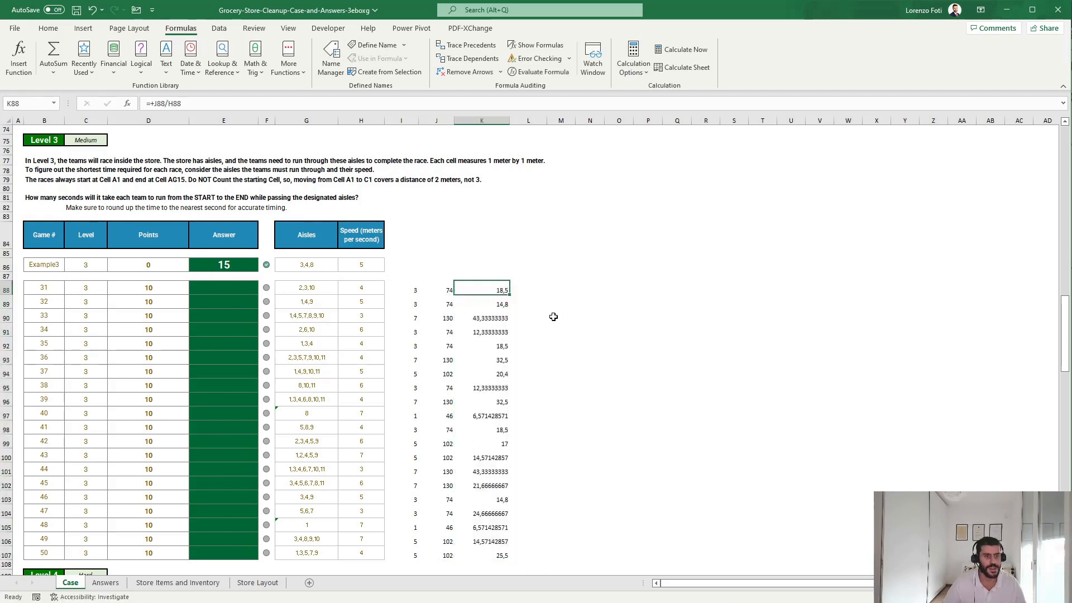
Enter +ROUNDUP(K88;0) in cell L88 to round the Game 31 time up to whole seconds.
key("Right")
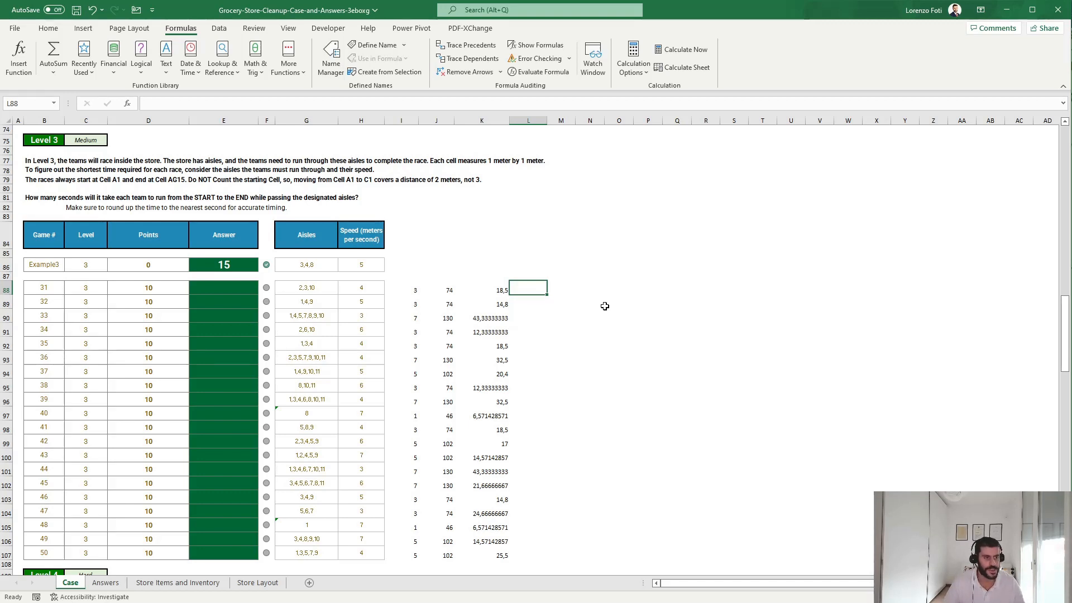
type("+round(")
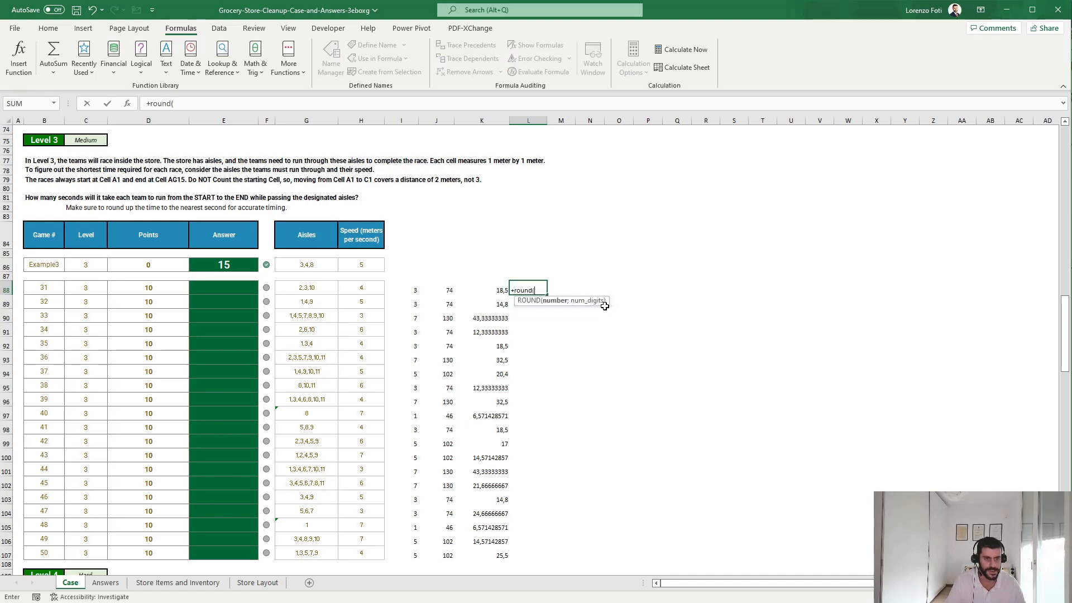
key("Down")
key("Down")
key("Tab")
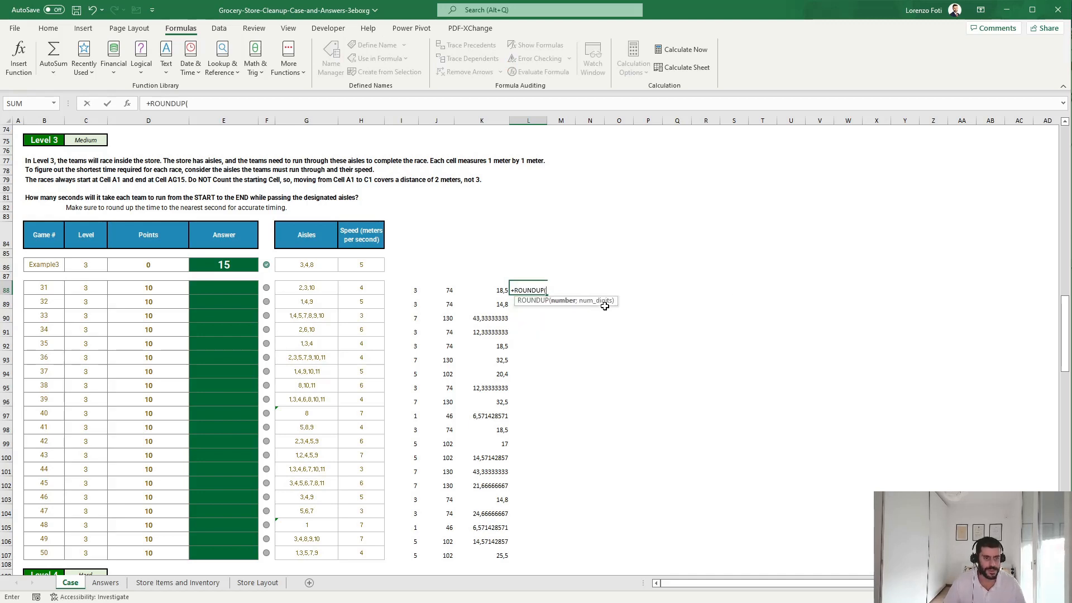
key("Left")
type(";0)")
key("Return")
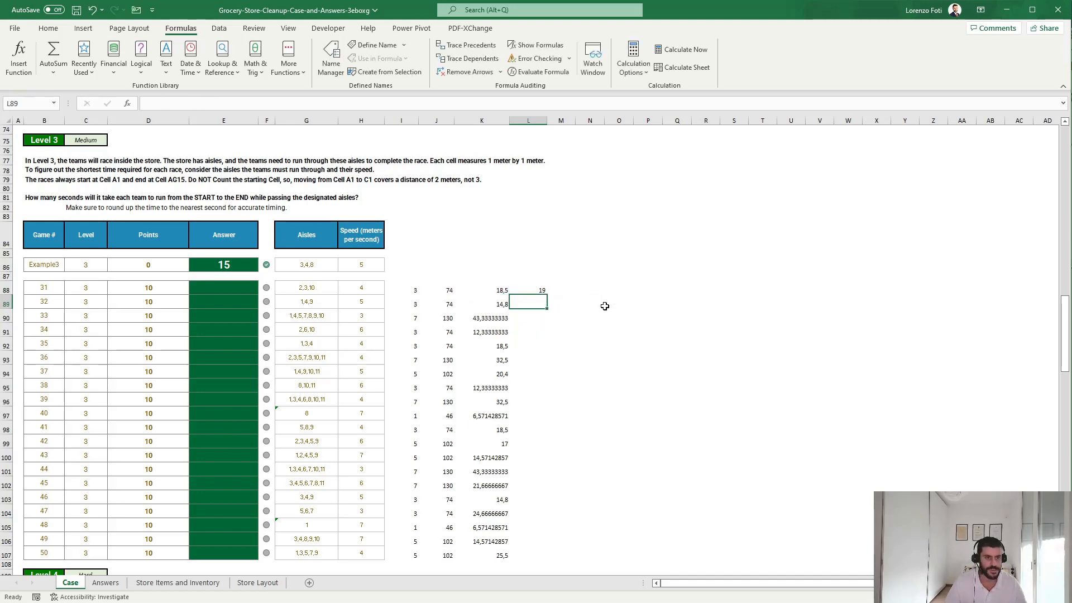
Copy the ROUNDUP formula from L88 down column L through L107.
key("Up")
key("ctrl+c")
key("Left")
key("ctrl+Down")
key("Right")
key("ctrl+shift+Up")
key("ctrl+v")
key("Escape")
key("Up")
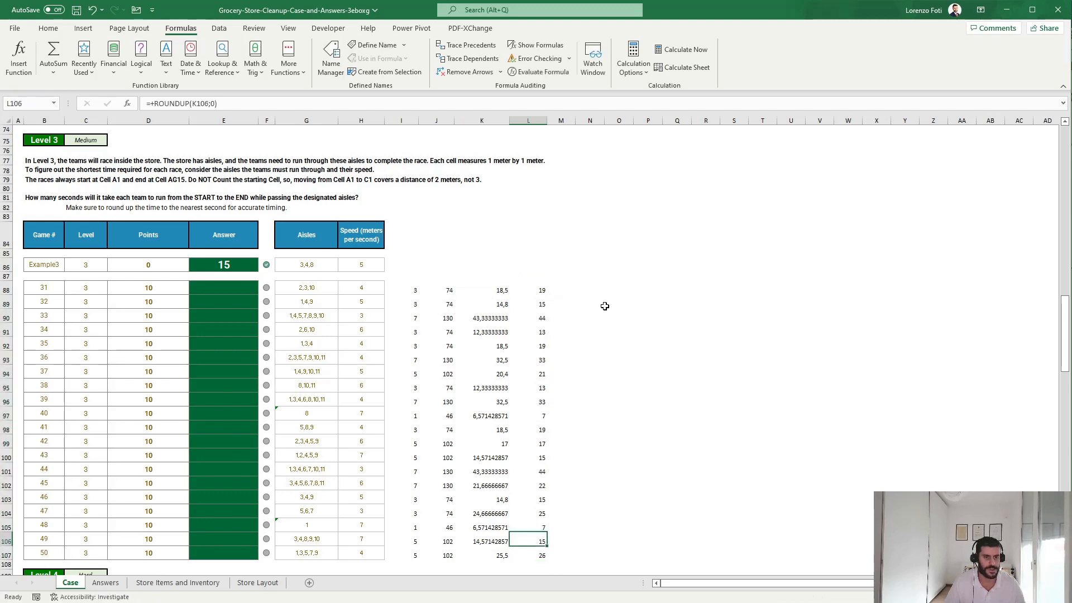
Paste the rounded times from L88:L107 as values into the Level 3 Answer column, starting at E88.
key("Down")
key("ctrl+shift+Up")
key("ctrl+c")
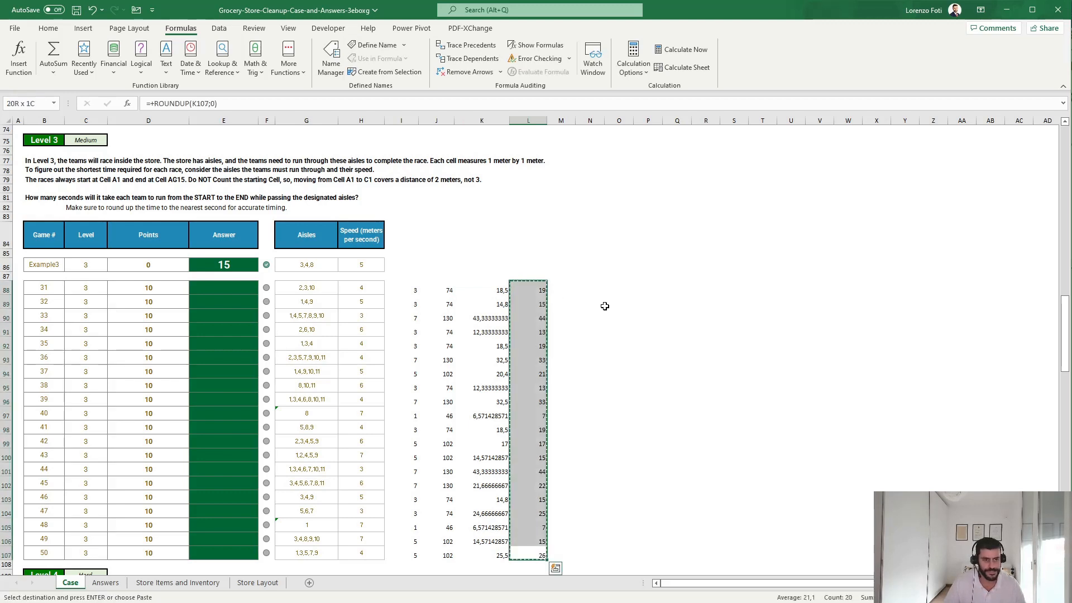
left_click(200, 289)
key("alt+h")
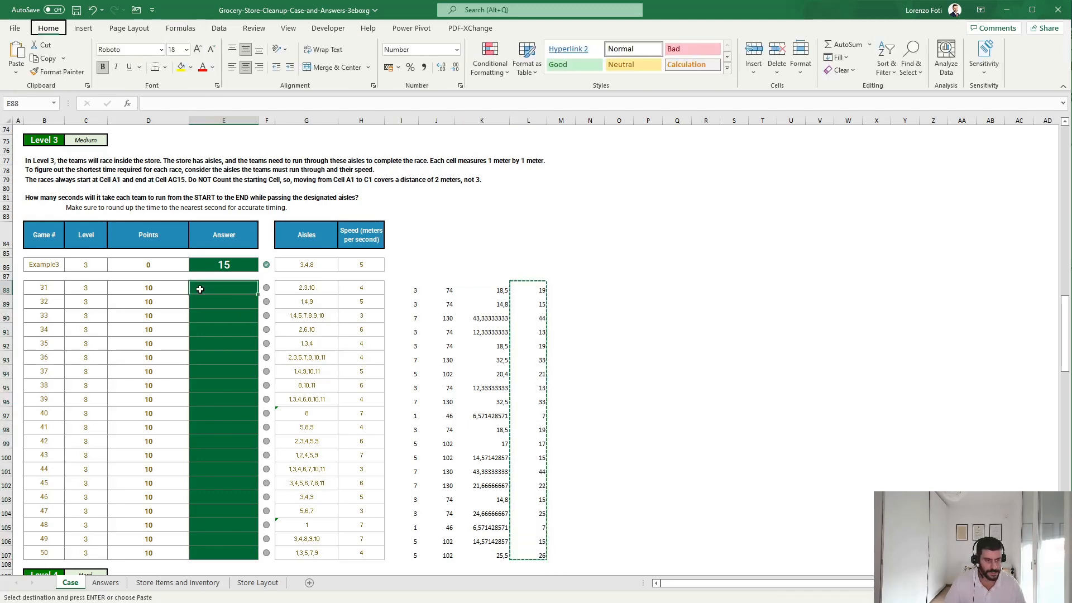
key("v")
key("v")
key("Escape")
key("Down")
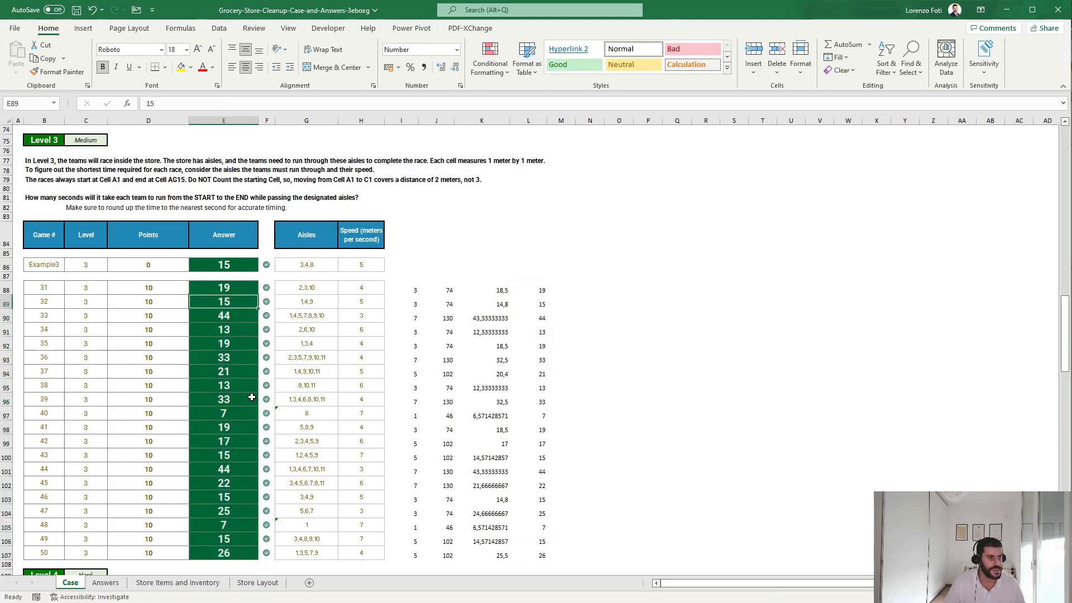
Review the current score and the Level 4 instructions, and add a new worksheet named slv.
scroll(255, 403, "up", 20)
scroll(255, 402, "up", 5)
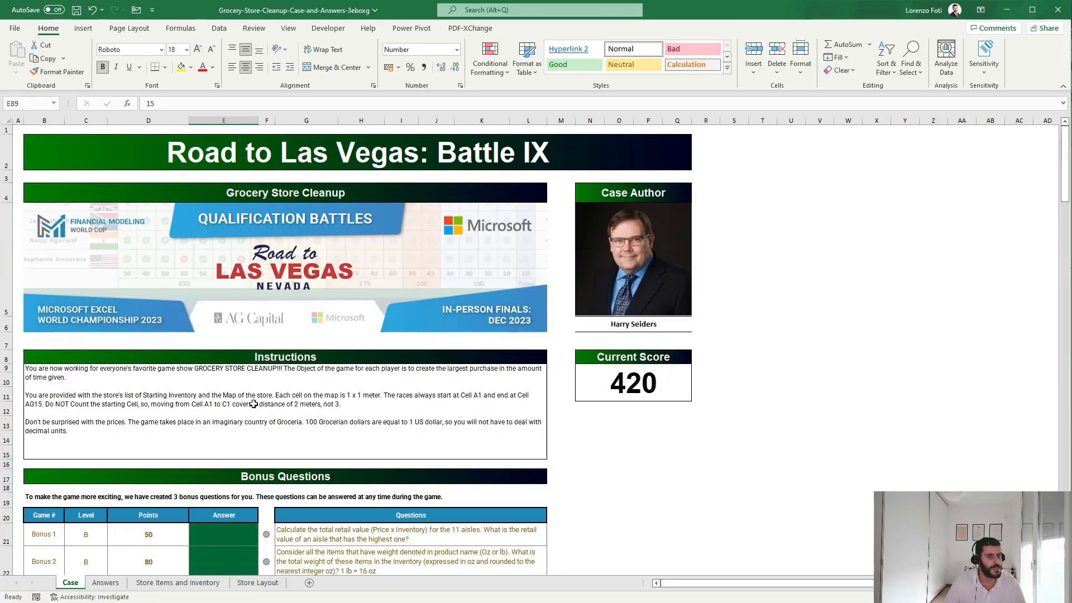
scroll(254, 405, "down", 20)
scroll(253, 407, "down", 3)
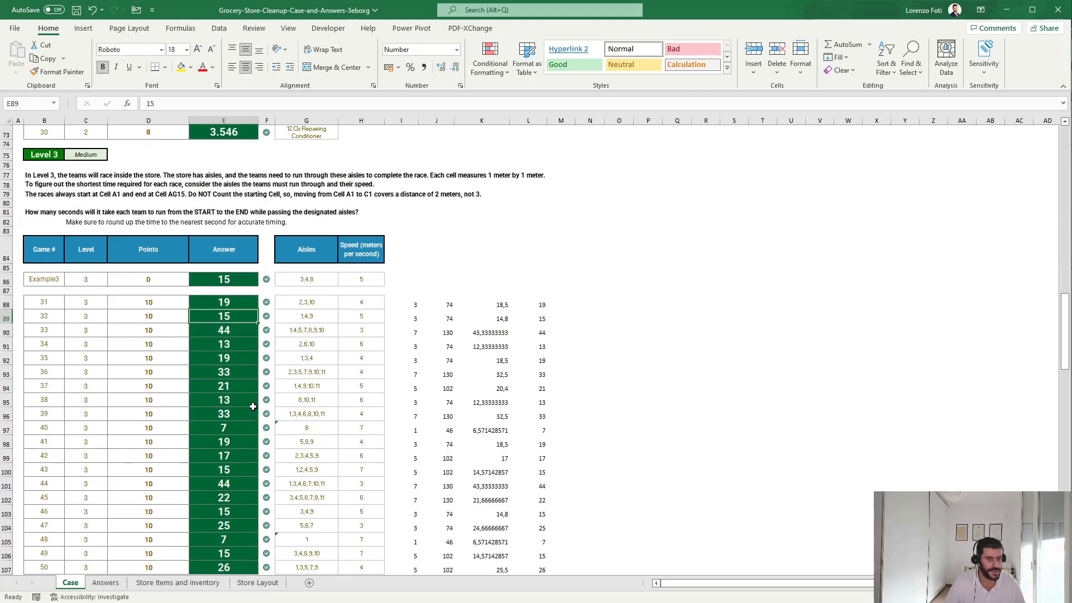
scroll(251, 410, "down", 8)
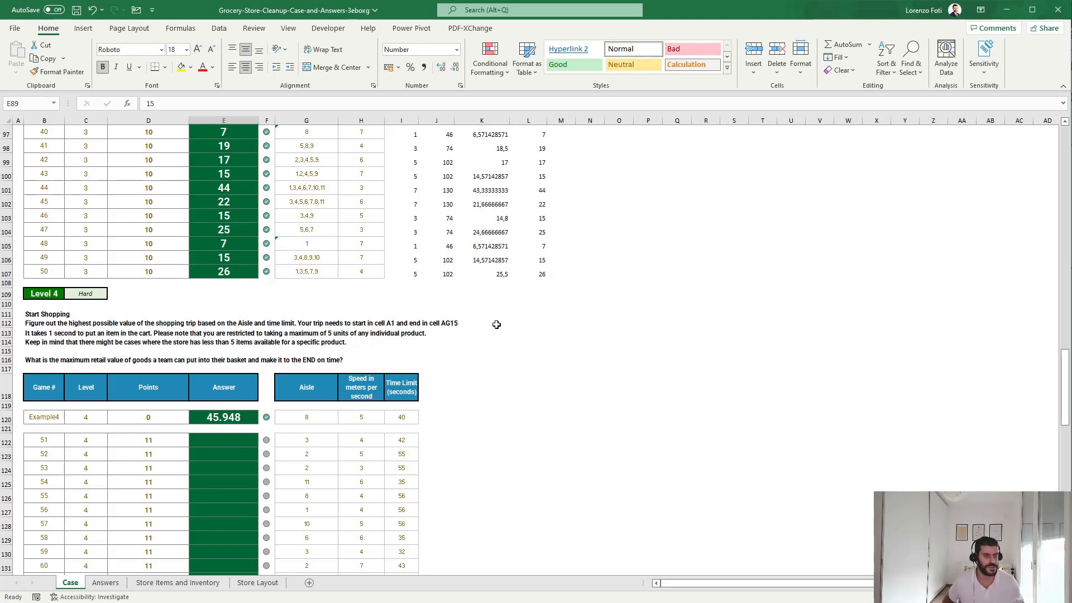
left_click(309, 582)
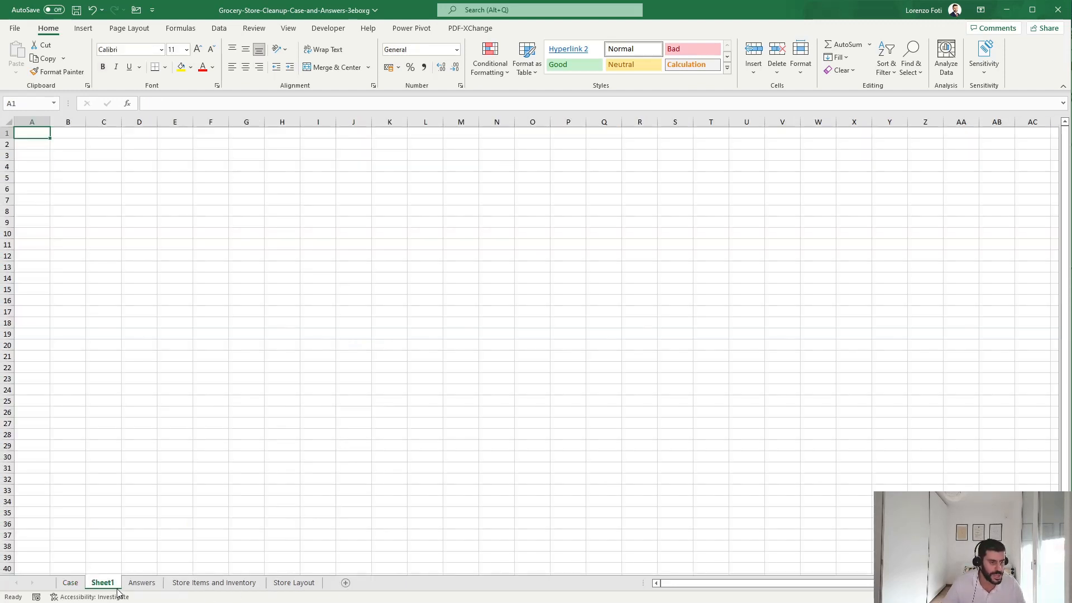
double_click(102, 582)
type("slv")
key("Return")
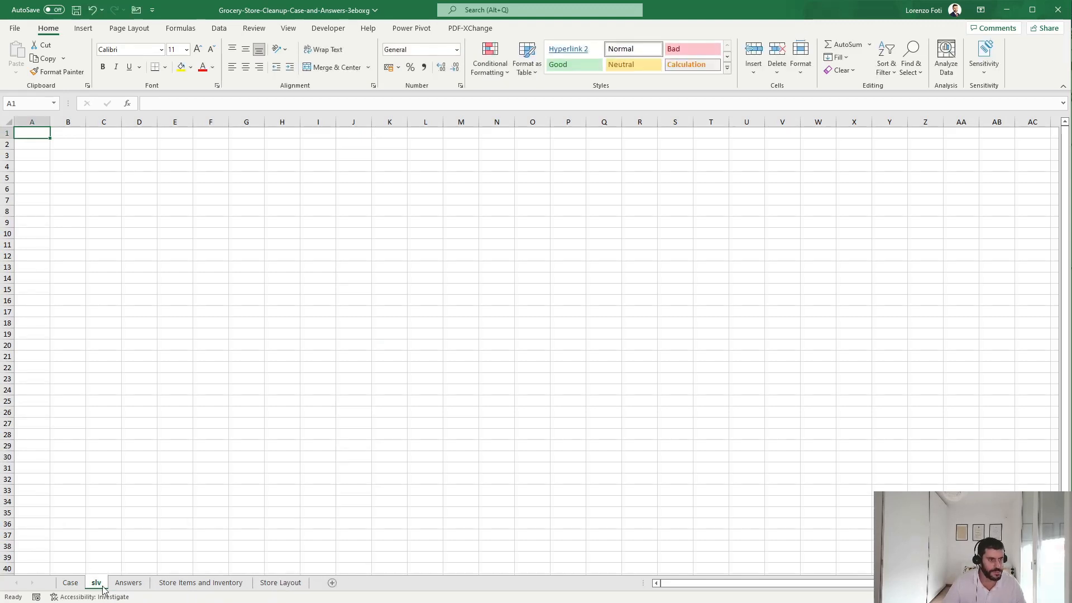
Enter Example4 in cell F3 of the slv sheet as the game to look up.
left_click(203, 161)
type("Example4")
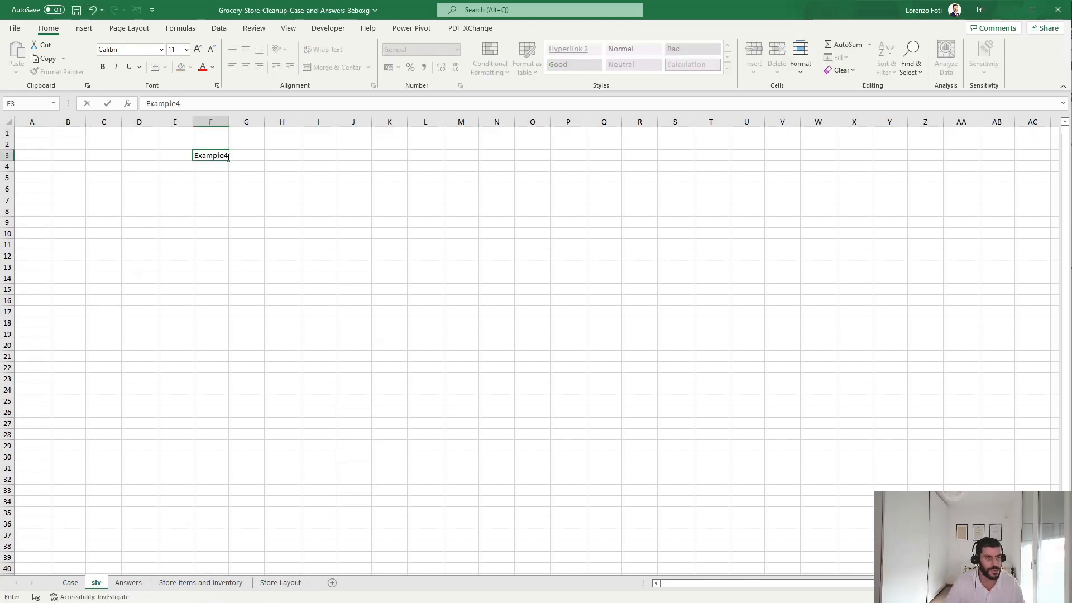
key("Return")
Enter +XLOOKUP(F3;Case!B:B;Case!G:I) in cell F6 to return the game's aisle, speed and time limit.
key("Return")
key("Return")
type("+XLOOKUP(")
left_click(228, 159)
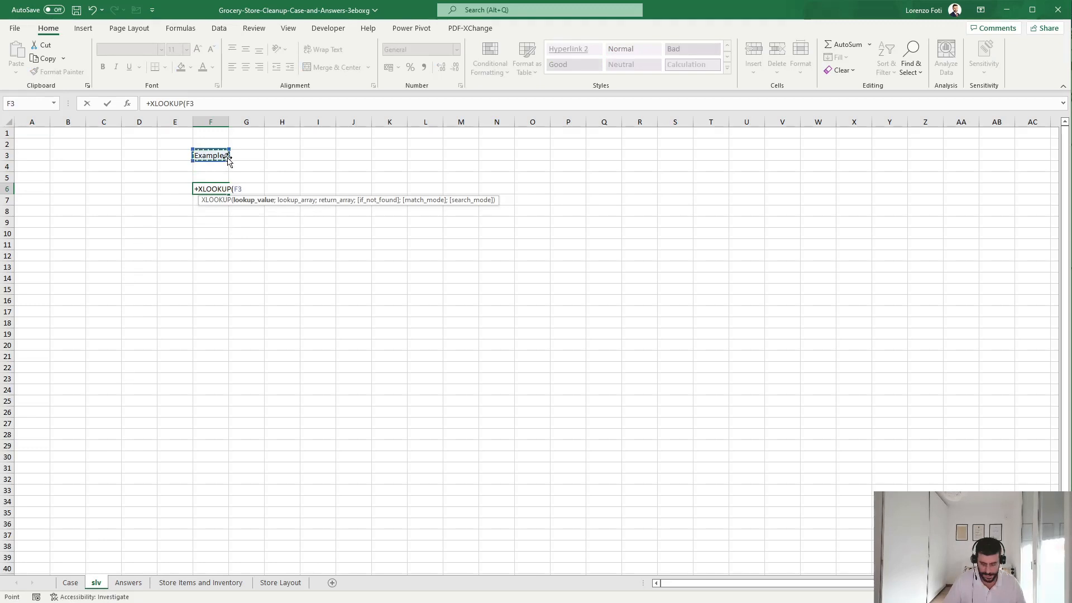
type(";")
key("ctrl+Page_Up")
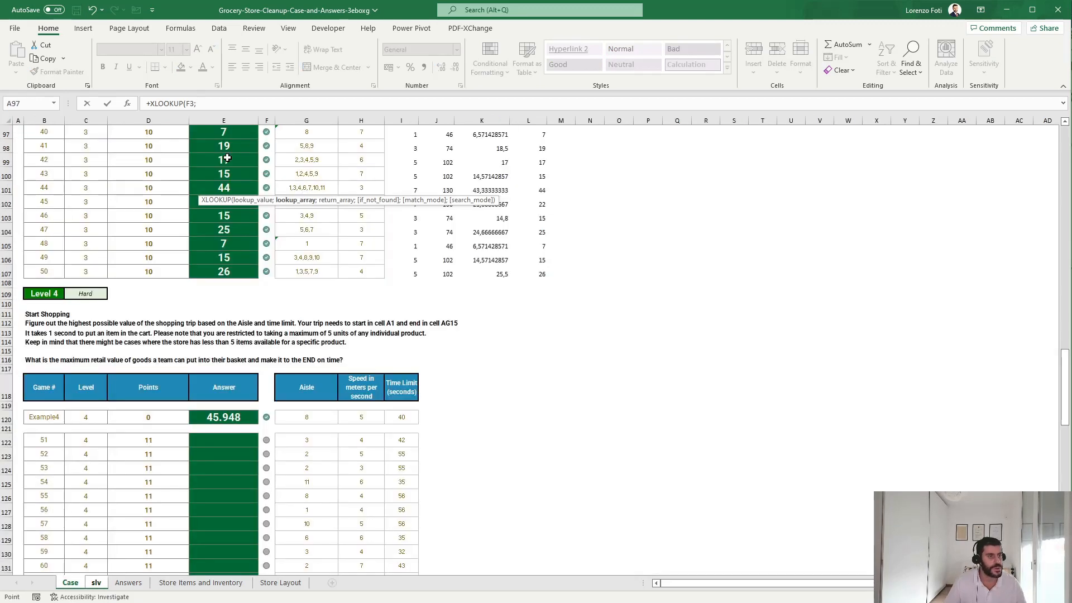
left_click_drag(44, 120, 677, 120)
left_click(261, 103)
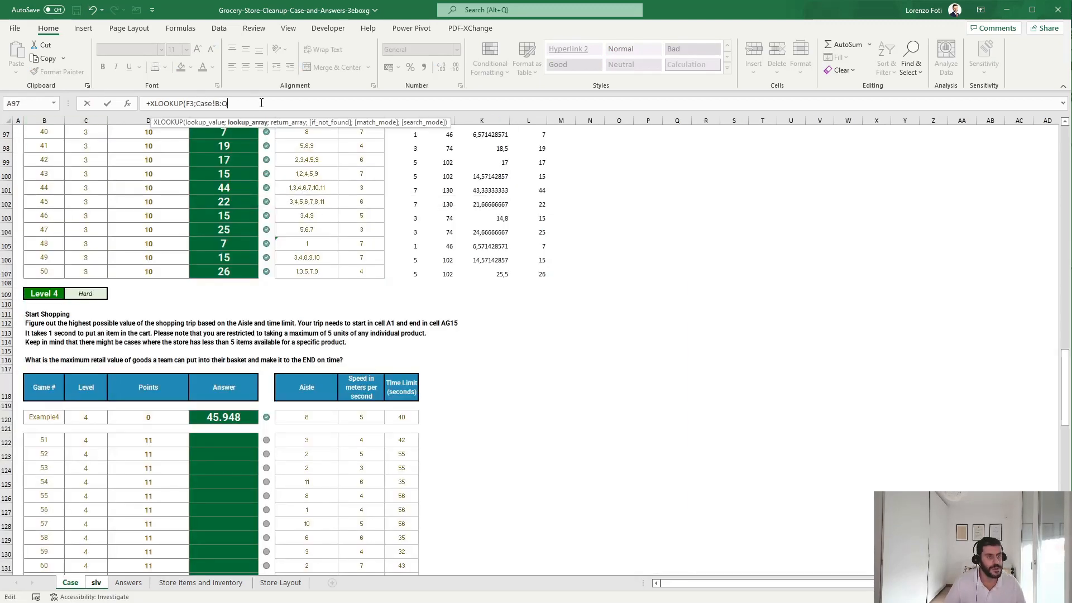
key("BackSpace")
type("b;")
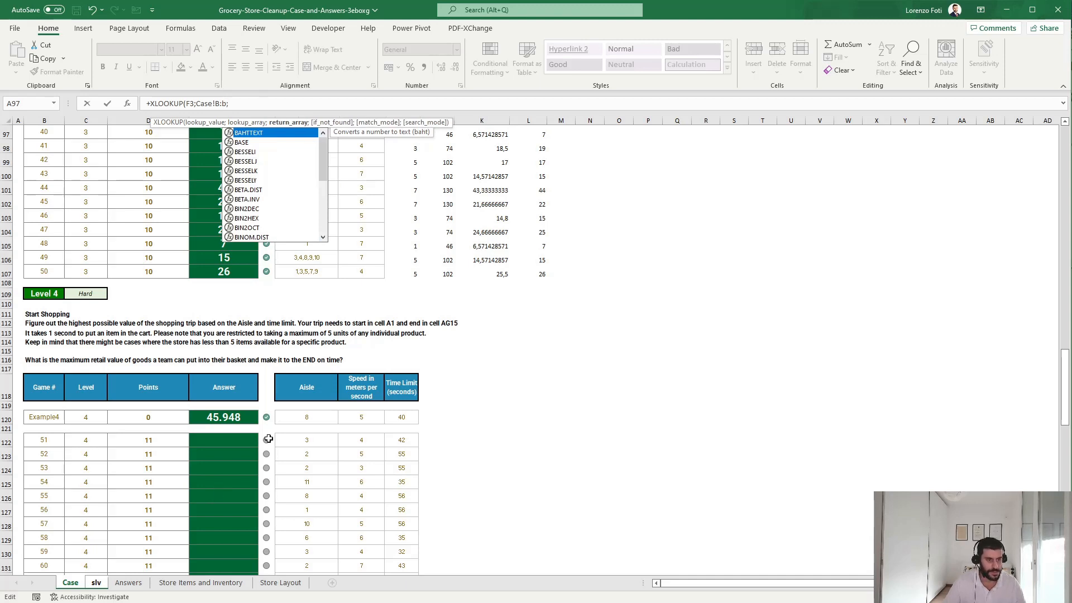
left_click_drag(309, 414, 401, 415)
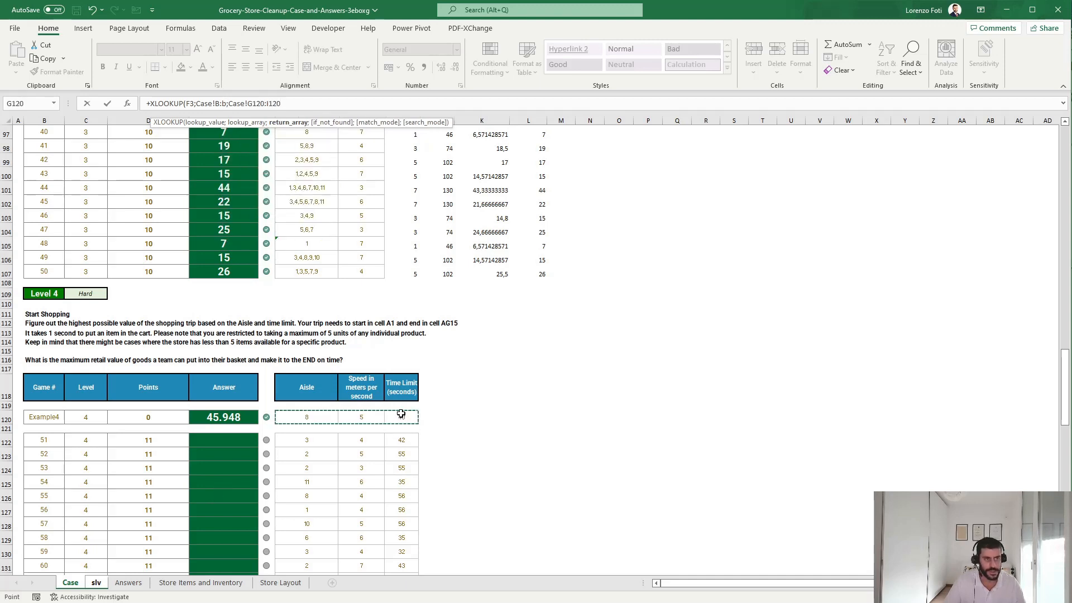
key("BackSpace")
key("BackSpace")
key("BackSpace")
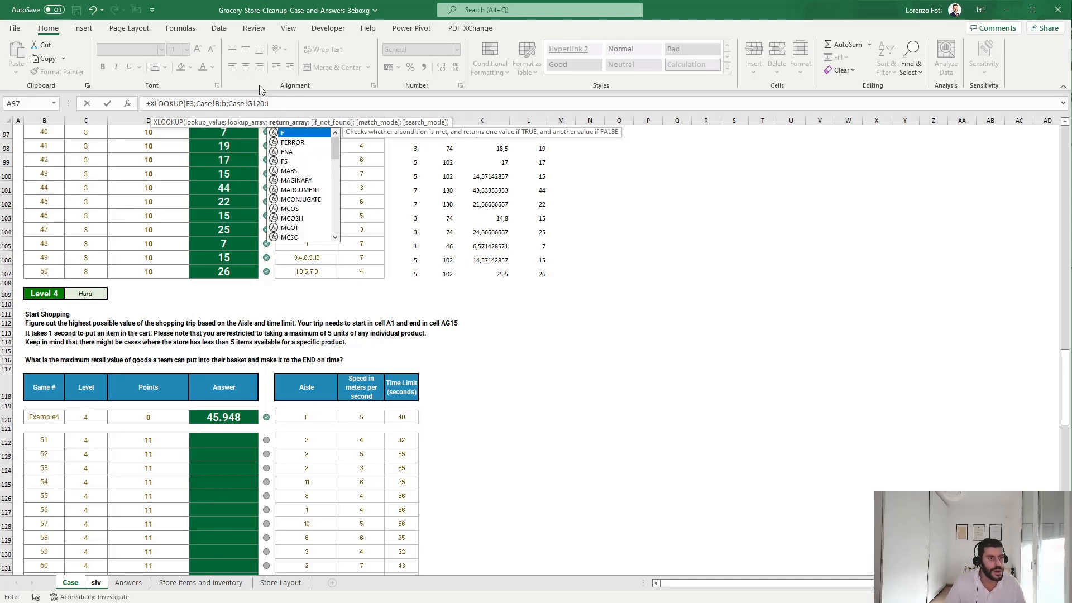
key("BackSpace")
key("BackSpace")
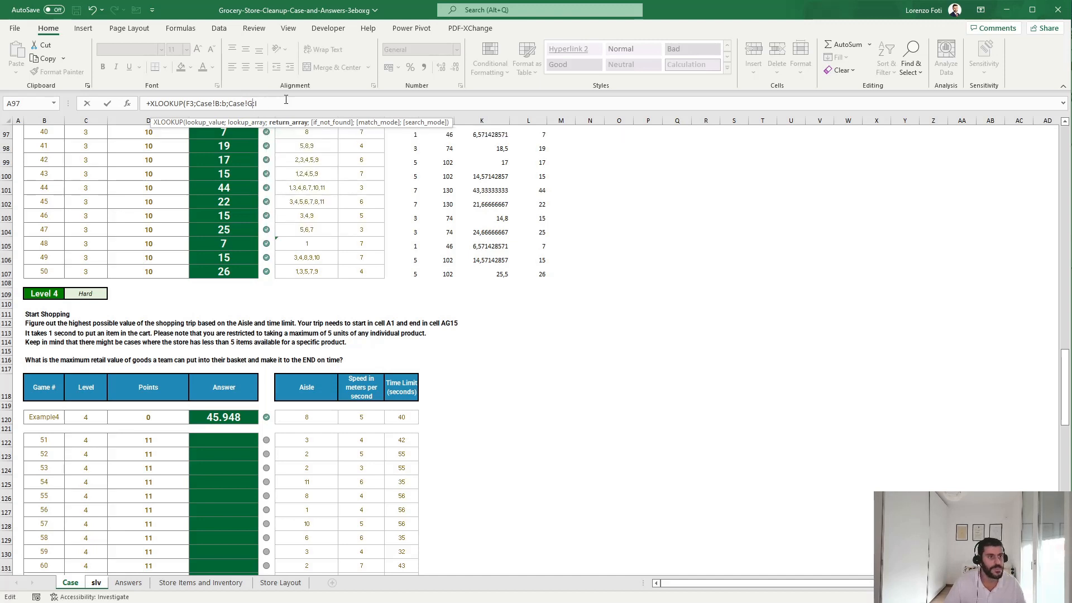
key("Return")
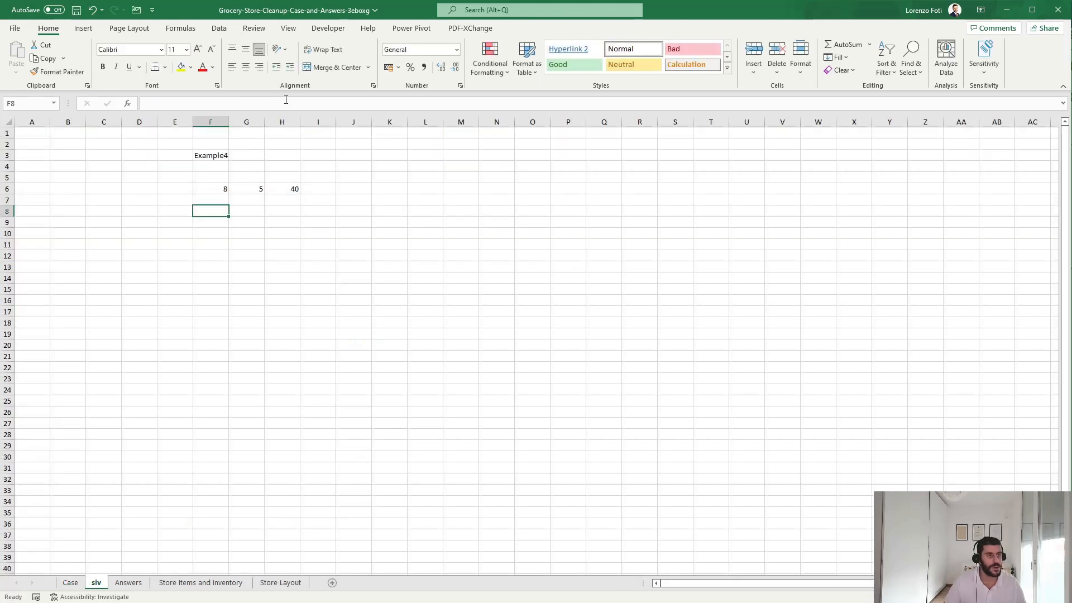
Enter +FILTER('Store Items and Inventory'!A:G;'Store Items and Inventory'!B:B=slv!F6) in cell K9 to list the items of the chosen aisle.
key("Down")
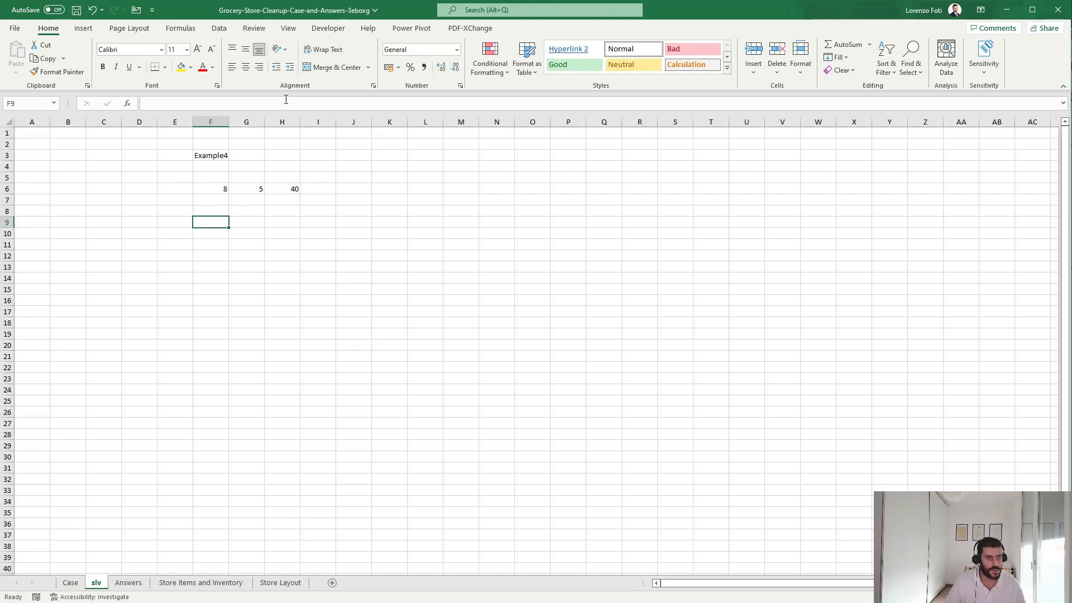
key("Right")
key("Right")
key("Right")
key("Right")
key("Right")
type("+")
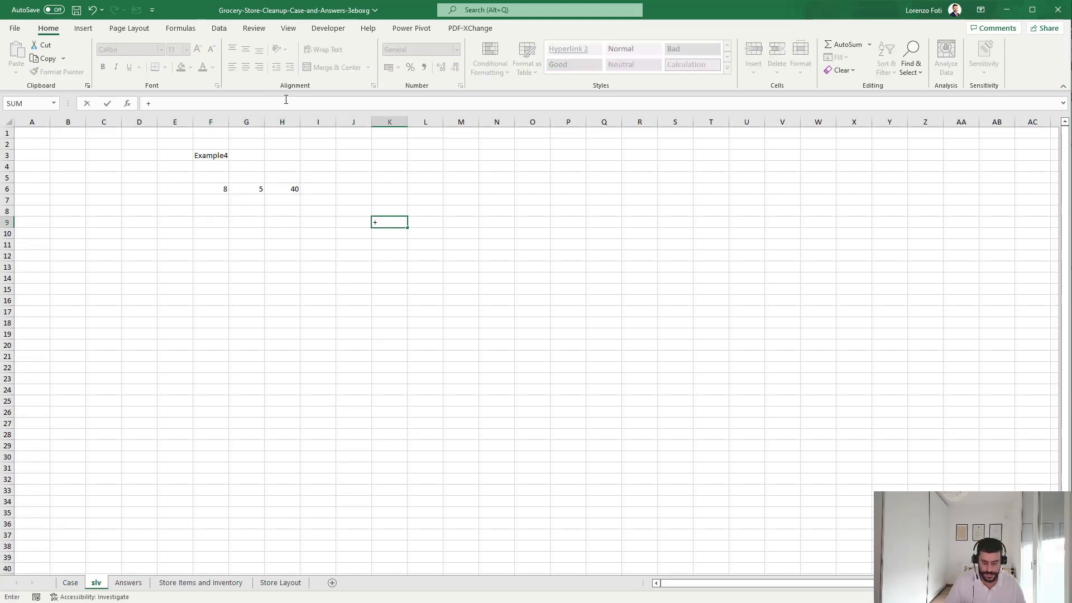
type("fiter")
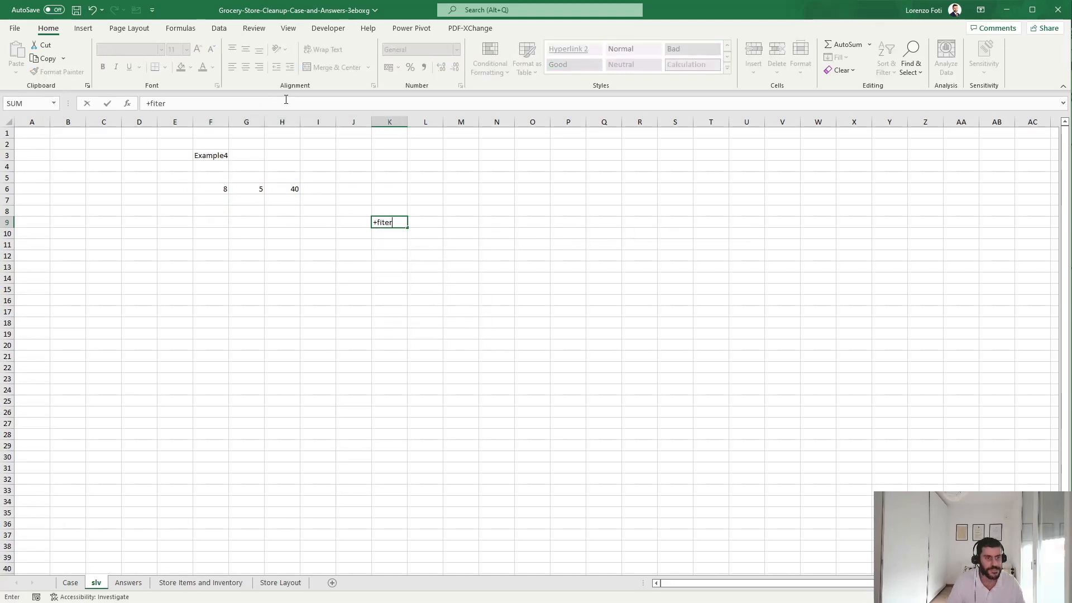
key("BackSpace")
key("BackSpace")
key("BackSpace")
type("lter(")
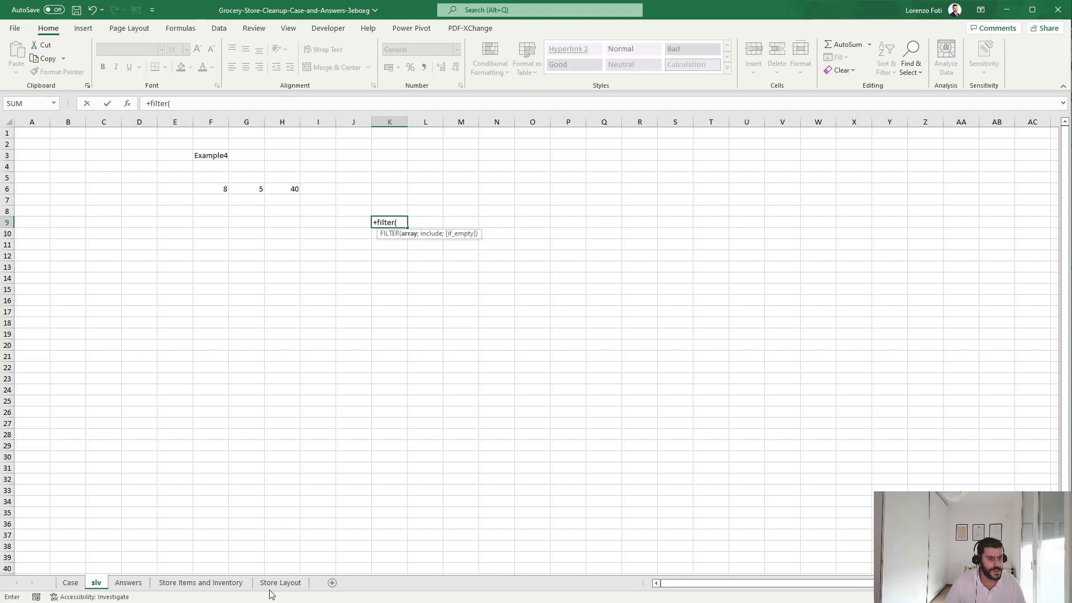
left_click(201, 582)
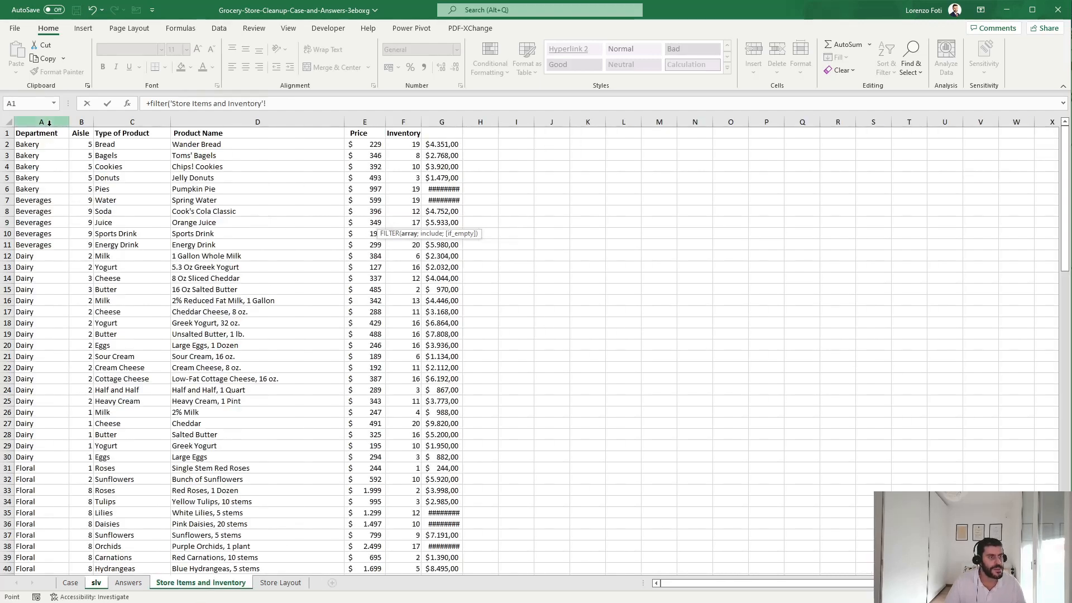
left_click_drag(41, 121, 454, 143)
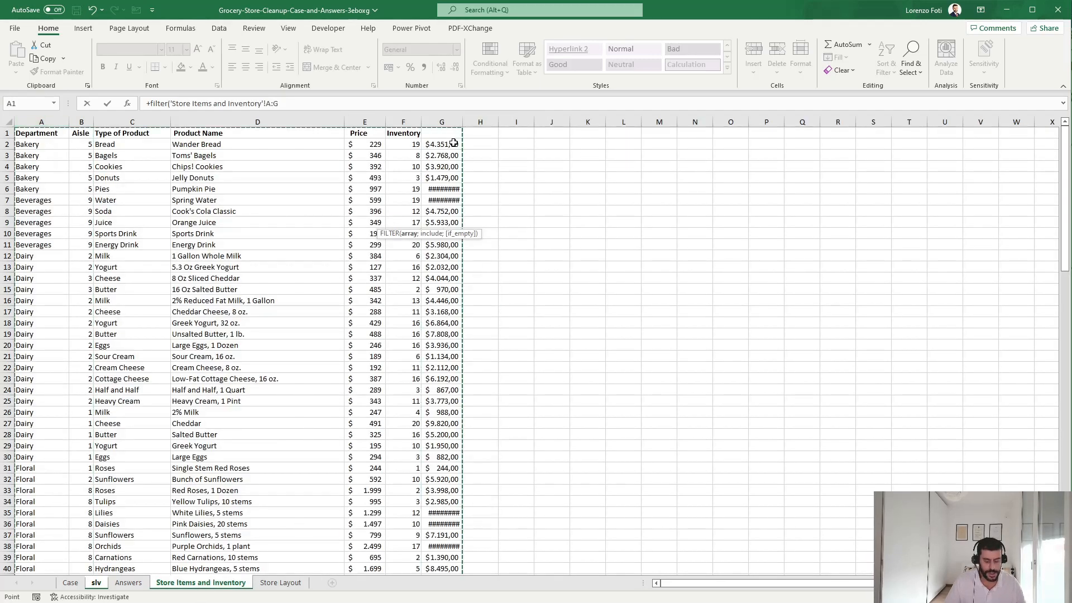
type(";")
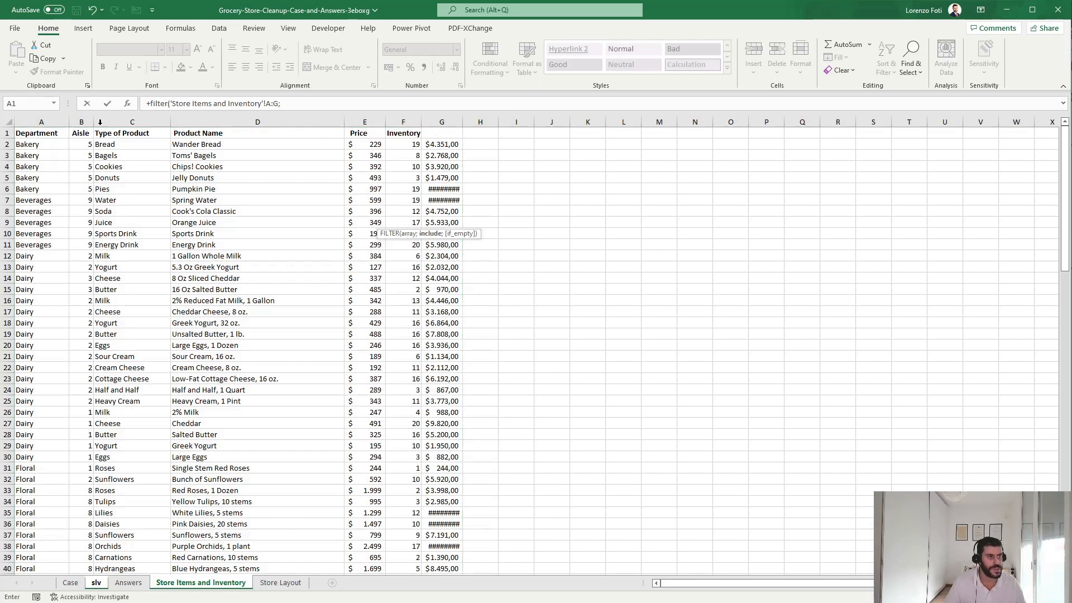
left_click(80, 121)
type("=slv!")
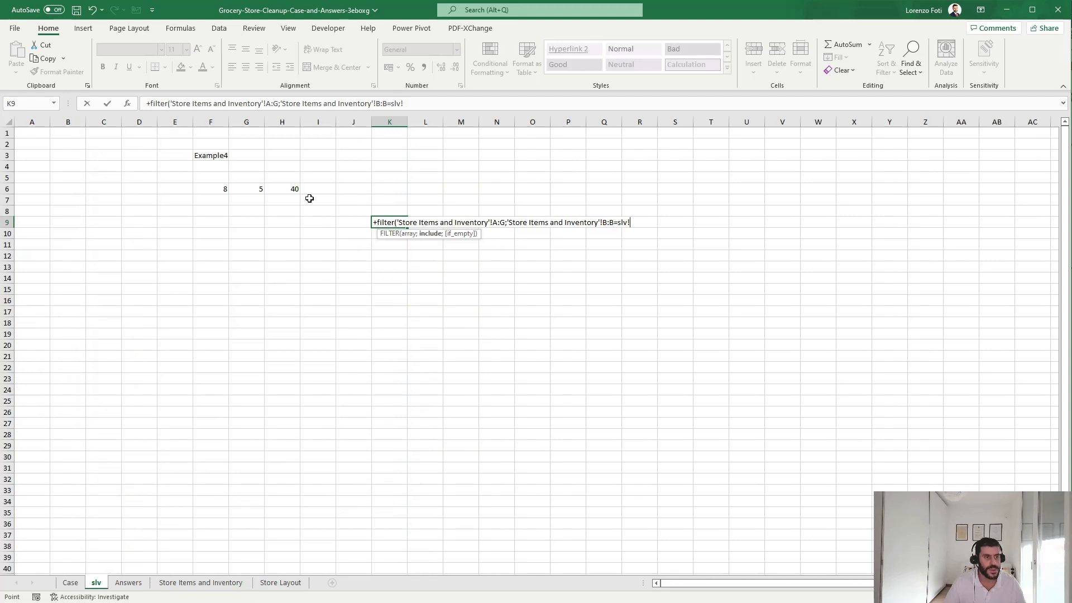
left_click(219, 188)
key("Return")
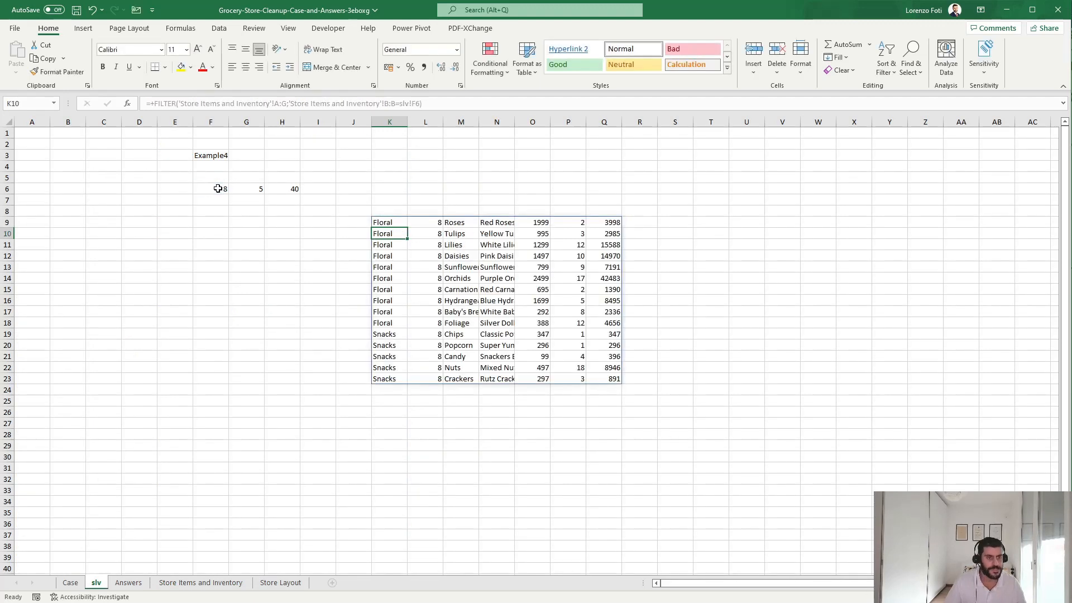
key("Up")
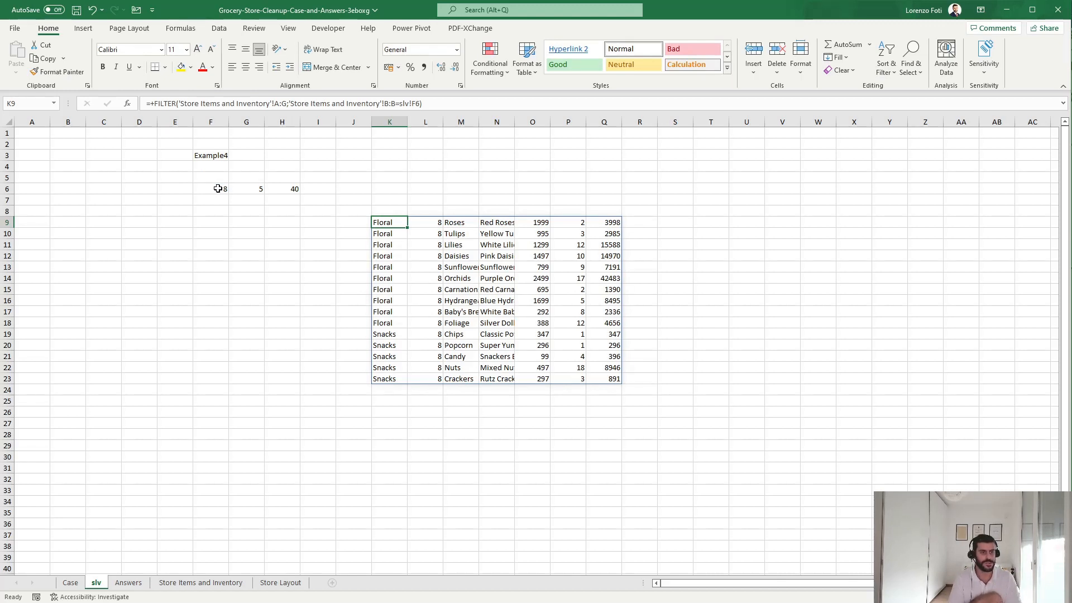
Copy the Game 31 helper formulas from I88:L88 on the Case sheet to F9:I9 on the slv sheet.
left_click(70, 582)
scroll(340, 441, "up", 4)
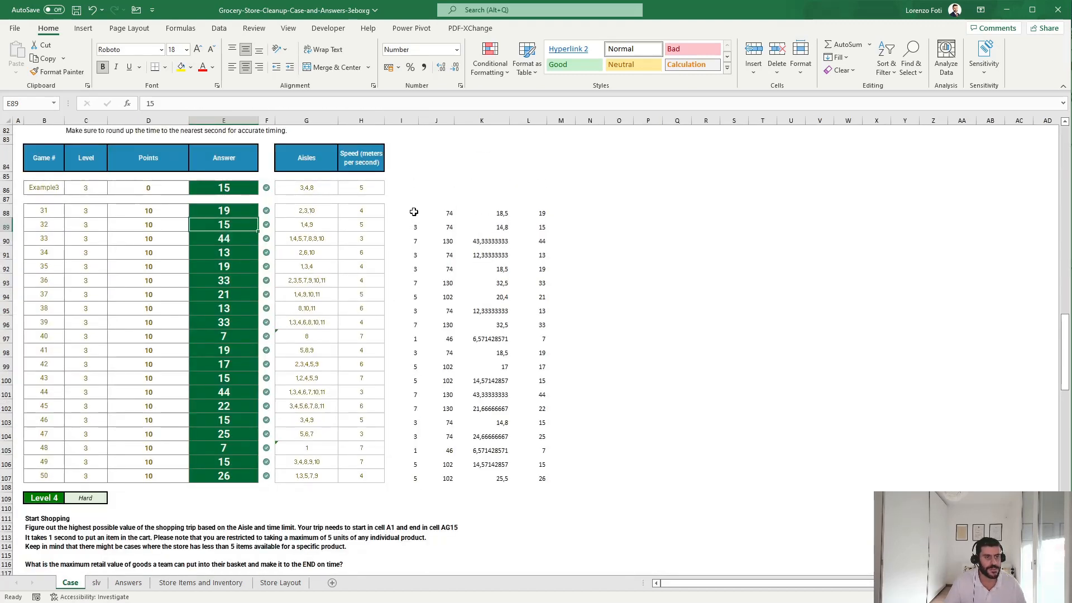
left_click_drag(414, 212, 541, 212)
key("ctrl+c")
key("ctrl+v")
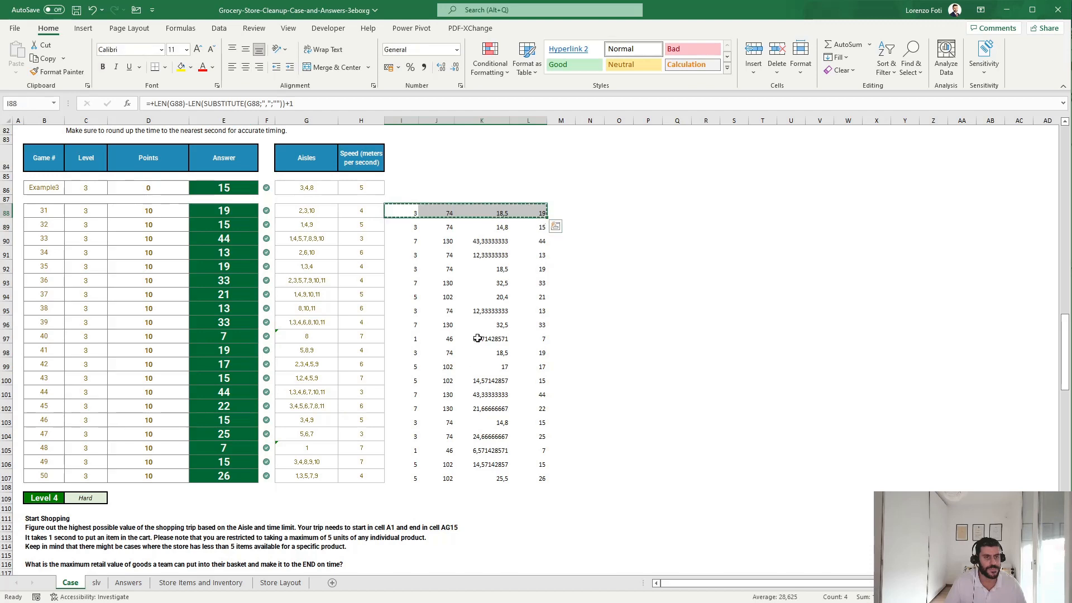
left_click(95, 583)
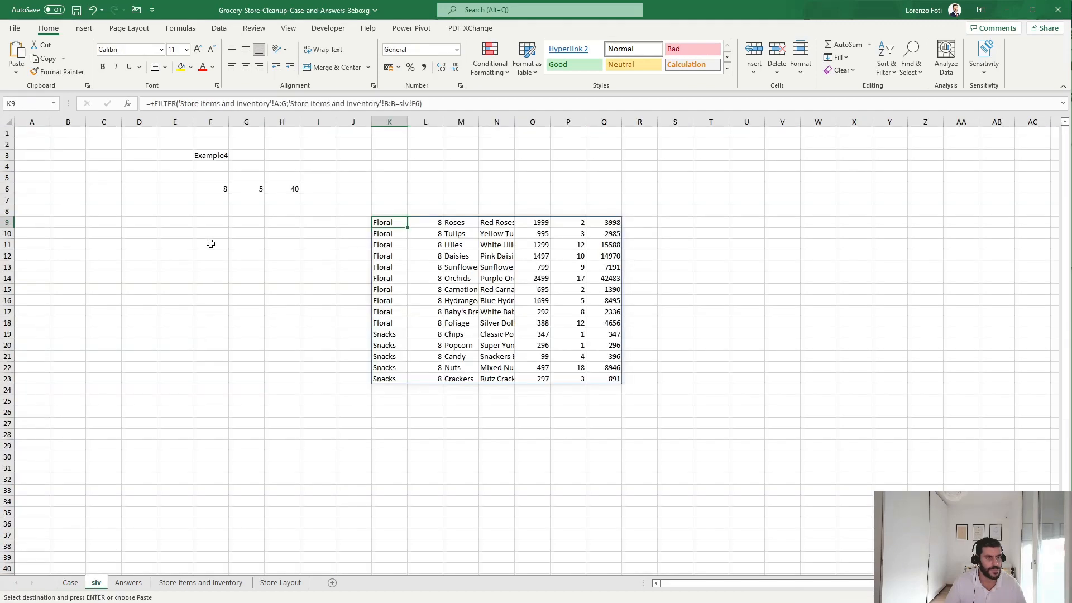
left_click(215, 223)
key("ctrl+v")
left_click(221, 262)
key("Escape")
Point both references of the aisle-count formula in cell F9 to the aisle value in F6.
left_click(225, 224)
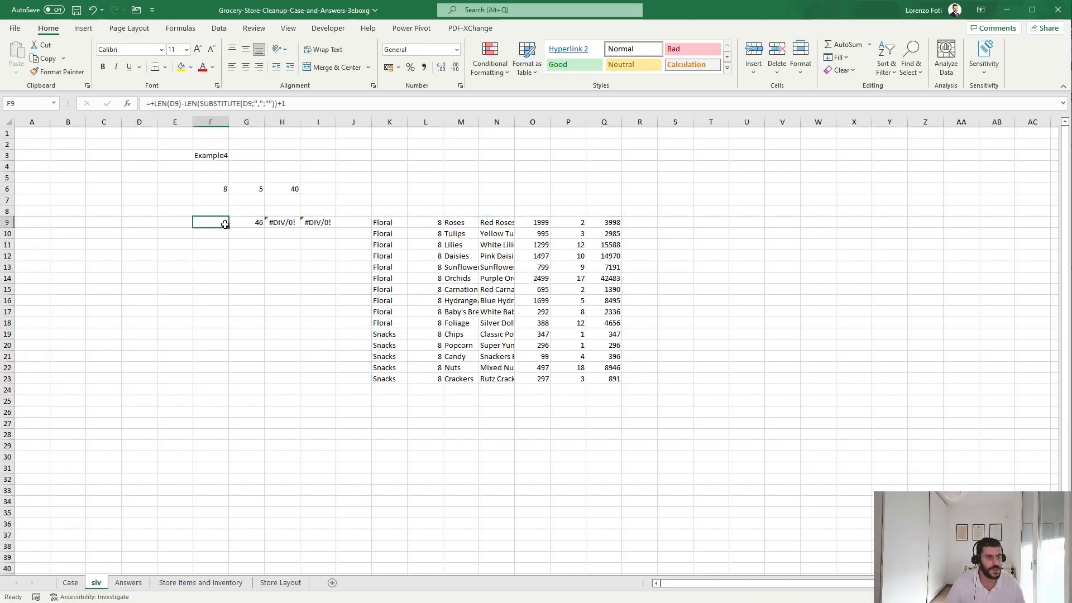
double_click(223, 222)
left_click_drag(148, 217, 211, 190)
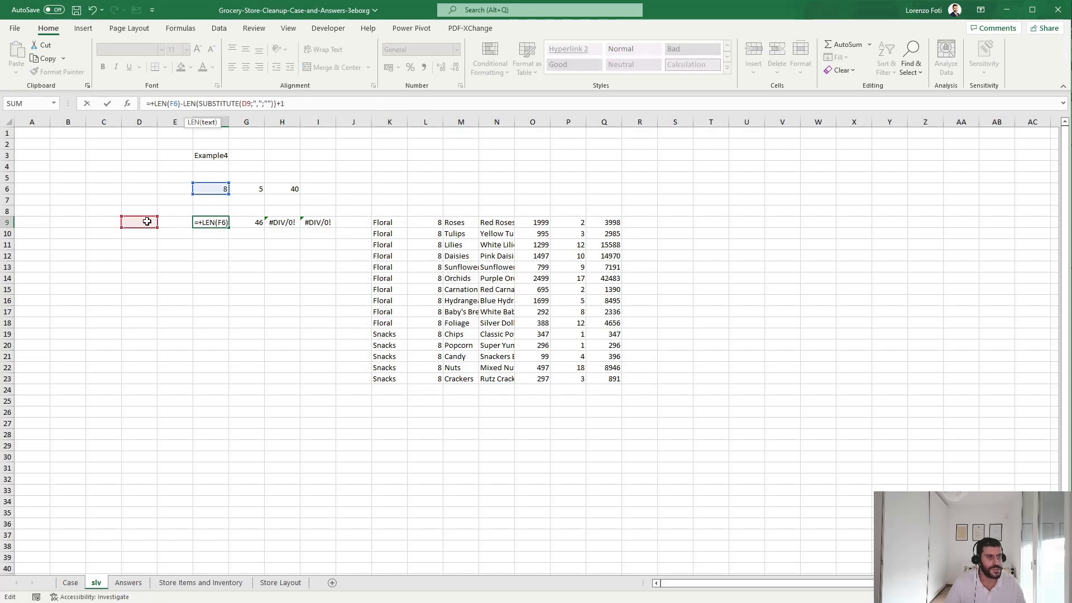
left_click_drag(147, 222, 206, 187)
key("Return")
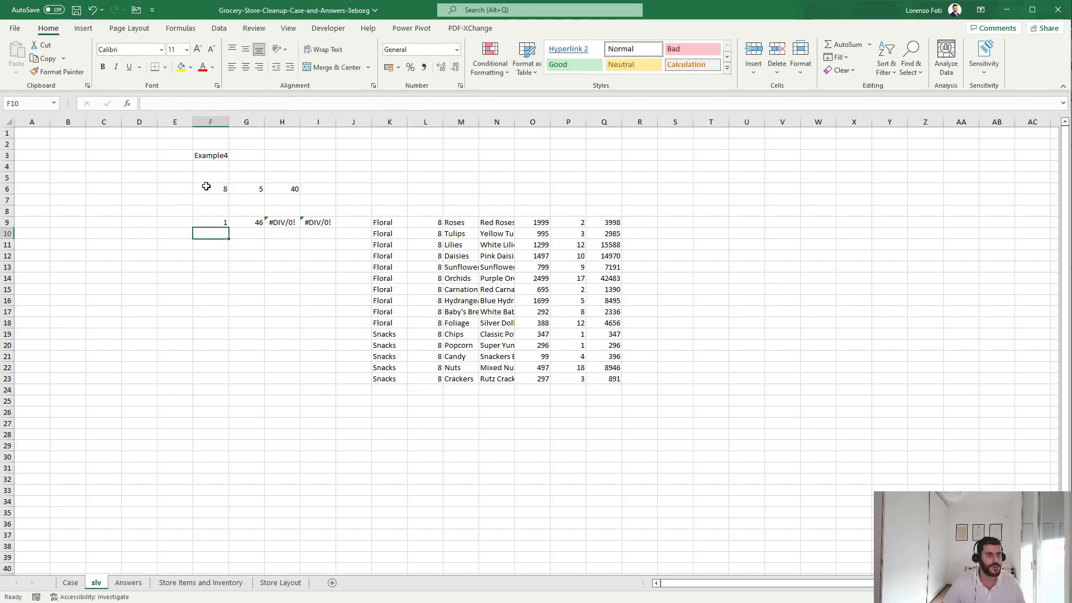
Correct the walking-time formula in cell H9 so that it divides G9 by the speed in G6.
key("Up")
key("Right")
key("Left")
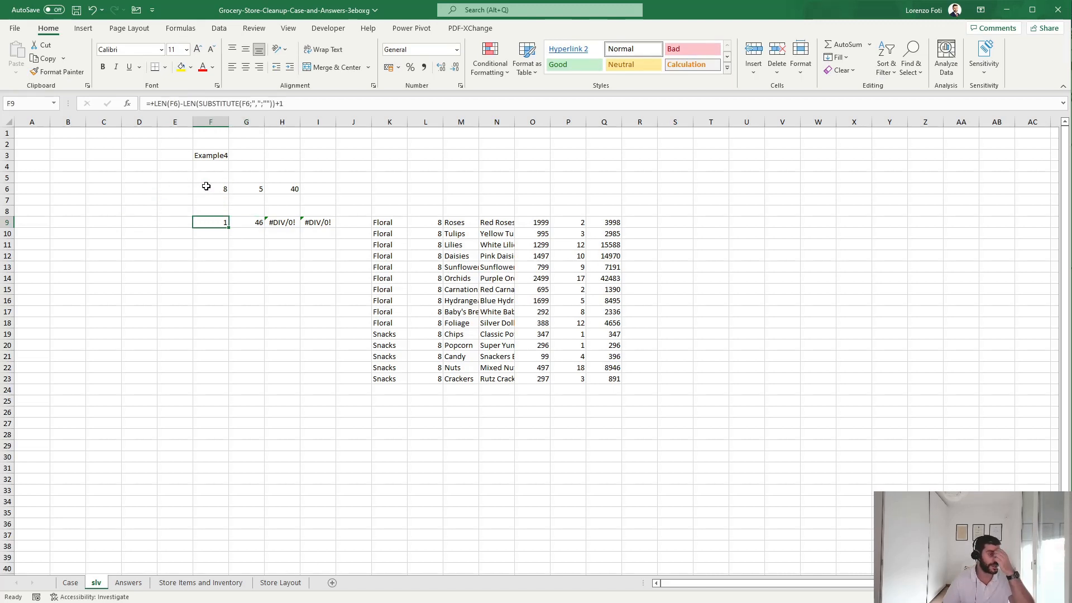
key("Right")
left_click(190, 104)
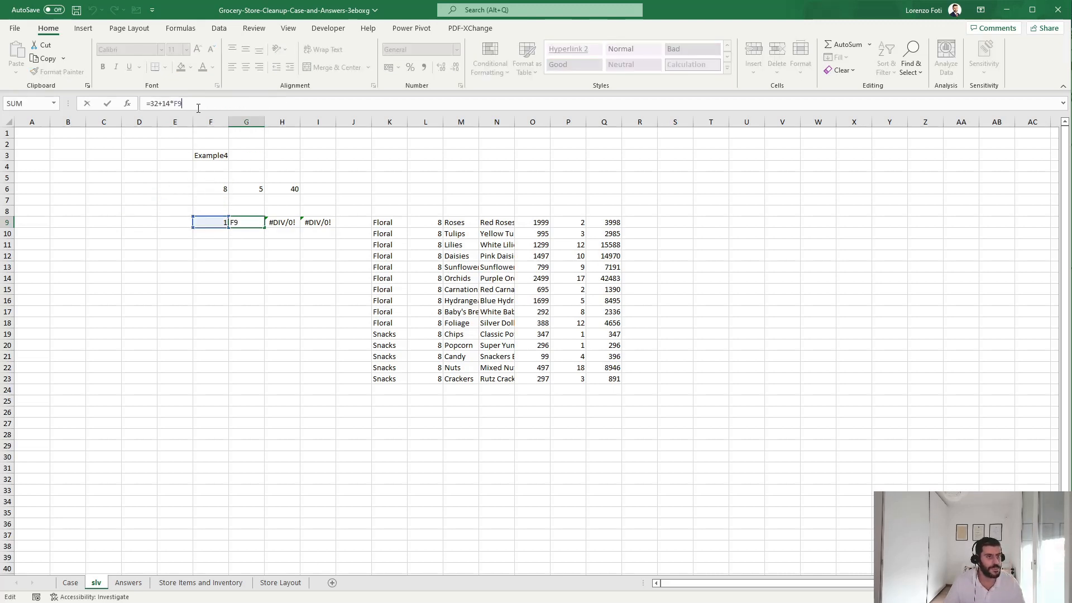
key("Escape")
left_click(282, 225)
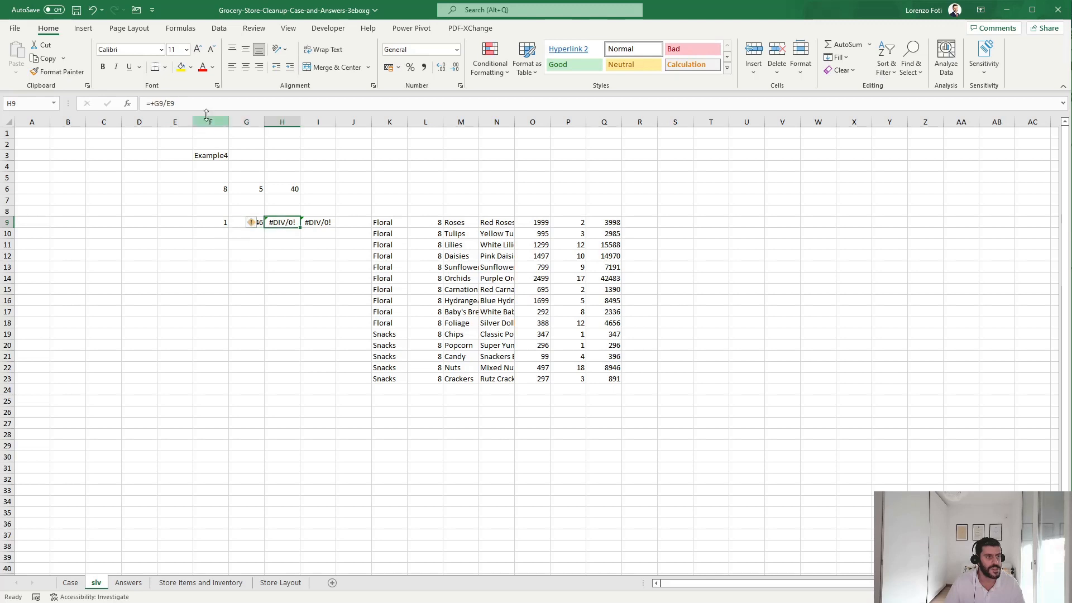
key("F2")
left_click_drag(187, 226, 255, 186)
key("Return")
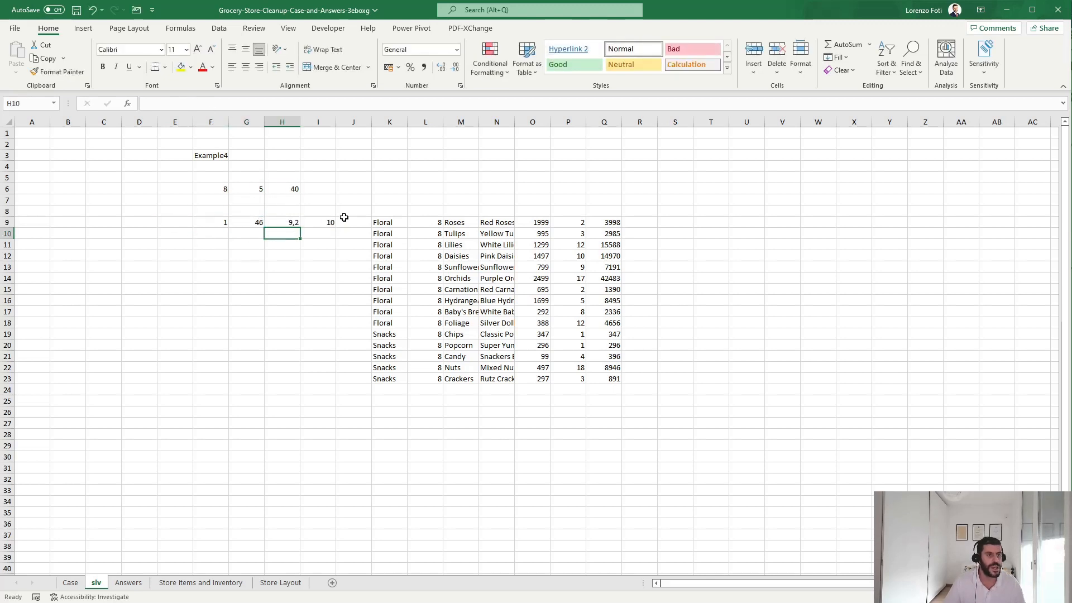
Insert two blank columns at column J, between the helper formulas and the filtered item list.
left_click(333, 222)
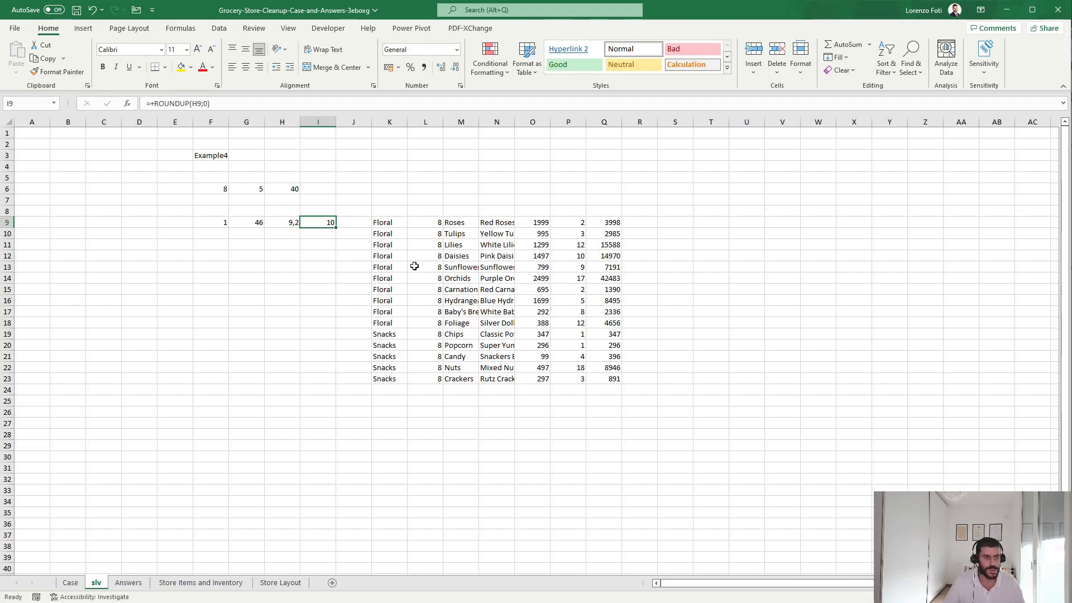
left_click(362, 219)
key("ctrl+space")
key("ctrl+plus")
key("ctrl+plus")
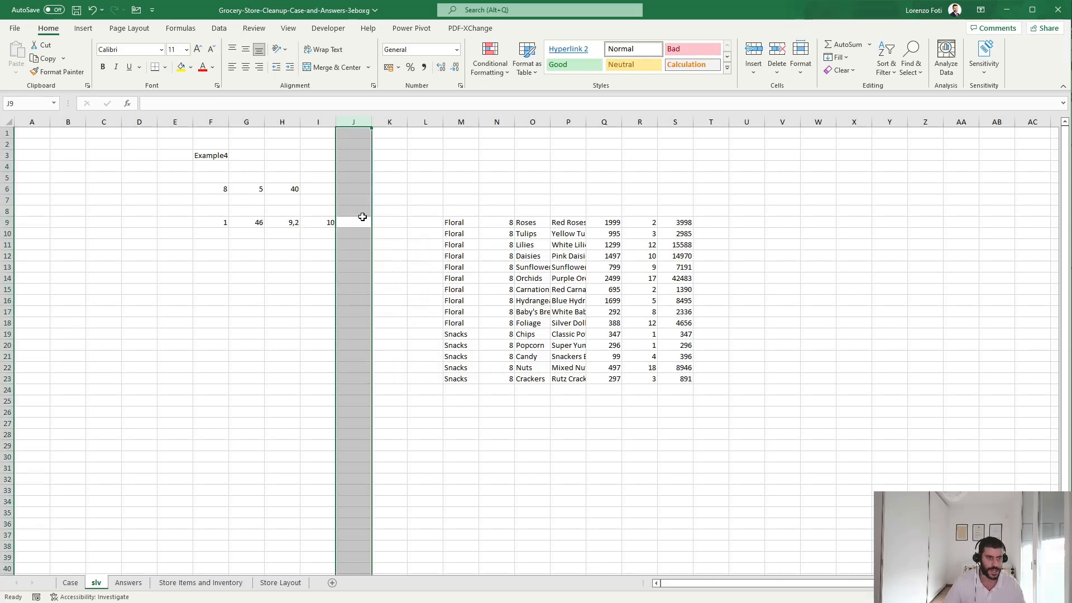
Enter a formula in cell J9 that subtracts the rounded-up walking time in I9 from the time limit in H6.
left_click(363, 218)
type("+")
key("Left")
key("Left")
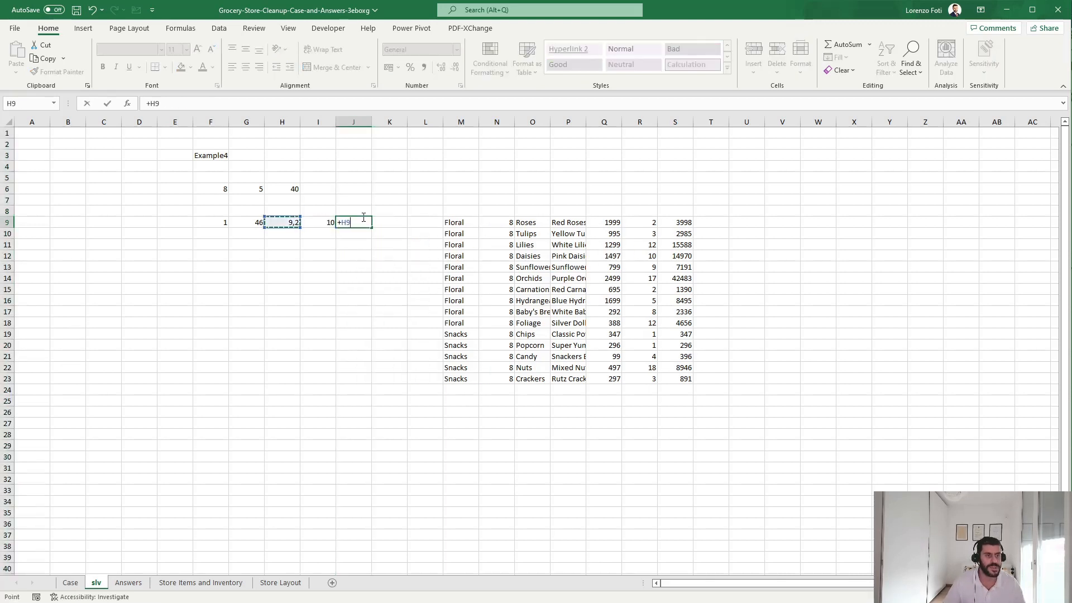
key("Up")
key("Up")
key("Up")
key("Return")
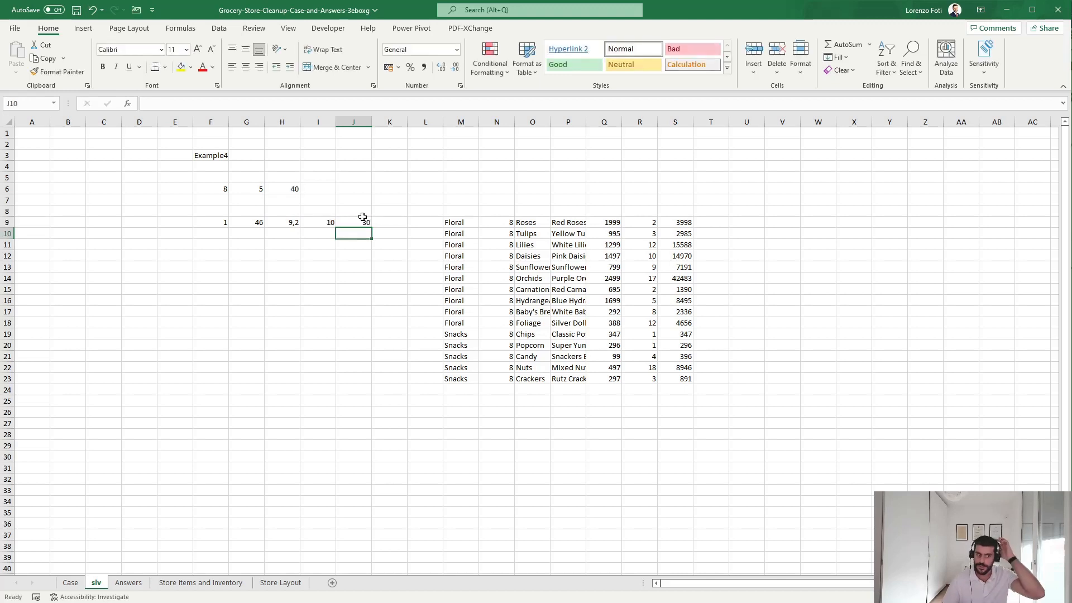
Enter +MIN(5;R9) in cell T9 to cap the first listed item's quantity at 5.
left_click(71, 583)
left_click(96, 583)
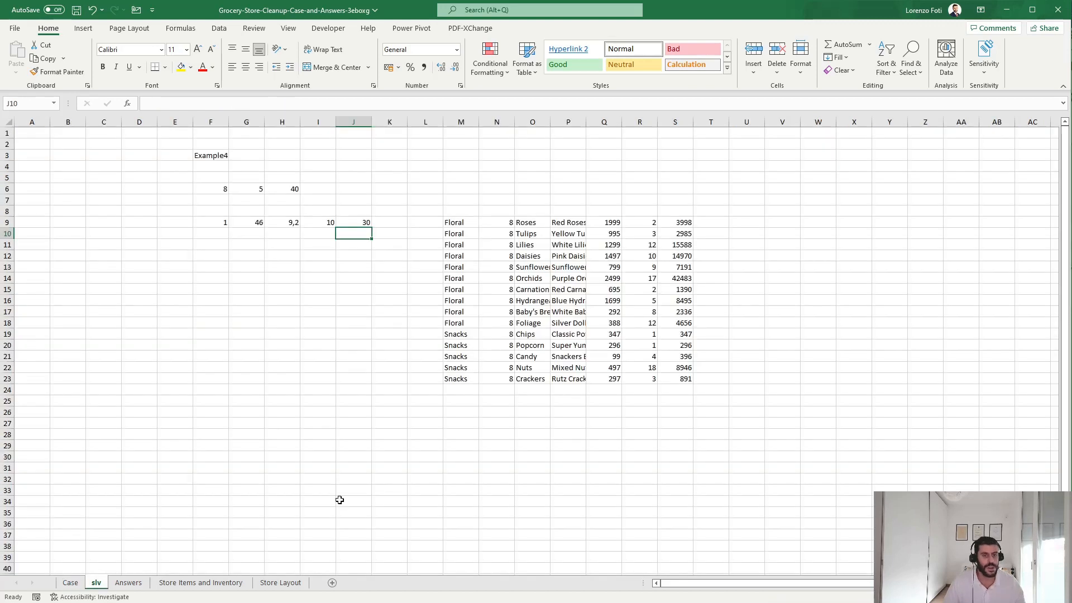
left_click(718, 221)
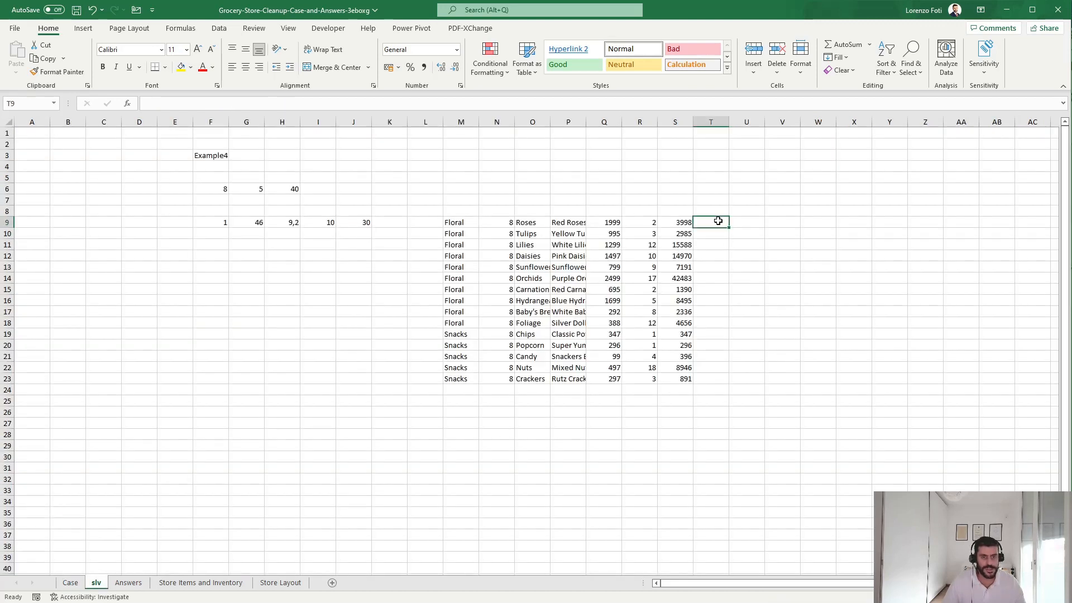
left_click(645, 223)
left_click(699, 224)
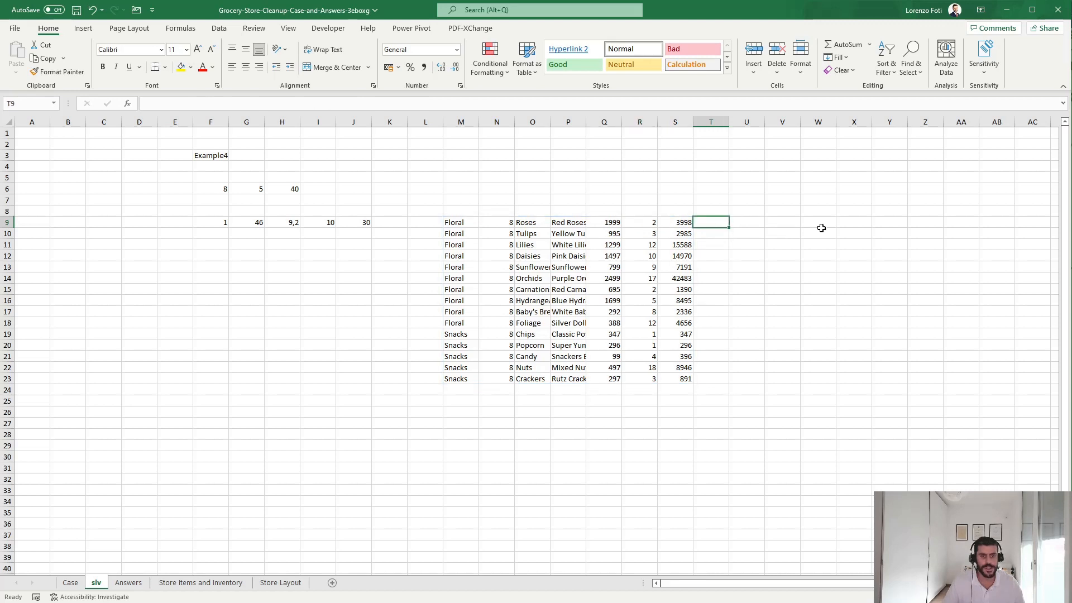
type("+min(5;")
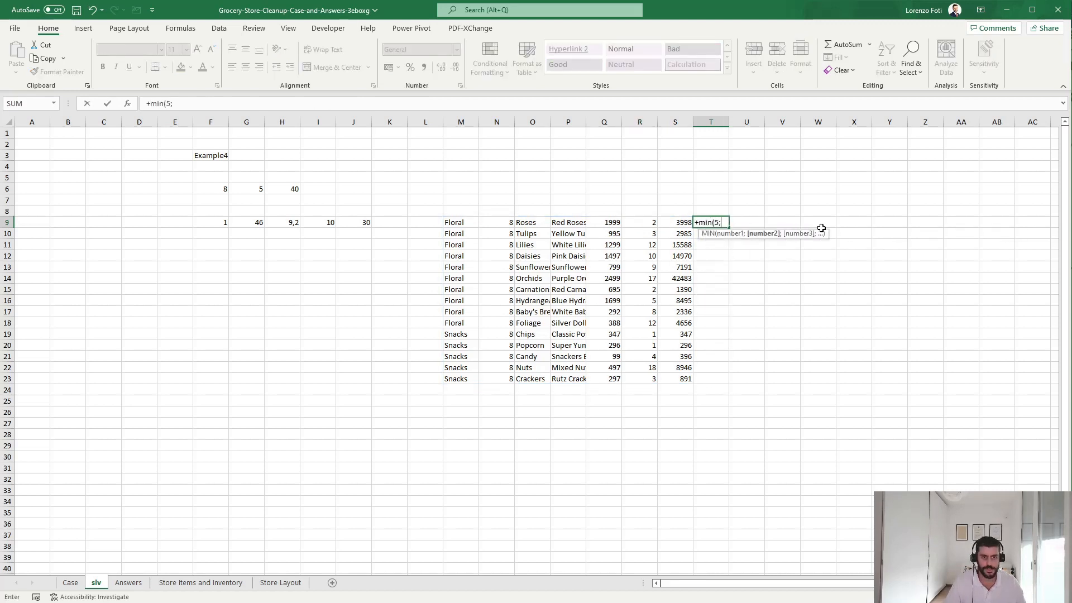
key("Left")
key("Left")
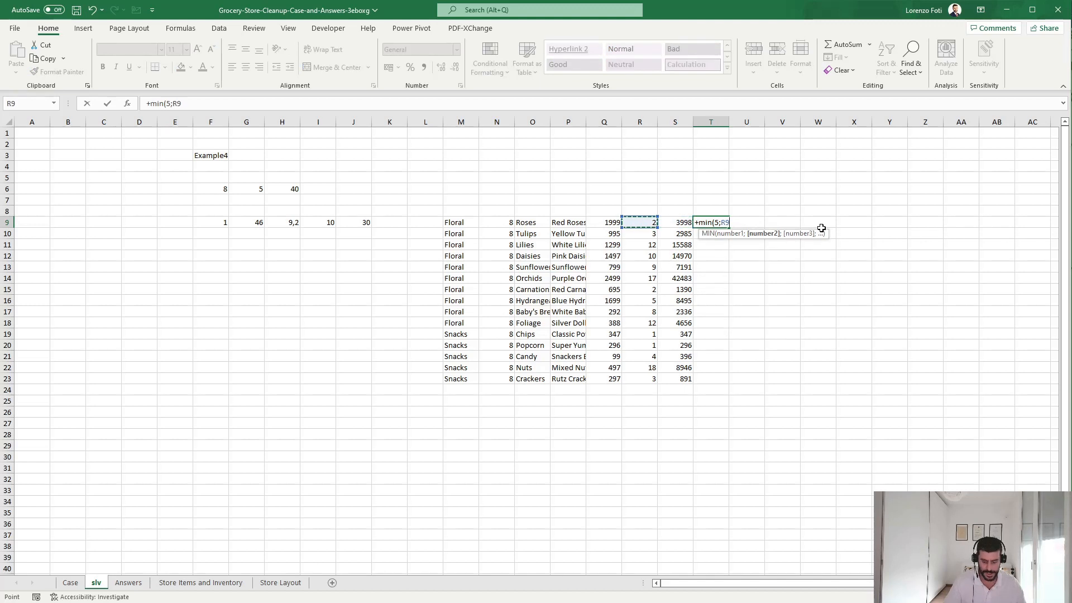
key("Return")
Copy the capped-quantity formula from T9 down to T23, alongside every listed item.
key("Up")
key("ctrl+c")
key("Left")
key("ctrl+Down")
key("Right")
key("ctrl+shift+Up")
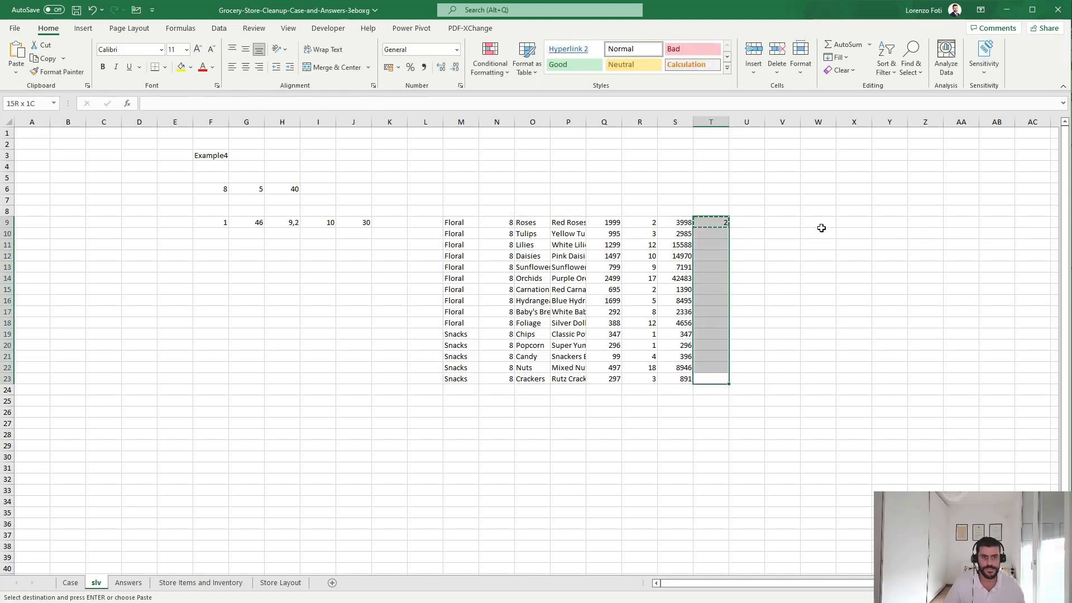
key("ctrl+v")
key("Escape")
key("Right")
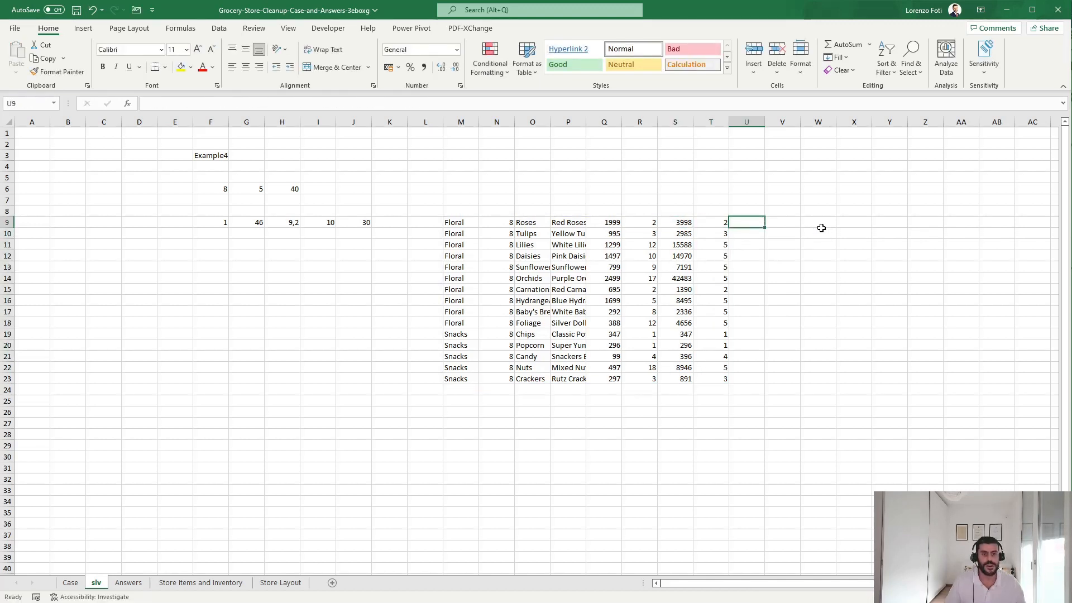
key("Left")
key("Left")
key("Left")
key("Left")
key("Left")
key("Left")
key("Left")
key("Left")
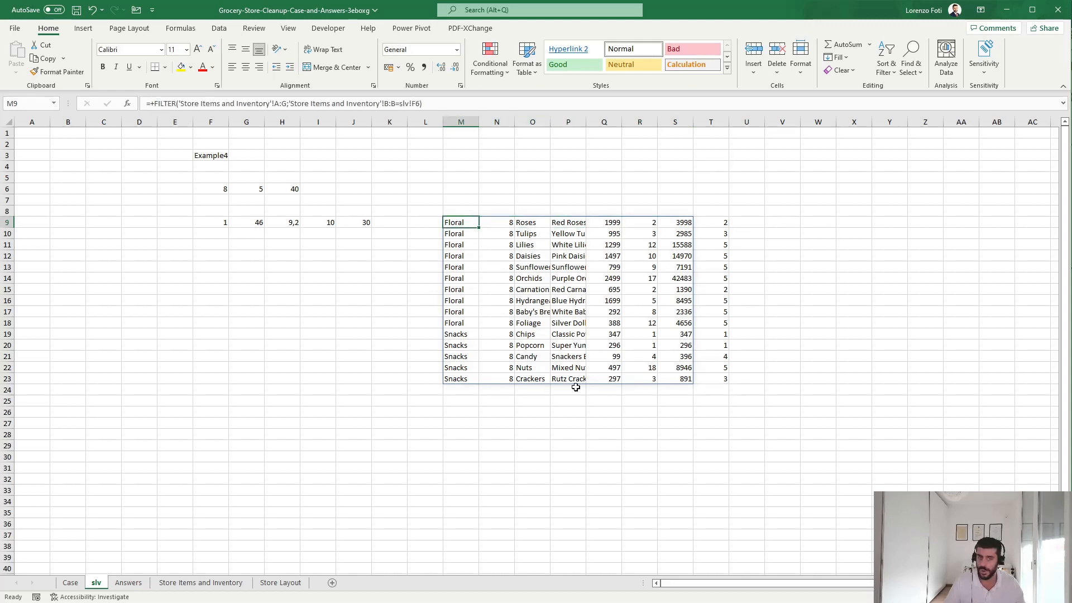
left_click(154, 104)
type("sor")
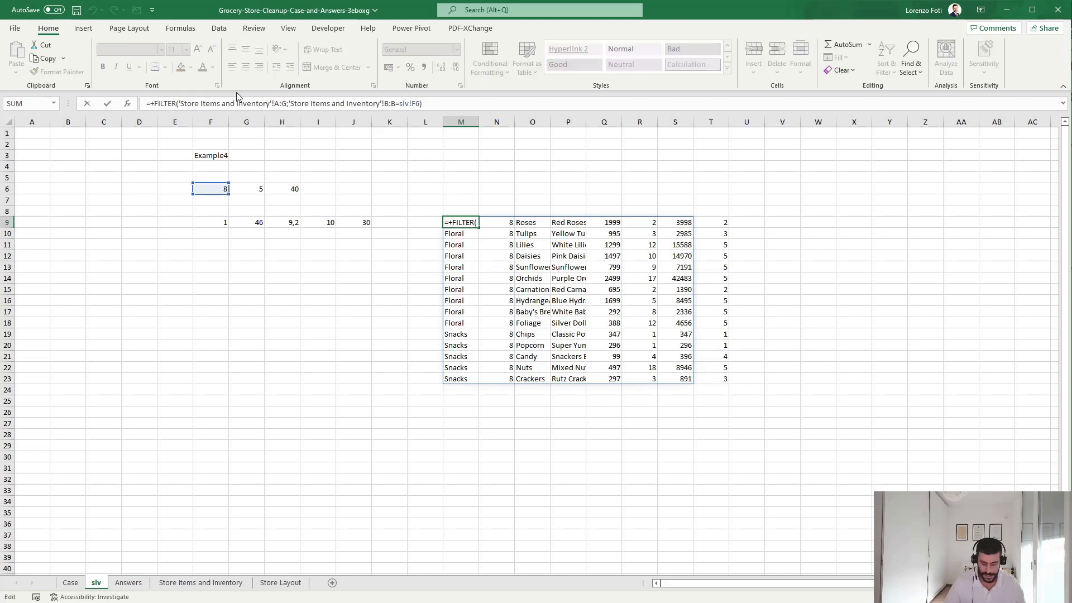
type("tb")
key("Tab")
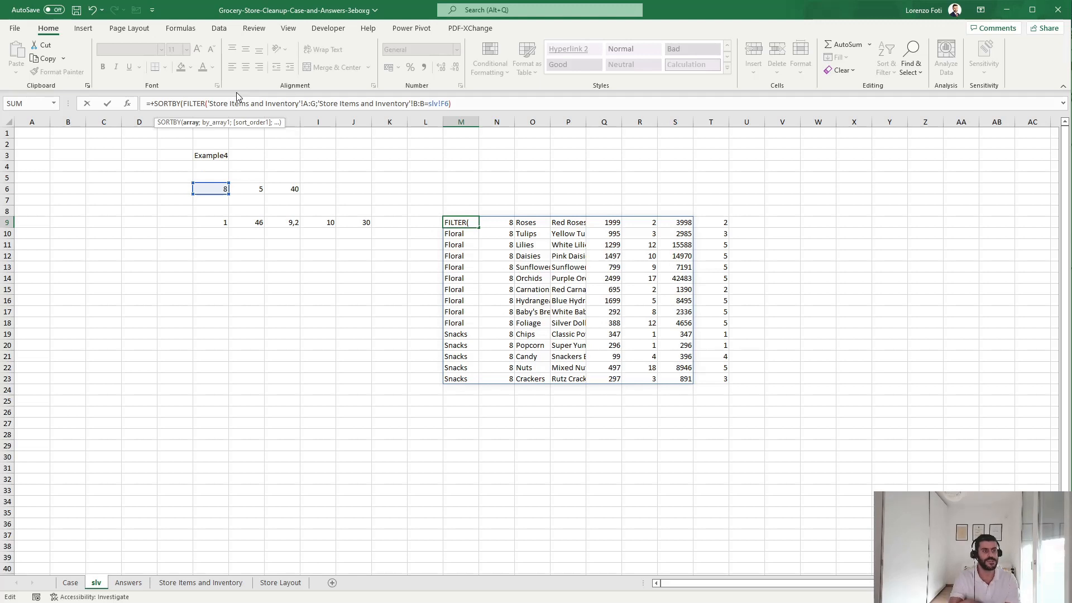
key("Escape")
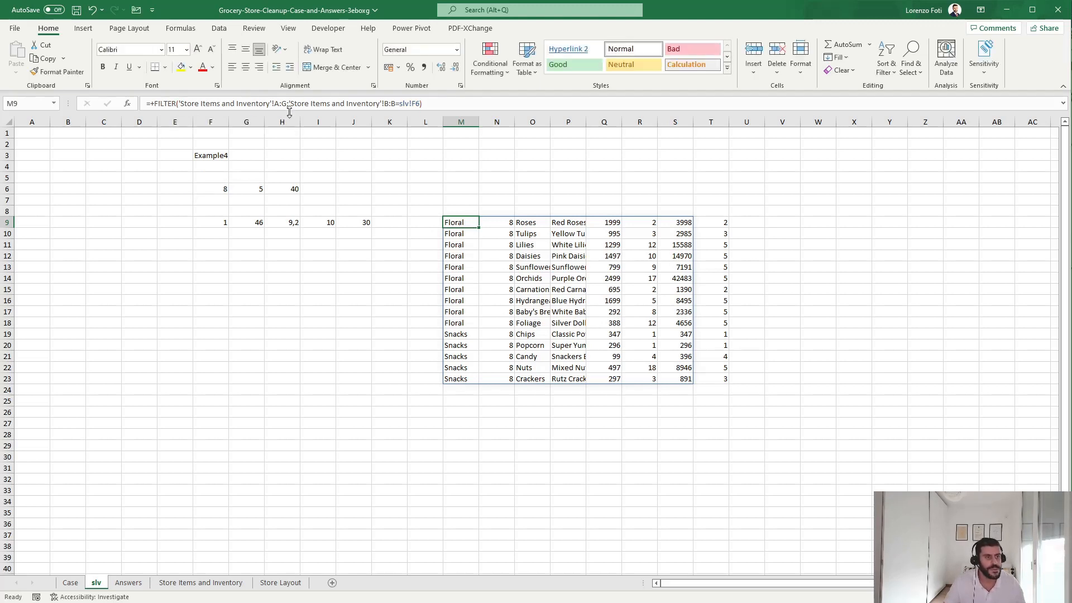
Enlarge the formula bar and wrap the FILTER formula in cell M9 in LET, naming the filtered list x.
left_click_drag(292, 123, 237, 189)
left_click(153, 104)
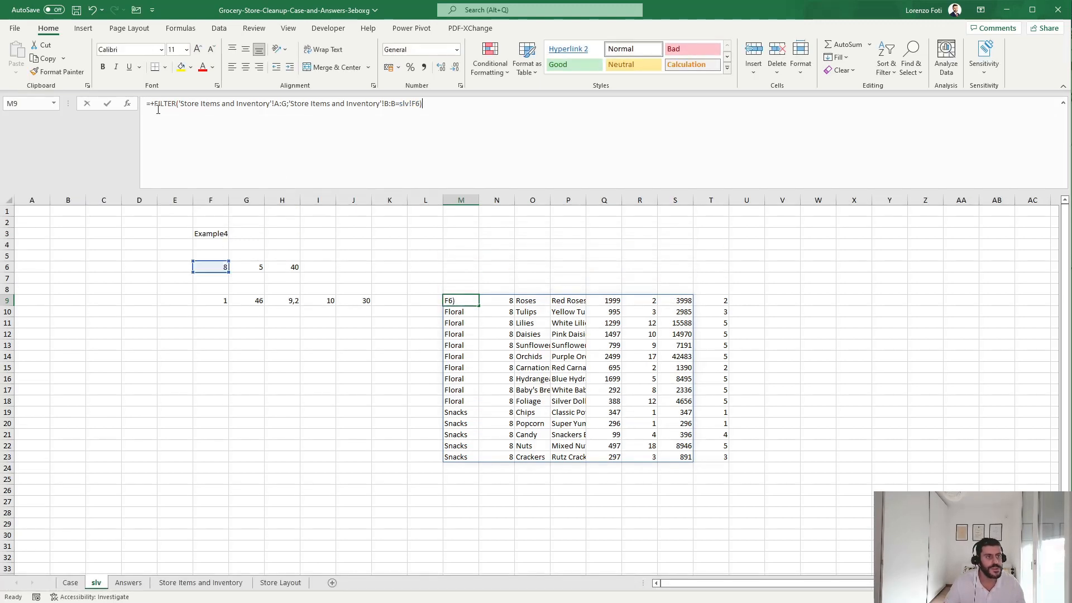
type("let(x;")
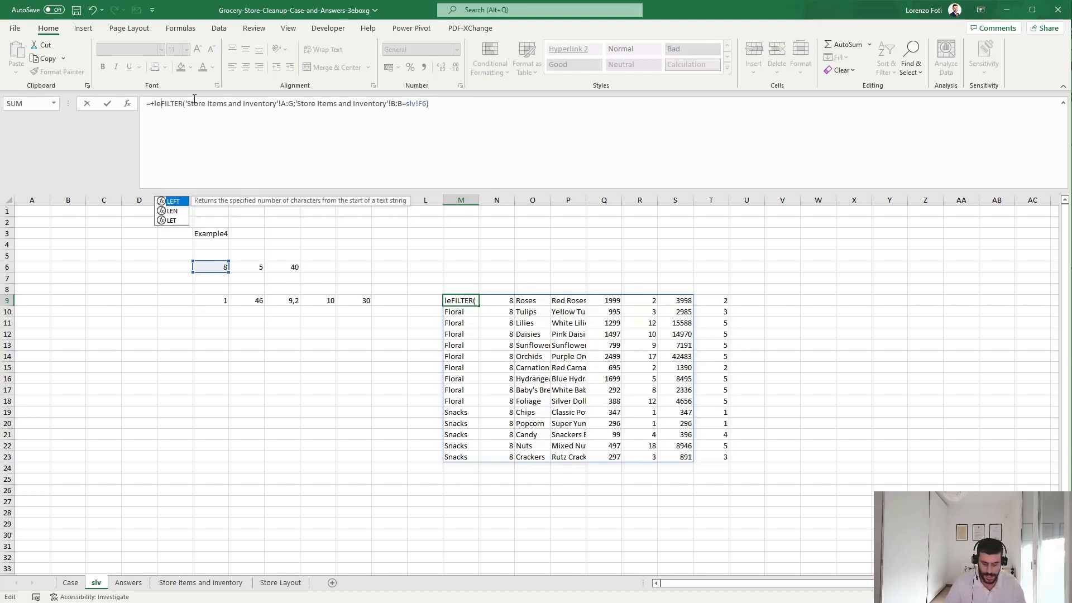
left_click(167, 105)
key("alt+Return")
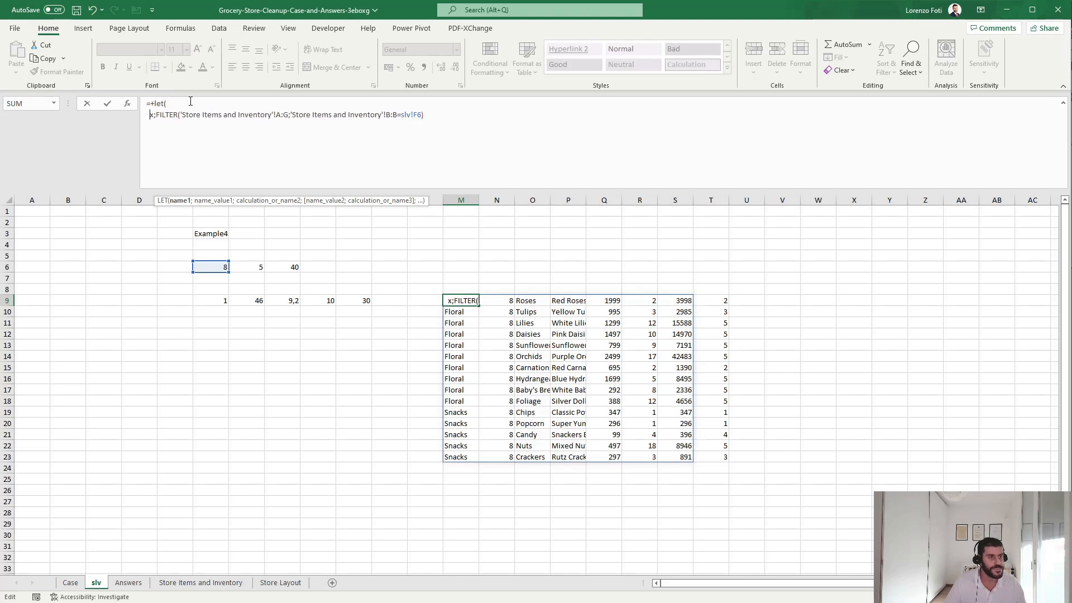
left_click(452, 113)
type("; ")
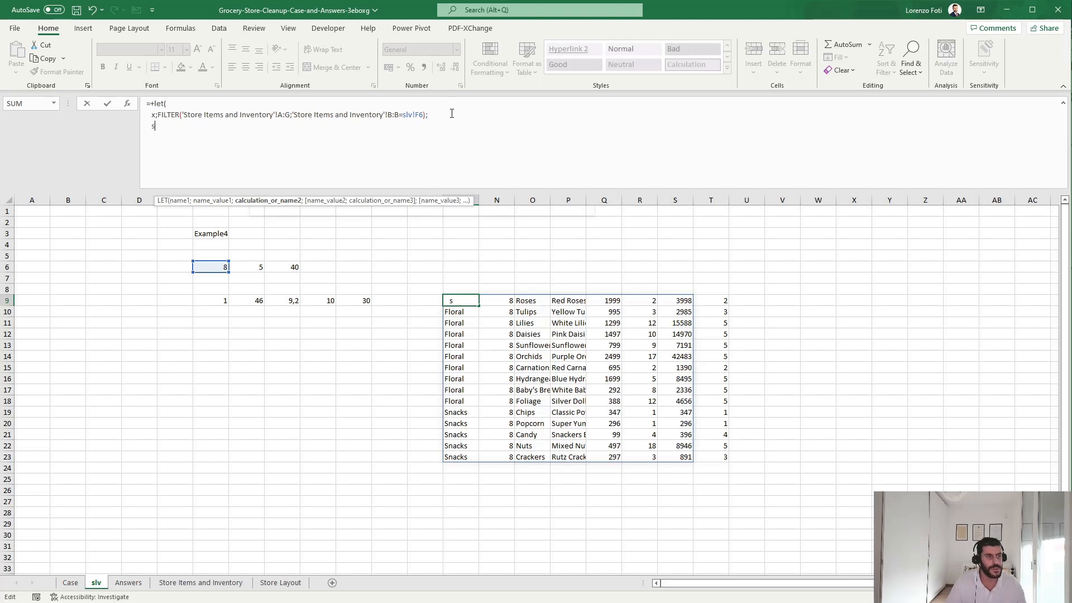
Complete the LET formula in M9 with SORTBY(x;INDEX(x;0;6);-1)) to sort the items descending by their sixth column.
type("  sort")
key("Down")
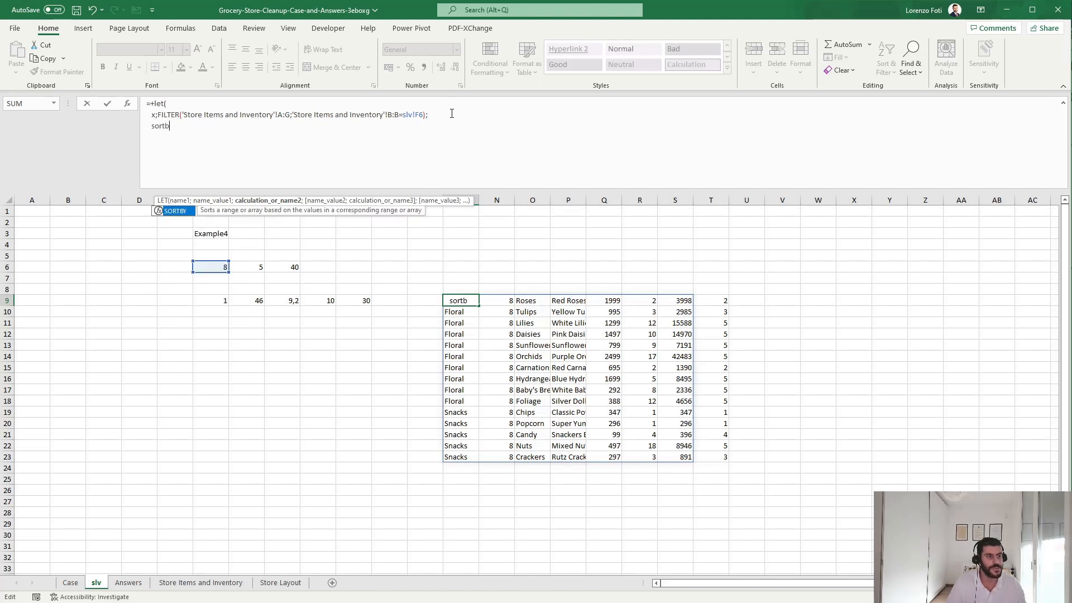
key("Tab")
type("x;")
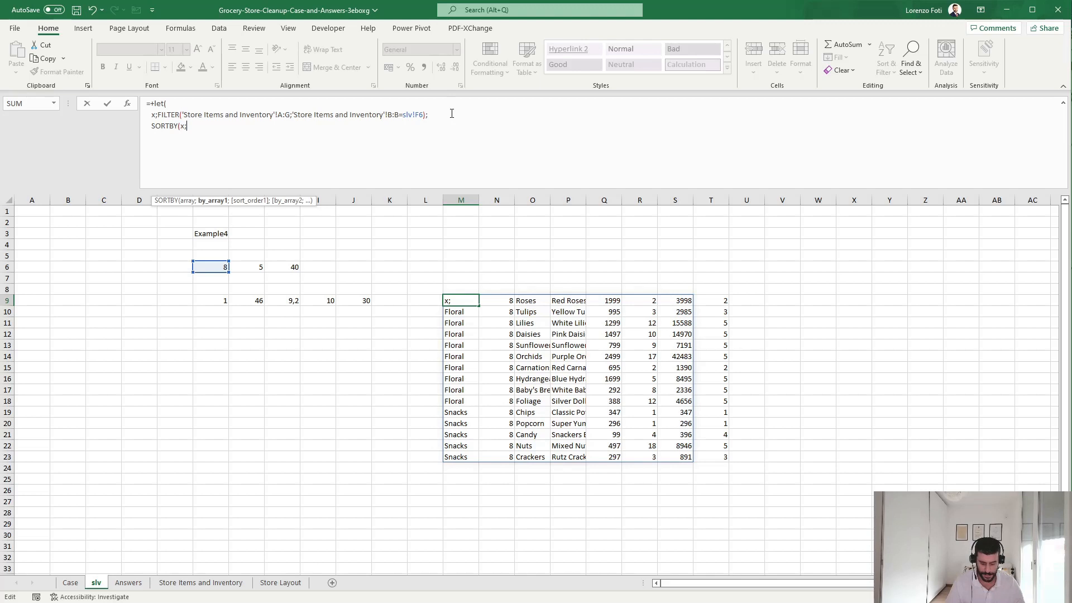
type("index(x")
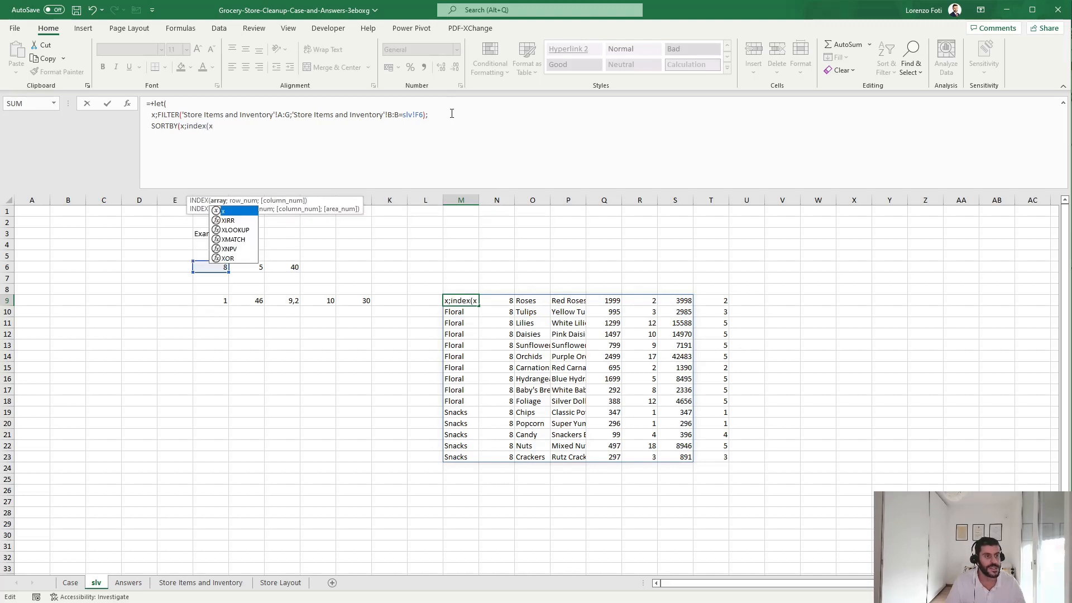
type(";0;")
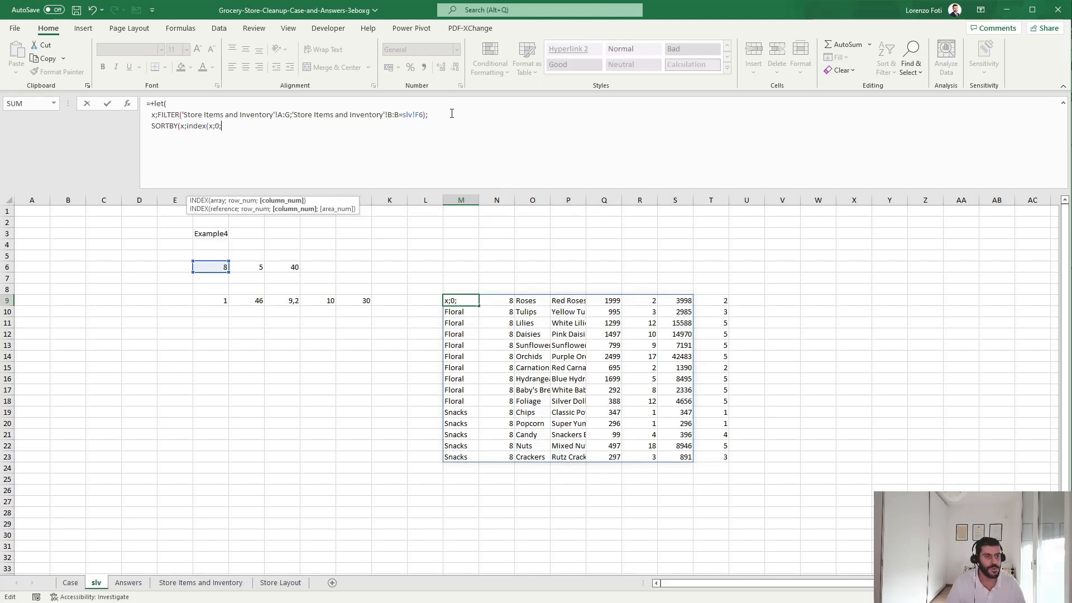
type("6);")
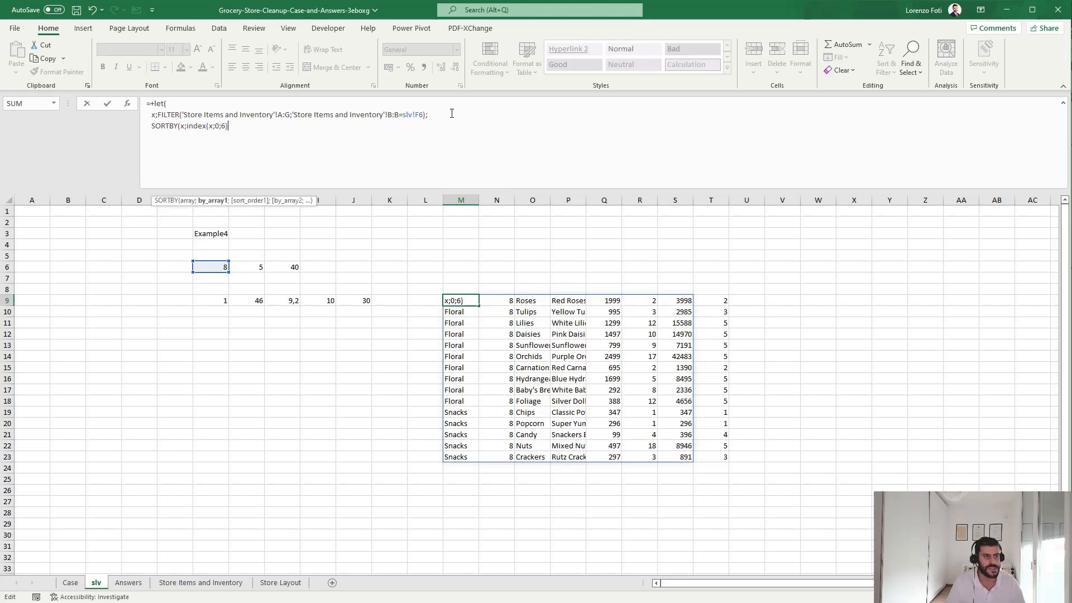
type("-1))")
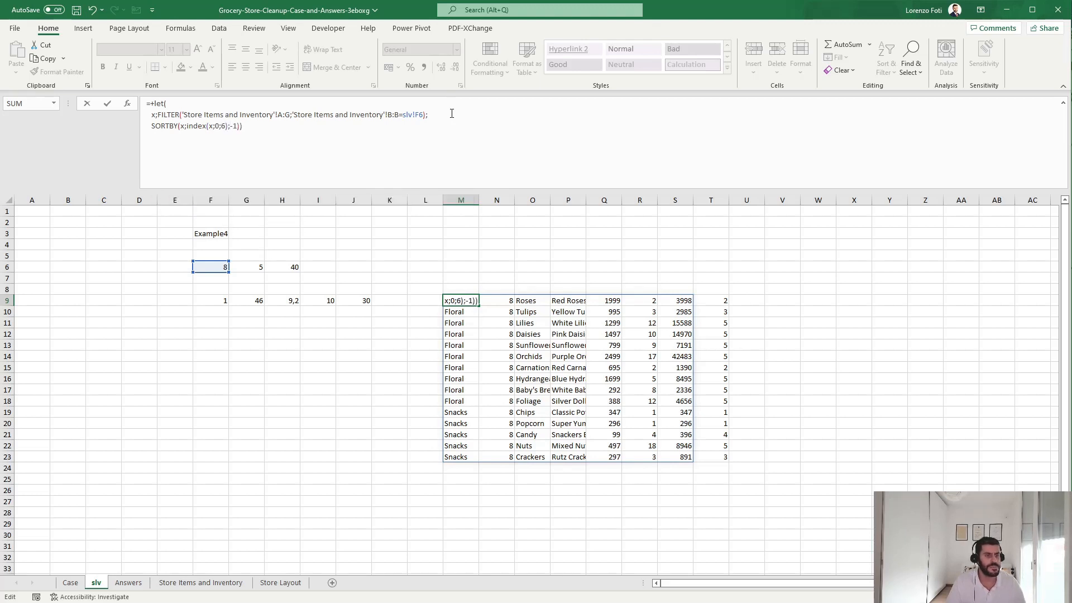
key("Return")
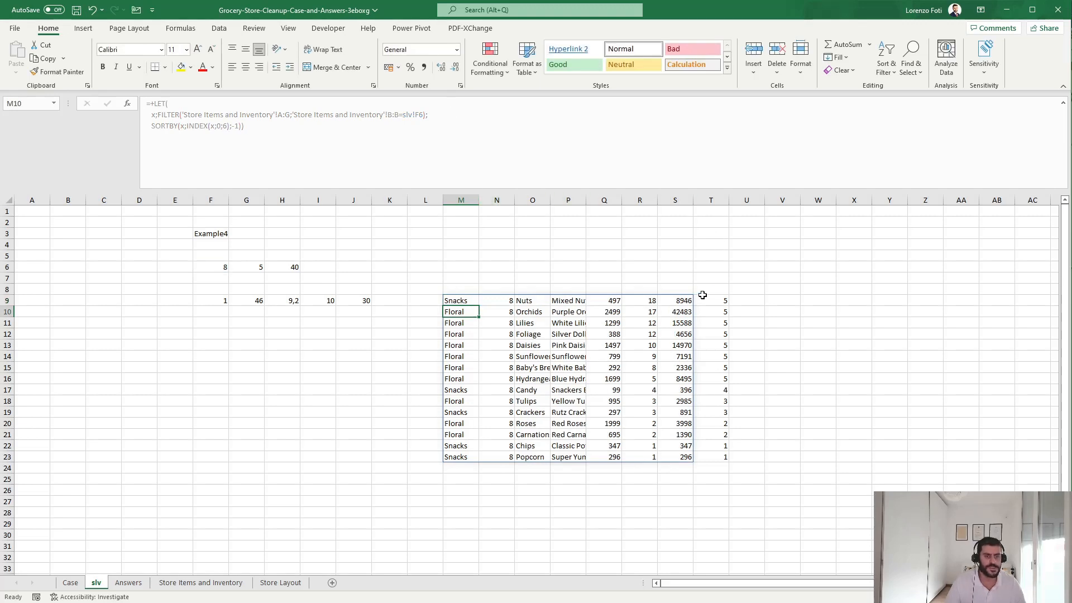
Change the INDEX column number in the M9 formula to 5 so the items sort by price, descending.
left_click(612, 300)
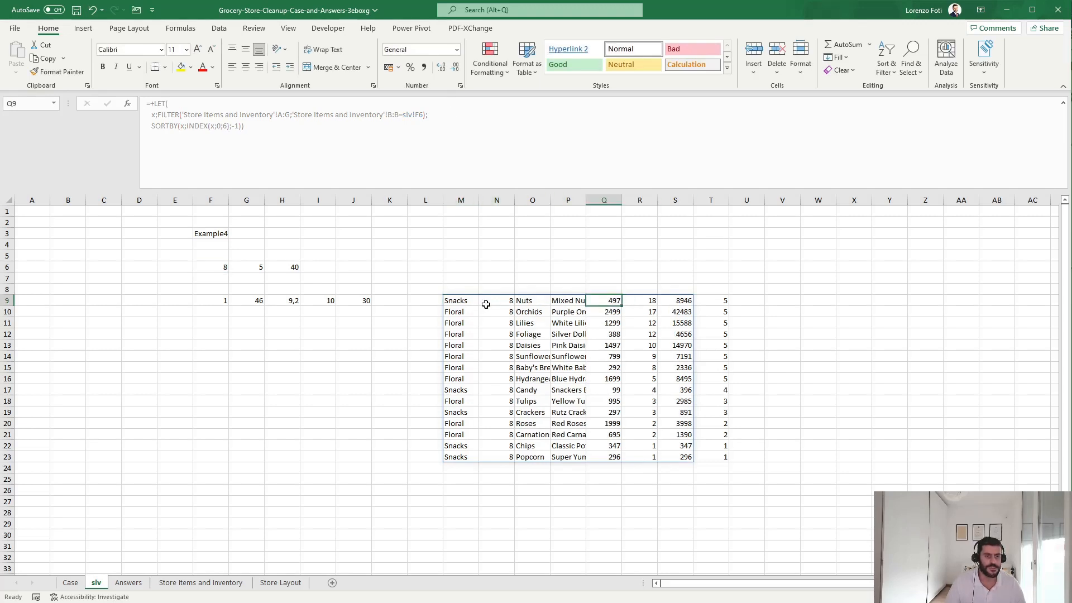
left_click(464, 301)
left_click(487, 304)
left_click(522, 302)
left_click(557, 301)
left_click(592, 300)
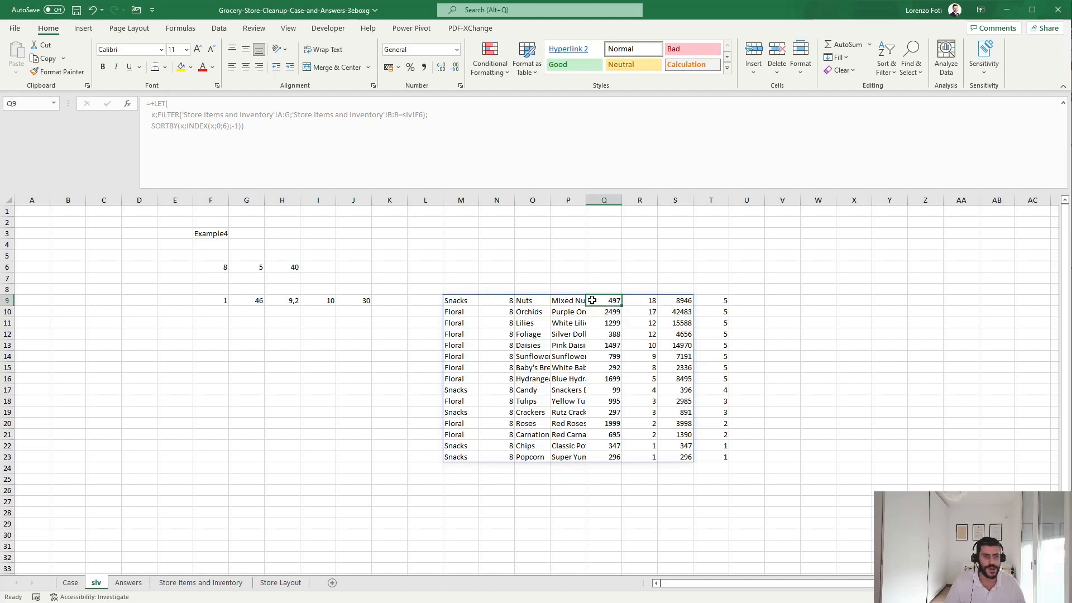
left_click(462, 305)
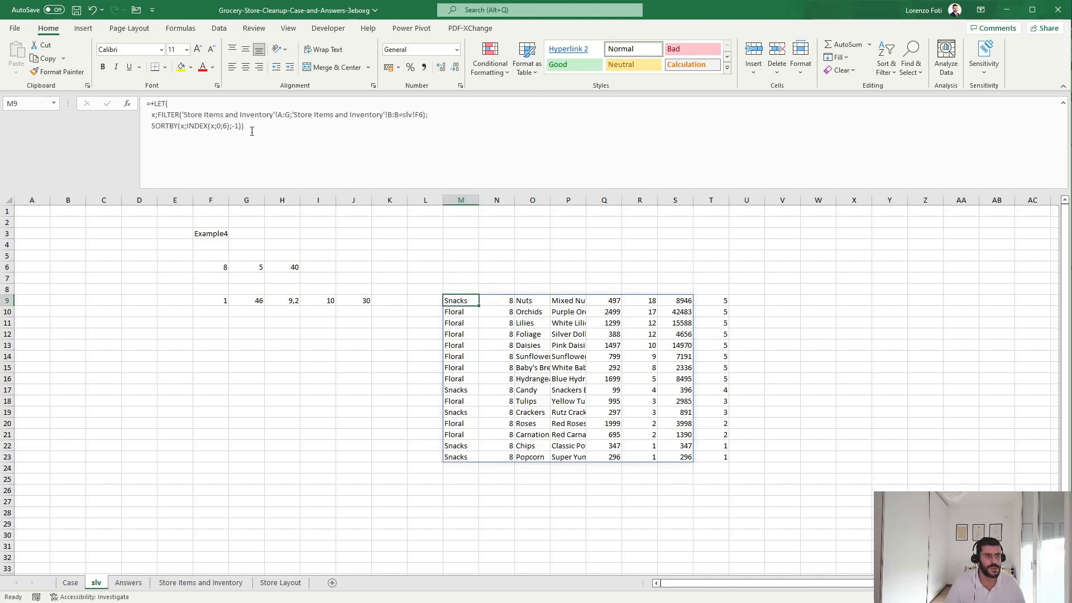
double_click(226, 127)
type("5")
key("Return")
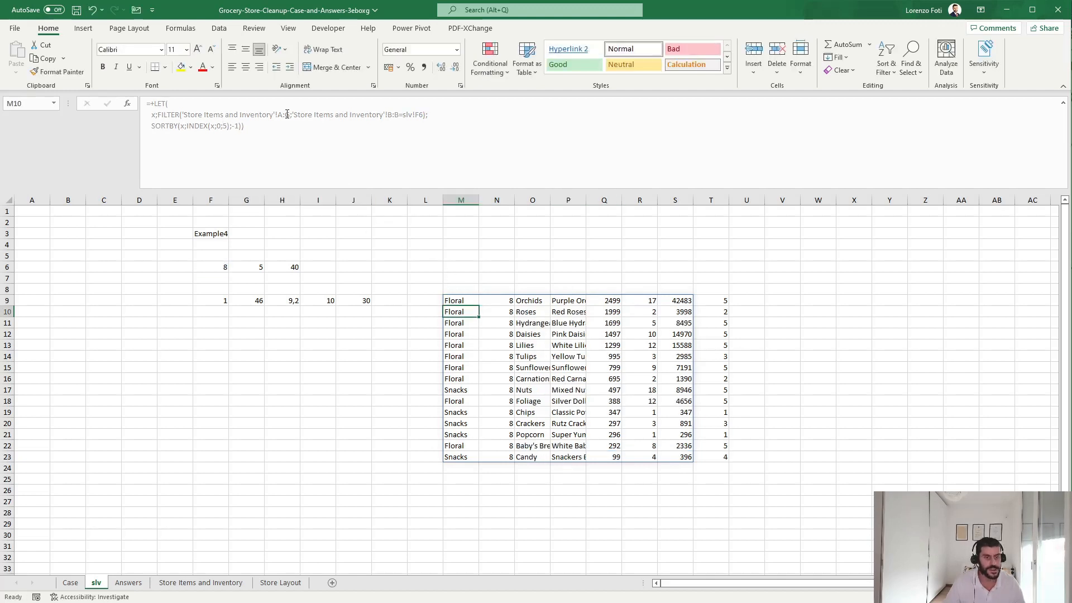
left_click_drag(611, 301, 614, 456)
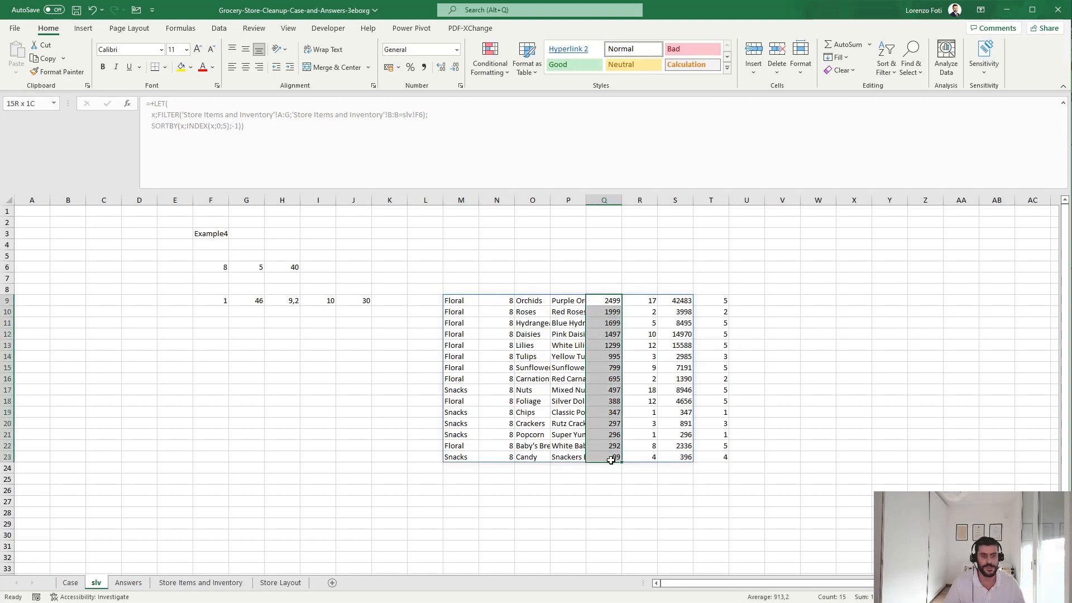
Enter a running-total formula in U9 that adds U8 and the capped quantity in T9.
left_click(607, 300)
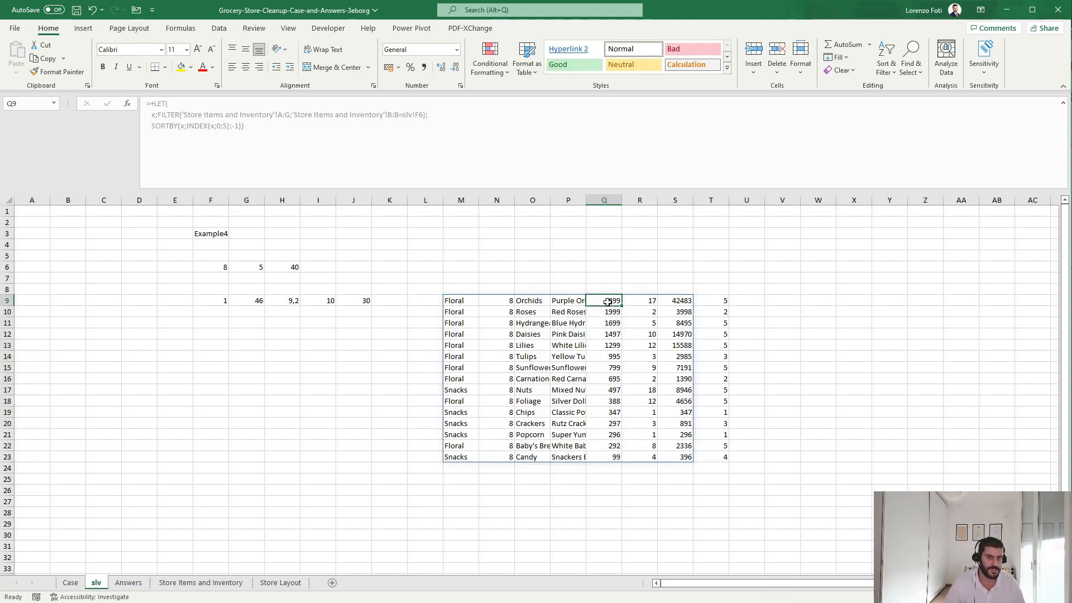
left_click(612, 454)
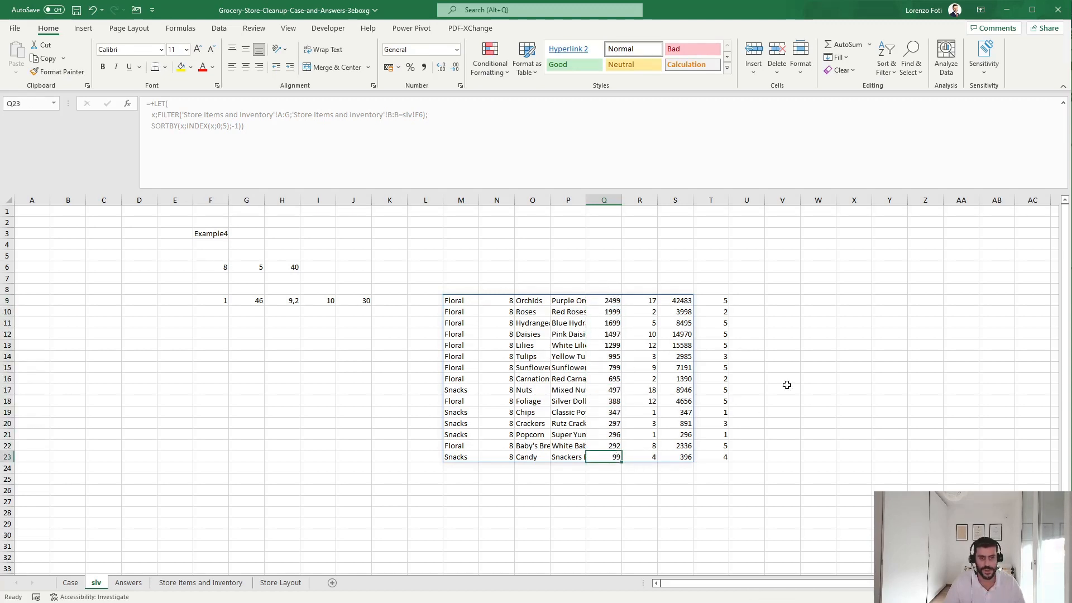
left_click(747, 299)
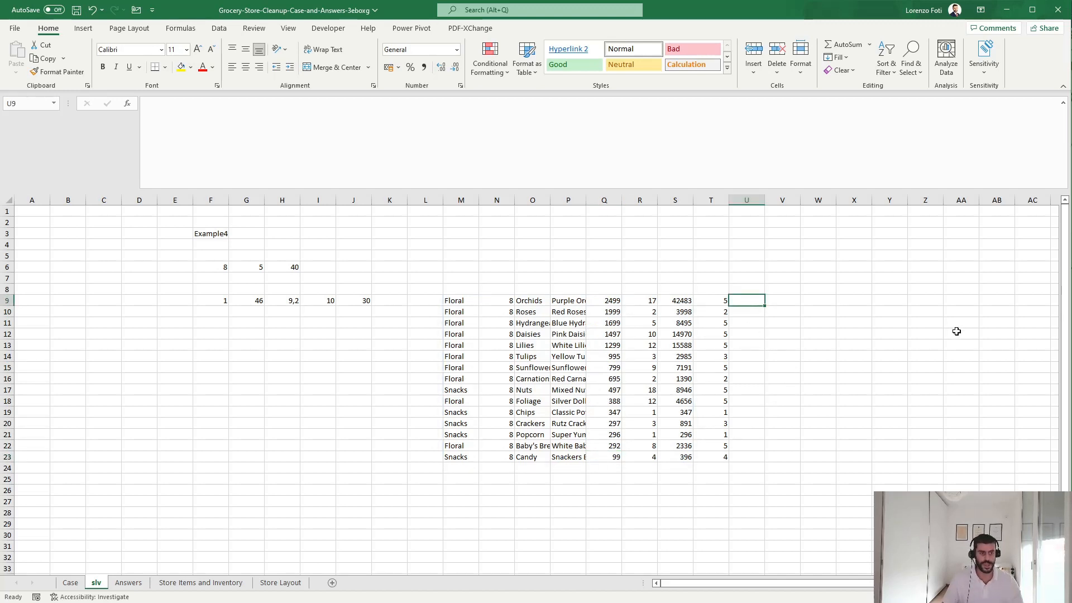
type("+")
key("Up")
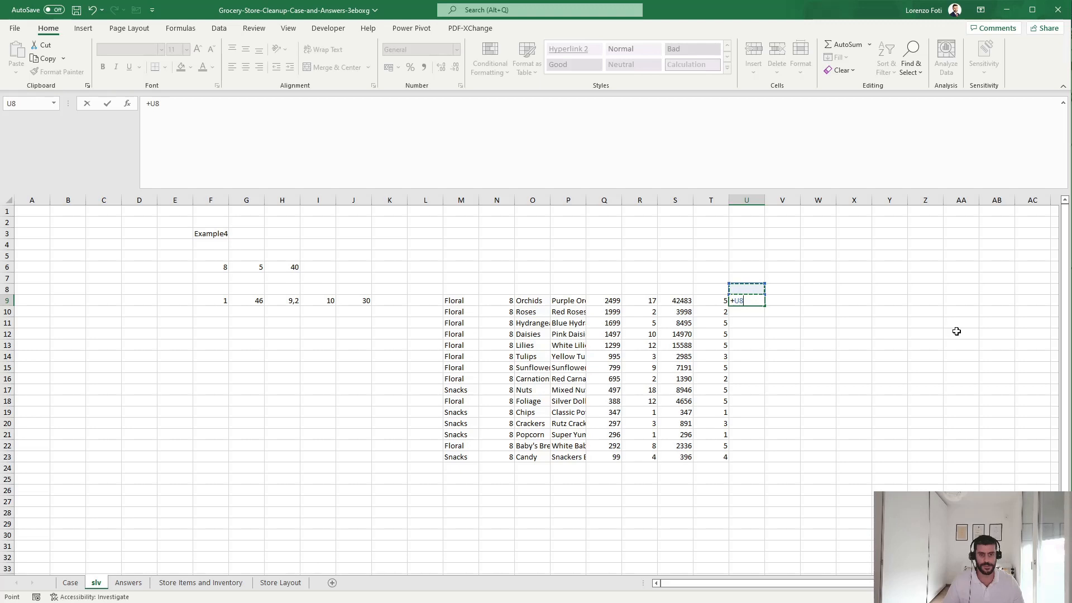
type("+")
key("Left")
key("Return")
key("Up")
key("Left")
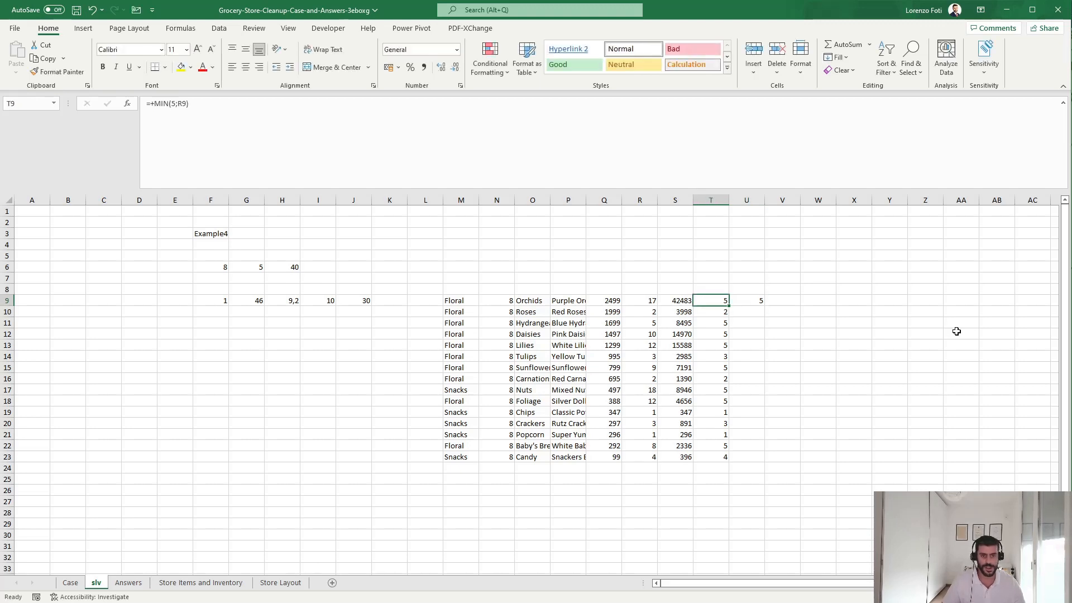
Copy the running-total formula from U9 down to U23, alongside the listed items.
key("Right")
key("ctrl+c")
key("Left")
key("ctrl+Down")
key("Right")
key("ctrl+shift+Up")
key("ctrl+v")
key("Escape")
key("ctrl+Up")
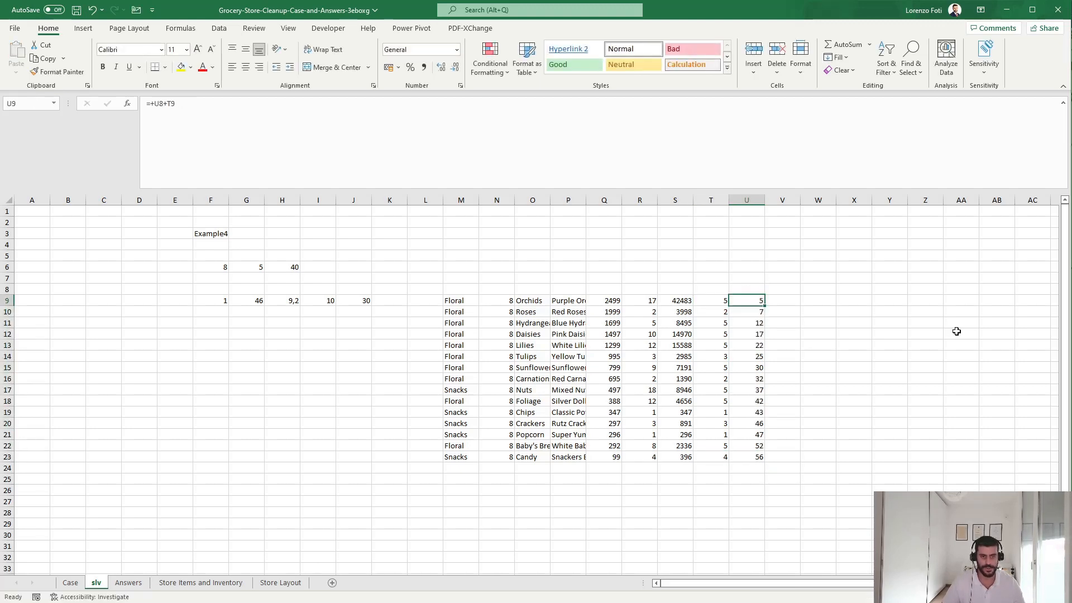
key("Down")
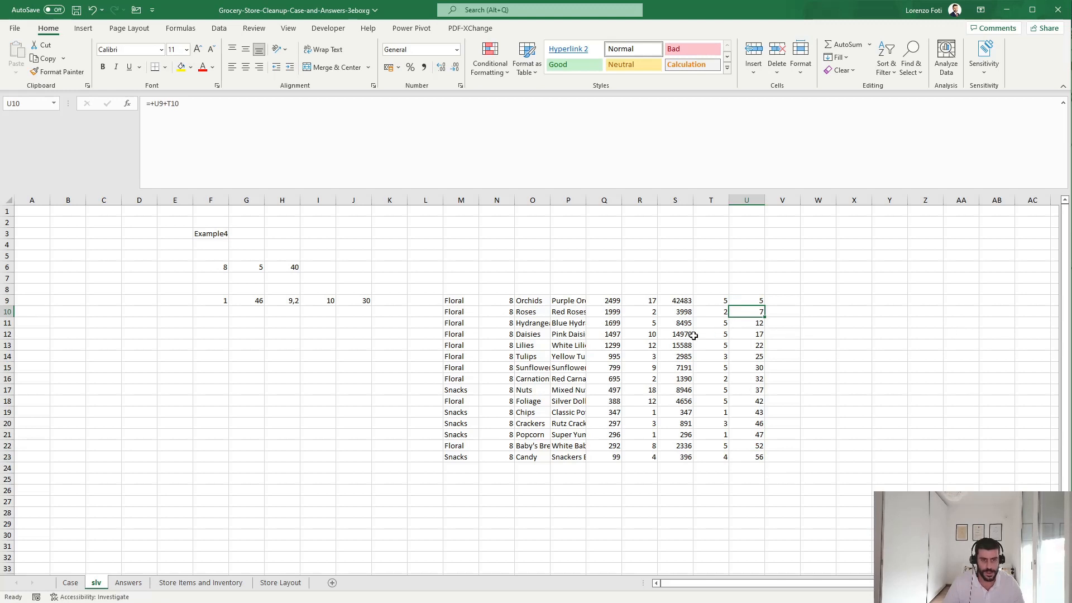
left_click(724, 334)
left_click(716, 311)
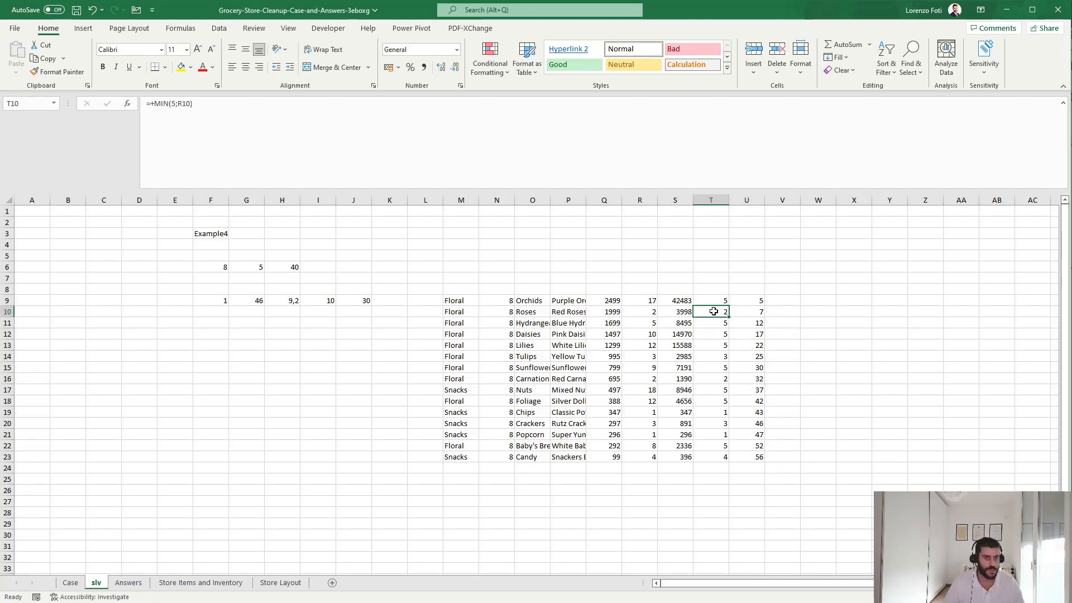
Begin an IFS formula in V9 that returns "full" when U9<=30.
left_click(786, 301)
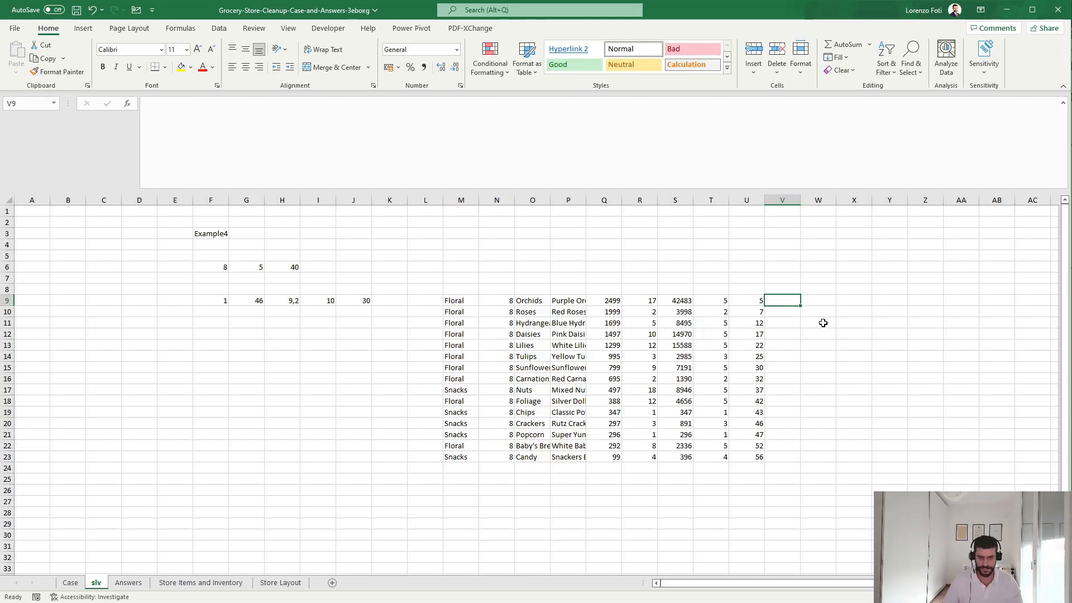
left_click(758, 368)
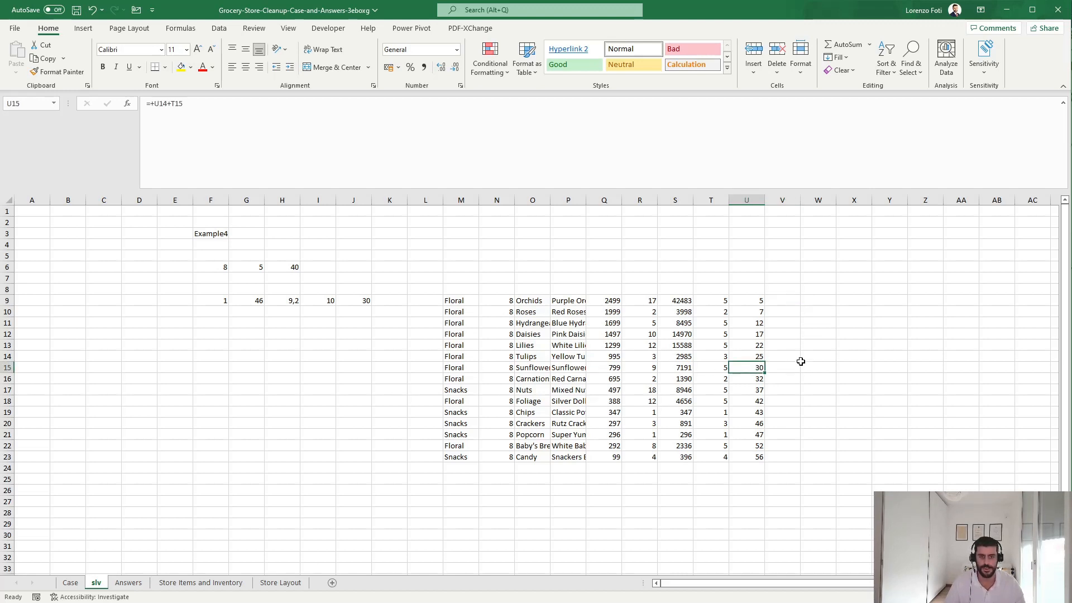
left_click(789, 299)
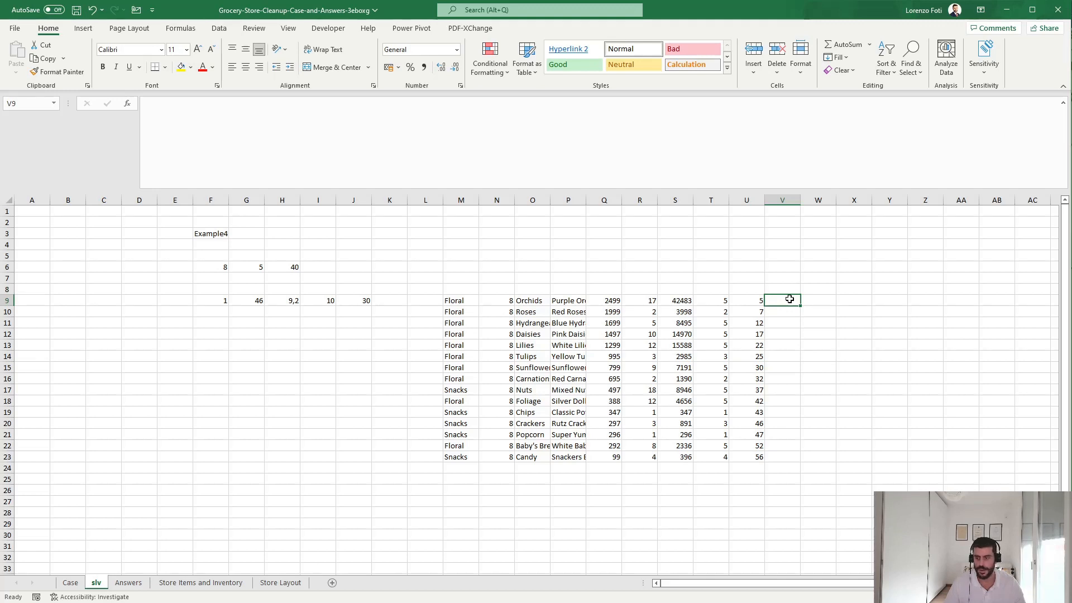
type("+ifs(")
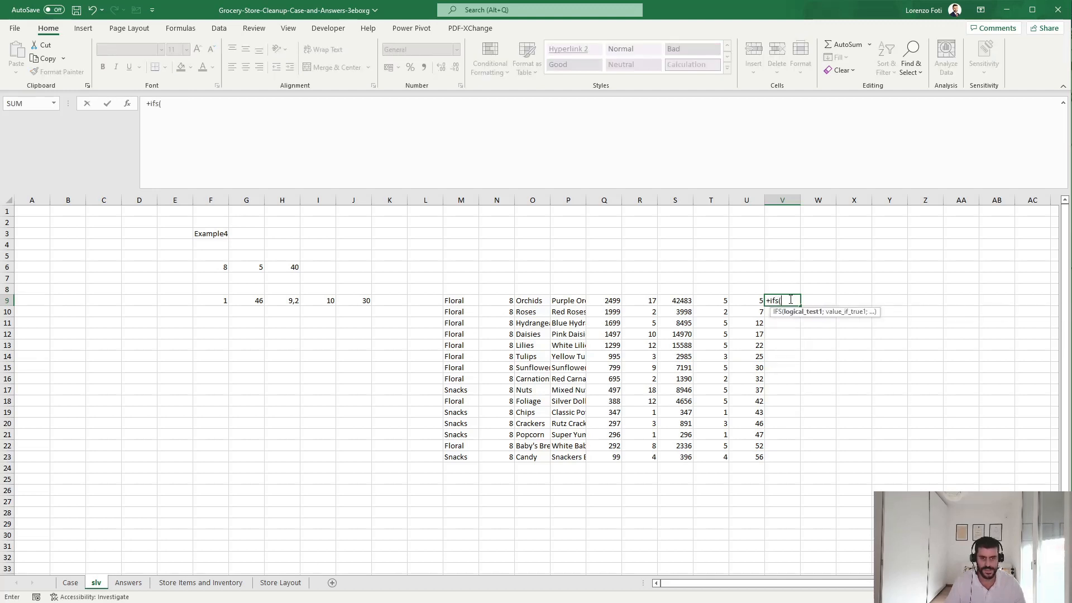
key("Left")
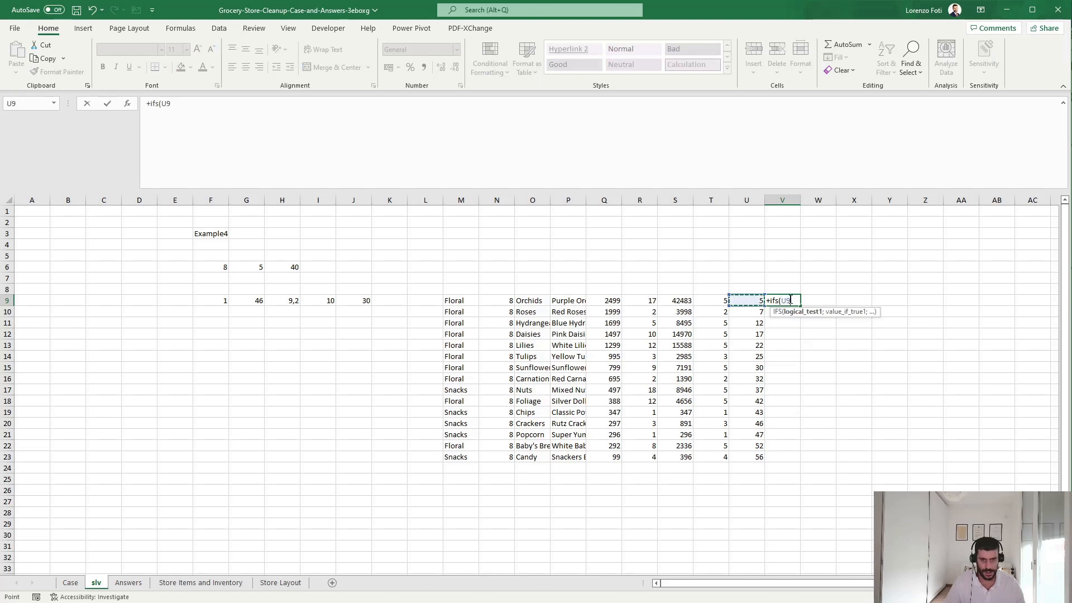
type("<=30;")
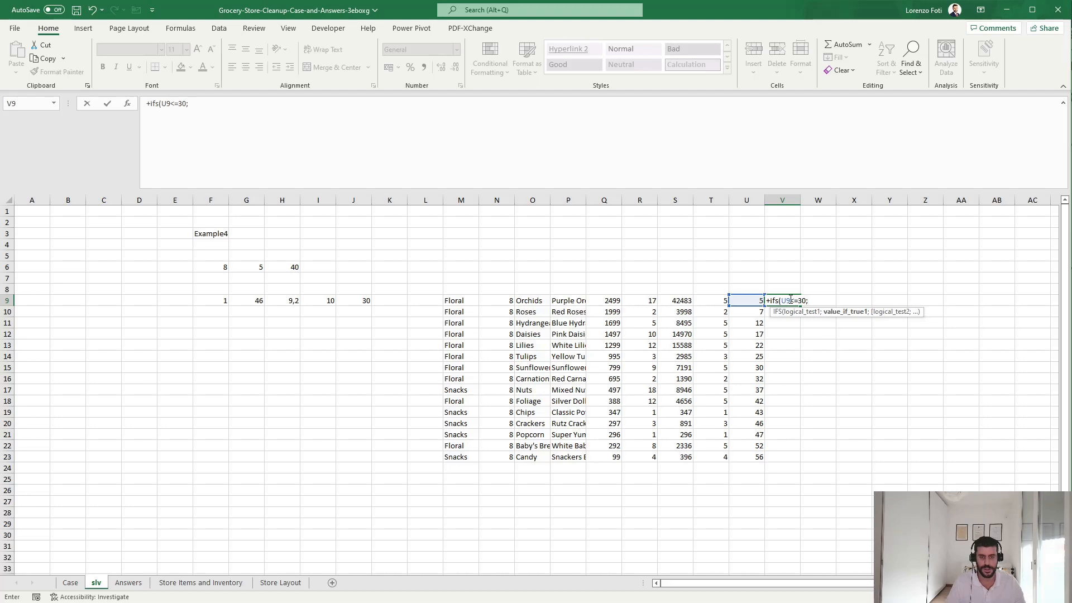
type("\"full\";")
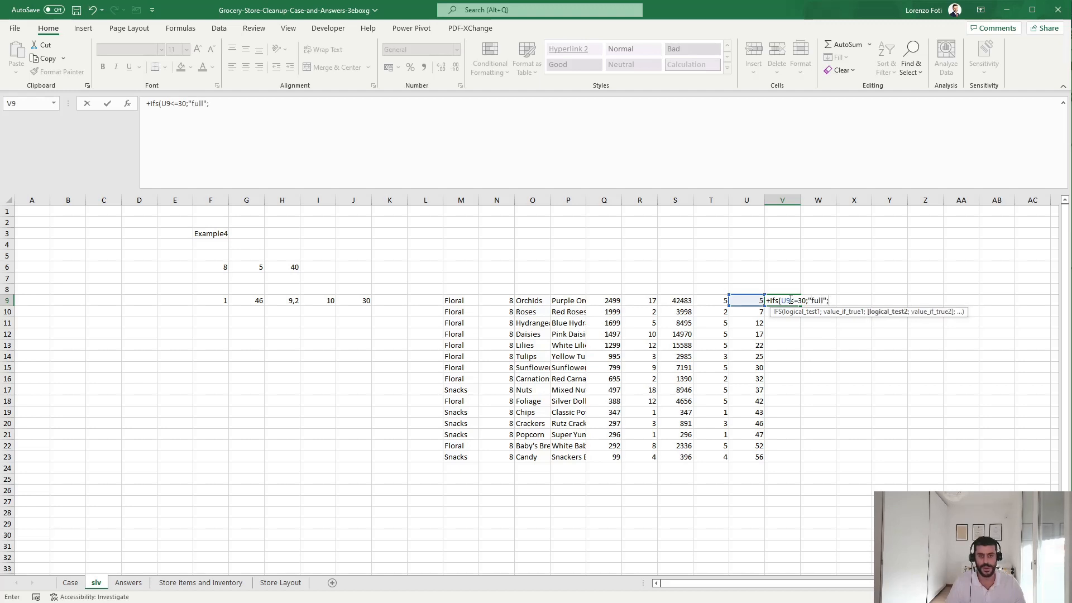
Start the second IFS test in V9 with an AND function whose first condition is U8<$J$9.
type("and(")
key("Left")
key("Up")
type("<")
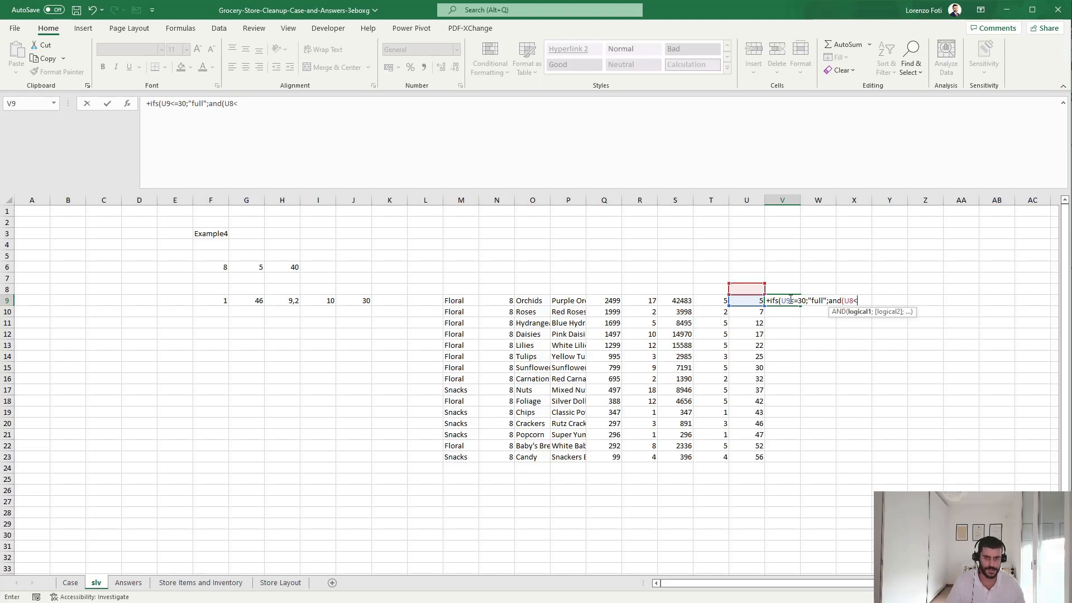
key("Left")
key("Left")
key("Left")
key("Left")
key("Left")
key("Left")
key("Left")
key("Left")
key("Left")
key("Left")
key("Left")
key("Left")
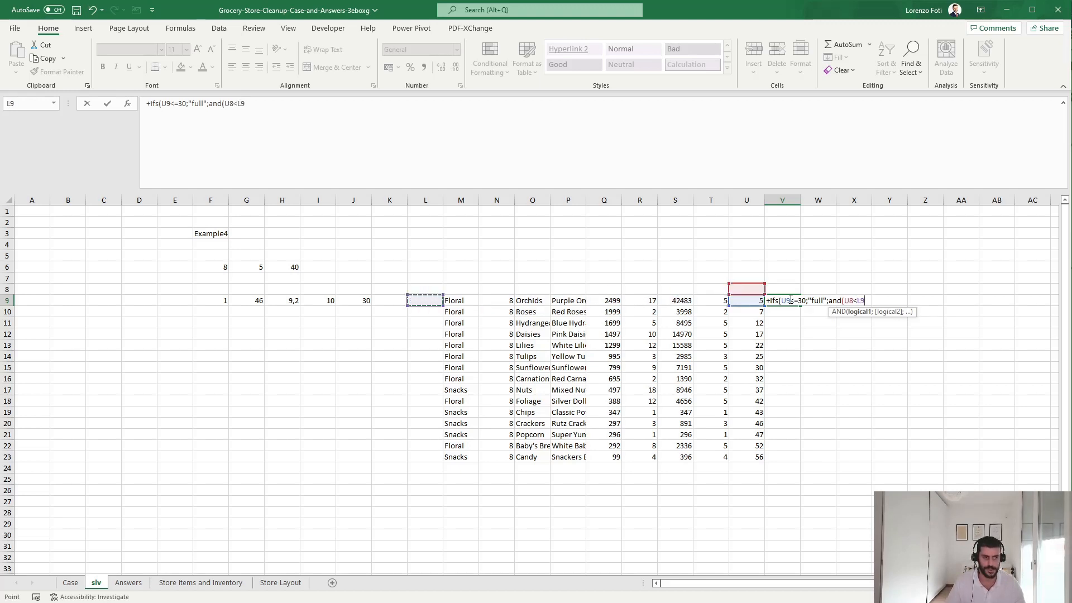
key("F4")
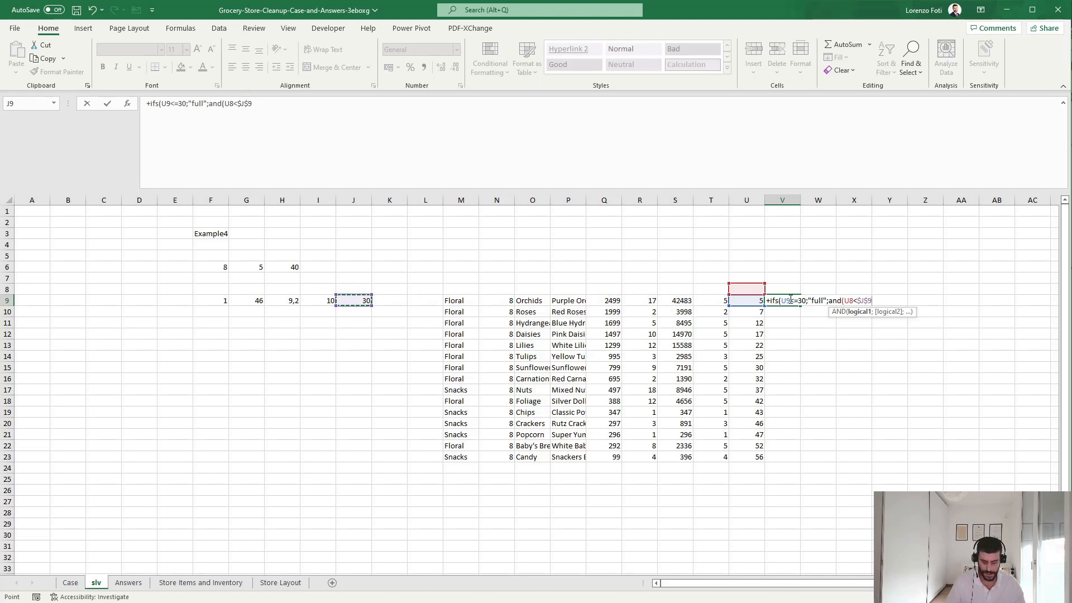
Add U9>$J$9 as the second AND condition in the V9 formula and close the function.
type(";")
key("Left")
type(">")
key("Left")
key("Left")
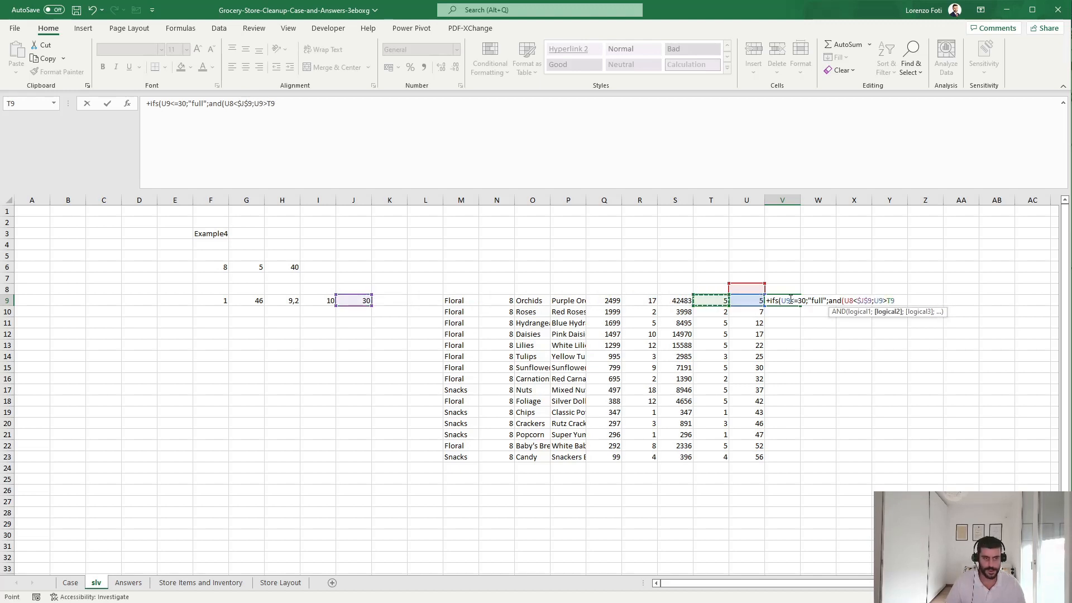
key("Left")
key("Left")
key("Left")
key("Left")
key("Left")
key("Left")
key("Left")
key("Left")
key("Left")
key("Left")
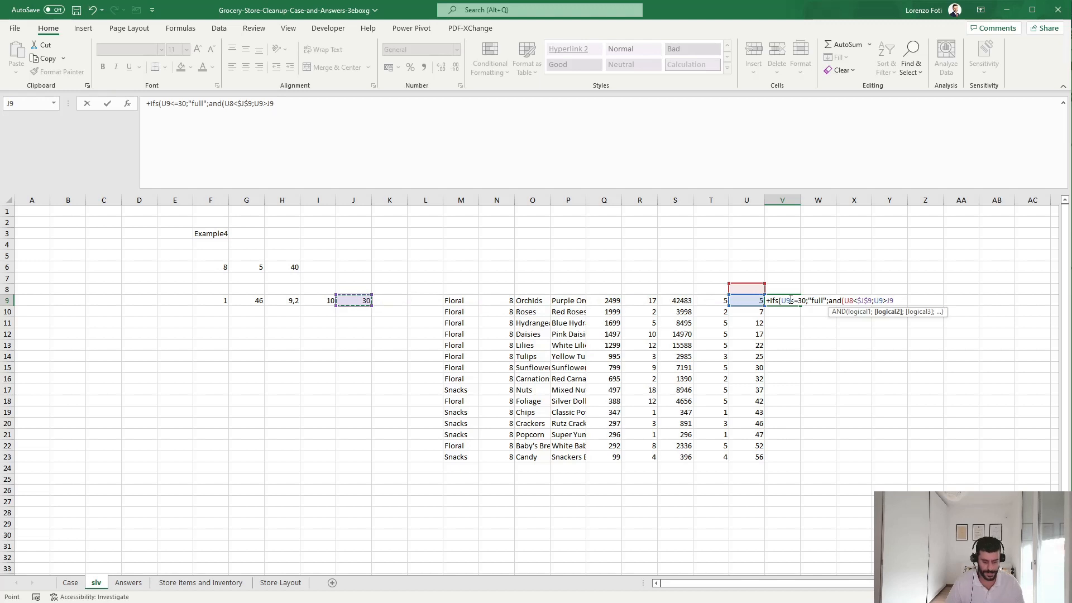
key("F4")
type(");")
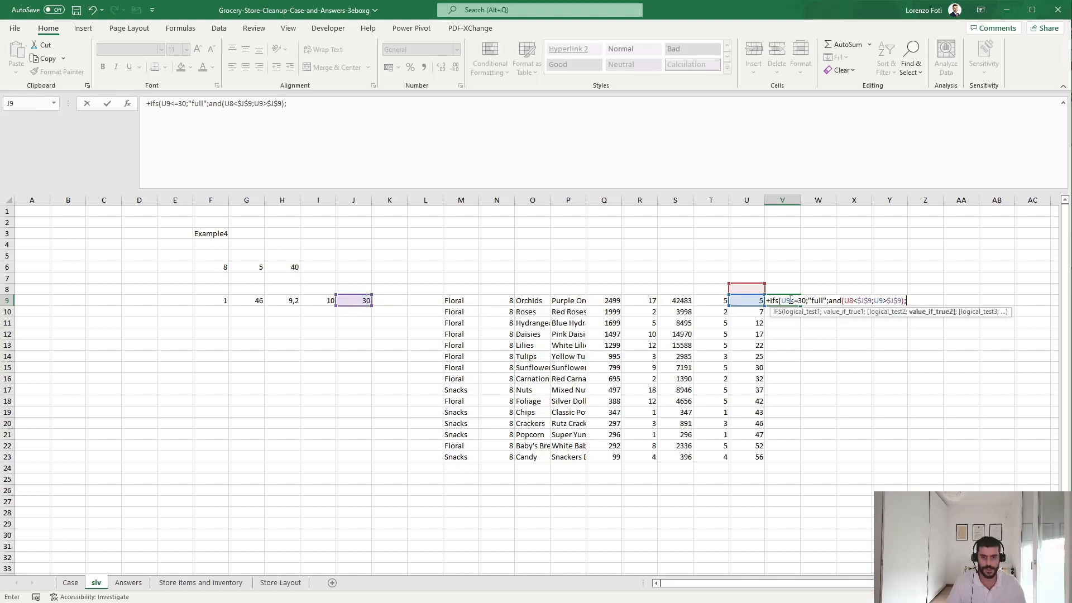
Finish the V9 IFS formula with "partial" as the second result and TRUE;"-" as the fallback.
type("\"Pa")
key("BackSpace")
key("BackSpace")
type("pa")
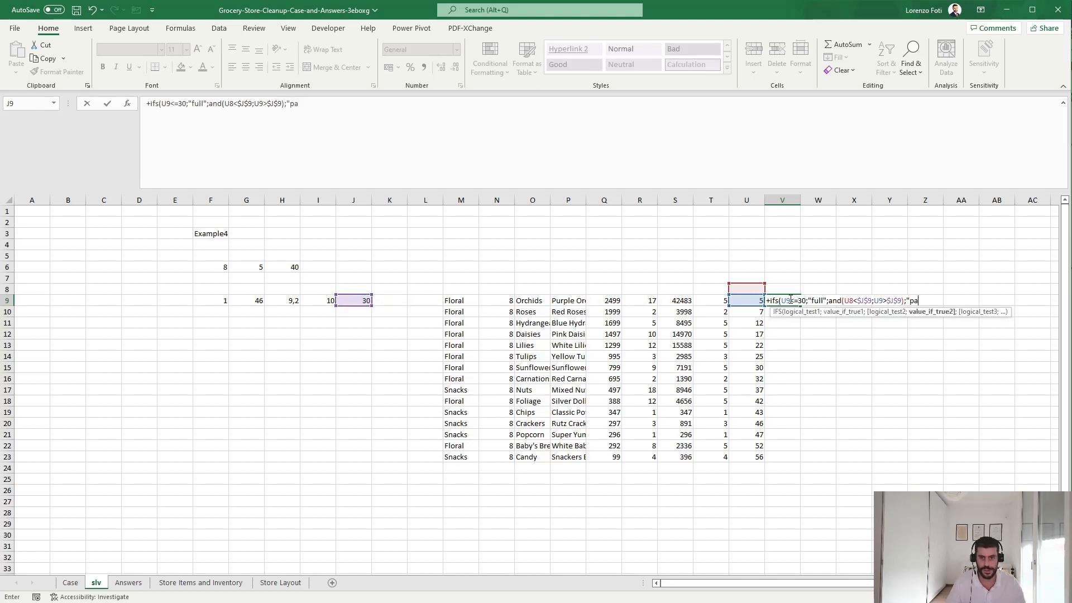
type("rtial\";true;\"-")
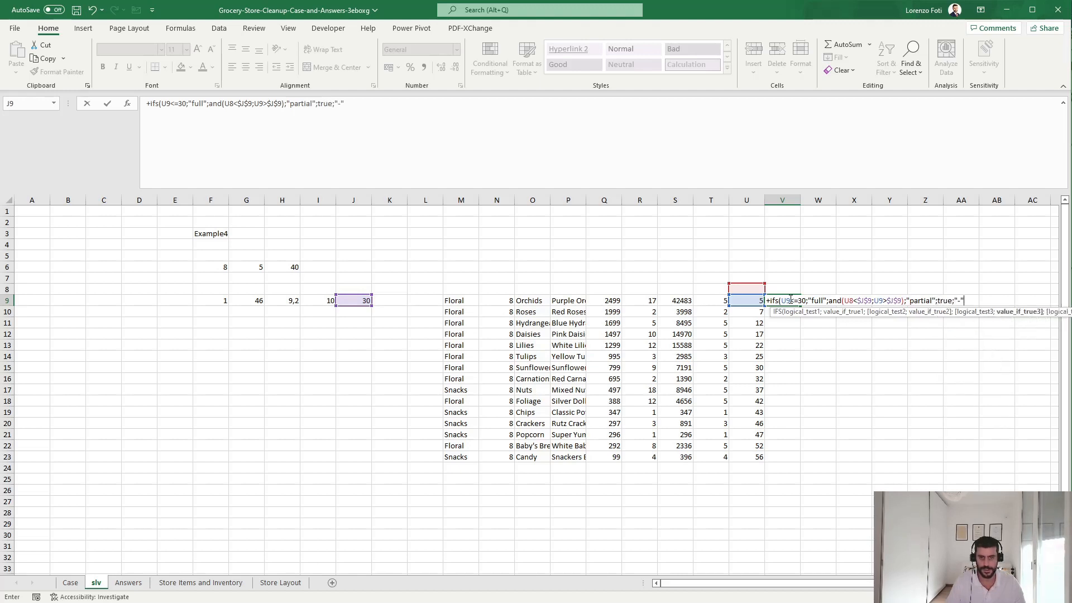
key("ctrl+Return")
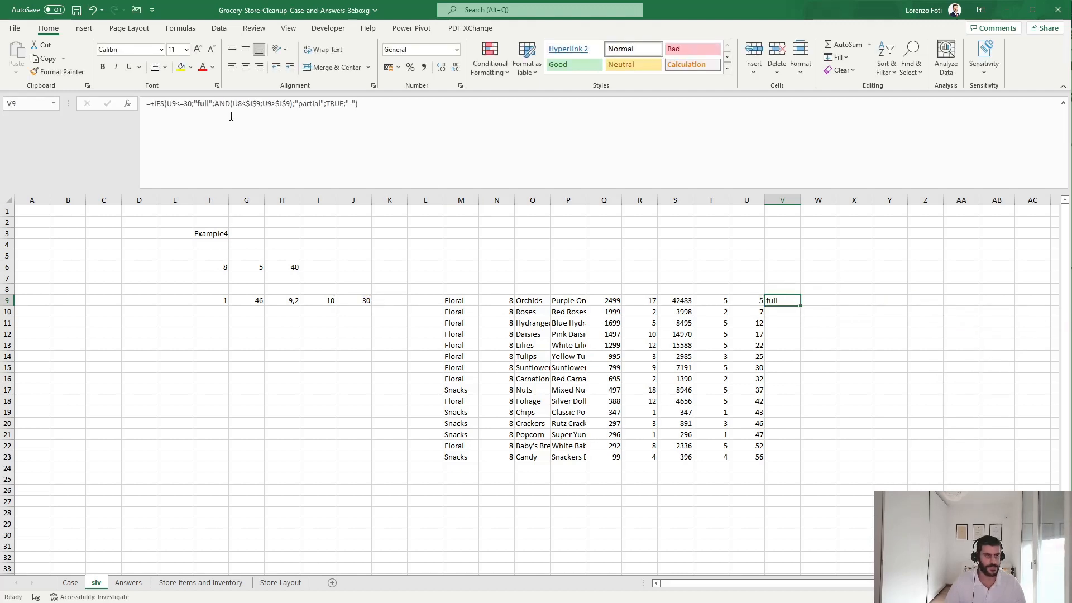
Replace the hard-coded 30 in the V9 formula with the absolute reference $J$9.
double_click(187, 104)
left_click(359, 300)
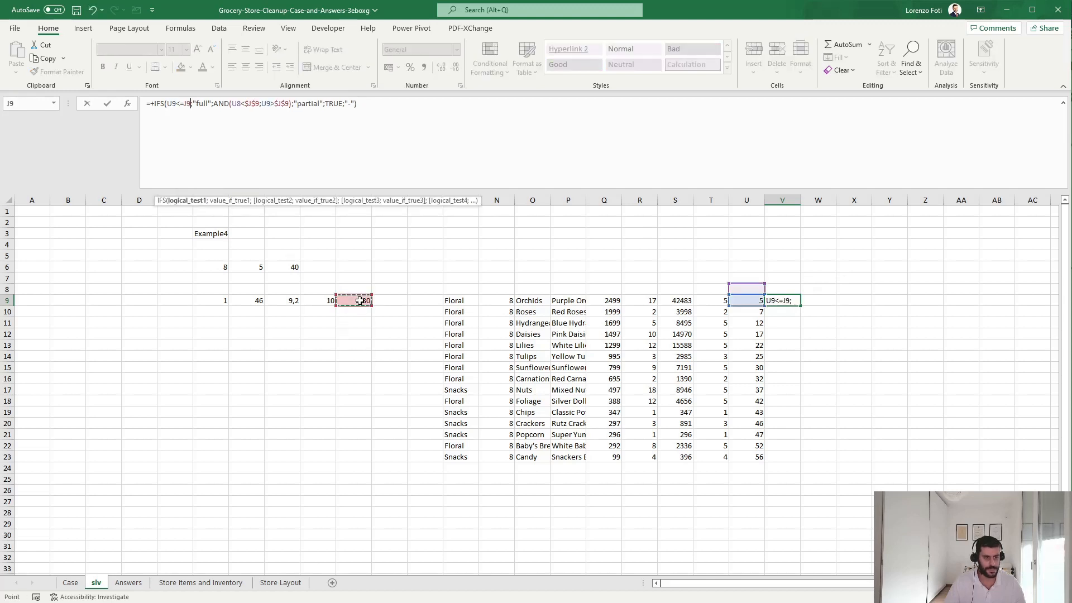
key("F4")
key("ctrl+Return")
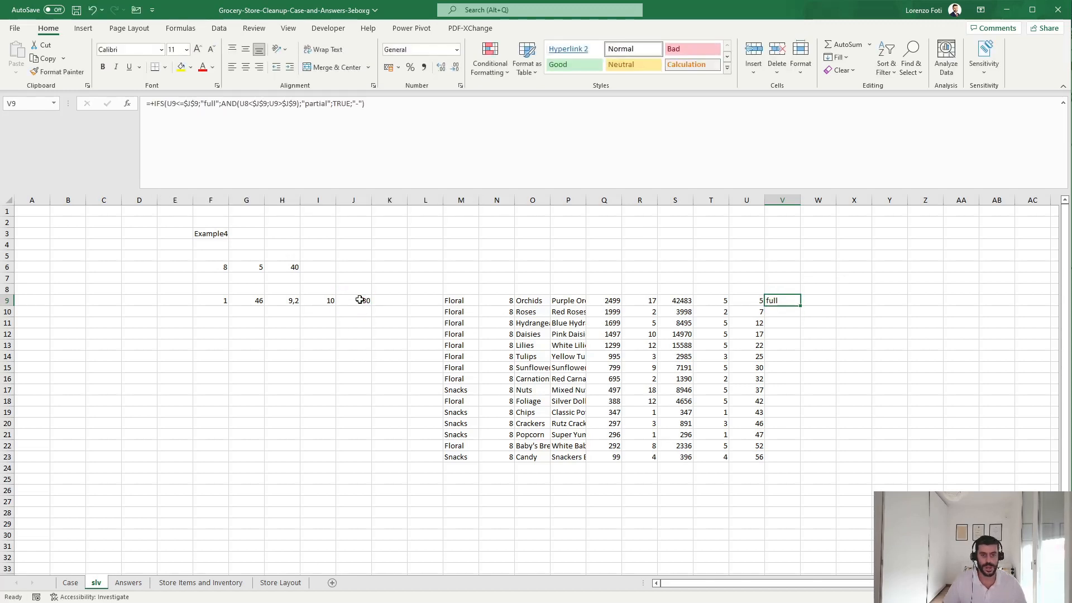
Copy the IFS status formula from V9 down to V23 and check it against the running totals.
key("ctrl+c")
key("Left")
key("ctrl+Down")
key("Right")
key("ctrl+shift+Up")
key("Return")
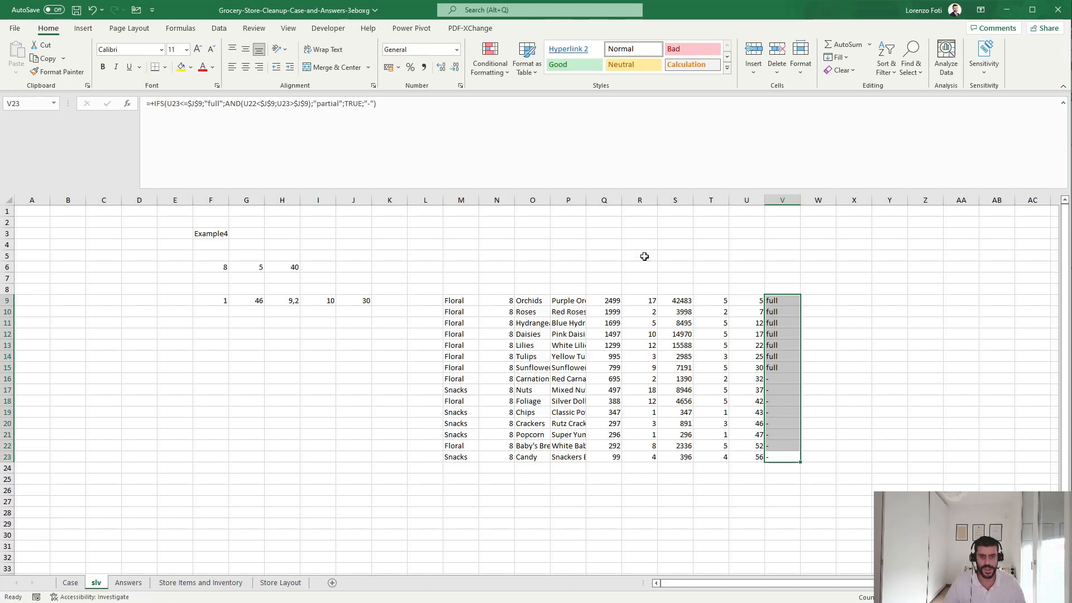
left_click_drag(748, 300, 758, 368)
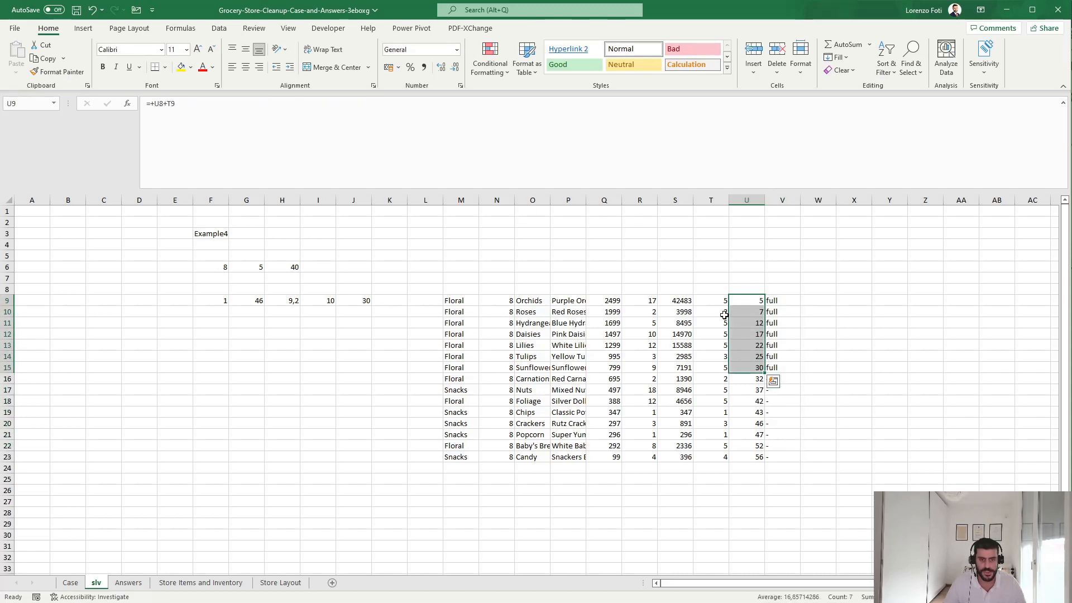
left_click(780, 366)
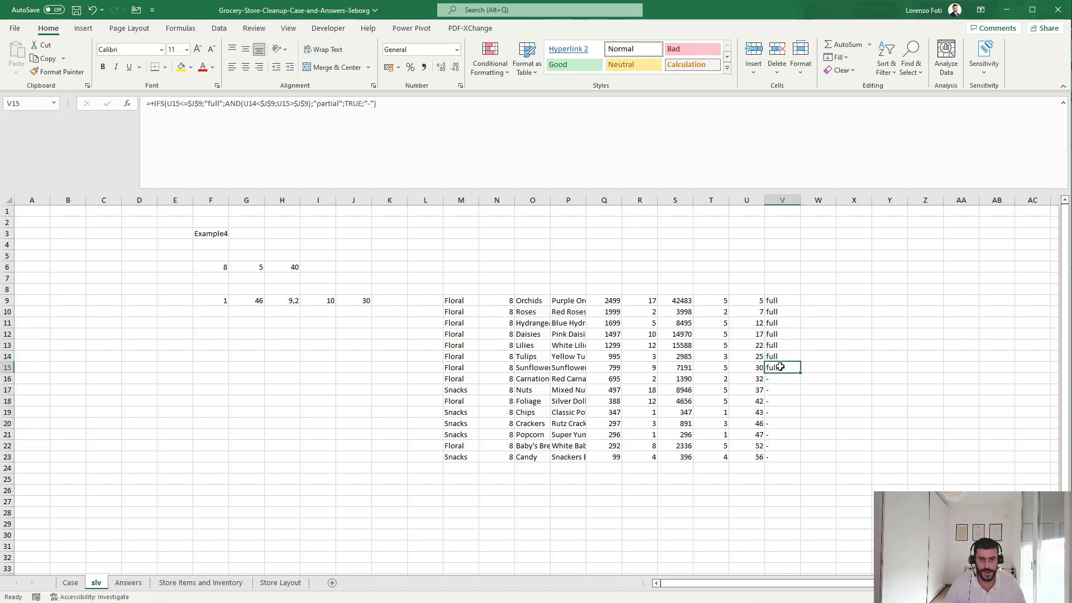
Consult the Case sheet, set the game number in F3 of slv to 51, and check the running totals in rows 14 and 15.
left_click(215, 234)
left_click(70, 582)
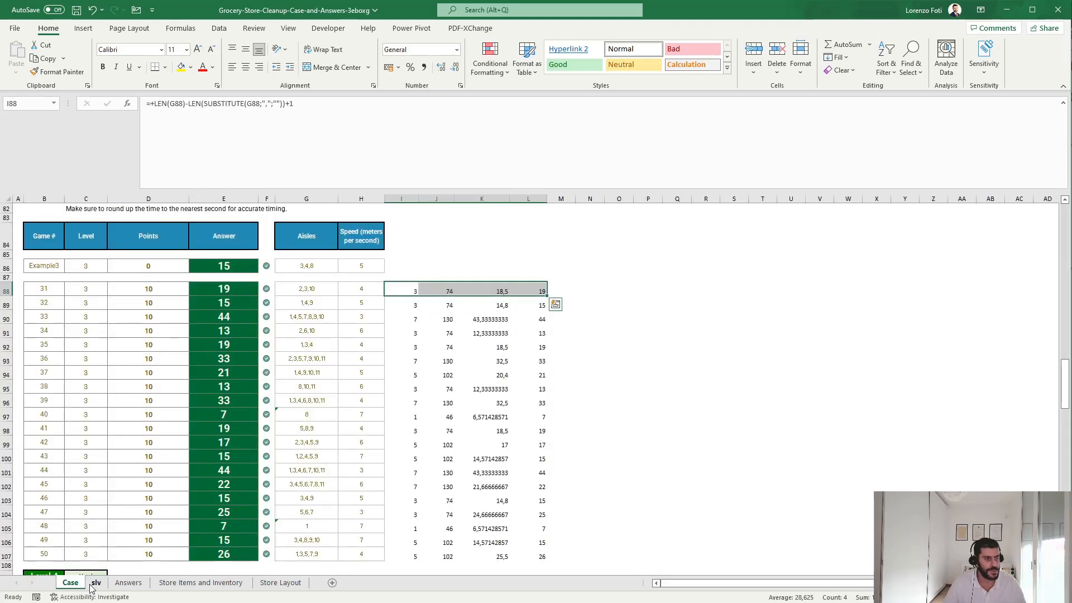
scroll(144, 503, "down", 9)
left_click(96, 583)
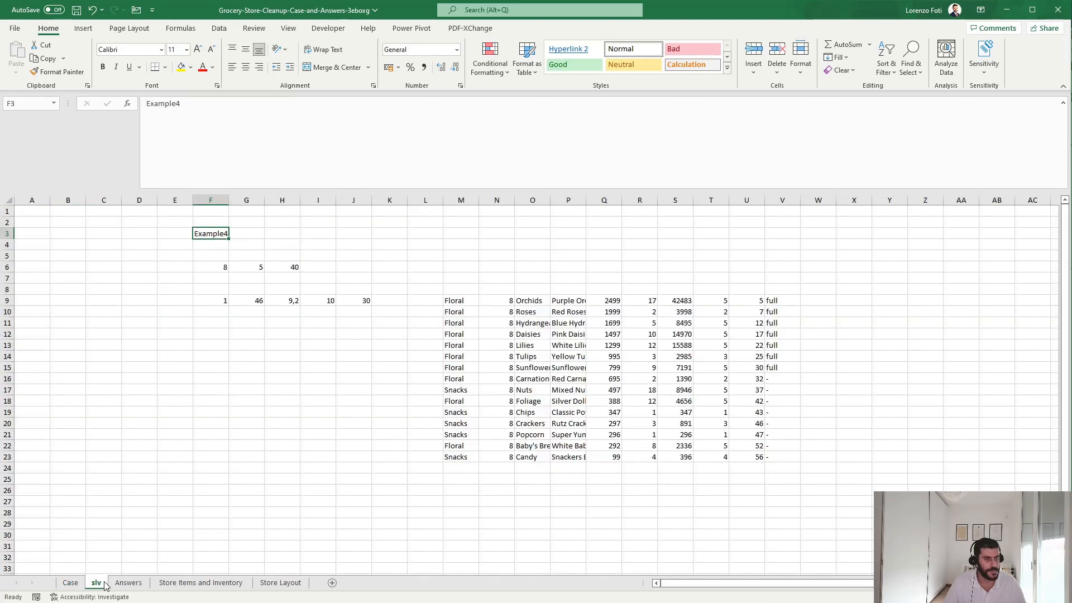
type("51")
key("Return")
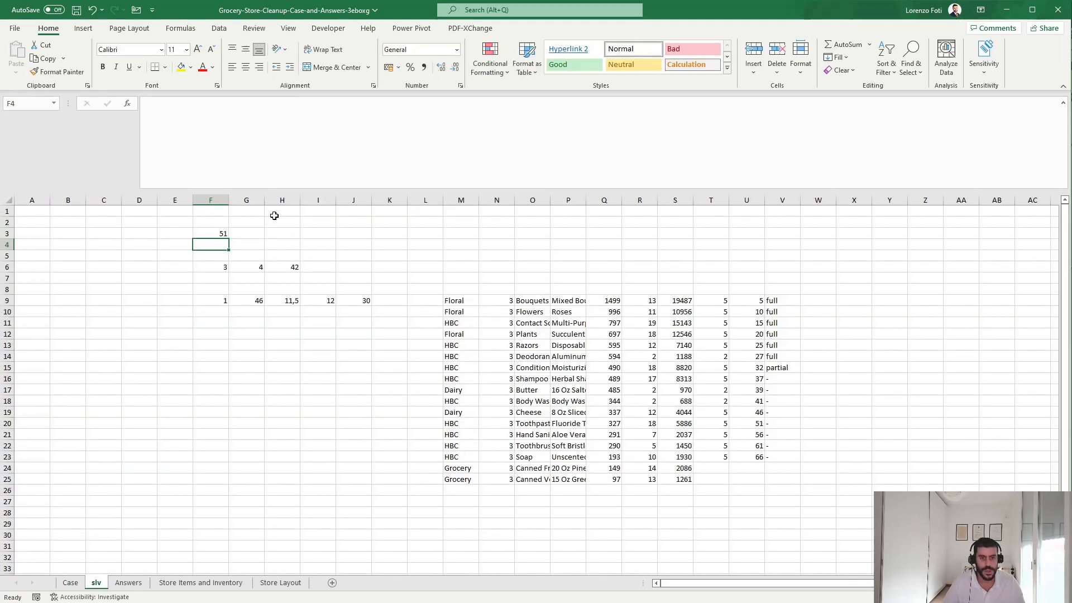
left_click(754, 368)
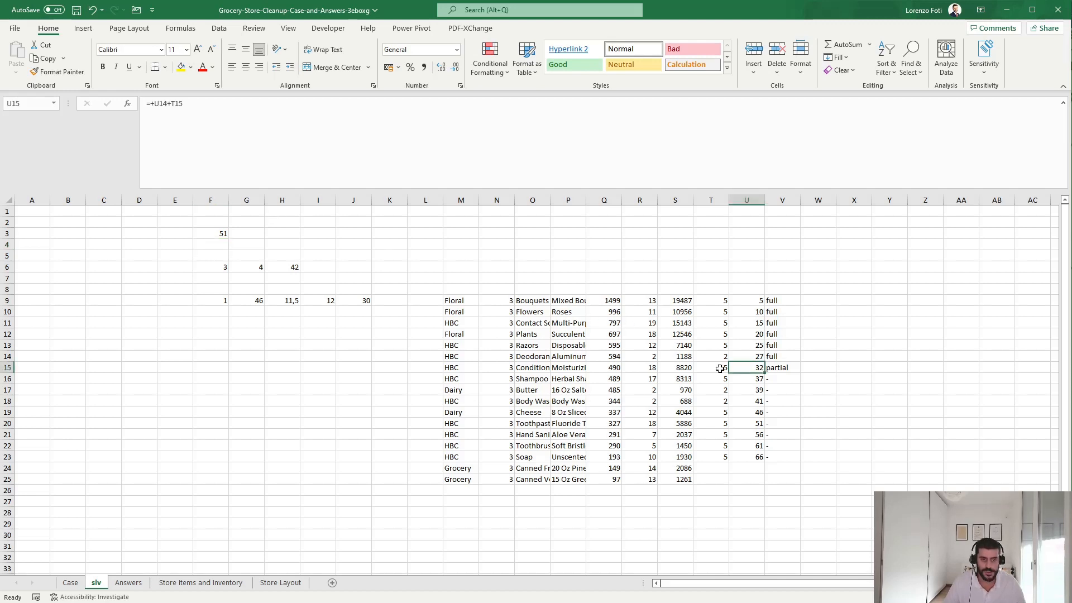
left_click(746, 358)
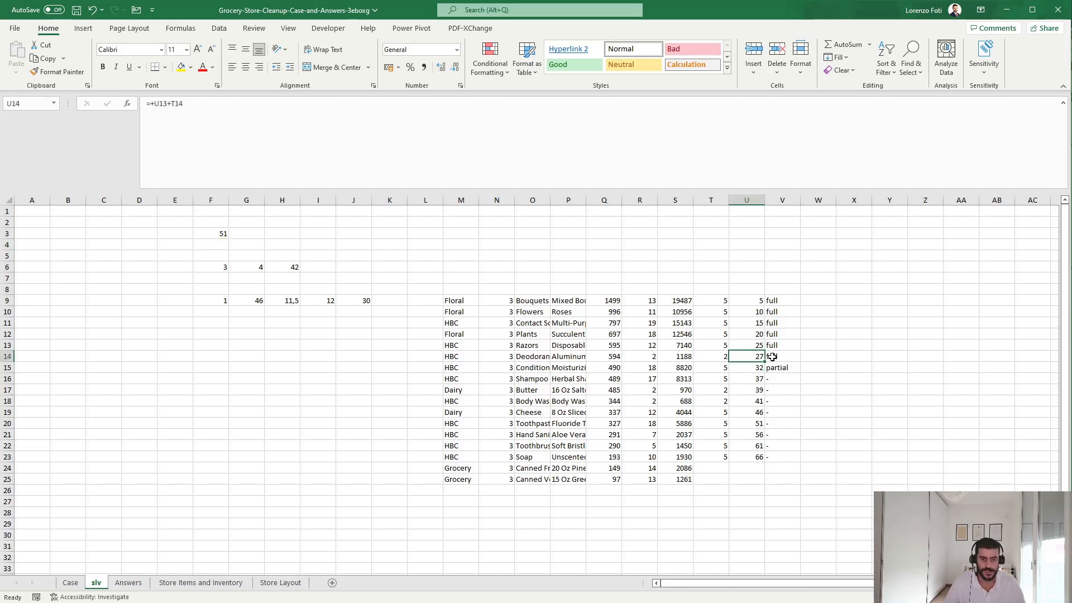
left_click(762, 366)
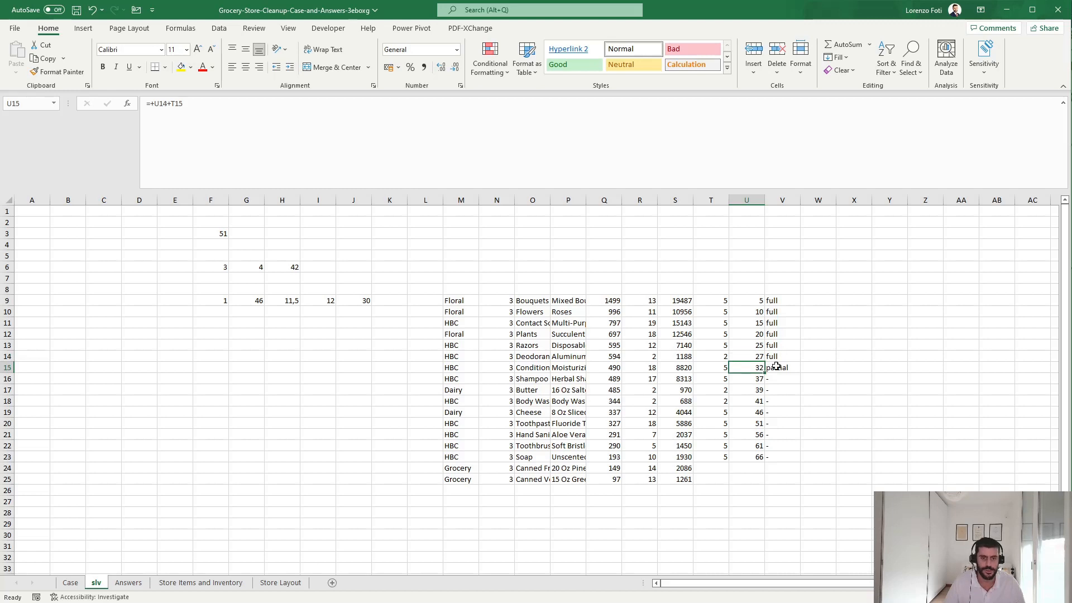
Extend the formulas in columns T, U and V from row 23 down to row 53.
left_click(721, 368)
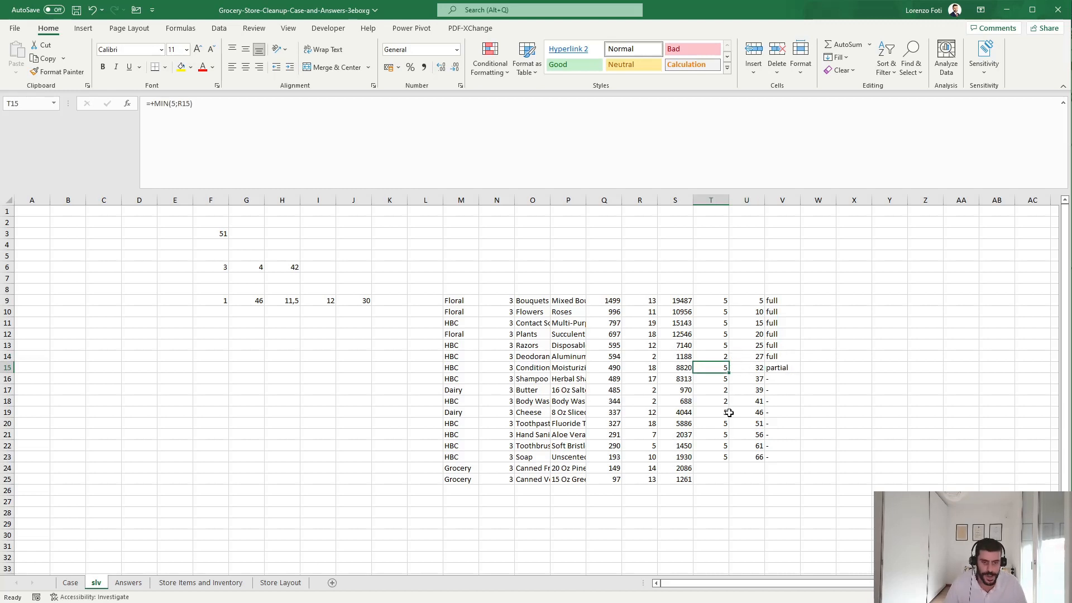
left_click_drag(714, 457, 796, 565)
scroll(773, 481, "up", 3)
left_click(755, 424)
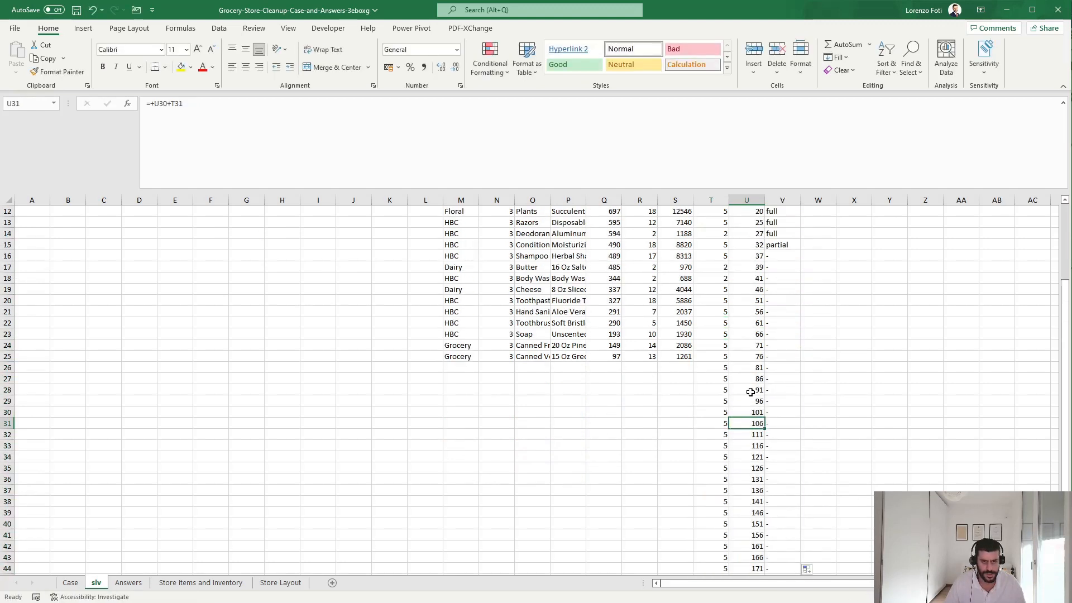
Wrap the T9 formula in an IF so it returns MIN(5;R9) when R9<>"" and 0 otherwise.
scroll(749, 395, "up", 4)
left_click(719, 298)
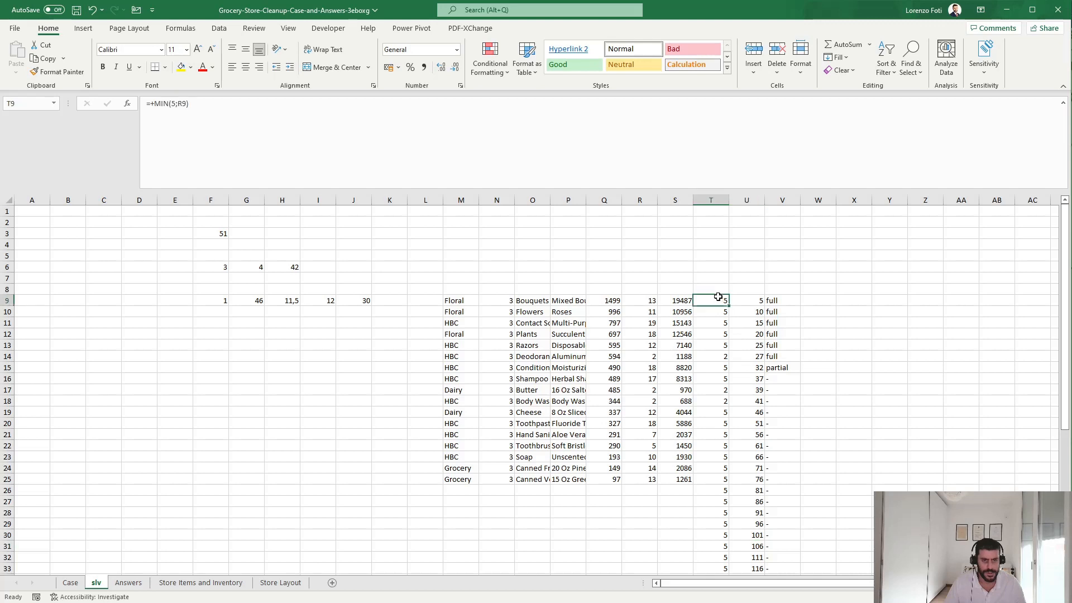
left_click(151, 100)
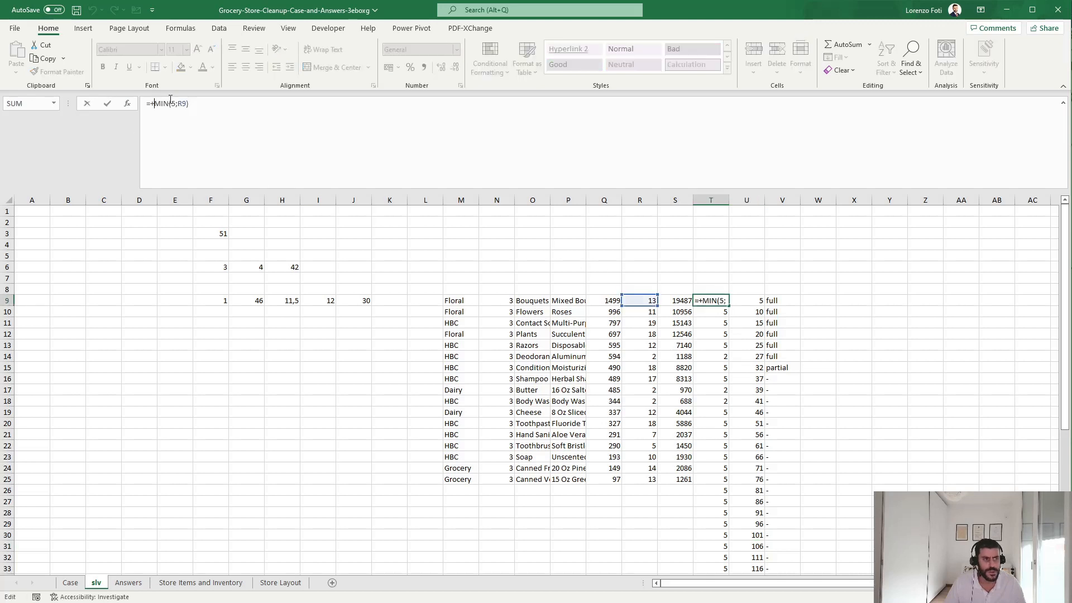
type("if(")
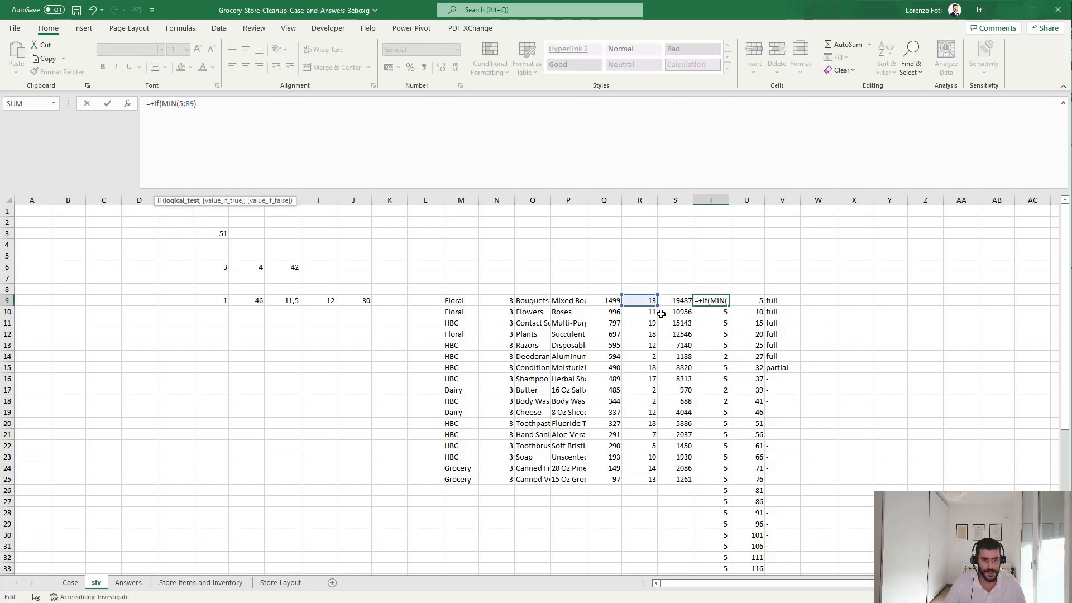
left_click(639, 300)
type("<>\"\";")
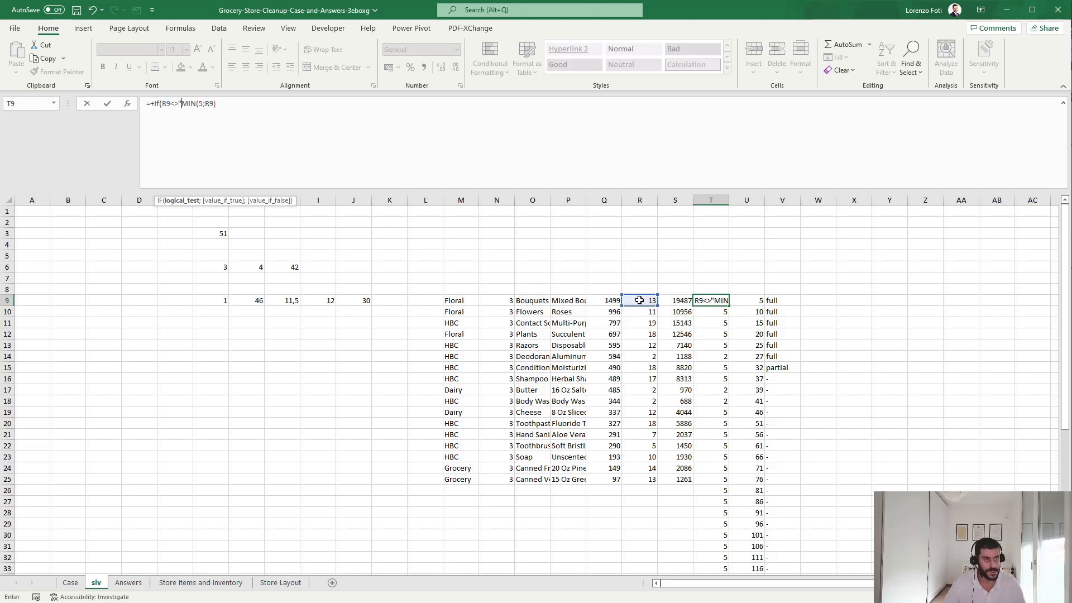
left_click(372, 136)
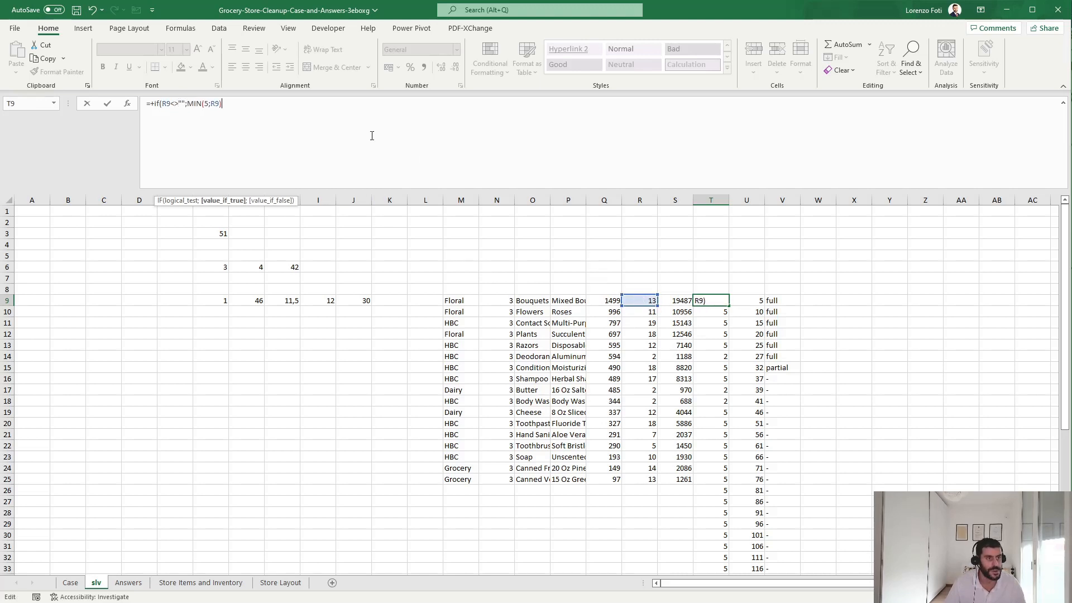
type(";0")
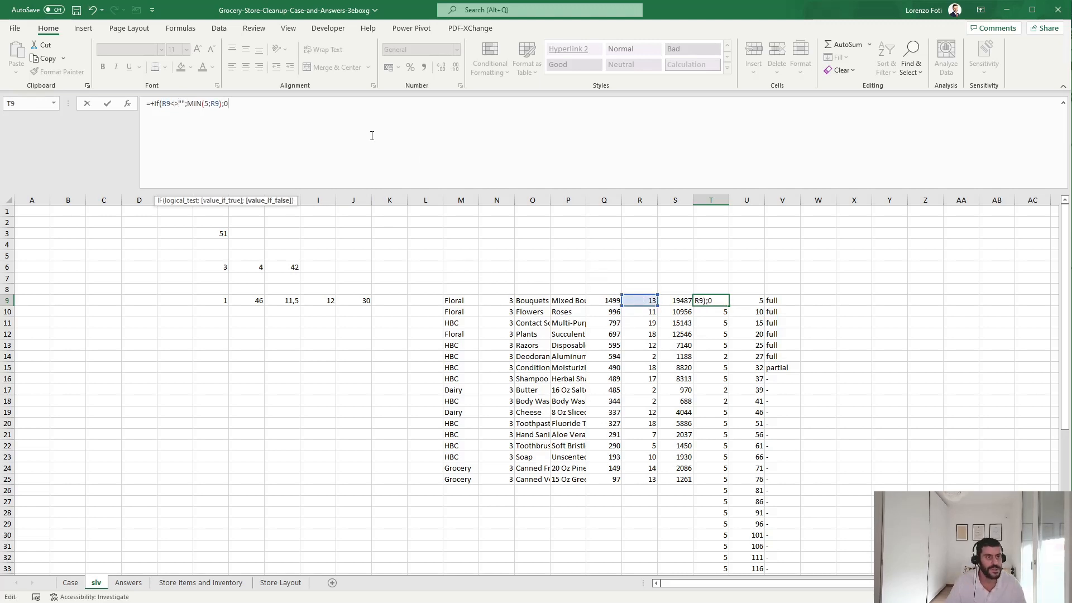
type(")")
key("Return")
Copy the revised T9 formula over the rest of column T from T10 down.
key("Up")
key("ctrl+c")
key("Down")
key("ctrl+shift+Down")
key("ctrl+v")
key("Escape")
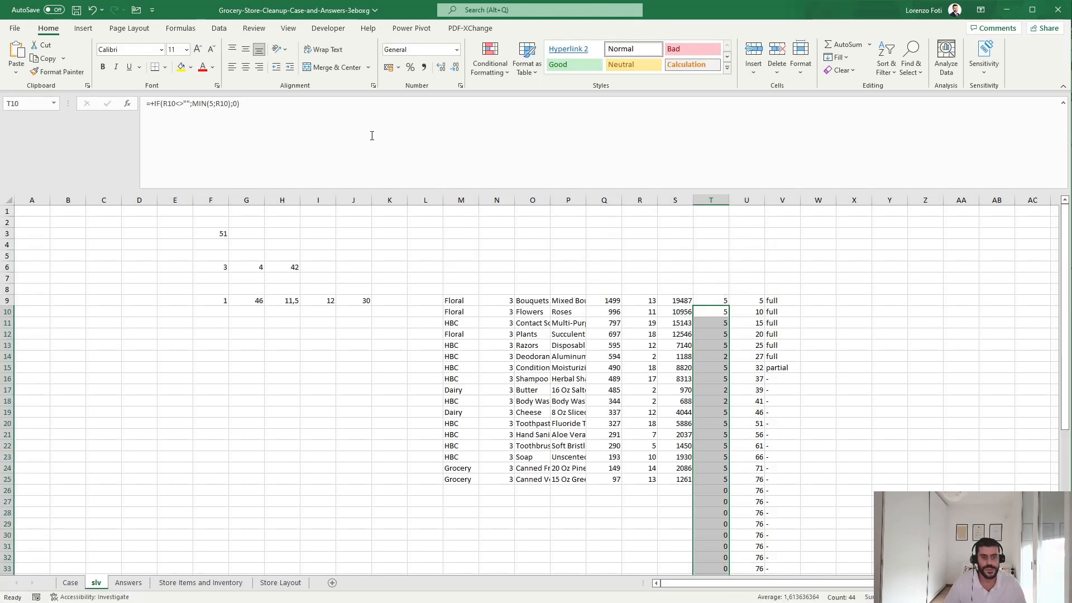
Start an IFS formula in W9 with V9="full" as the first test.
key("Up")
key("Right")
key("Right")
key("Right")
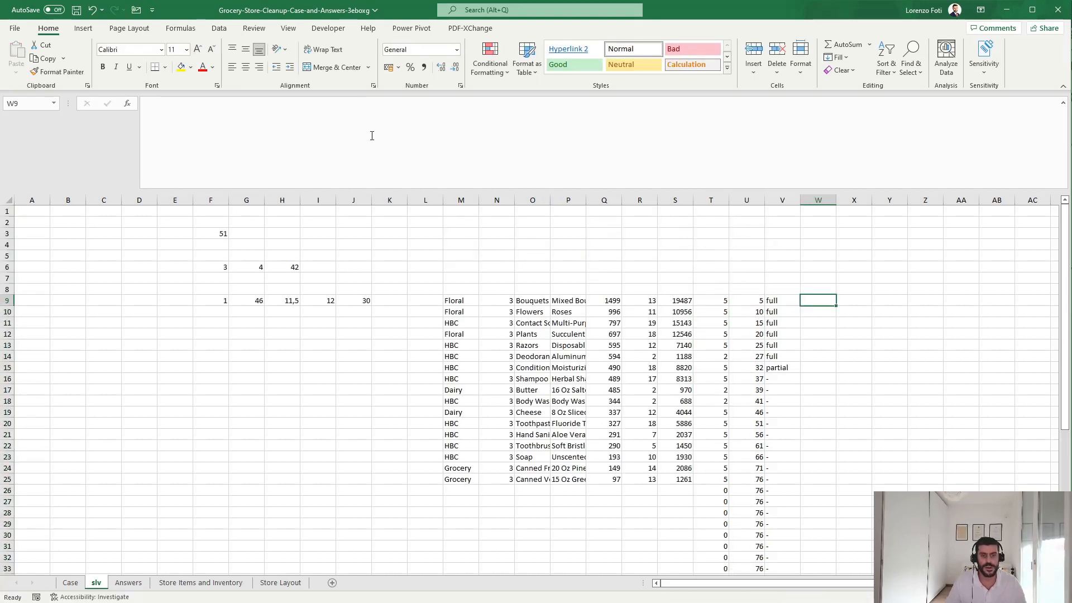
type("+")
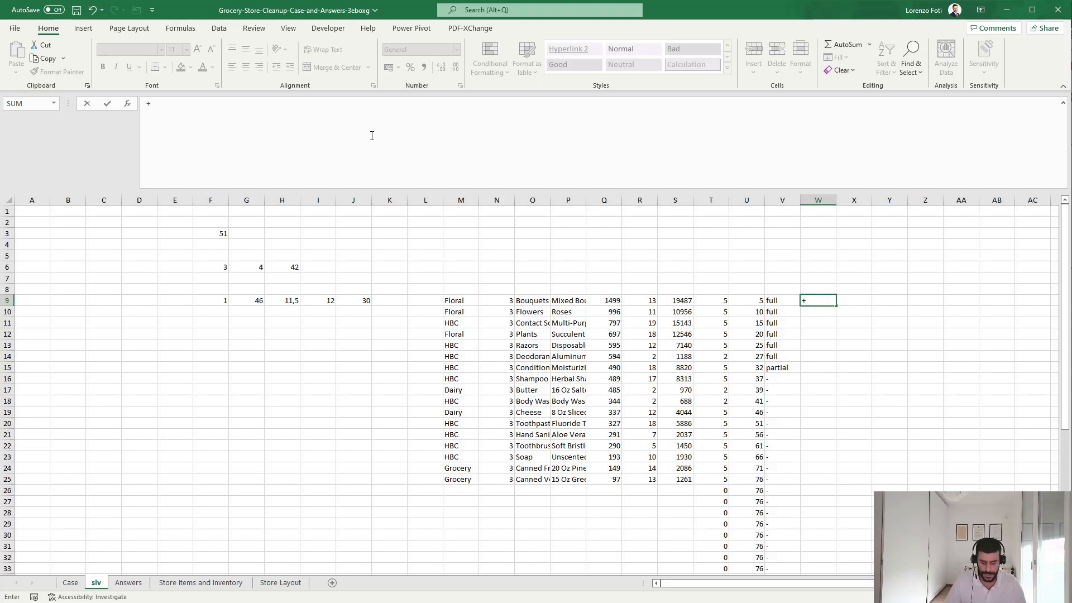
type("ifs(")
key("Left")
type("=")
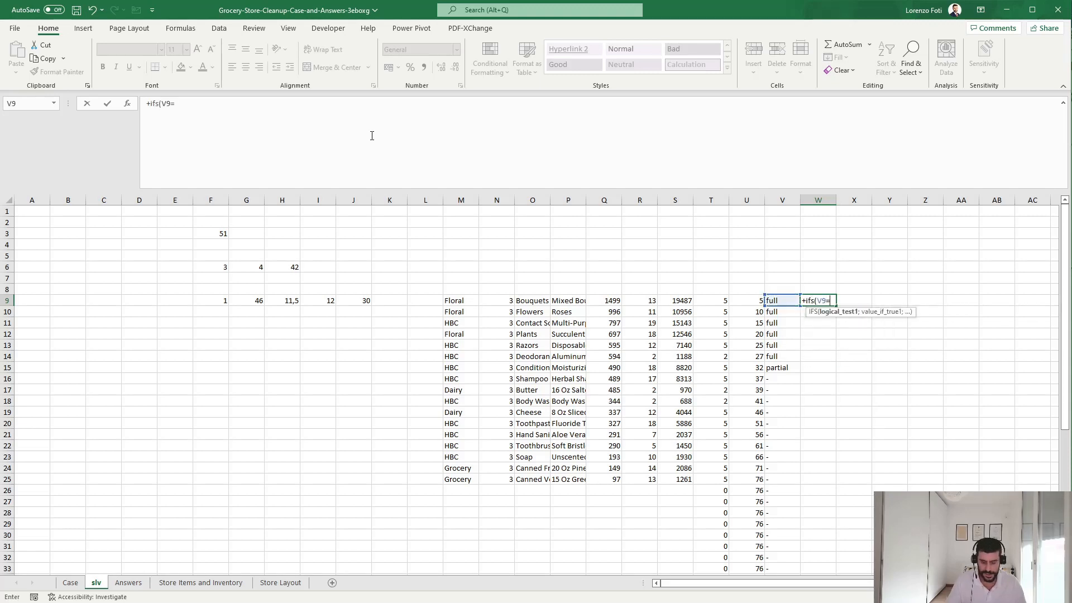
type("\"full\";")
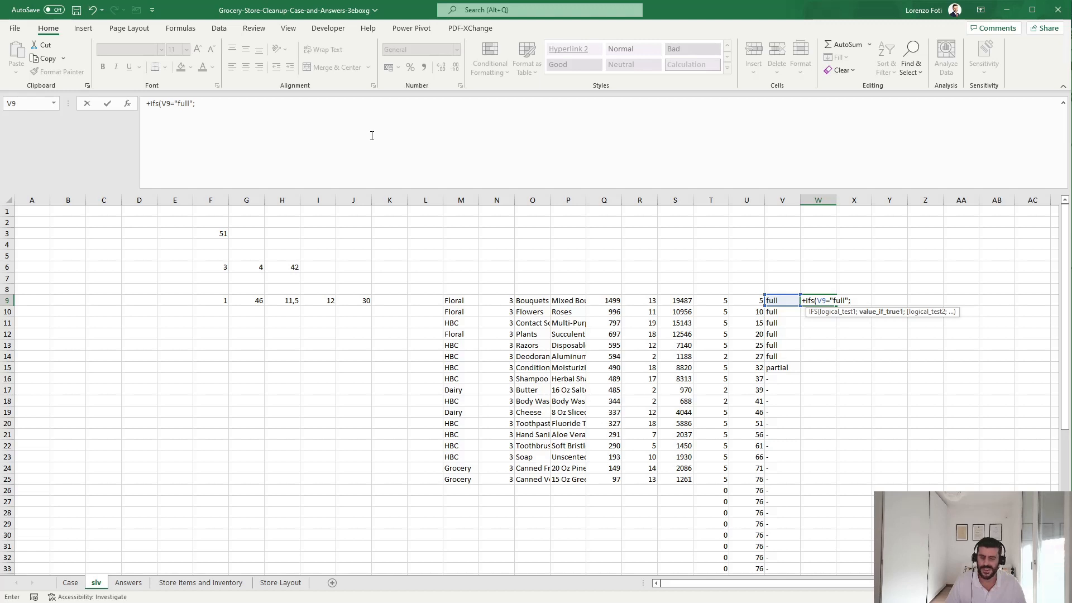
Give Q9*T9 as the result for "full" items in the W9 formula.
key("Left")
key("Left")
key("Left")
key("Left")
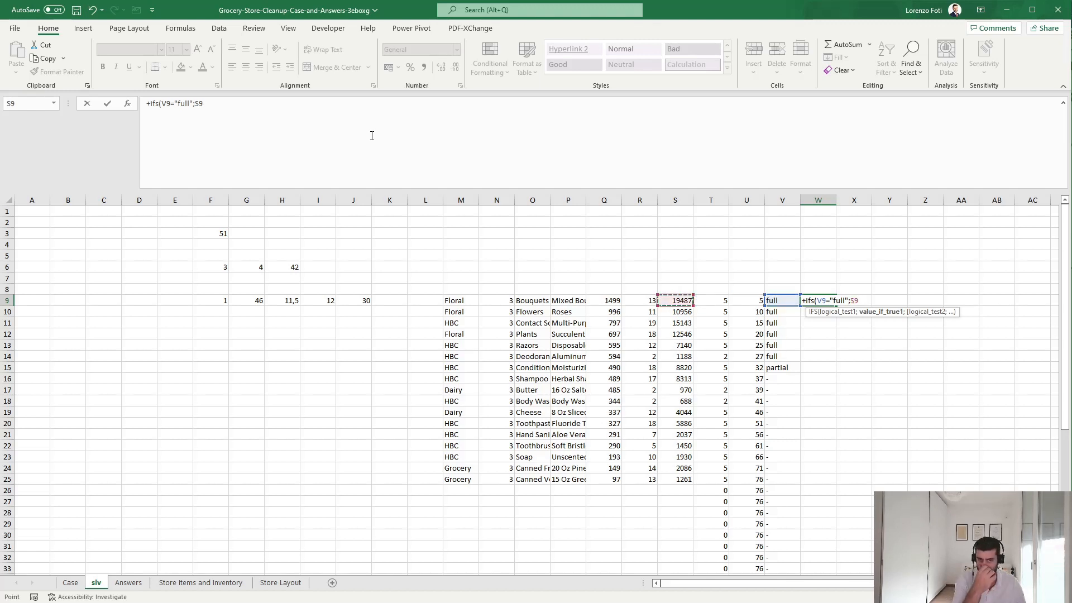
key("Left")
key("Left")
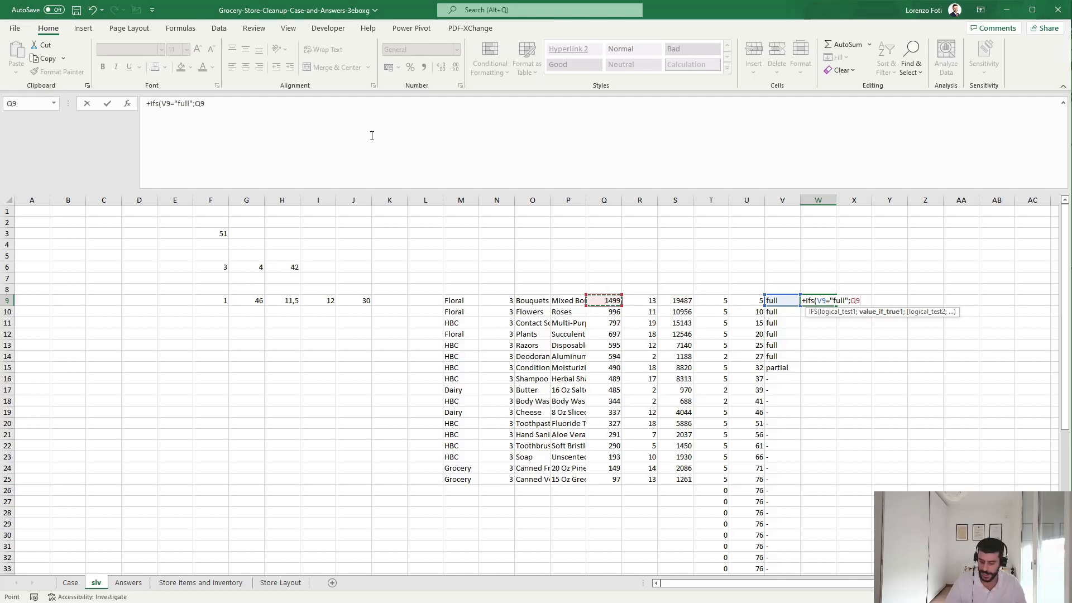
type("*")
key("Left")
key("Left")
key("Left")
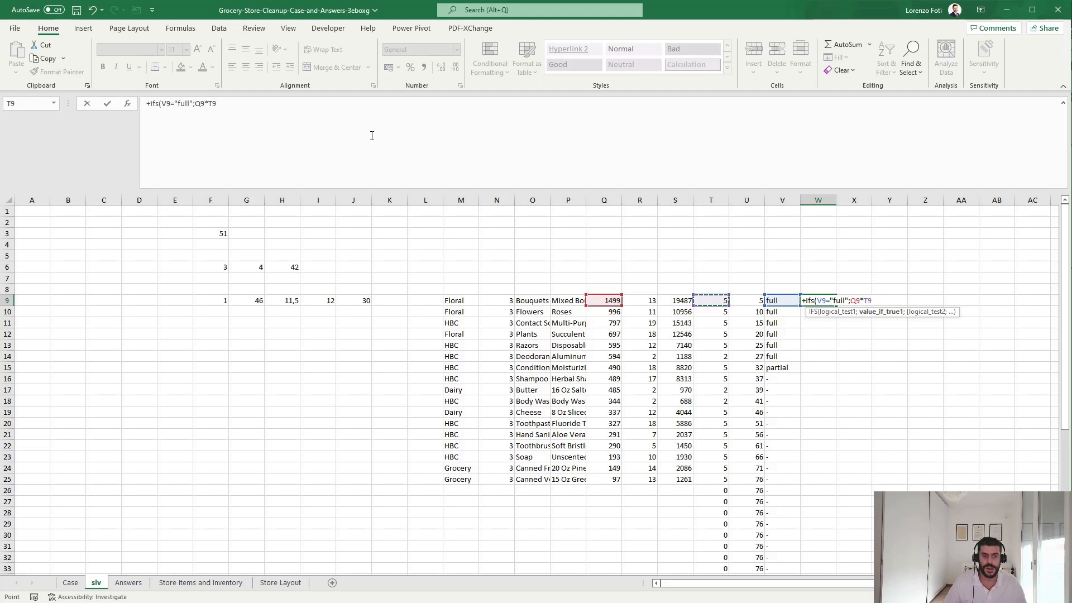
type(";")
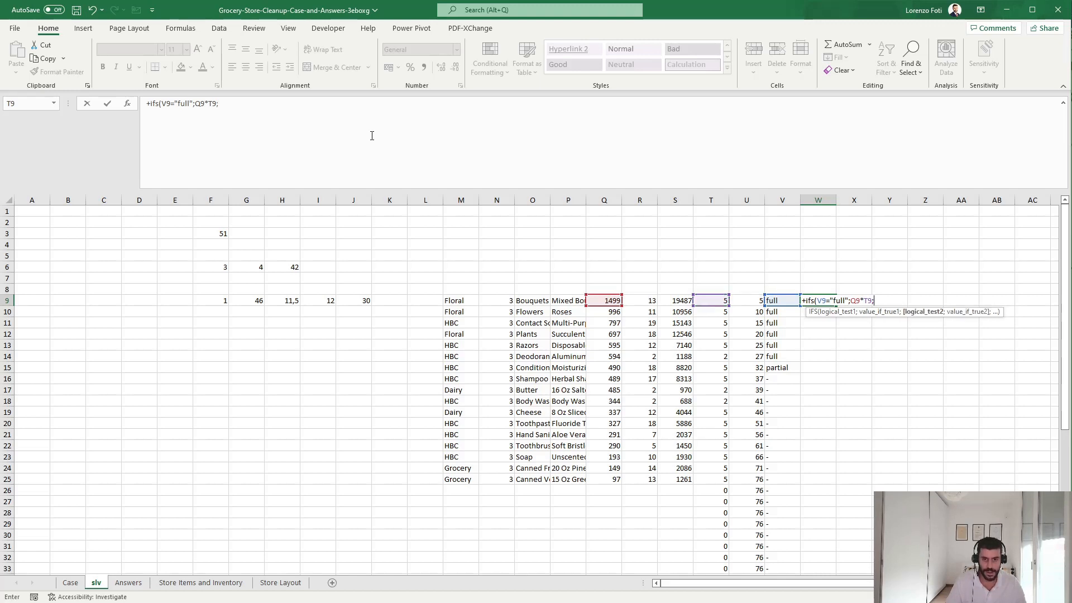
Complete the W9 formula with V9="partial" returning ($J$9-T8)*Q9 and TRUE returning 0.
key("Left")
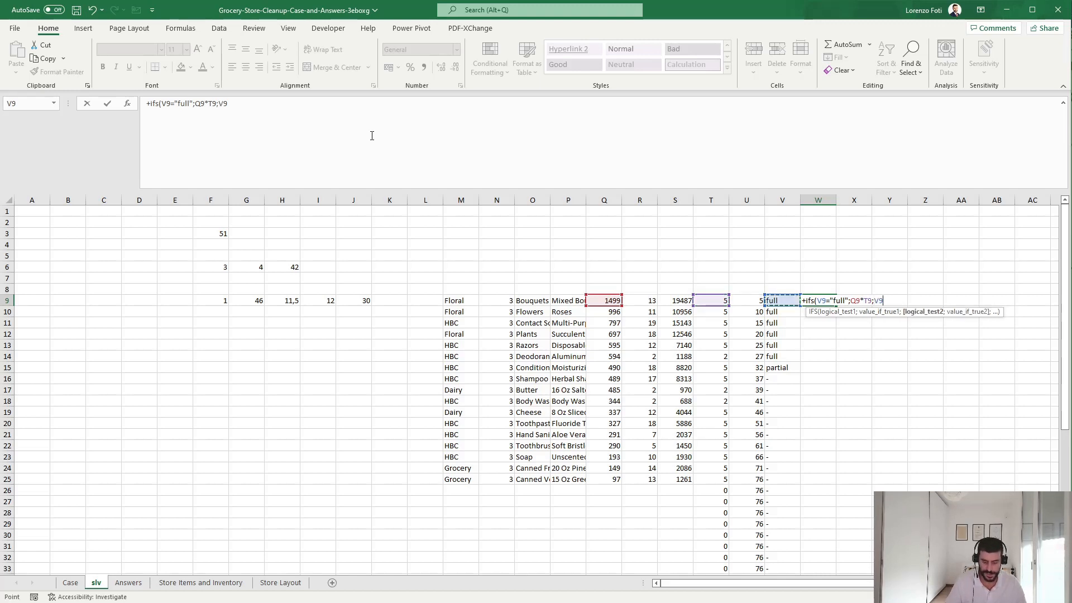
type("=\"Pa")
type("rtial\";(")
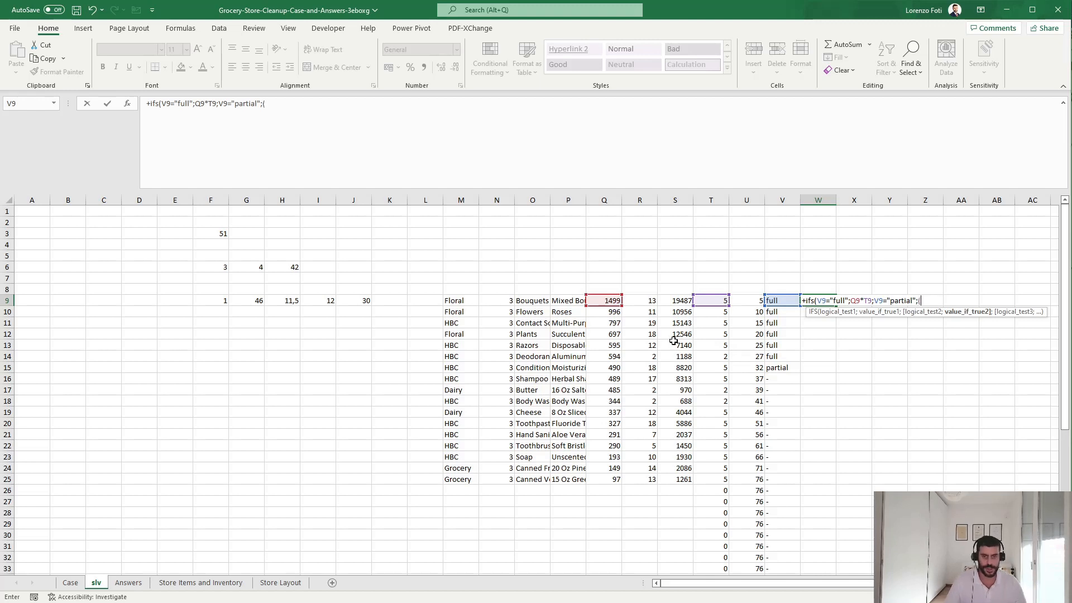
left_click(354, 300)
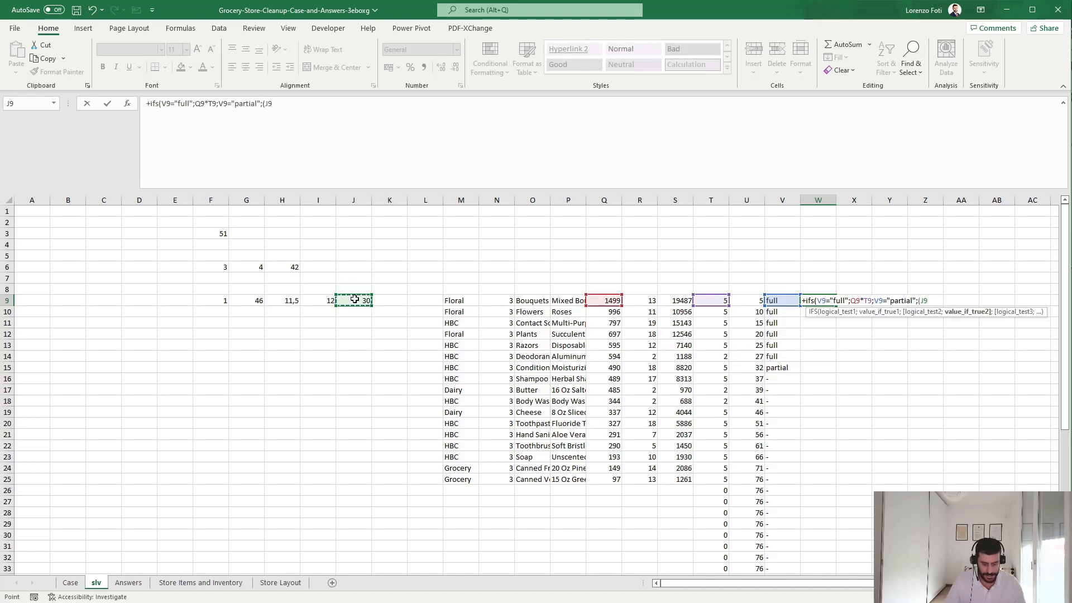
key("F4")
type("-")
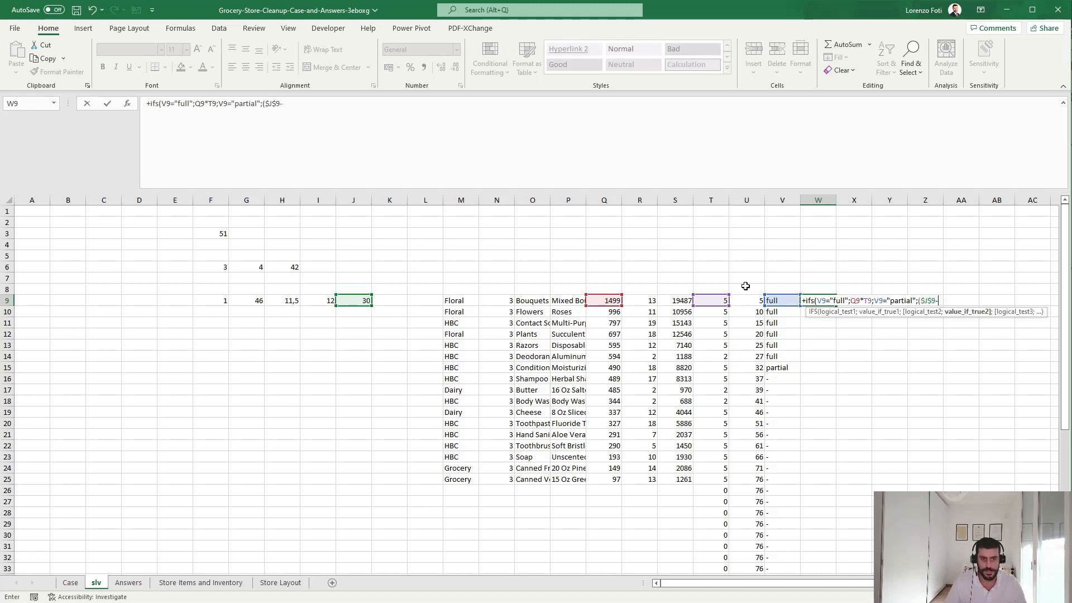
left_click(719, 288)
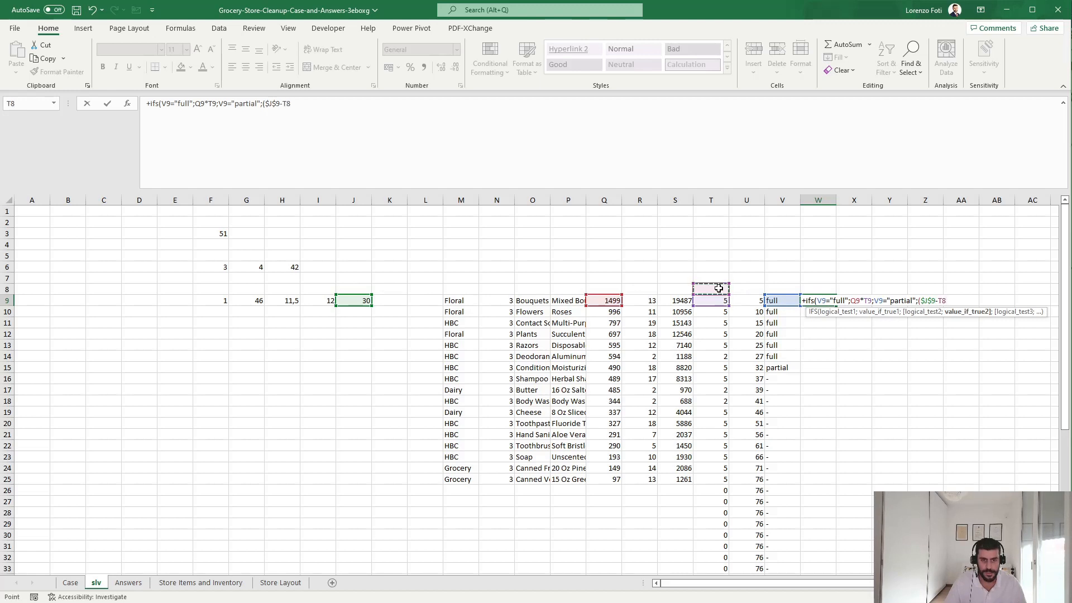
type(")")
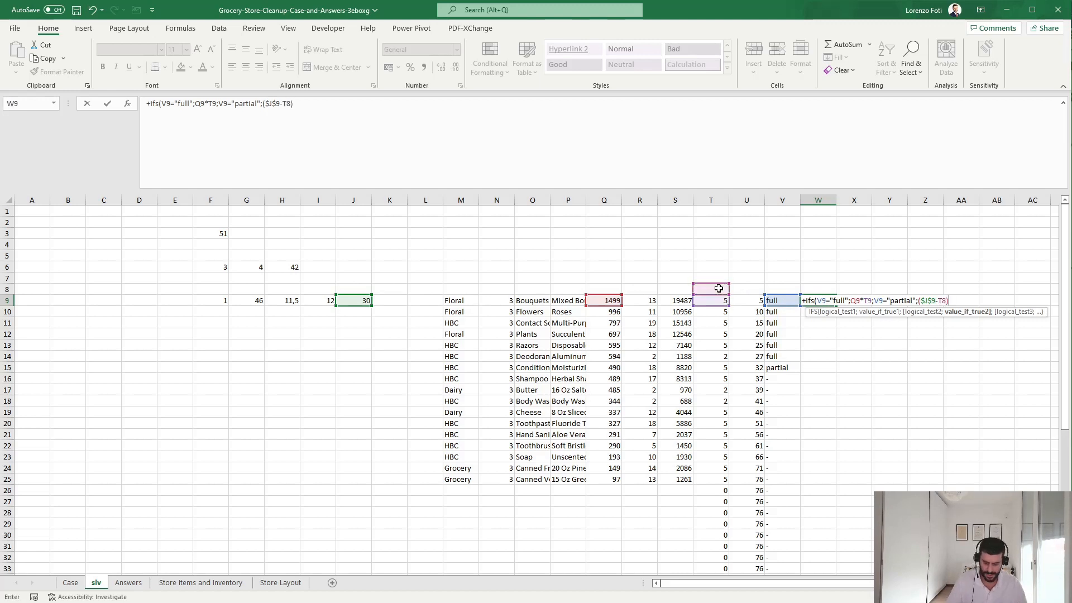
type("*")
left_click(601, 300)
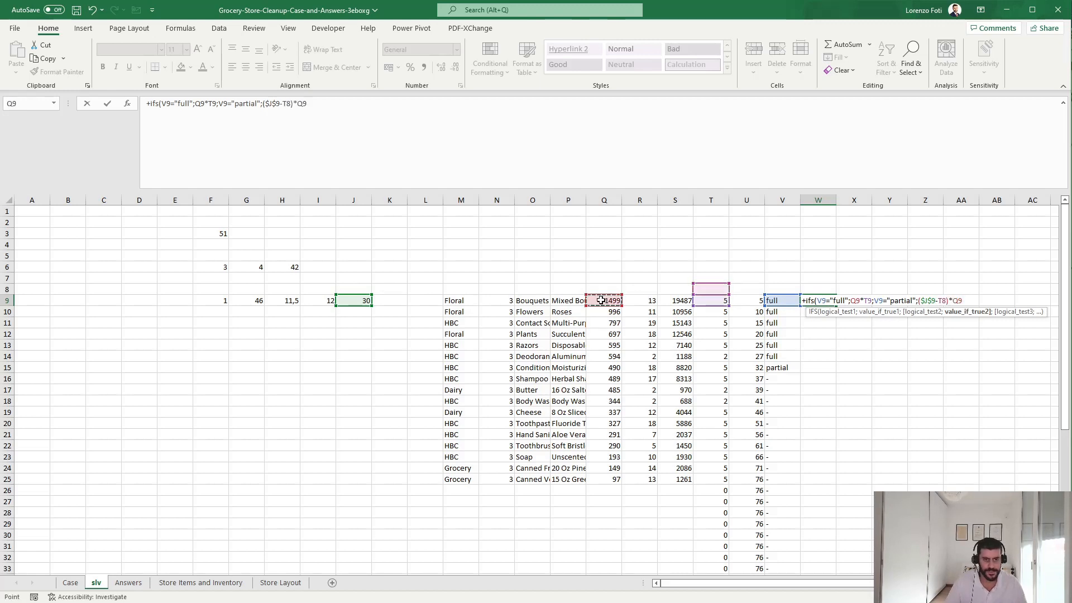
type(";TRUE;0)")
key("Return")
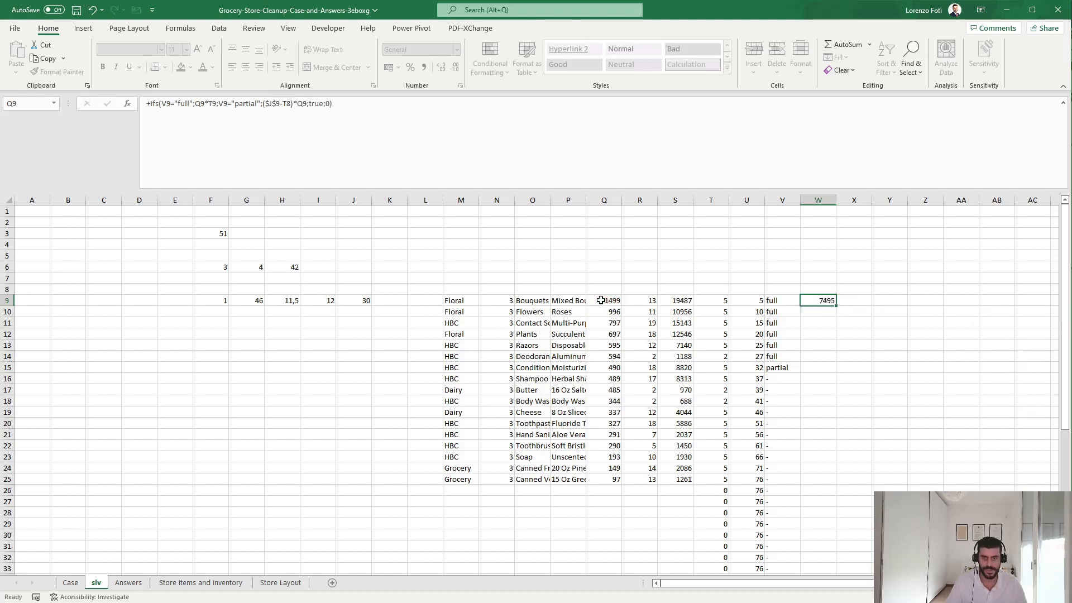
Copy the W9 value formula down column W to row 53 and return to the top of the list.
key("ctrl+c")
key("Left")
key("ctrl+Down")
key("Right")
key("ctrl+shift+Up")
key("ctrl+v")
key("Escape")
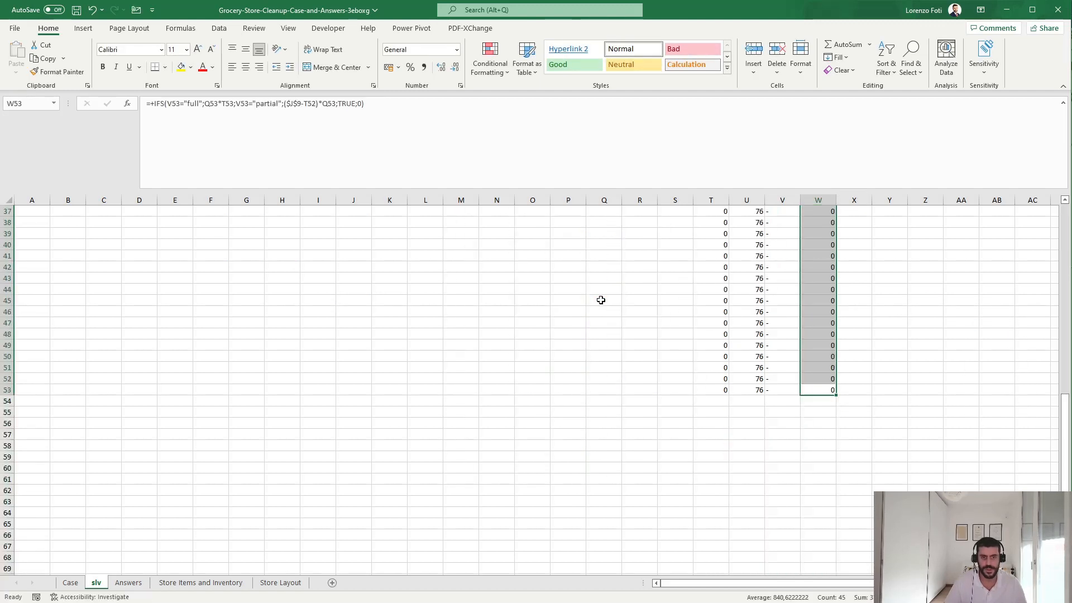
key("ctrl+Up")
key("ctrl+Up")
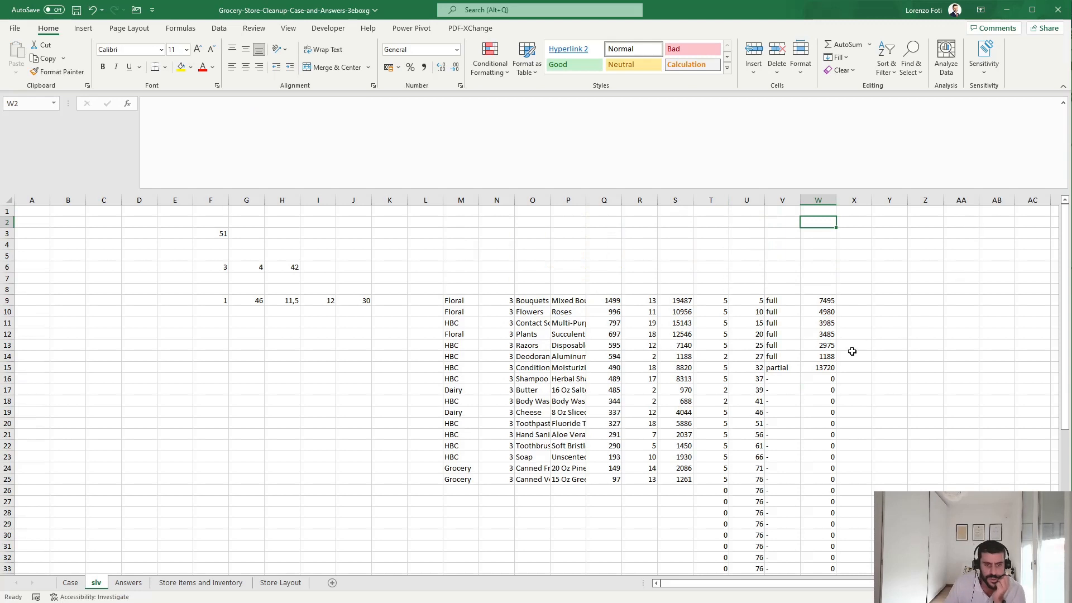
Calculate 3*S15 in Y15 as a check on the partial item's value in W15.
left_click(831, 369)
left_click(666, 369)
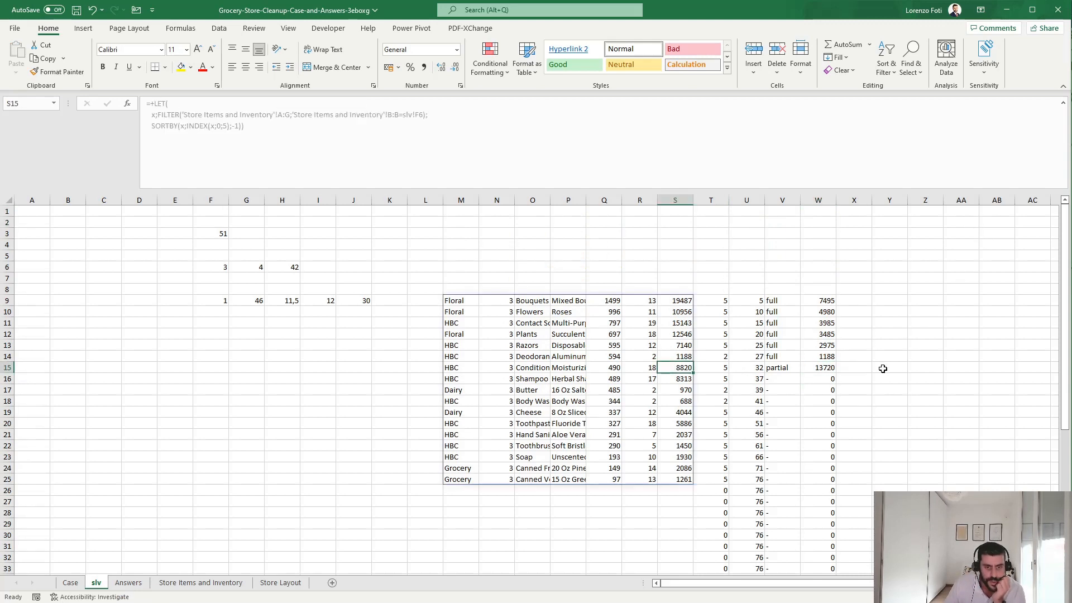
left_click(894, 364)
type("+")
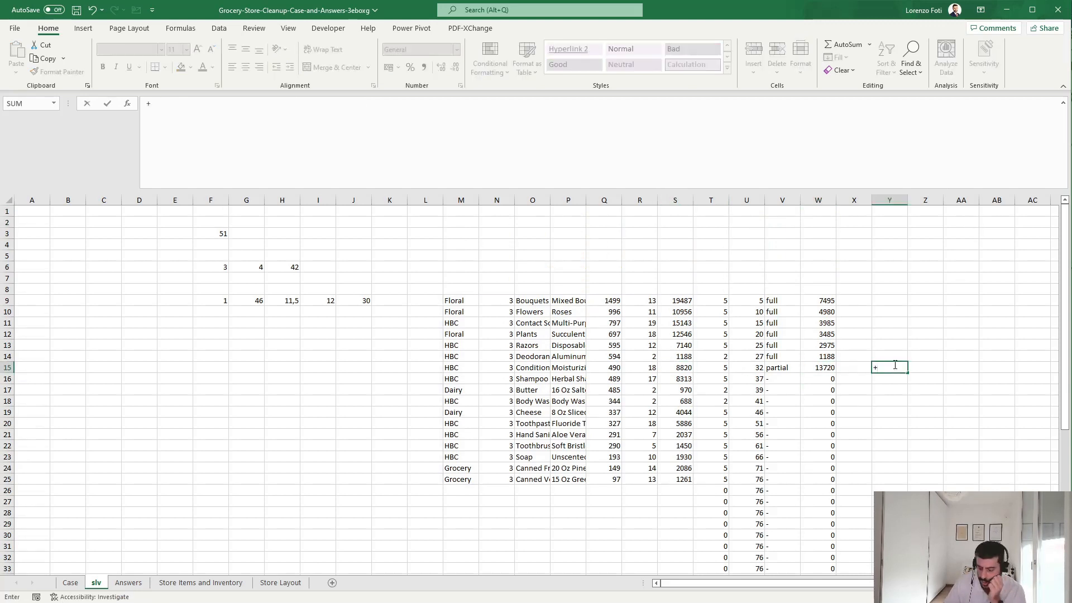
type("3*")
key("Left")
key("Left")
key("Left")
key("Left")
key("Left")
key("Left")
key("Left")
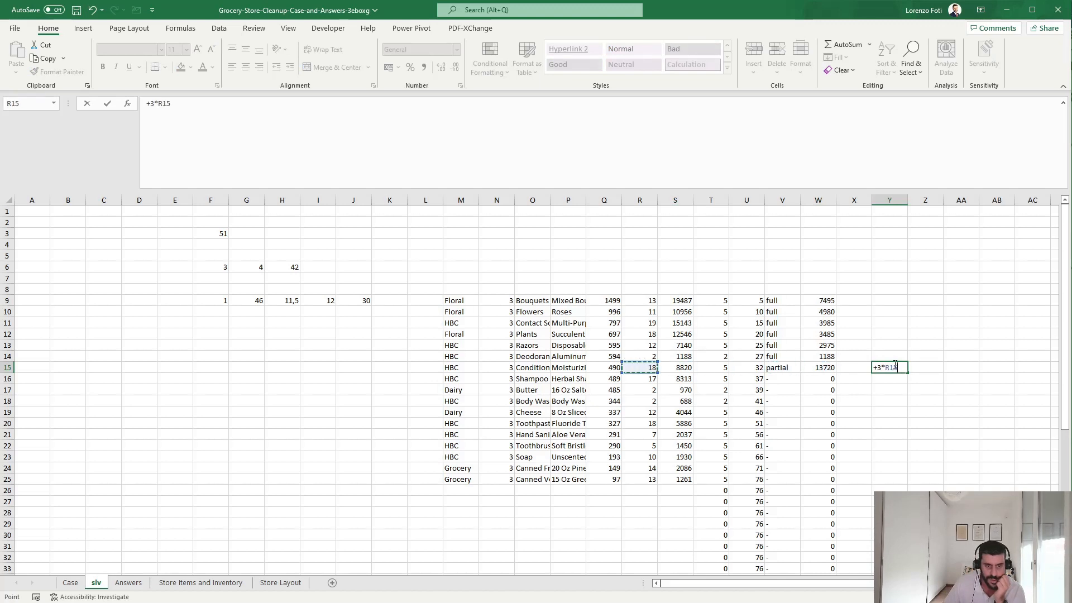
key("Right")
key("Return")
left_click(895, 367)
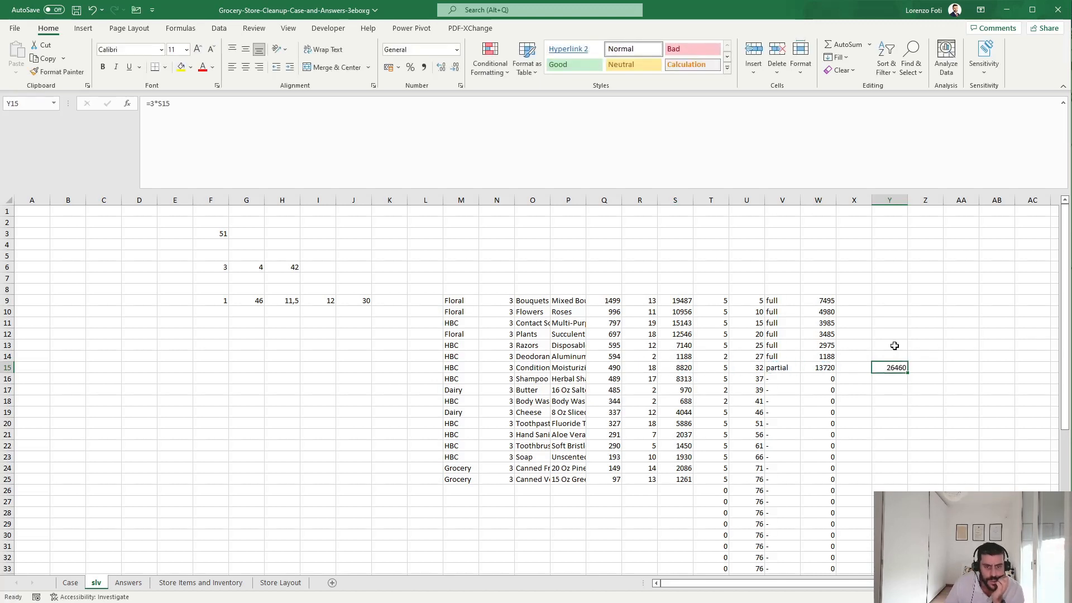
Correct the partial term of the W15 formula to subtract the running total U14 instead of T14.
left_click(814, 368)
left_click(407, 125)
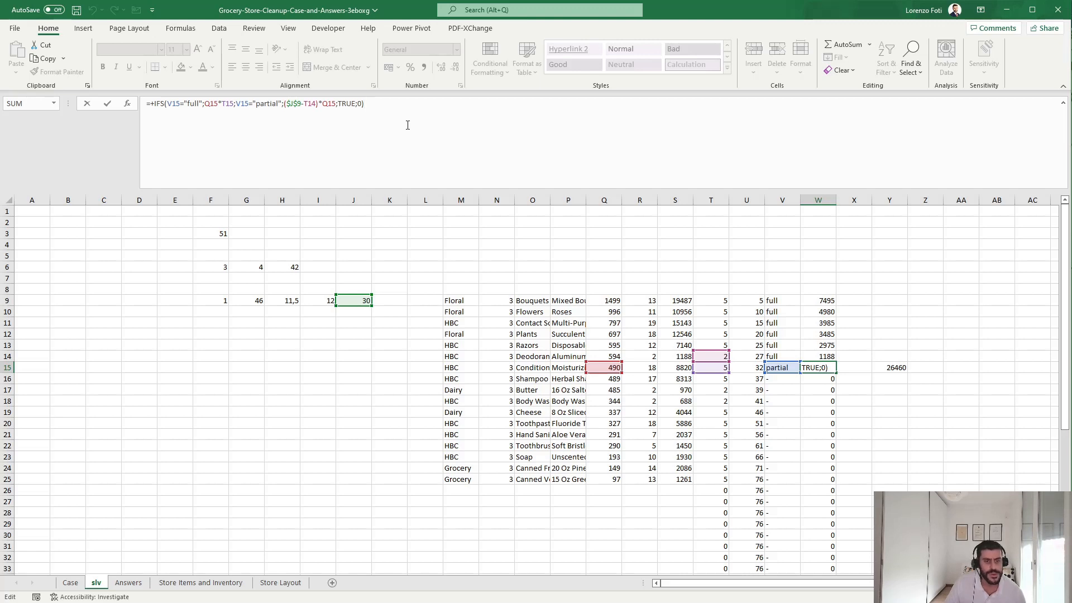
double_click(304, 106)
left_click(757, 359)
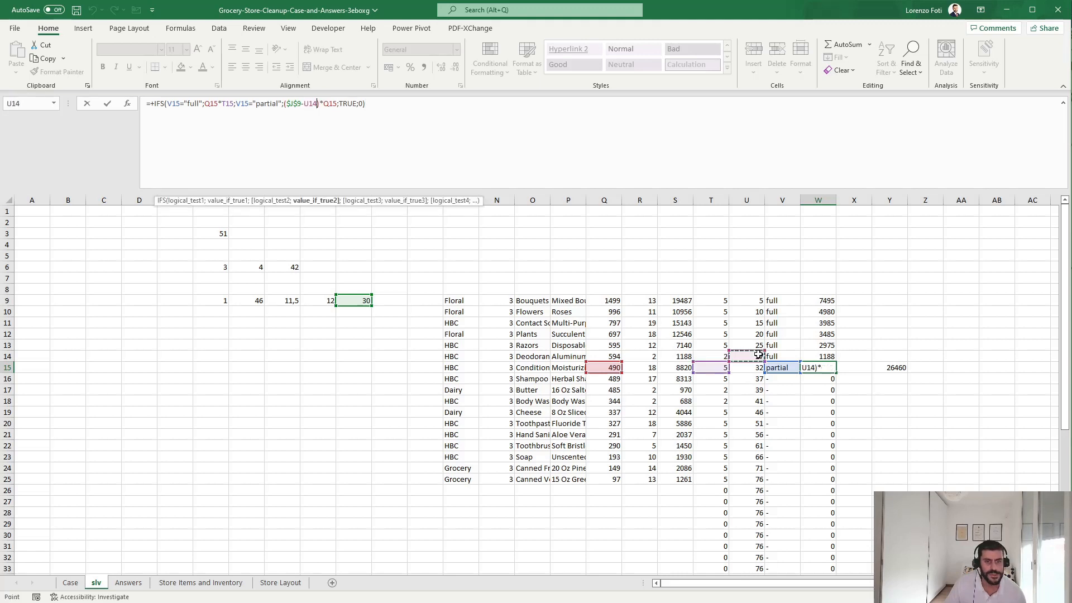
key("ctrl+Return")
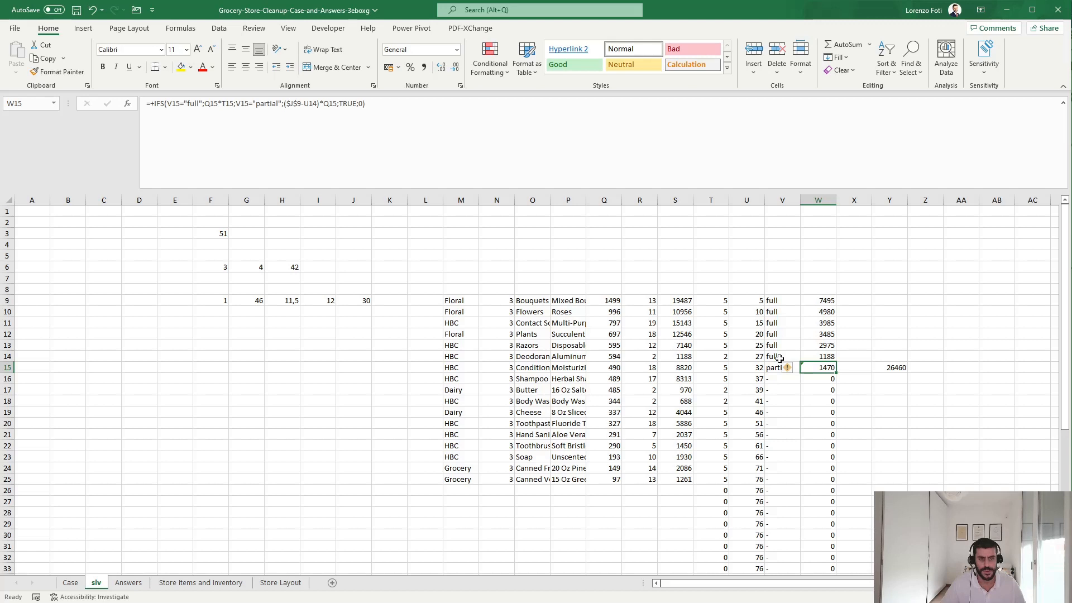
Copy the corrected W15 value formula over the whole W9:W53 range.
key("ctrl+c")
key("ctrl+Up")
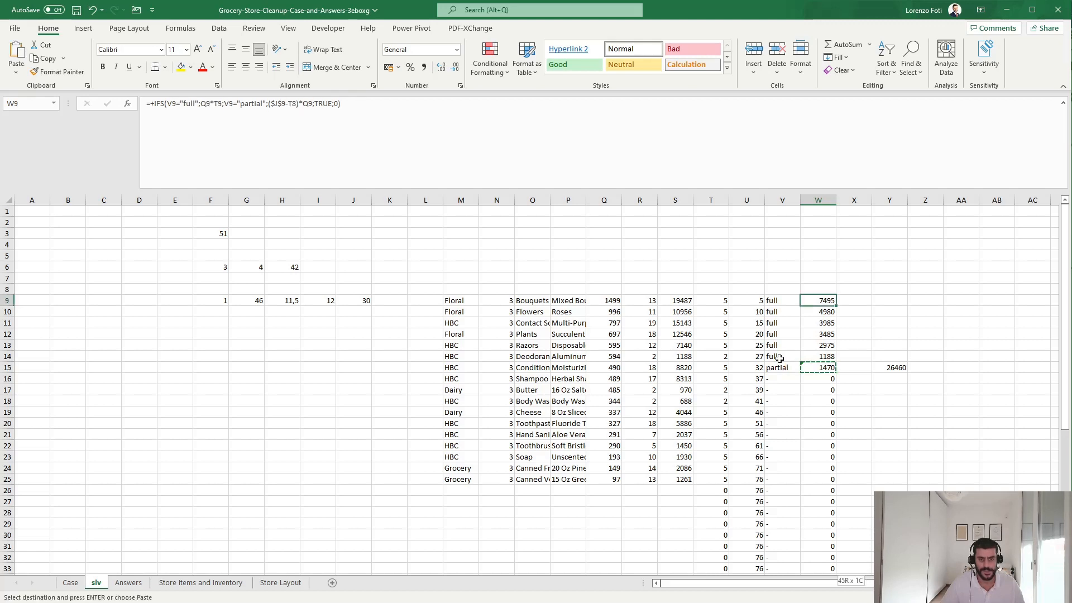
key("ctrl+shift+Down")
key("Return")
Clear the check calculation in Y15 beside the partial item's row.
key("Down")
key("Down")
key("Down")
key("Down")
key("Down")
key("Down")
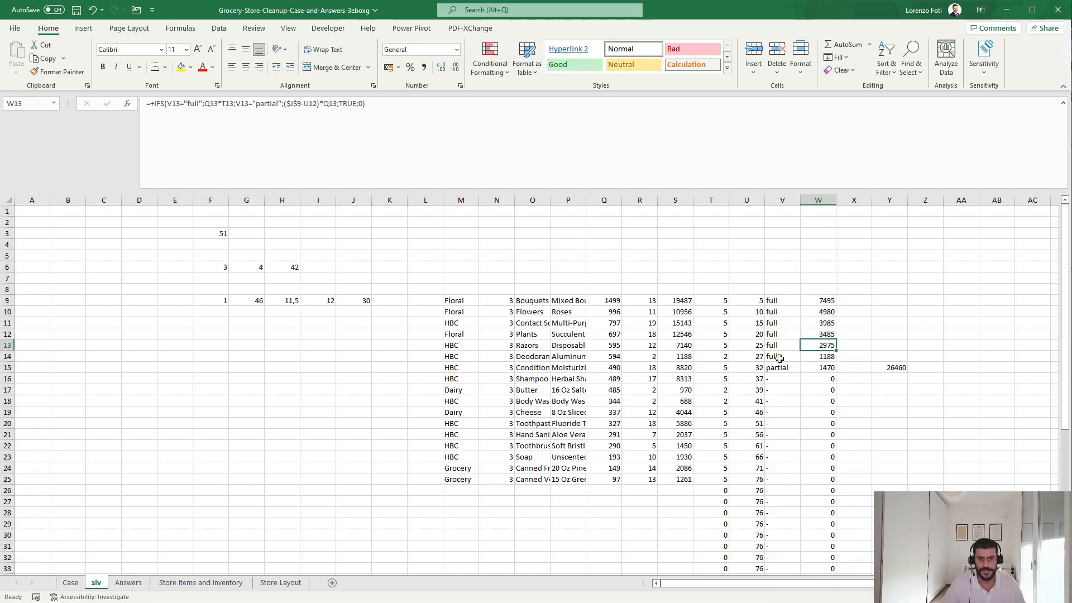
key("Right")
key("Right")
key("Delete")
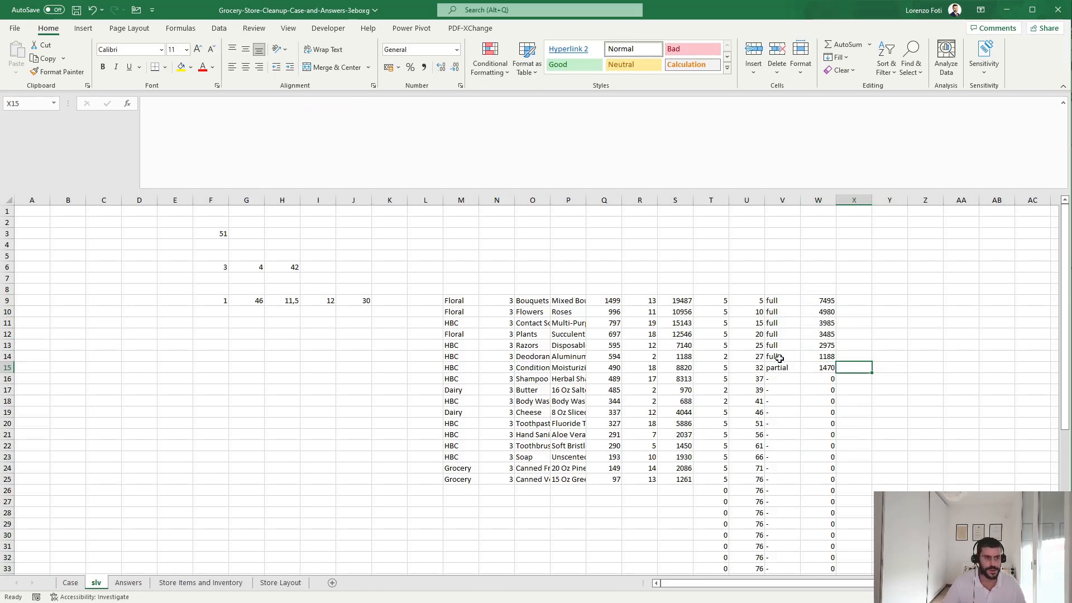
Set the game identifier in F3 to Example4.
left_click(201, 233)
type("Example4")
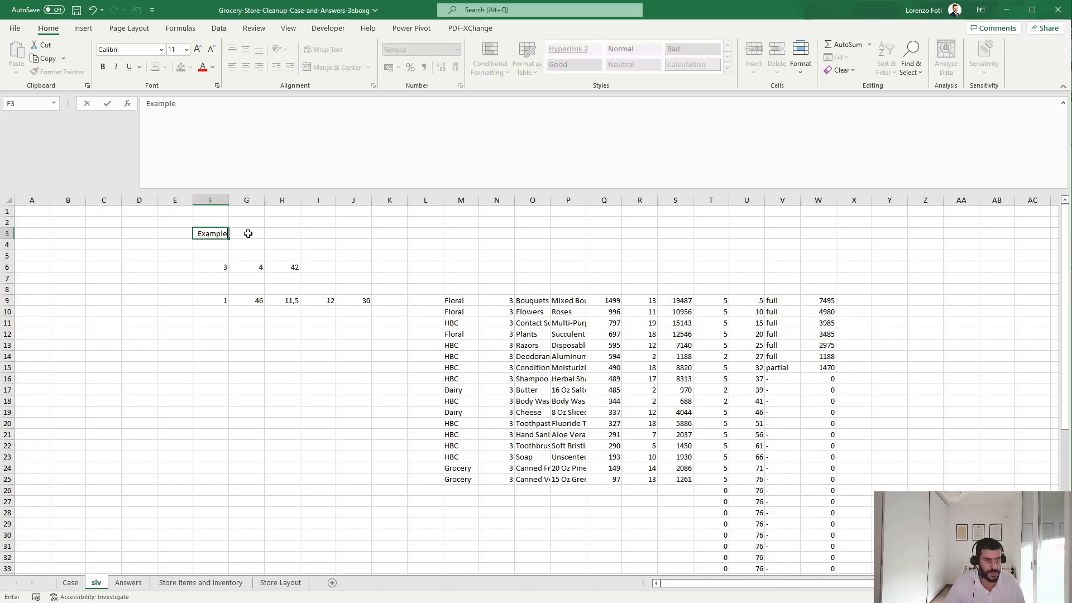
key("Return")
Sum W9:W53 in W6 and compare the total with the Example4 answer on the Case sheet.
left_click(824, 268)
type("+sum(")
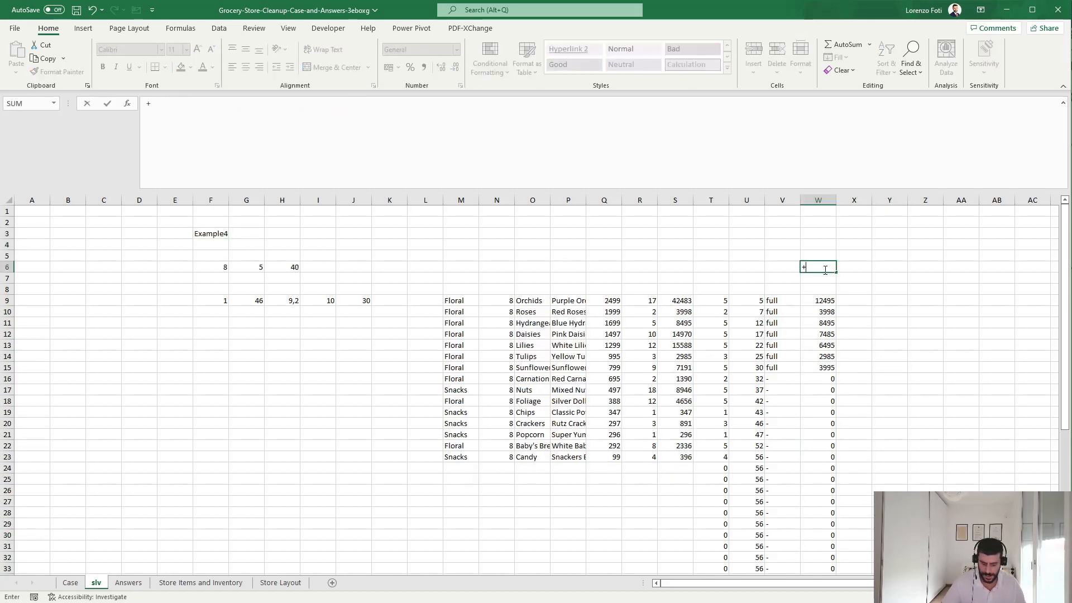
key("Down")
key("Down")
key("Down")
key("ctrl+shift+Down")
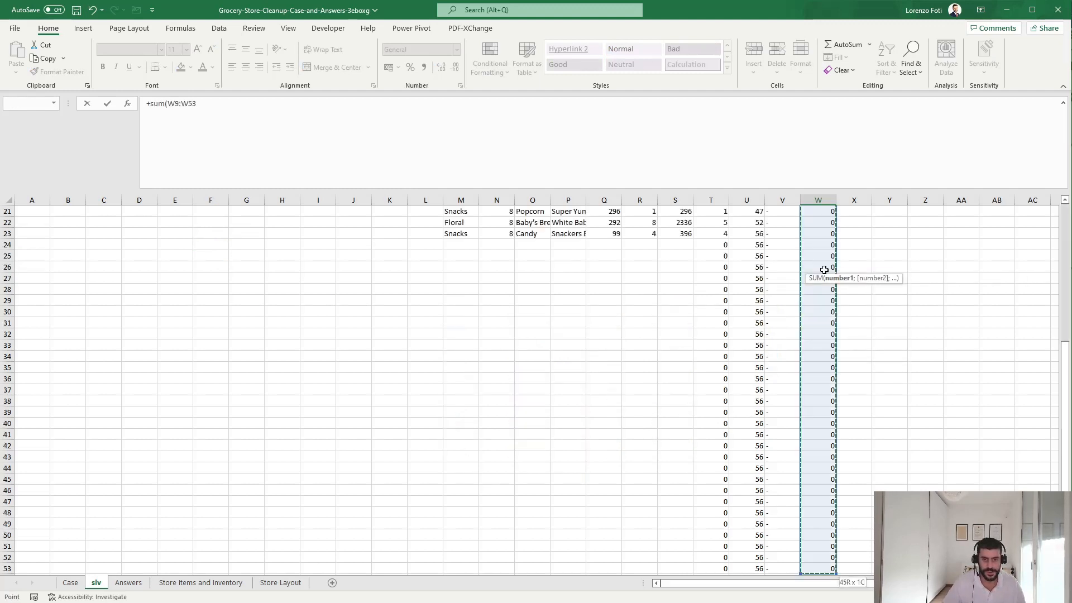
key("Return")
key("Up")
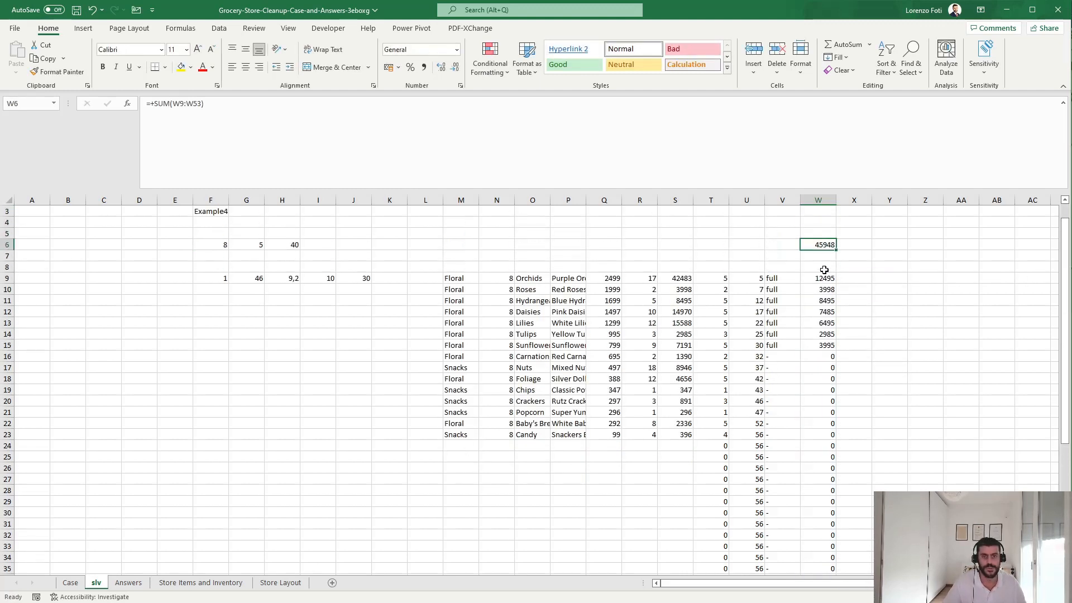
left_click(71, 584)
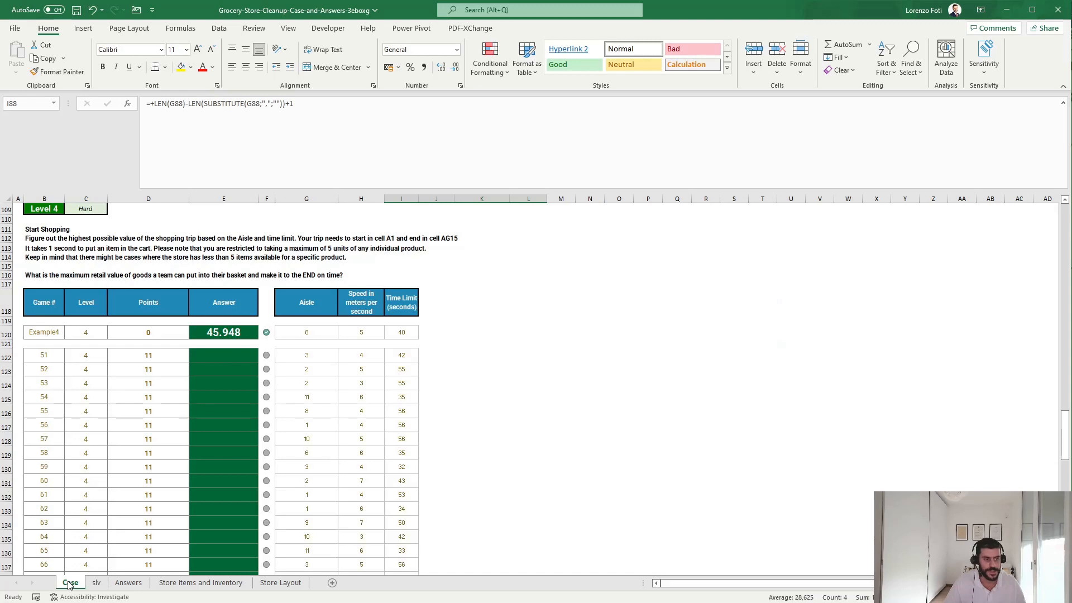
left_click(90, 583)
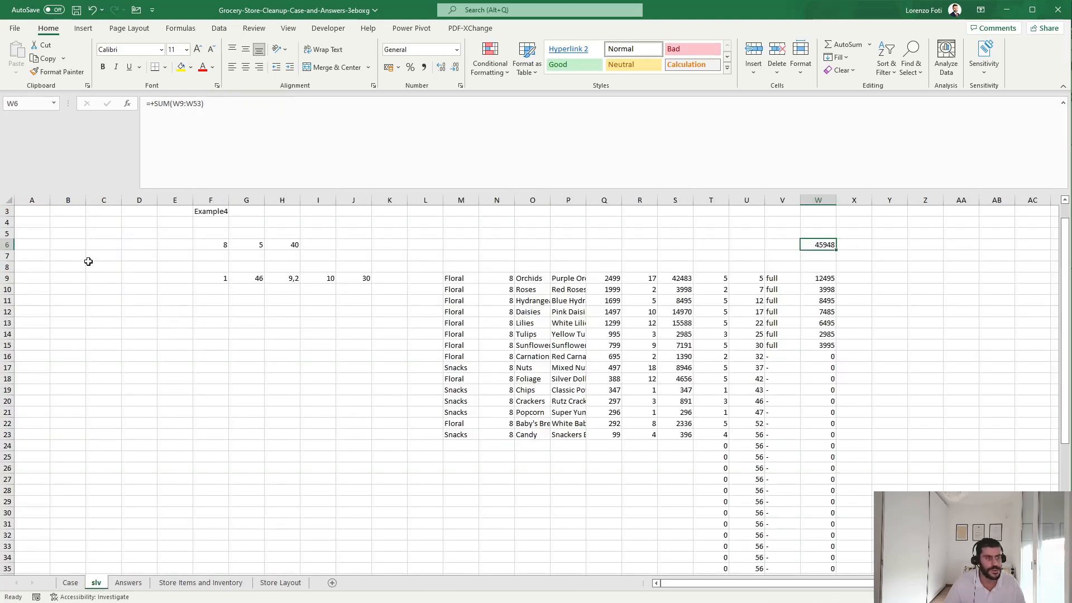
Generate the game numbers 1 to 100 down from C8 of the slv sheet with SEQUENCE.
left_click(107, 265)
type("+seq")
key("Tab")
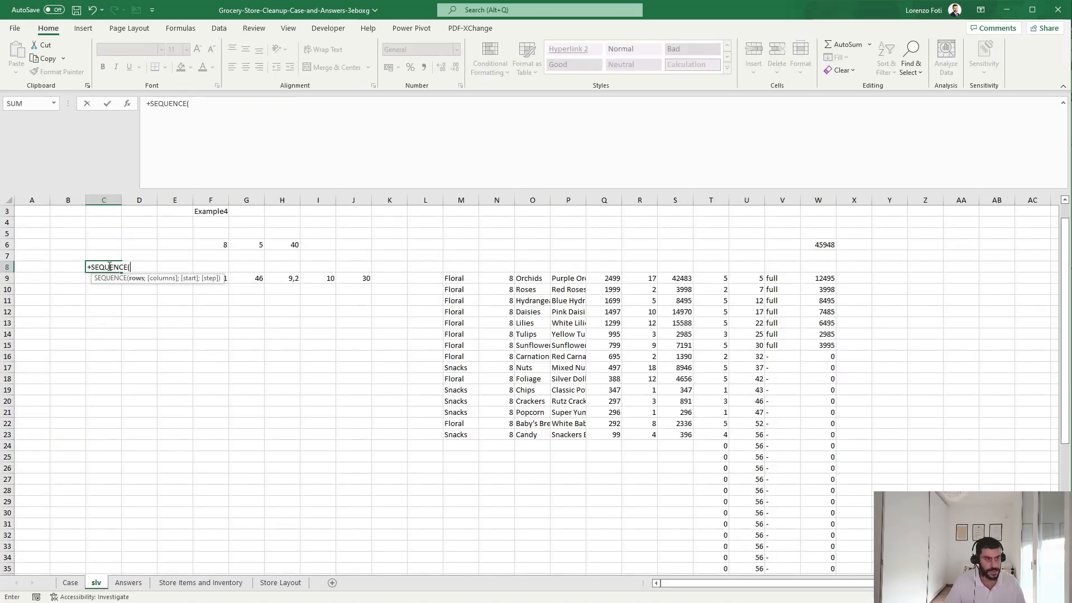
key("Return")
Link D7, the header cell beside the number sequence, to the total value in W6.
key("Up")
key("Up")
key("Right")
type("+")
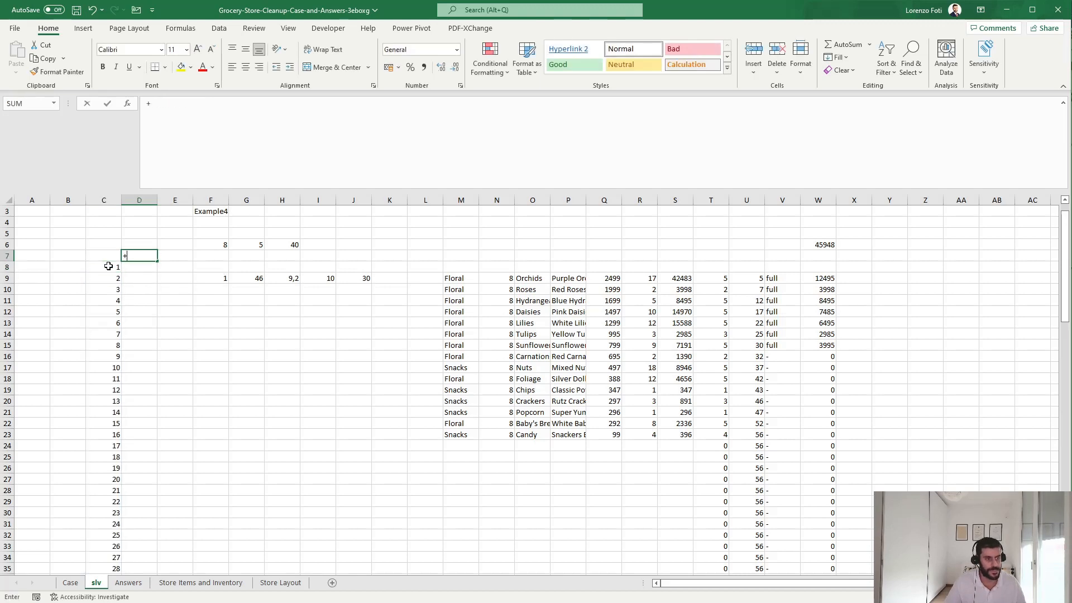
key("Right")
key("Right")
key("Right")
key("Right")
key("Right")
key("Right")
key("Right")
key("Right")
key("Right")
key("Right")
key("Right")
key("Right")
key("Right")
key("Right")
key("Right")
key("Right")
key("Right")
key("Right")
key("Right")
key("Right")
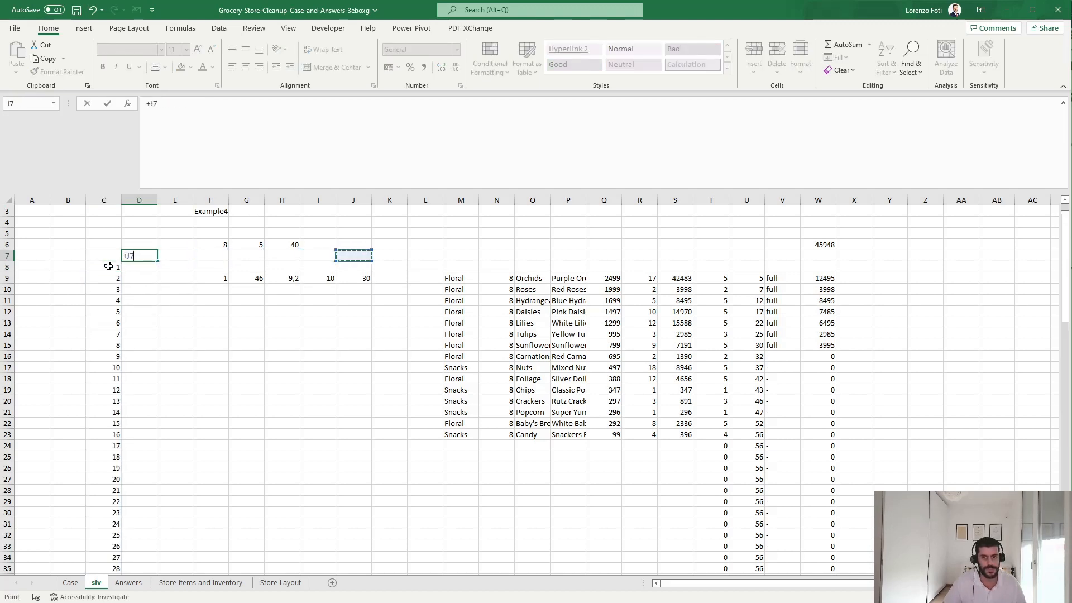
key("Up")
key("Left")
key("Return")
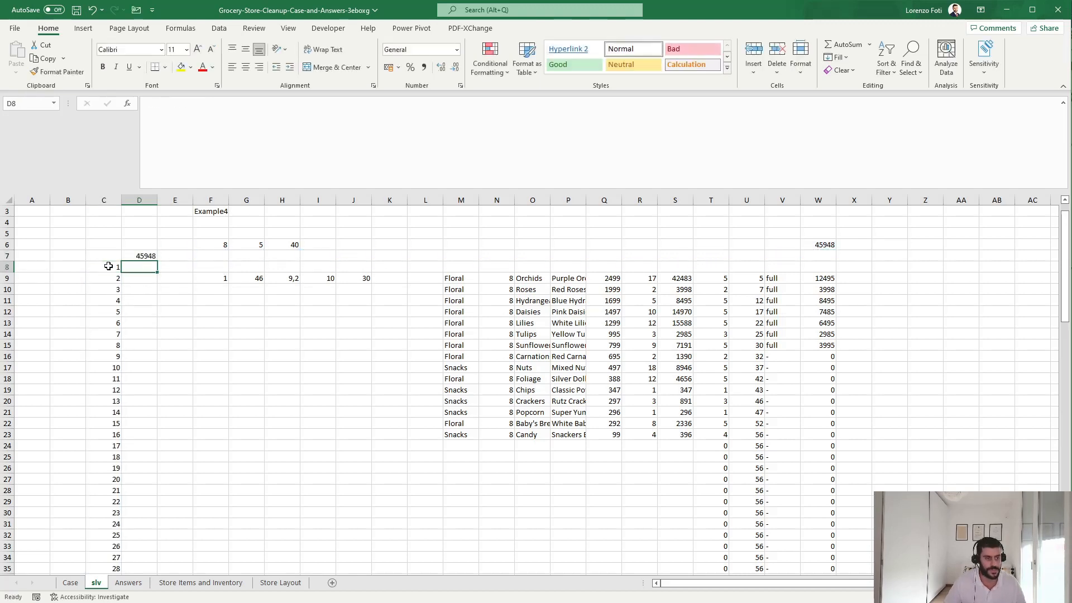
Create a one-variable data table over C7:D107 using F3 as the column input cell.
key("Up")
key("Left")
key("shift+Right")
key("ctrl+shift+Down")
key("alt+a")
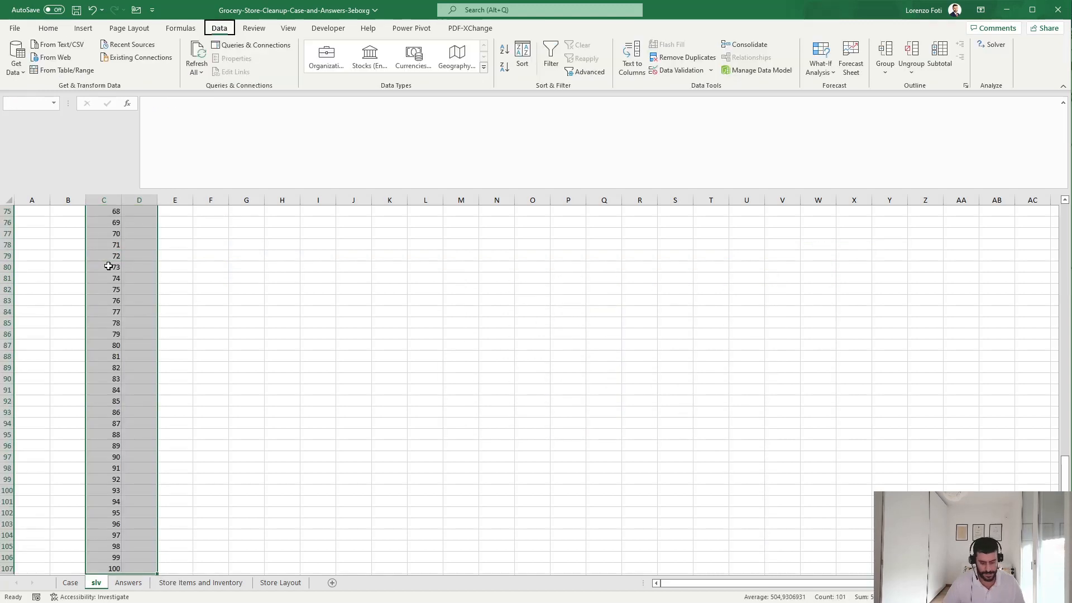
key("w")
key("t")
key("Tab")
left_click(223, 235)
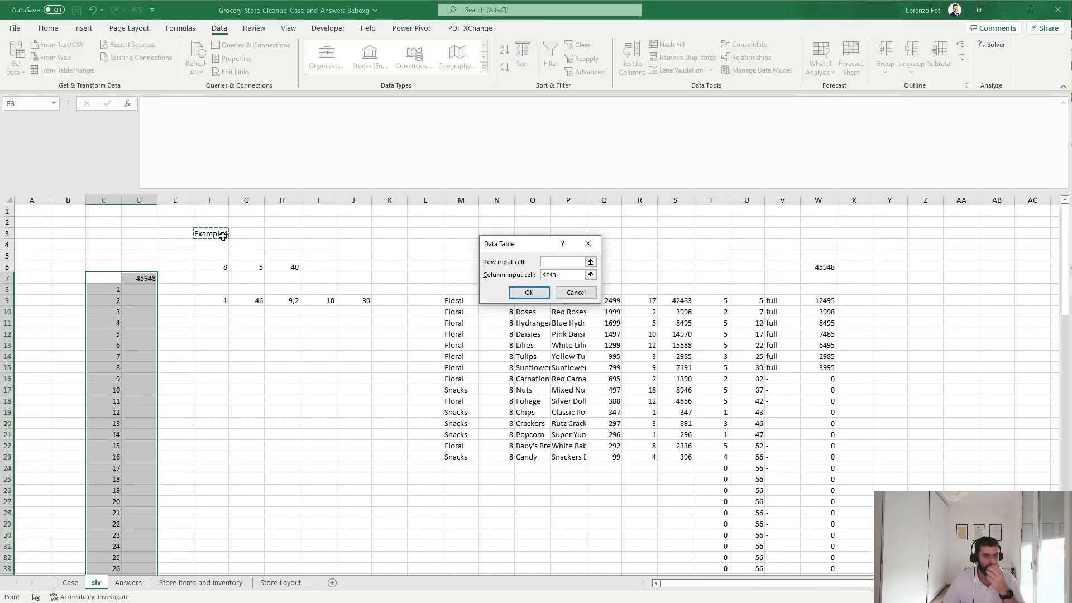
key("Return")
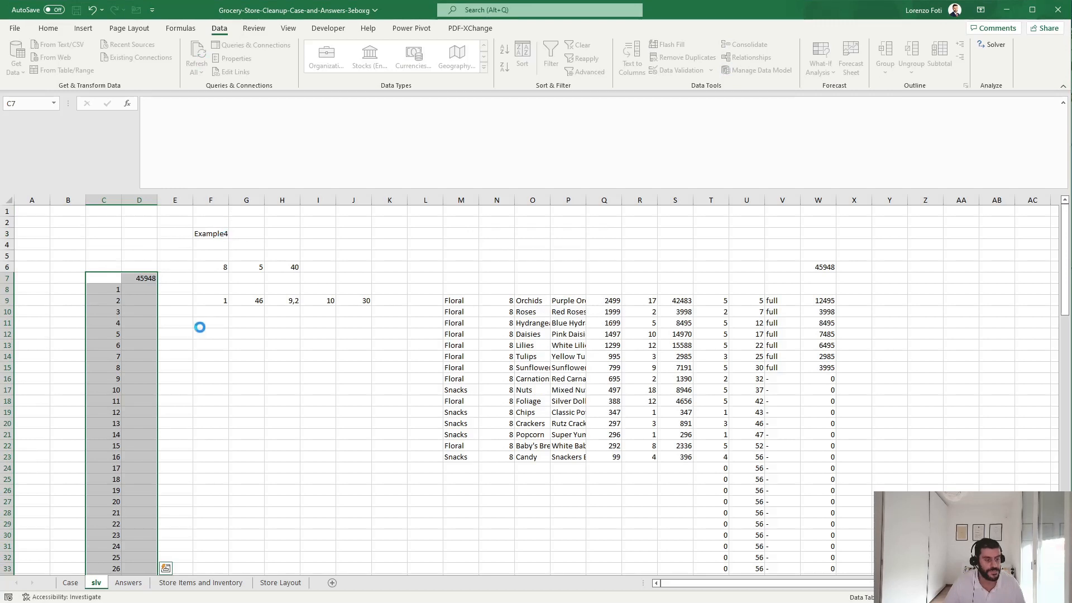
Copy the data table results for games 51 to 70 and paste them as values into the Level 4 answers from E122 on the Case sheet.
scroll(187, 355, "down", 16)
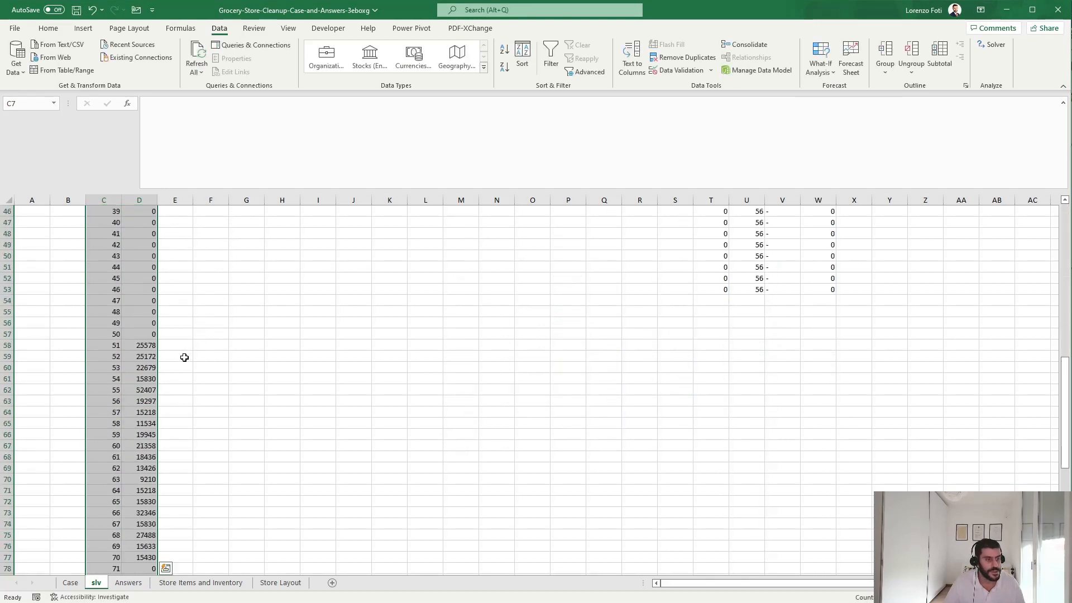
left_click_drag(148, 312, 147, 525)
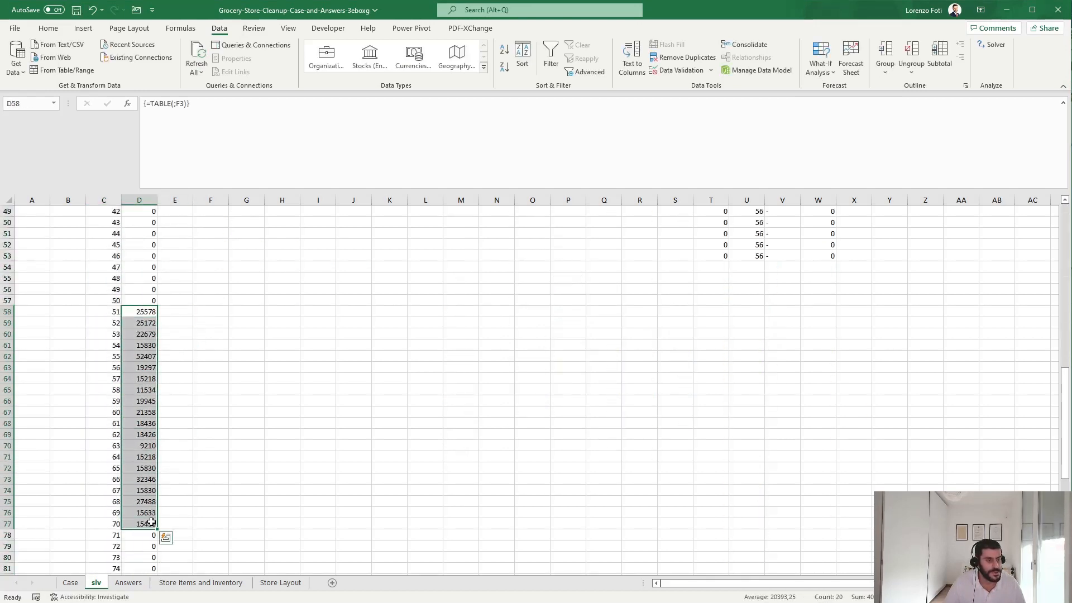
key("ctrl+c")
left_click(71, 583)
left_click(233, 355)
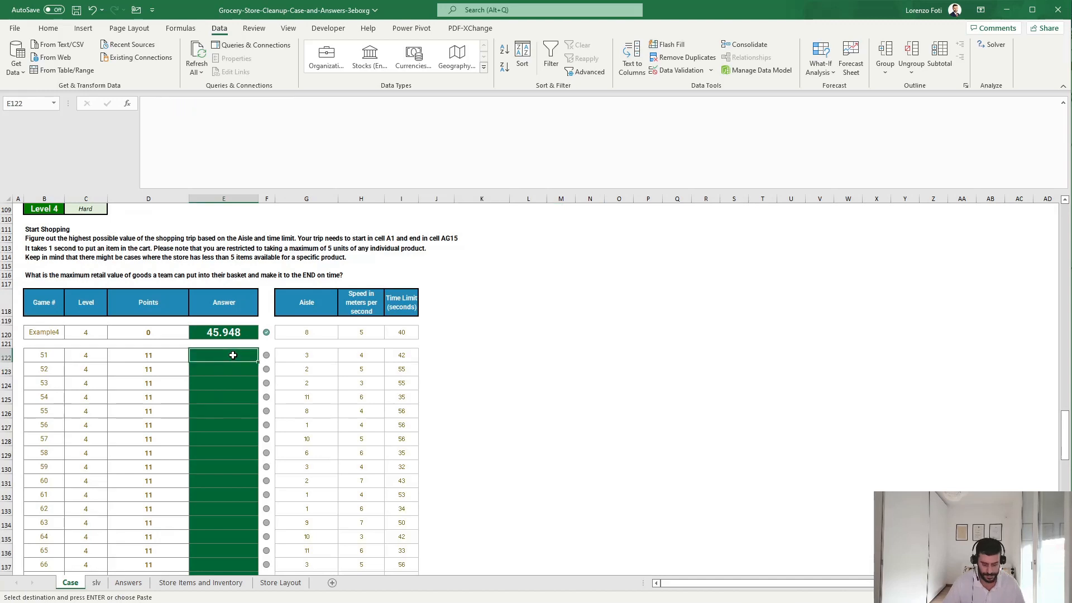
key("alt+h")
key("v")
key("v")
scroll(229, 461, "down", 4)
scroll(230, 461, "up", 4)
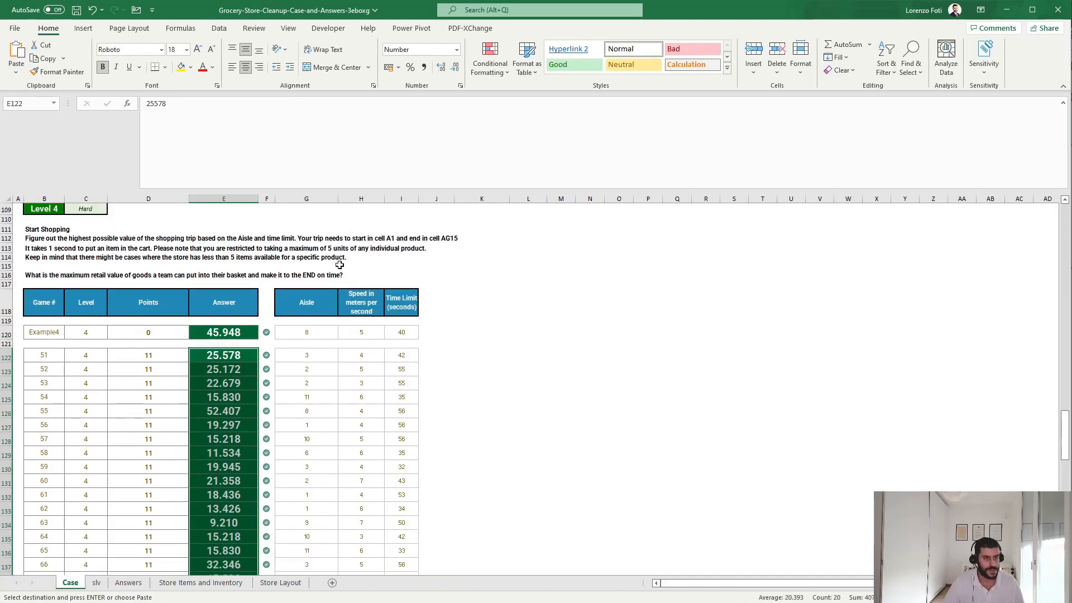
Collapse the enlarged formula bar to a single line.
left_click(391, 187)
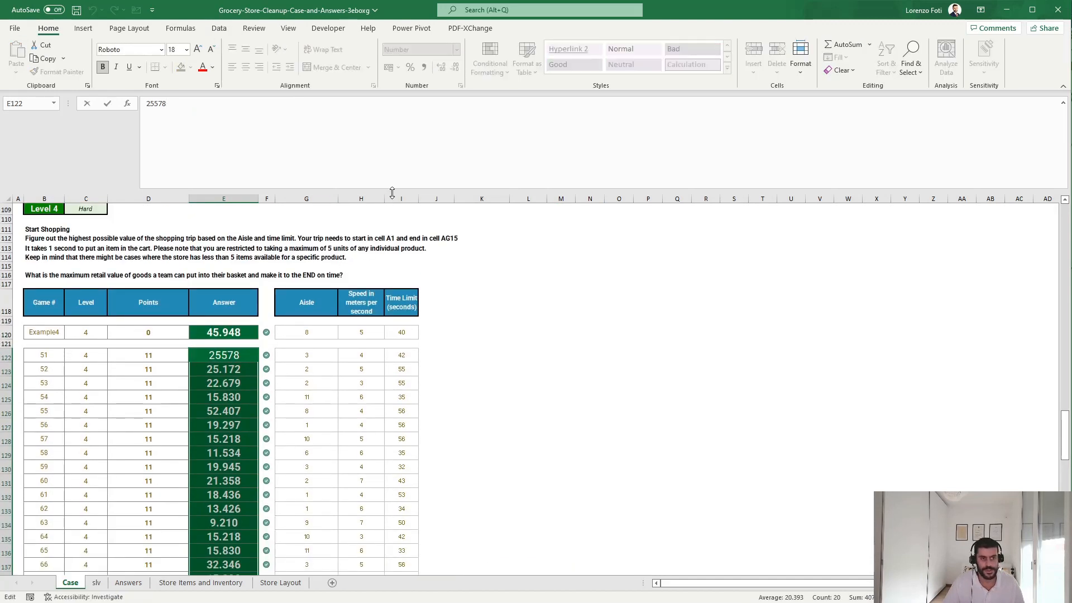
left_click_drag(392, 192, 414, 13)
left_click(556, 254)
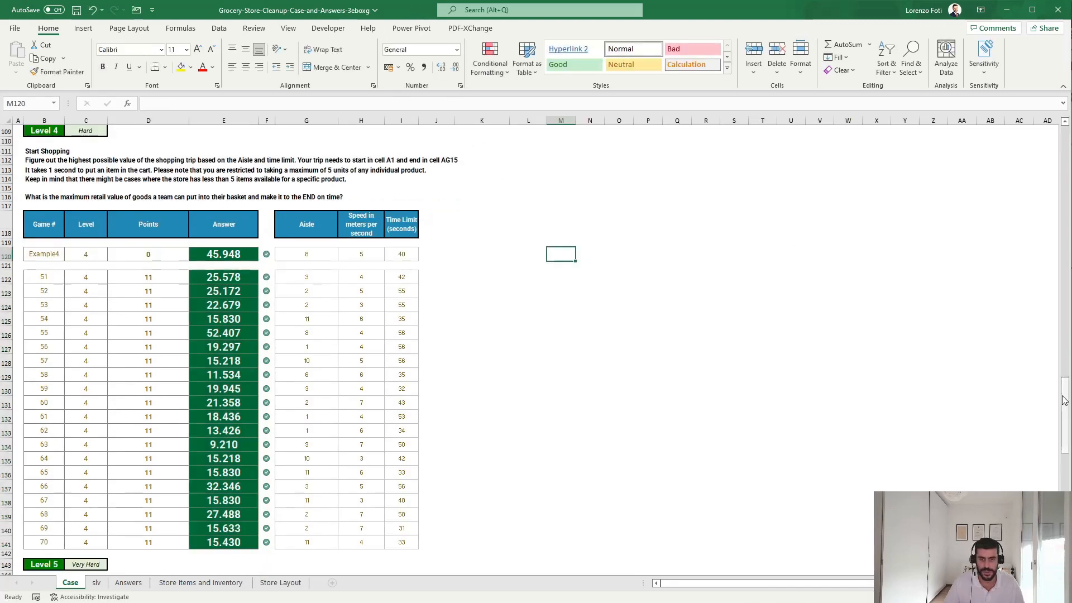
Review the bonus questions near the start of the Case sheet and select the Bonus 1 answer cell.
left_click_drag(1065, 416, 1064, 126)
left_click(646, 454)
scroll(628, 472, "down", 3)
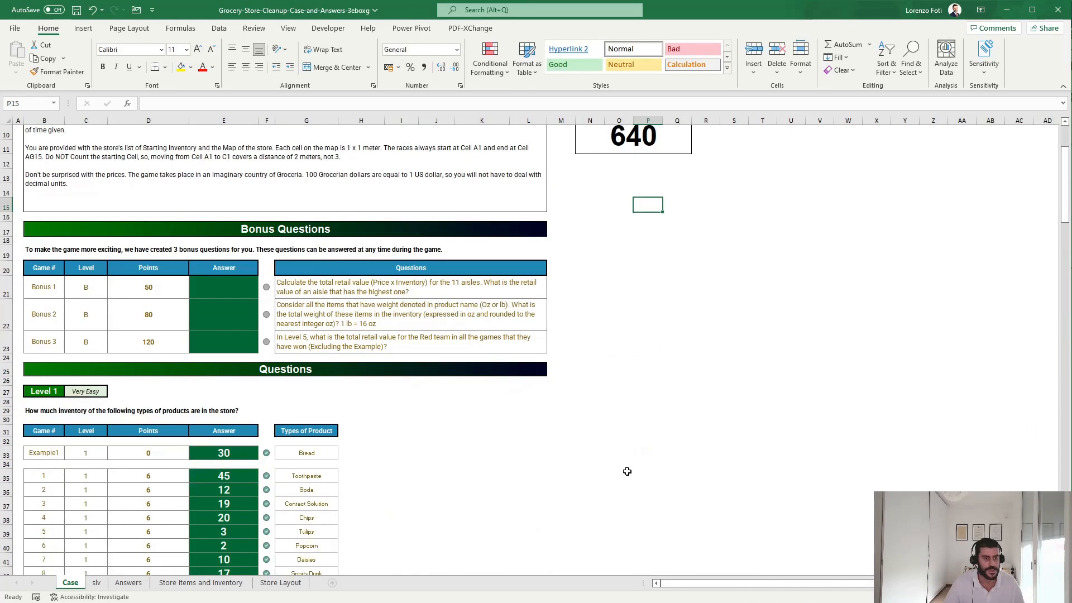
scroll(627, 471, "up", 1)
left_click_drag(223, 329, 229, 364)
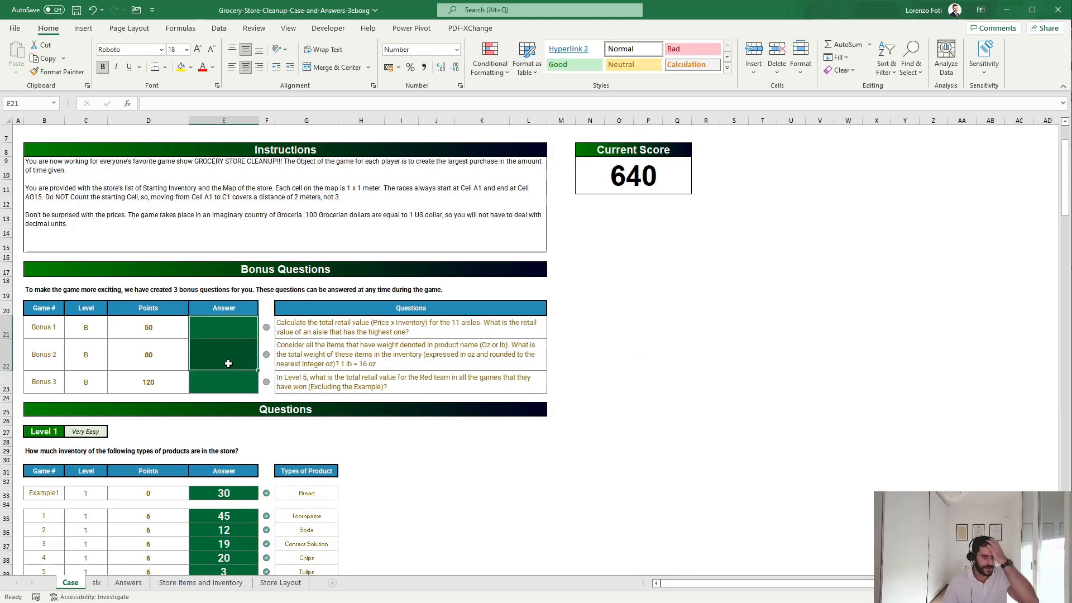
left_click(223, 333)
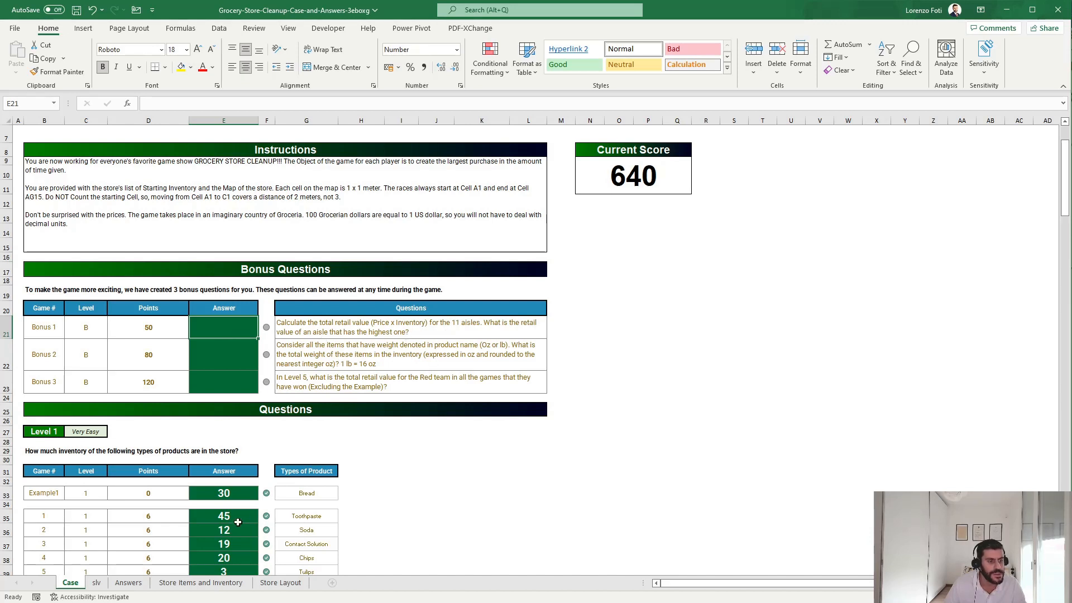
List the aisle numbers 1 to 11 from L2 on the Store Items and Inventory sheet with SEQUENCE(11).
left_click(234, 589)
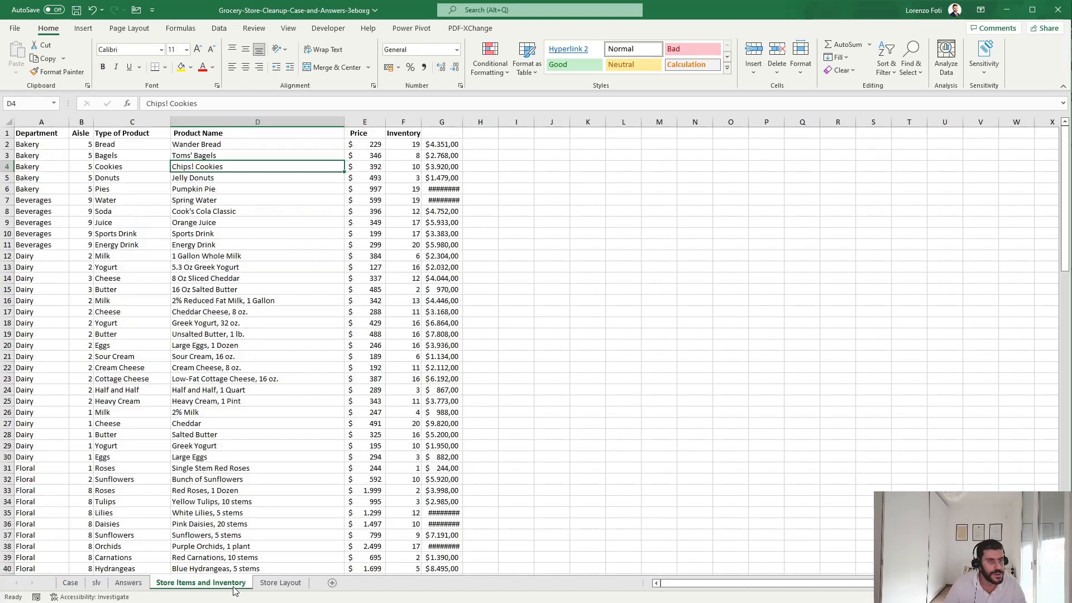
left_click(624, 144)
type("+se")
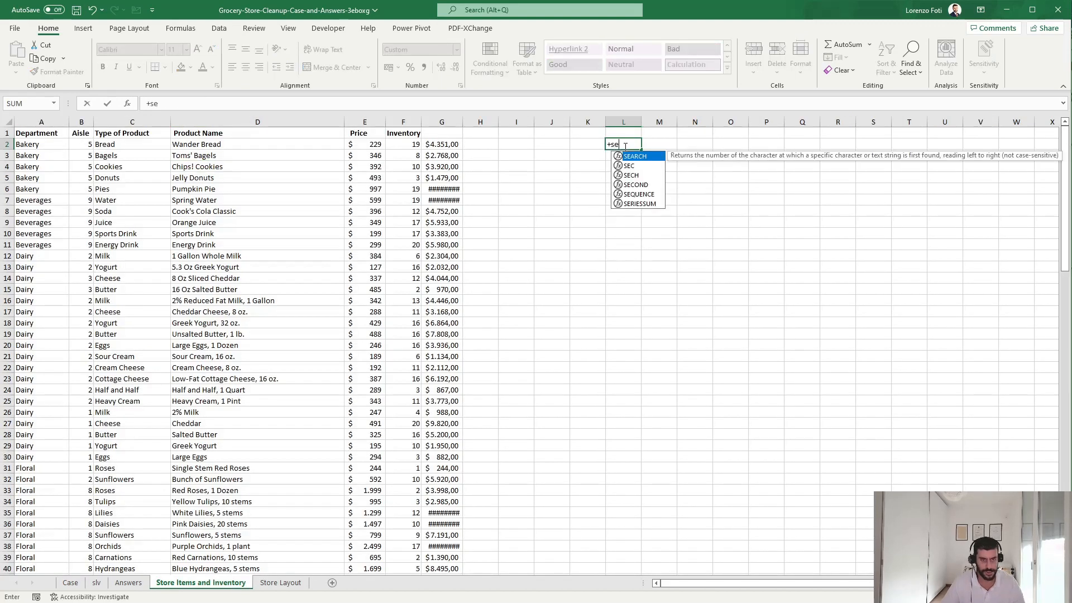
type("q")
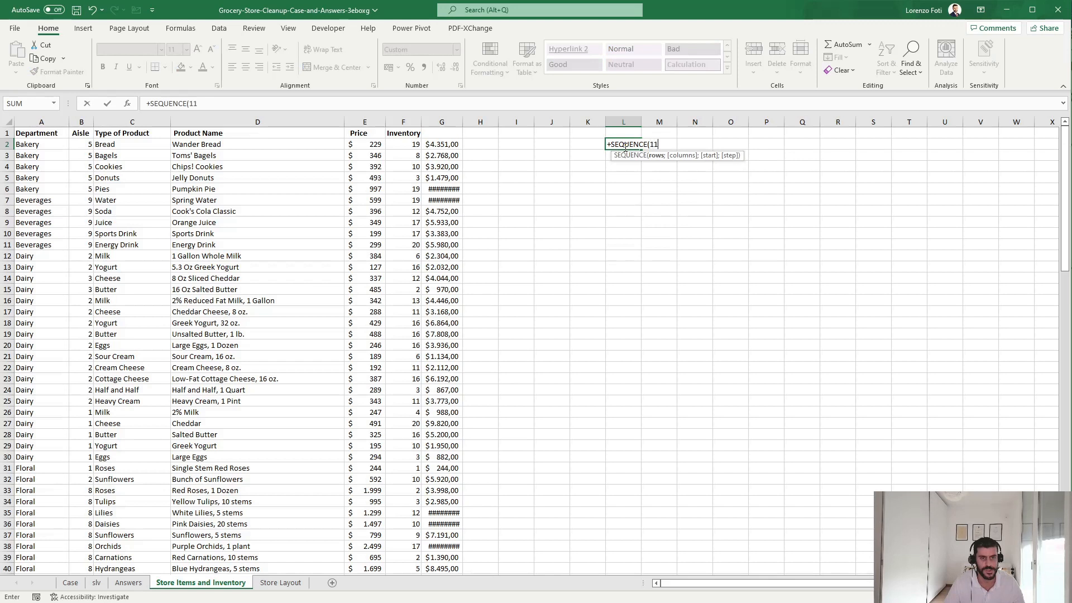
type(")")
key("Return")
Enter a SUMIFS in M2 that totals column G where the aisle in column B matches L2.
key("Up")
key("Right")
type("+sumifs(")
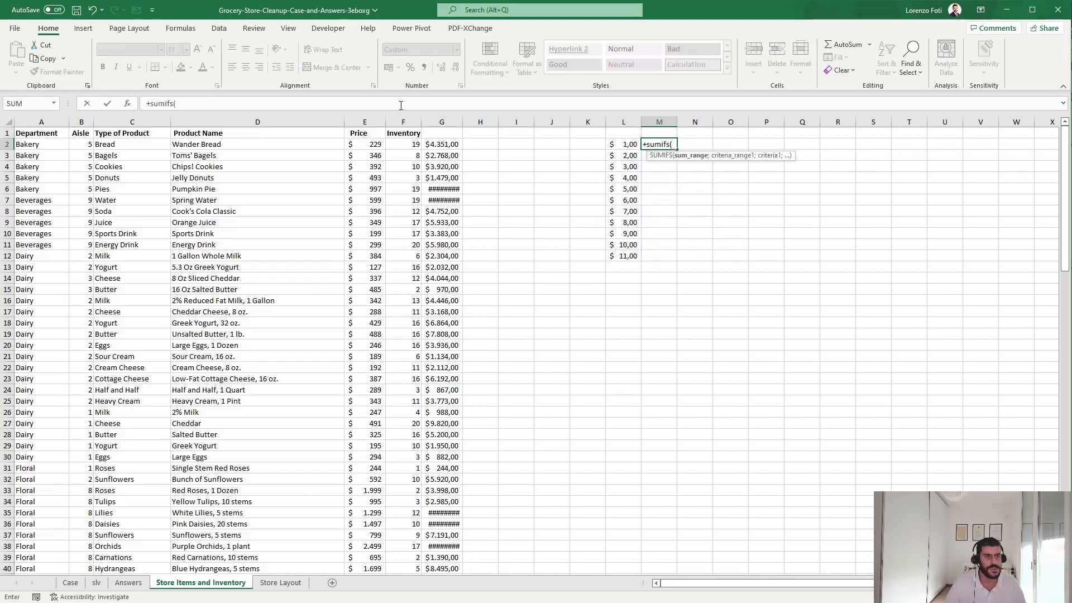
left_click(435, 121)
type(";")
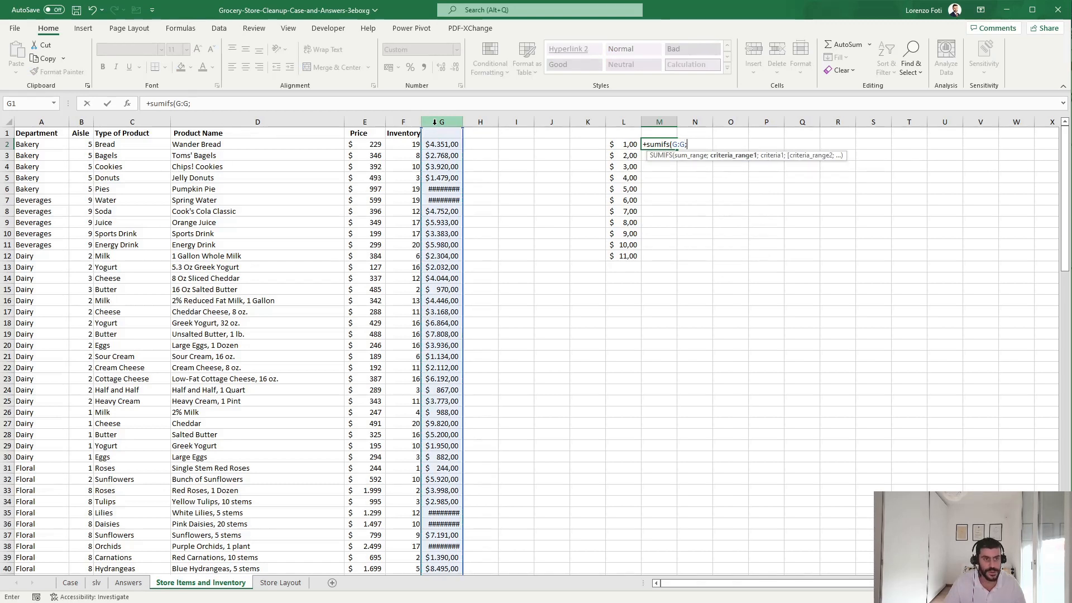
left_click(82, 118)
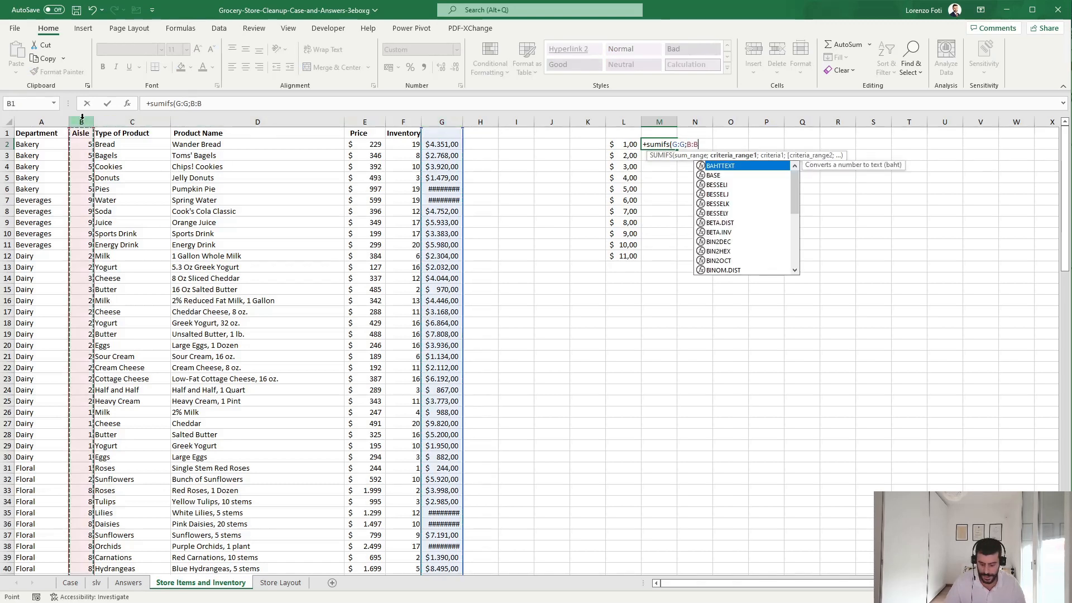
type(";")
key("Left")
key("Return")
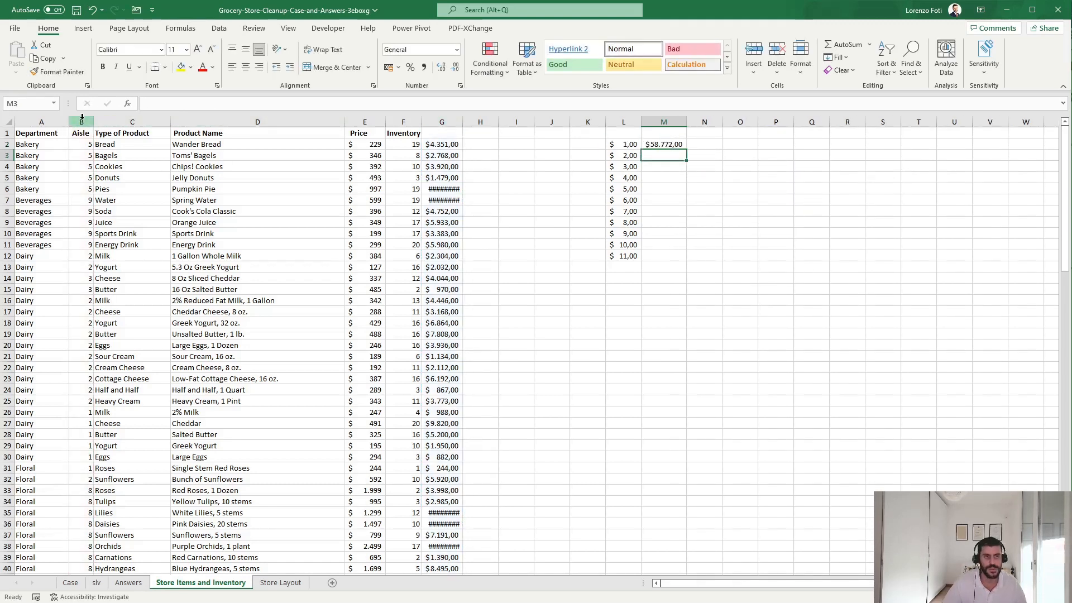
Copy the M2 aisle total formula down to M12 for all 11 aisles.
key("Up")
key("ctrl+c")
key("Left")
key("ctrl+Down")
key("Right")
key("ctrl+shift+Up")
key("ctrl+v")
key("Escape")
key("Down")
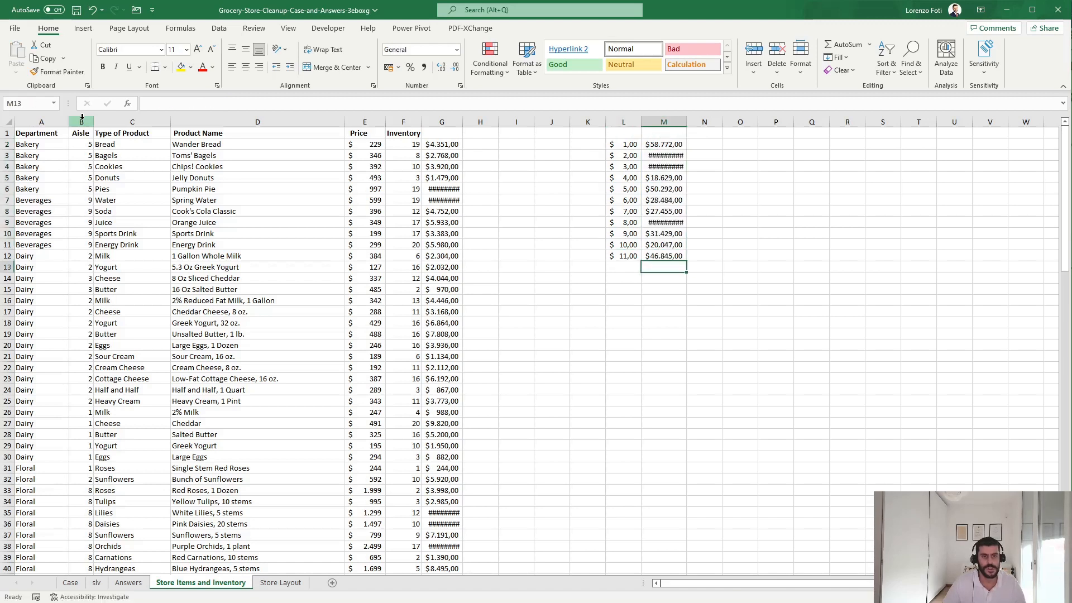
Enter a MAX formula in M15 that finds the highest aisle total in M2:M12.
key("Down")
type("+max(")
key("Up")
key("Up")
key("Up")
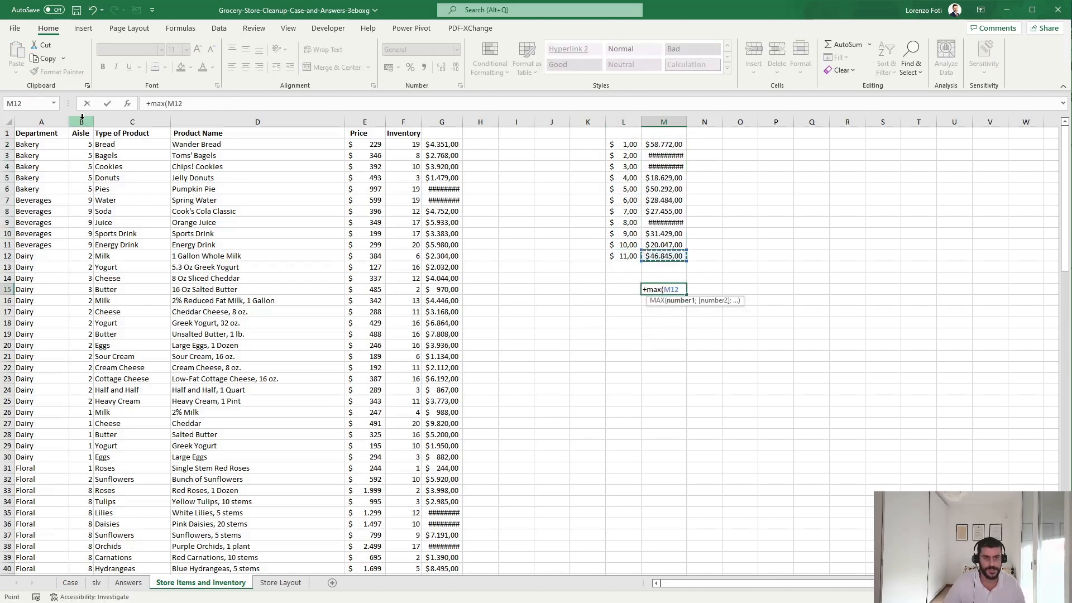
key("ctrl+shift+Up")
type("(+")
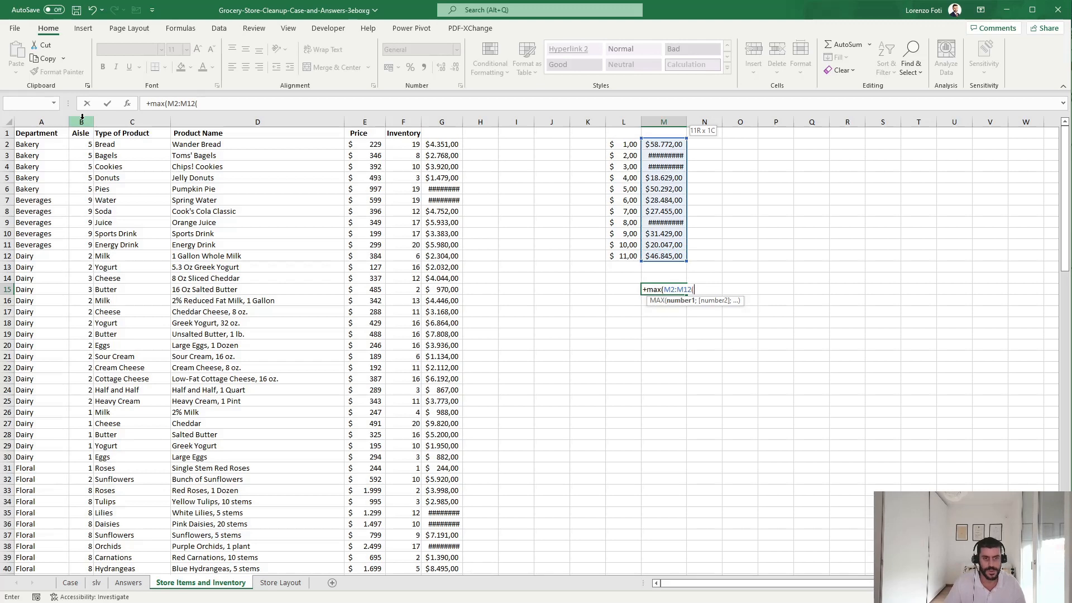
key("Return")
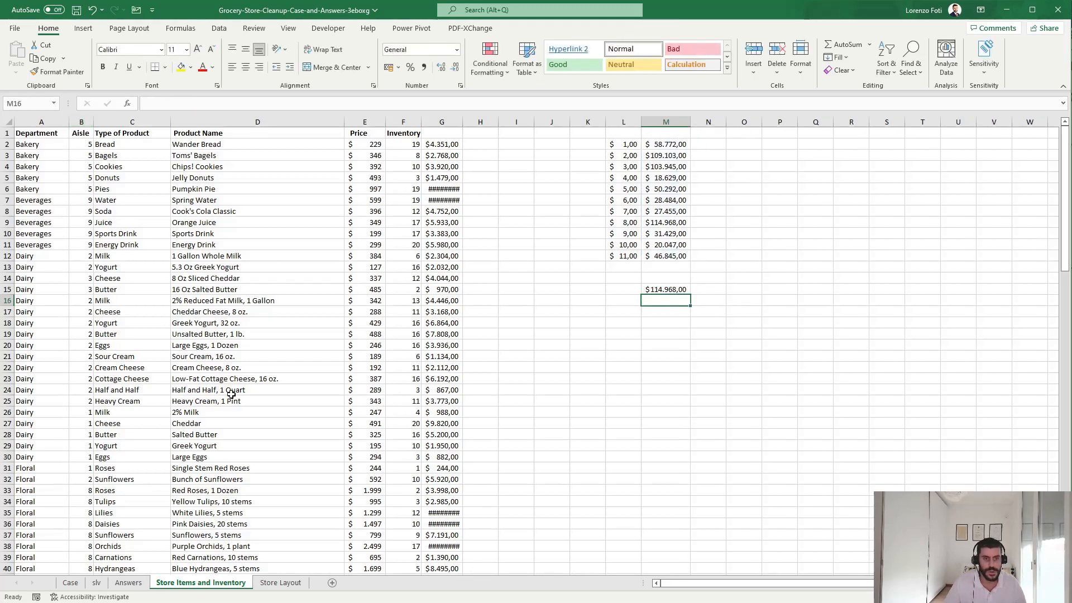
Enter 114.968 as the Bonus 1 answer in E21 on the Case sheet.
left_click(70, 583)
left_click(235, 329)
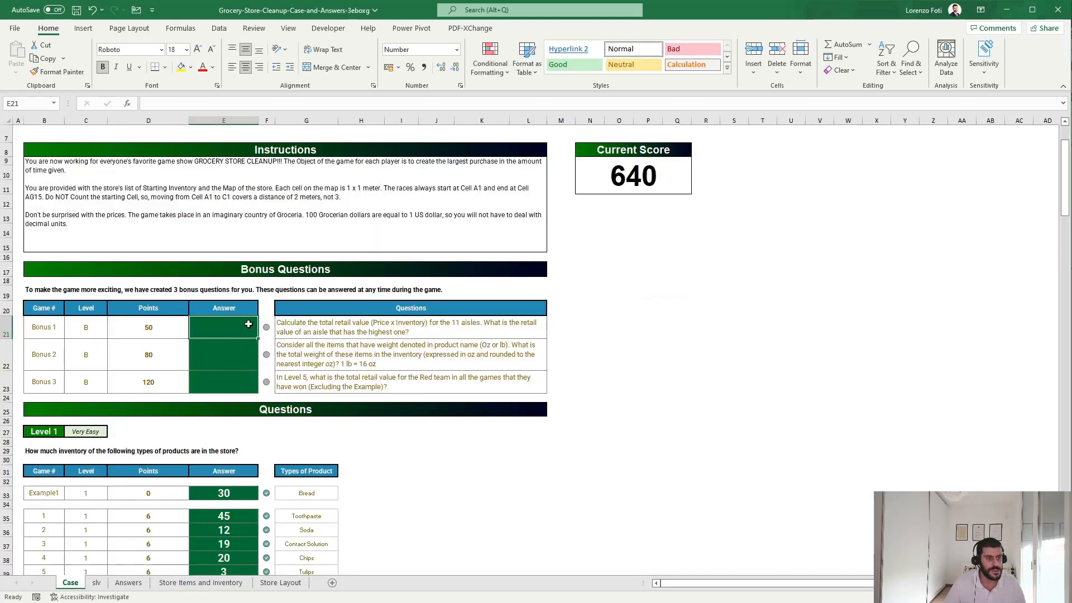
type("114+6")
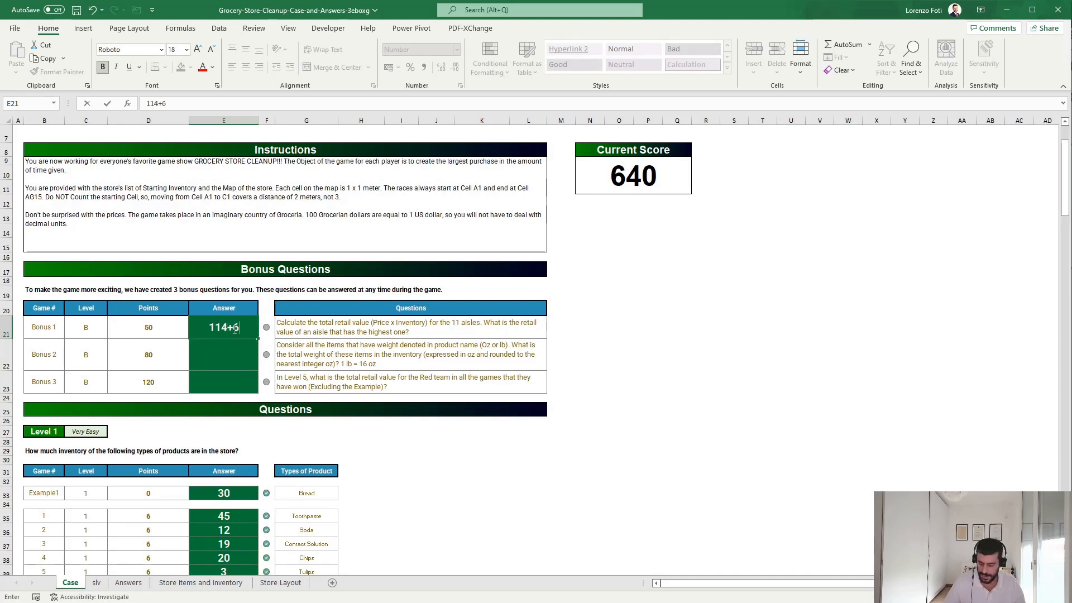
key("Escape")
type("11")
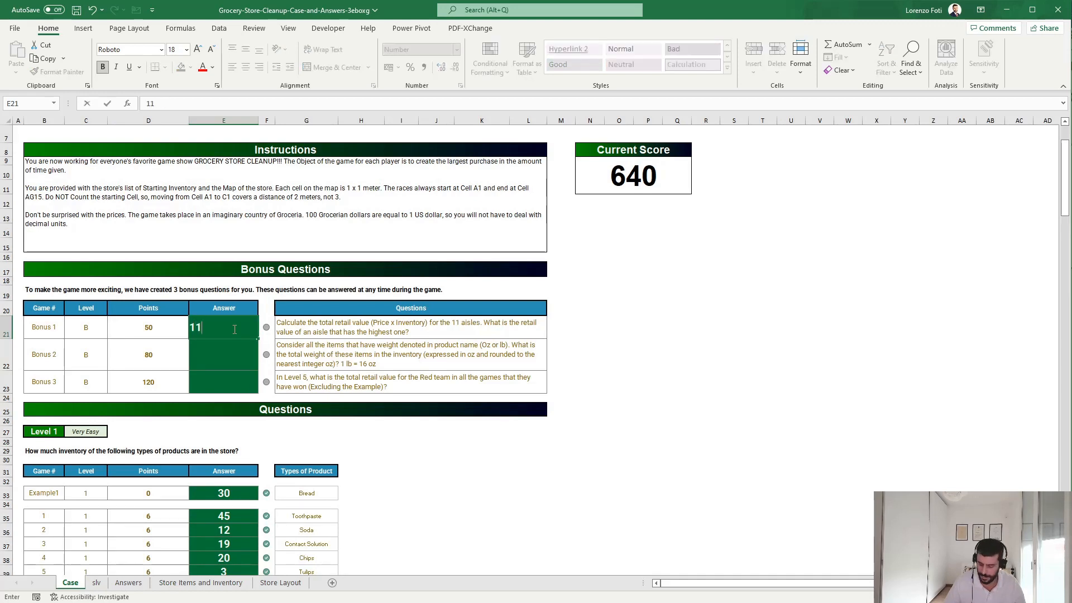
type("4.968")
key("Return")
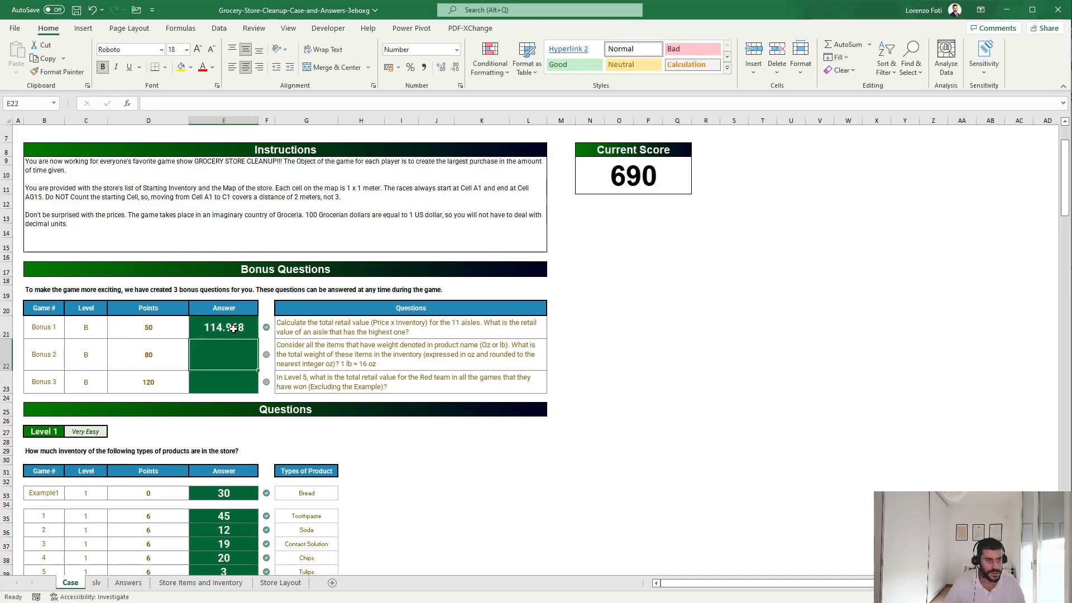
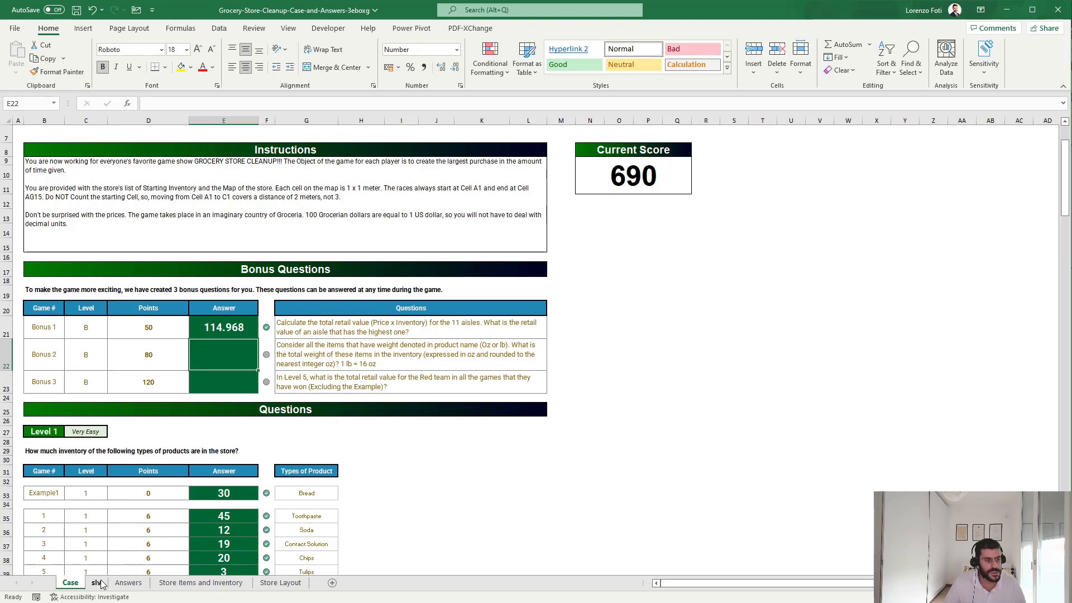
Insert four blank columns at column K on the Store Items and Inventory sheet, ahead of the aisle totals.
left_click(96, 583)
scroll(416, 291, "up", 8)
scroll(415, 293, "up", 8)
left_click(201, 583)
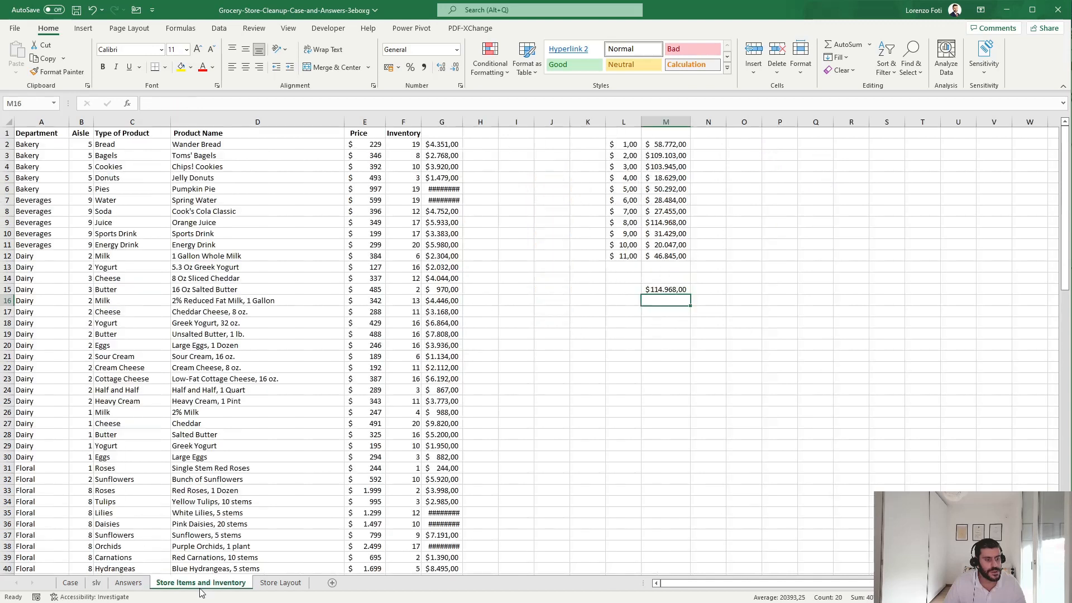
left_click(589, 123)
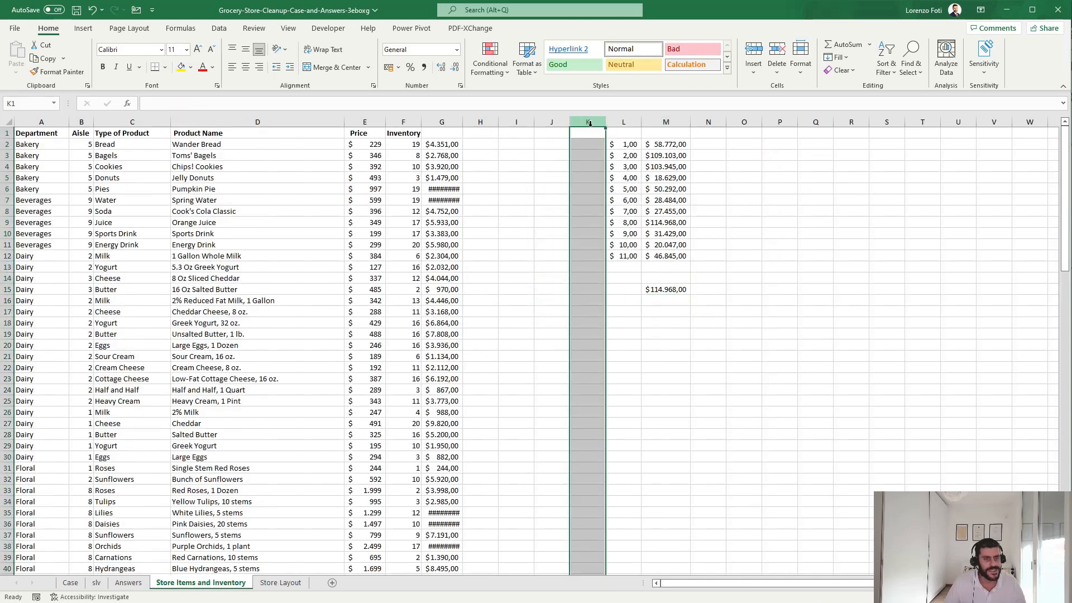
key("ctrl+plus")
key("ctrl+plus")
key("ctrl+plus")
key("ctrl+plus")
Turn on filtering for the header row of the store items list.
key("Left")
key("Left")
key("Left")
key("Left")
key("Left")
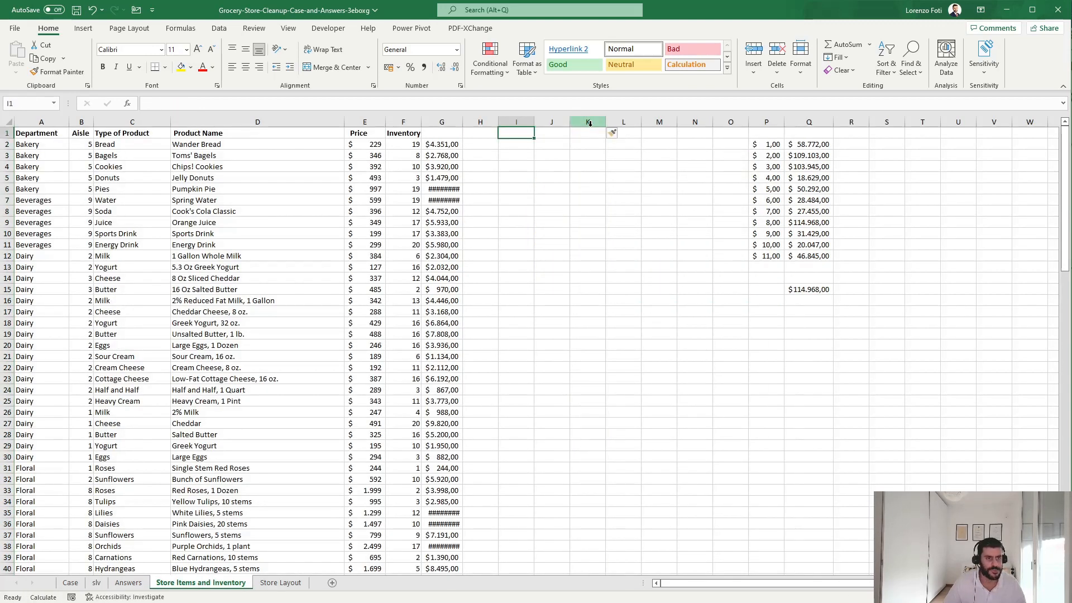
key("Left")
key("Left")
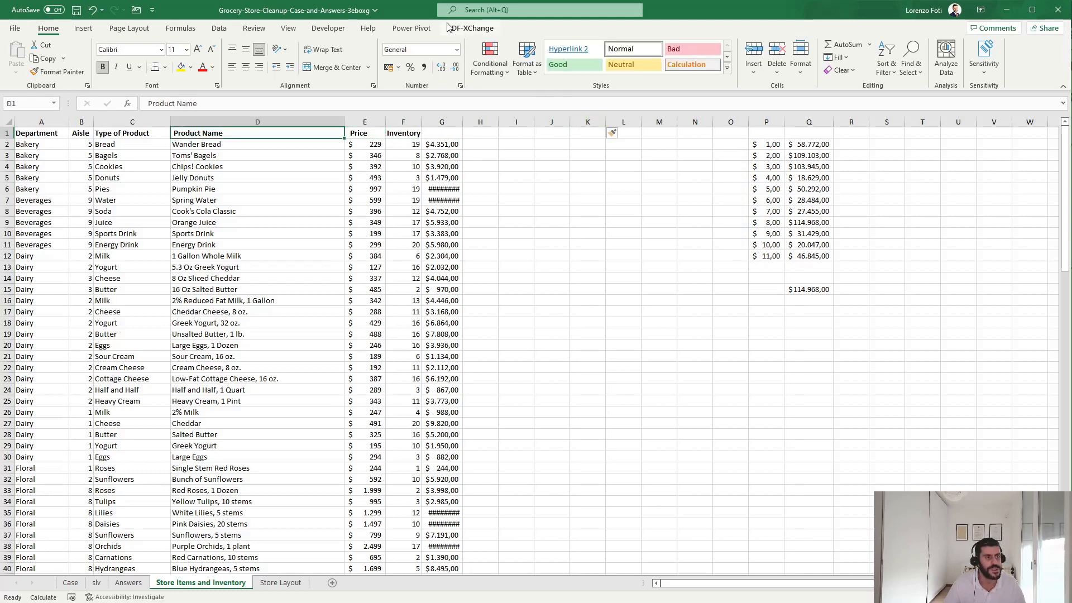
left_click(219, 28)
left_click(551, 56)
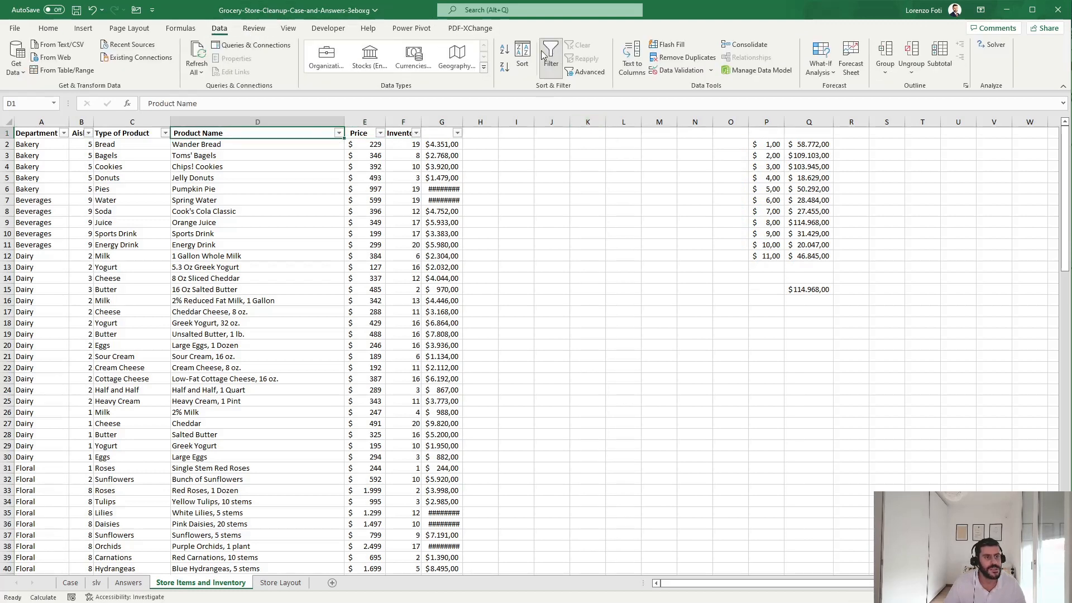
Filter the Product Name column to items containing "oz".
key("Down")
key("Down")
key("Down")
left_click(324, 129)
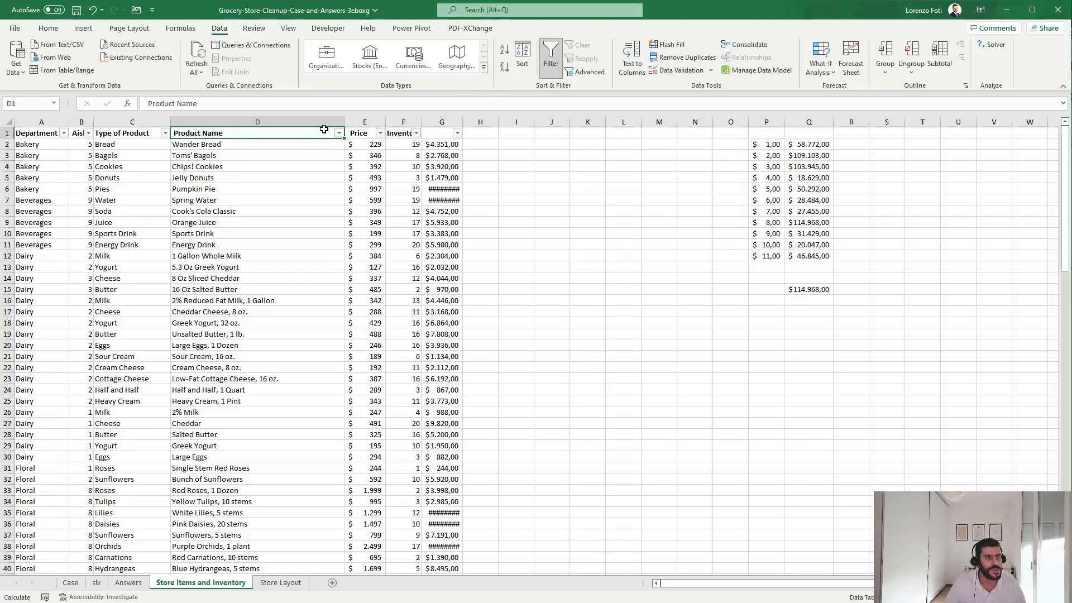
left_click(339, 130)
left_click(277, 251)
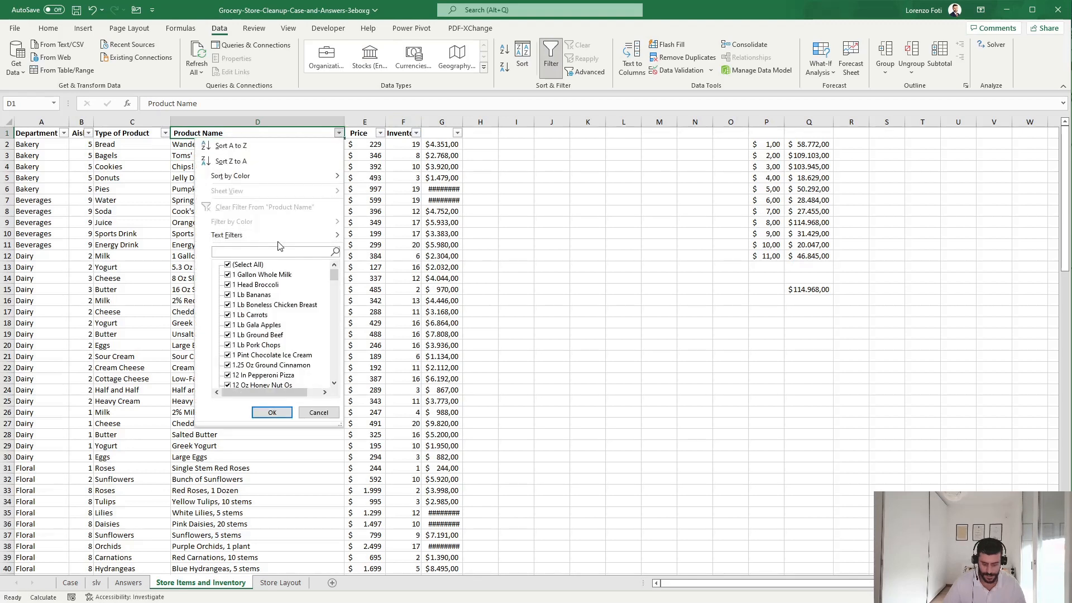
type("oz")
key("Return")
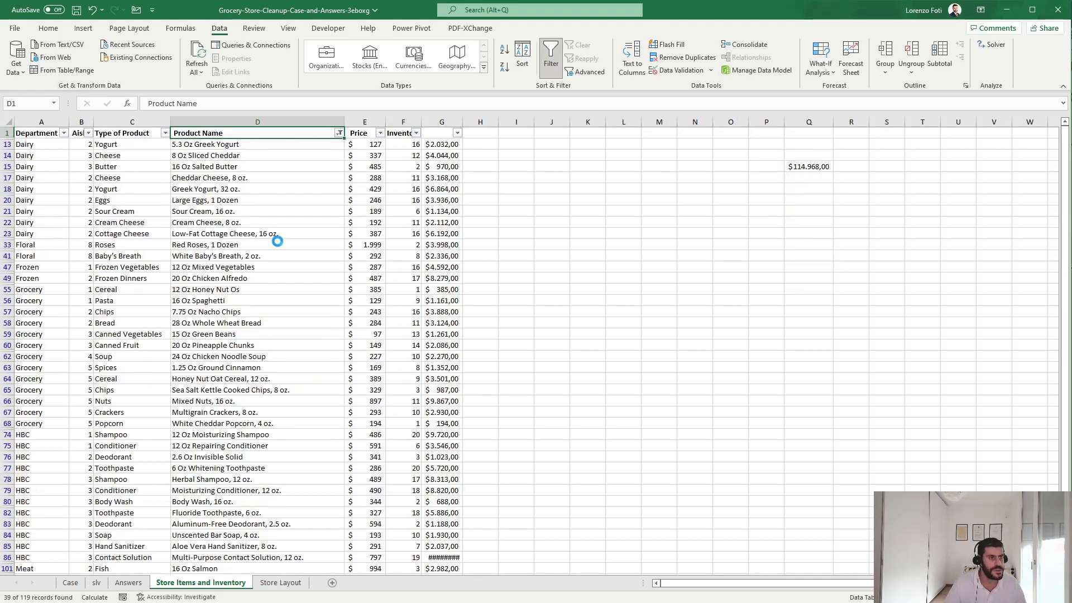
Enter the ounce weights 5,3, 8, 16, 8 and 32 in column H for the visible rows 13 to 18.
left_click(261, 256)
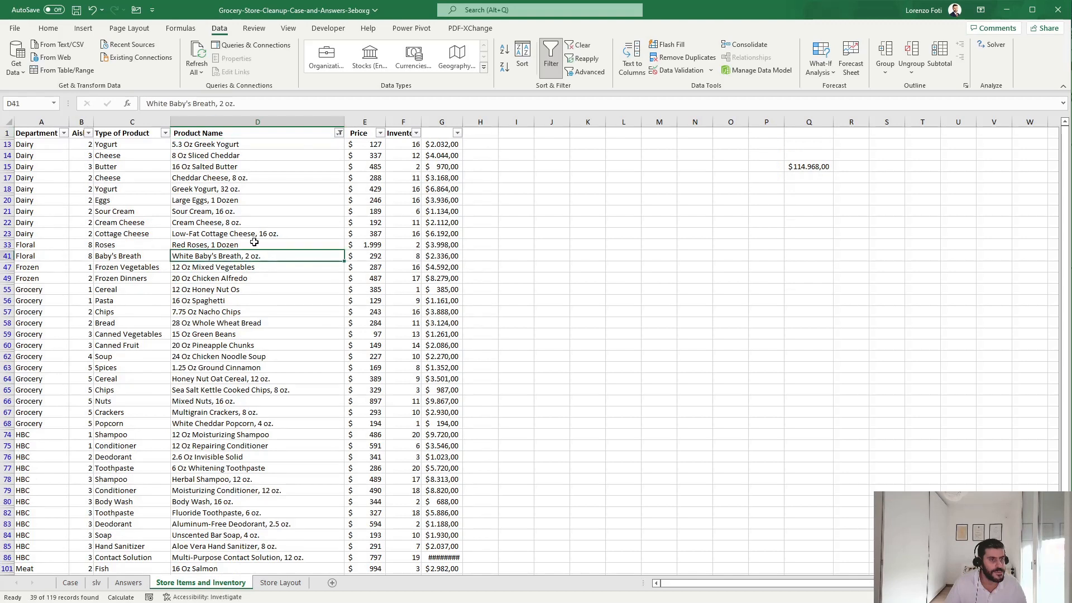
scroll(208, 158, "down", 3)
scroll(209, 158, "up", 3)
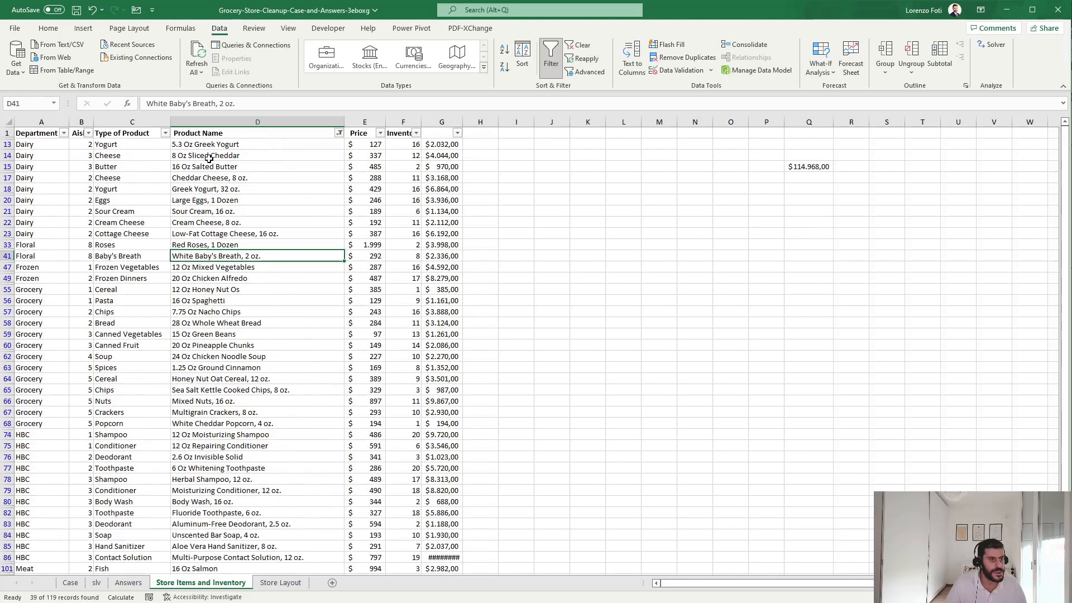
left_click(495, 145)
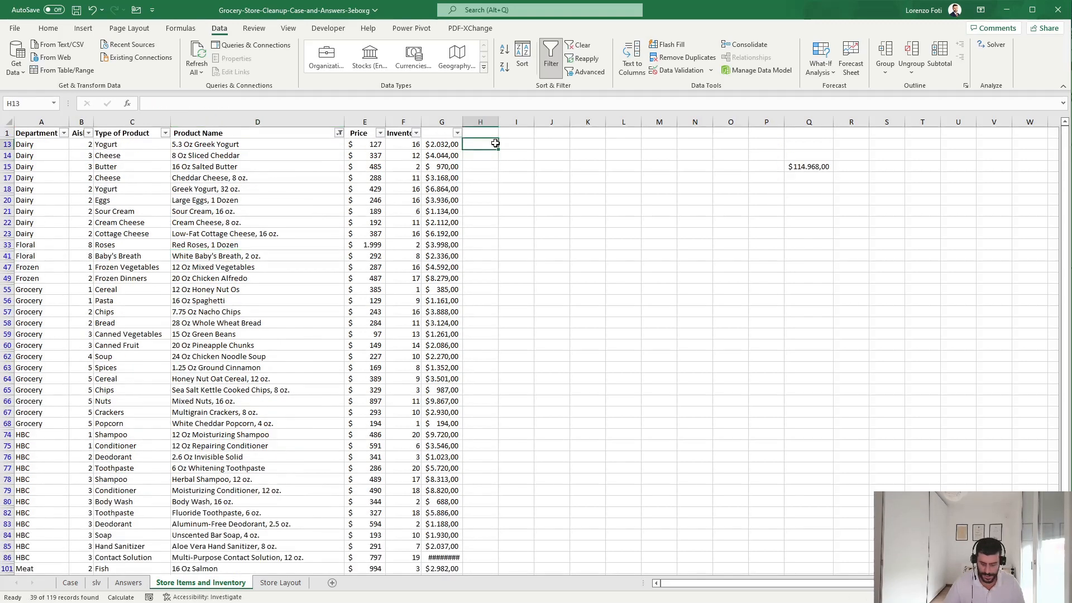
type("5,3")
key("Return")
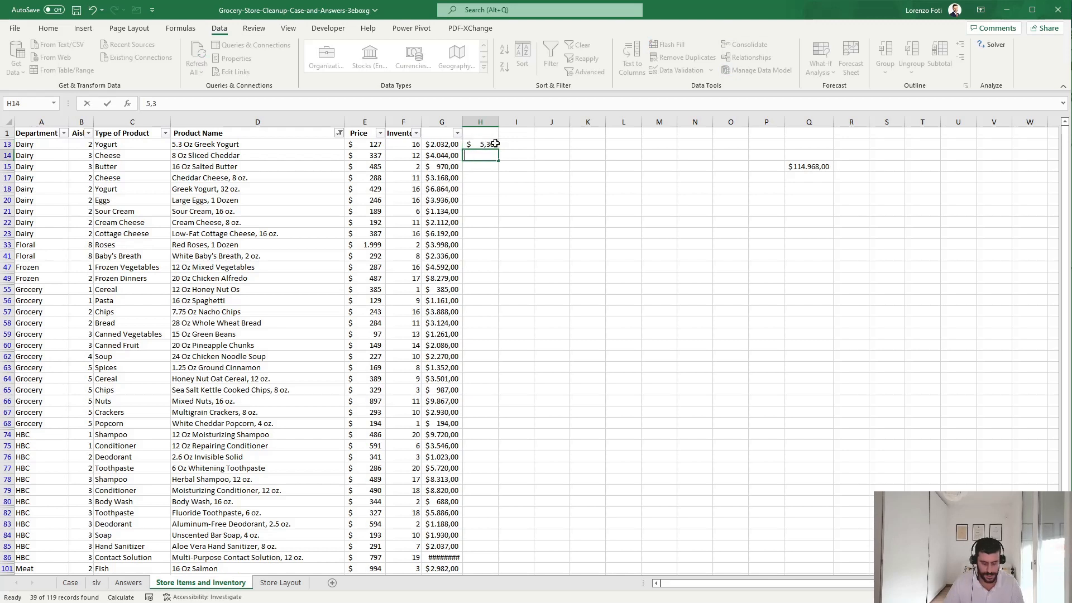
type("8")
key("Return")
type("16")
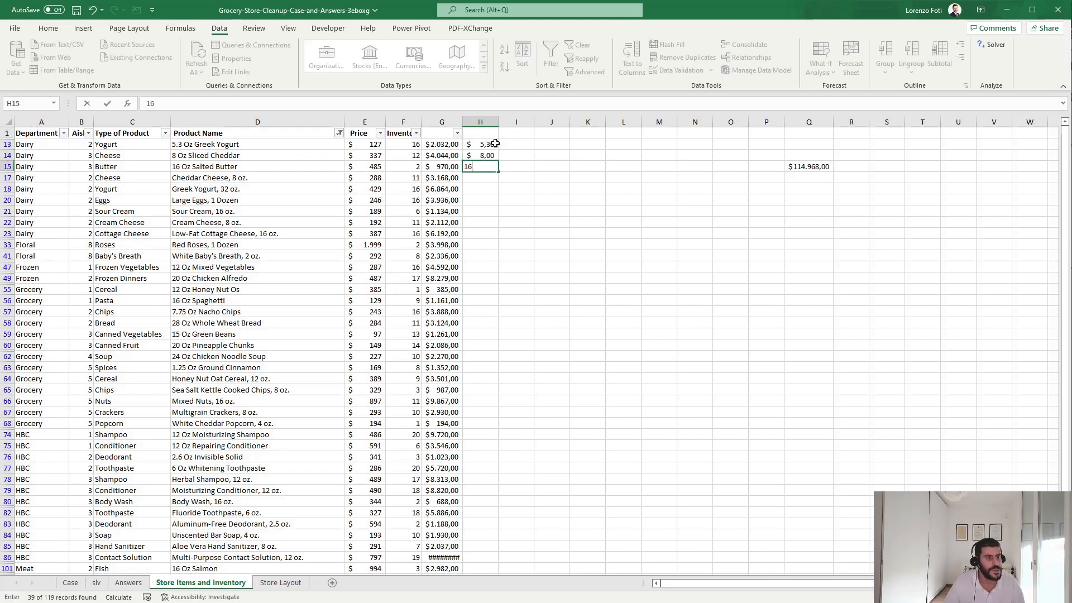
key("Return")
type("8")
key("Return")
type("32")
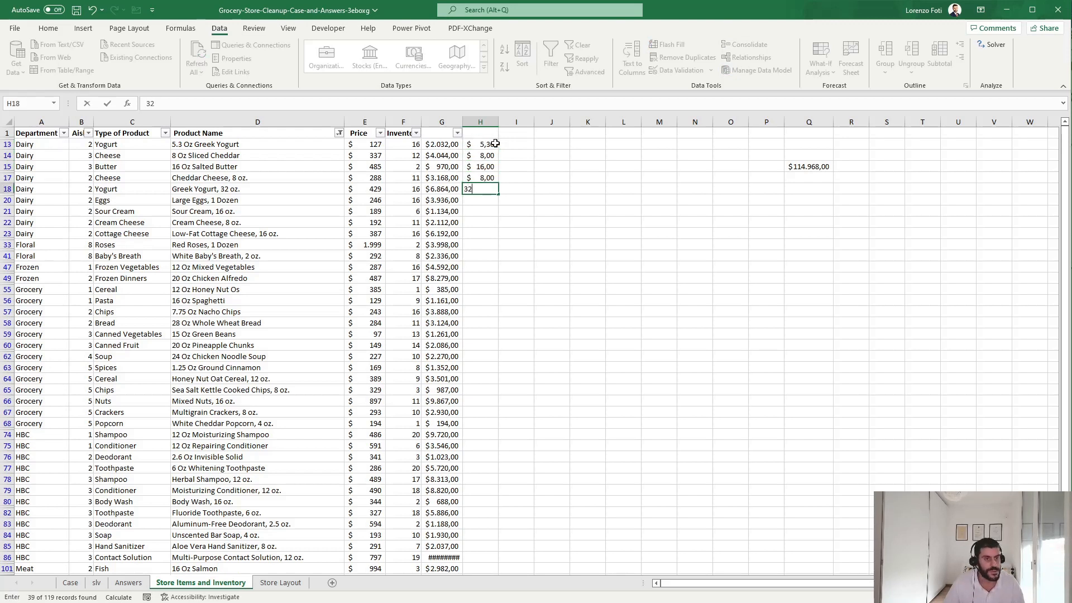
key("Return")
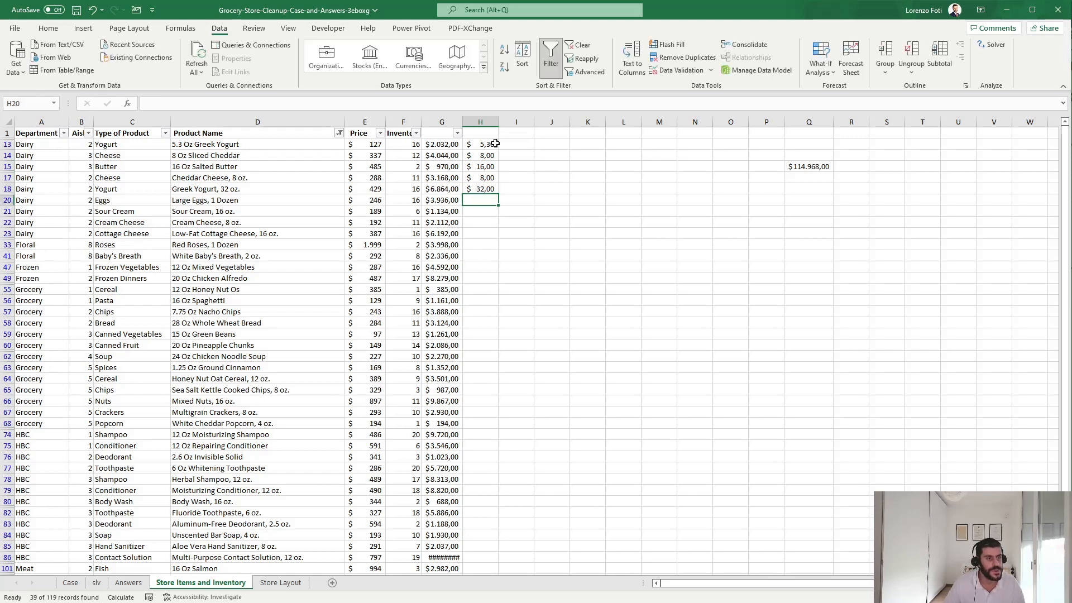
Skip the Large Eggs row and enter the ounce weights 16, 8 and 16 in H21 to H23.
key("Left")
key("Left")
key("Left")
key("Left")
key("Right")
key("Right")
key("Right")
key("Right")
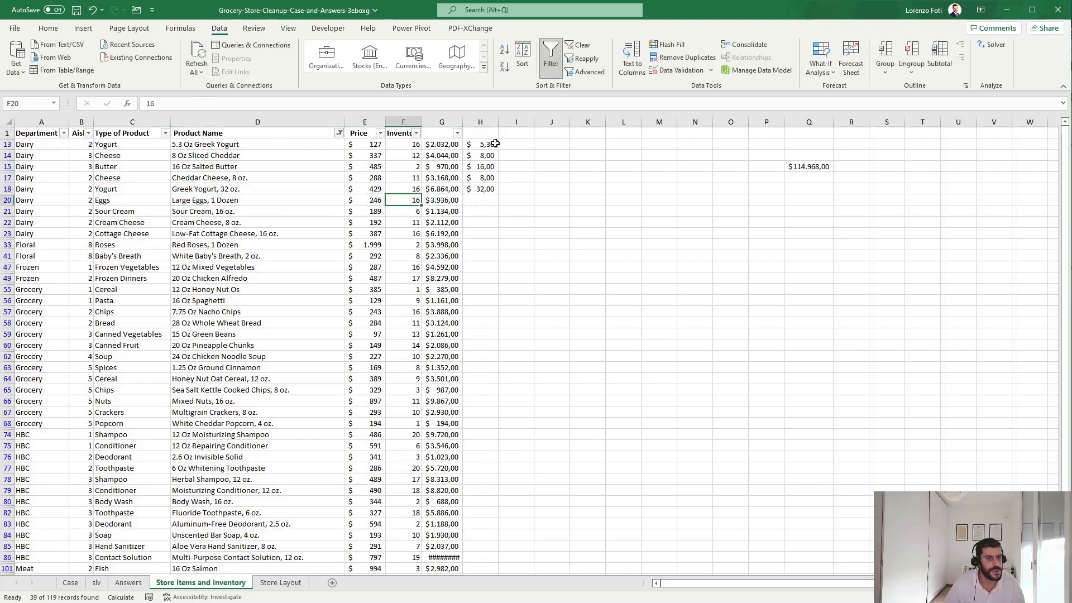
key("Down")
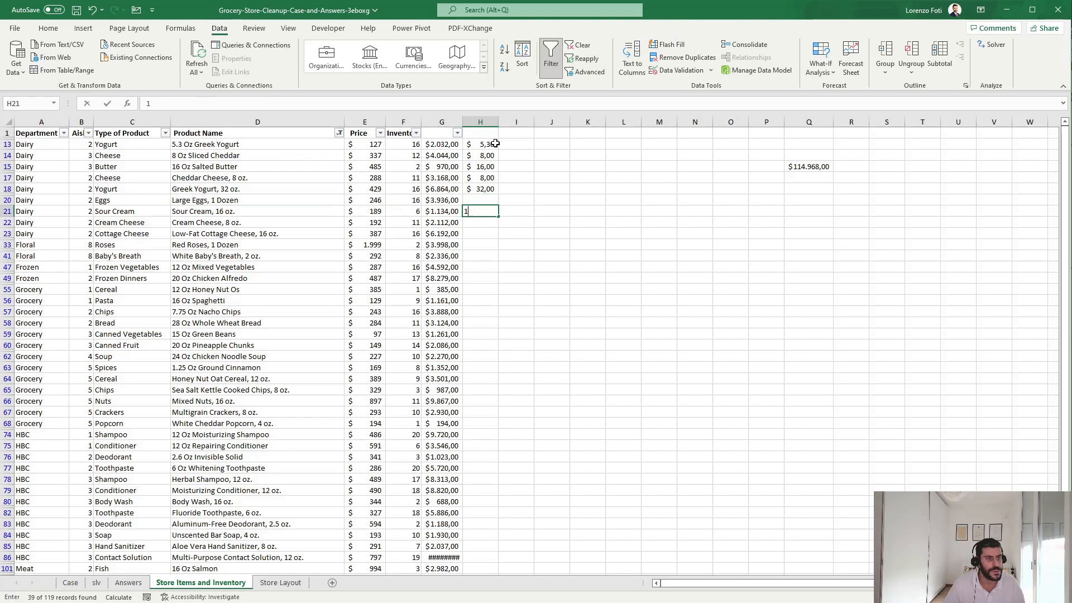
type("16")
key("Return")
type("8")
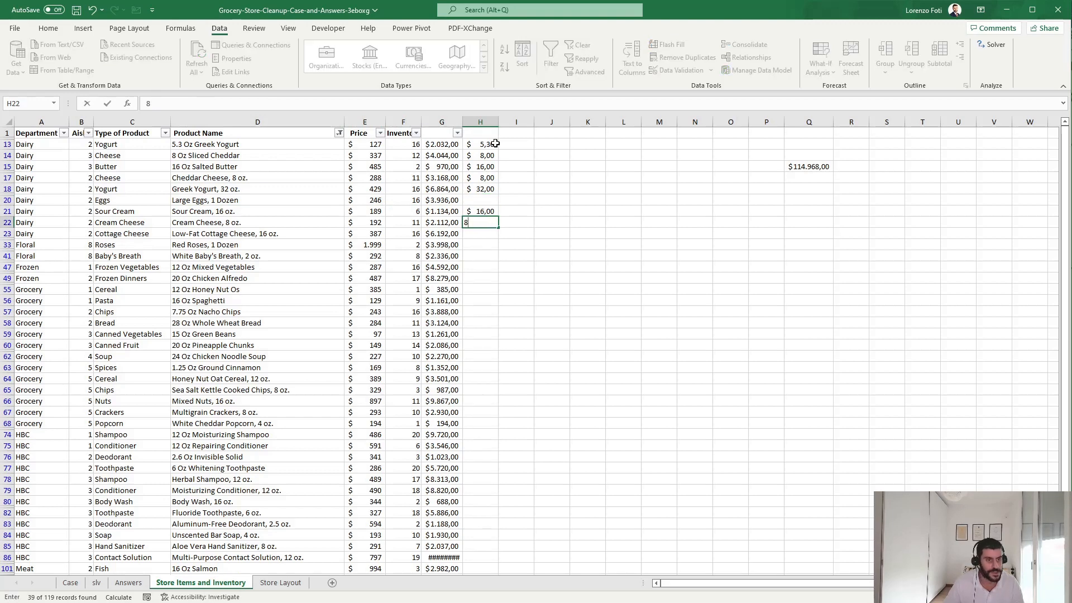
key("Return")
type("17")
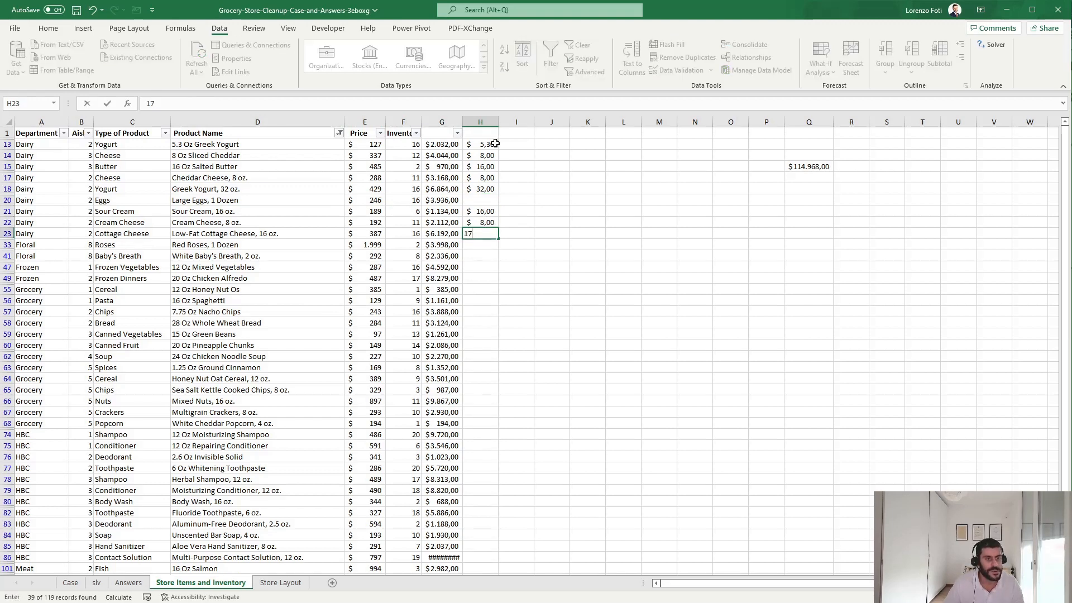
type("6")
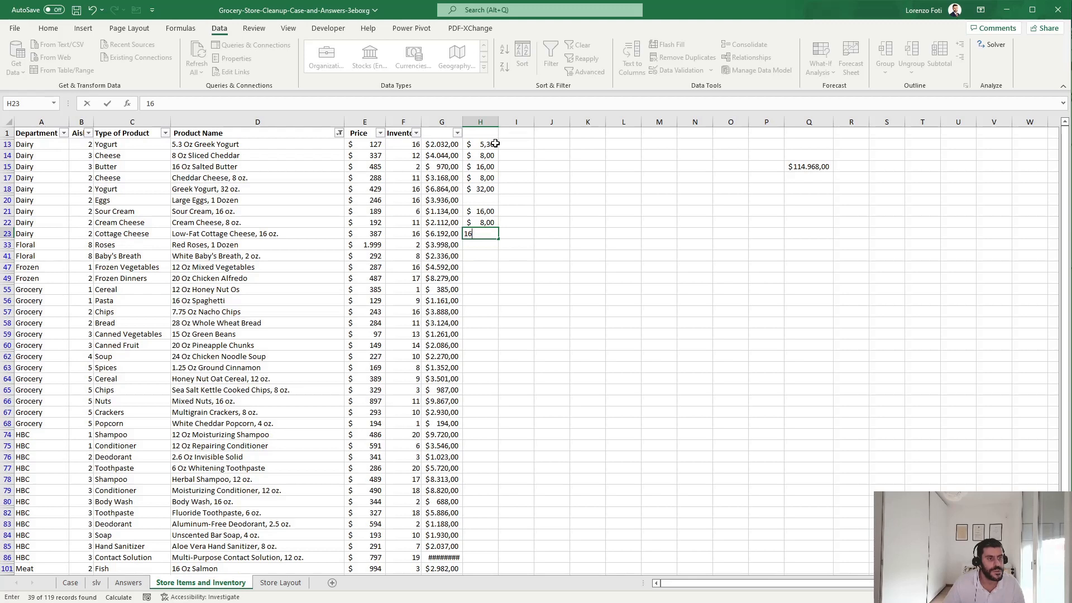
key("Return")
Skip the Red Roses row and enter the ounce weights 2, 12 and 20 in H41, H47 and H49.
key("Return")
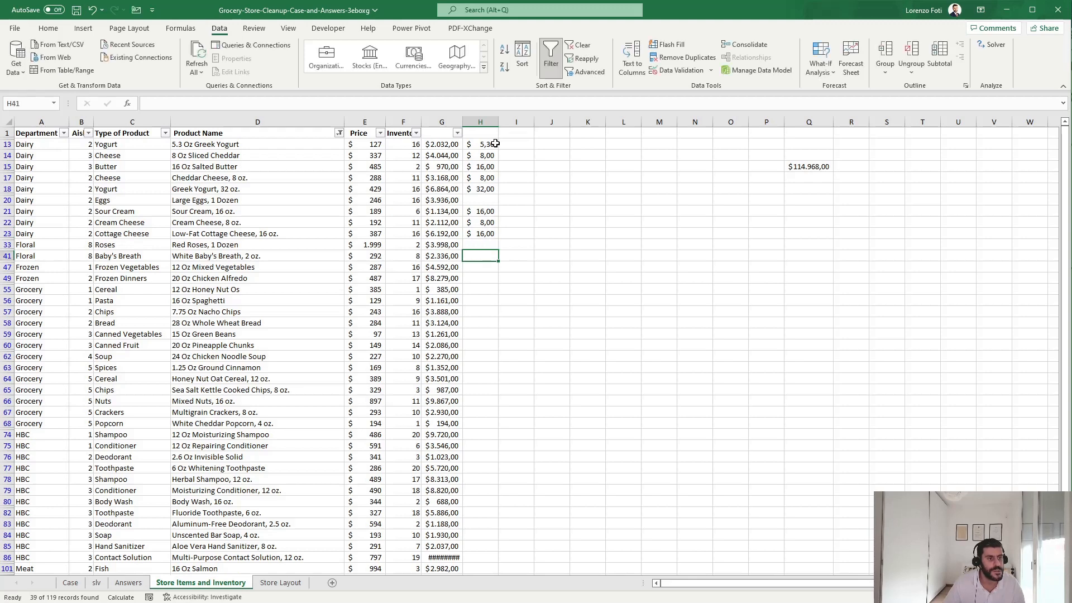
type("2")
key("Return")
type("12")
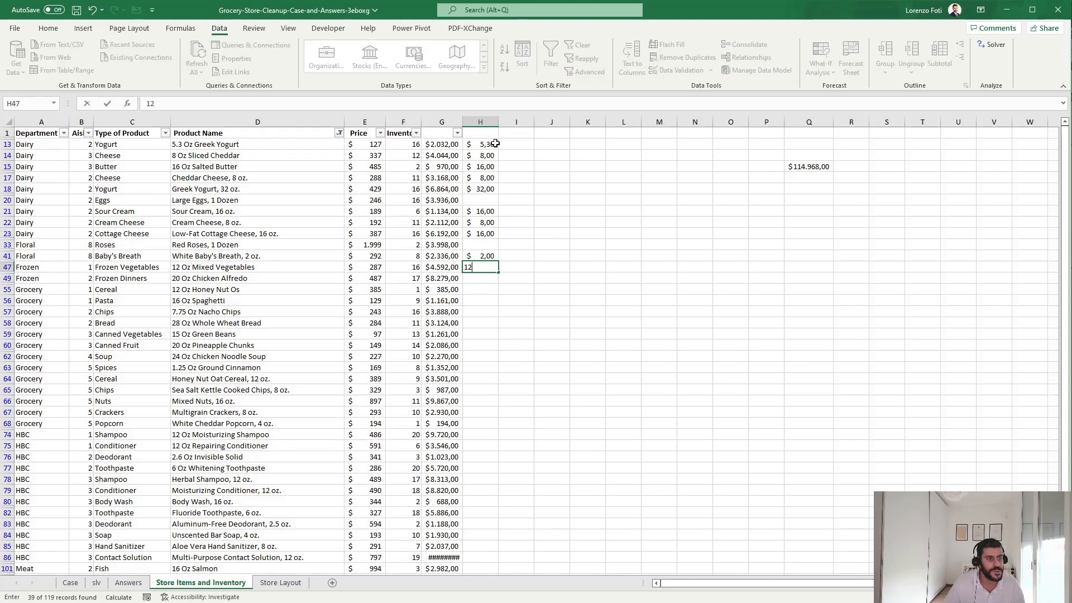
key("Return")
type("20")
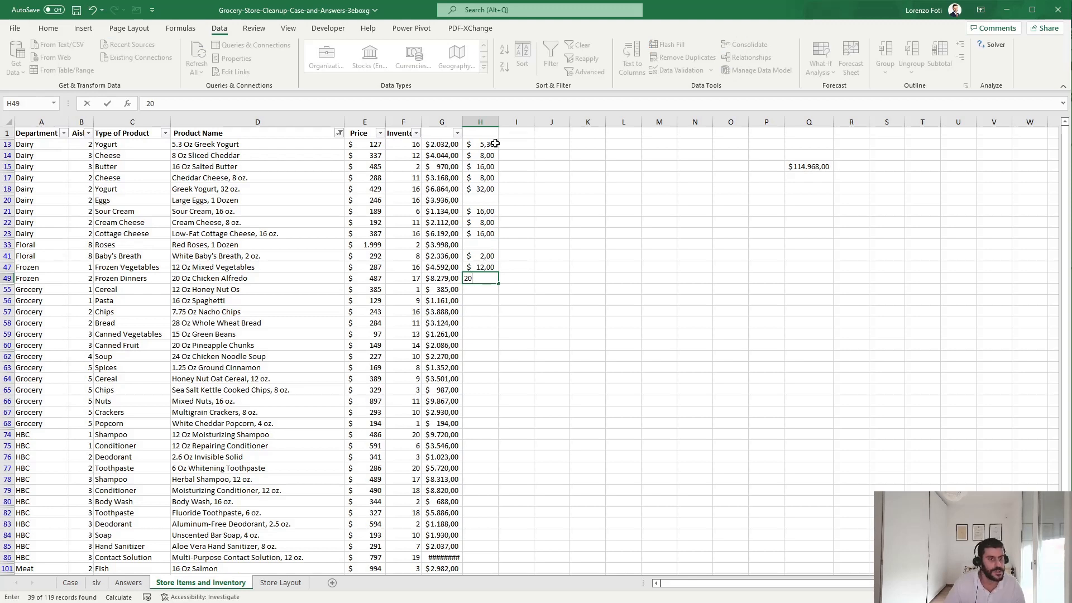
key("Return")
Enter the ounce weights 12, 16, 7,75 and 28 in H55 to H58 for the first Grocery items.
type("12")
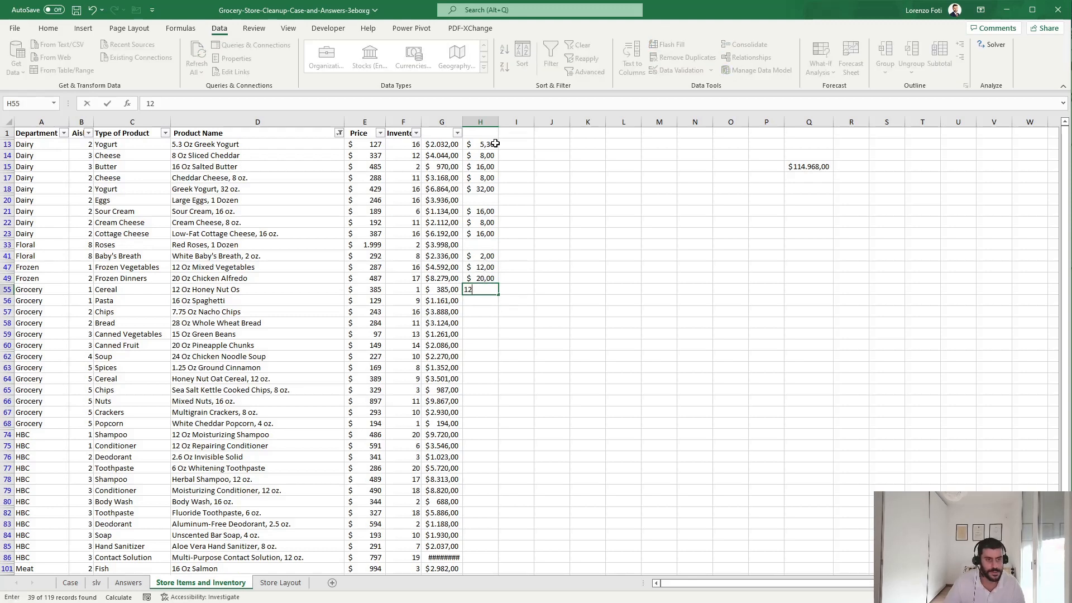
key("Return")
type("16")
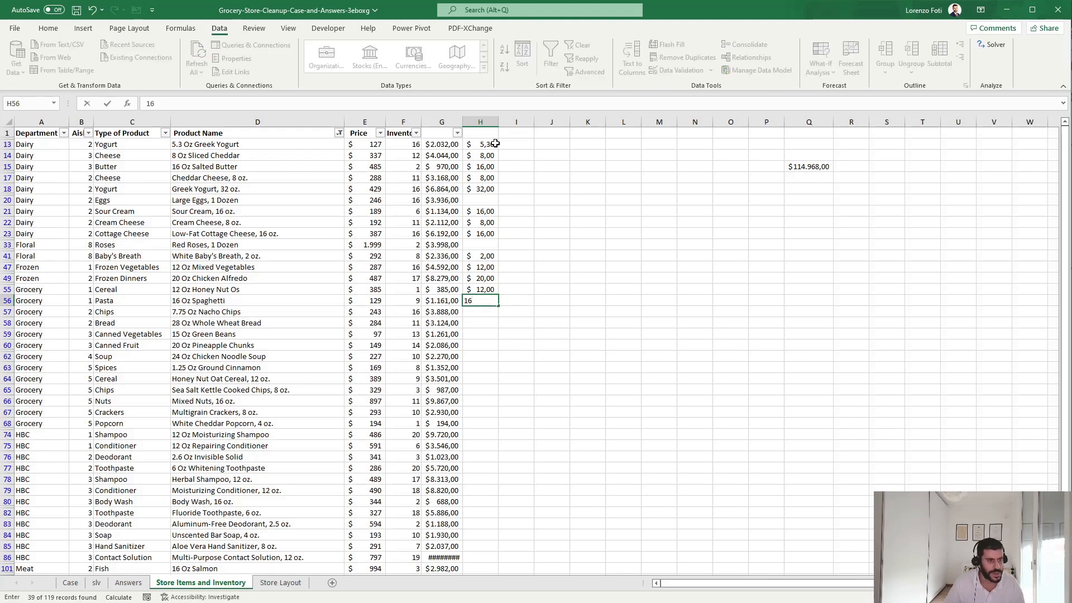
key("Return")
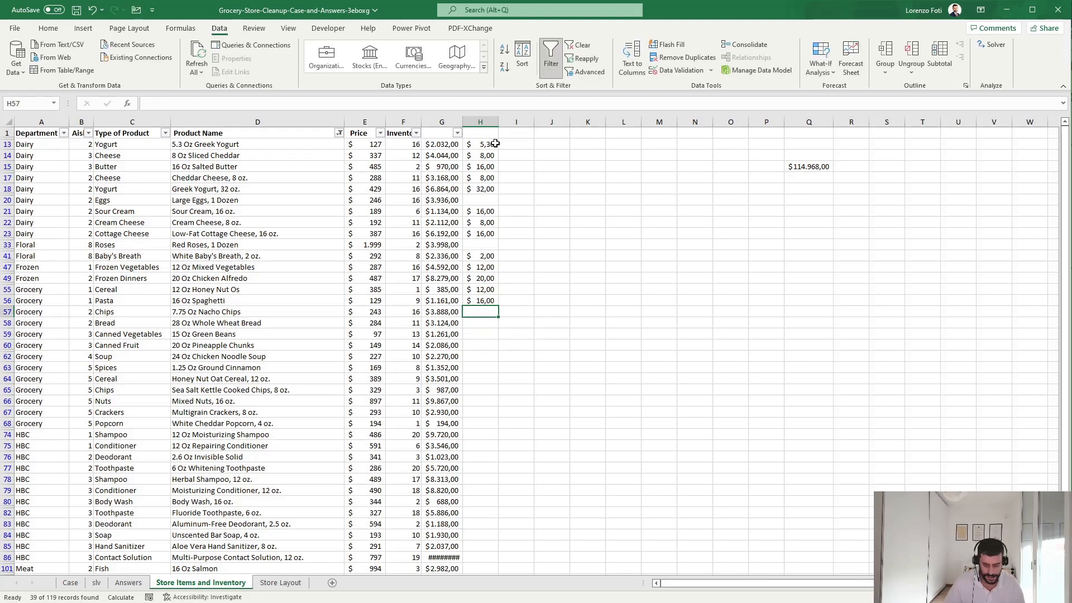
type("7,75")
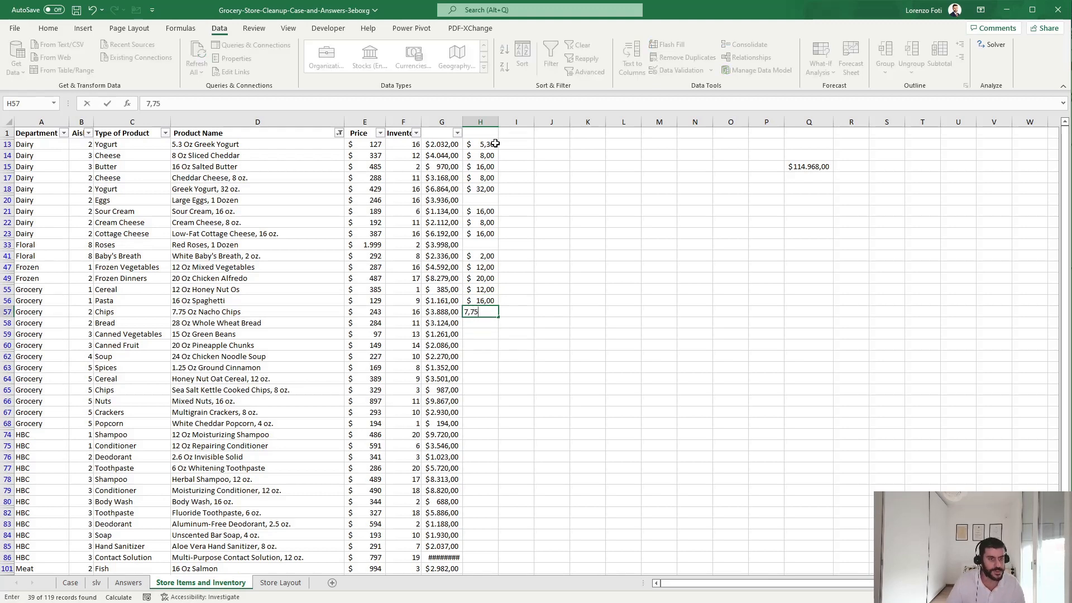
key("Return")
type("28")
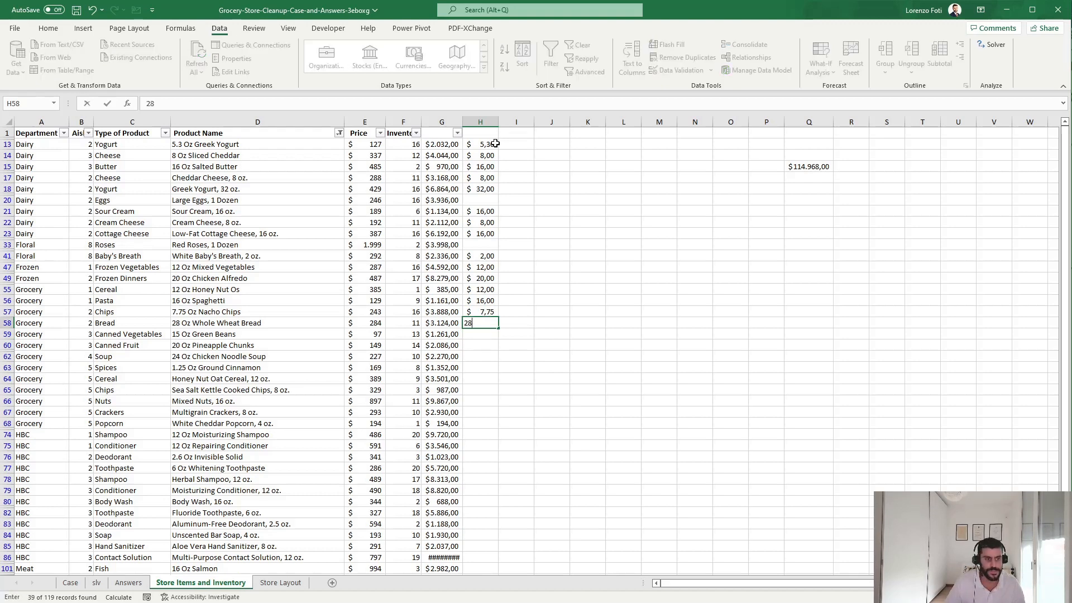
key("Return")
Enter the ounce weights 15, 20, 24 and 1,25 in H59, H60, H62 and H63.
type("15")
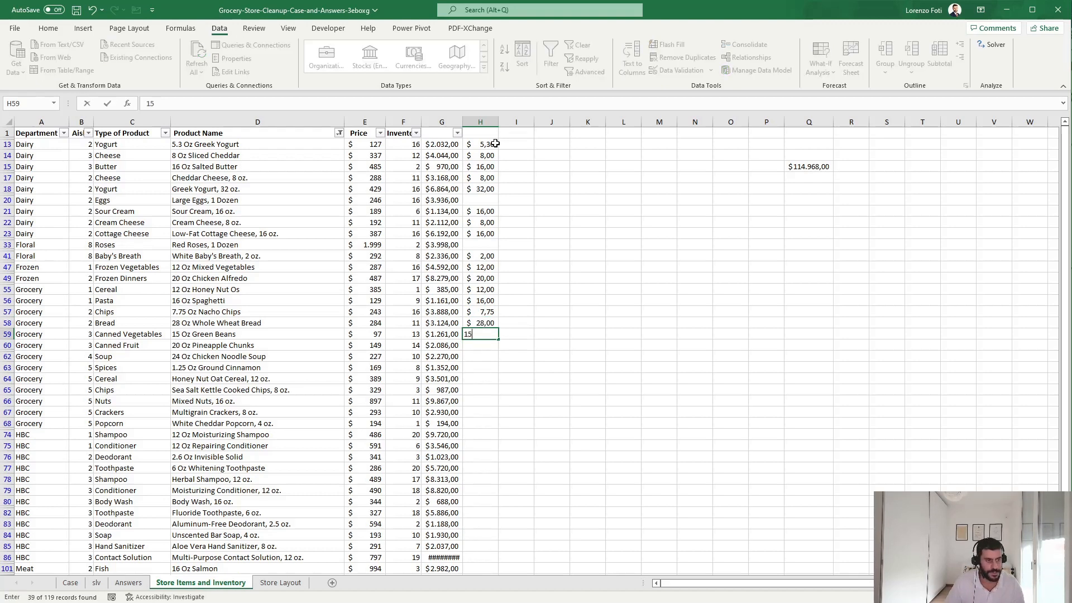
key("Return")
type("20")
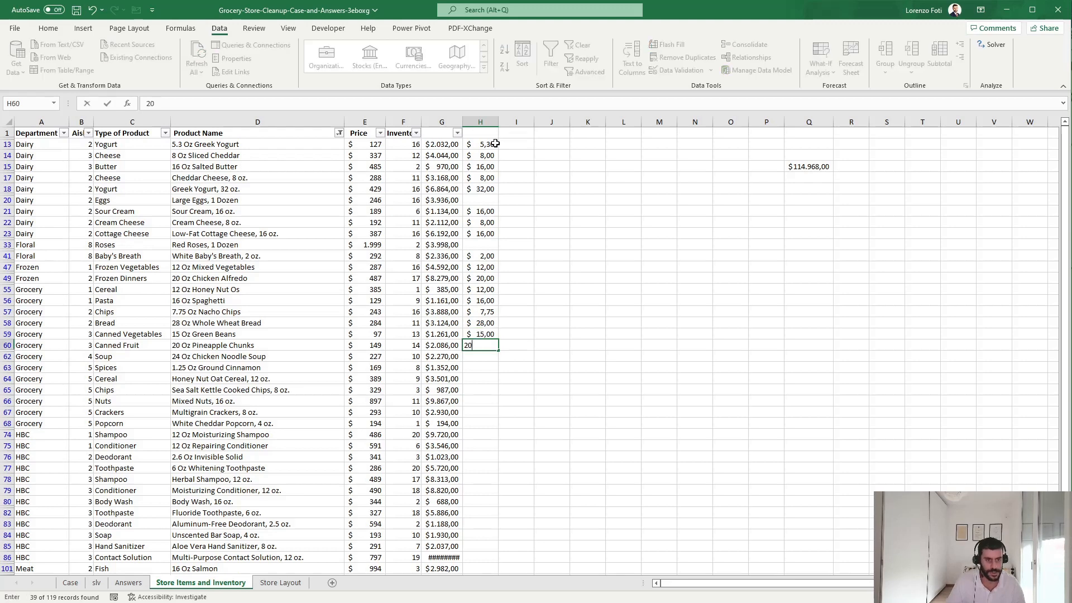
key("Return")
type("24")
key("Return")
type("1")
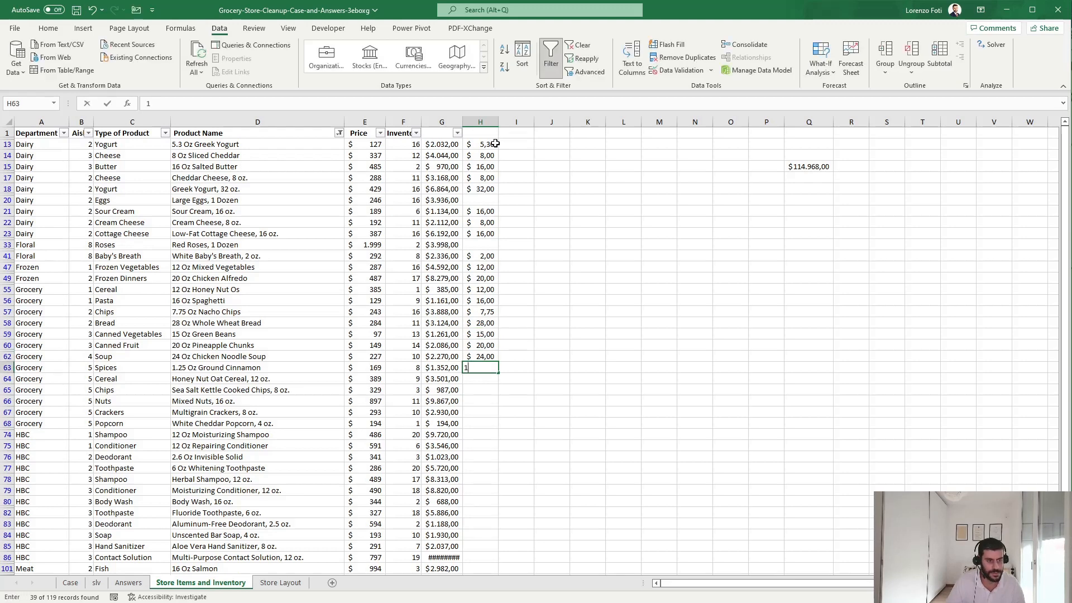
type(",25")
key("Return")
Enter the ounce weights 12, 8, 16, 8 and 4 in H64 to H68 for the remaining Grocery items.
type("12")
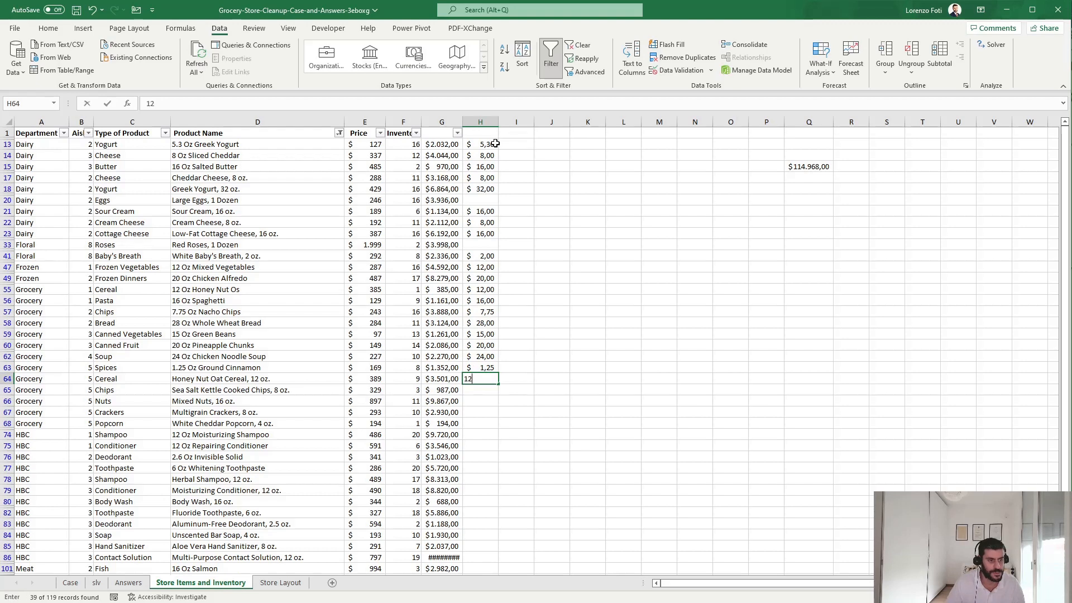
key("Return")
type("8")
key("Return")
type("16")
key("Return")
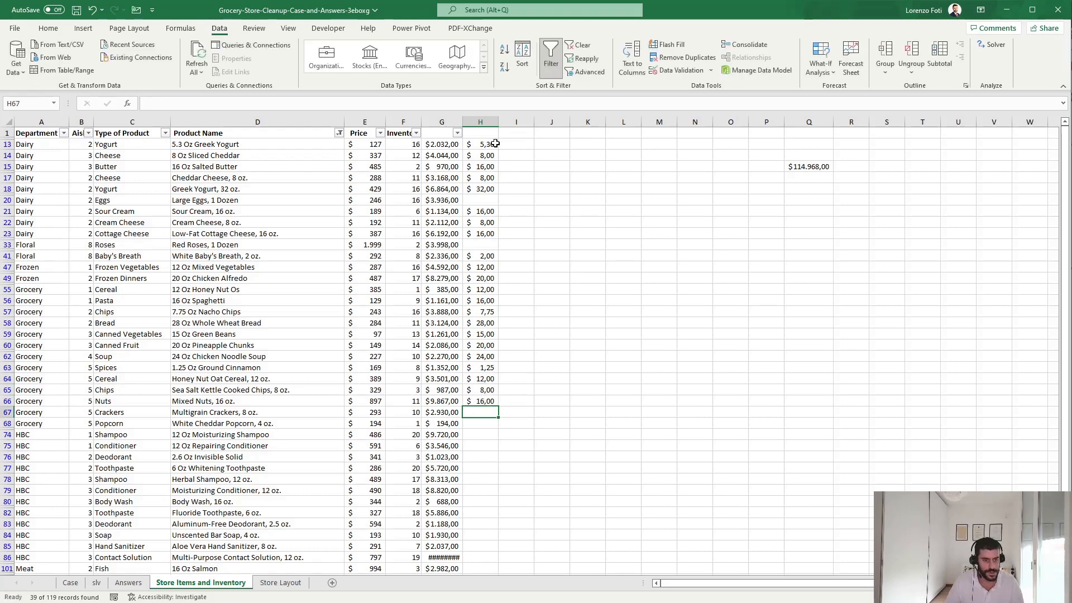
type("8")
key("Return")
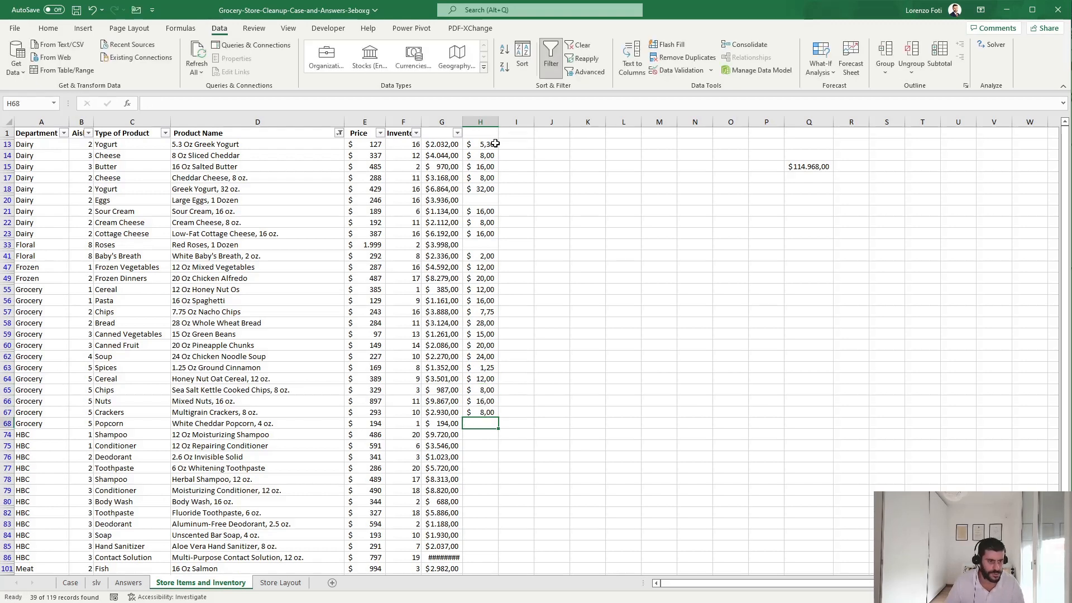
type("4")
key("Return")
Enter the ounce weights 12, 12, 2,6 and 6 in H74 to H77 for the first HBC items.
type("12")
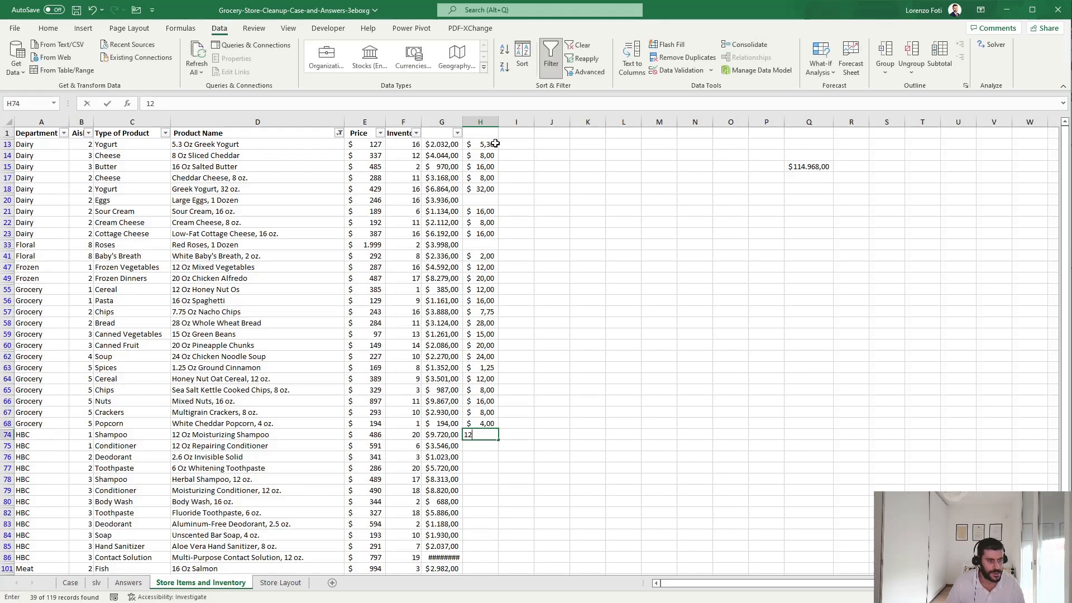
key("Return")
type("12")
key("Return")
type("2,6")
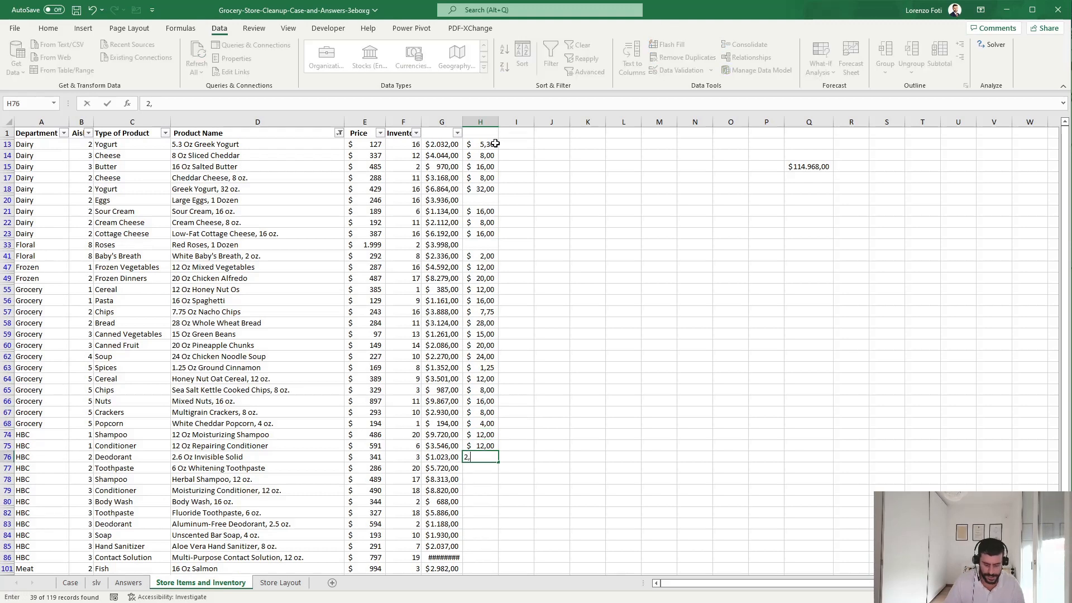
key("Return")
type("60")
key("Return")
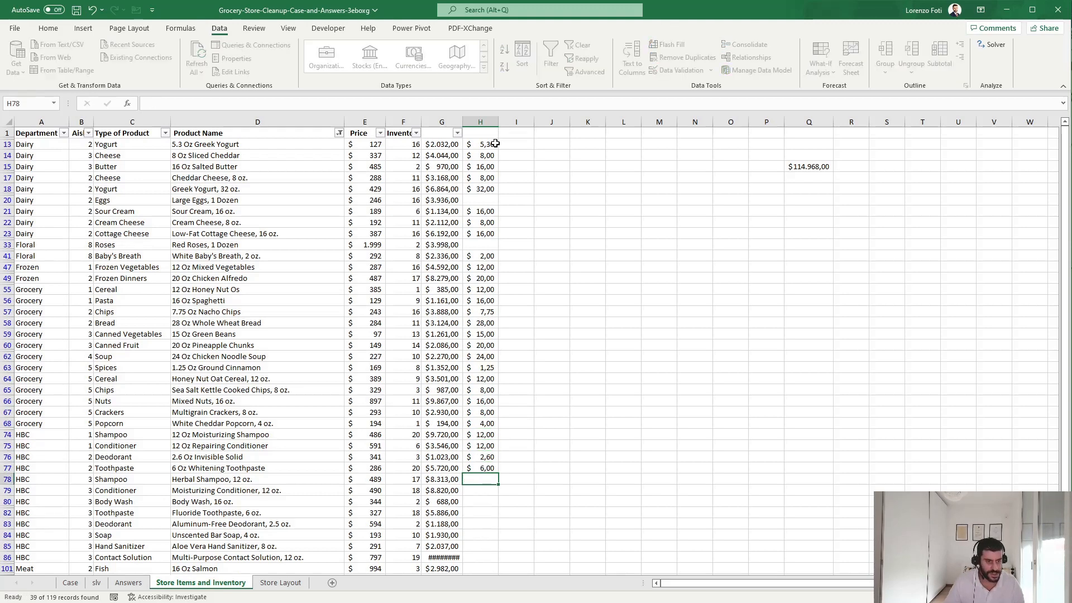
Enter the ounce weights 12, 12, 16, 6 and 2,5 in H78, H79, H80, H82 and H83.
type("12")
key("Return")
type("12")
key("Return")
type("1")
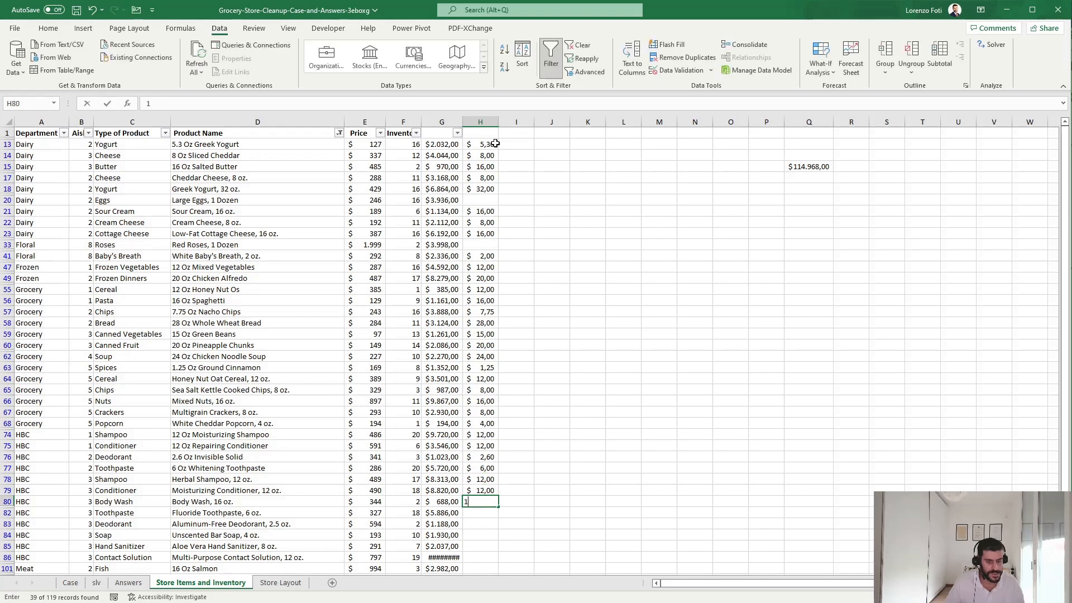
type("6")
key("Return")
type("6")
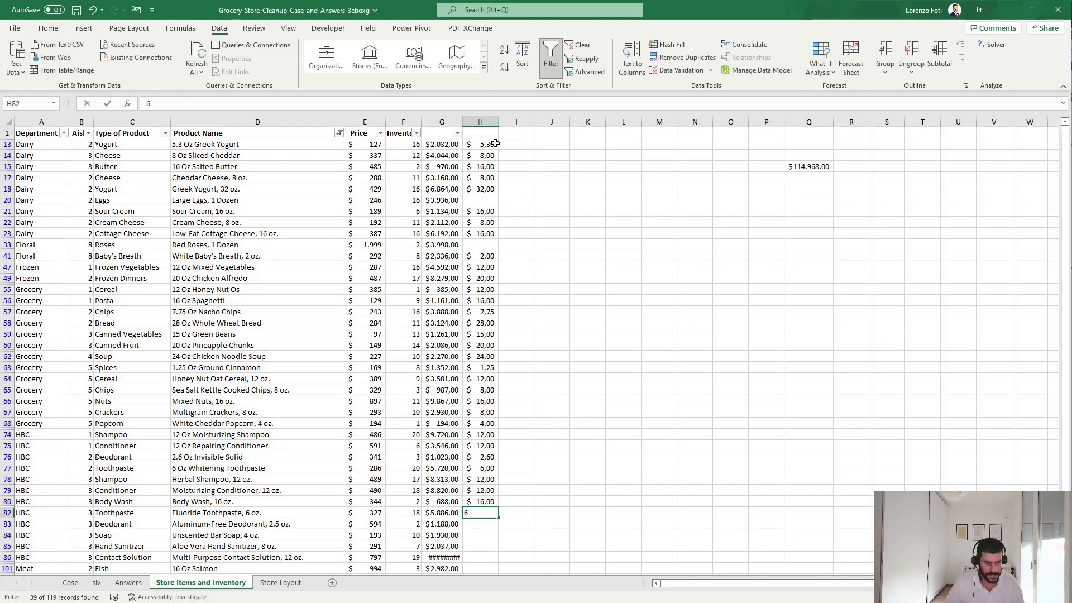
key("Return")
type("2,5")
key("Return")
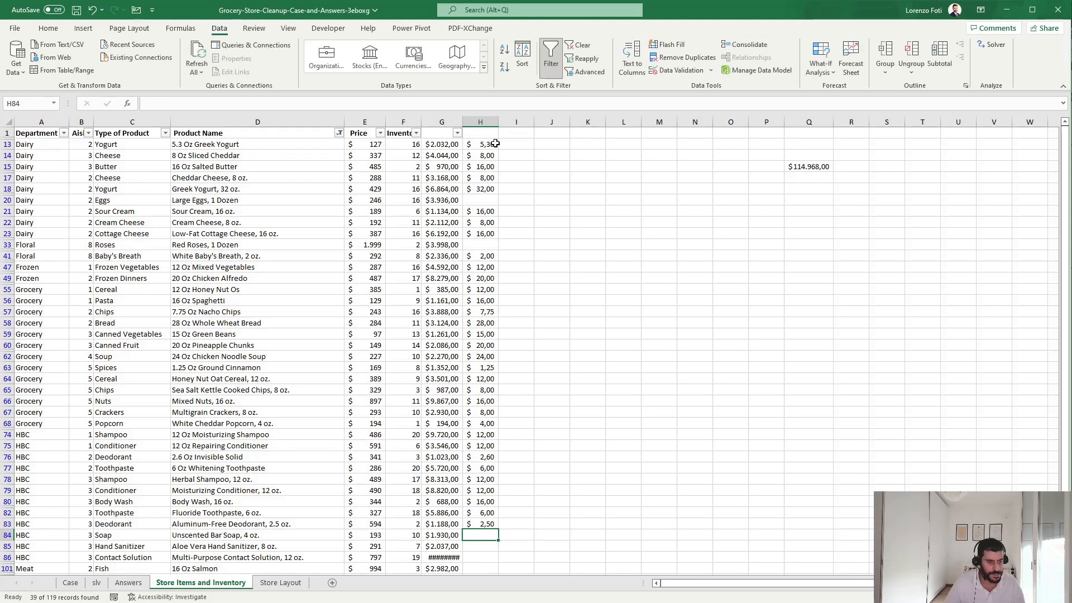
Enter the ounce weights 4, 8, 12 and 16 in H84, H85, H86 and H101.
type("4")
key("Return")
type("8")
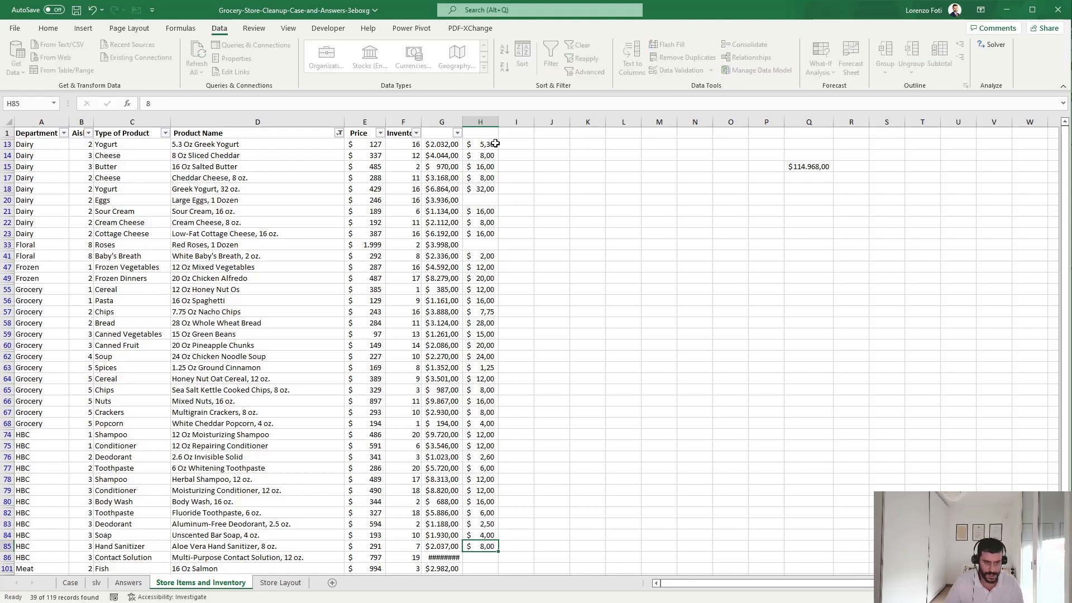
key("Return")
type("12")
key("Return")
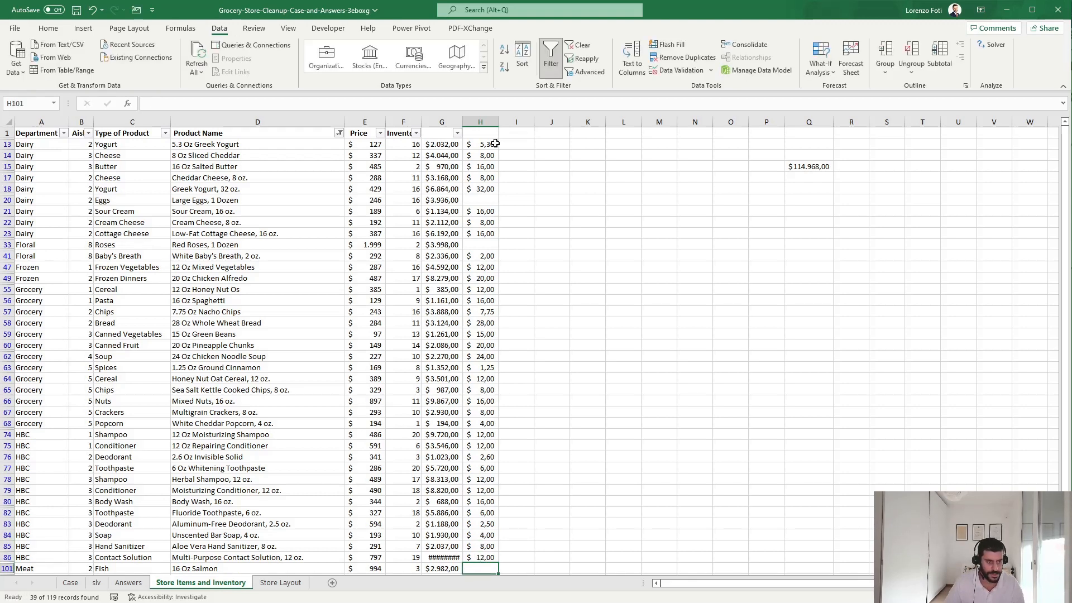
type("16")
key("Return")
key("Up")
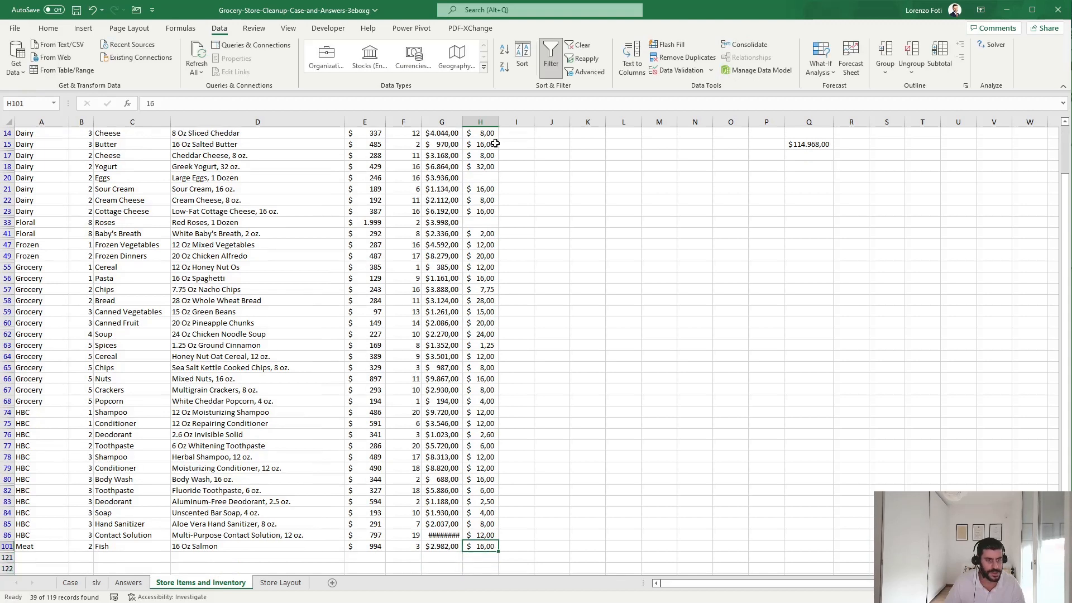
Change the Product Name filter to show only items containing "lb".
key("ctrl+Up")
key("ctrl+Up")
key("ctrl+Up")
key("ctrl+Up")
key("Left")
key("Left")
key("Left")
key("Left")
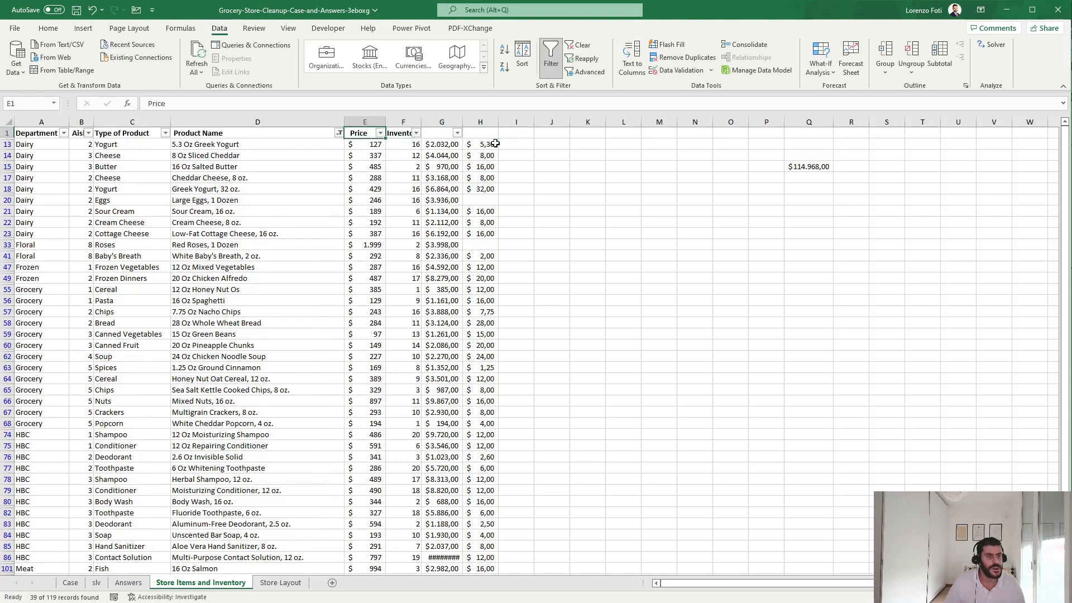
key("alt+Down")
key("Down")
key("Down")
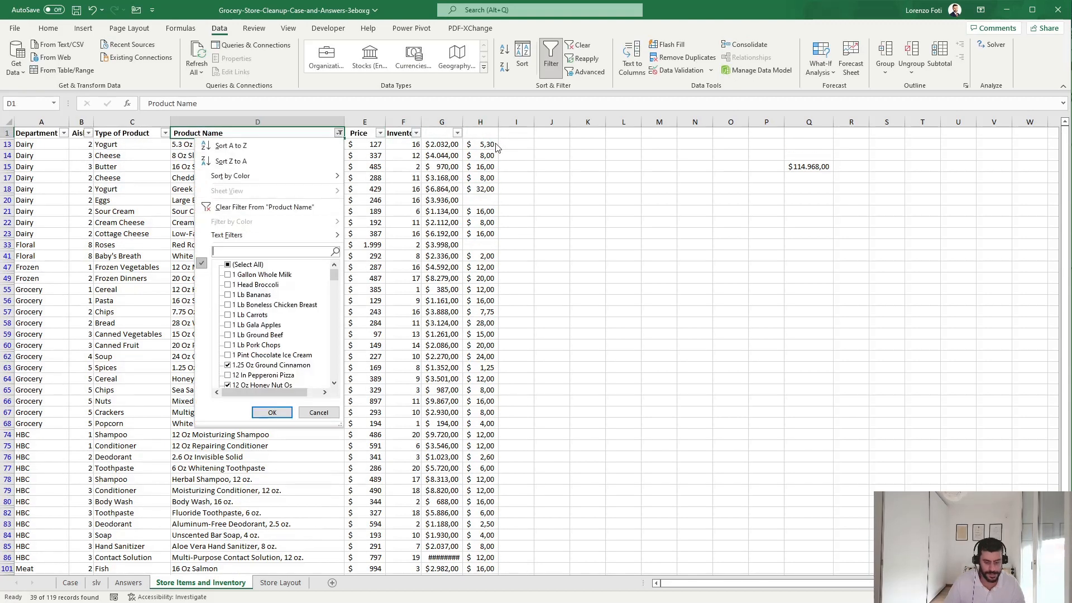
key("Return")
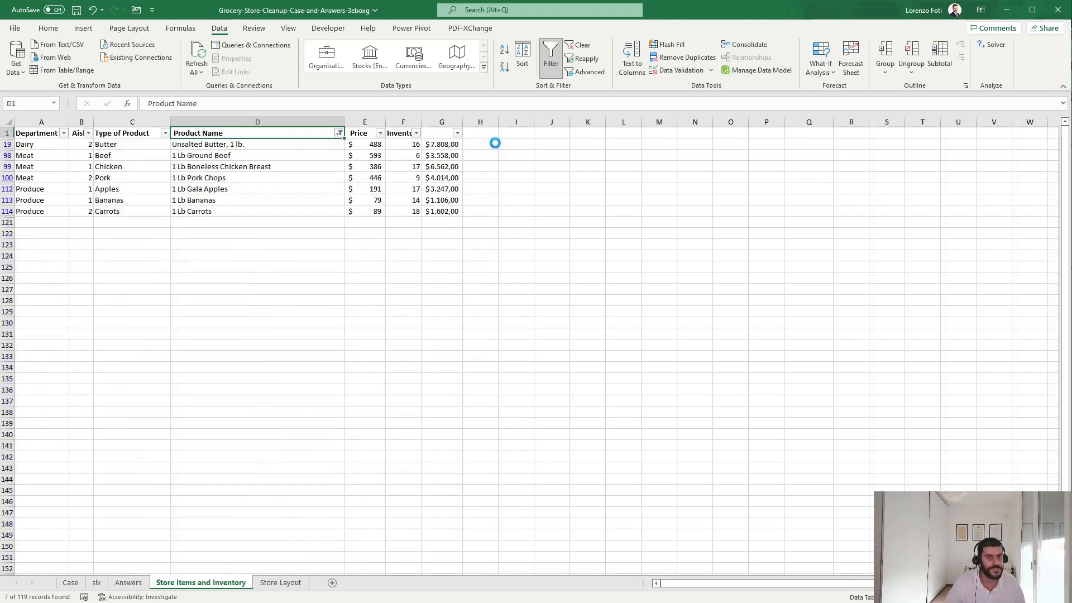
Enter a weight of 1 in column H for each of the visible pound items, rows 19 to 114.
key("Right")
key("Right")
key("Right")
key("Down")
key("Right")
type("1")
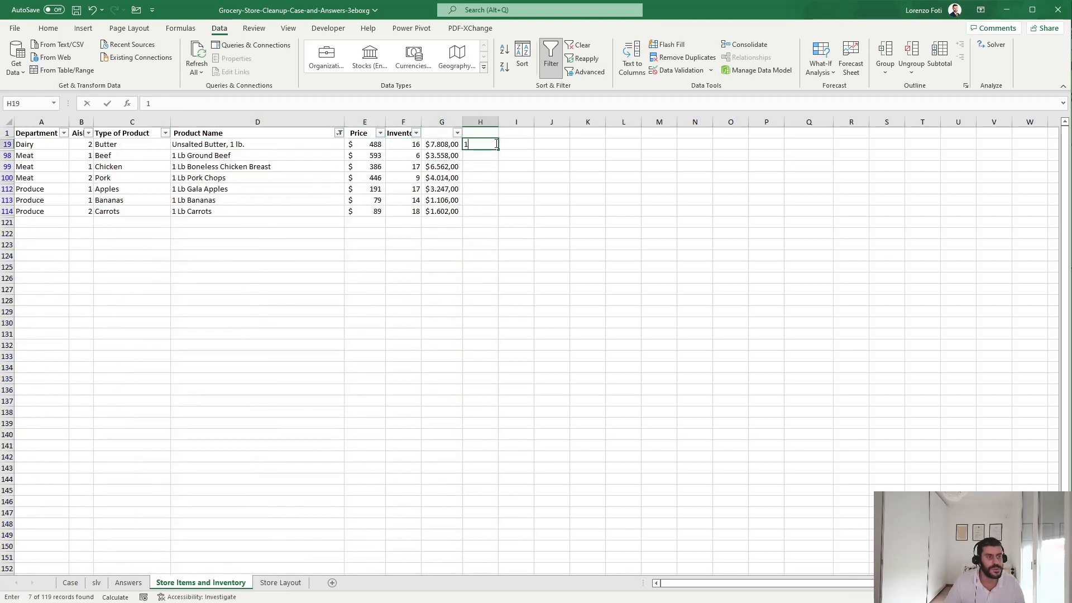
key("Return")
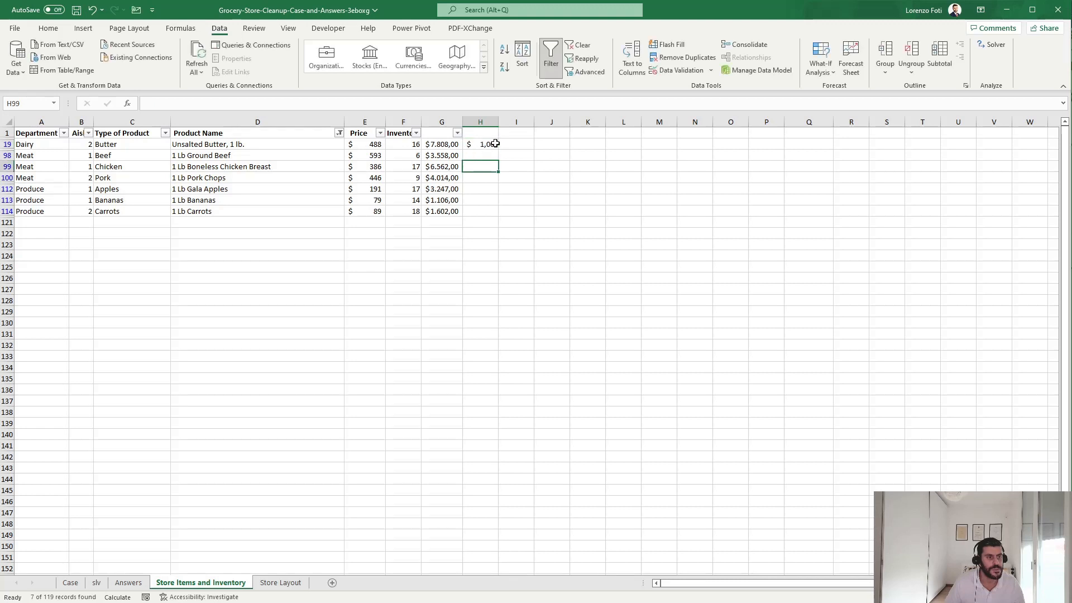
type("1")
key("Return")
type("1")
key("Return")
type("1")
key("Return")
type("1")
key("Return")
type("1")
key("Return")
type("1")
key("Return")
type("1")
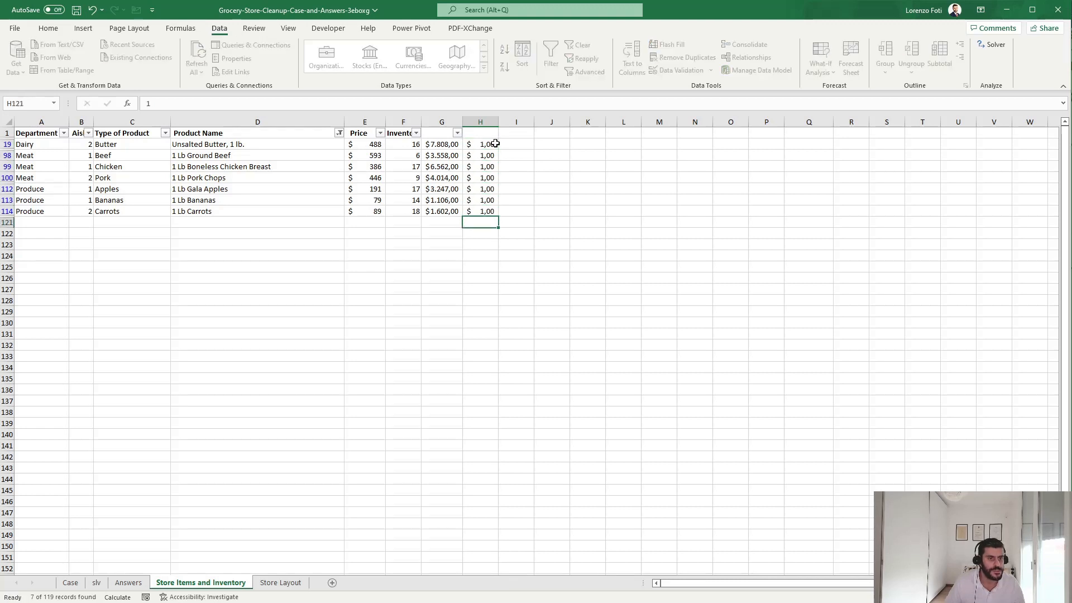
Clear the filter so that all store items are listed.
key("ctrl+Up")
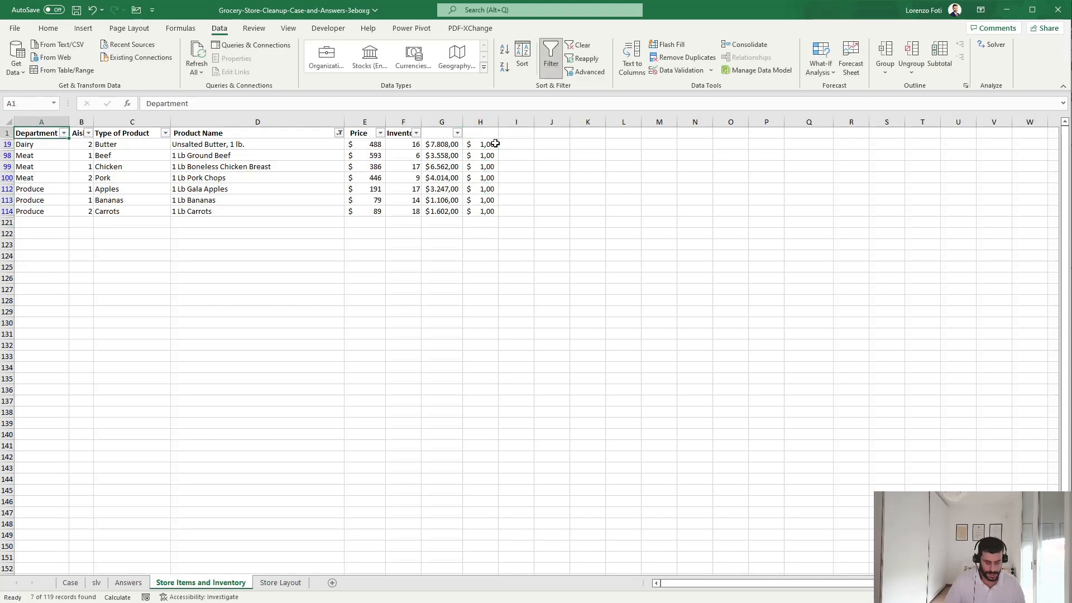
key("alt+a")
key("c")
key("Right")
key("Right")
key("Right")
key("Right")
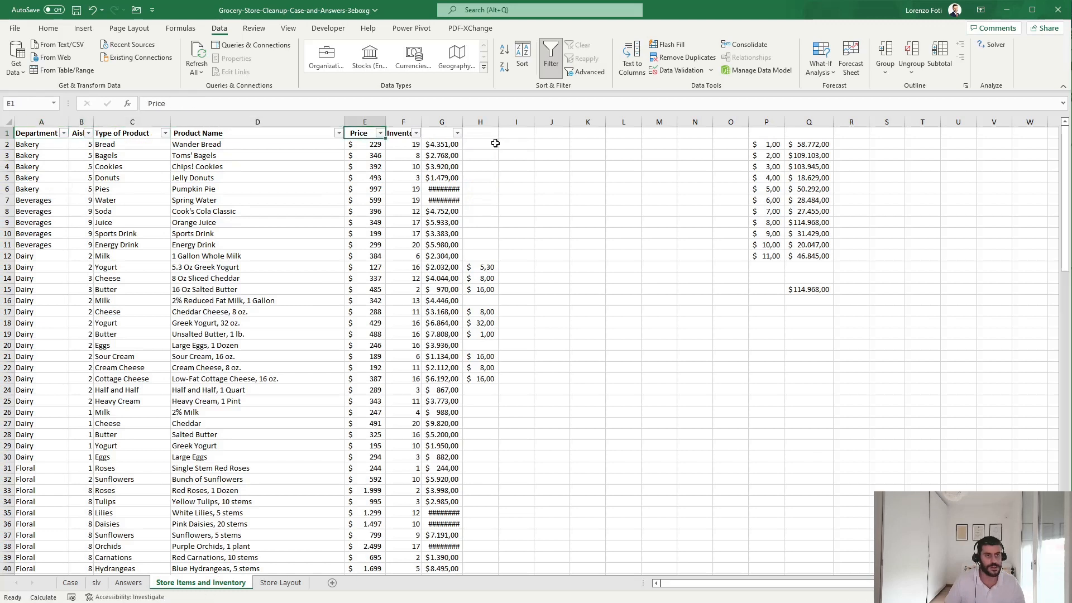
Filter the Product Name column to items containing "lb".
key("Right")
key("Right")
key("Right")
key("Left")
key("Left")
key("Left")
key("Left")
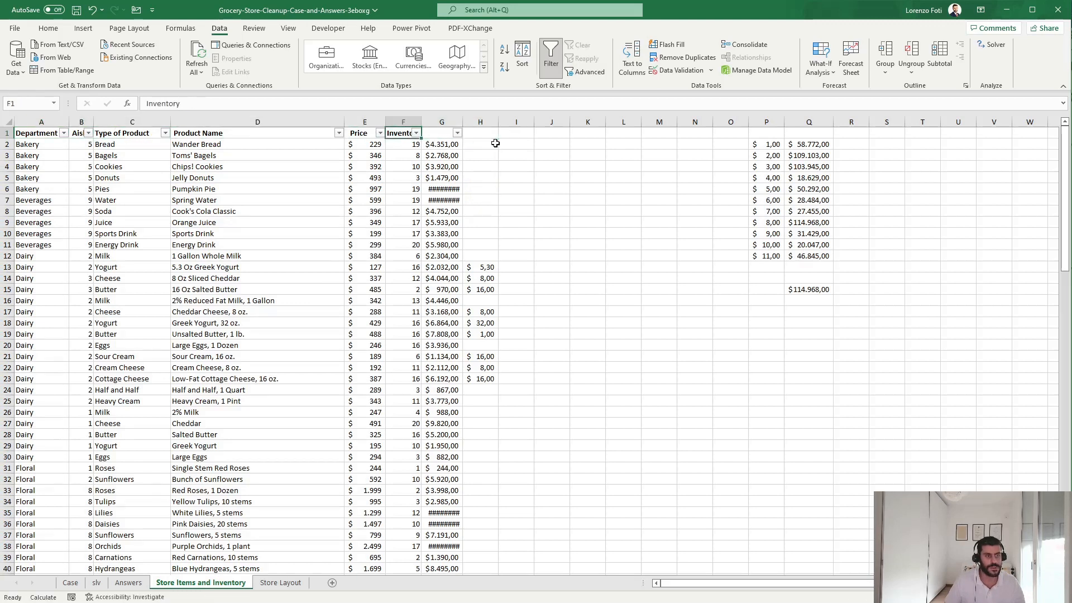
key("alt+Down")
key("Down")
key("Down")
key("Down")
key("Down")
key("Down")
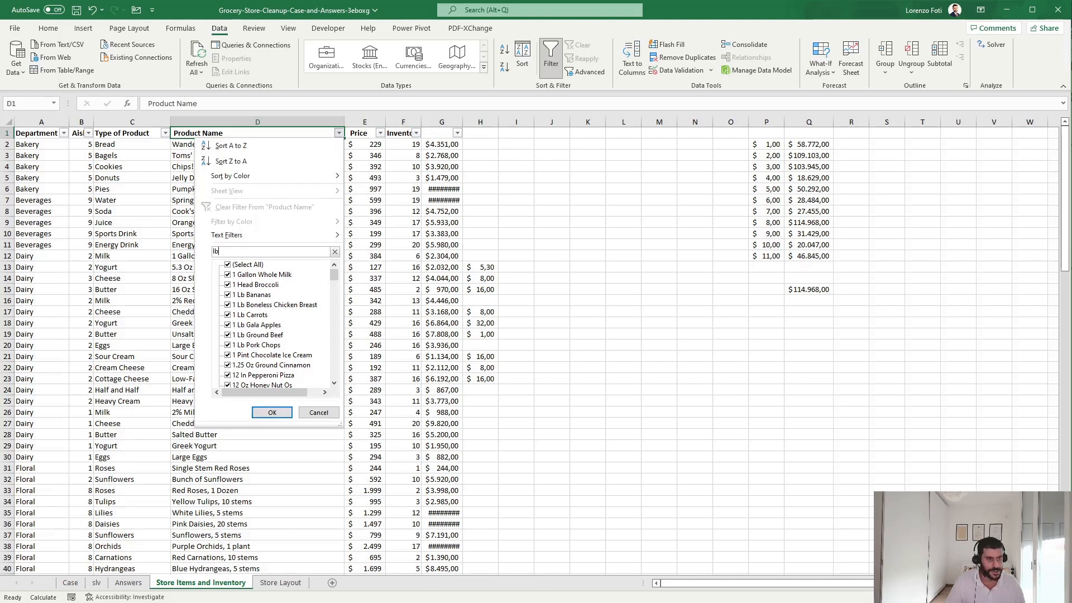
type("lb")
key("Return")
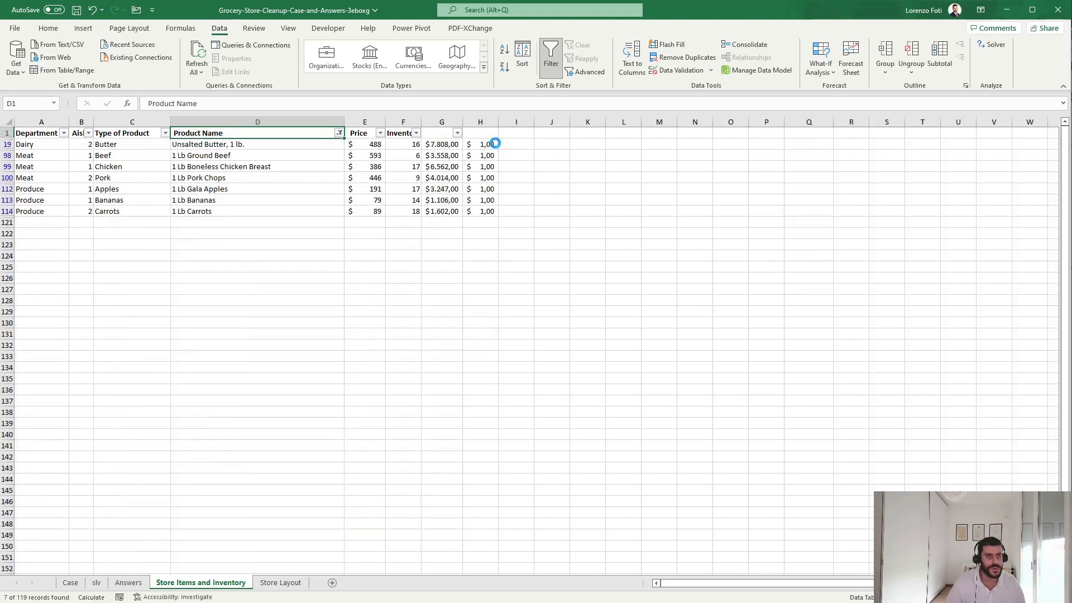
Enter a pound weight of 1 in column I for each of the visible items, rows 19 to 114.
key("Down")
key("Right")
key("Right")
key("Right")
key("Right")
key("Right")
type("1 1 1 1 1 1 1")
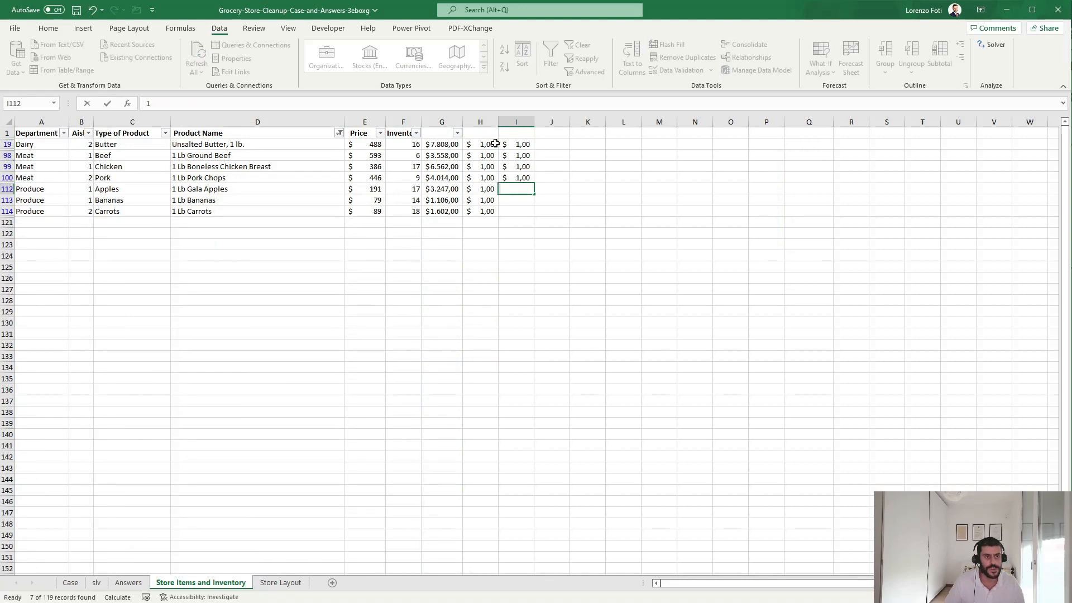
Delete the pound weights of the visible rows from column H.
key("Left")
key("ctrl+shift+Up")
key("Delete")
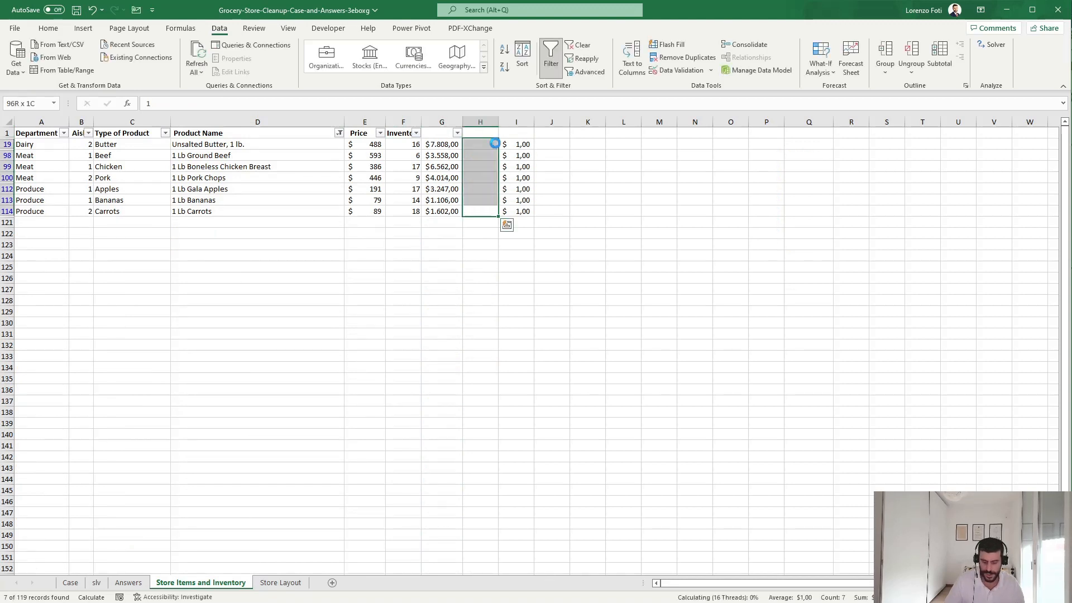
Clear the "lb" filter from the store items table.
key("Left")
key("Left")
key("Up")
key("Up")
key("Up")
key("ctrl+Up")
key("alt+a")
key("c")
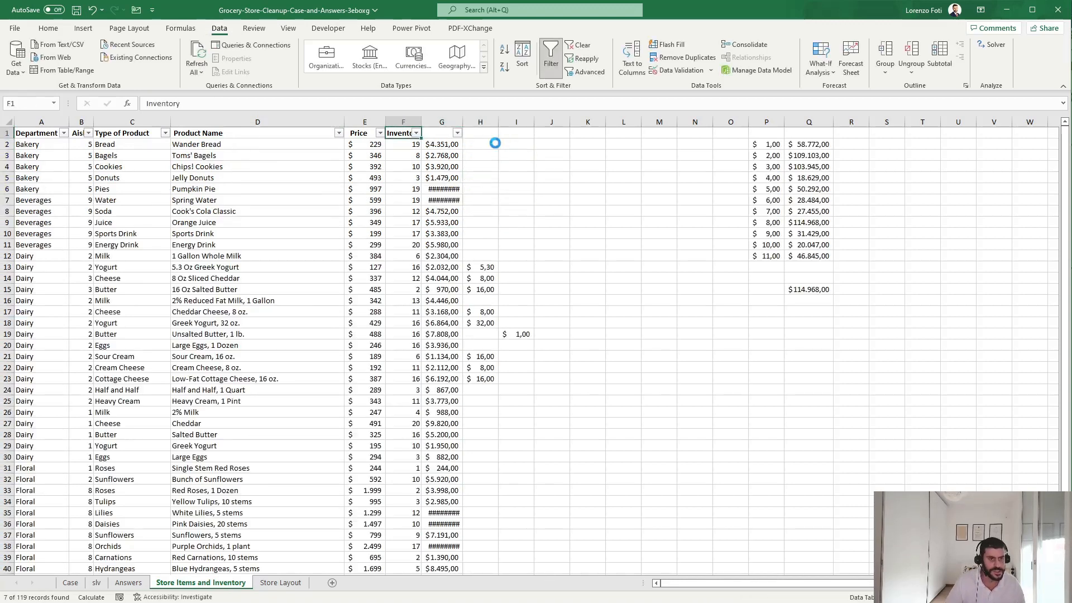
key("Down")
key("Down")
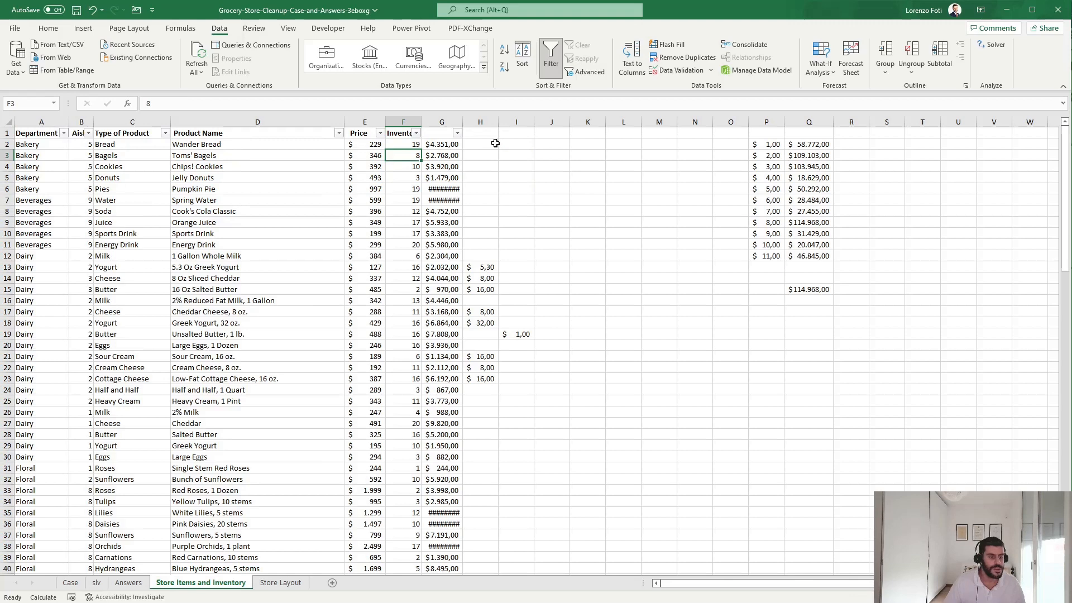
Reread the Bonus 2 weight question on the Case sheet and return to cell J2 of the store items sheet.
left_click(69, 584)
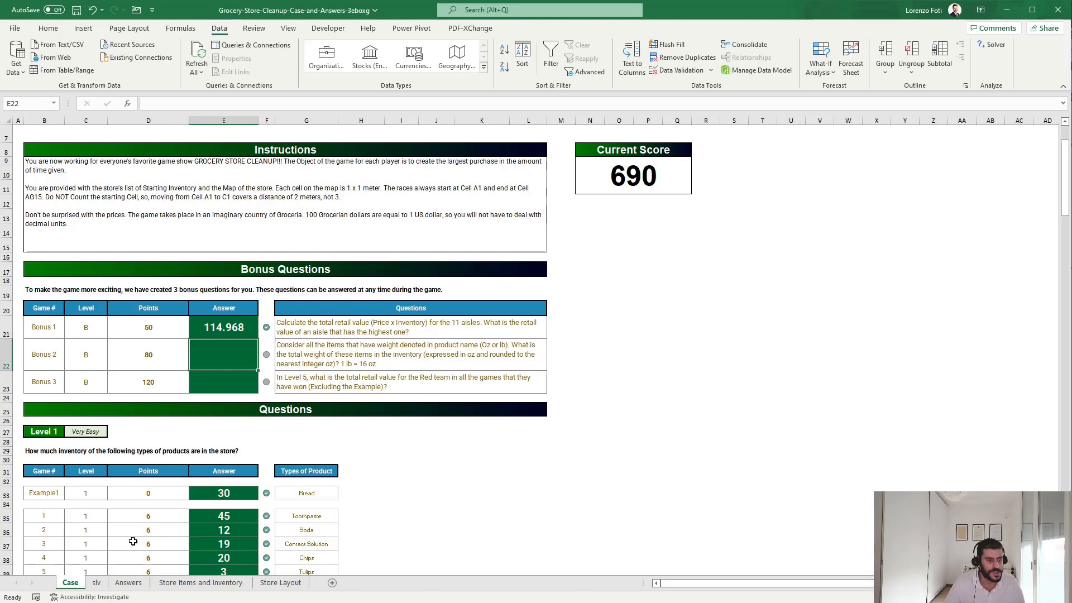
left_click(104, 584)
left_click(201, 582)
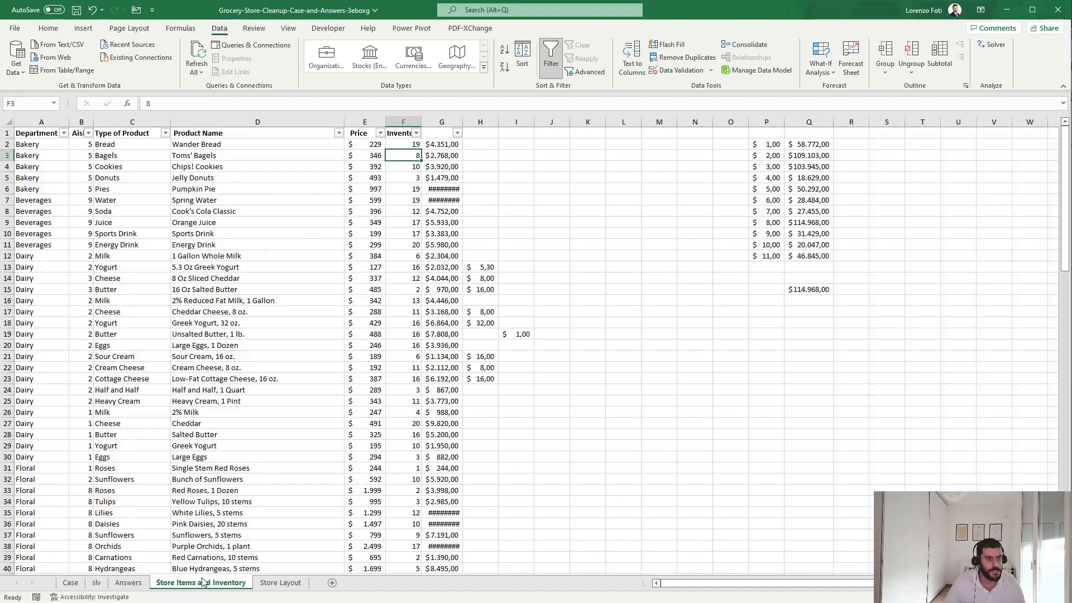
left_click(559, 145)
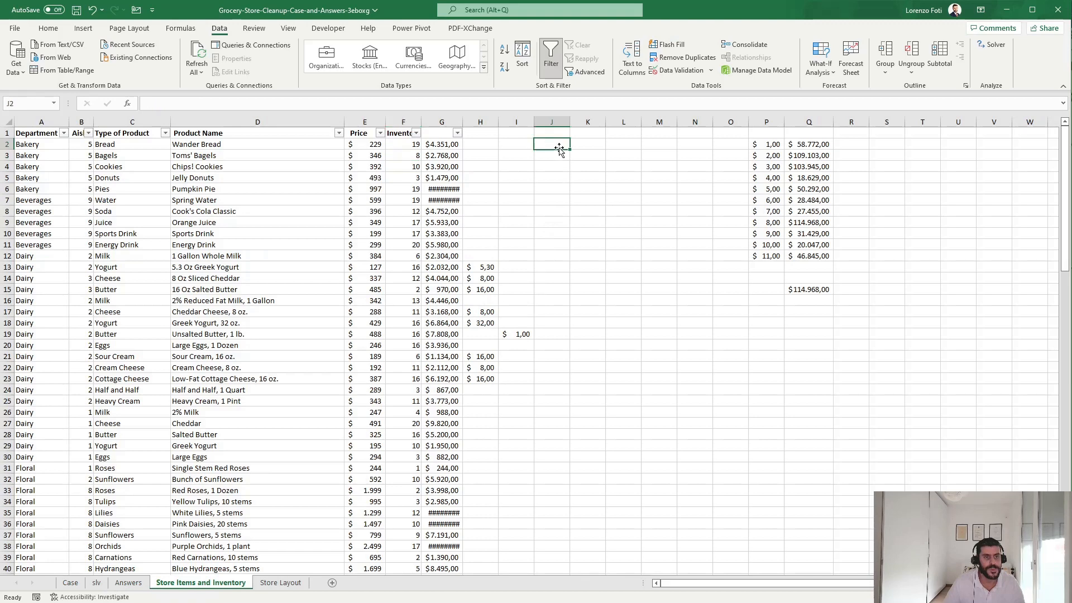
type("+if(")
key("Left")
key("Left")
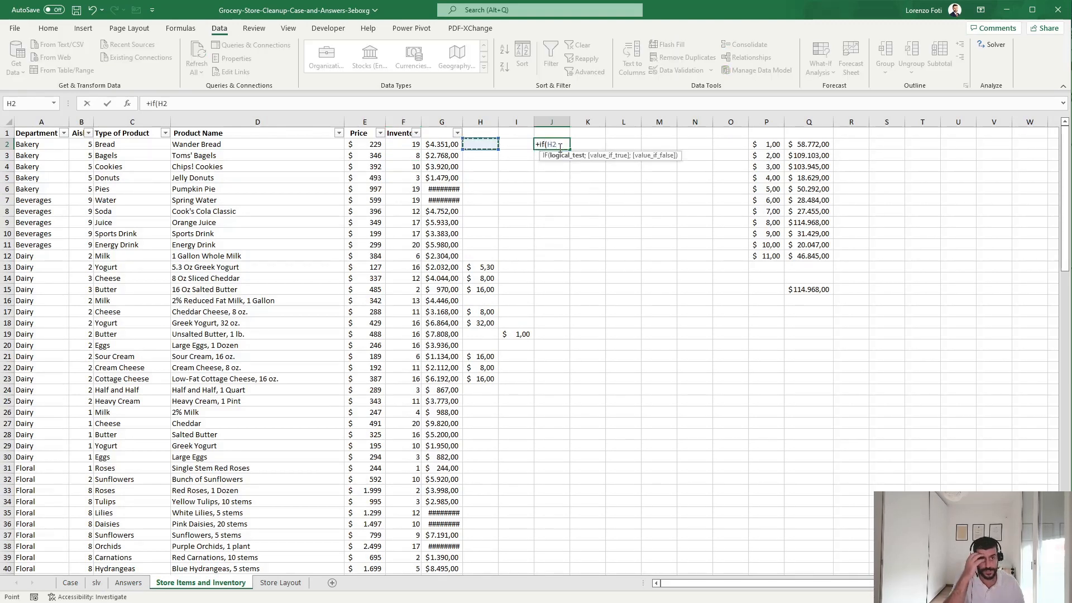
key("Right")
type("*16")
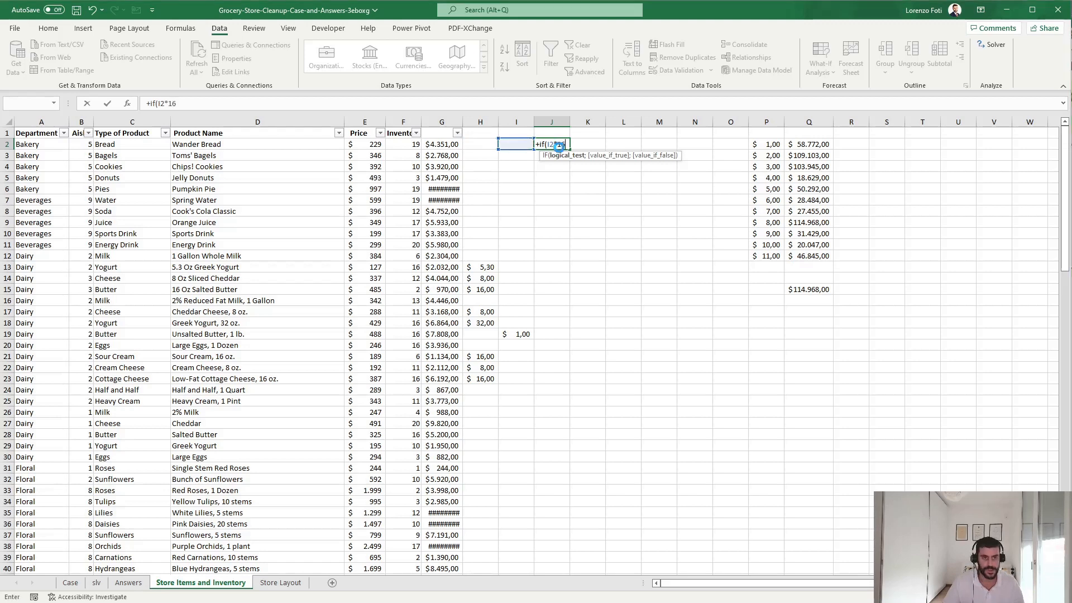
key("Return")
key("Return")
key("Escape")
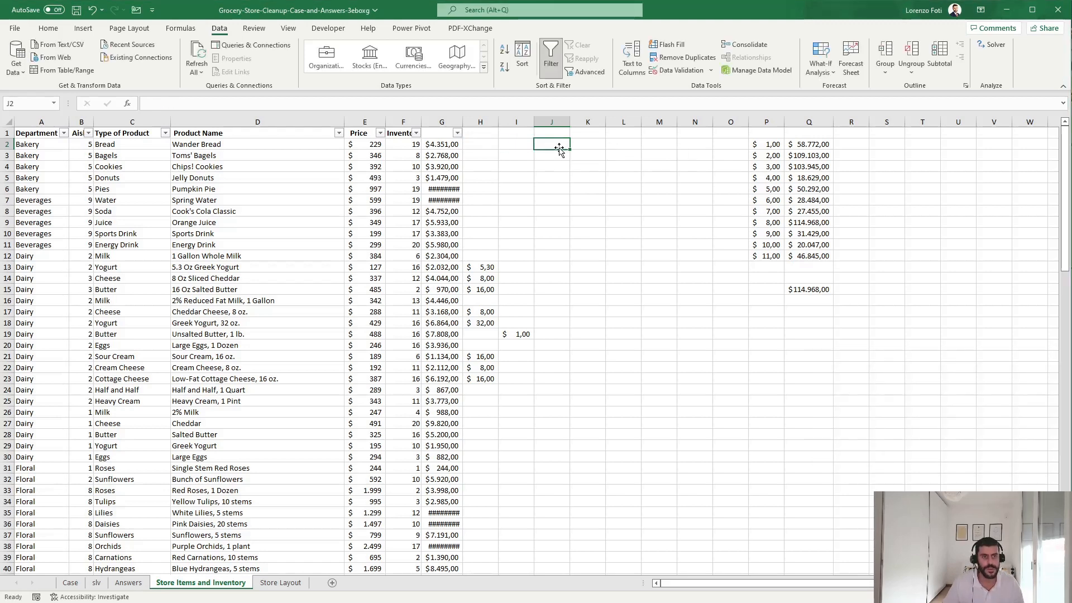
Enter a formula in J2 that converts the pounds in I2 to ounces by multiplying by 16.
type("+")
key("Left")
key("Return")
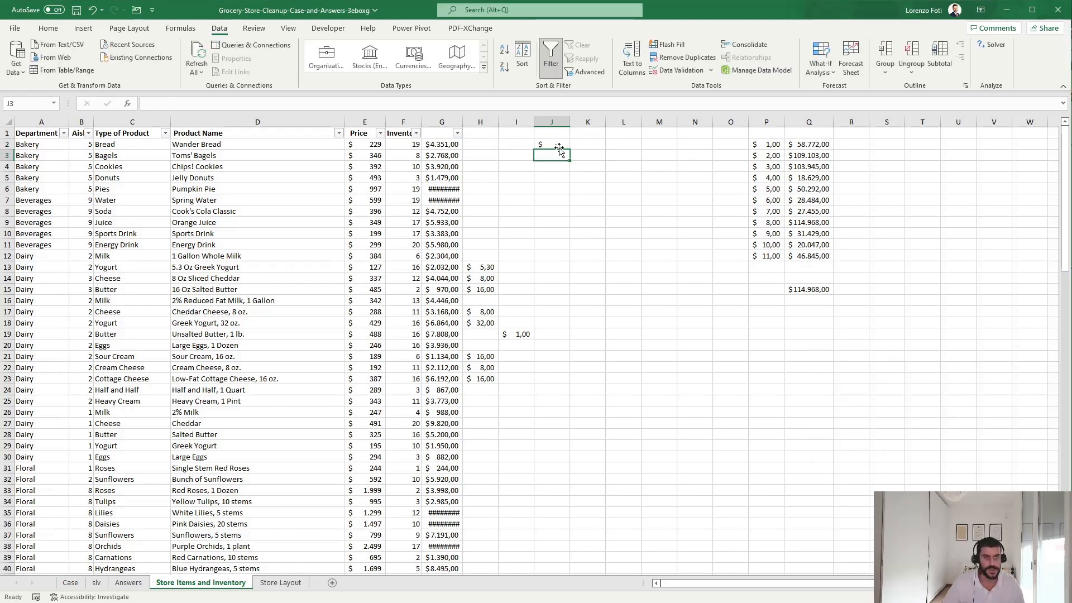
Copy the pound-to-ounce formula from J2 down column J to row 120.
key("Up")
key("ctrl+c")
key("Left")
key("Left")
key("Left")
key("ctrl+Down")
key("Right")
key("Right")
key("Right")
key("ctrl+shift+Up")
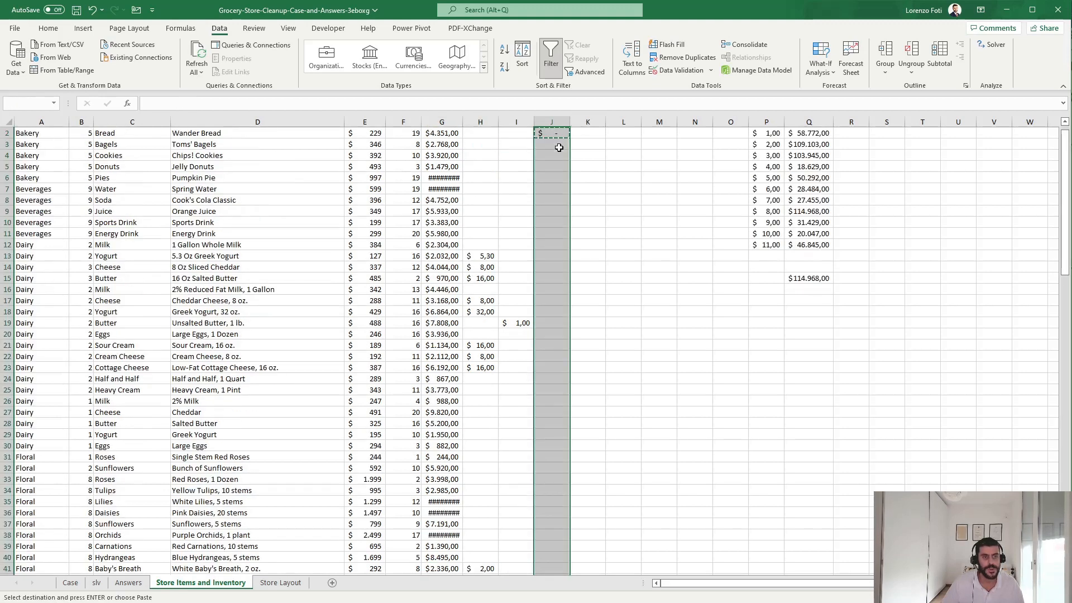
key("ctrl+v")
key("Escape")
Enter a formula in K2 that adds the ounce weight in H2 and the converted weight in J2.
key("ctrl+Up")
key("ctrl+Up")
key("Down")
key("Right")
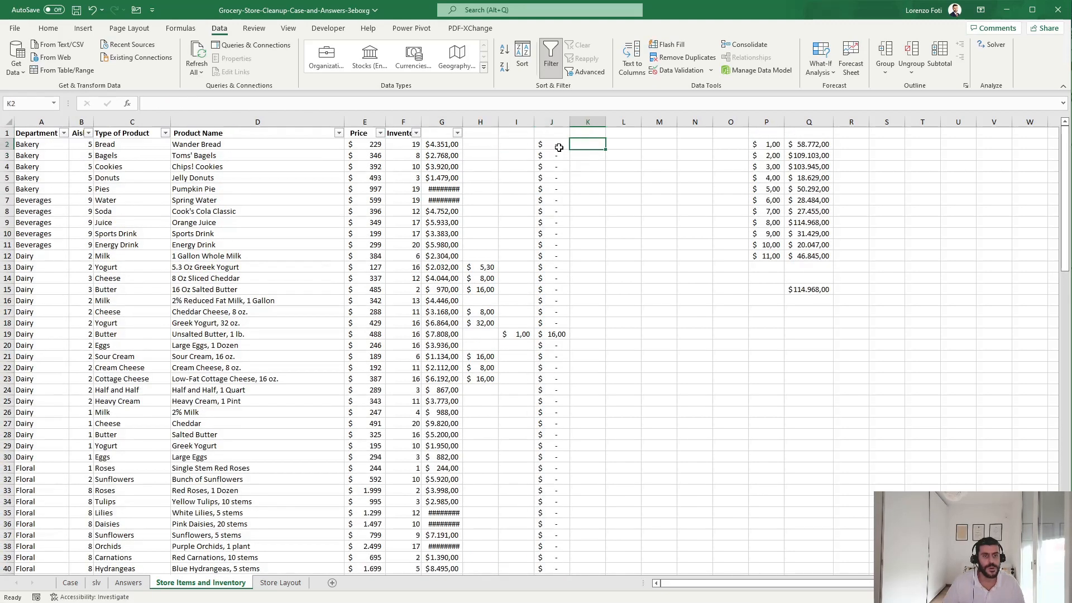
type("+")
key("Left")
key("Left")
key("Left")
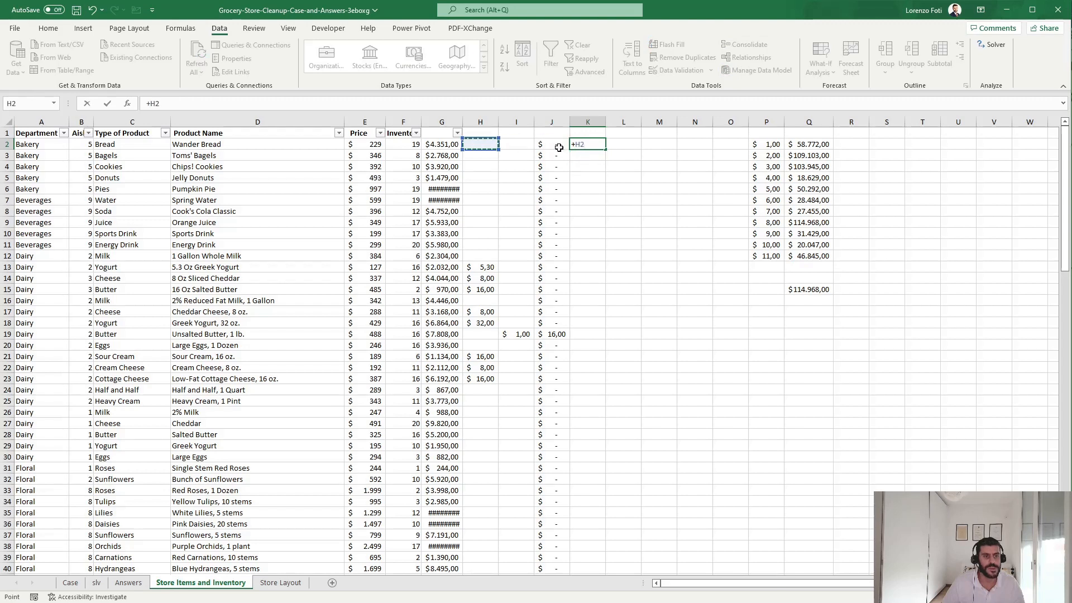
type("+")
key("Left")
key("Return")
Copy the combined weight formula from K2 down column K to row 120.
key("Up")
key("ctrl+c")
key("Left")
key("ctrl+Down")
key("Right")
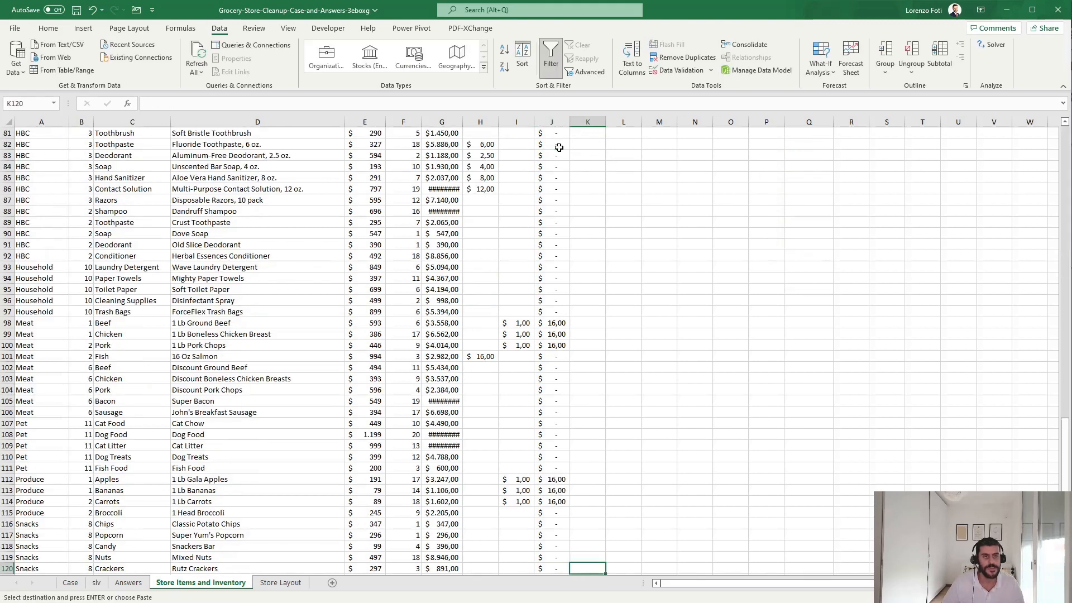
key("ctrl+shift+Up")
key("ctrl+v")
key("Escape")
Recheck the Bonus 2 wording and enter a formula in L2 multiplying the weight in K2 by the inventory in F2.
key("ctrl+Up")
key("Right")
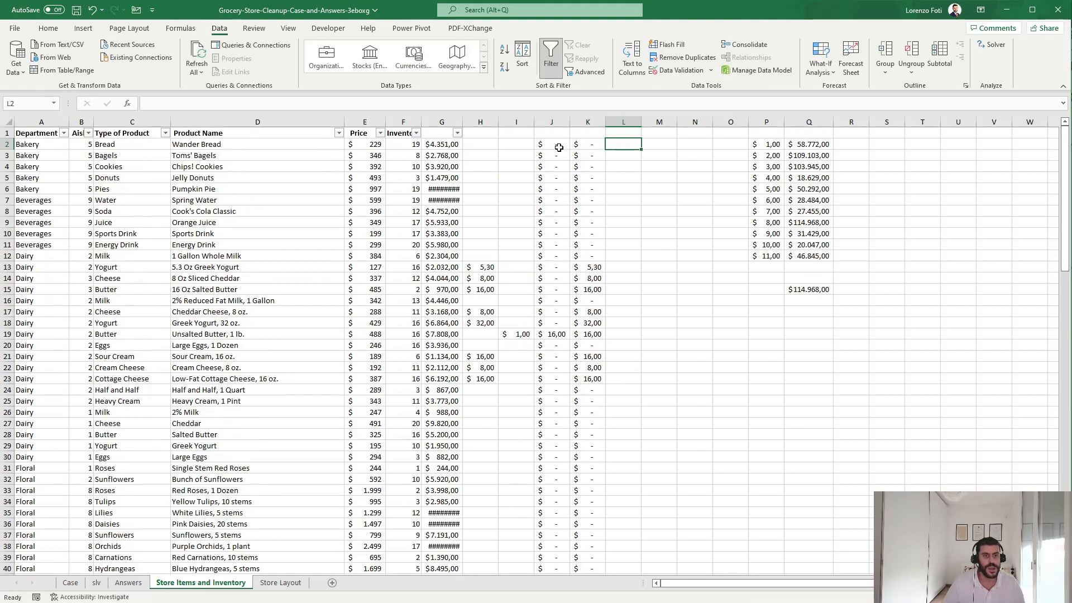
left_click(72, 584)
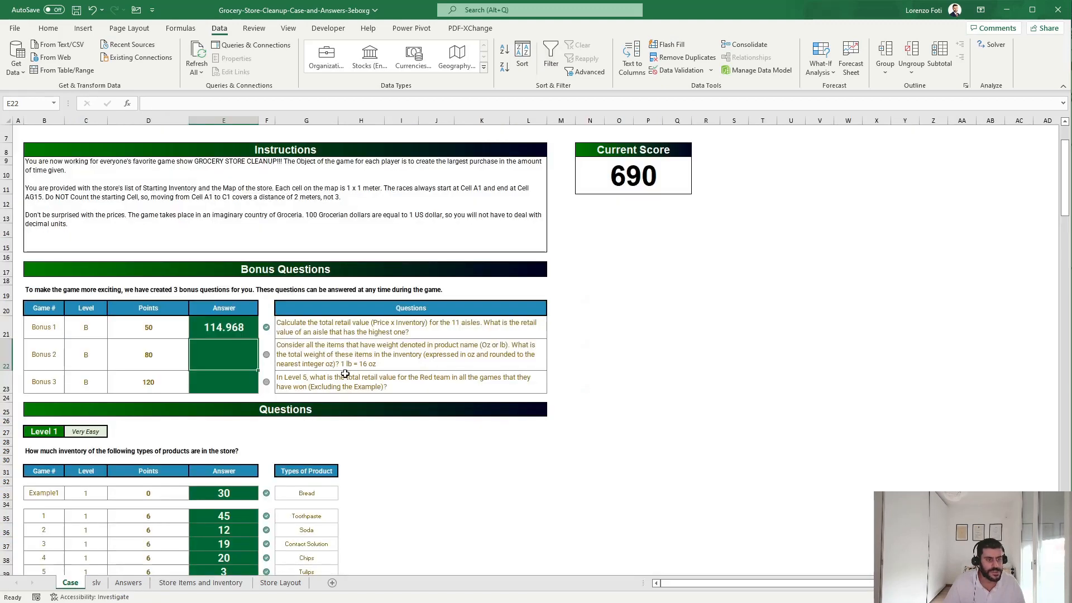
left_click(211, 583)
type("+")
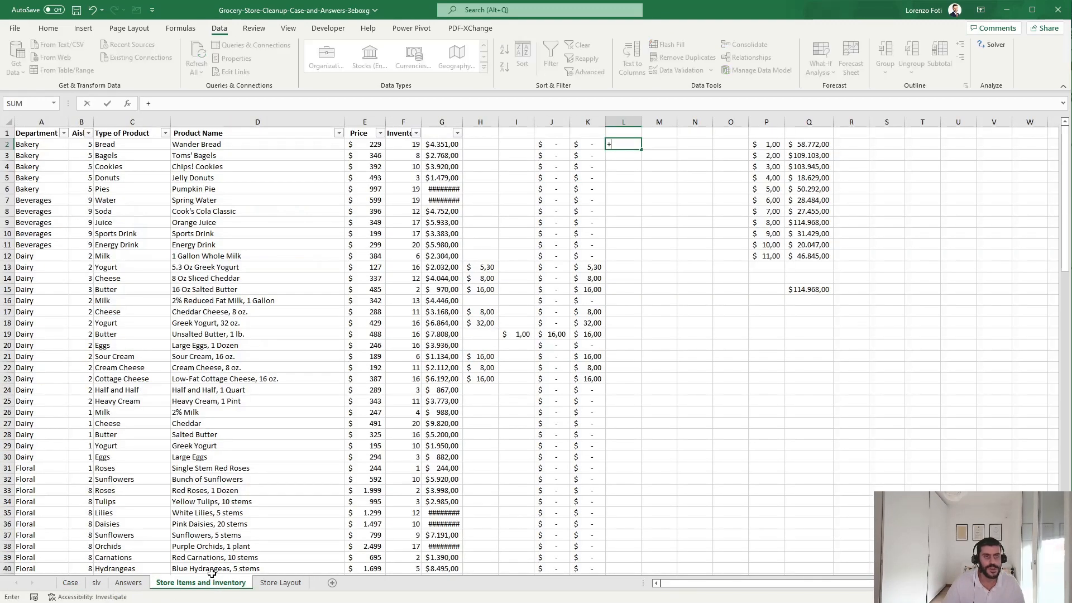
key("Left")
type("*")
key("Left")
key("Left")
key("Left")
key("Left")
key("Left")
key("Left")
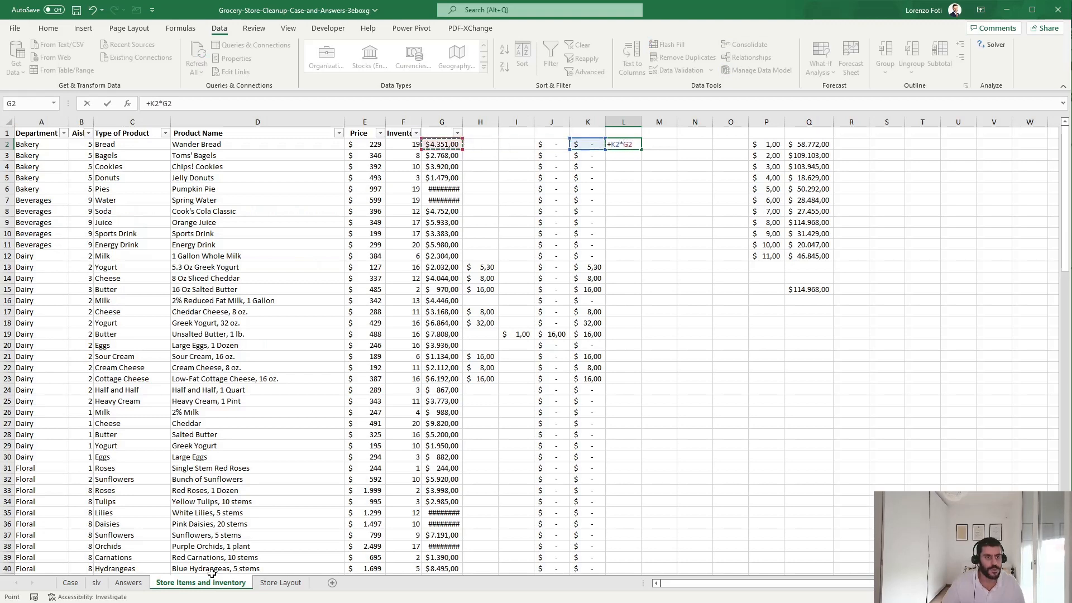
key("ctrl+Return")
Copy the total weight formula from L2 down column L to row 120.
key("ctrl+c")
key("Left")
key("ctrl+Down")
key("Right")
key("ctrl+shift+Up")
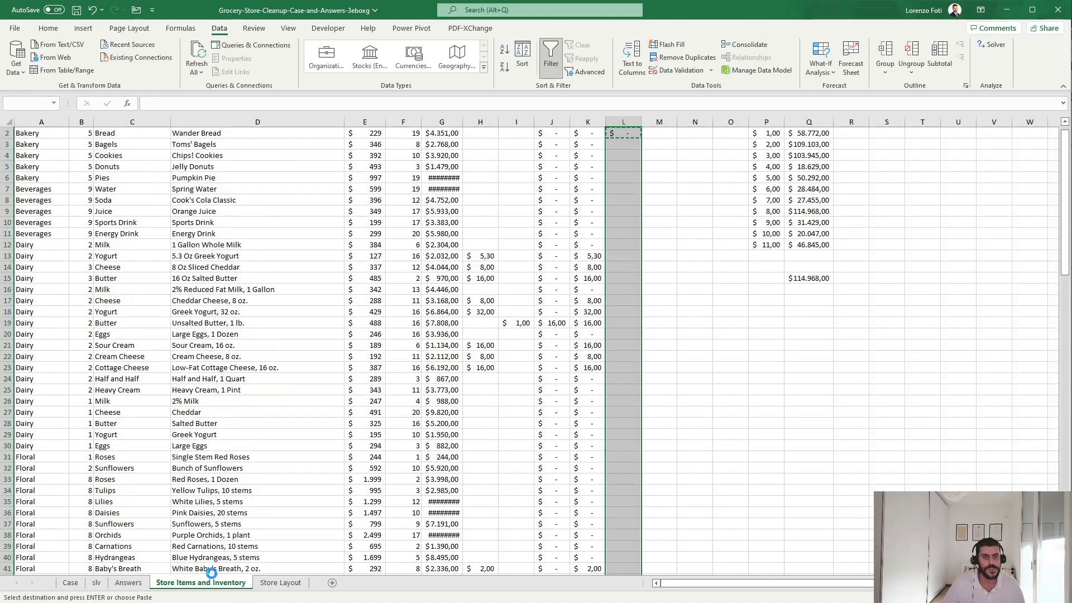
key("ctrl+v")
key("Escape")
Sum the item weights L2:L120 in cell L1.
key("ctrl+Up")
key("ctrl+Up")
type("+sum8")
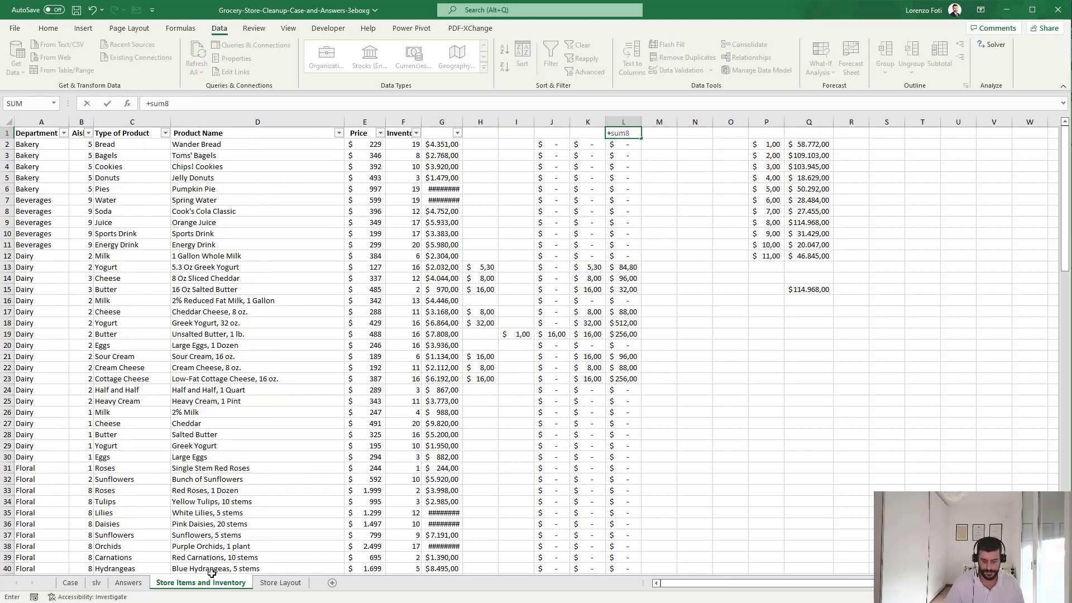
key("BackSpace")
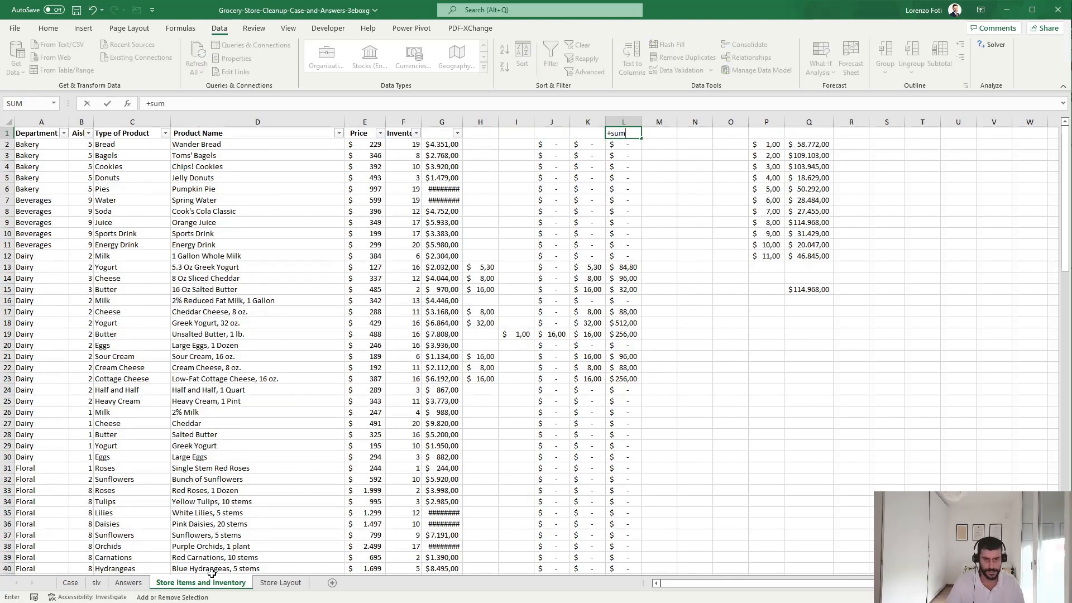
type("(")
key("Down")
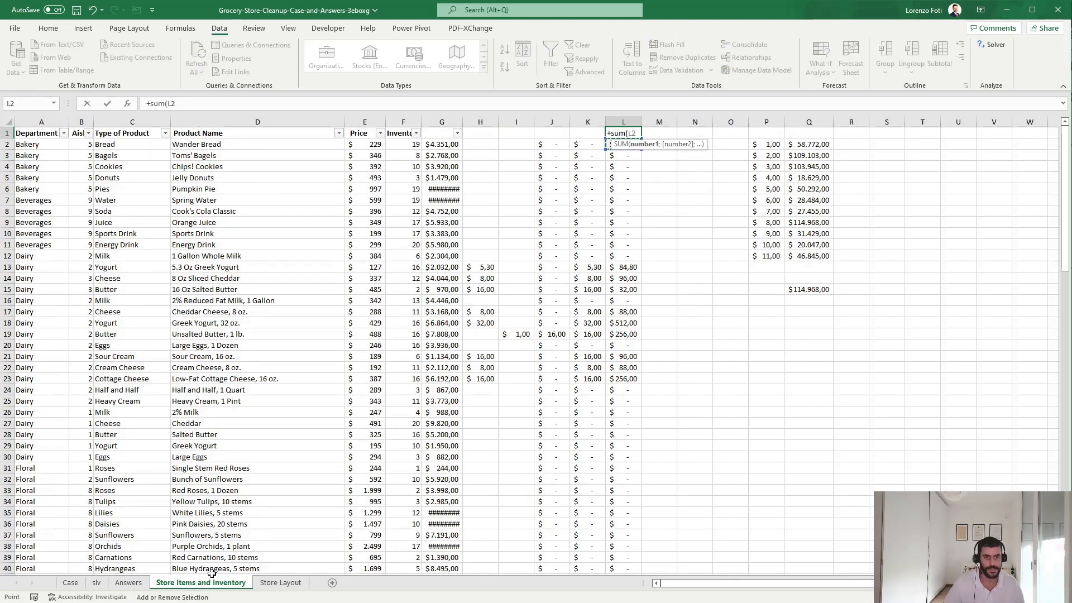
key("ctrl+shift+Down")
key("ctrl+Return")
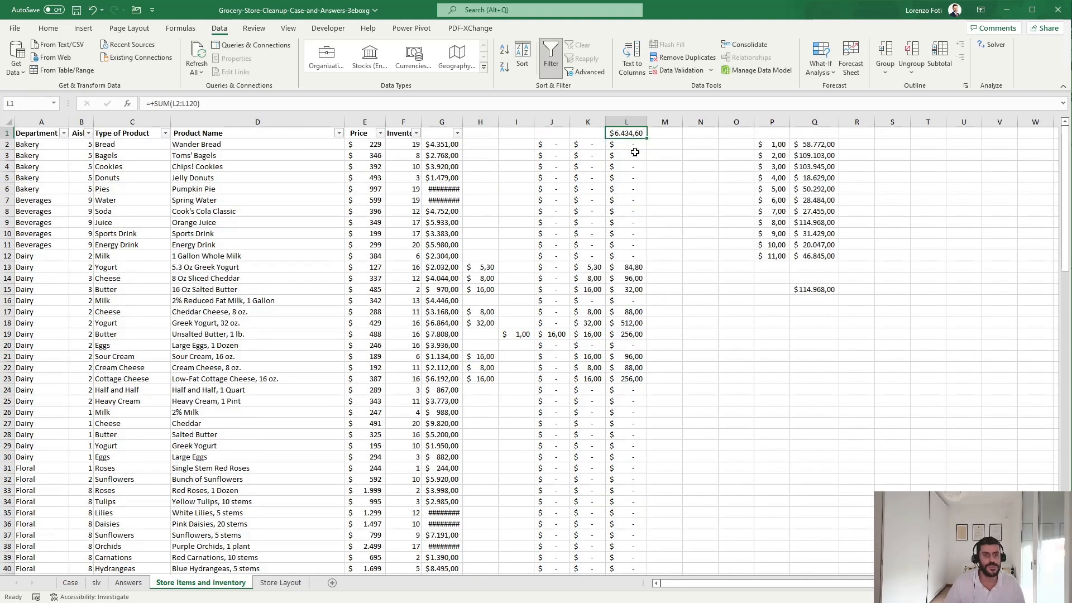
Enter 6435 as the Bonus 2 answer on the Case sheet.
left_click(71, 583)
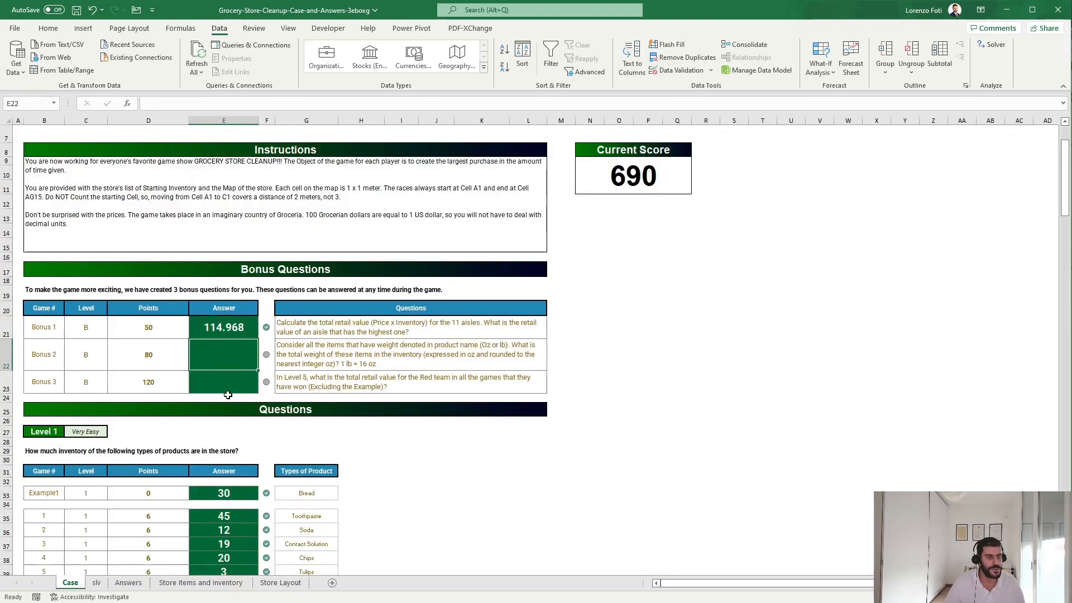
type("6435")
key("Return")
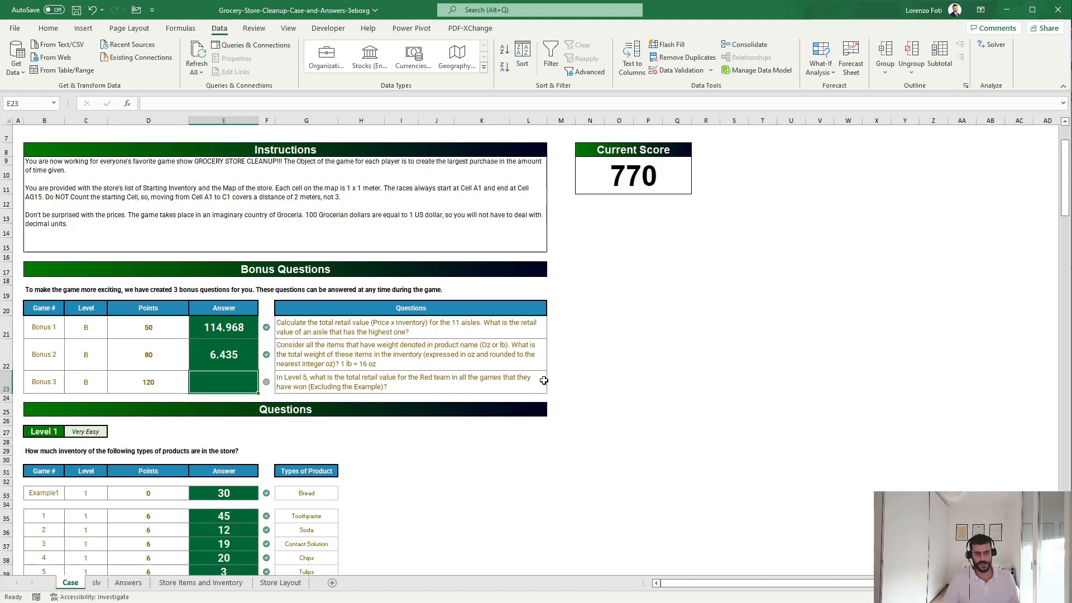
Review the Level 5 rules, Example5 and the table of team speeds, time limits and aisles on the Case sheet.
scroll(303, 445, "down", 20)
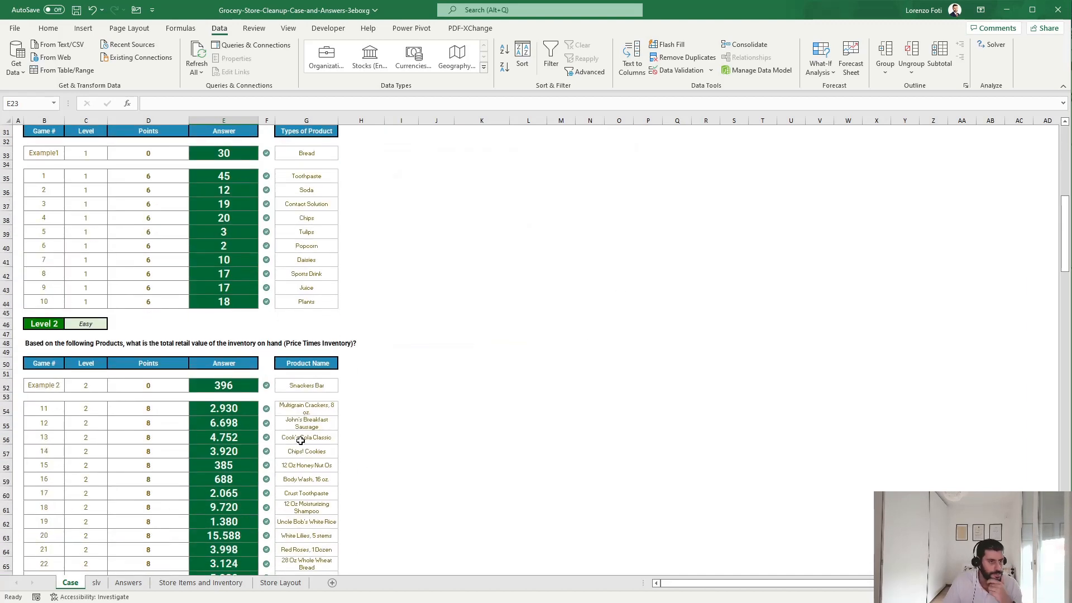
scroll(300, 440, "down", 20)
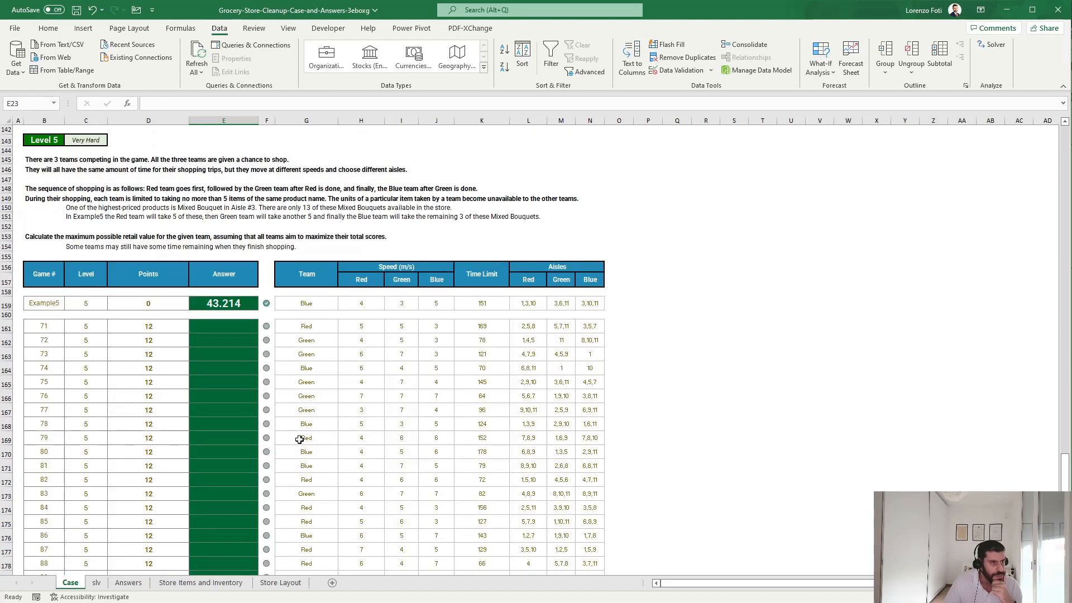
scroll(132, 249, "up", 1)
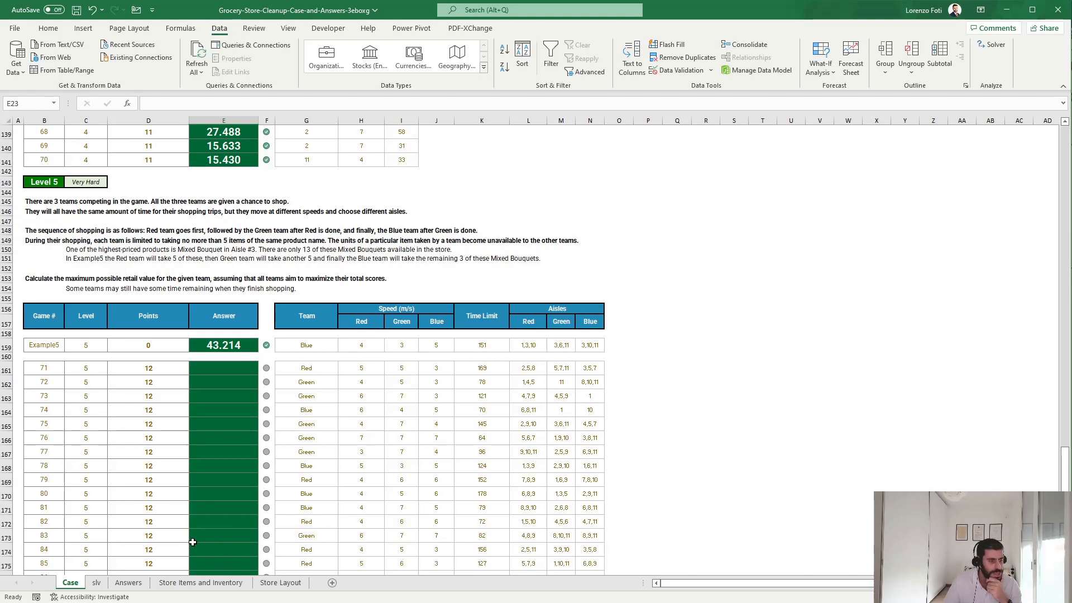
scroll(302, 279, "up", 3)
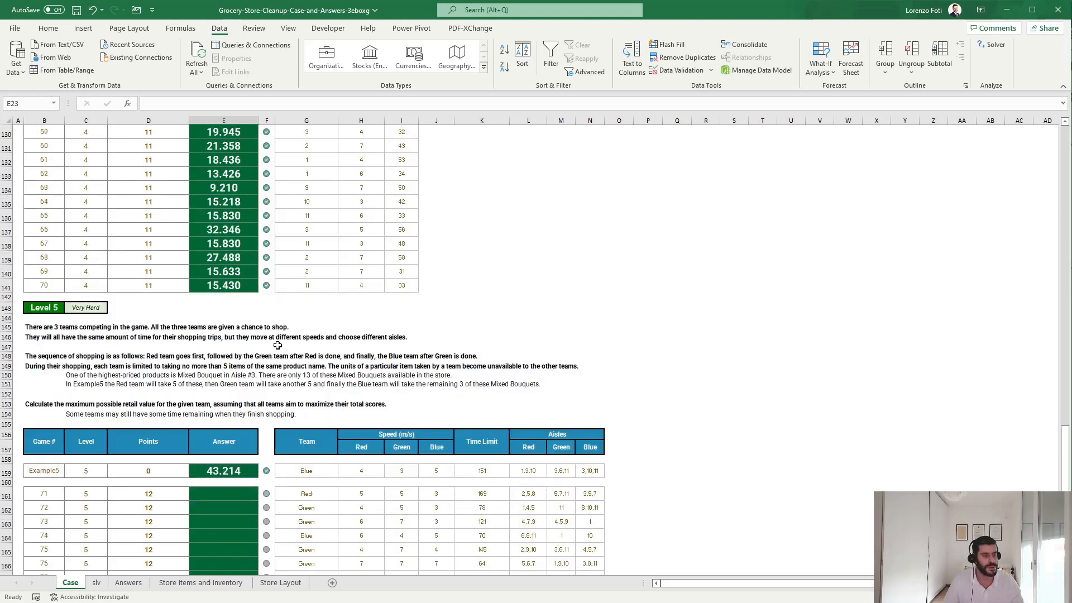
scroll(278, 345, "down", 3)
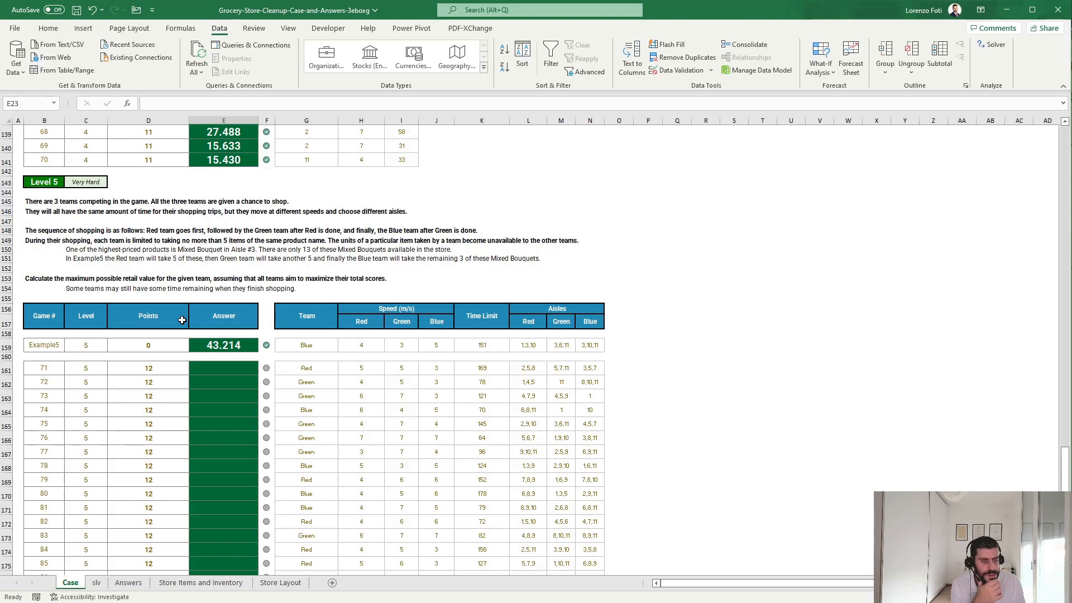
Duplicate the slv sheet, placing the copy before the Answers sheet.
right_click(99, 584)
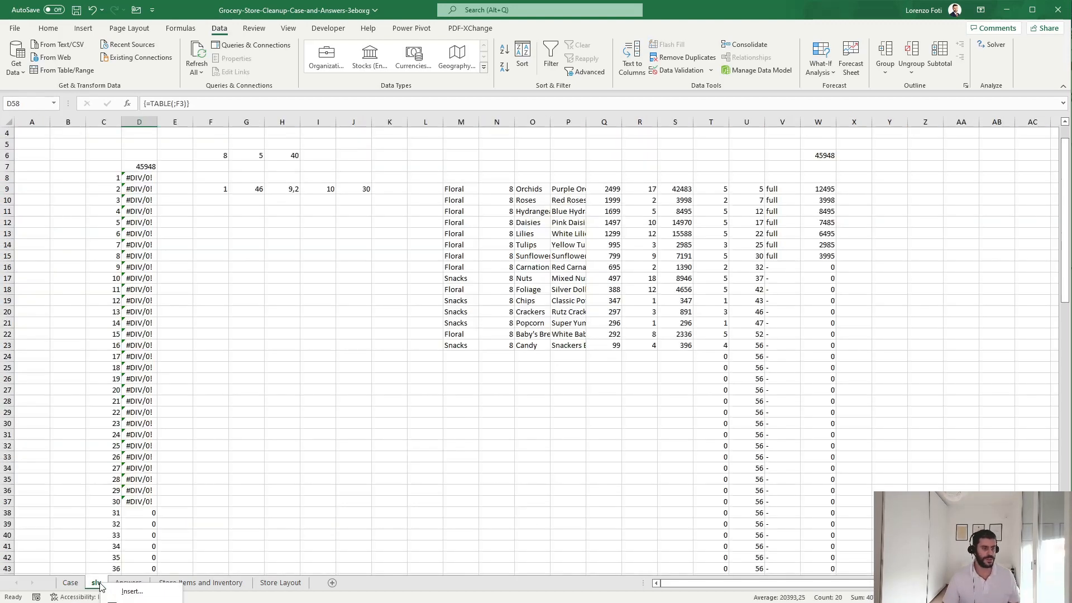
left_click(134, 602)
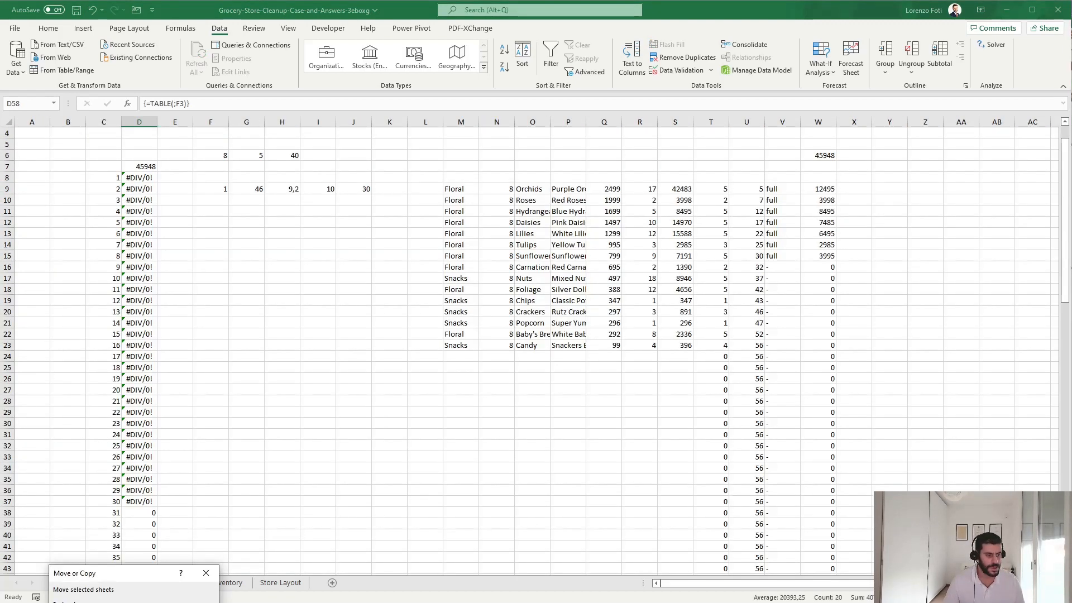
key("Return")
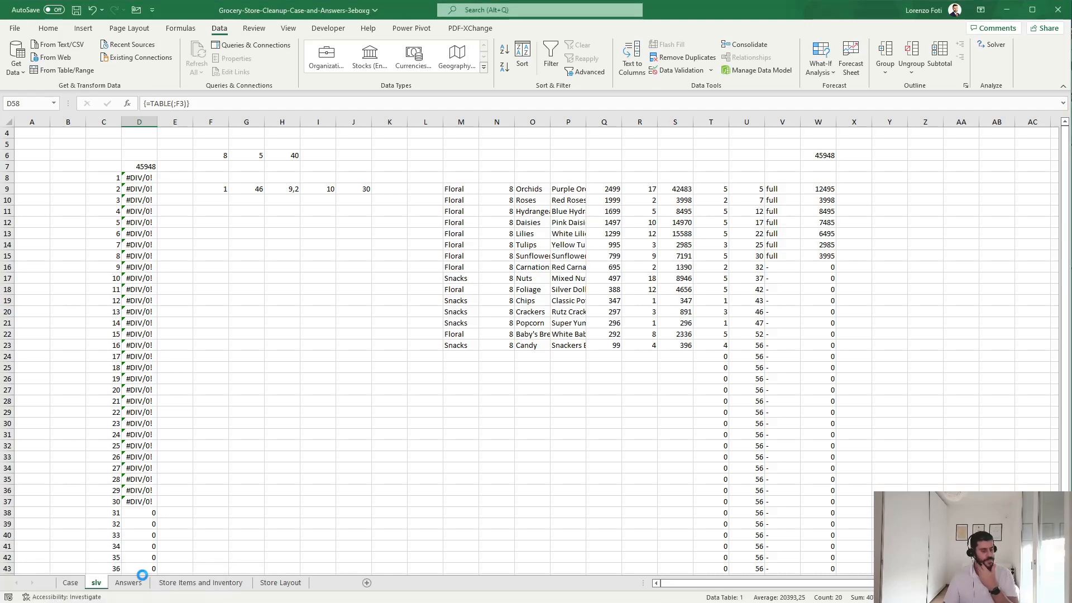
Delete the data table starting at C7 in columns C and D of the copied slv sheet.
left_click(113, 167)
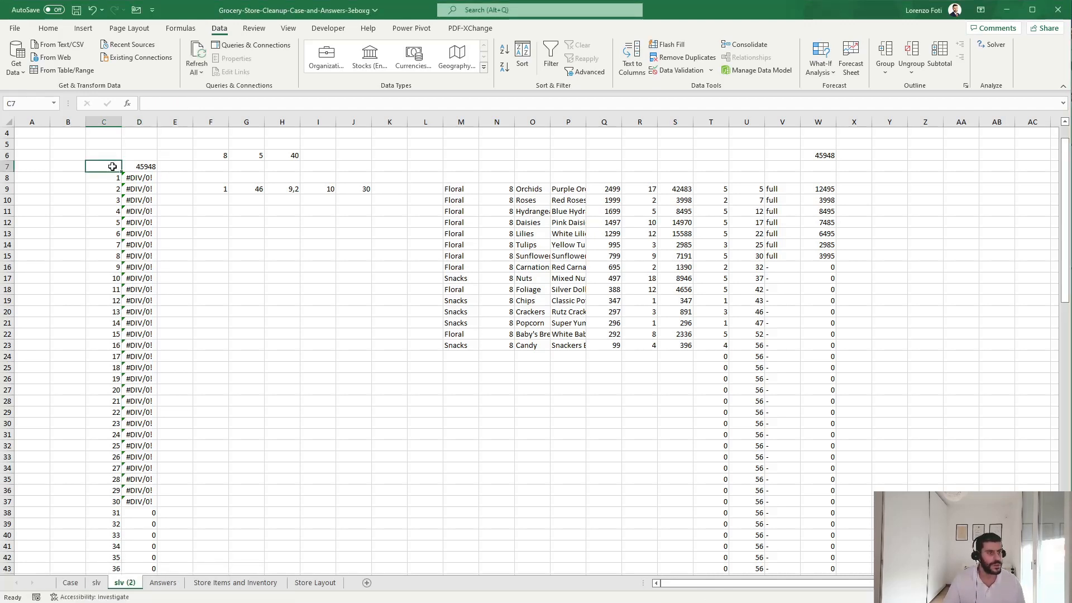
key("shift+Right")
key("ctrl+shift+Down")
key("ctrl+shift+Down")
scroll(112, 167, "up", 20)
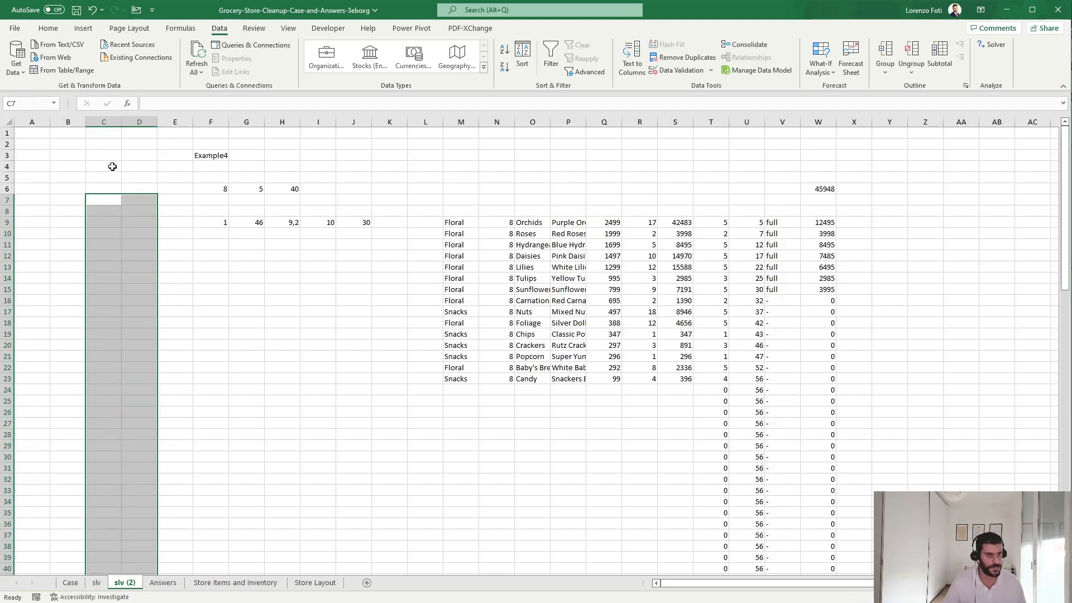
left_click(211, 468)
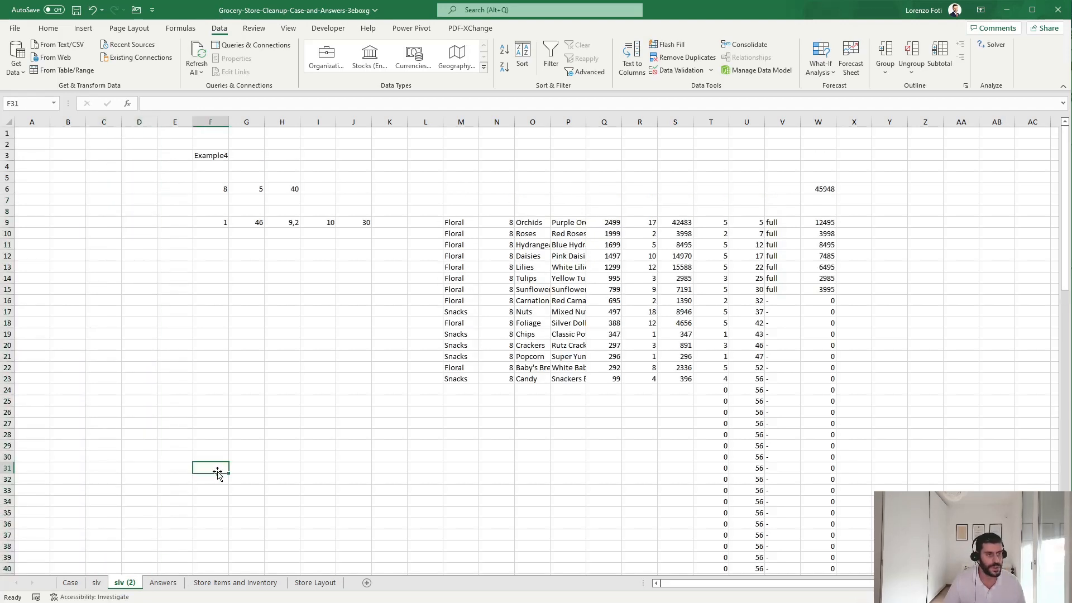
Change the game in F3 of the copied sheet to Example5 and return to the Level 5 table on the Case sheet.
left_click(210, 155)
left_click(219, 104)
key("BackSpace")
type("5")
key("Return")
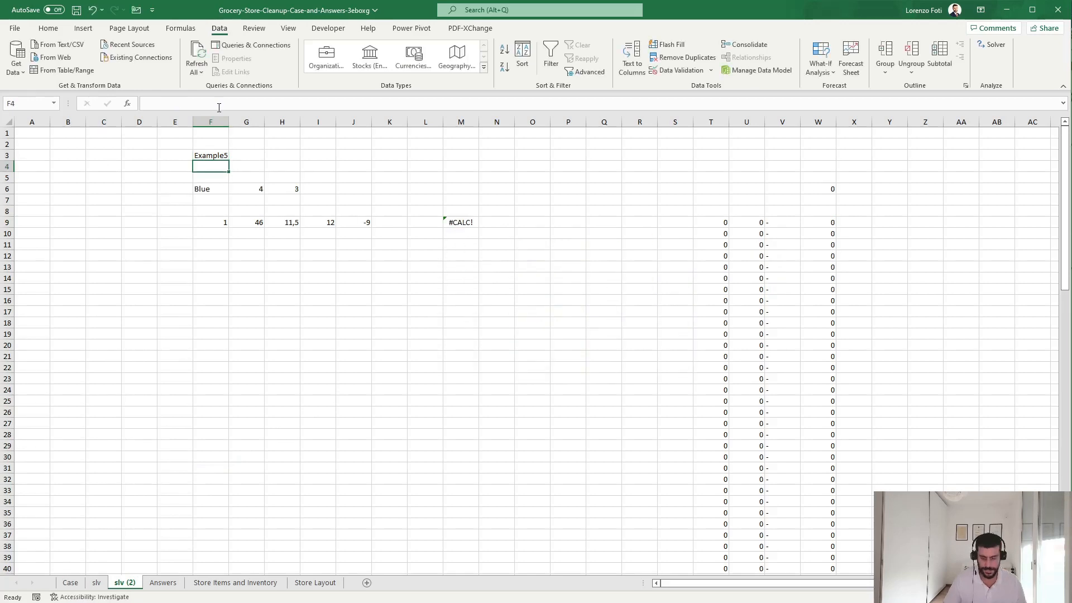
key("ctrl+Page_Up")
key("ctrl+Page_Up")
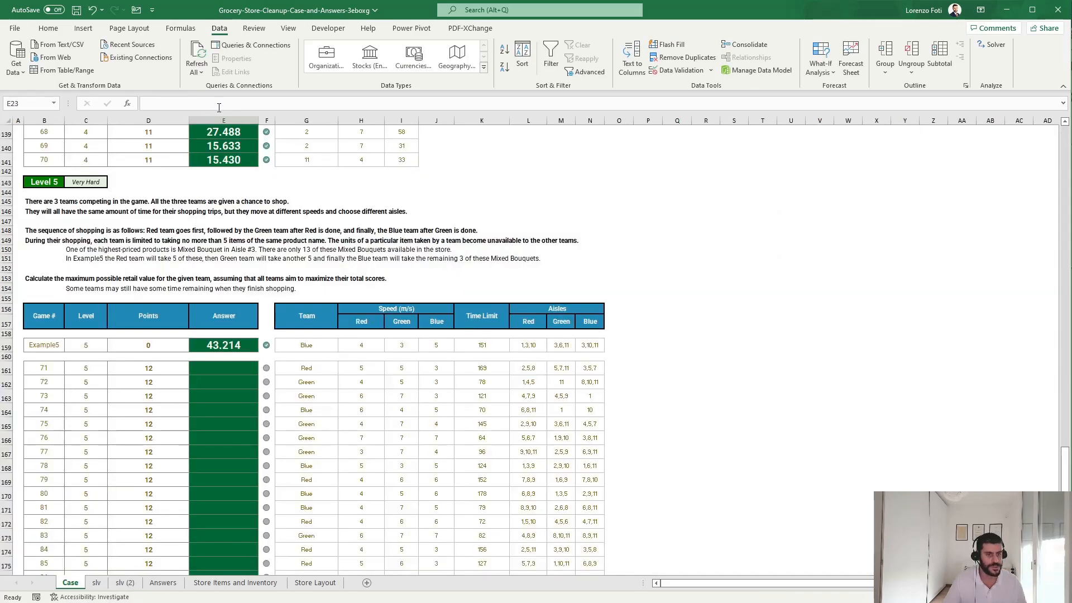
On the slv (2) sheet, extend the XLOOKUP return range in F6 to Case!G:N.
key("ctrl+Page_Down")
key("ctrl+Page_Down")
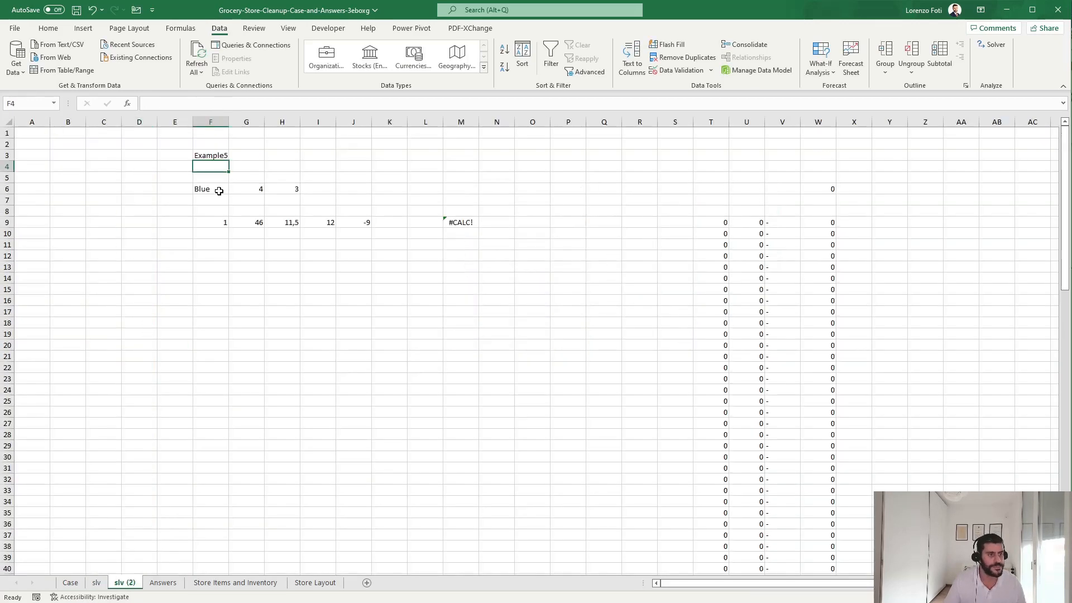
left_click(220, 187)
left_click(265, 105)
key("BackSpace")
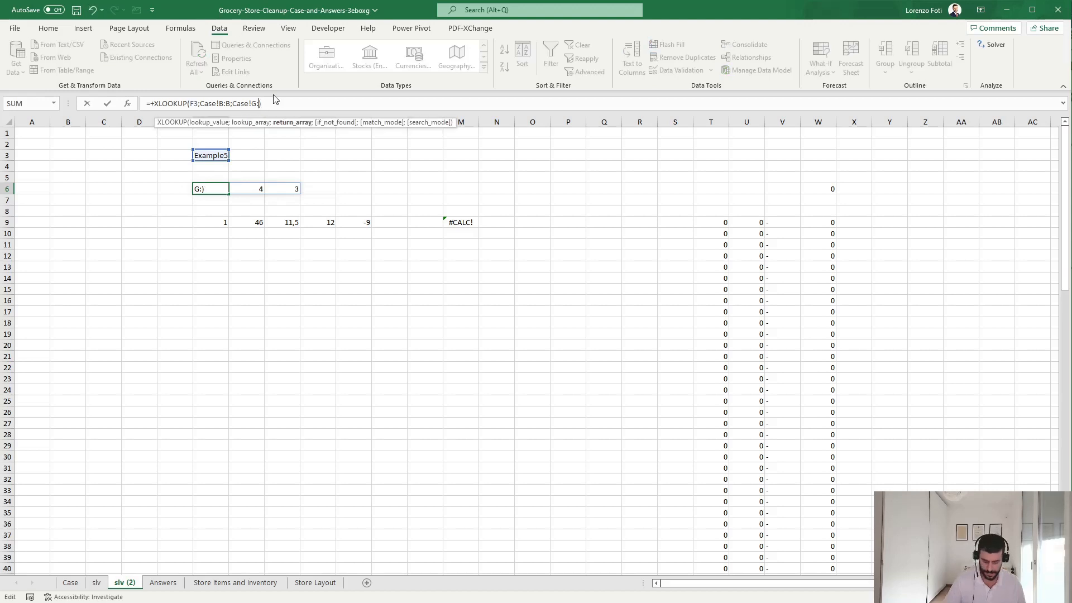
type("N")
key("Return")
key("Down")
key("Down")
key("Down")
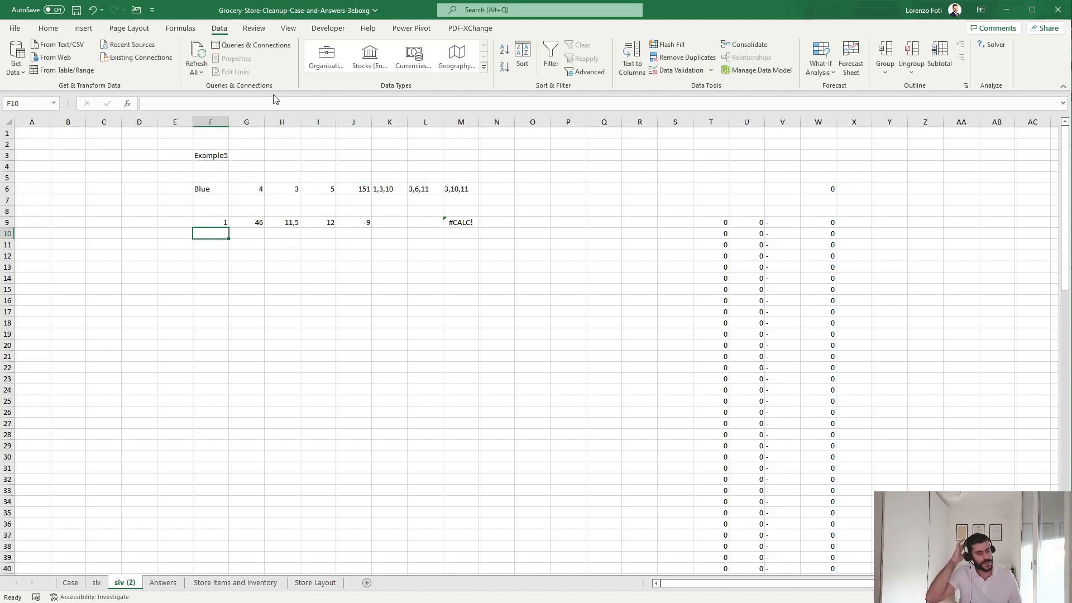
Check the Level 5 table, then enlarge the formula bar and examine the full LET formula in M9 of slv (2).
left_click(70, 583)
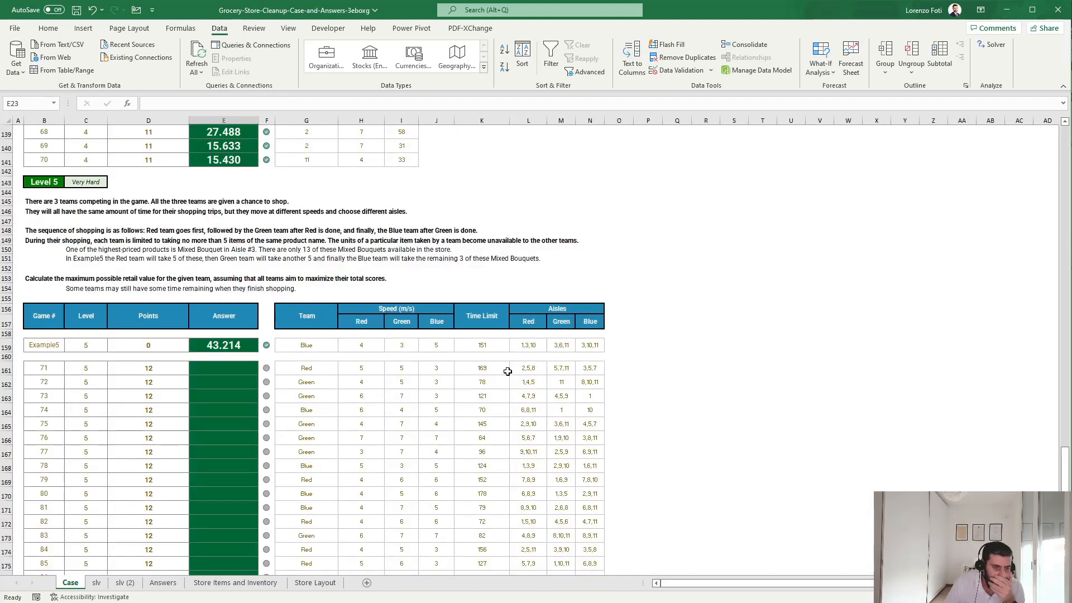
left_click(124, 584)
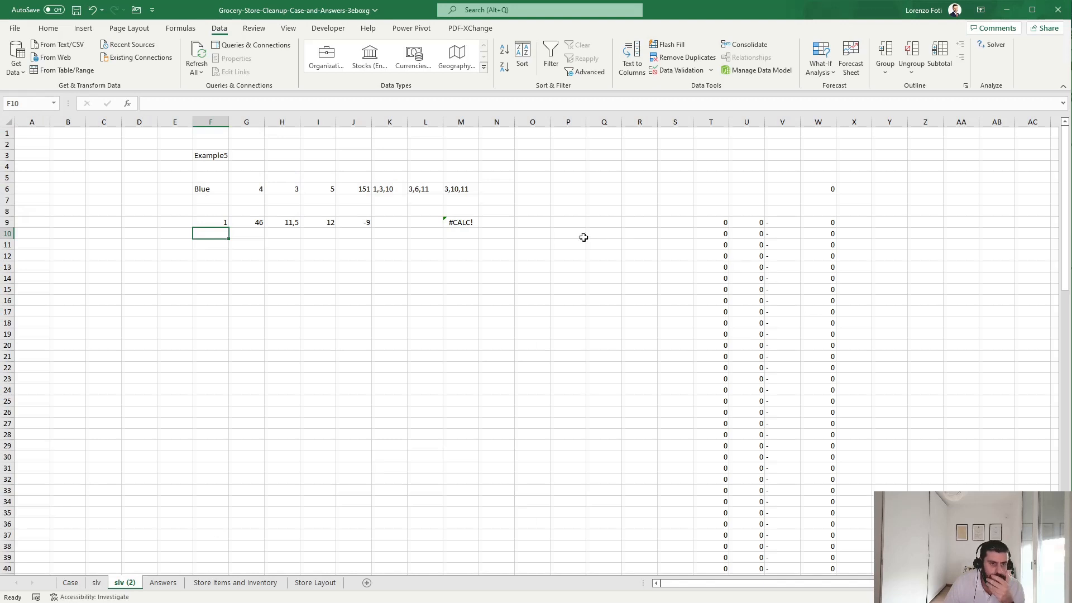
left_click(440, 224)
key("F2")
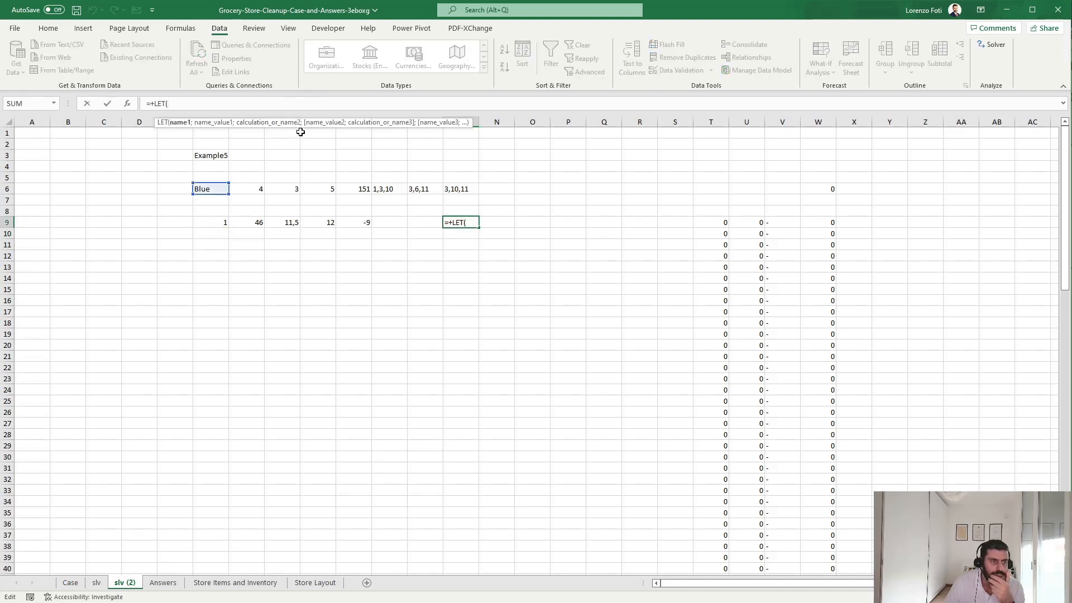
left_click_drag(312, 113, 312, 179)
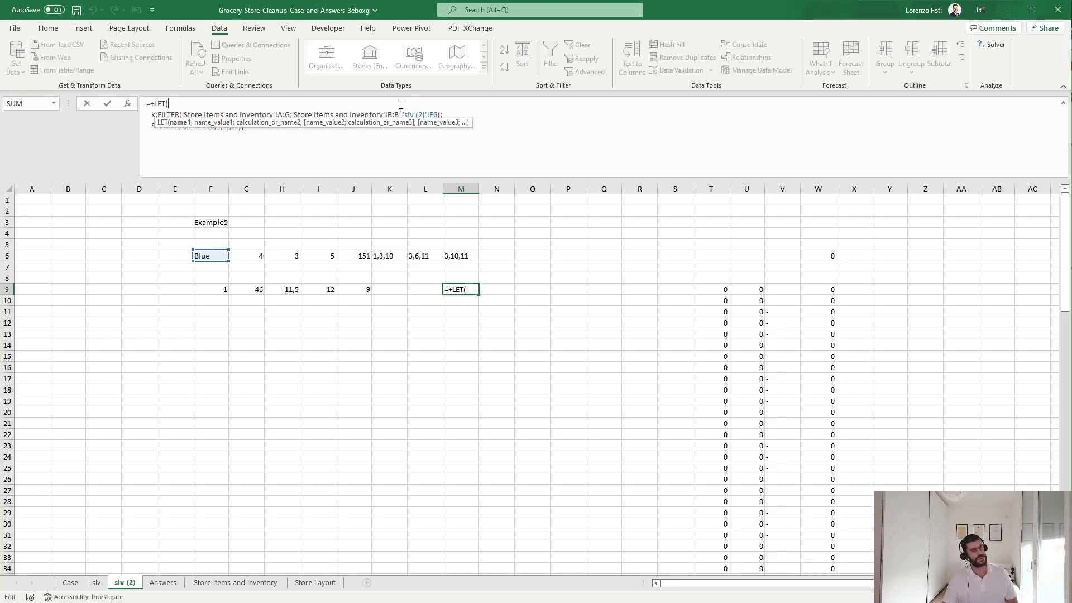
left_click(448, 116)
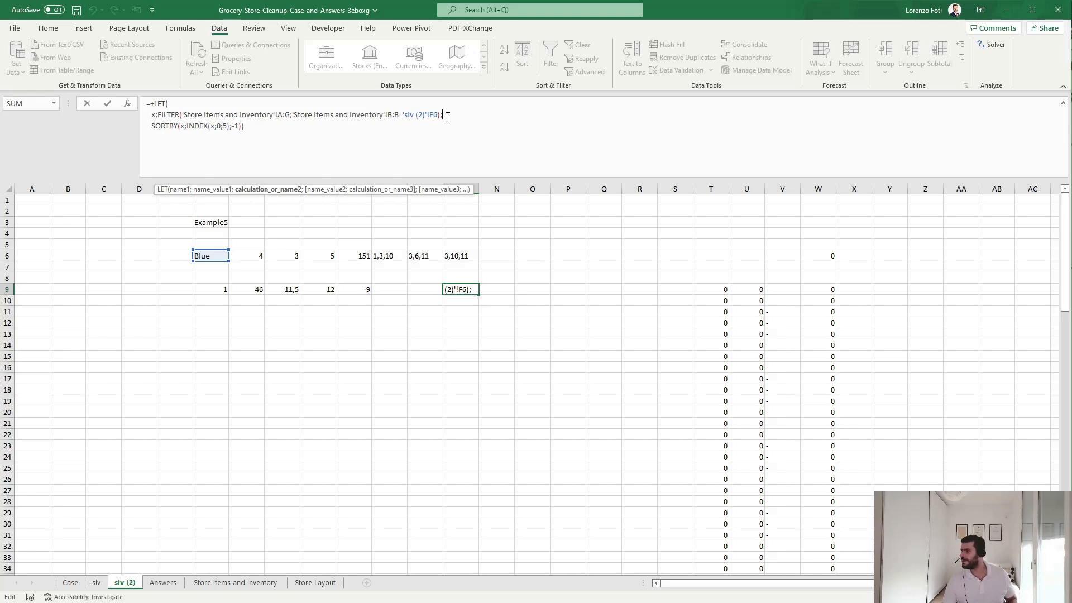
key("ctrl+Return")
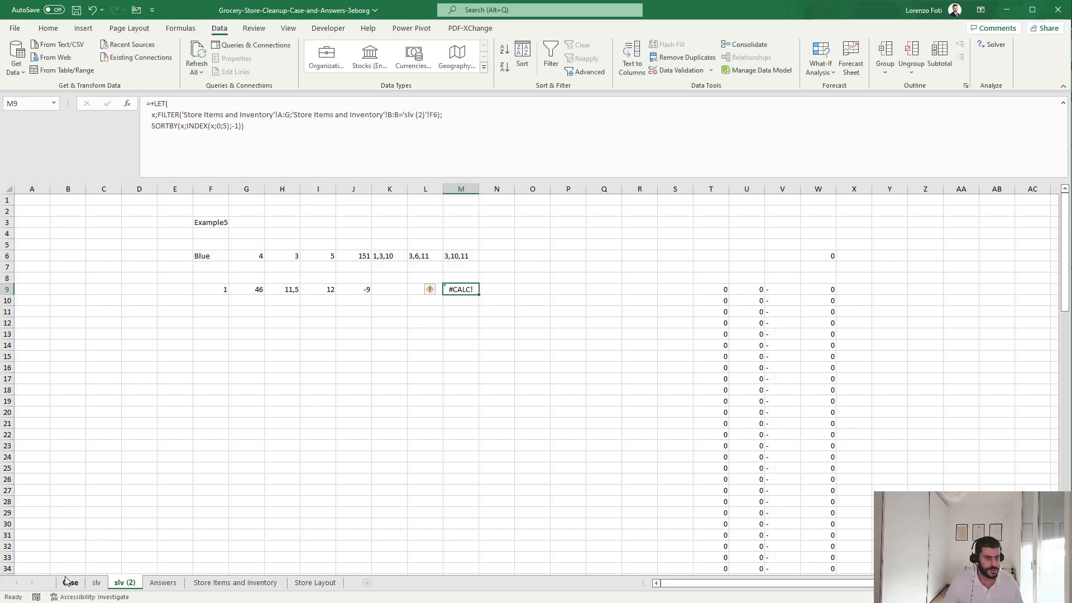
Compare the team speeds, time limit and aisle lists of the Level 5 games on the Case sheet with the lookup row on slv (2).
left_click(67, 581)
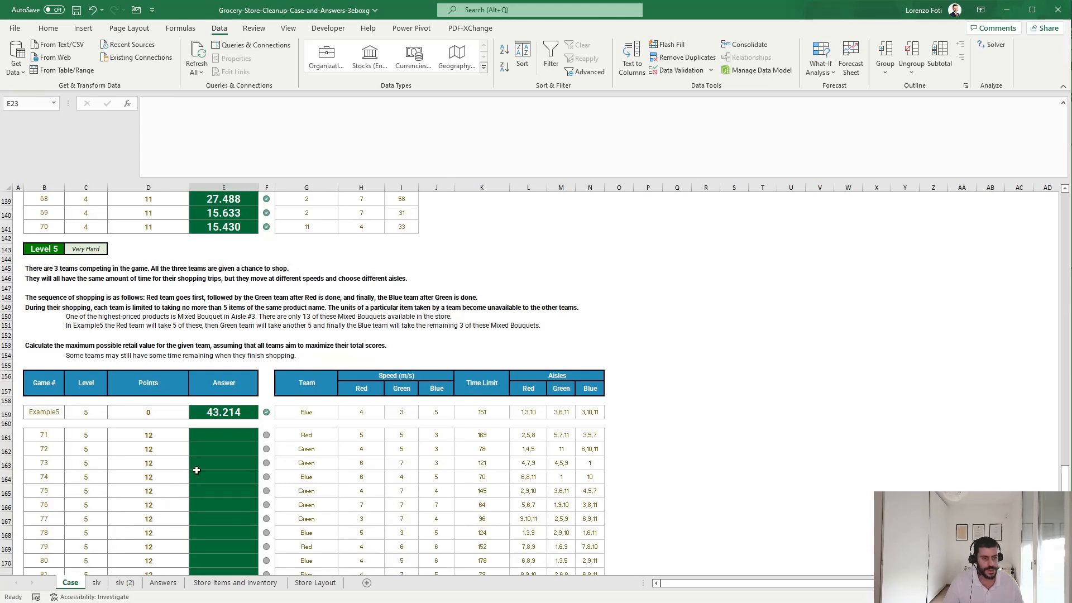
left_click_drag(527, 435, 581, 435)
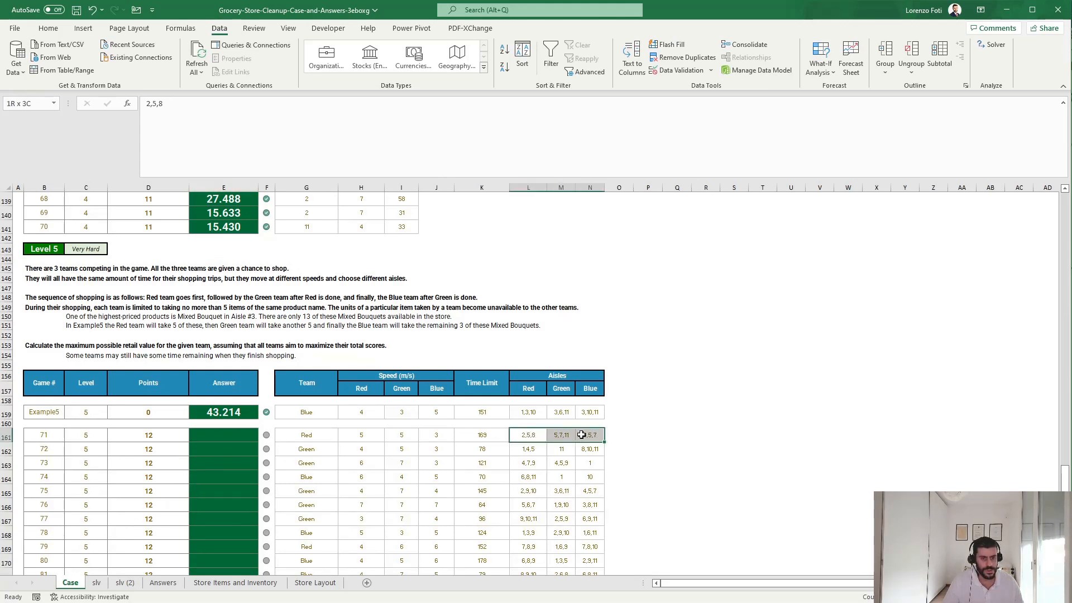
left_click(562, 478)
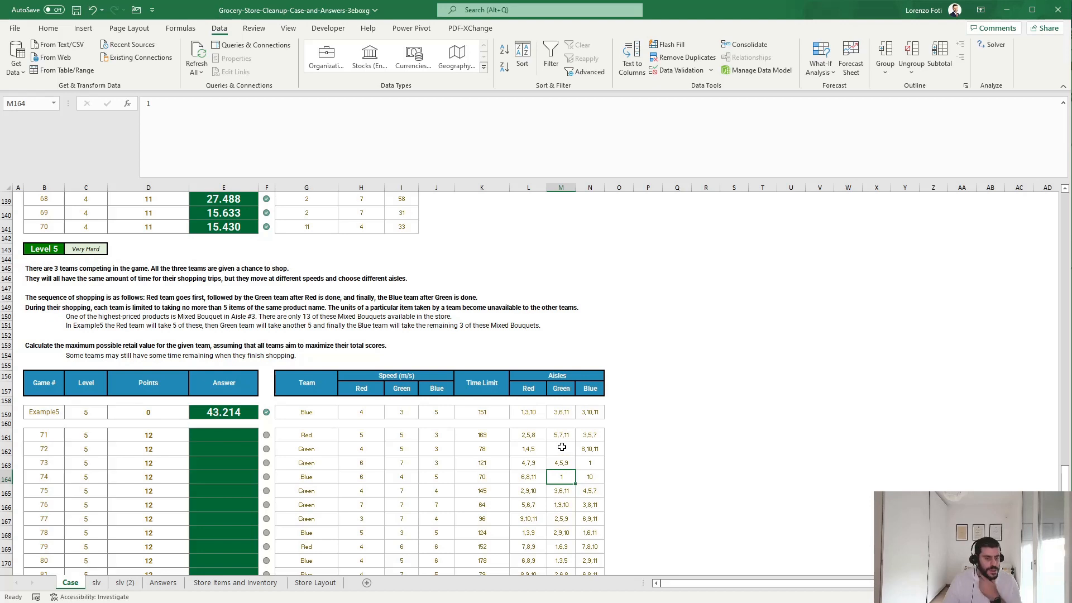
left_click(124, 583)
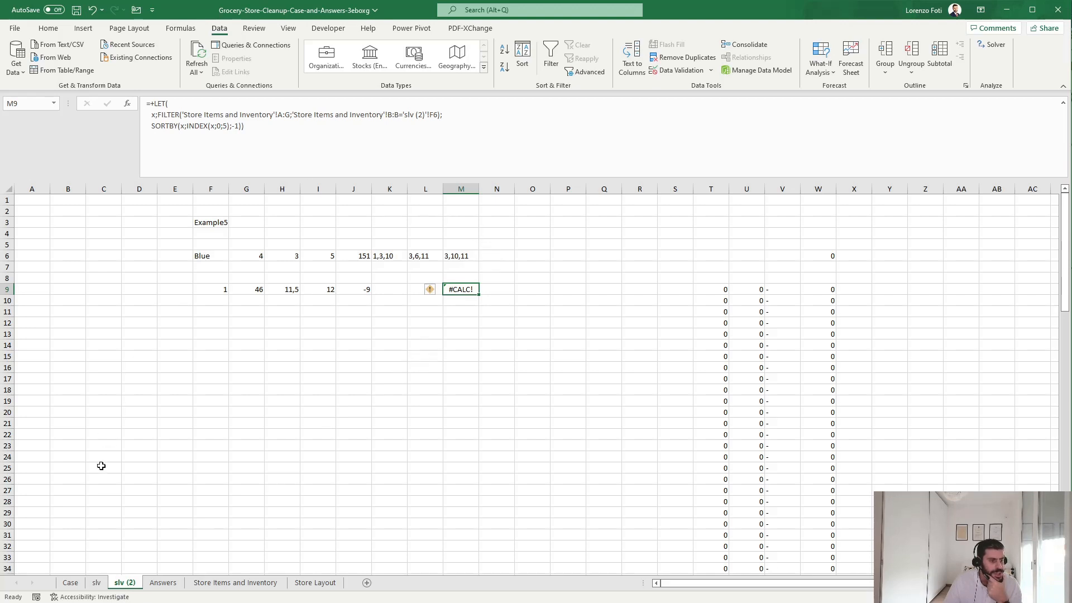
left_click(69, 583)
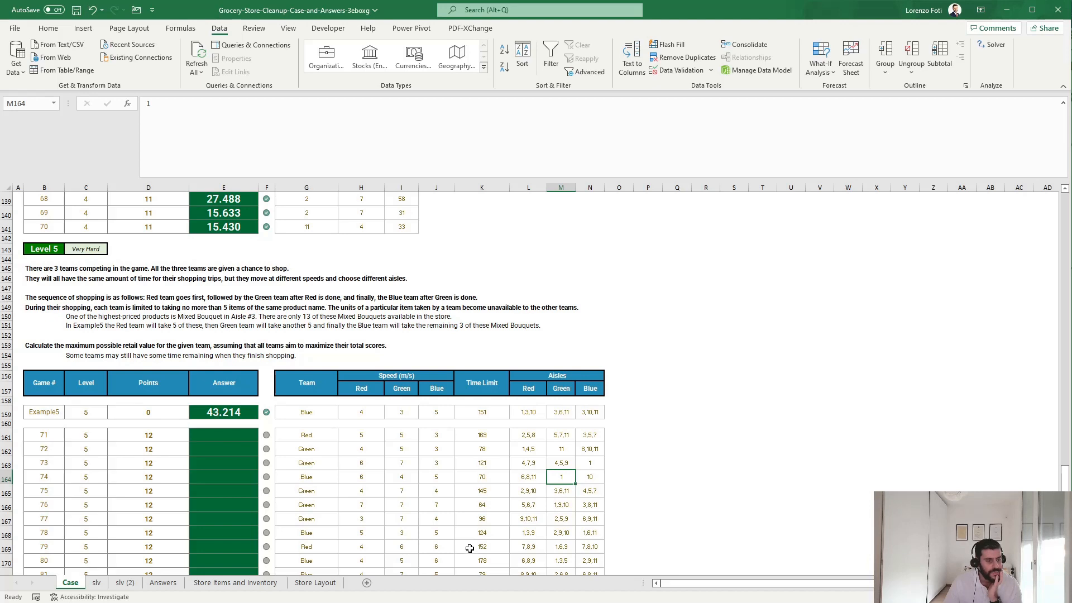
left_click(128, 582)
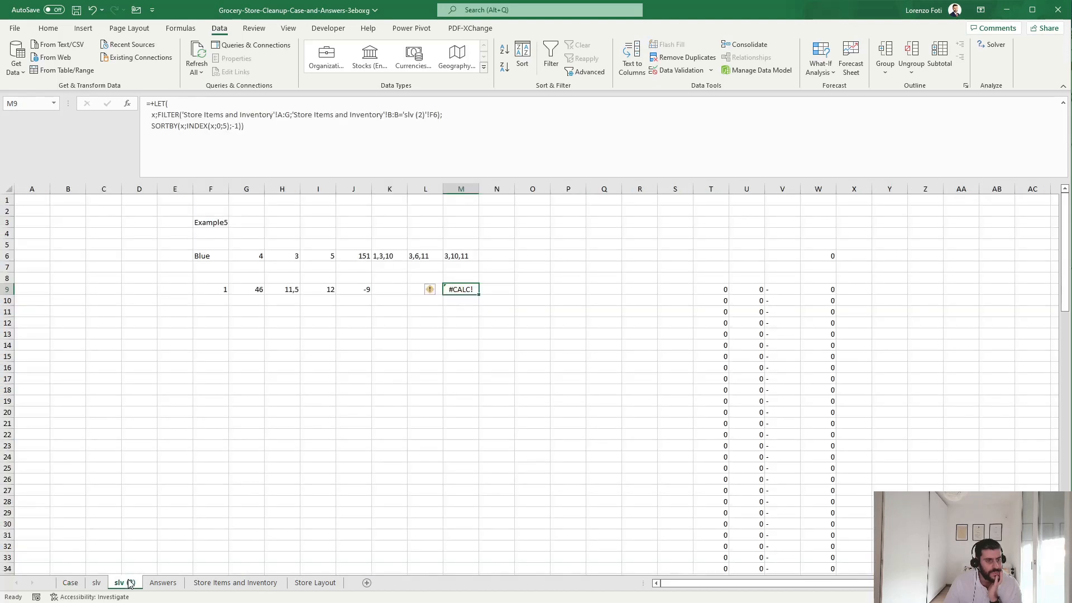
left_click(377, 254)
left_click(71, 583)
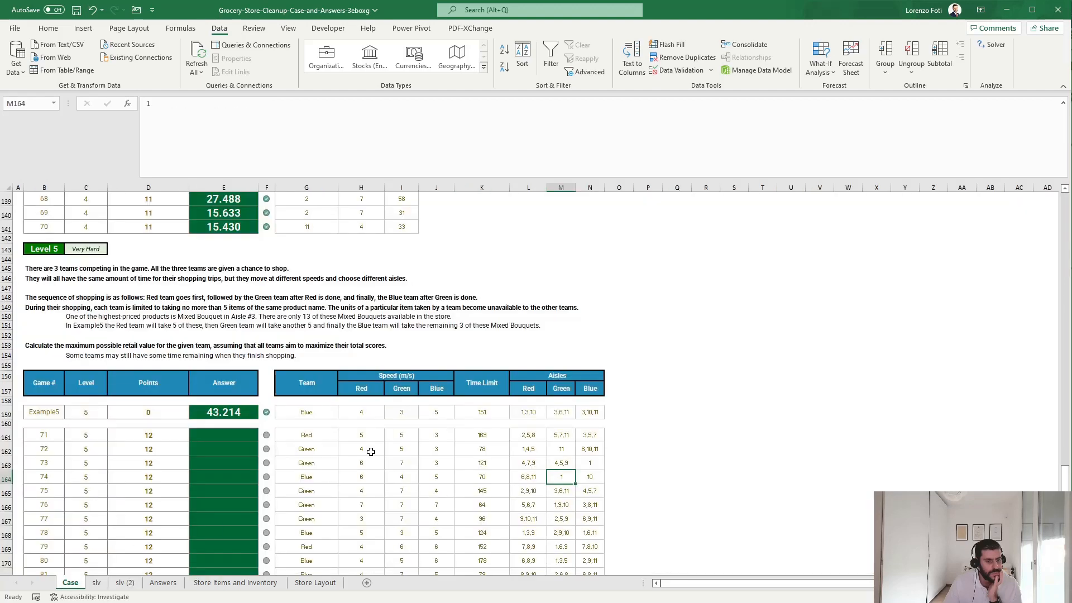
left_click(470, 417)
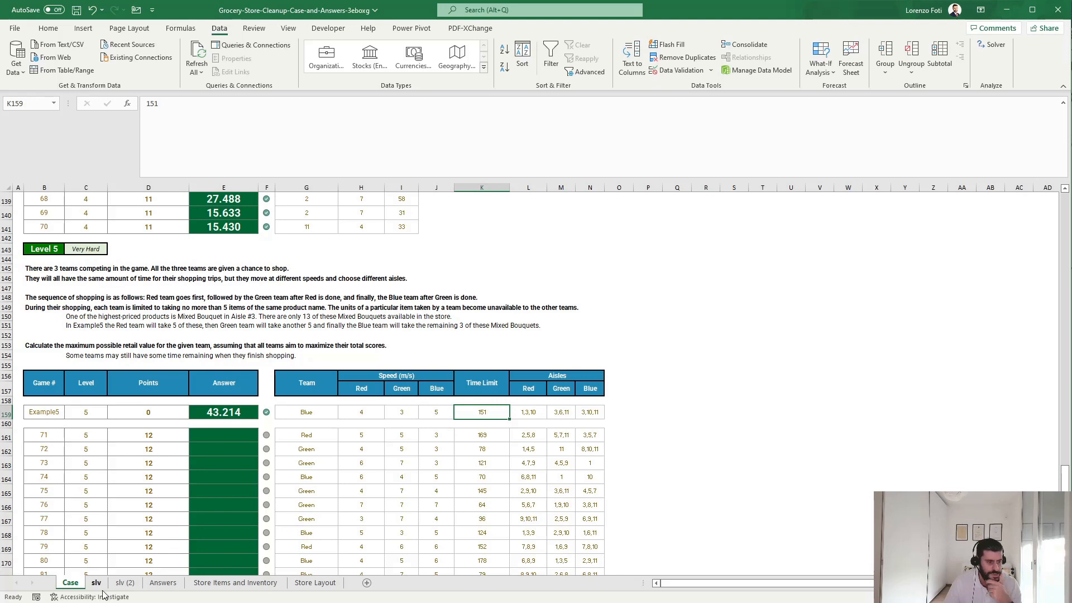
left_click(124, 583)
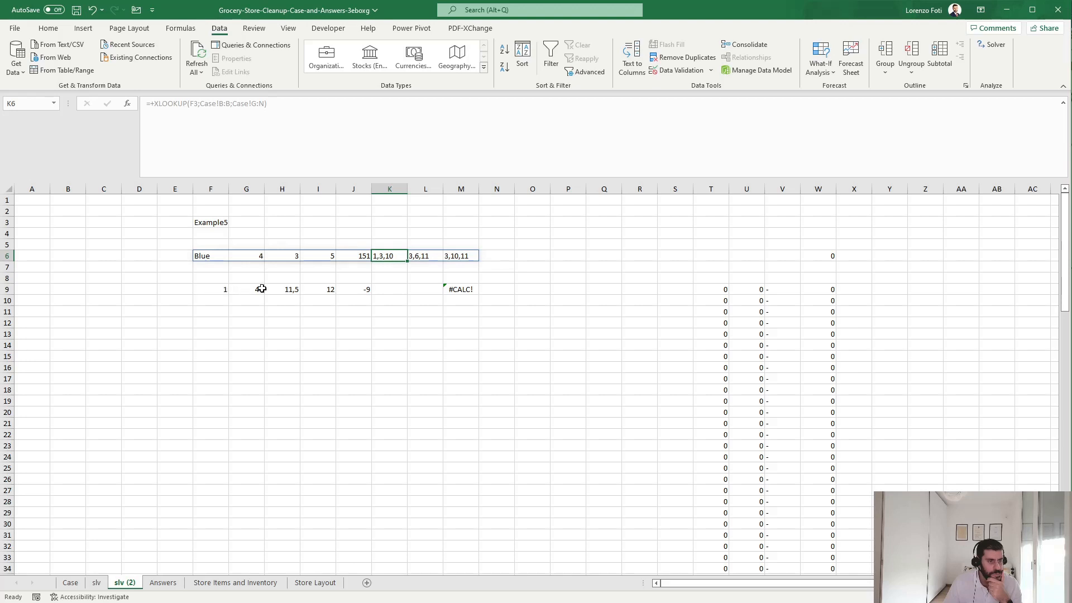
left_click(70, 583)
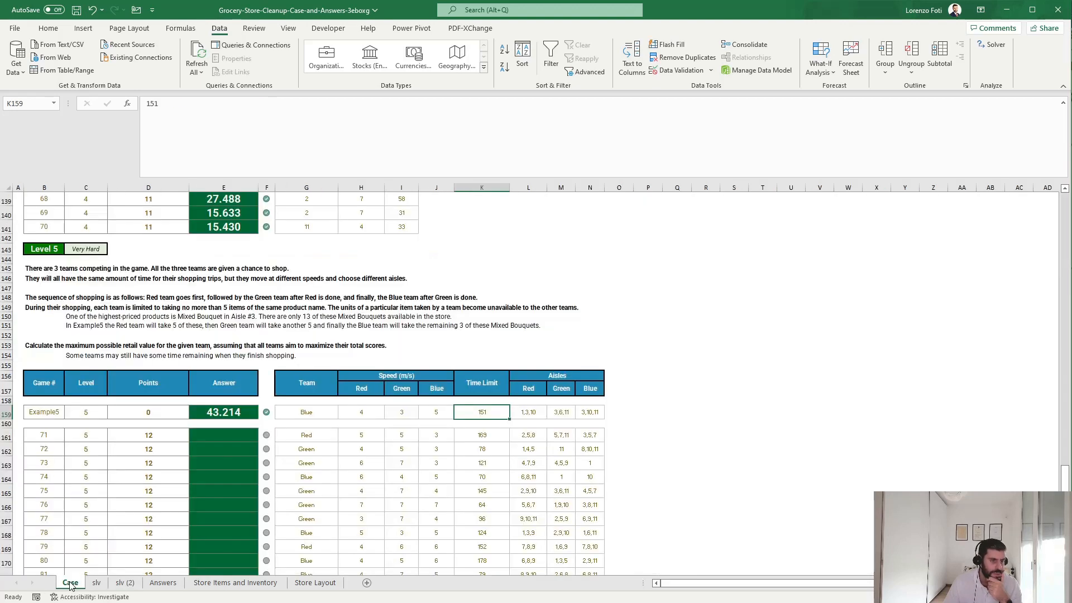
left_click_drag(358, 412, 426, 411)
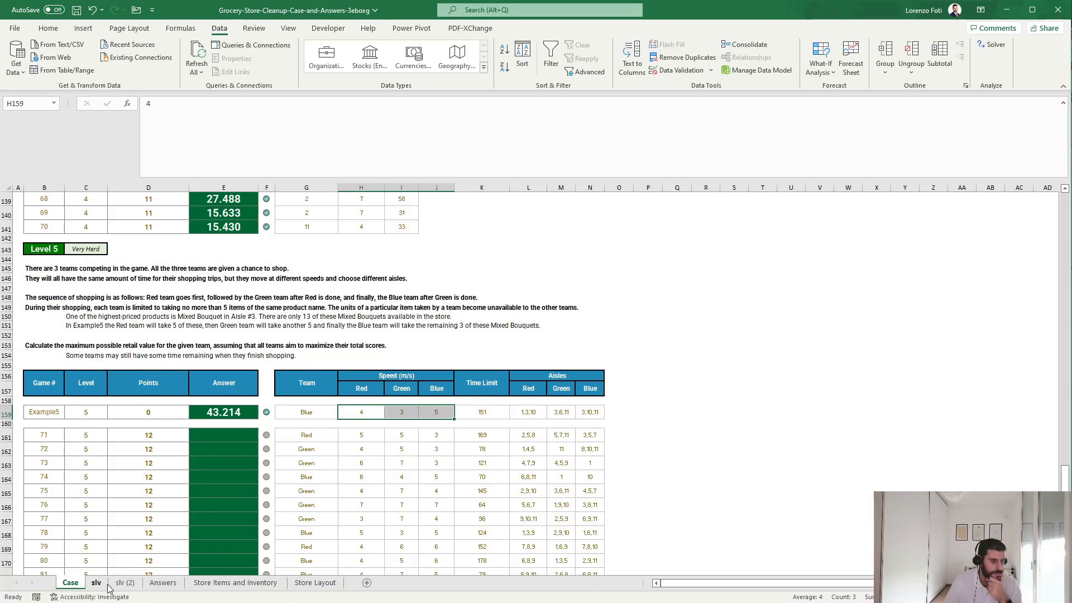
left_click(125, 583)
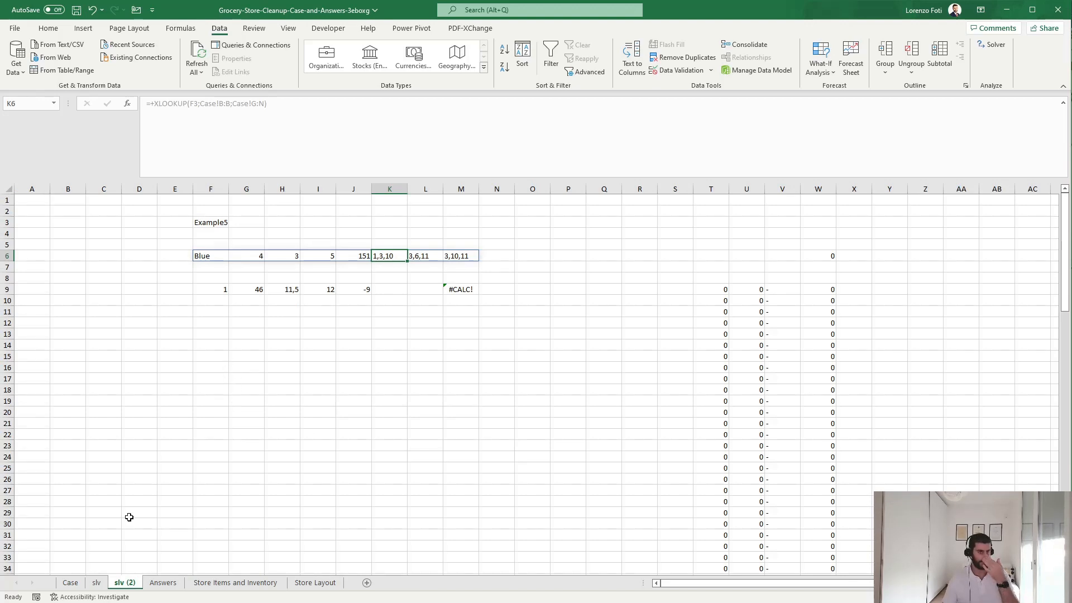
Split the Red team's aisle list into rows in F13 with the formula =+TEXTSPLIT(K6;;",").
left_click(223, 335)
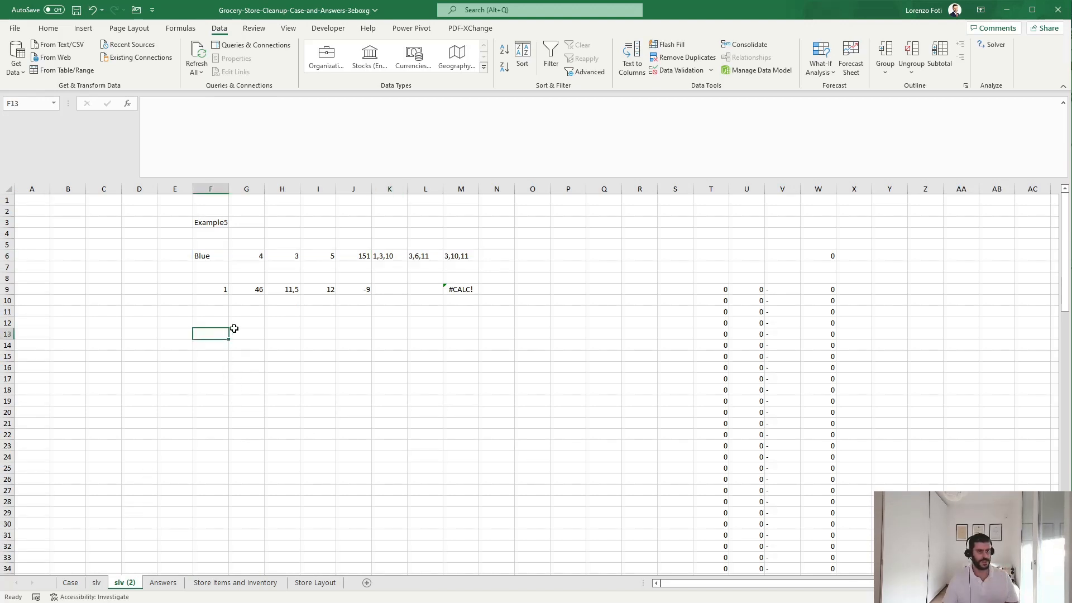
type("+TEXTSPLIT(")
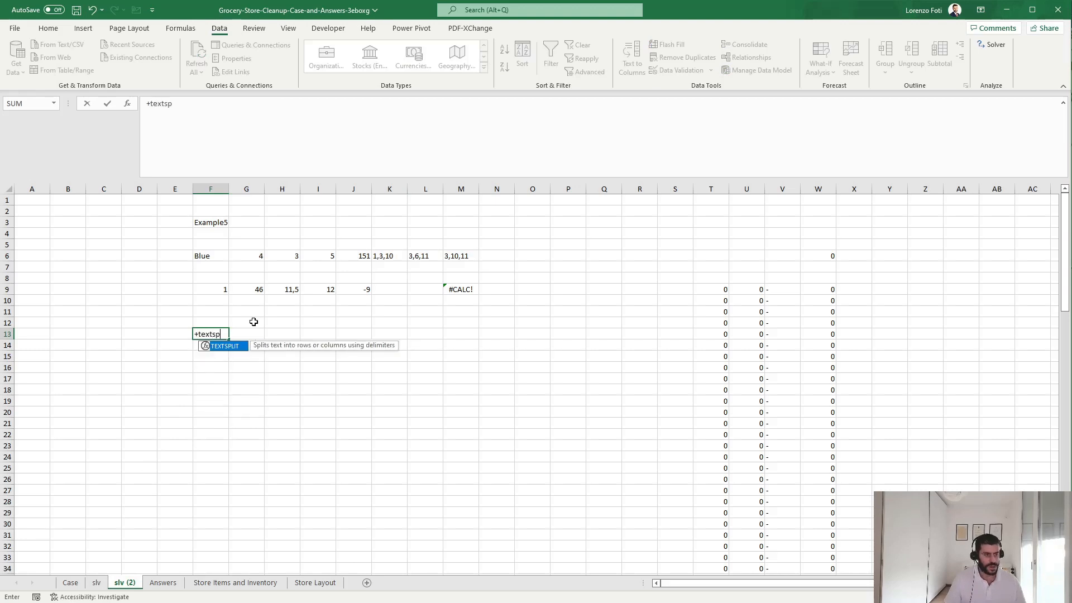
key("Up")
key("Up")
key("Up")
key("Up")
key("Right")
key("Right")
key("Up")
key("Right")
key("Up")
key("Right")
key("Up")
key("Right")
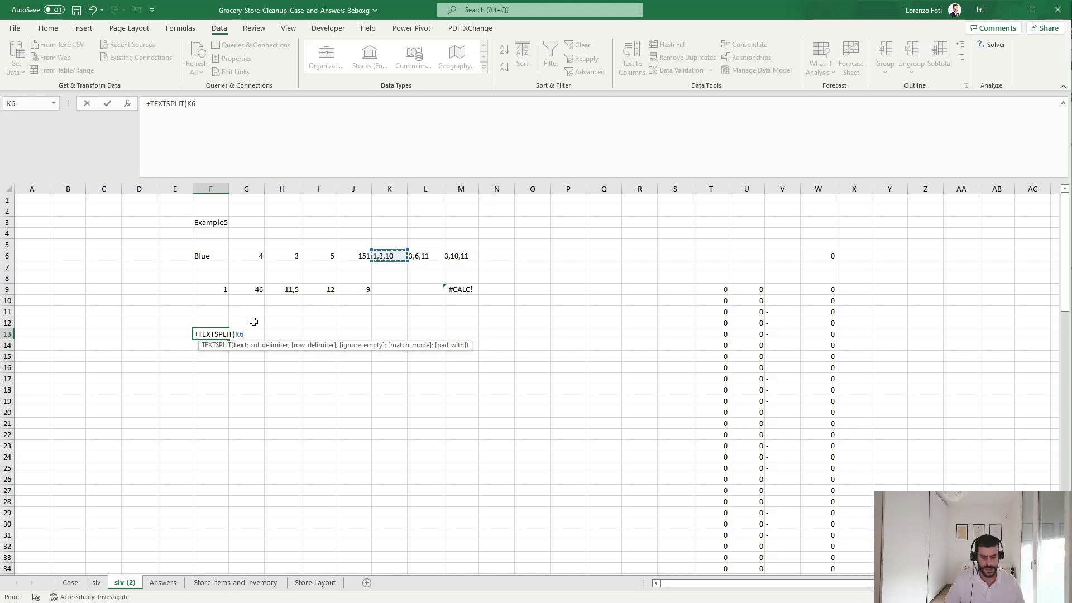
type(";;\",\")")
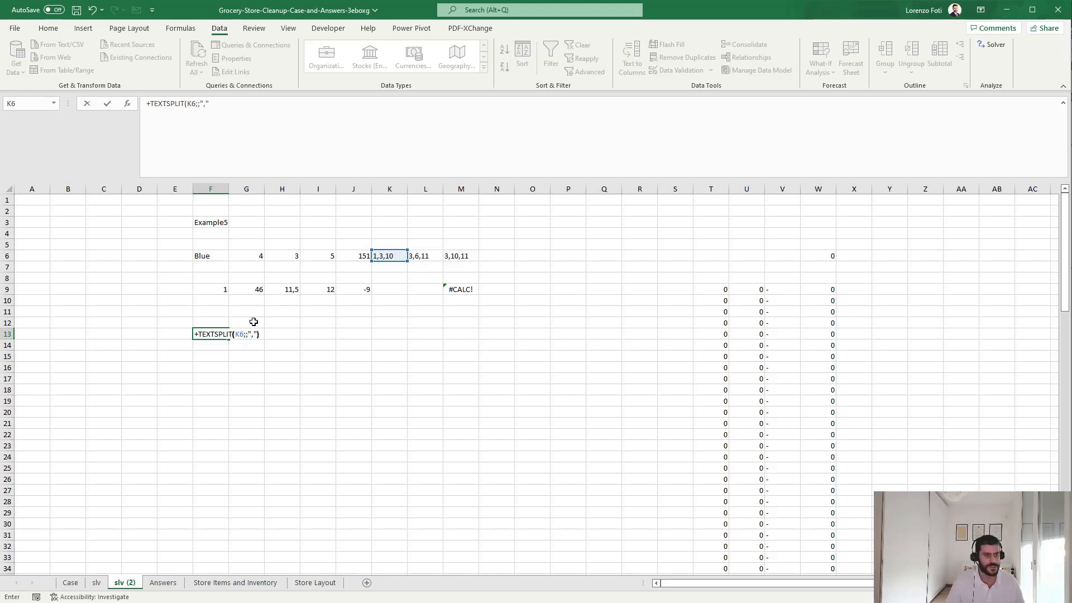
key("Tab")
Copy the TEXTSPLIT formula across to G13 and H13 for the Green and Blue aisles, and go to F19.
key("ctrl+r")
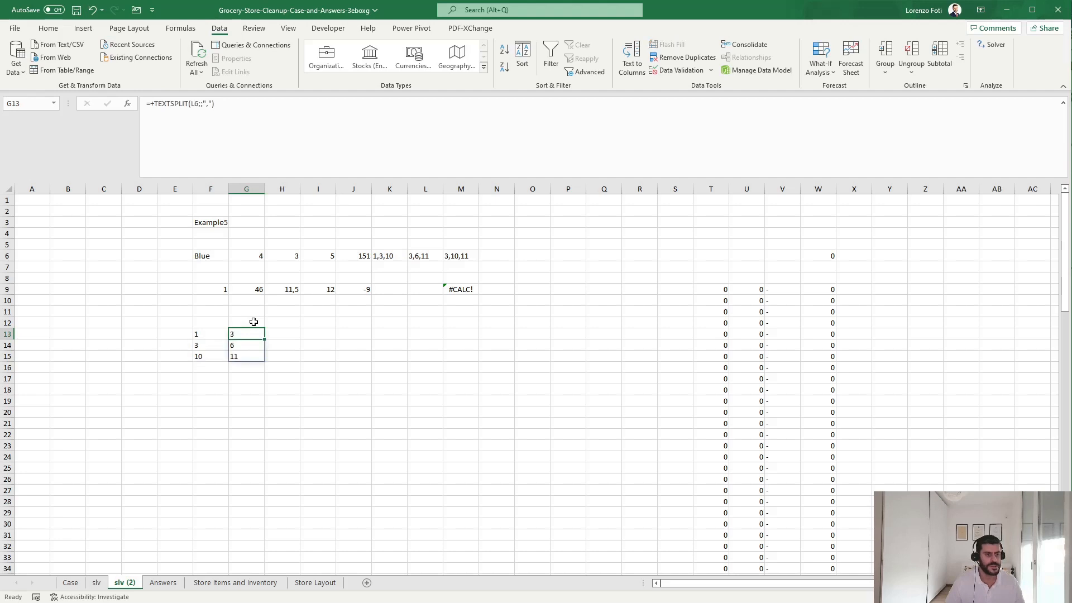
key("Tab")
key("ctrl+r")
key("Left")
key("Left")
key("Down")
key("Down")
key("Down")
key("Down")
key("Down")
key("Down")
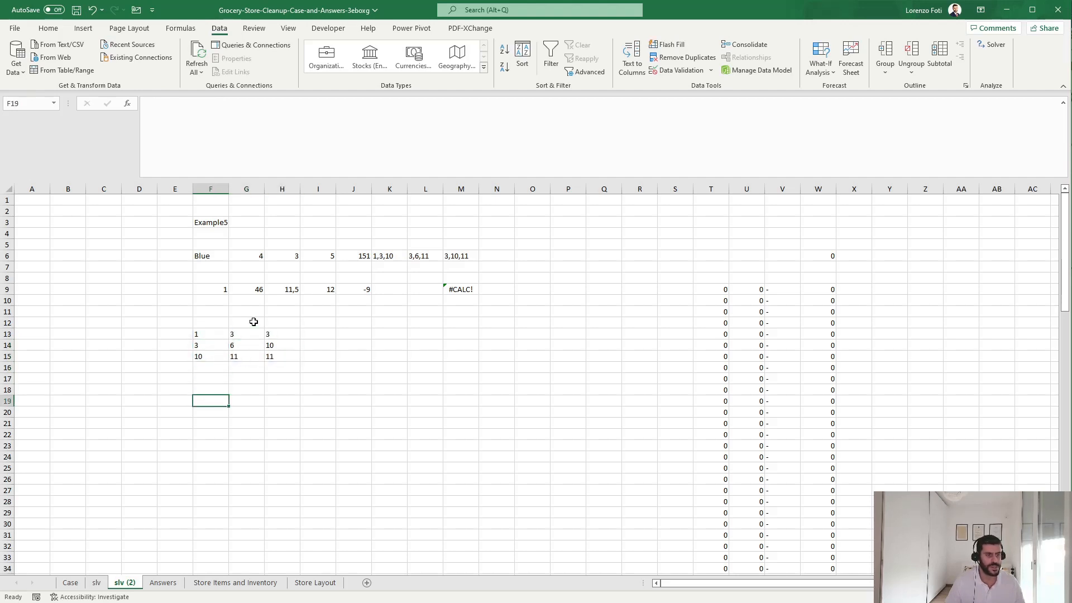
Label the three split aisle lists on the slv (2) sheet with the headers Red, Green and Blue in F12:H12.
key("Up")
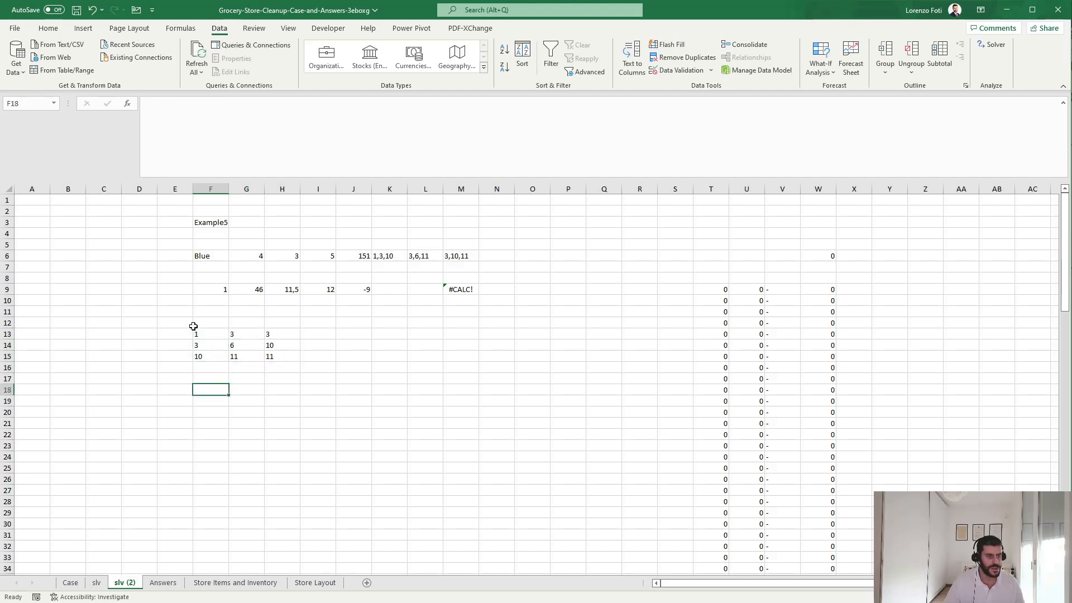
left_click(79, 587)
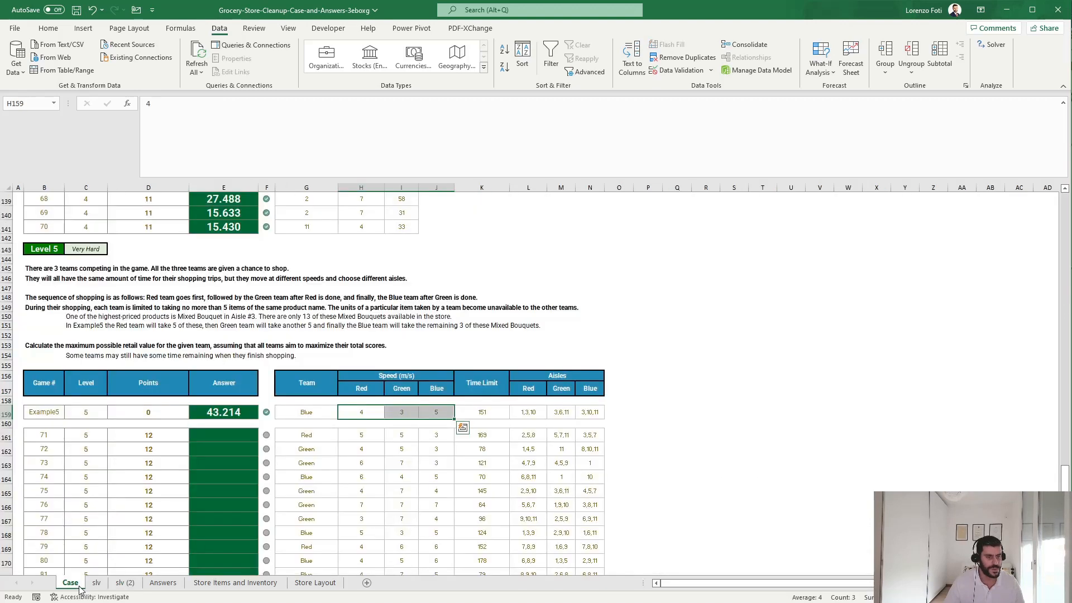
left_click(125, 584)
left_click(213, 321)
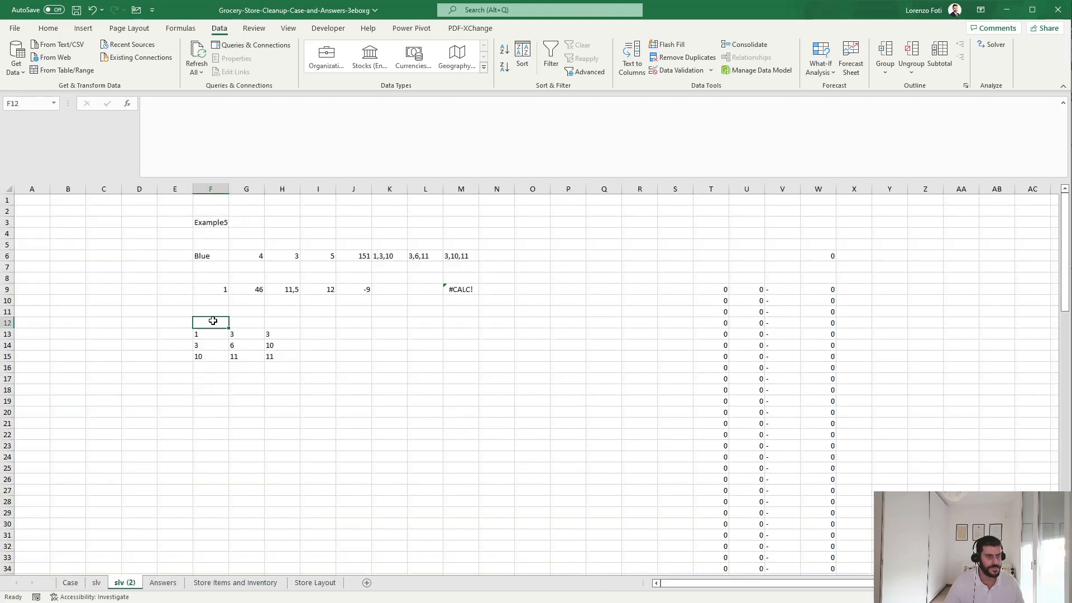
type("Red")
key("Tab")
type("Green")
key("Up")
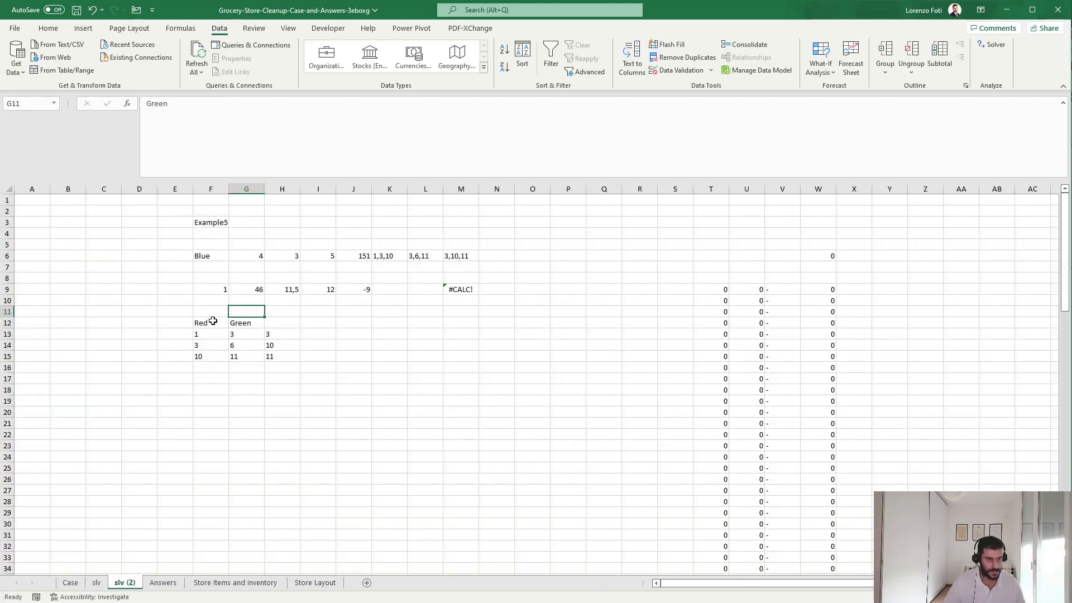
key("Down")
key("Right")
type("Blue")
key("Return")
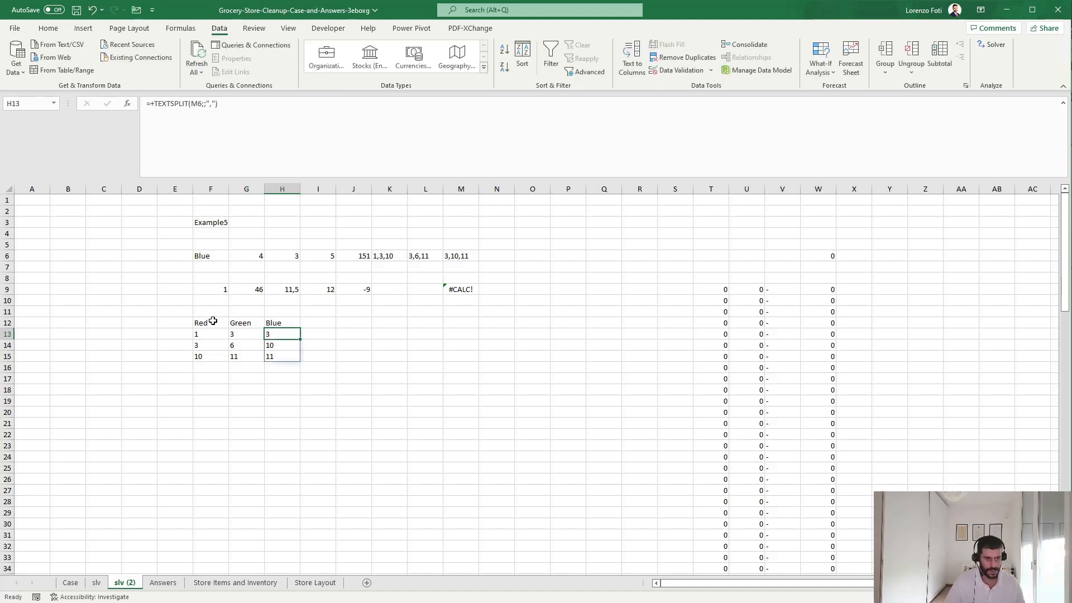
key("Down")
key("Down")
key("Down")
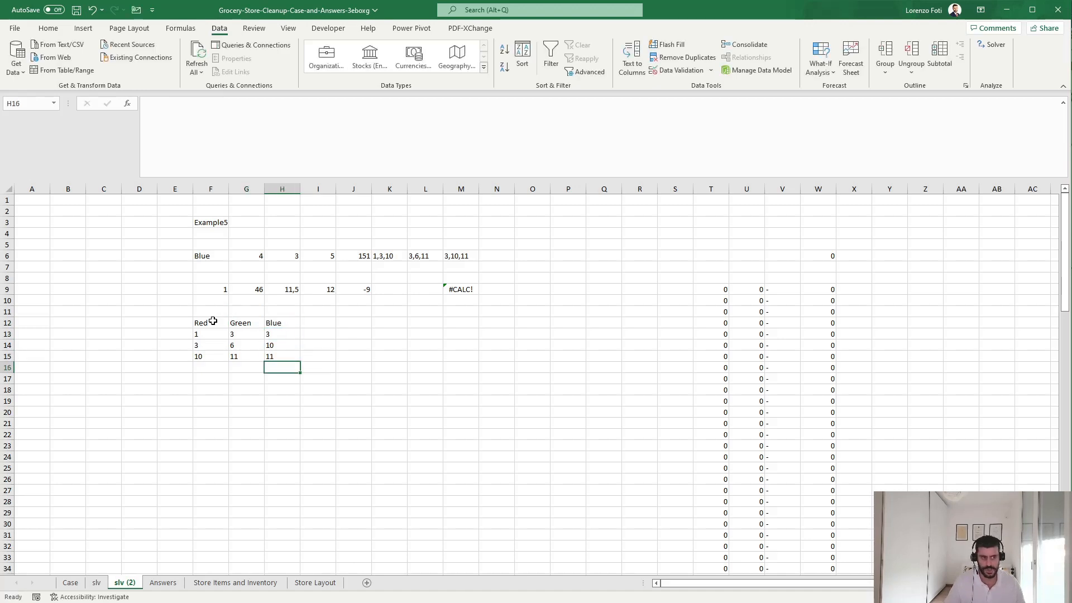
key("Left")
key("Left")
key("Left")
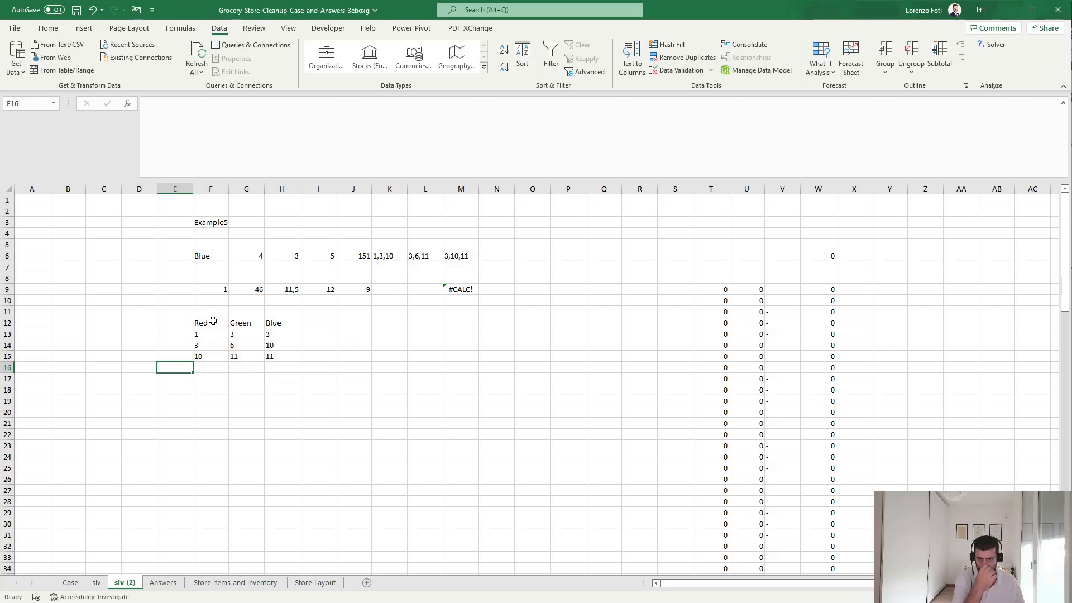
key("Right")
key("Down")
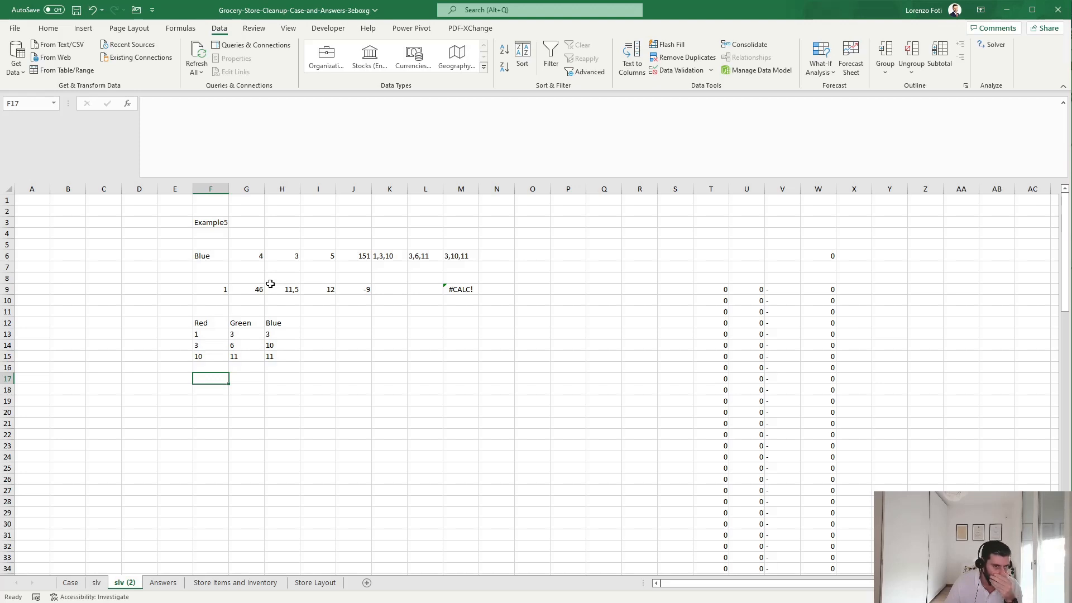
Check the formulas in row 9 and move the calculations in G9:M9 to I17:O17.
left_click(261, 289)
left_click(277, 289)
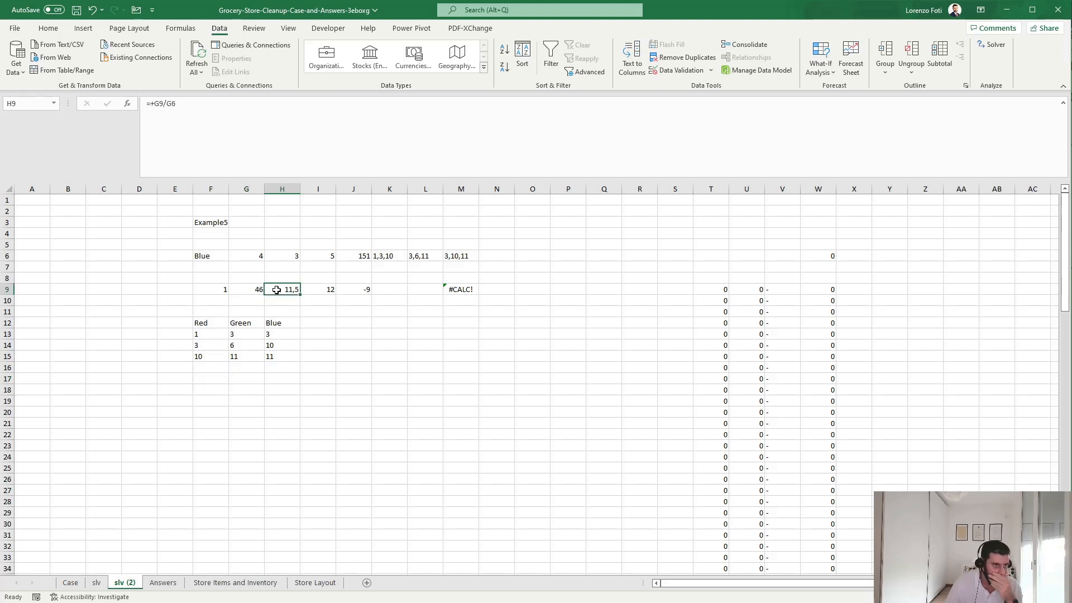
left_click(258, 290)
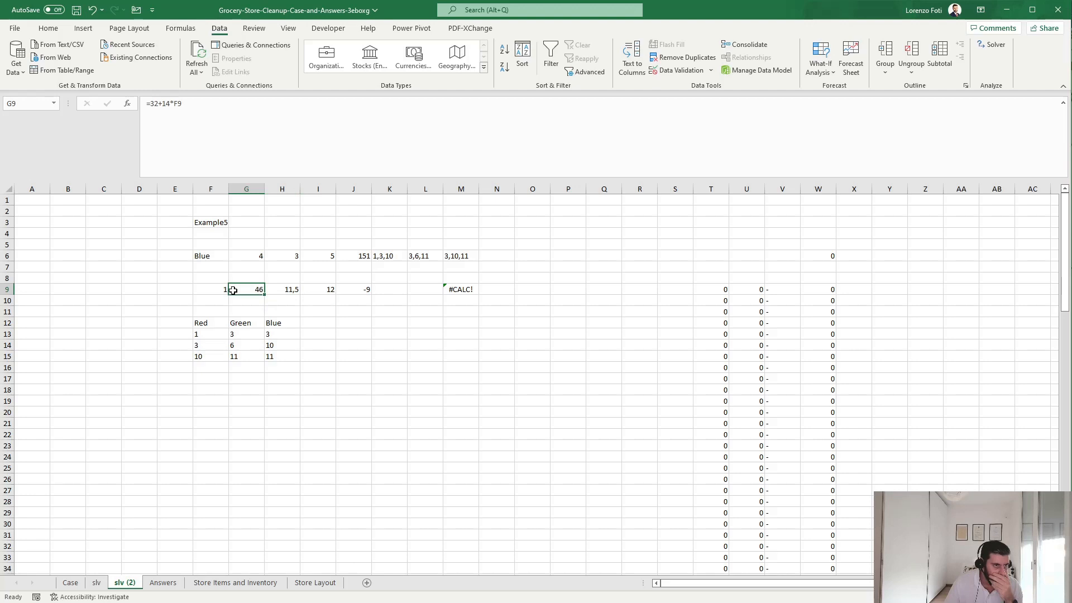
left_click_drag(221, 289, 430, 291)
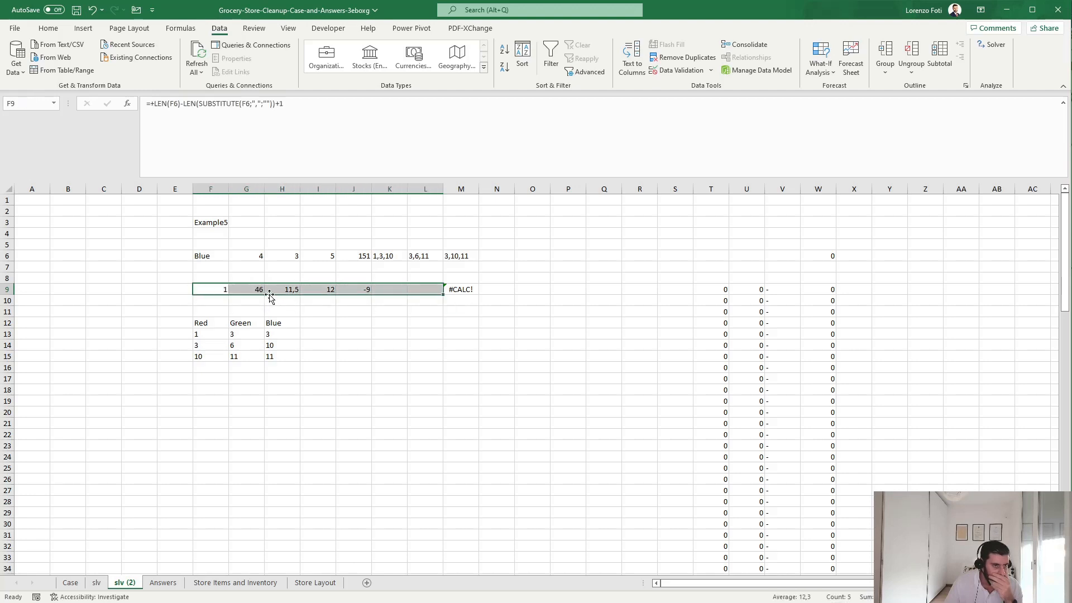
left_click_drag(252, 290, 497, 381)
Move the item-count formula from F9 to K9 and point both of its references at the aisle list in K6.
left_click(215, 289)
left_click_drag(223, 295, 402, 296)
left_click(283, 151)
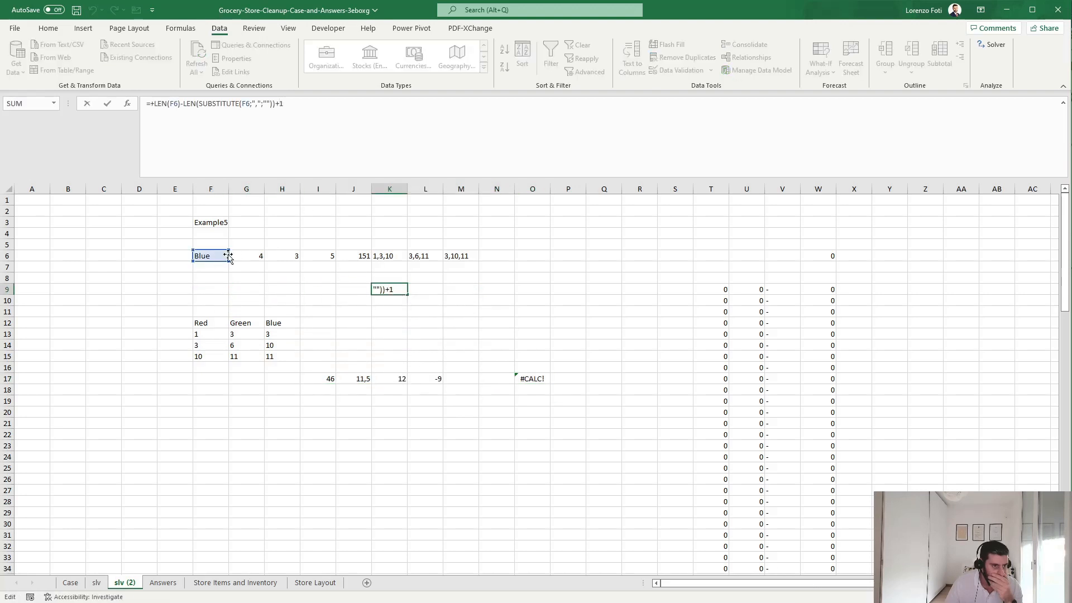
left_click_drag(215, 260, 391, 257)
left_click_drag(216, 263, 394, 257)
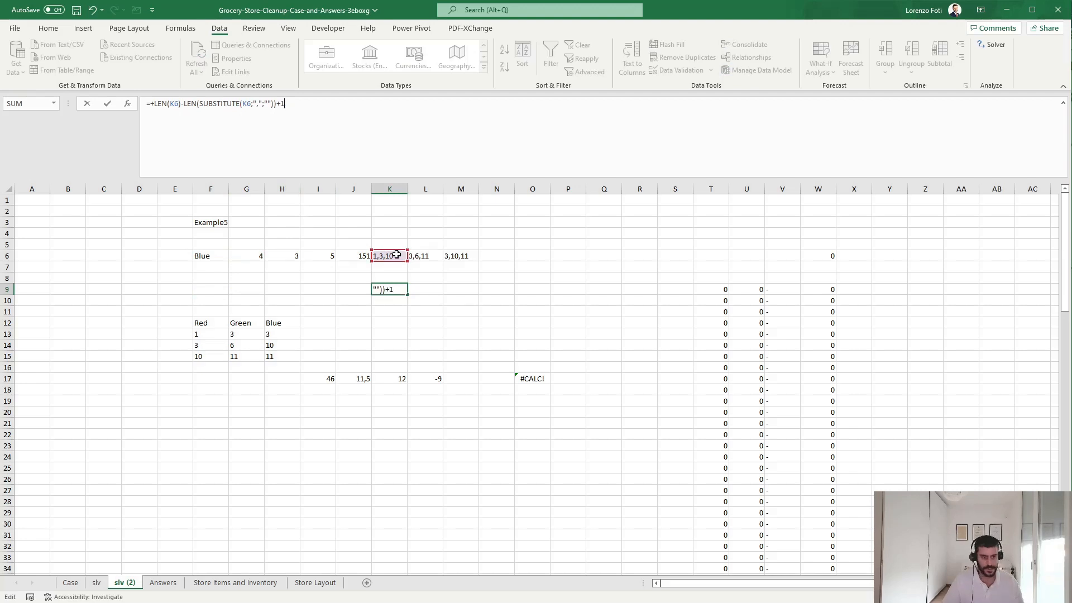
key("Return")
Copy the aisle-count formula from K9 across L9 and M9.
key("Up")
key("Right")
key("ctrl+r")
key("Right")
key("ctrl+r")
key("Left")
key("Left")
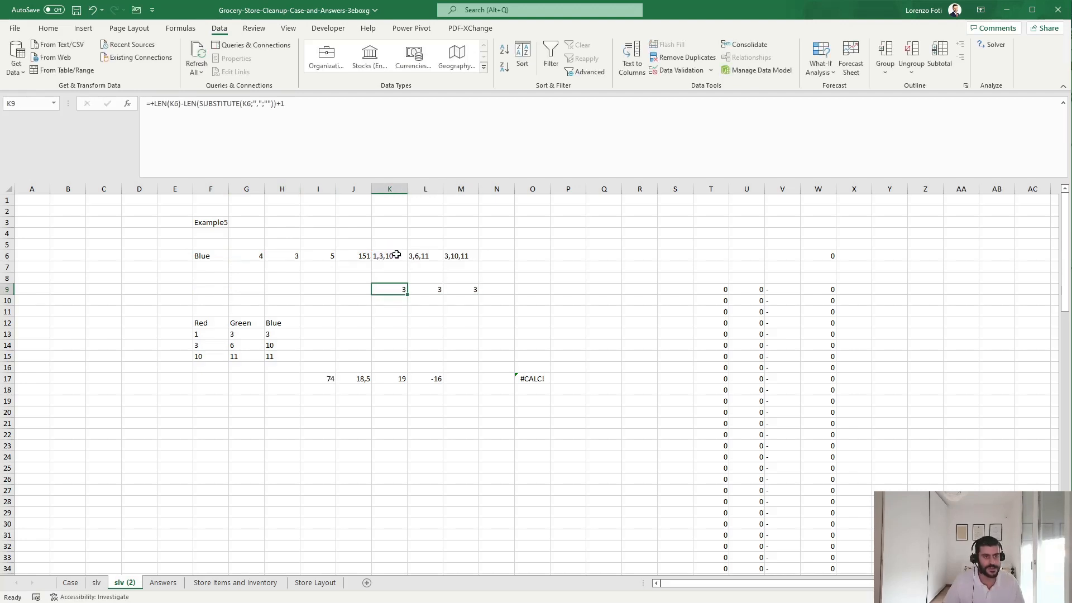
Enter the distance formula +32+14*K9 in K10.
left_click(400, 302)
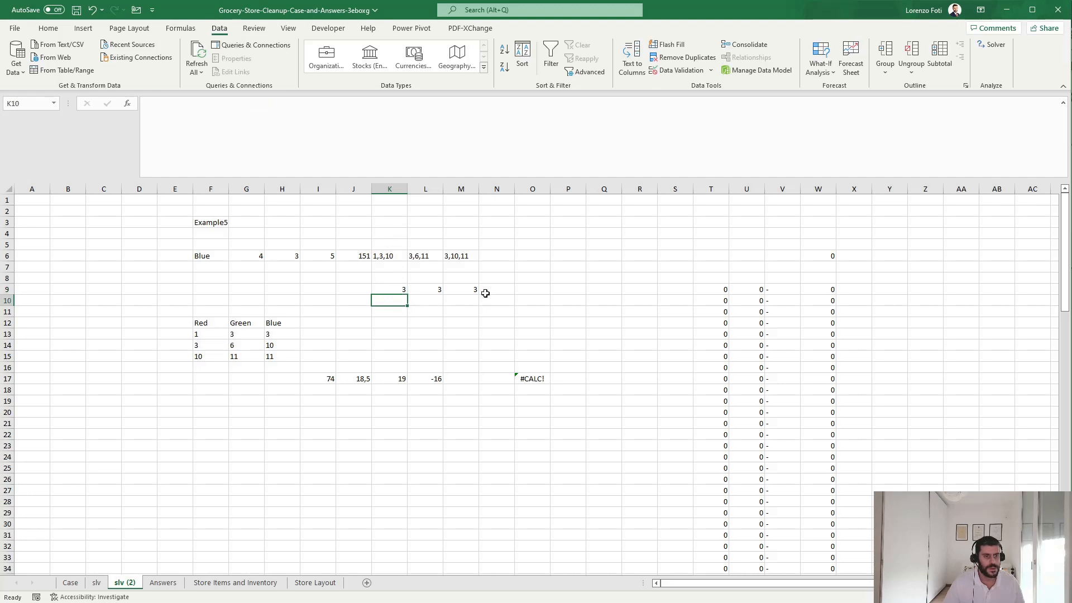
type("+32")
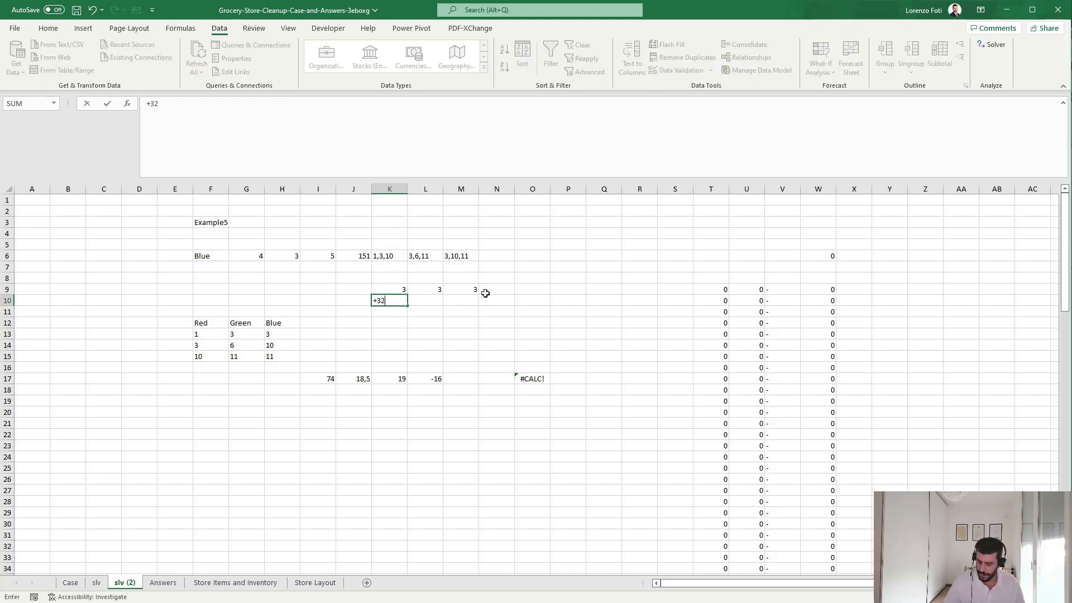
type("+14*")
key("Up")
key("Return")
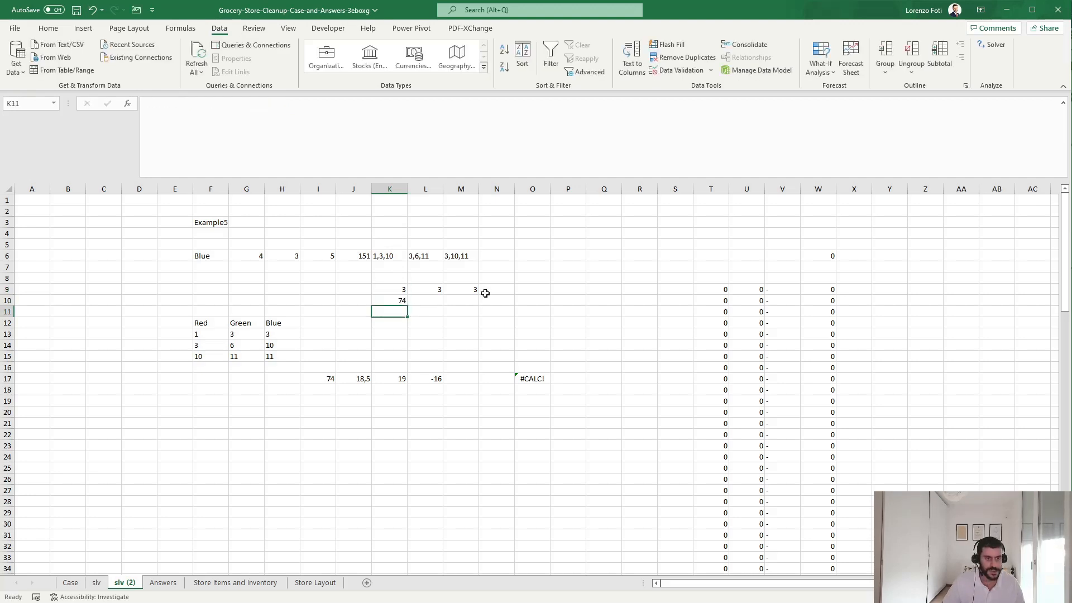
Copy the distance formula from K10 across L10 and M10.
key("Up")
key("Right")
key("ctrl+r")
key("Right")
key("ctrl+r")
key("Left")
key("Down")
key("Left")
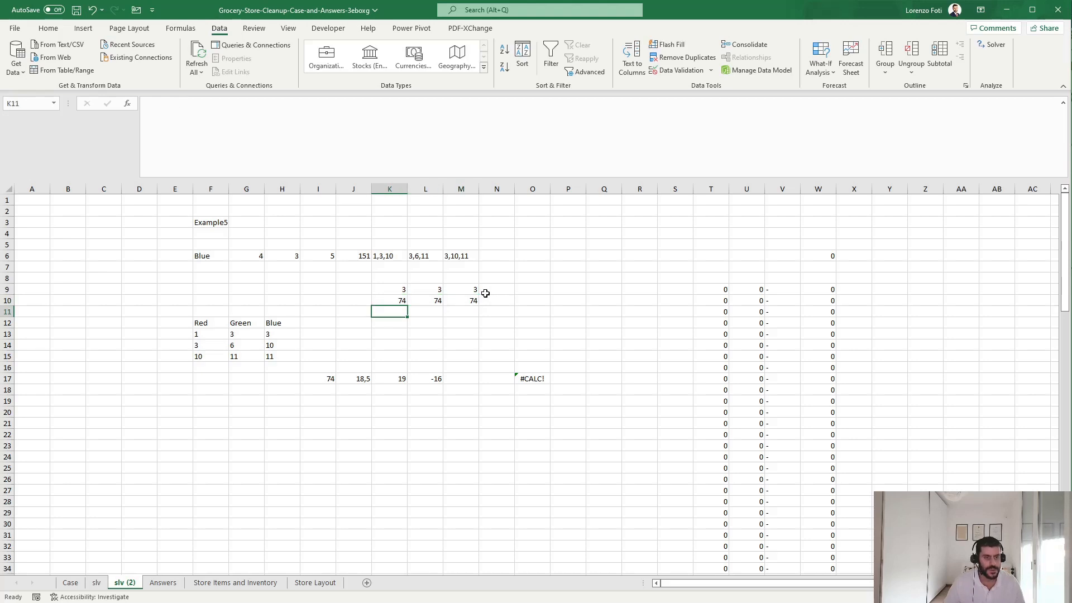
Enter a travel-time formula in K11 that divides the distance in K10 by the speed in G6.
type("+")
key("Up")
type("/")
key("Up")
key("Left")
key("Up")
key("Left")
key("Up")
key("Left")
key("Up")
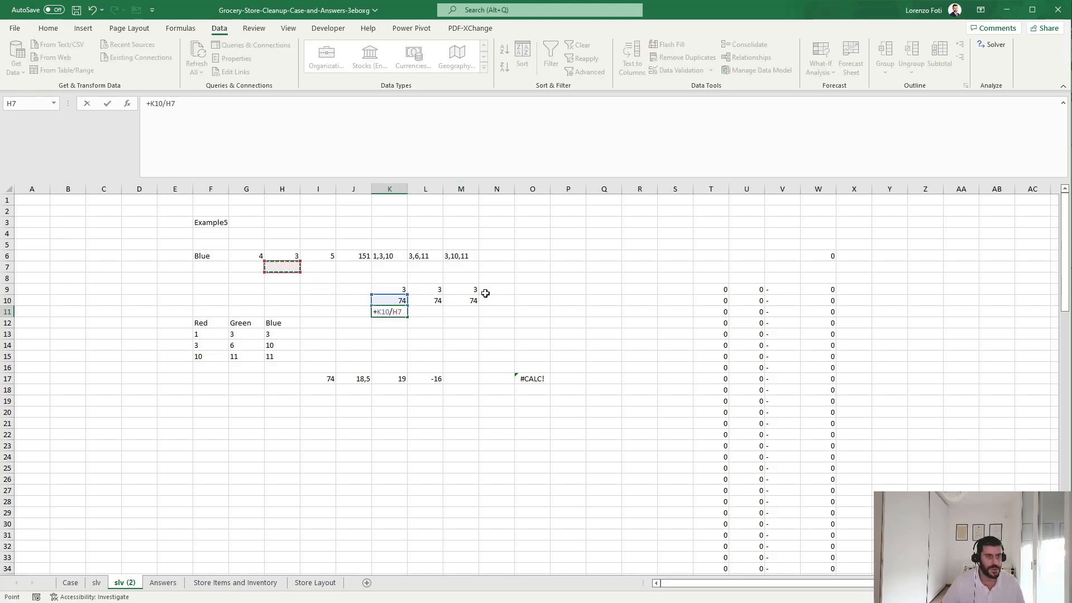
key("Up")
key("Left")
key("Left")
key("Right")
key("Return")
Copy the K10/G6 travel-time formula from K11 across L11 and M11.
key("Up")
key("Right")
key("ctrl+r")
key("Right")
key("ctrl+r")
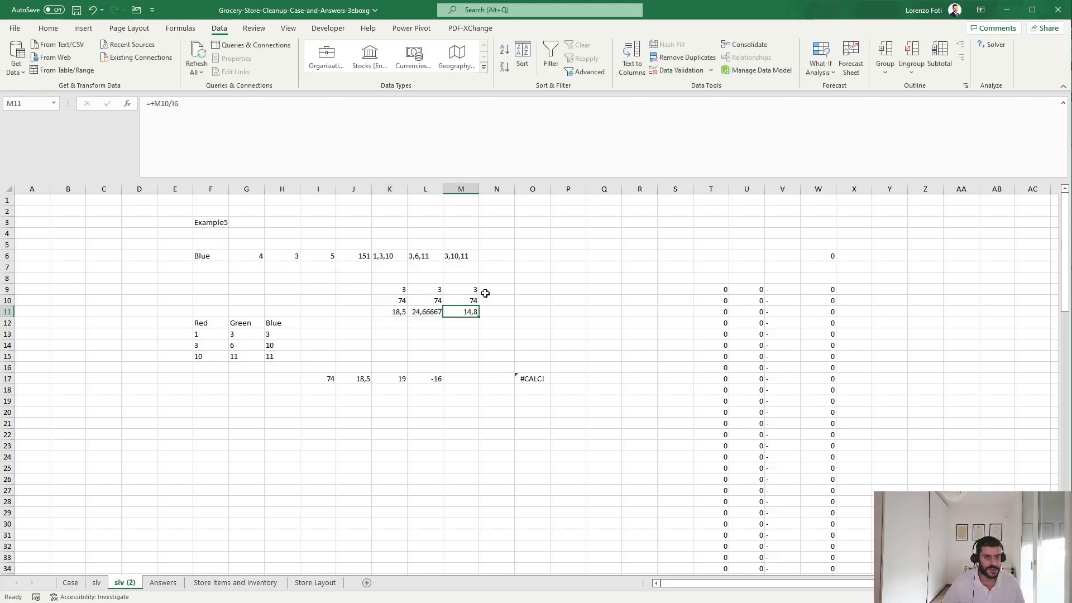
key("Left")
key("Left")
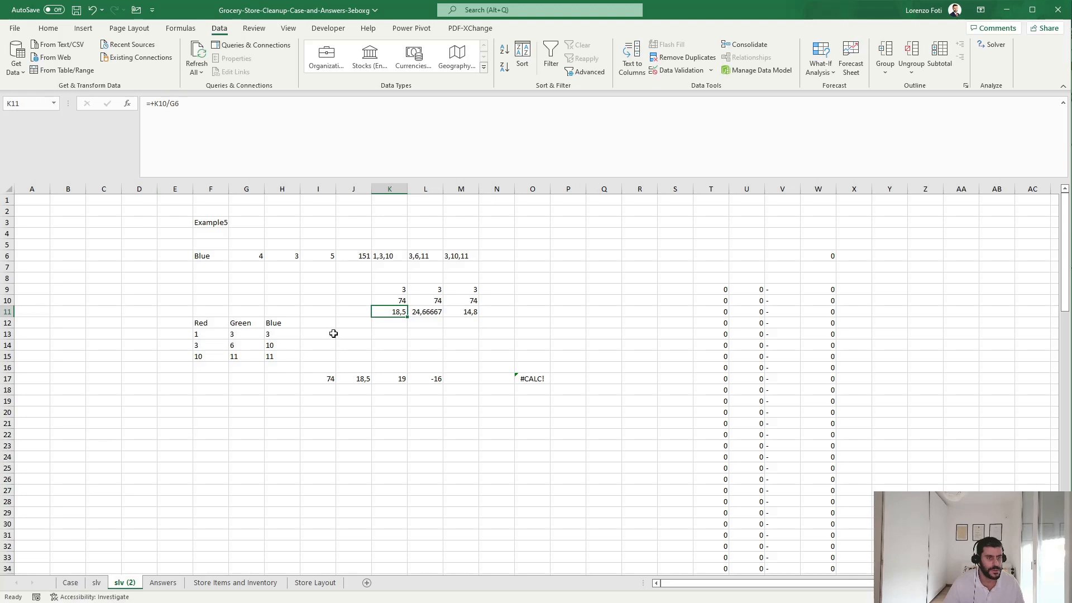
Wrap the K11 travel-time formula in ROUNDUP with 0 digits.
left_click(154, 104)
type("round")
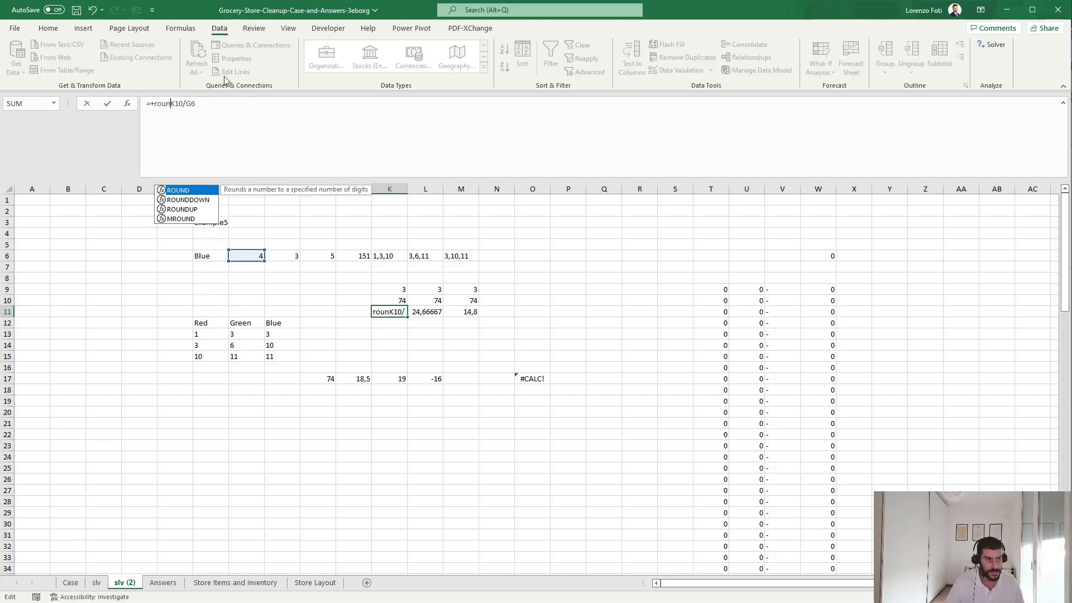
key("Down")
key("Down")
key("Tab")
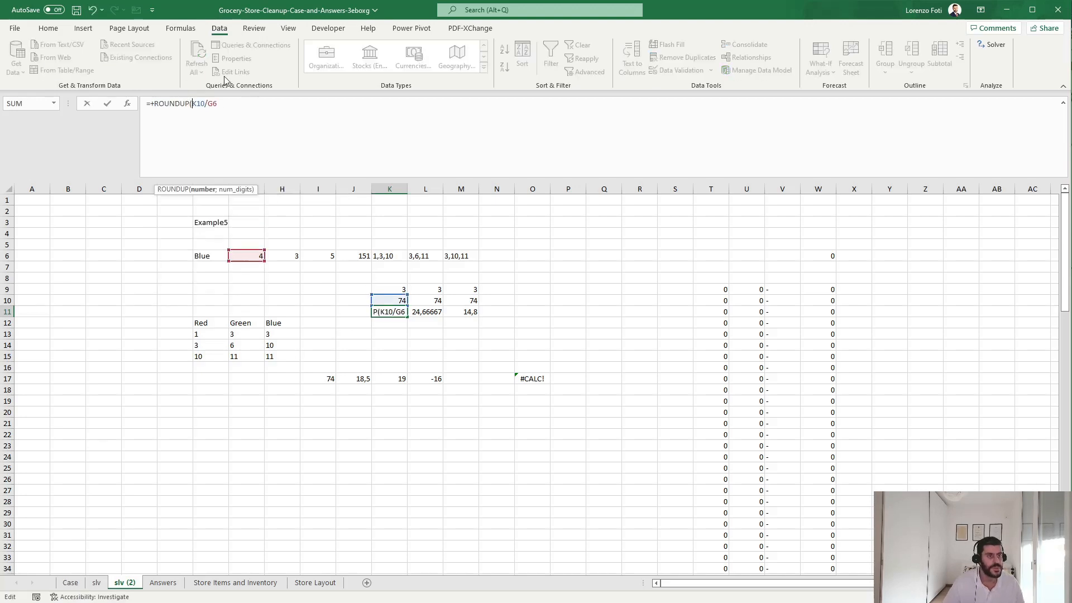
left_click(241, 103)
type(";")
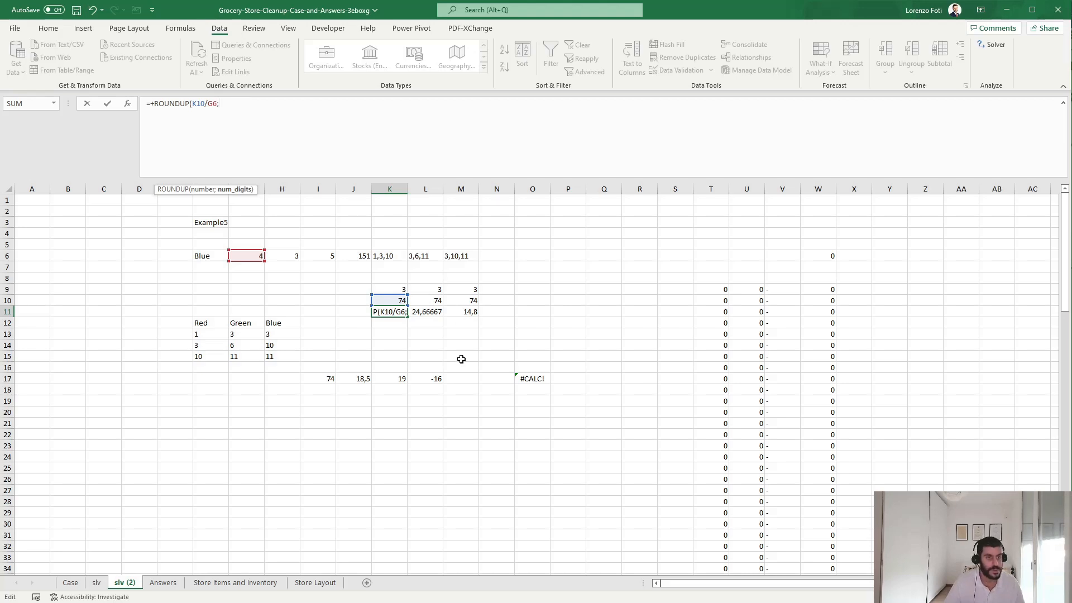
type("0)")
key("Return")
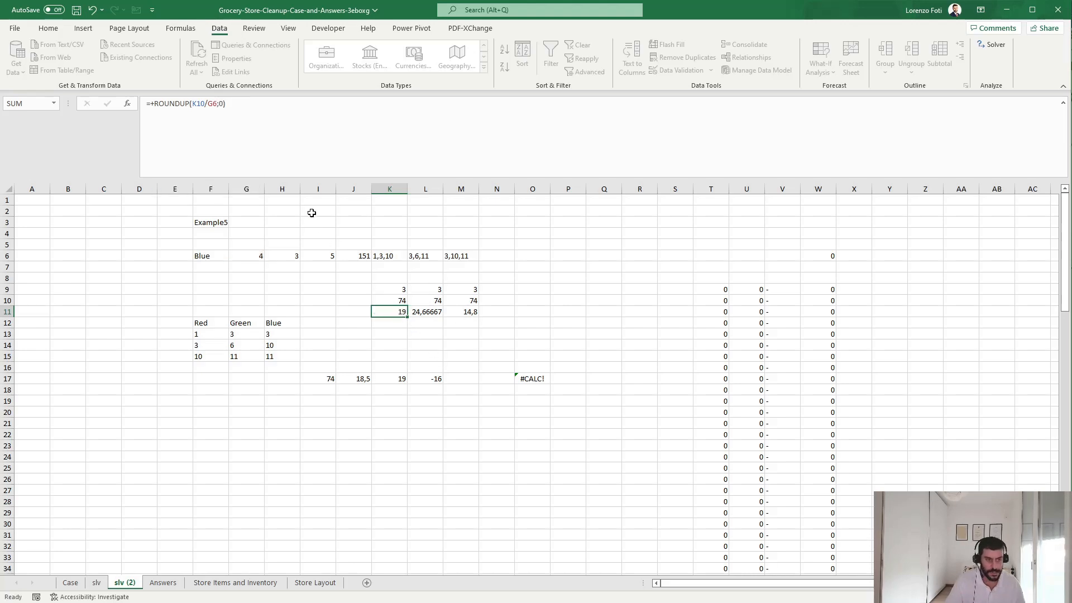
Copy the ROUNDUP formula from K11 across L11 and M11.
key("Up")
key("Right")
key("ctrl+r")
key("Right")
key("ctrl+r")
key("Left")
key("Left")
key("Down")
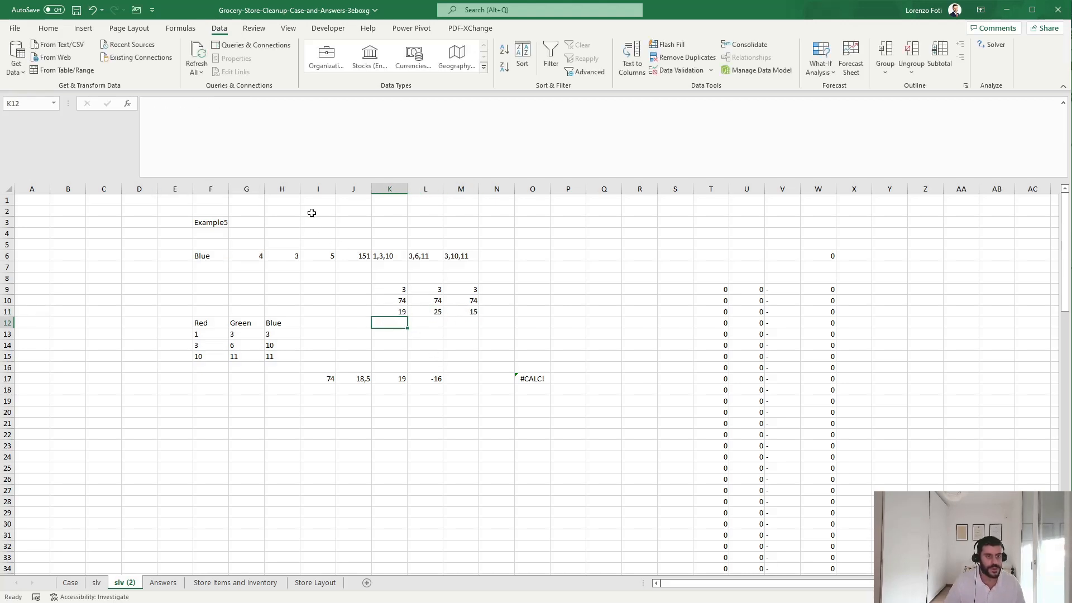
Enter a remaining-time formula in K12 that subtracts K11 from the absolute time limit reference $J$6.
type("+")
key("Up")
key("Up")
key("Up")
key("Up")
key("Up")
key("Up")
key("Left")
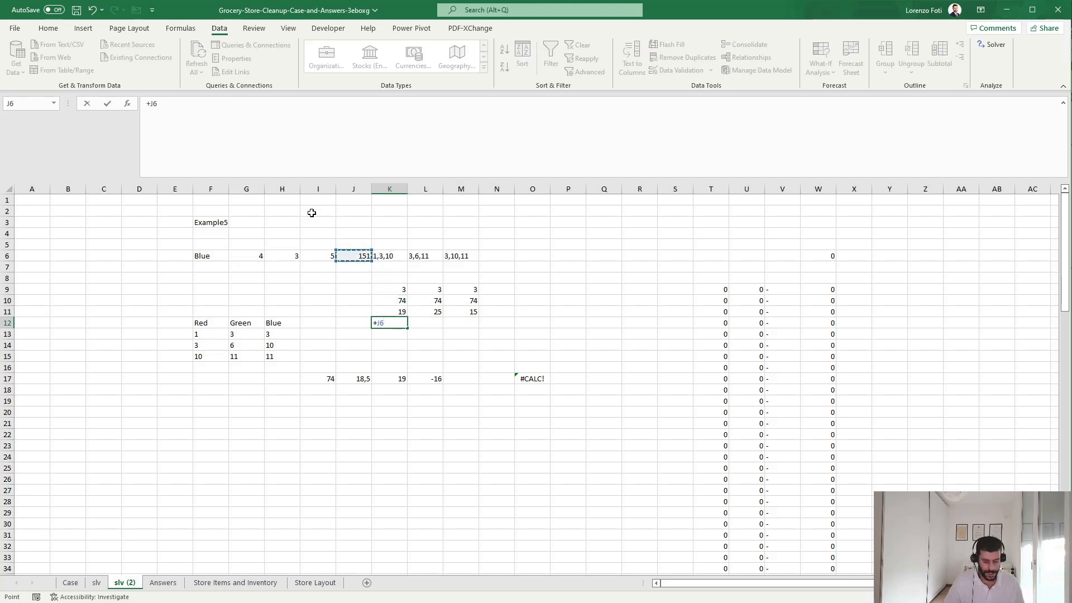
key("F4")
type("-")
key("Up")
key("Return")
Copy the remaining-time formula from K12 across L12 and M12.
key("Up")
key("Right")
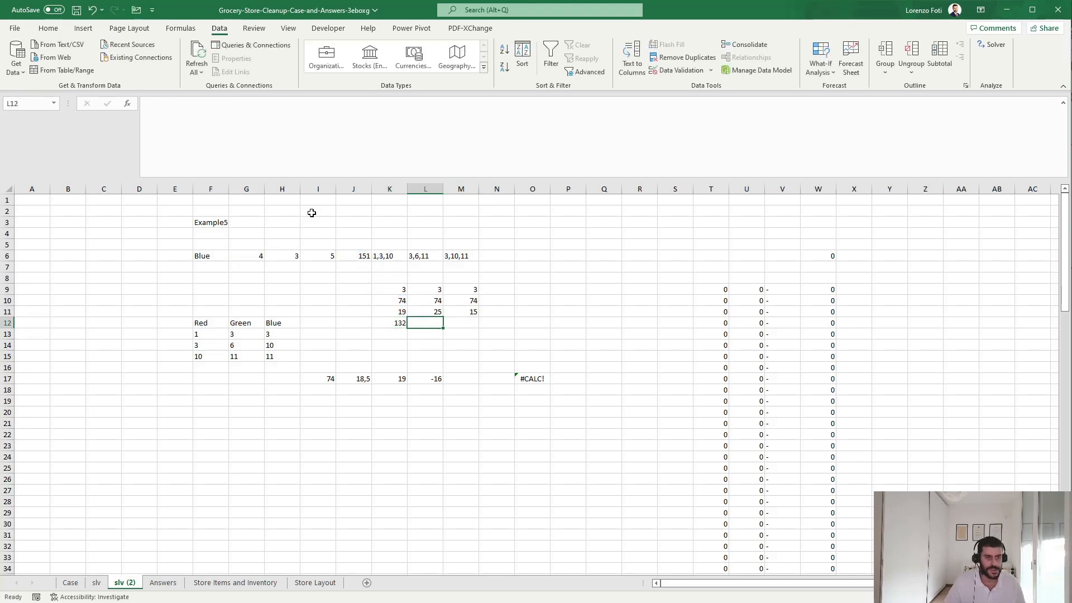
key("ctrl+r")
key("Right")
key("ctrl+r")
key("Left")
key("Left")
Copy the Red, Green and Blue headers from F12:H12 to K8:M8 above the new calculations.
key("Up")
key("Up")
key("Up")
key("Up")
key("Left")
key("Left")
key("Left")
key("Left")
key("Down")
key("Down")
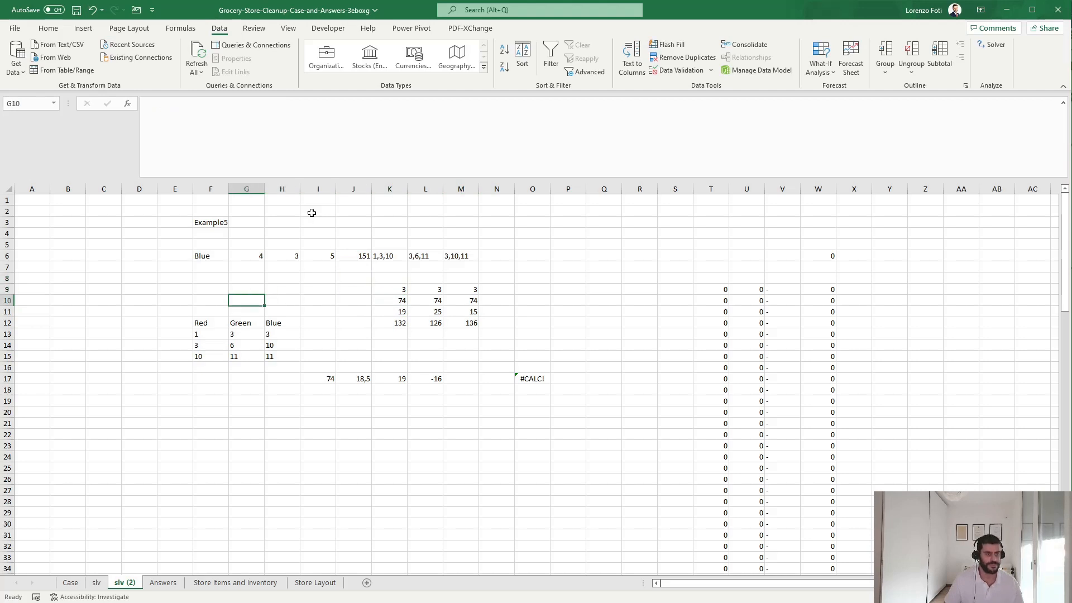
key("Left")
key("Left")
key("Down")
key("Down")
key("Right")
key("shift+Right")
key("shift+Right")
key("ctrl+c")
key("Right")
key("Right")
key("Right")
key("Right")
key("Right")
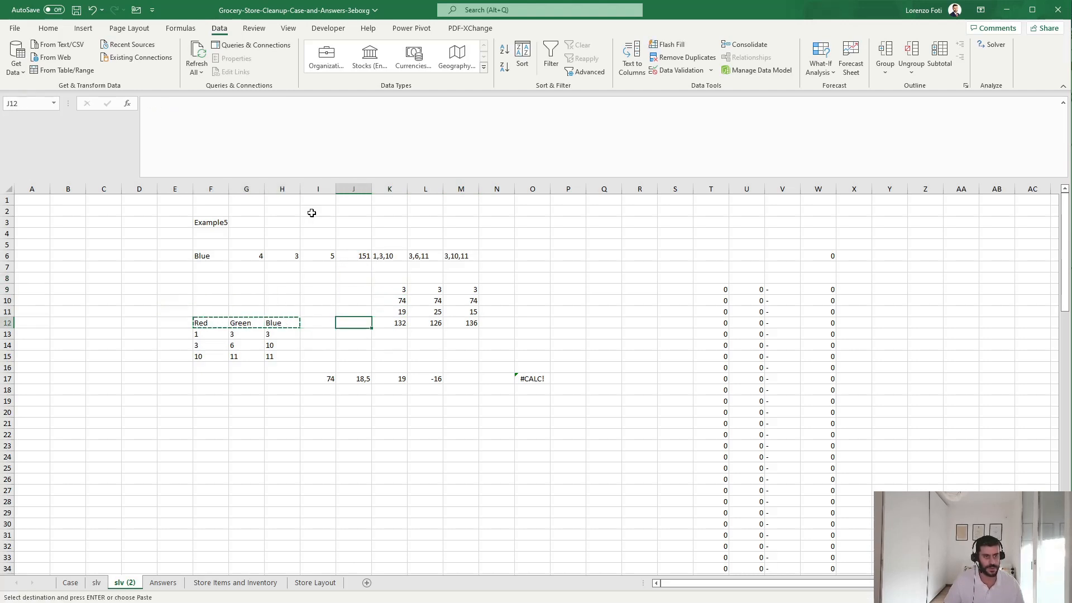
key("Up")
key("Up")
key("Up")
key("Up")
key("ctrl+v")
key("Escape")
key("Down")
key("Down")
key("Down")
key("Down")
key("Down")
key("Down")
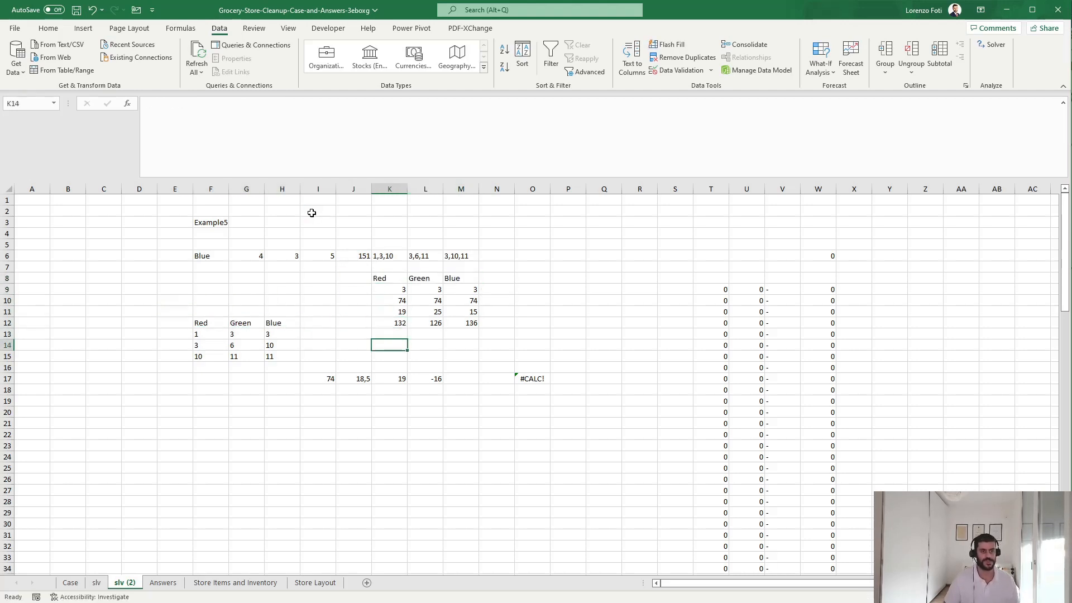
Review the remaining-time formulas in K12:M12 and clear the old calculations from I16:Q17.
left_click(402, 324)
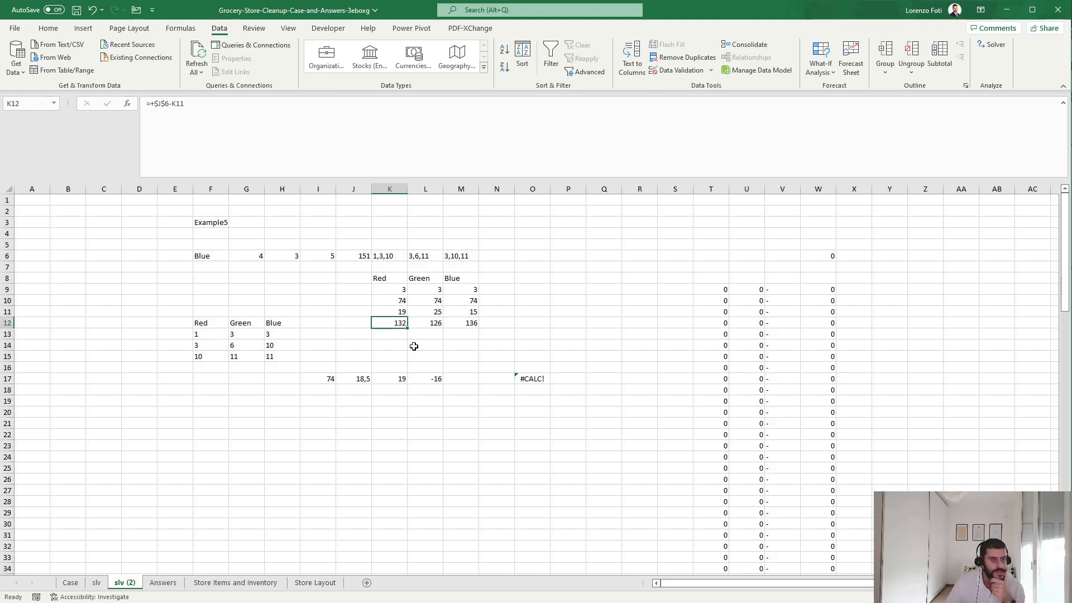
left_click(430, 324)
left_click(464, 322)
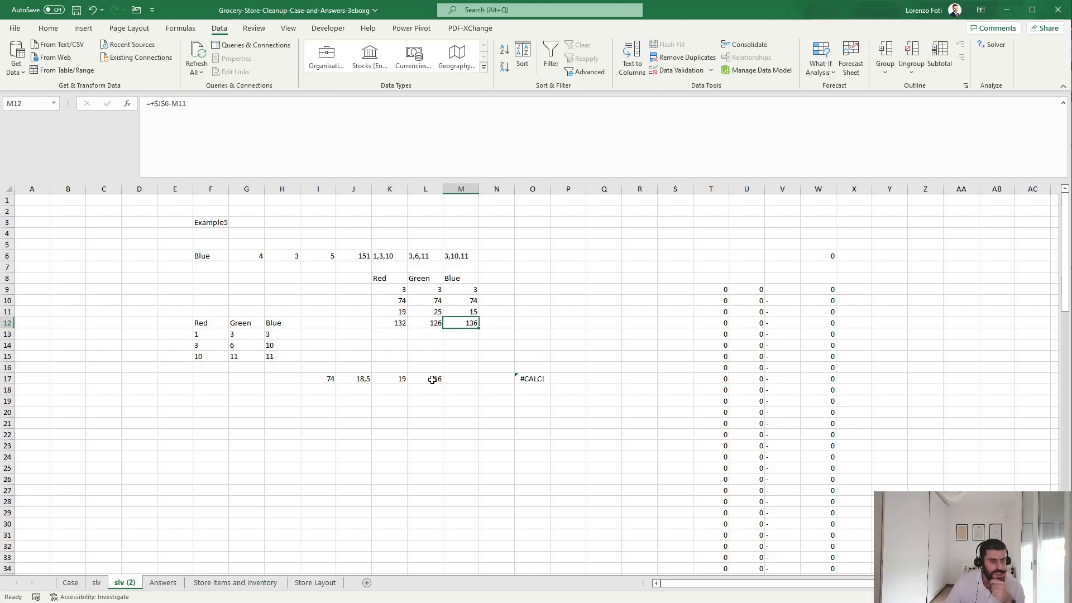
left_click_drag(318, 380, 594, 371)
key("Delete")
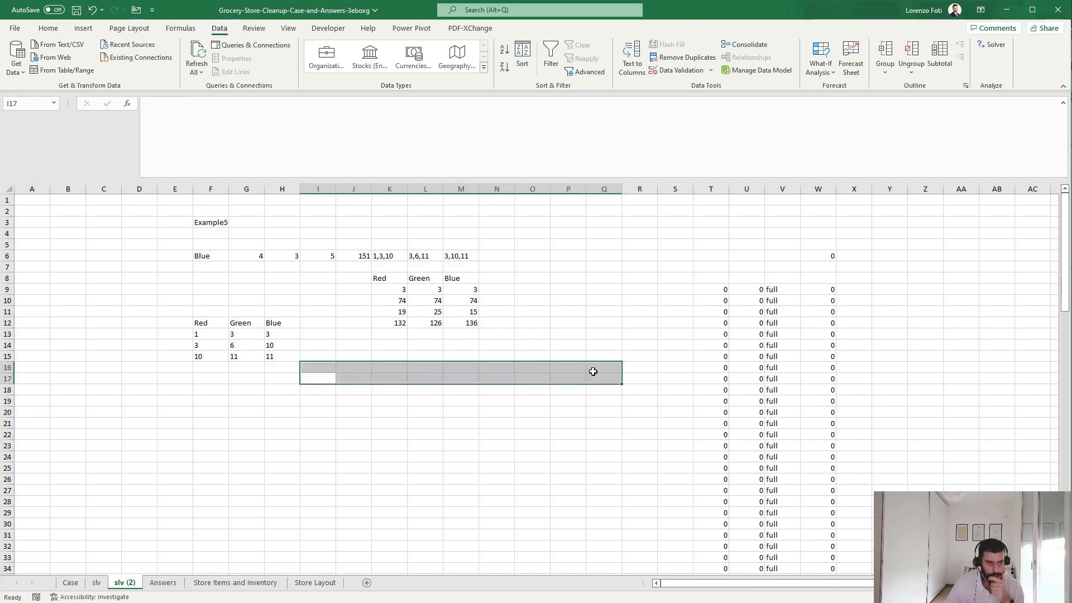
left_click(774, 309)
left_click(532, 323)
left_click_drag(497, 358, 493, 419)
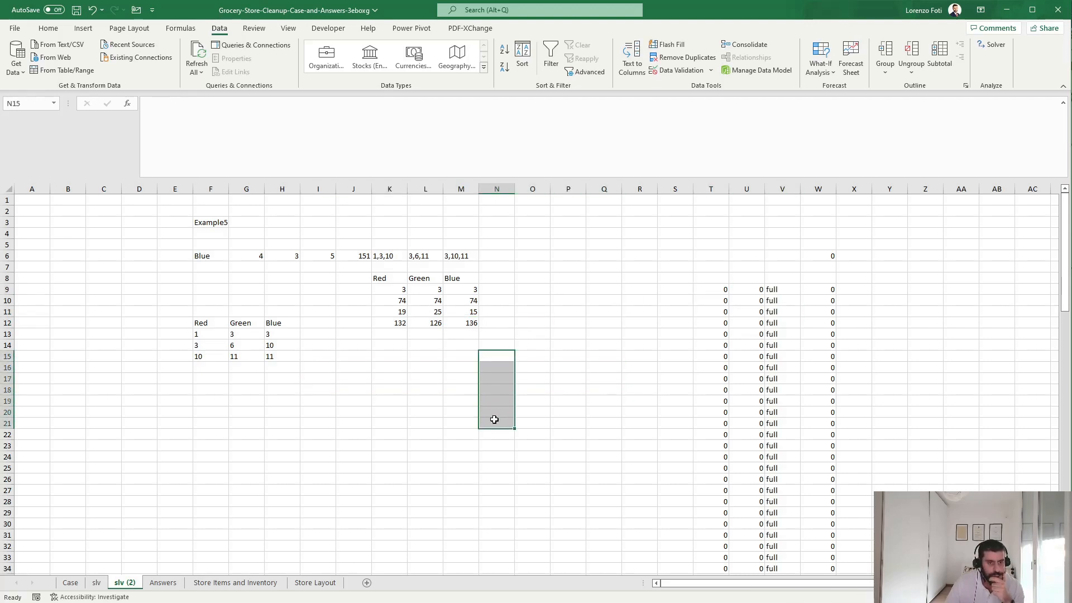
Insert four blank columns at column S on the slv (2) sheet.
left_click_drag(536, 211, 847, 333)
left_click(655, 279)
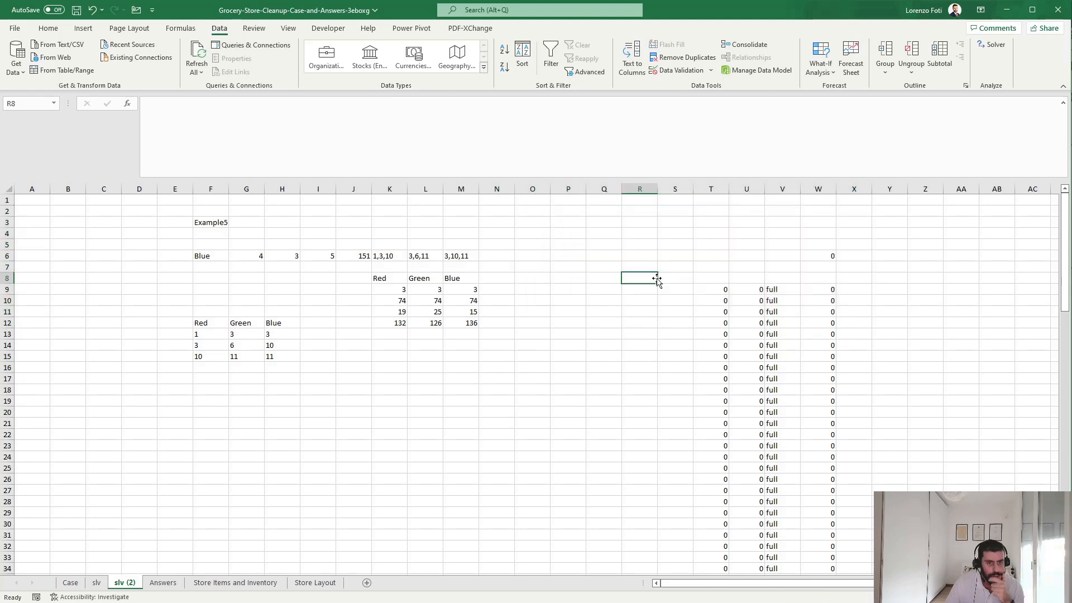
left_click(664, 288)
key("ctrl+space")
key("ctrl+shift+plus")
key("ctrl+shift+plus")
key("ctrl+shift+plus")
key("ctrl+shift+plus")
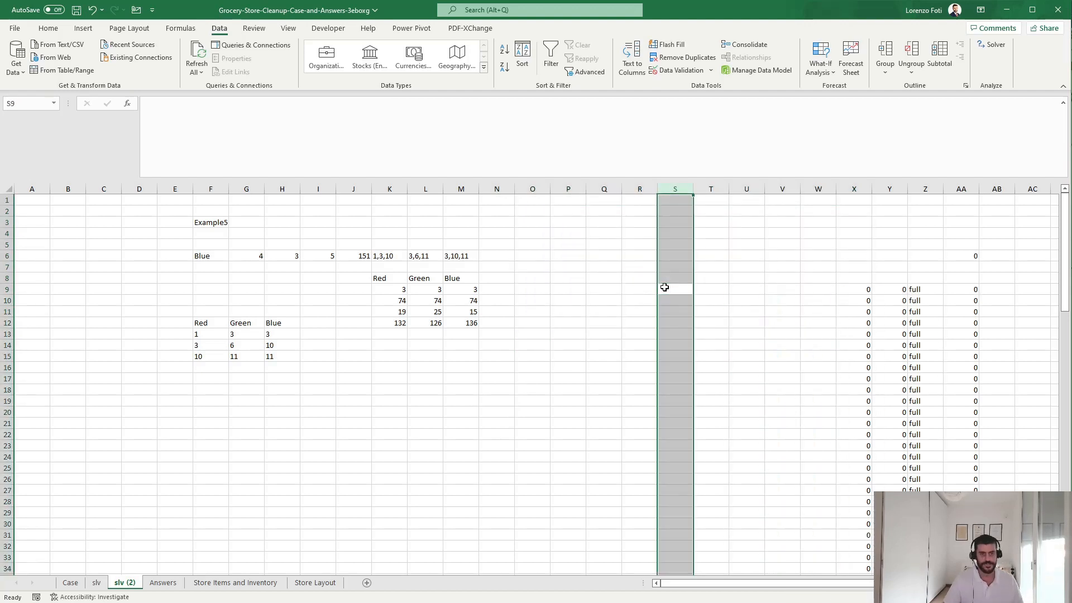
key("Left")
key("Left")
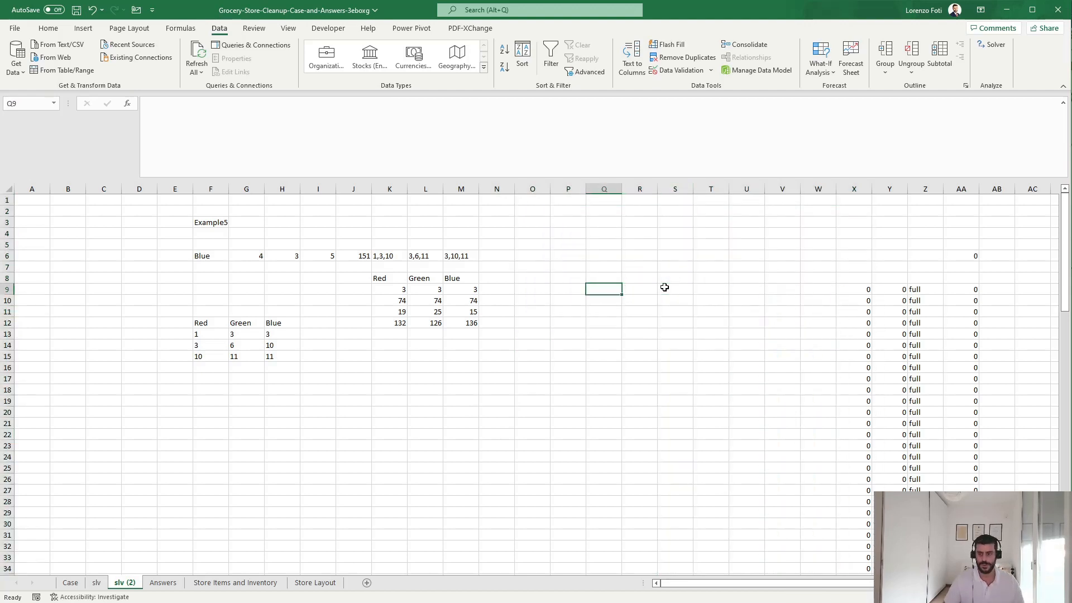
type("+fil")
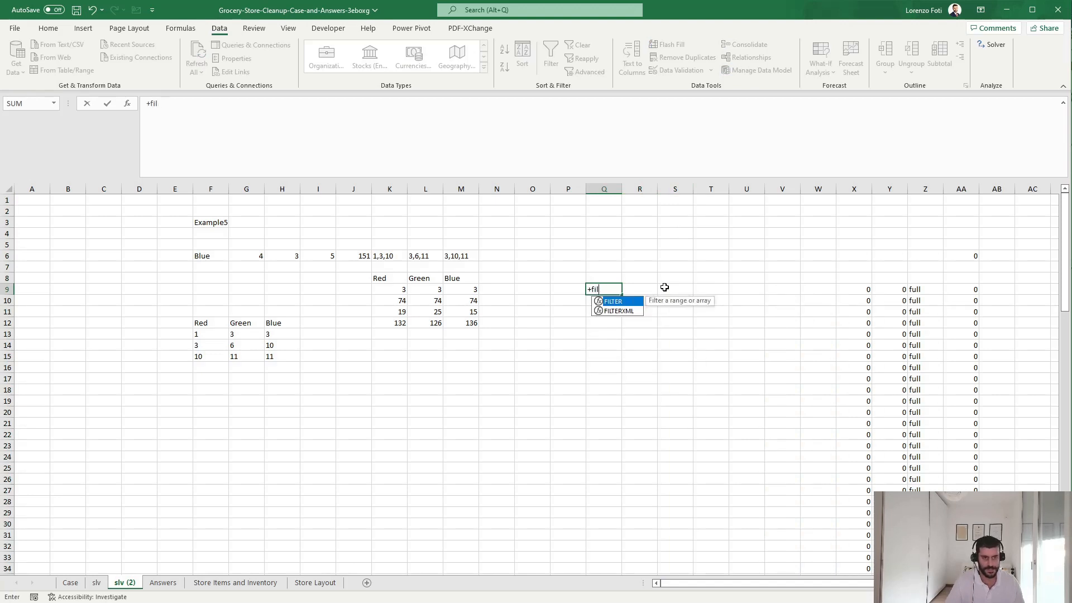
type("ter(")
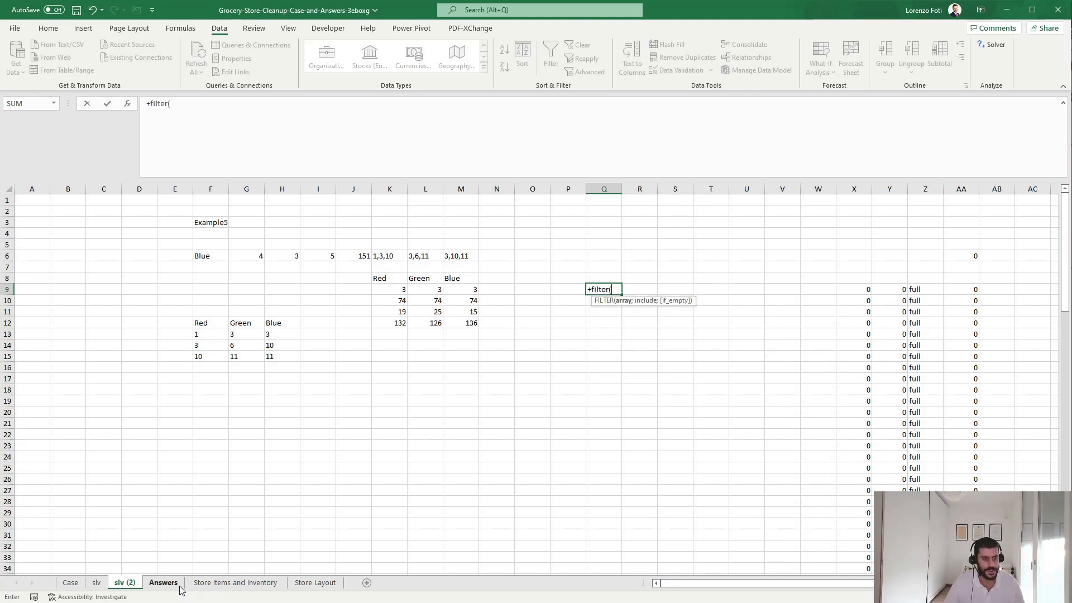
key("Escape")
Copy the LET, FILTER and SORTBY formula text from M9 on the slv sheet into Q9 of slv (2).
left_click(96, 582)
left_click(448, 254)
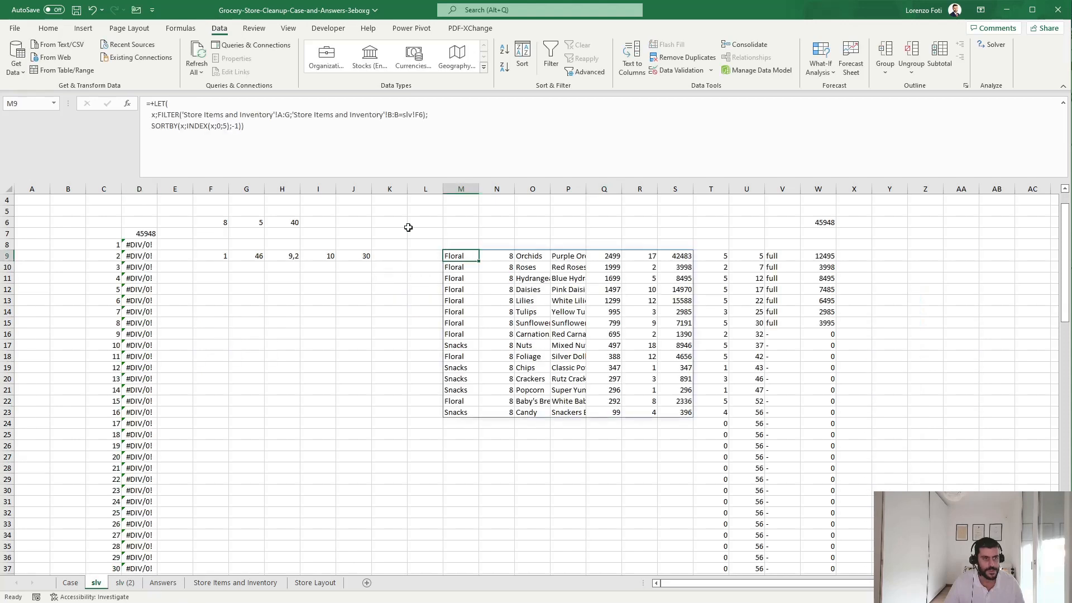
left_click(255, 126)
key("Escape")
left_click(124, 582)
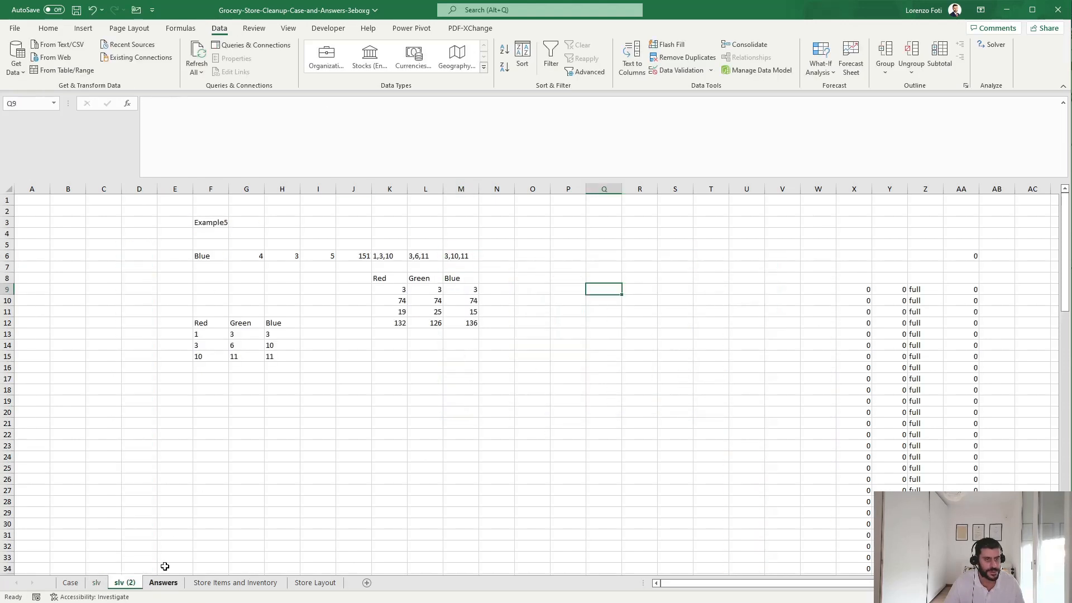
left_click(382, 144)
key("ctrl+v")
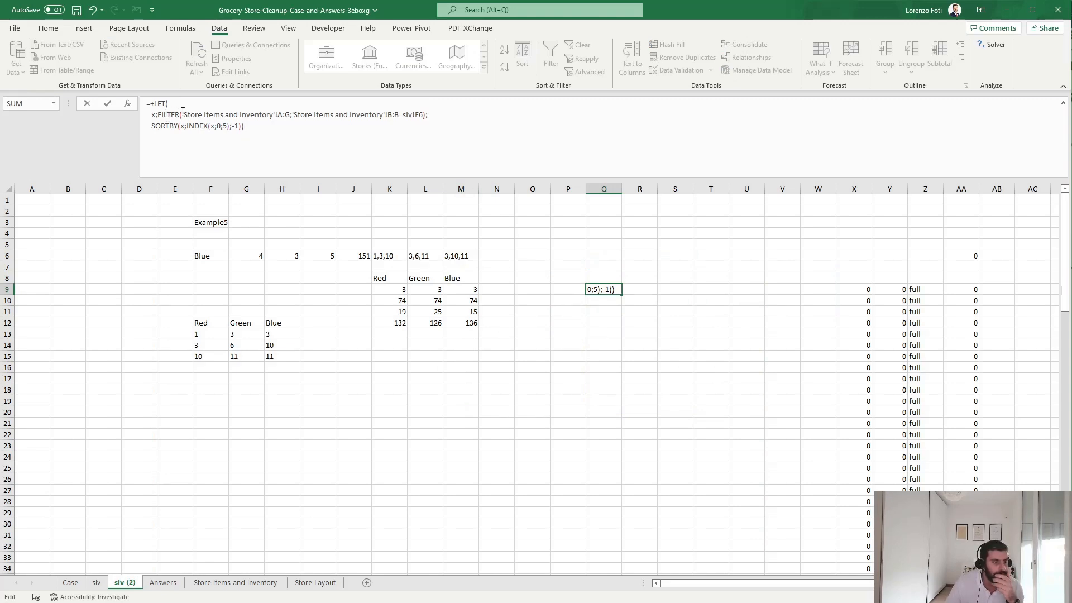
left_click_drag(182, 114, 156, 114)
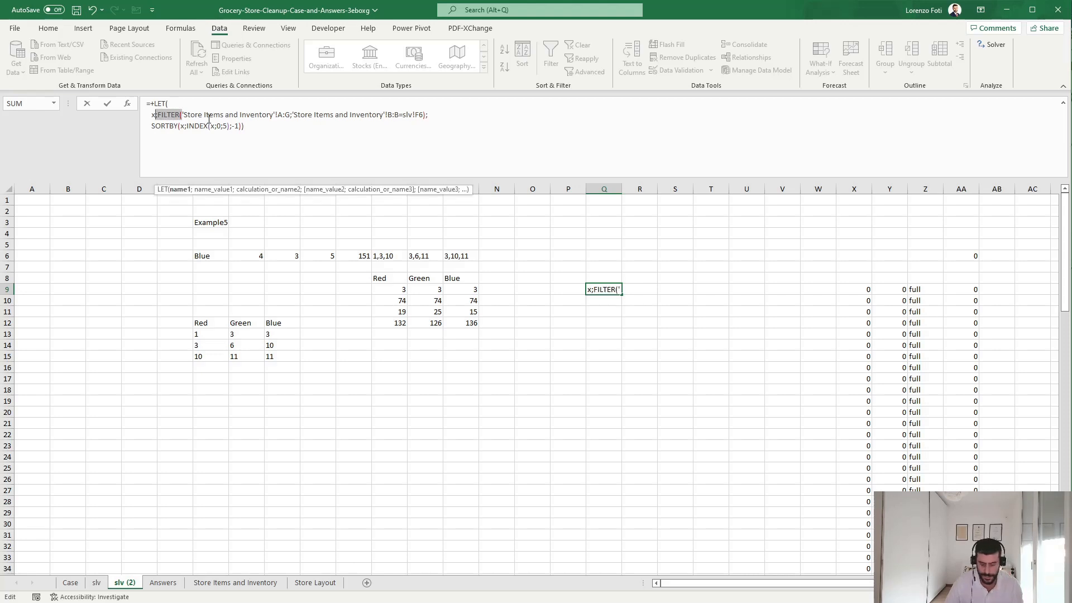
key("Delete")
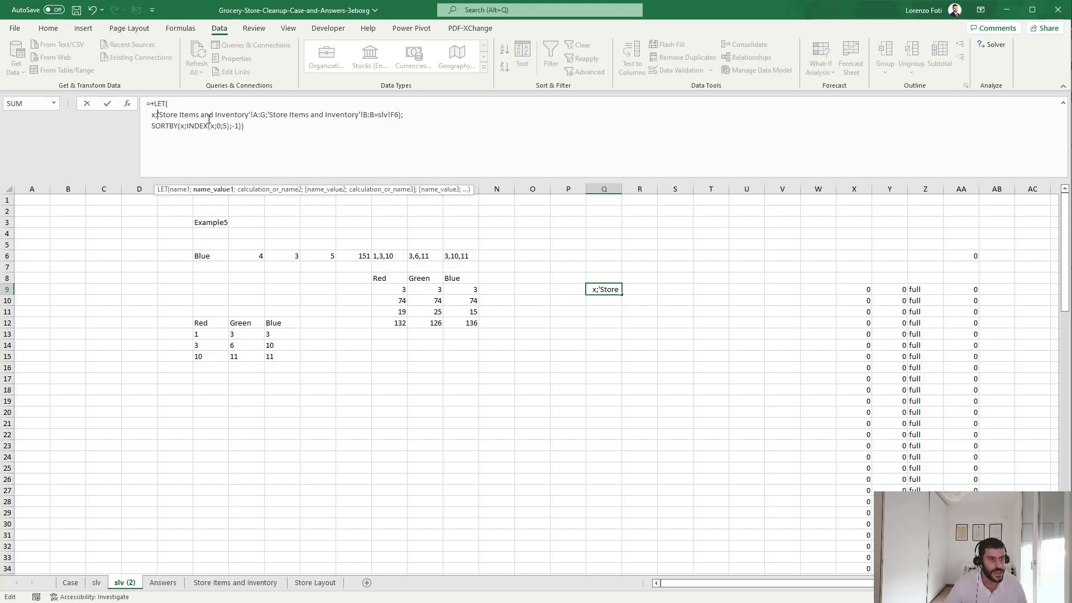
key("ctrl+z")
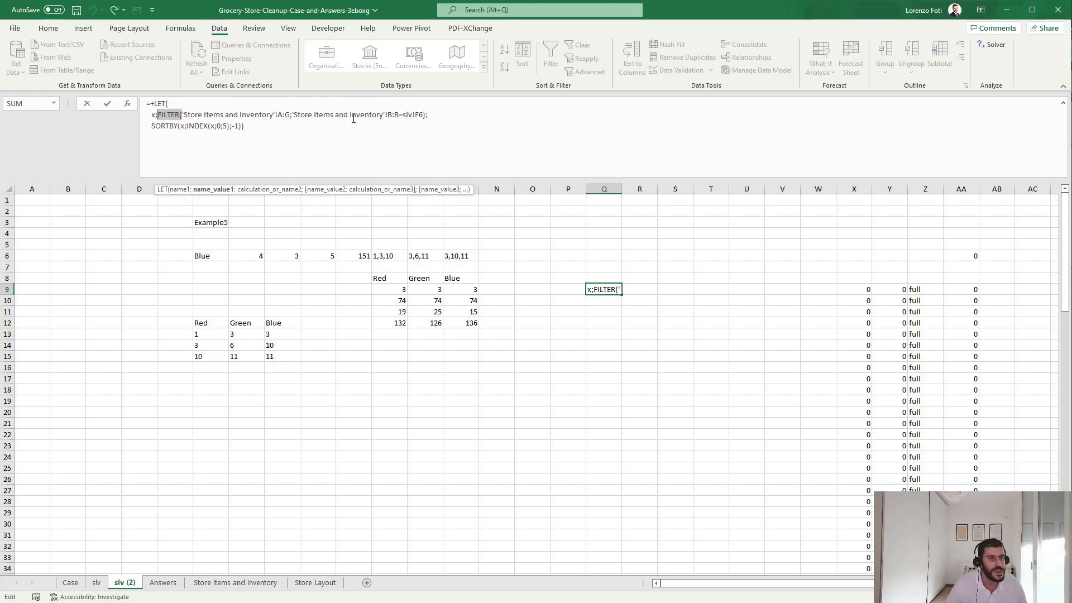
Change the FILTER condition in Q9 to 'Store Items and Inventory'!B:B<>"" and commit the formula.
left_click(401, 115)
left_click_drag(401, 115, 427, 114)
type("<")
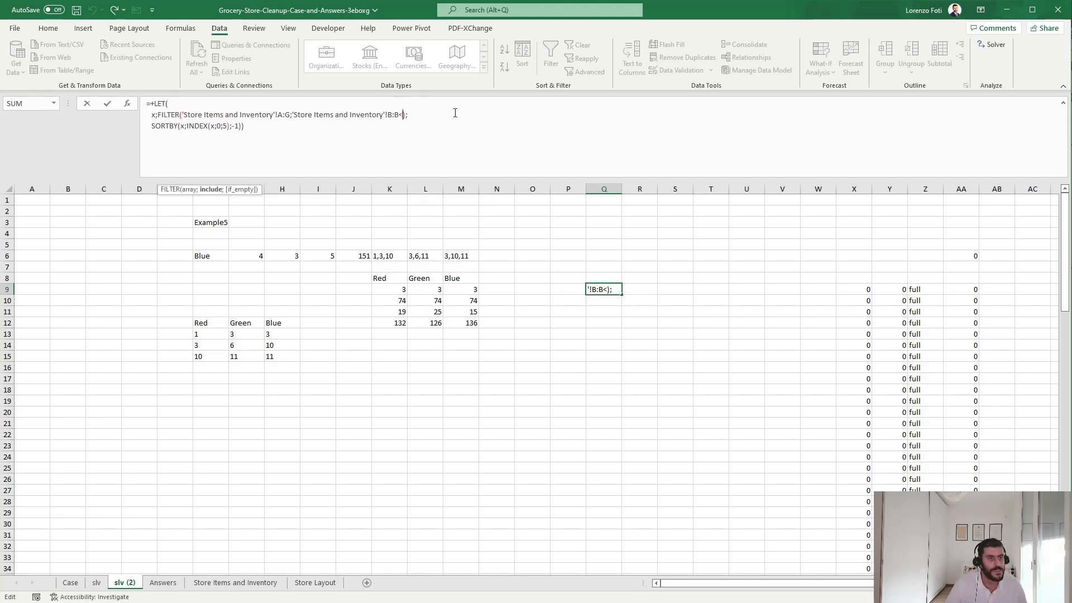
type(">\"\"")
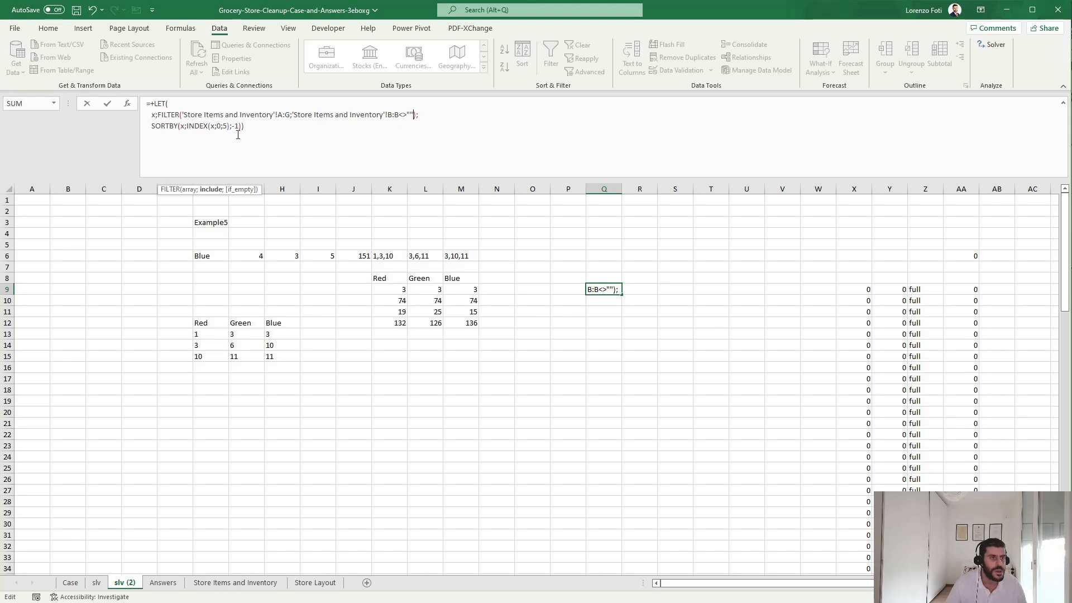
key("Return")
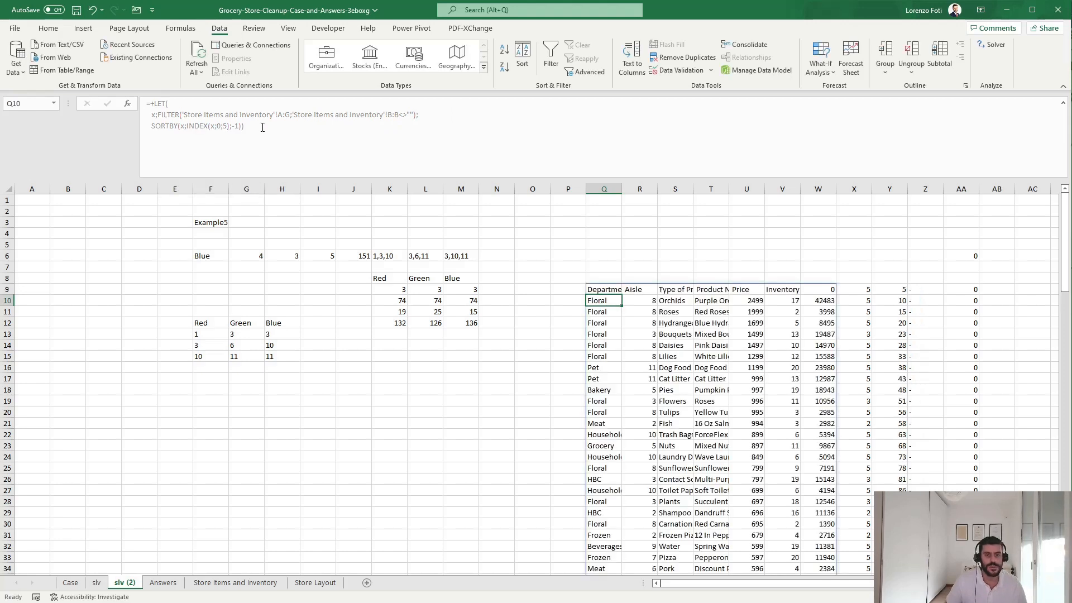
Check the formula in X9 and insert three blank columns at column X, beside the item list.
left_click(746, 290)
left_click(869, 291)
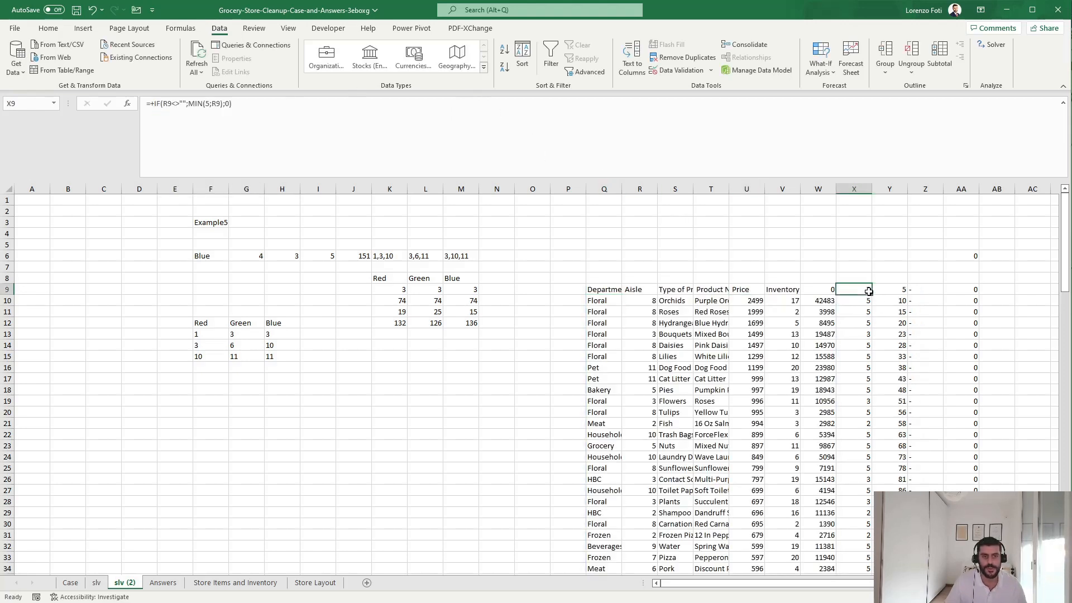
key("F2")
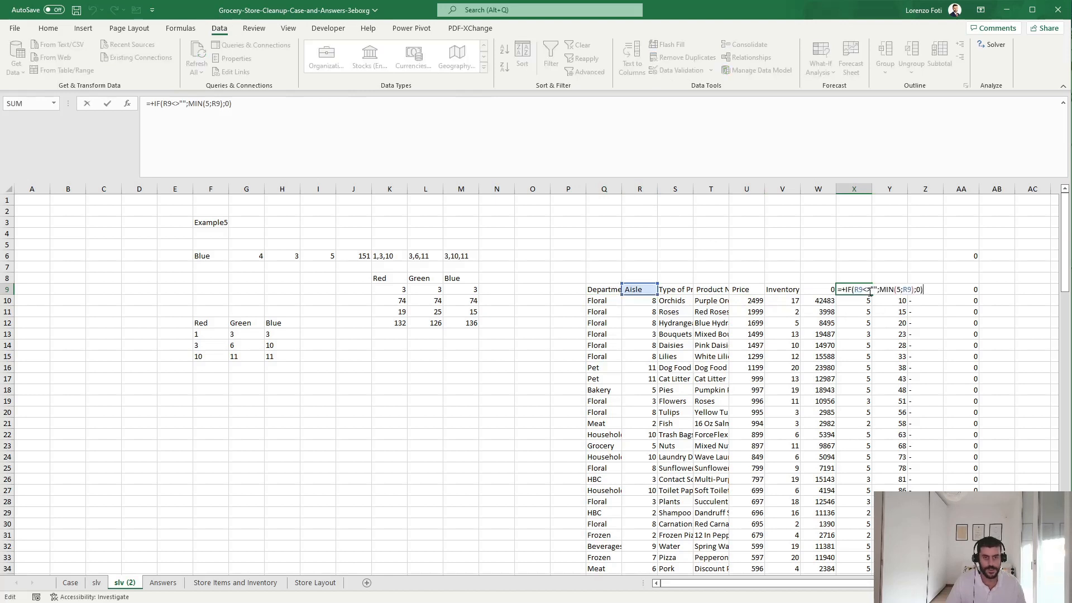
key("Escape")
key("ctrl+space")
key("ctrl+plus")
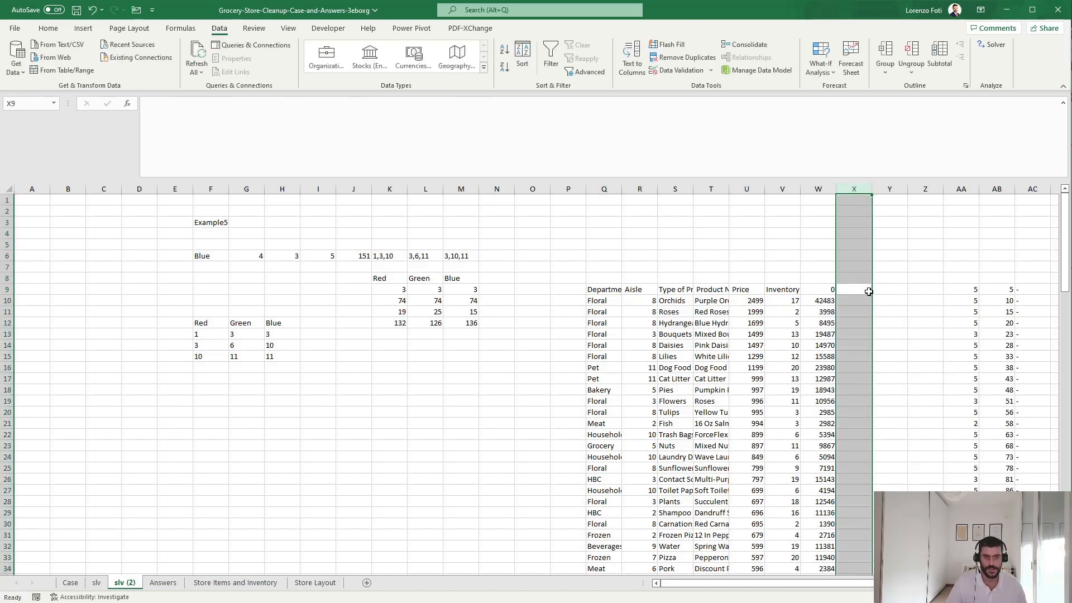
left_click(887, 311)
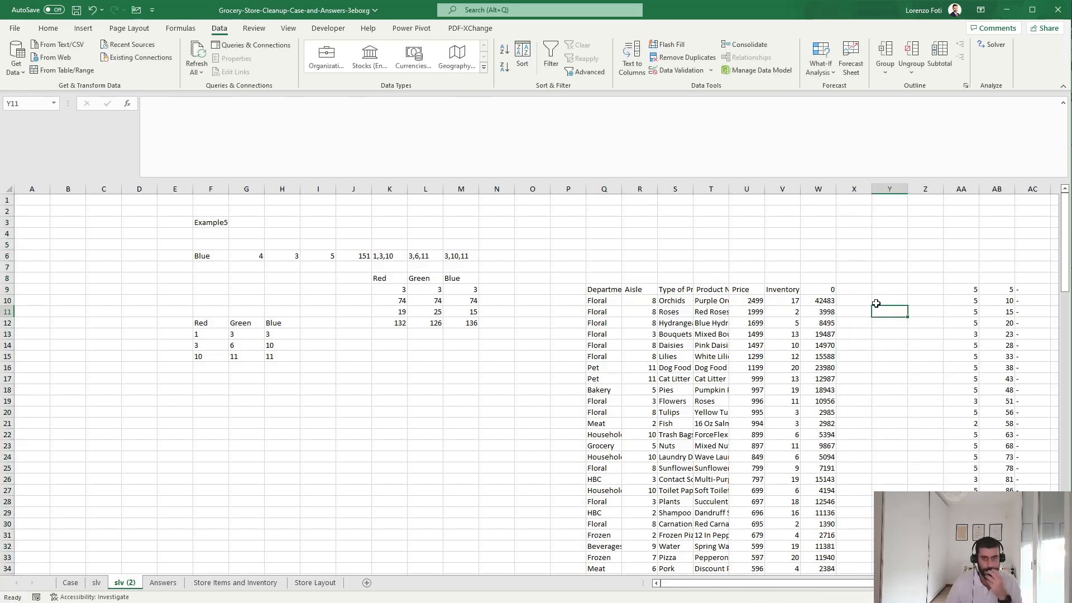
Move the whole formula block starting at AA9:AD9 down one row so it begins in row 10.
left_click_drag(962, 311, 1000, 311)
left_click(897, 291)
key("ctrl+shift+Right")
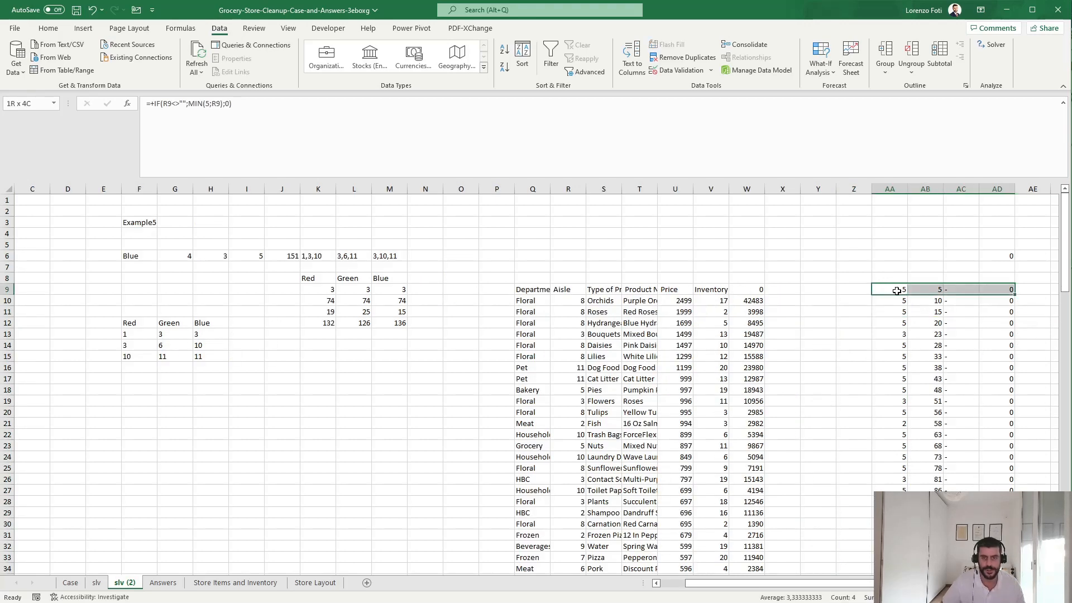
key("ctrl+shift+Down")
scroll(899, 268, "up", 4)
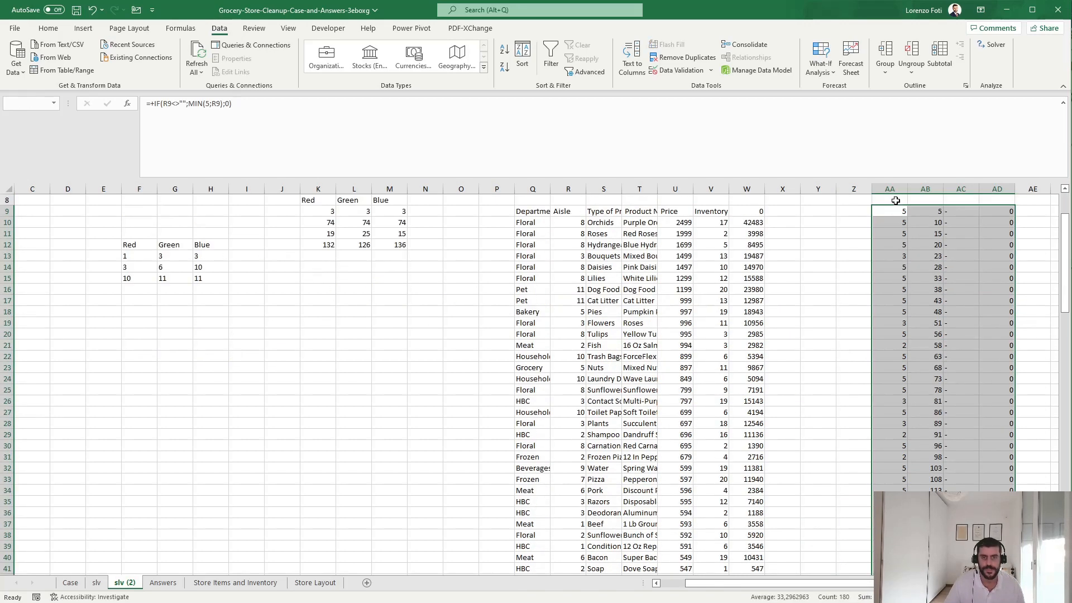
left_click_drag(899, 208, 901, 223)
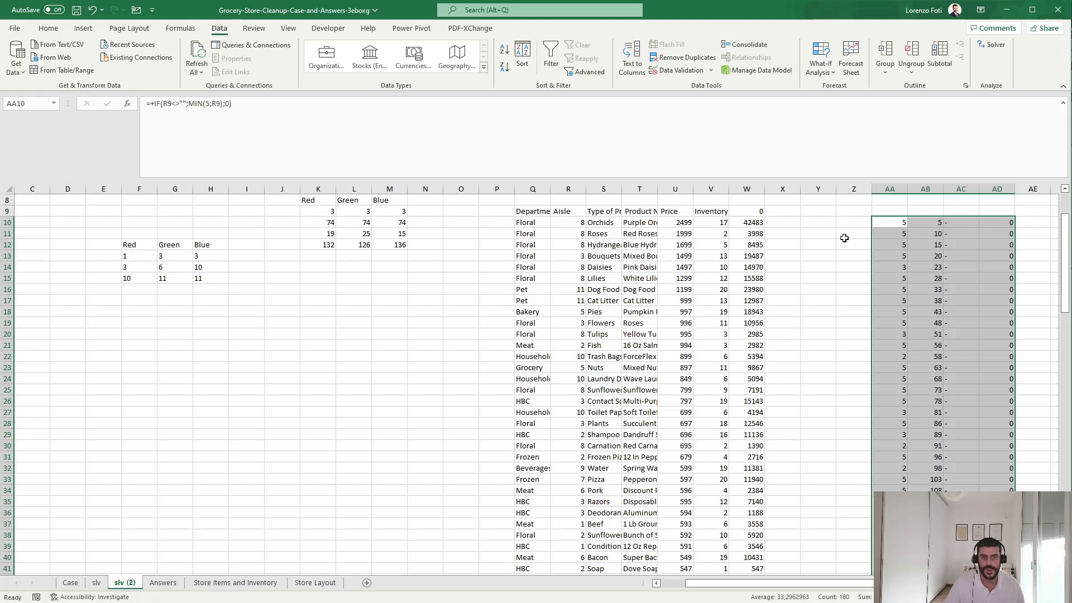
left_click(733, 259)
scroll(733, 263, "up", 3)
left_click(675, 301)
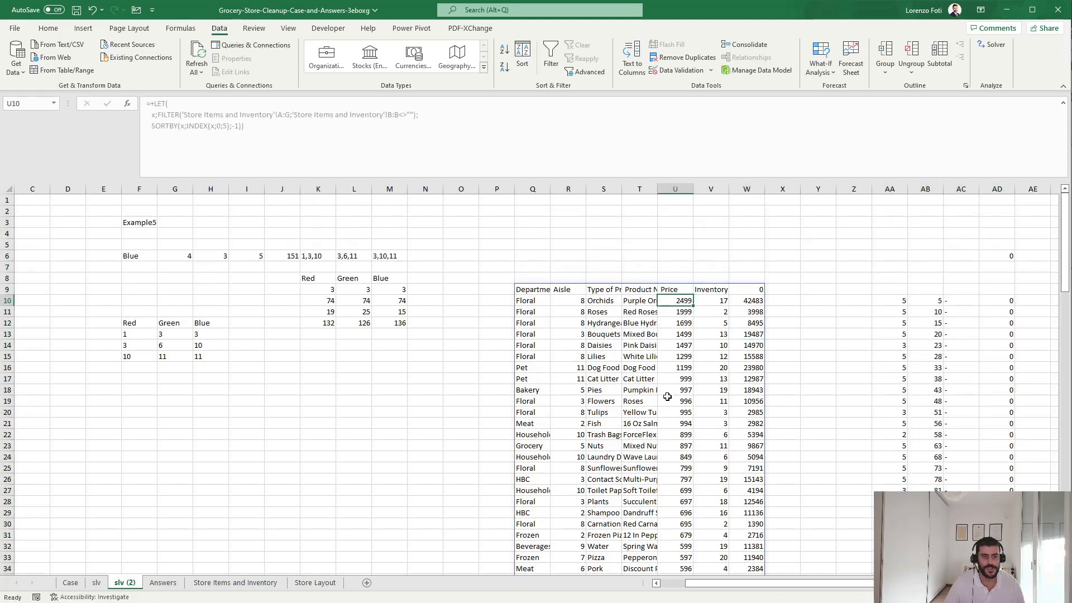
left_click(756, 305)
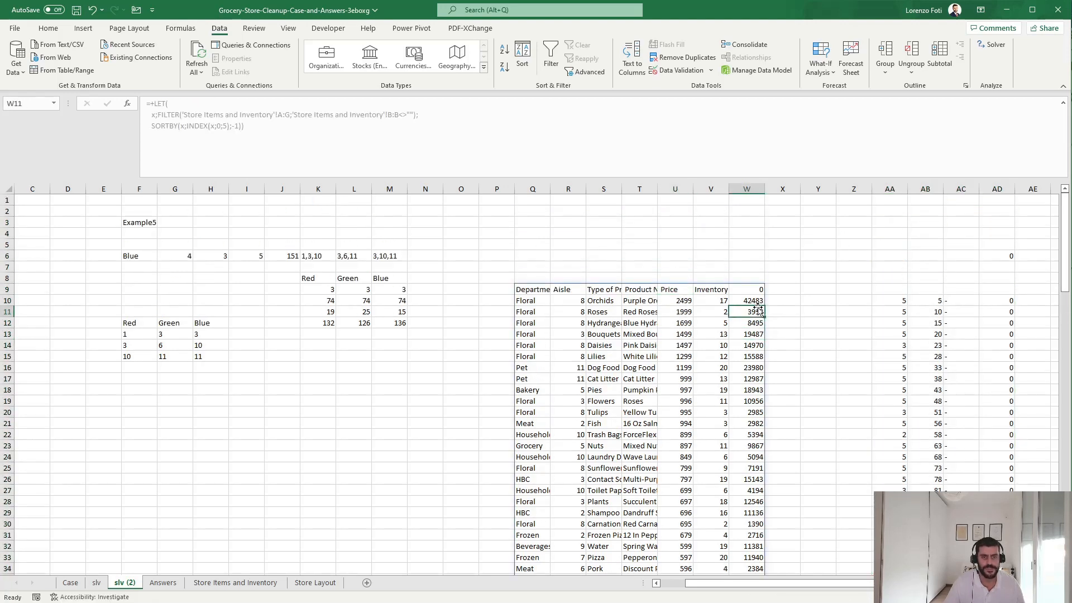
left_click(786, 308)
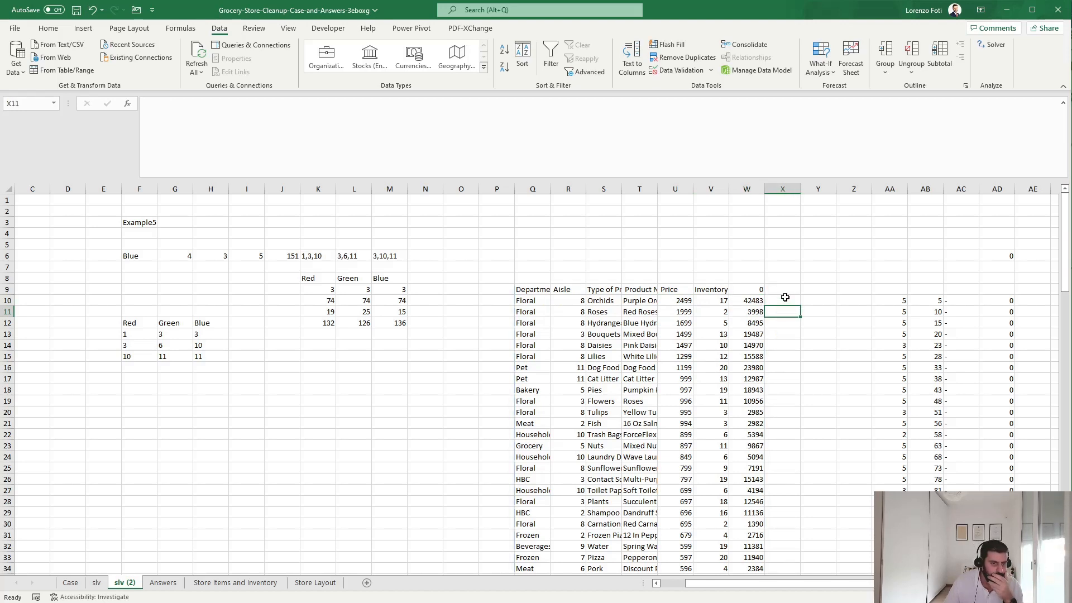
left_click(786, 297)
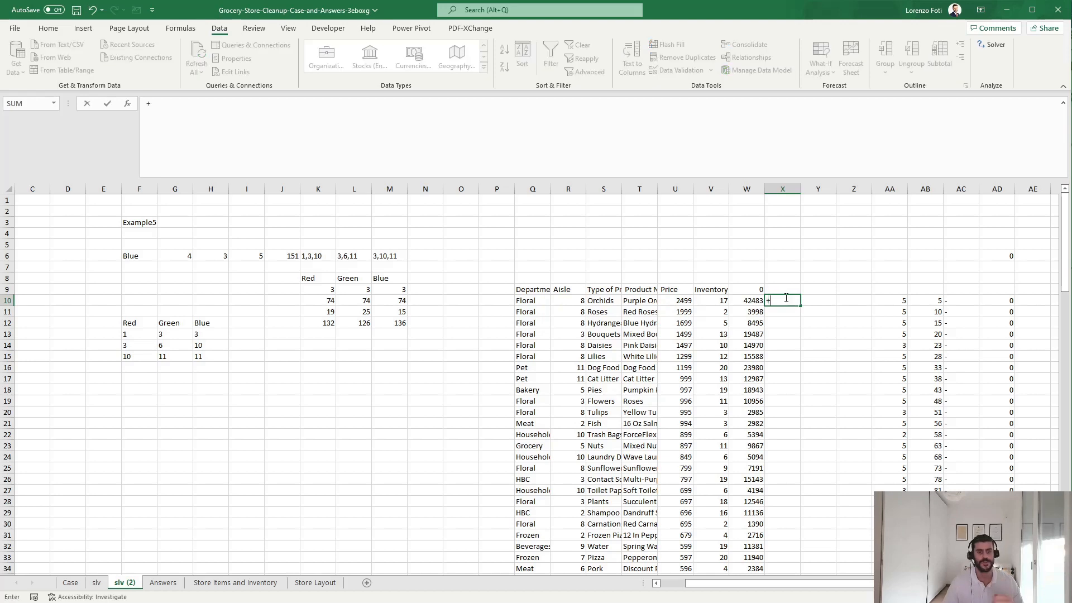
key("Up")
key("Up")
type("Red team")
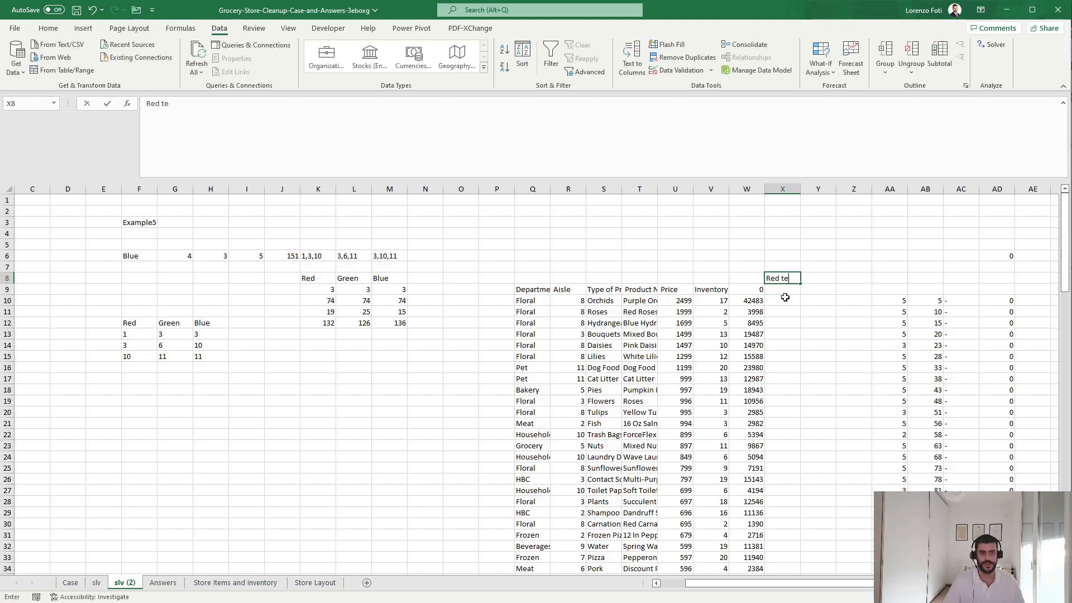
key("Return")
left_click(785, 298)
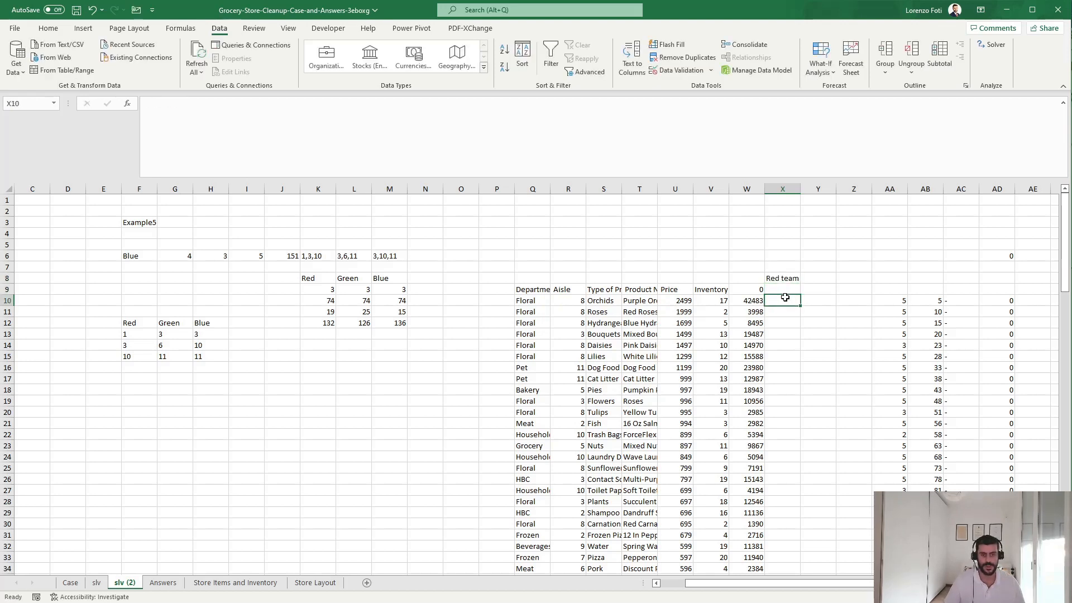
key("Up")
key("Up")
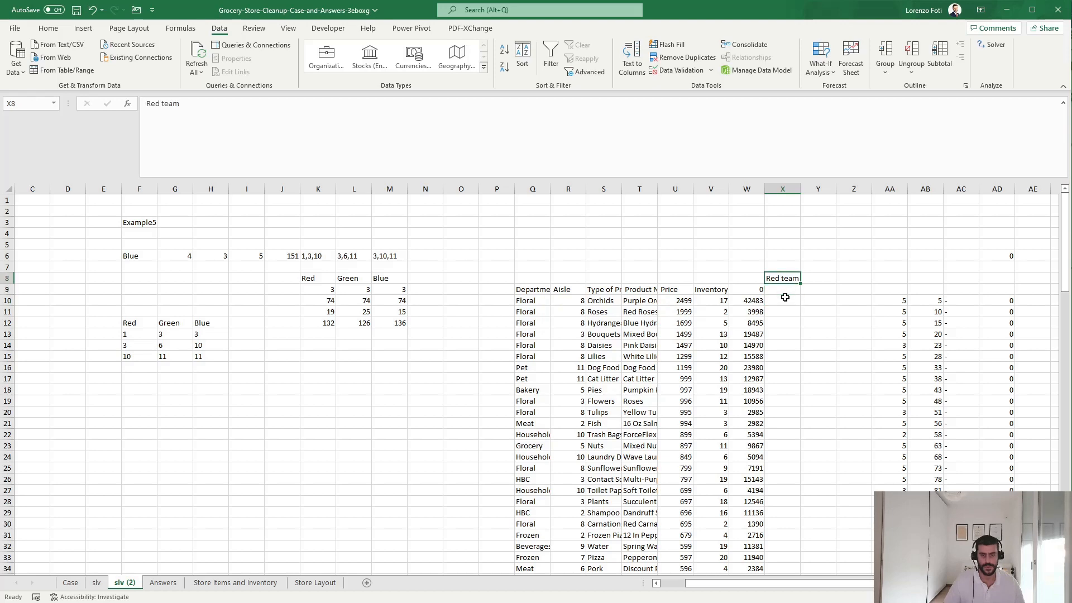
key("Delete")
Enter the header Inventory mod in X9 and begin a formula in X10 below it.
key("Down")
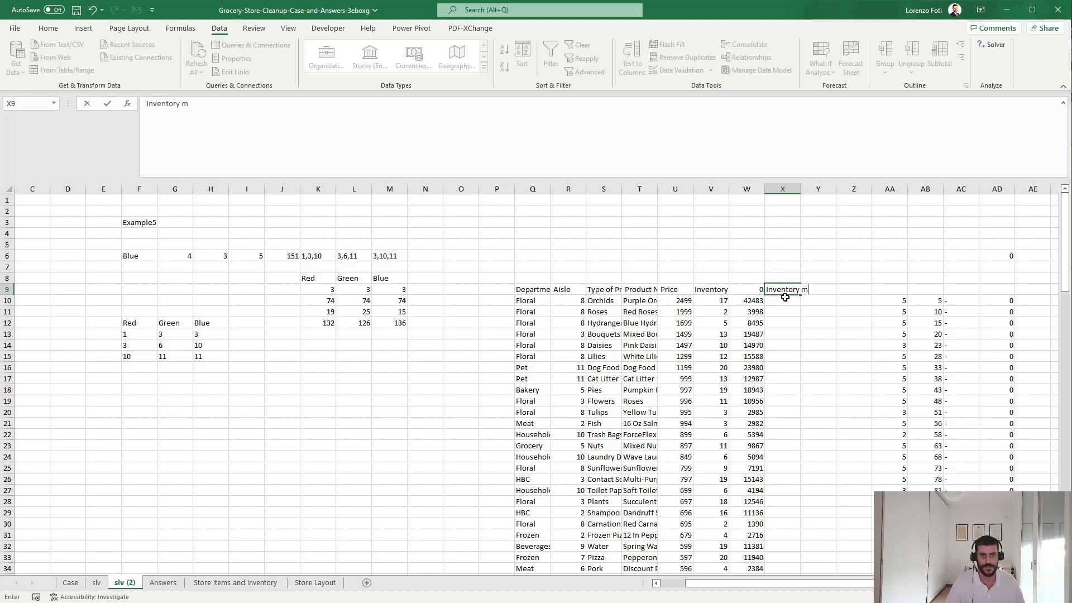
type("od")
key("Return")
type("+")
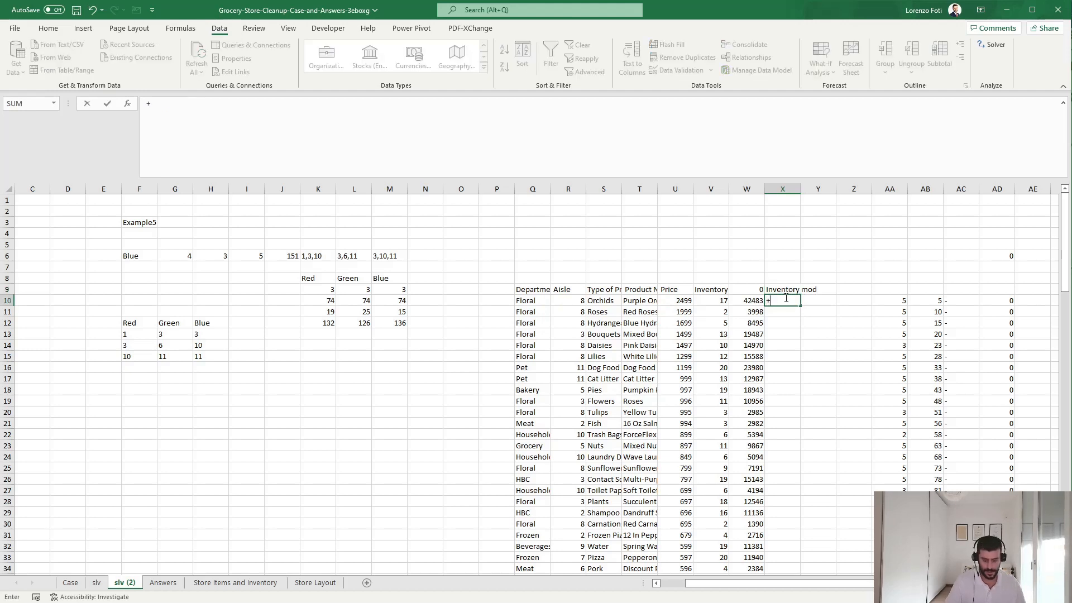
type("if(")
key("Left")
key("Left")
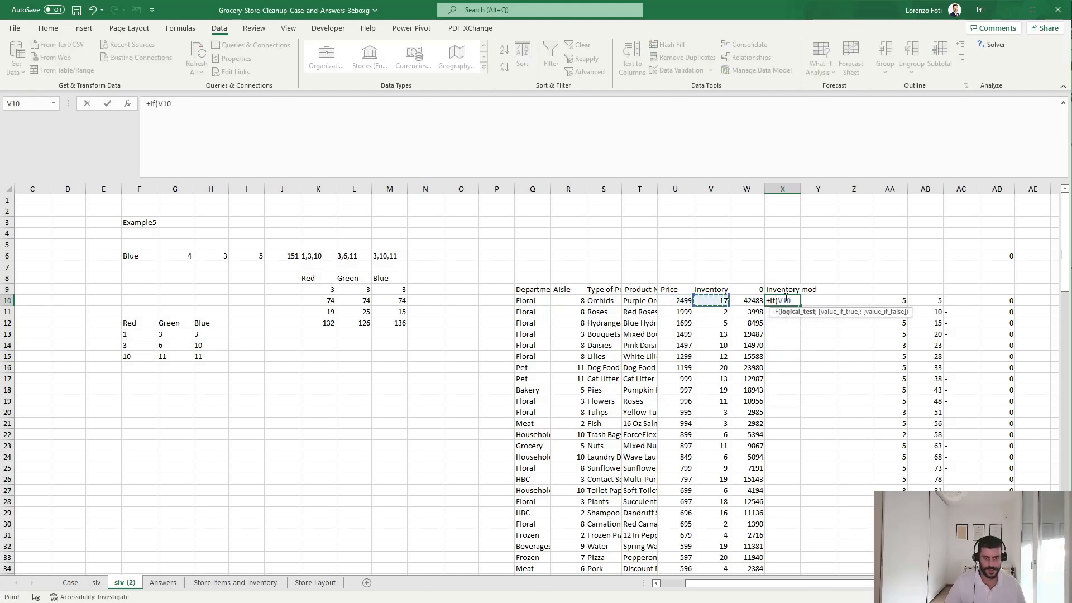
key("BackSpace")
key("BackSpace")
key("BackSpace")
key("BackSpace")
key("BackSpace")
key("BackSpace")
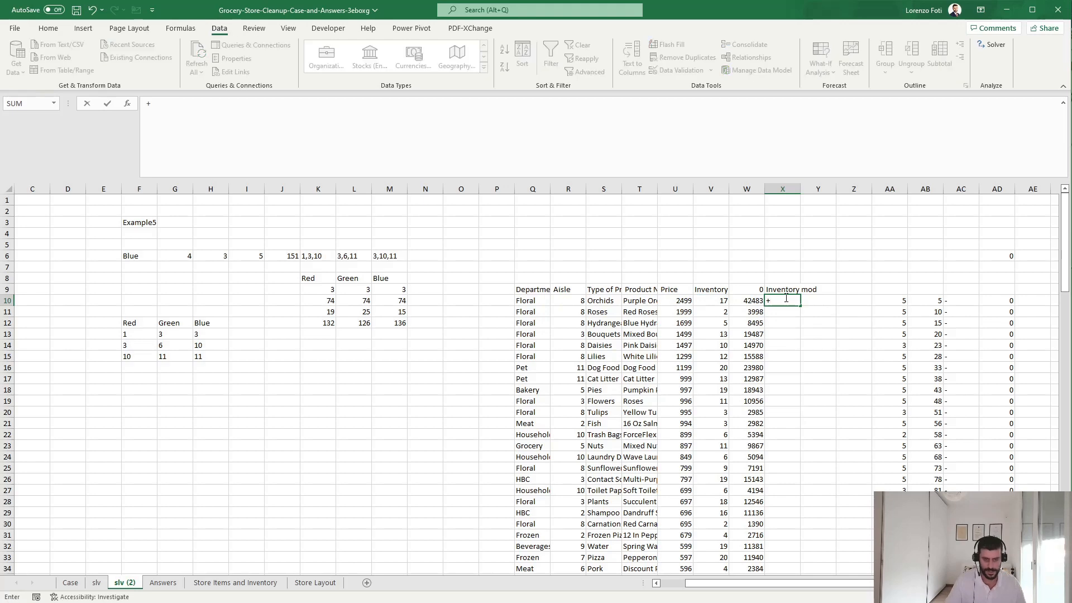
Complete the X10 formula as the MIN of 5 and the inventory in V10.
type("min(5;")
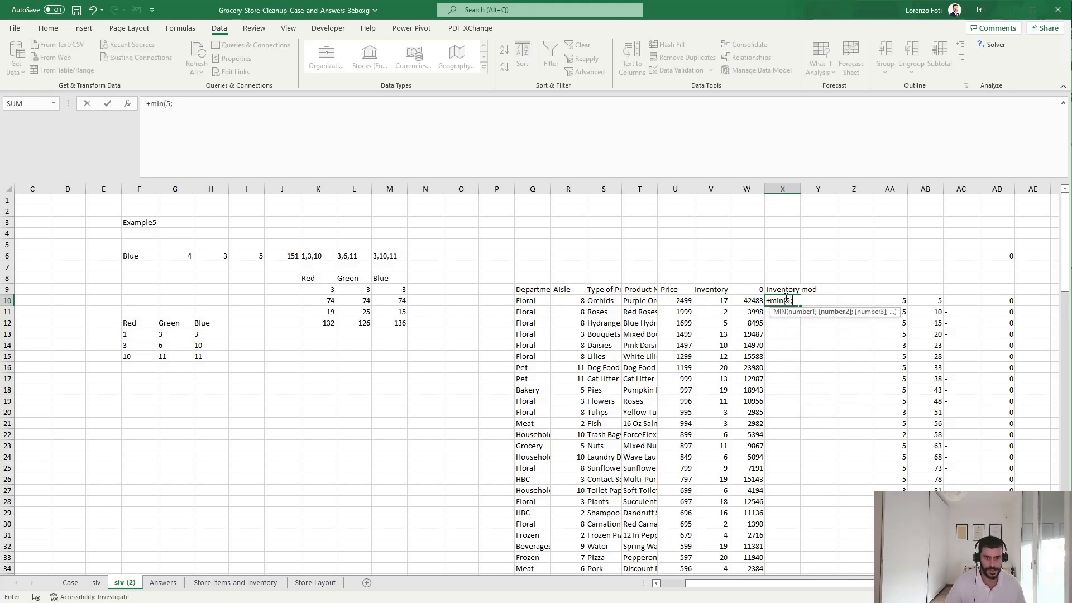
key("Left")
key("Left")
key("Return")
Copy the capped-inventory formula from X10 down column X to the last row of the item list.
key("Up")
key("ctrl+c")
key("Left")
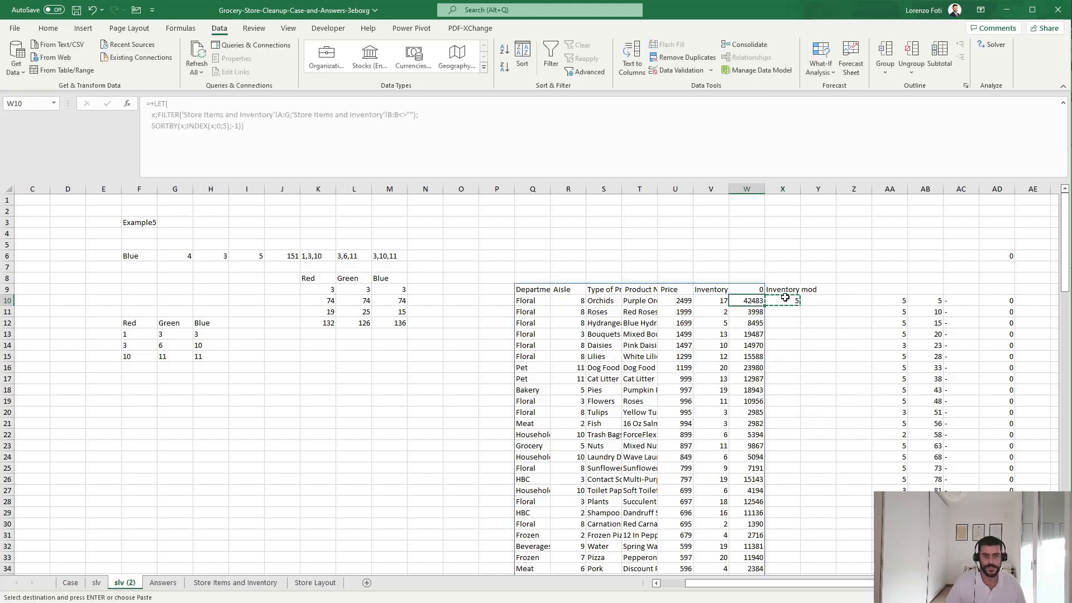
key("ctrl+Down")
key("Right")
key("ctrl+shift+Up")
key("ctrl+v")
key("Escape")
key("ctrl+Up")
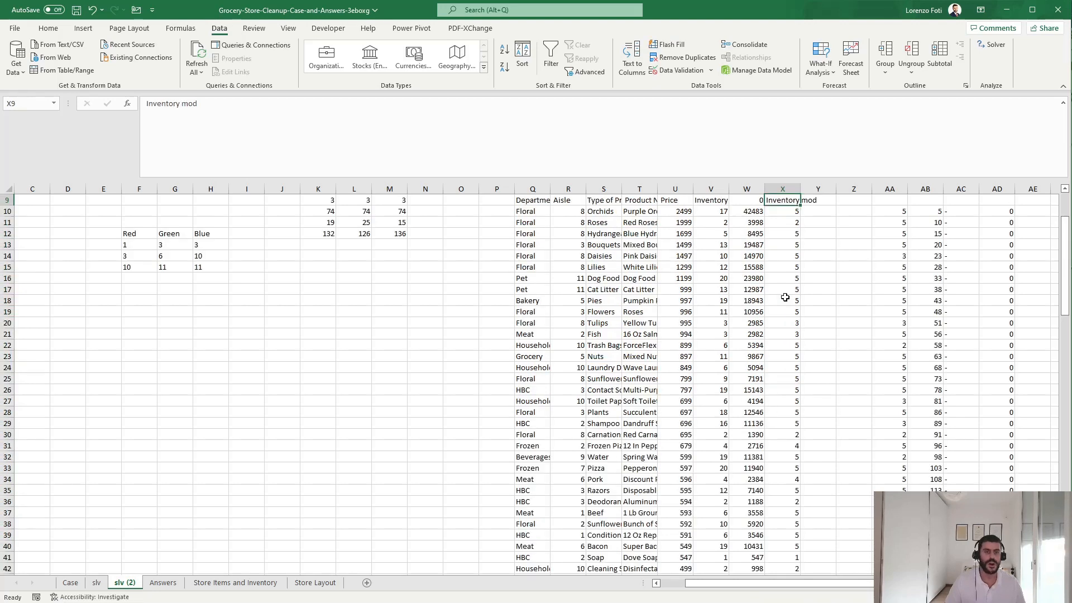
Label cell X8 above the capped-inventory column as Red.
key("Up")
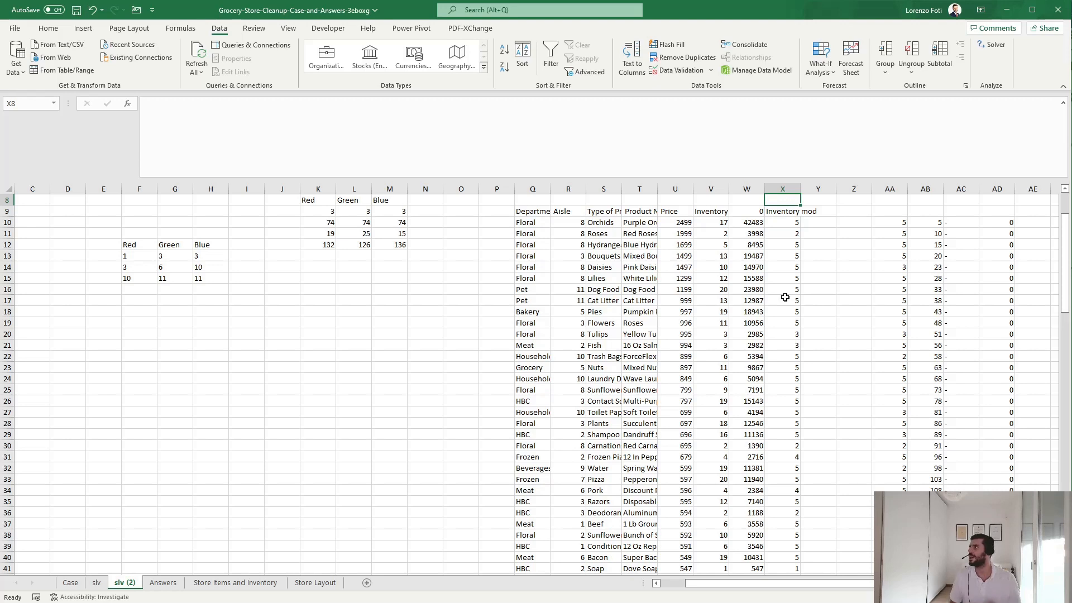
scroll(785, 297, "up", 3)
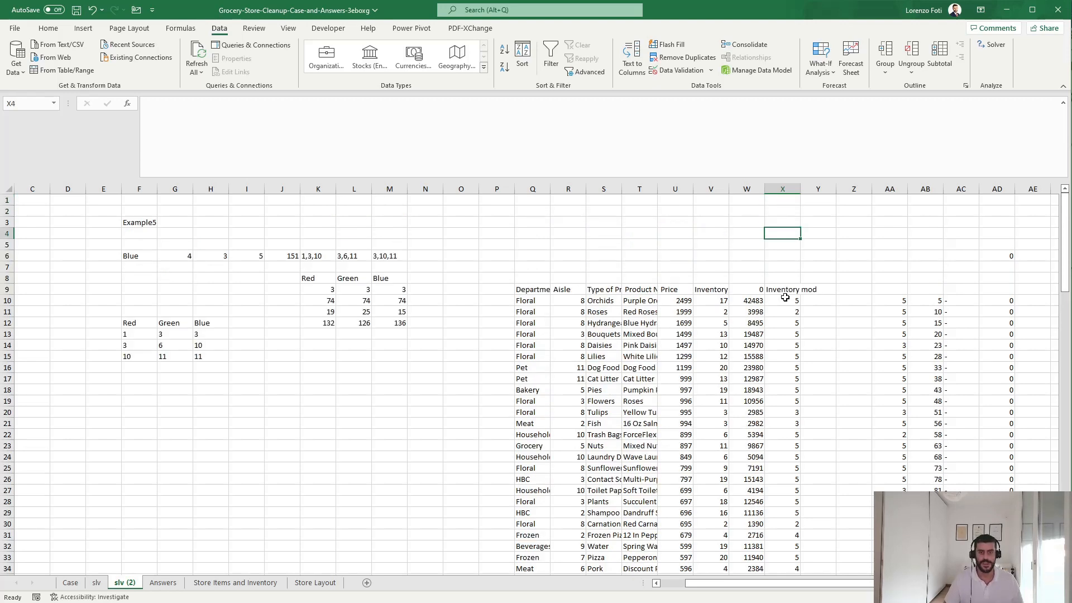
key("Down")
key("Right")
key("Down")
key("Right")
key("Right")
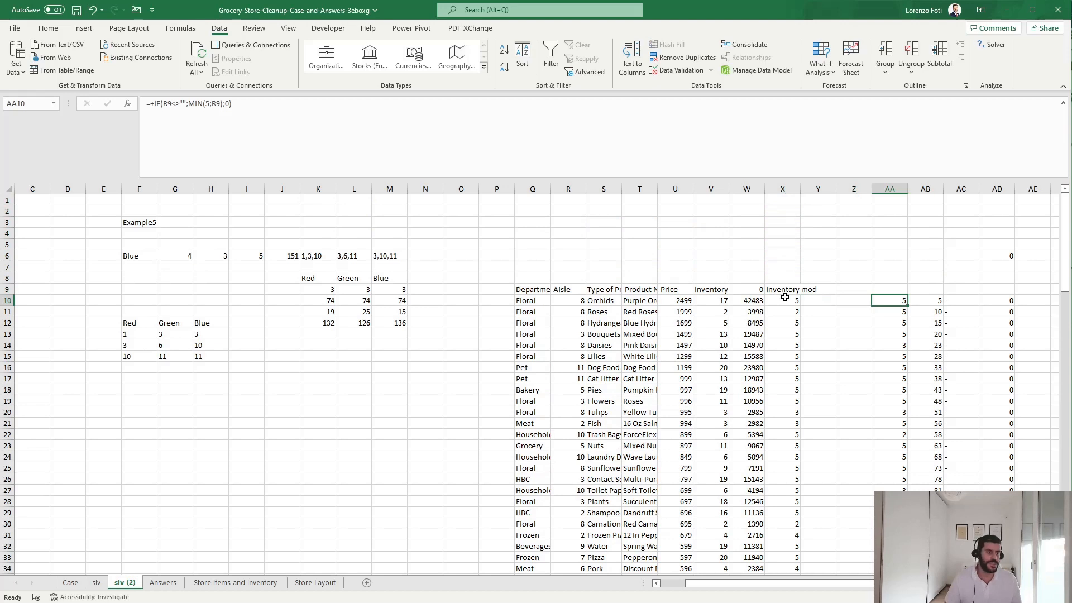
key("Left")
key("Left")
key("Left")
key("Up")
key("Up")
type("Red")
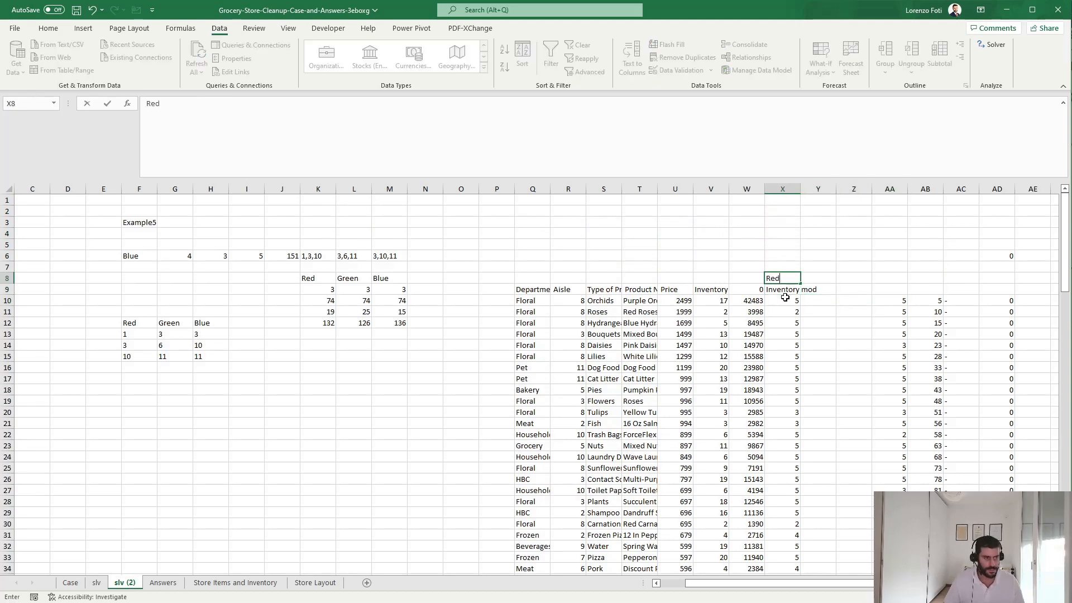
key("Down")
Enter the header Appl Aisle in Y9.
key("Right")
key("Down")
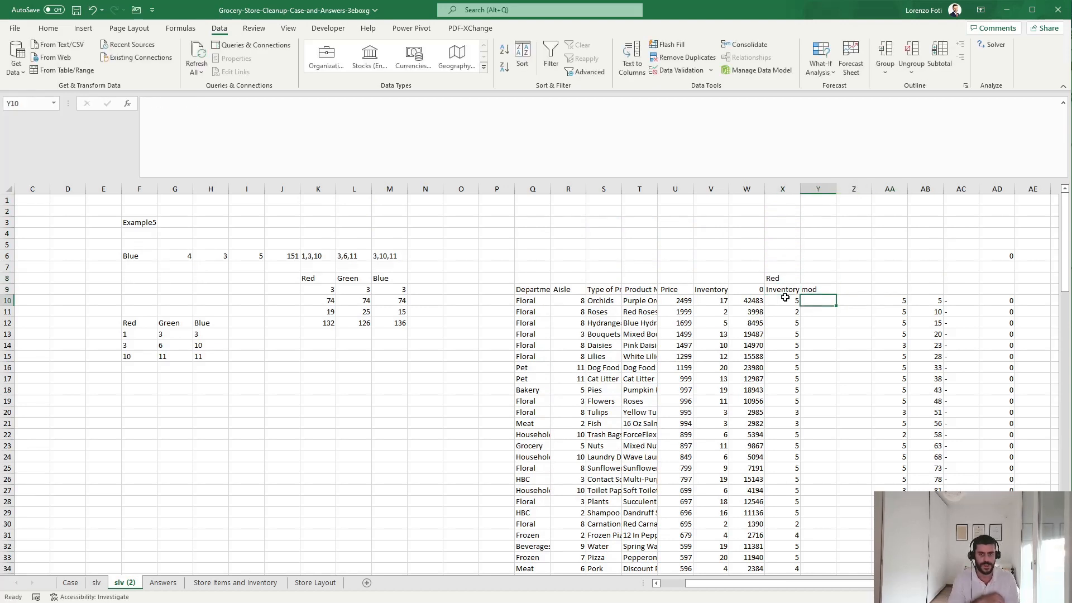
key("Up")
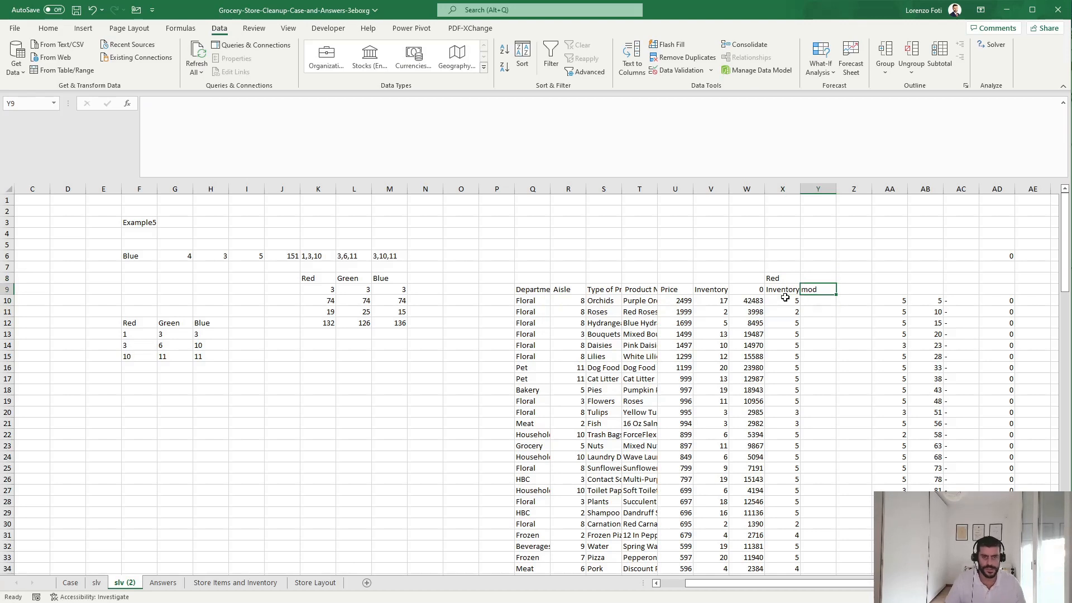
type("Ap")
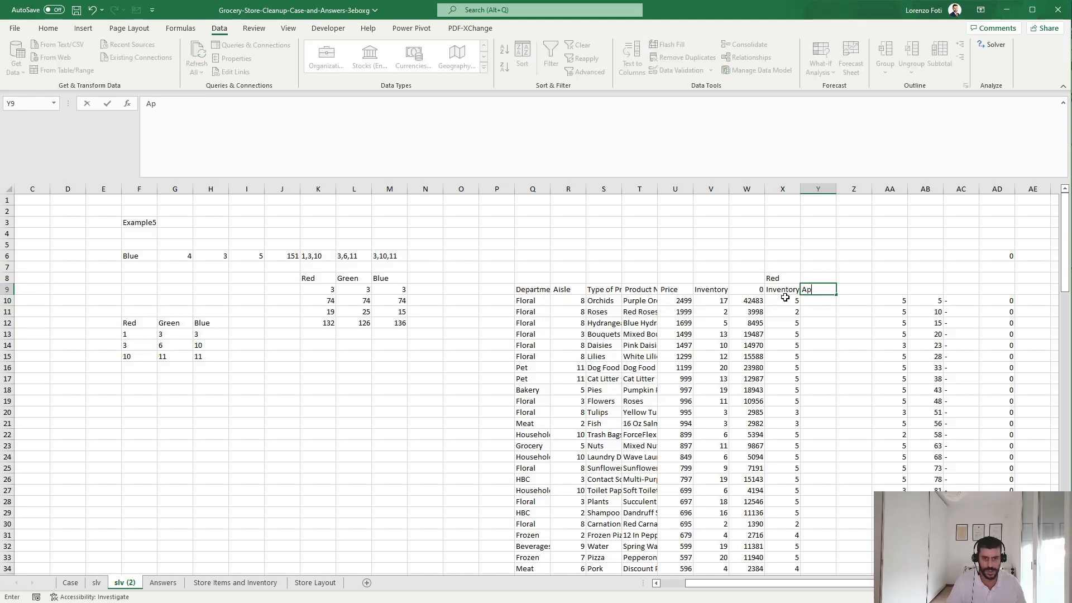
type("pl Aisle")
key("Return")
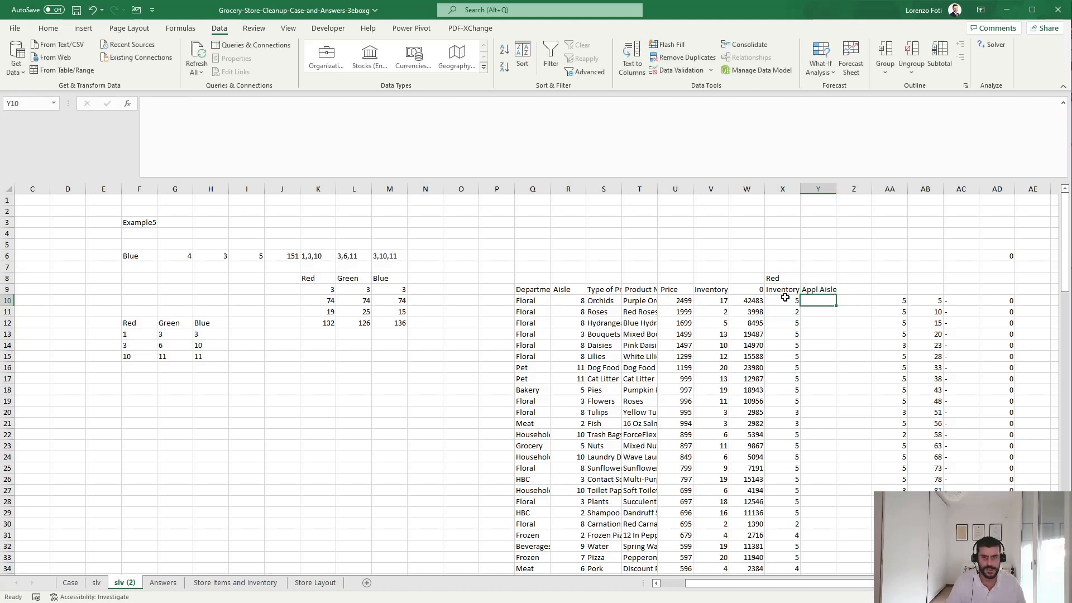
Enter a Y10 formula returning 1 if the aisle in R10 equals any value in the spill range F13#, otherwise 0.
type("+i")
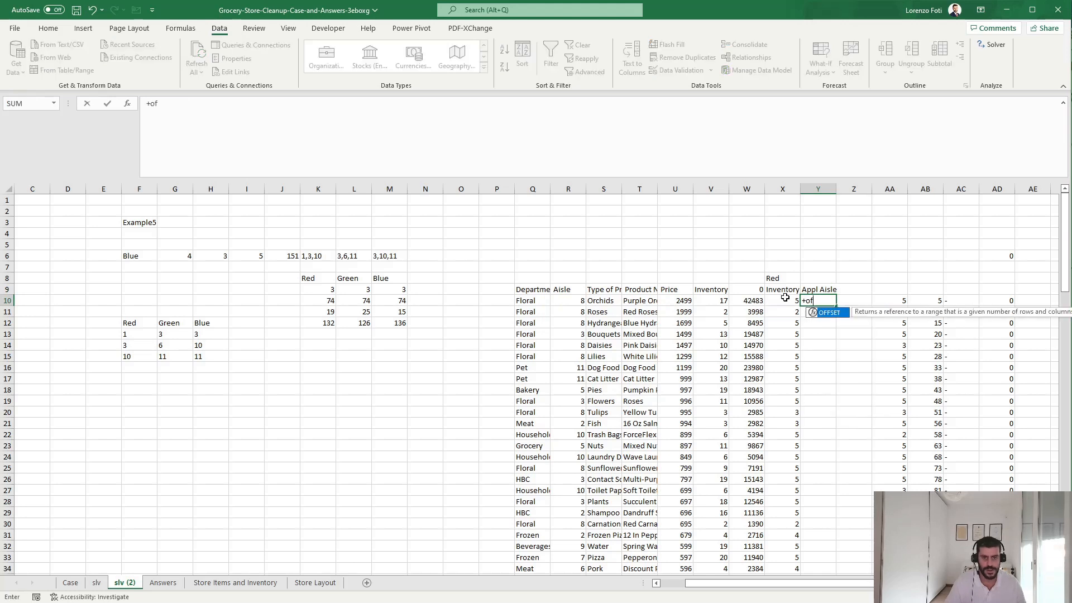
type("f(or(")
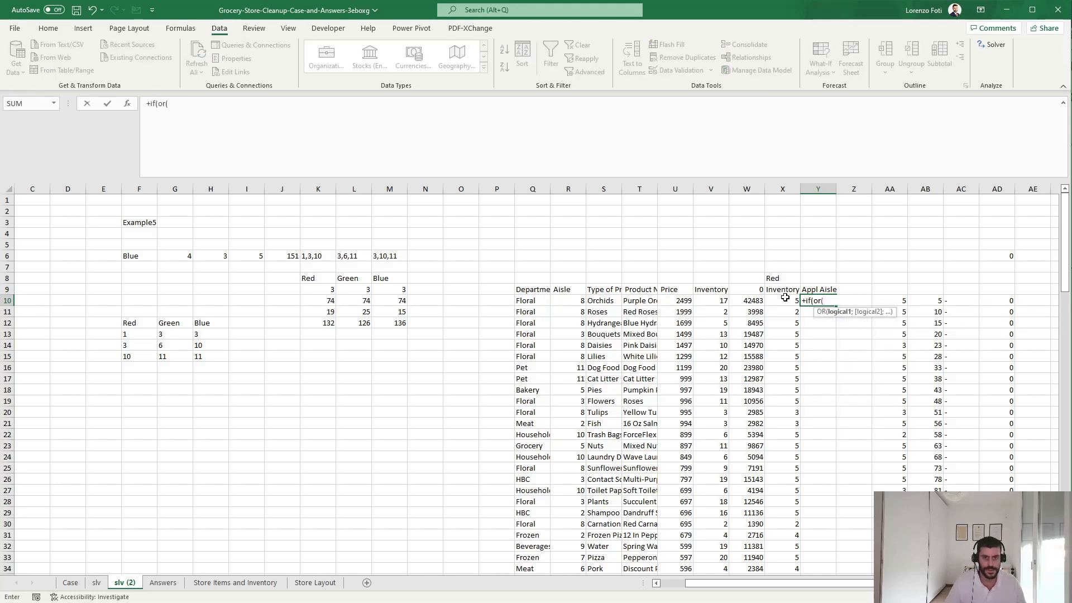
key("Left")
key("Left")
key("Left")
key("Left")
key("Left")
key("Left")
key("Left")
type("=")
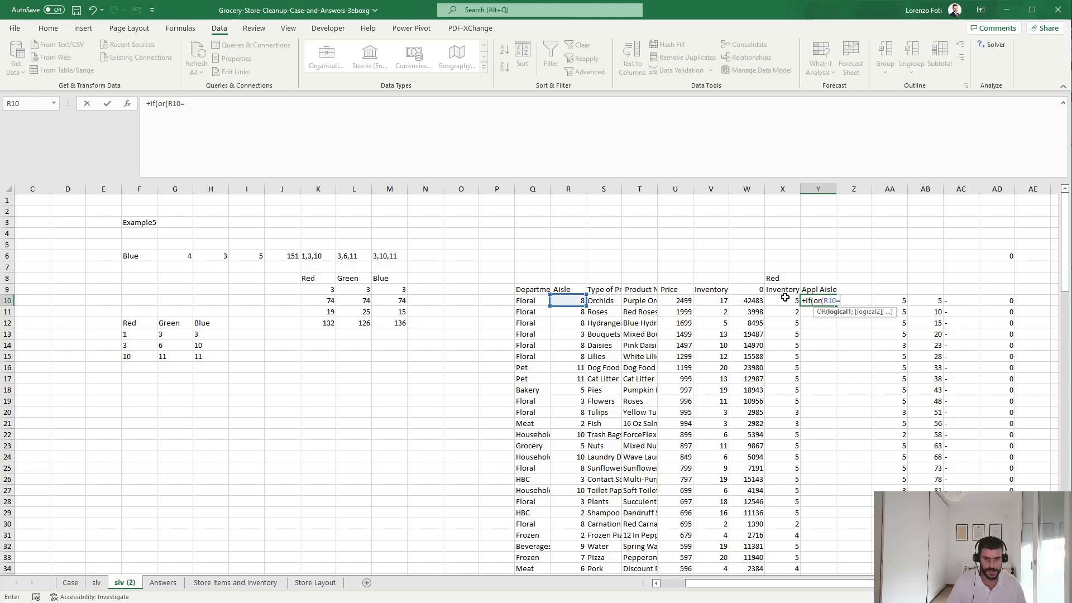
left_click(134, 335)
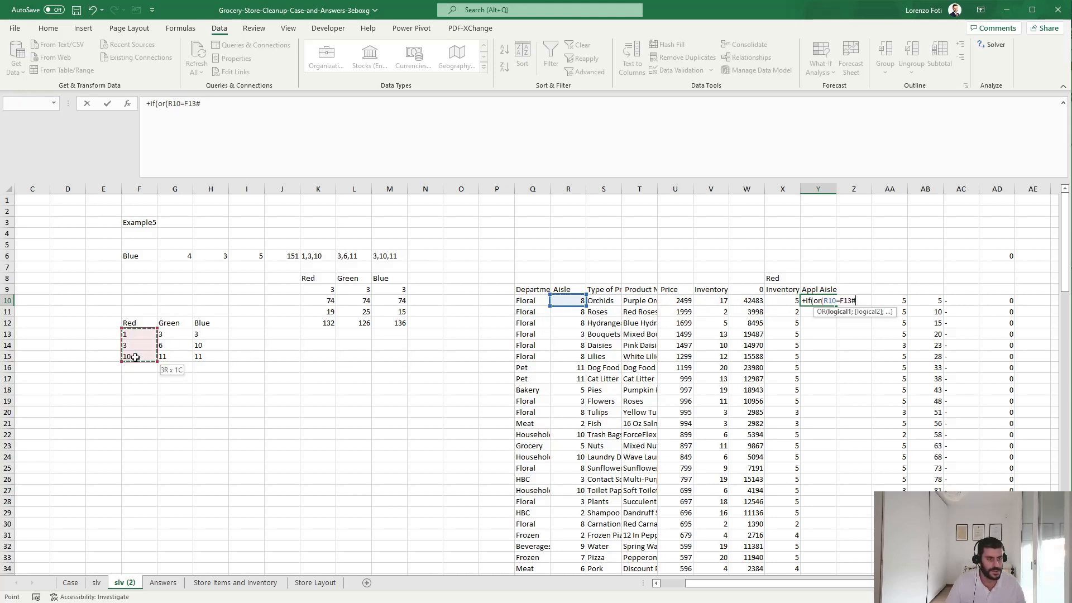
type(";1;0)")
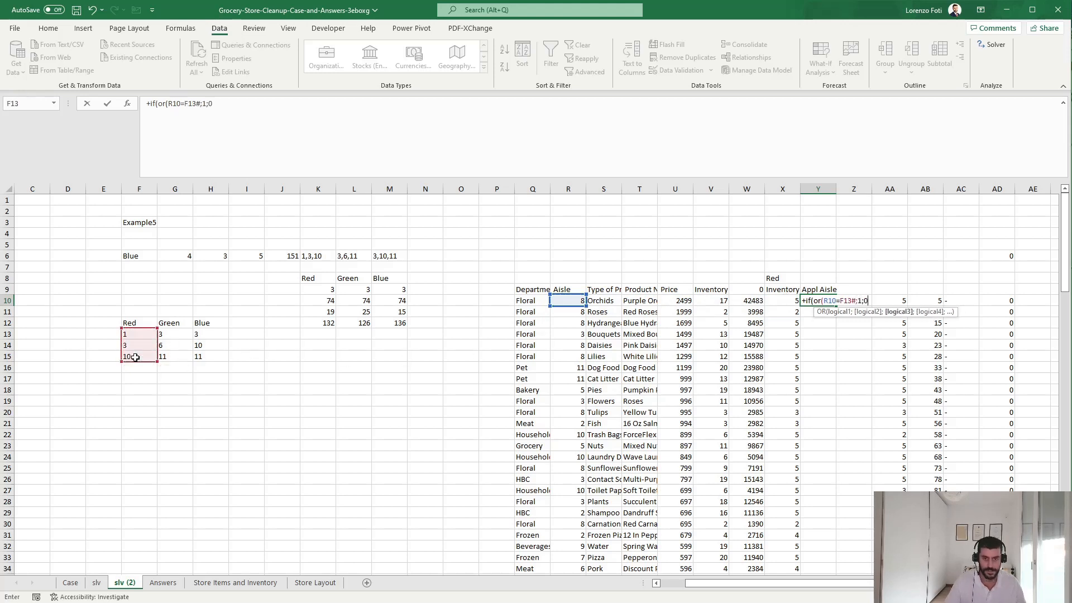
key("Return")
key("Return")
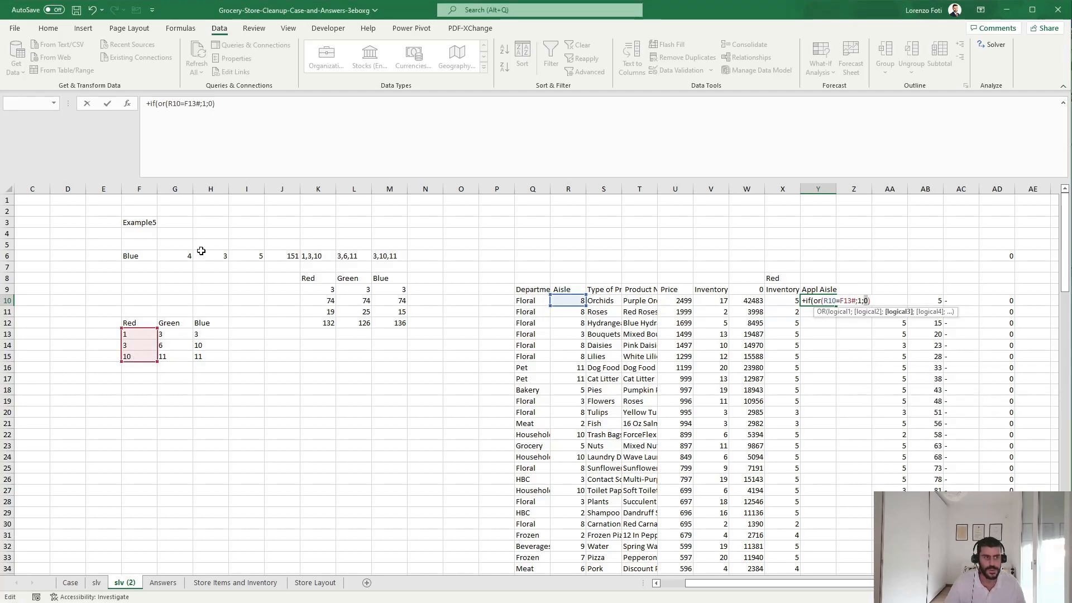
left_click(200, 104)
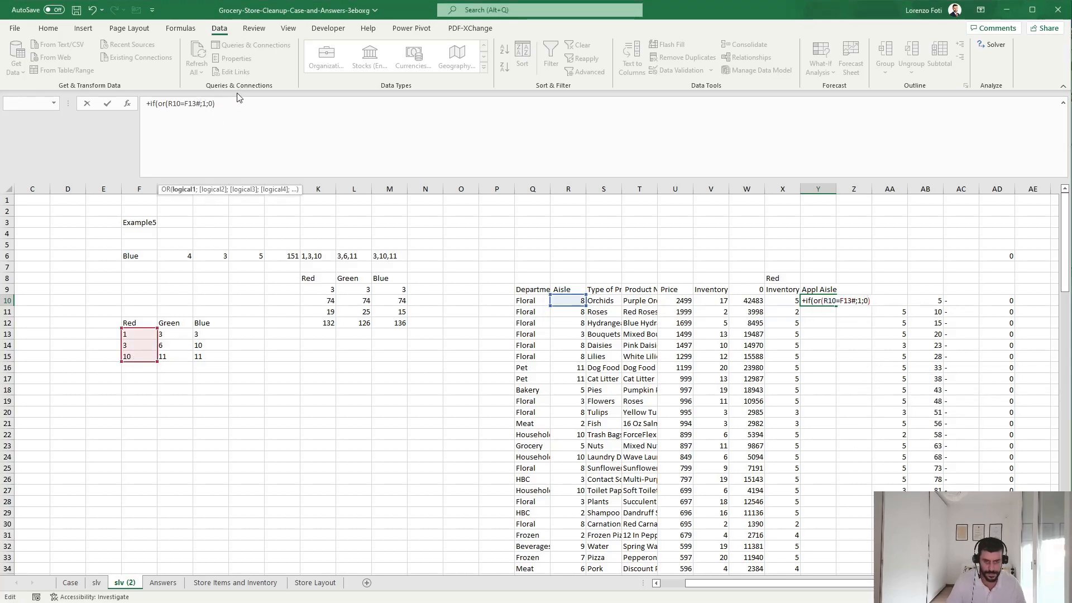
type(")")
key("Return")
Copy the aisle-match formula from Y10 down column Y to row 128.
key("Up")
key("ctrl+c")
key("Left")
key("ctrl+Down")
key("Right")
key("ctrl+shift+Up")
key("Return")
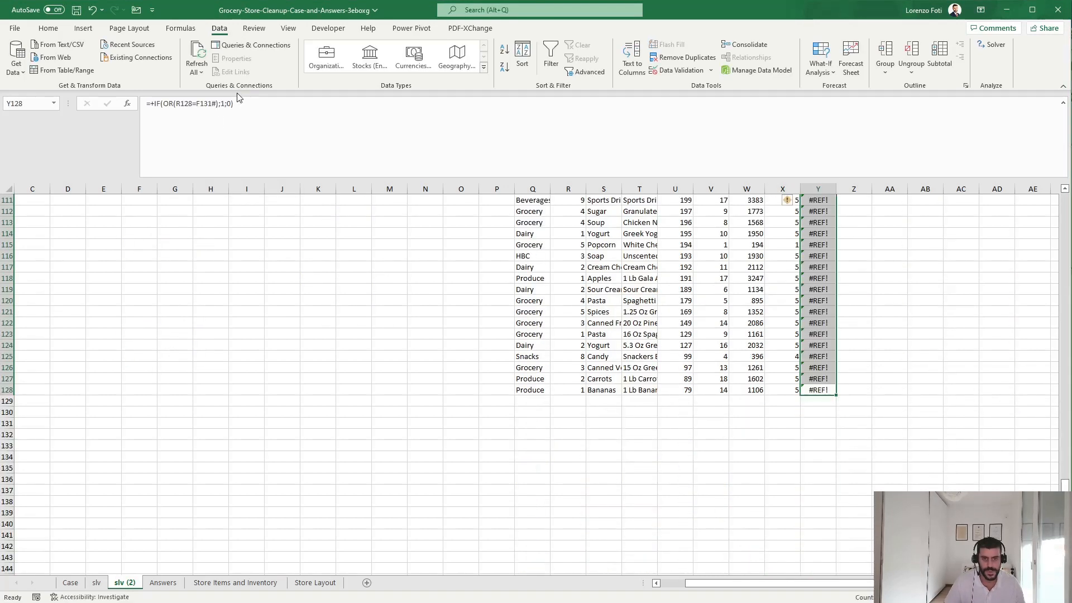
Make the spill reference in the Y10 formula absolute, as $F$13#.
key("ctrl+Up")
key("ctrl+Up")
key("Down")
key("Down")
key("Down")
key("Down")
key("Down")
key("Down")
key("Down")
key("Down")
key("Down")
key("Down")
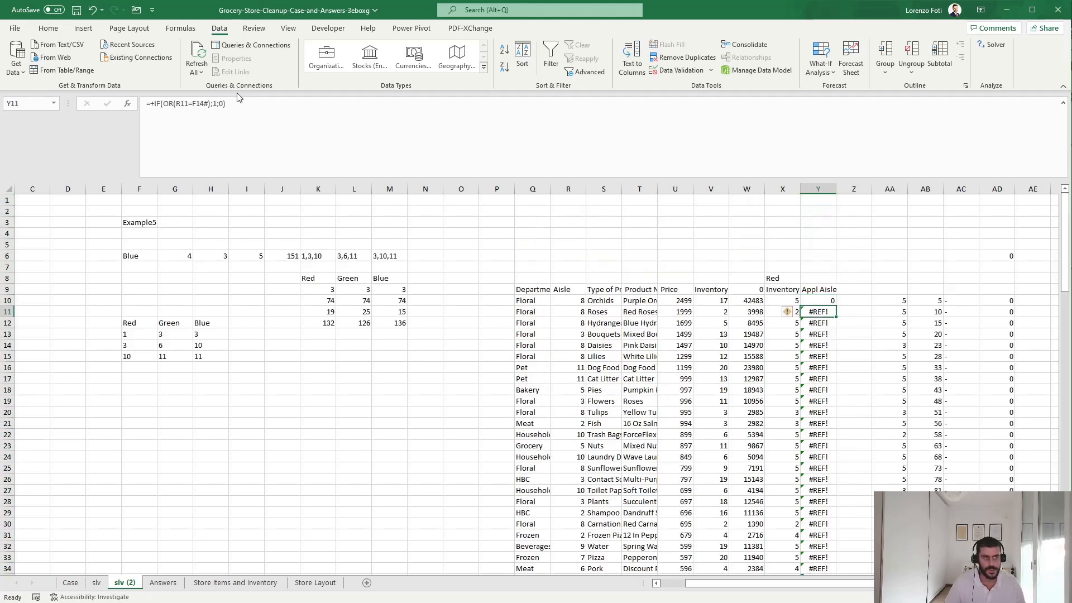
key("Up")
left_click(197, 103)
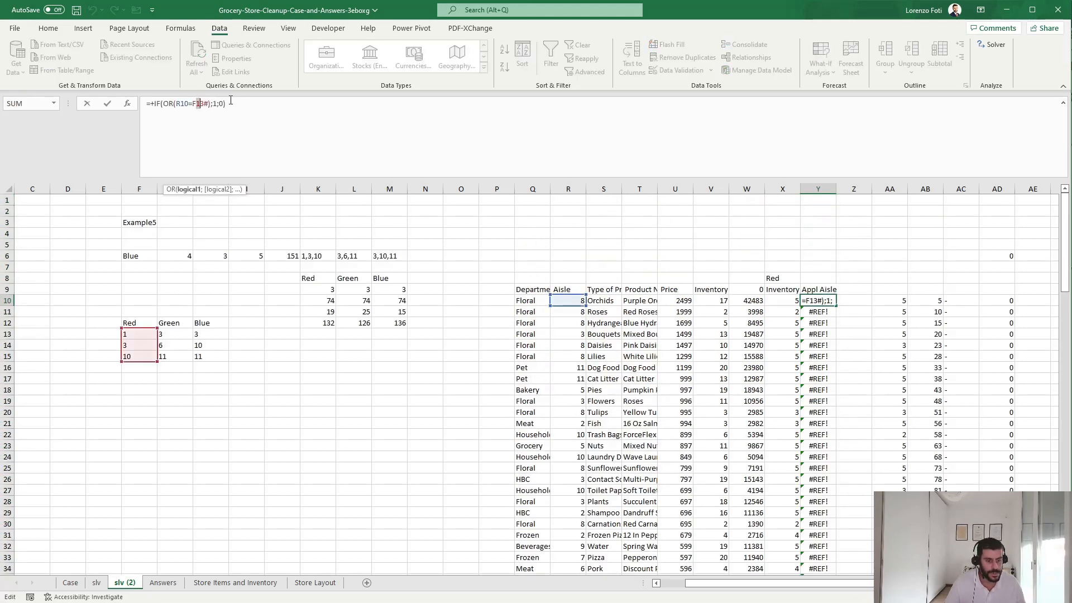
key("Return")
Fill column Y down to the end of the item list with the corrected formula from Y10.
key("ctrl+c")
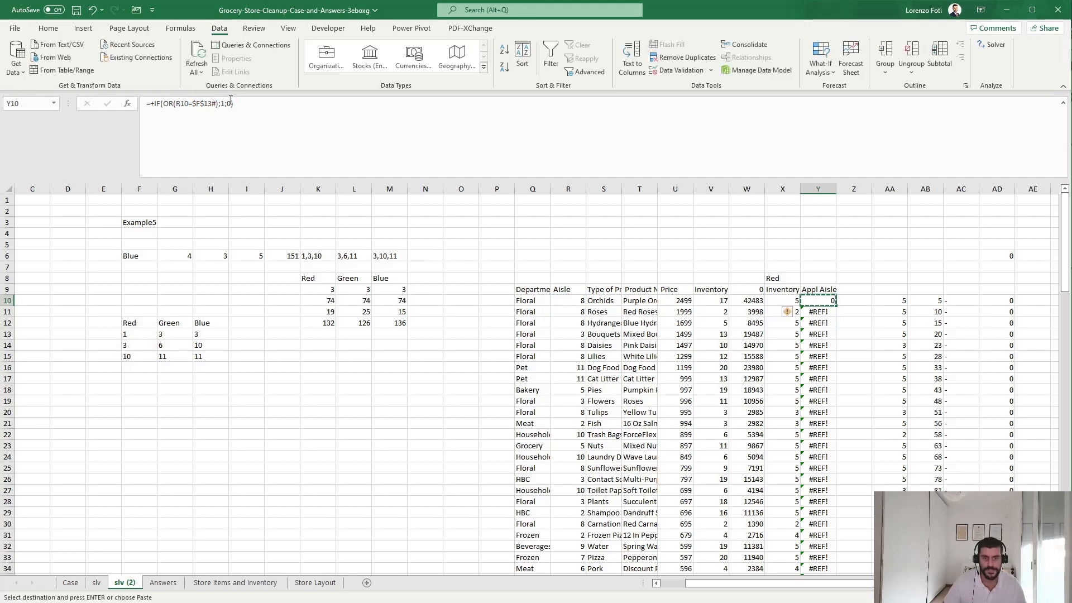
key("ctrl+shift+Down")
key("Return")
Convert the TEXTSPLIT results to numbers by putting a double minus before the formula in F13, and copy it to G13 and H13.
scroll(751, 440, "down", 11)
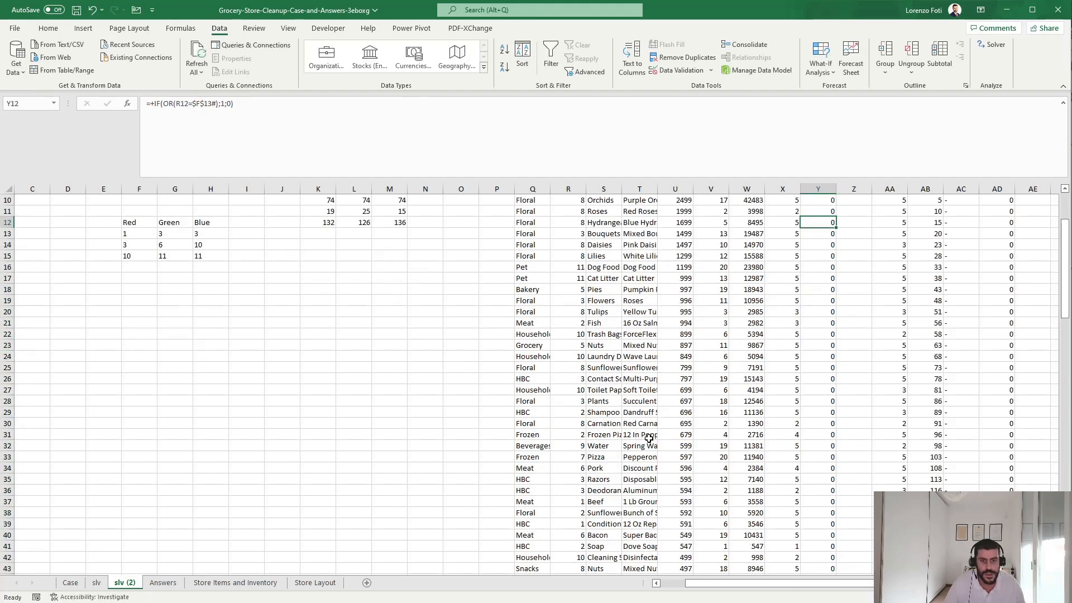
scroll(751, 439, "down", 12)
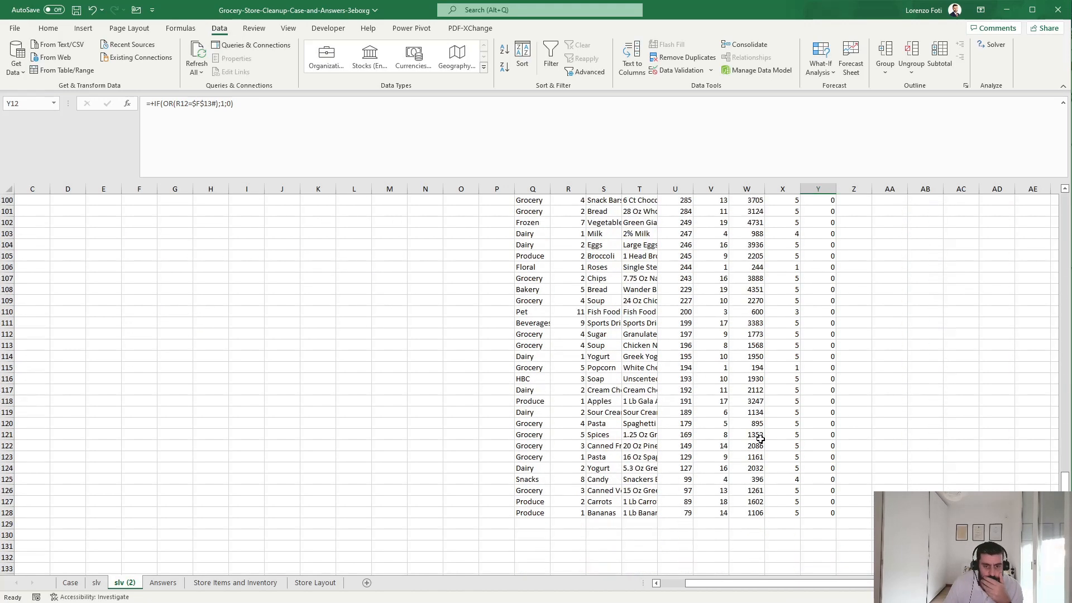
scroll(795, 451, "up", 5)
scroll(795, 452, "up", 18)
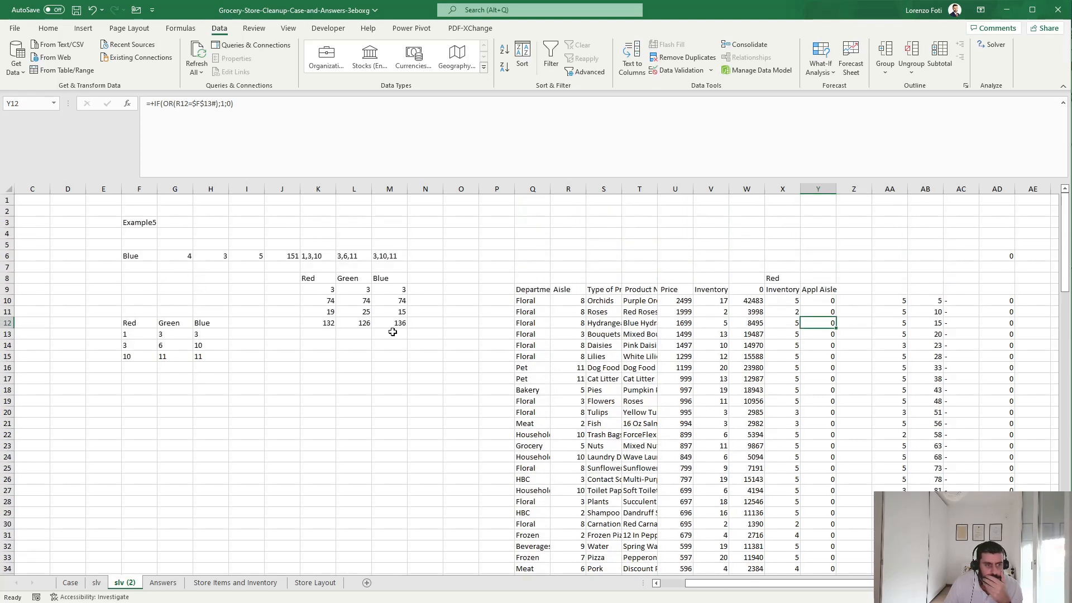
left_click(134, 336)
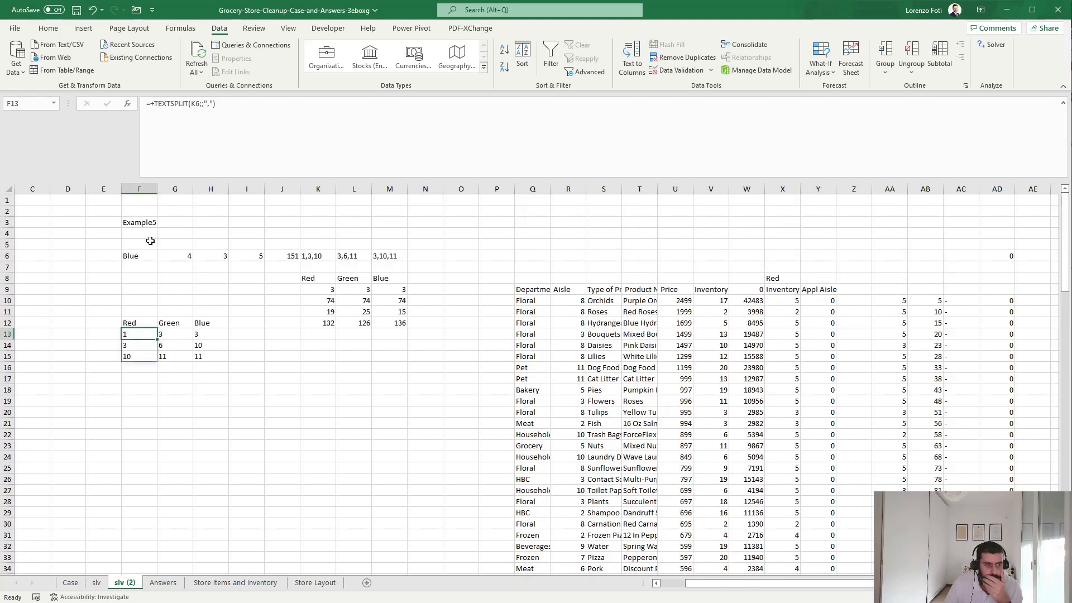
left_click(156, 104)
key("BackSpace")
type("--")
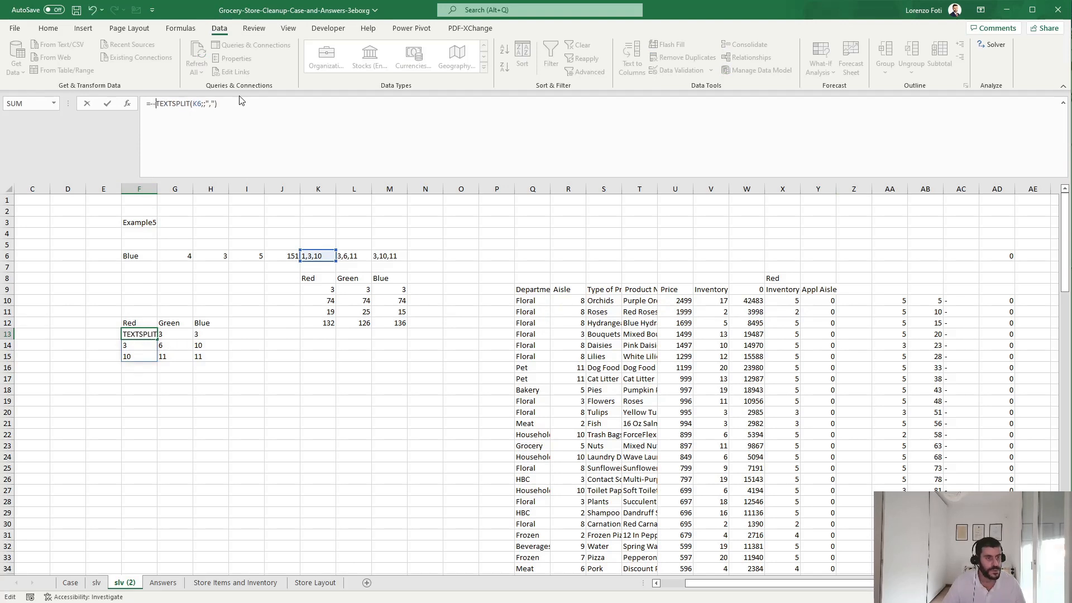
key("Tab")
key("ctrl+r")
key("Tab")
key("ctrl+r")
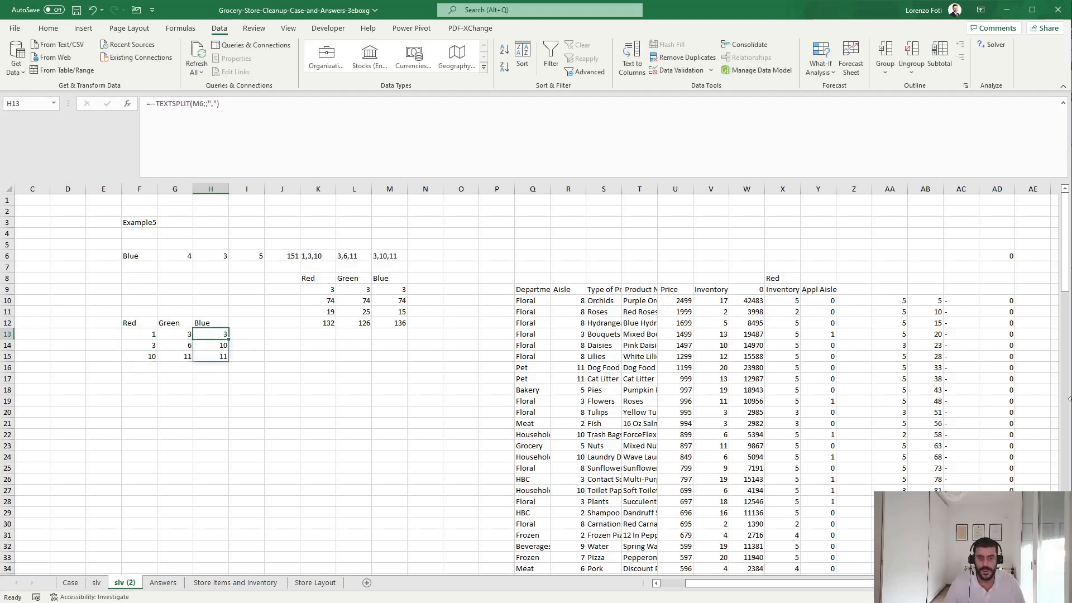
Delete the whole column AA that holds the old MIN(5;R9) formulas.
left_click(833, 335)
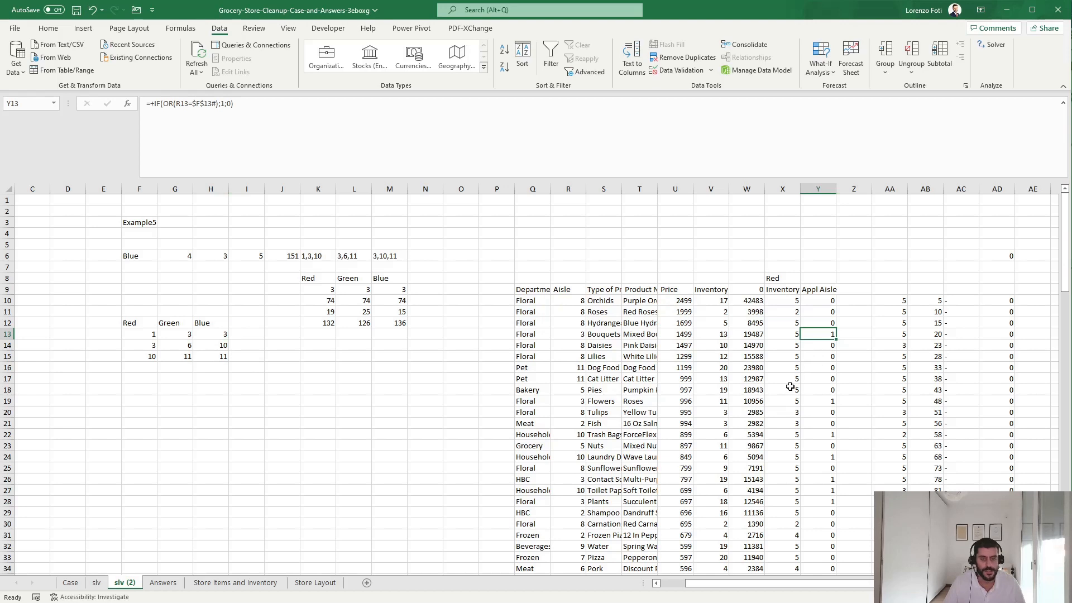
left_click(862, 333)
left_click(888, 299)
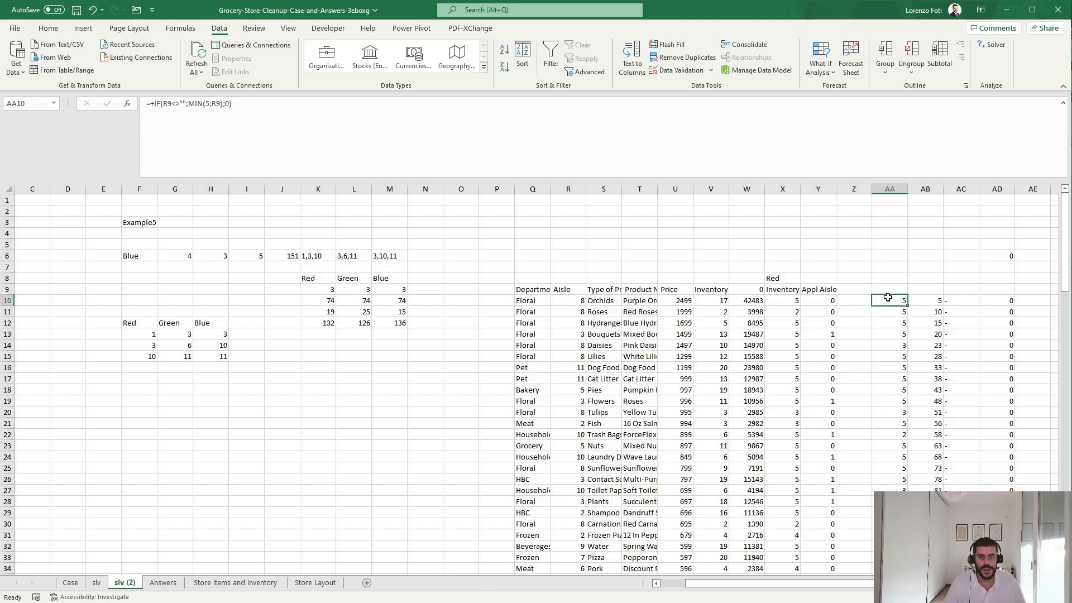
key("ctrl+space")
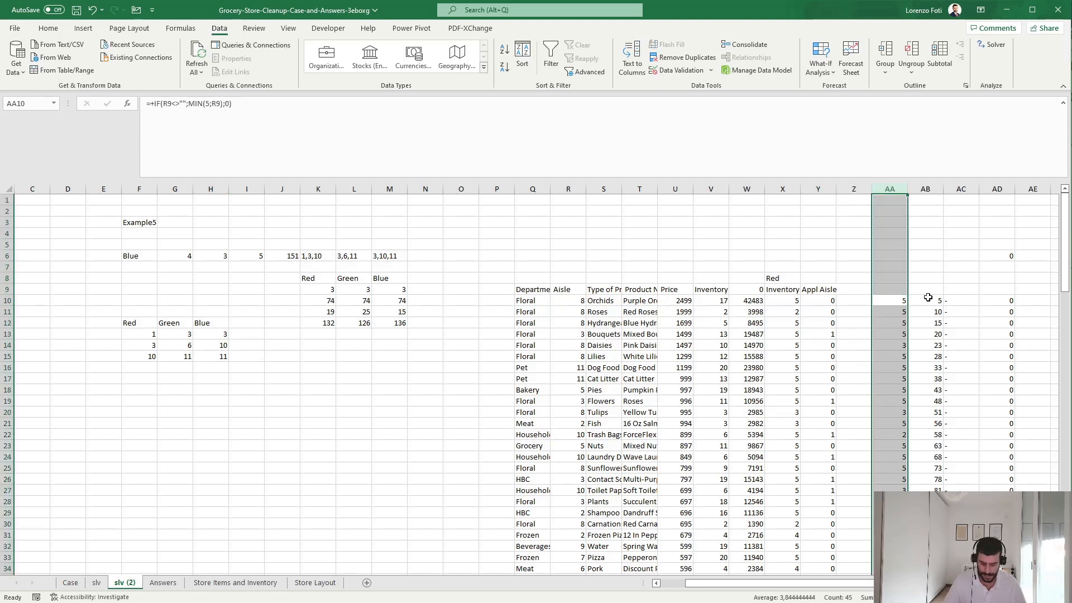
key("ctrl+minus")
key("Down")
key("Up")
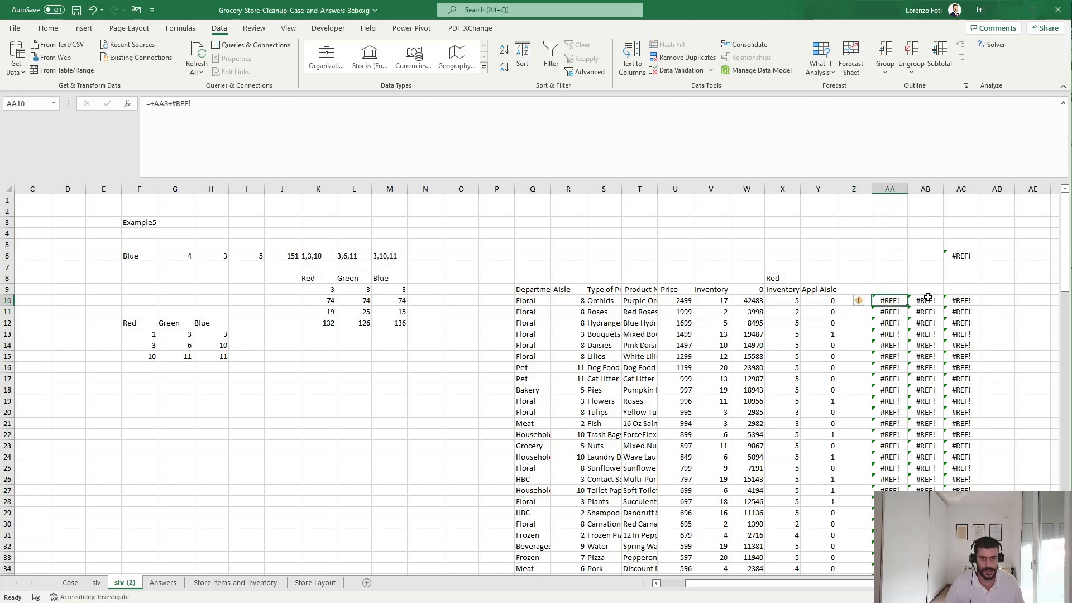
Replace the broken reference in AA10 so the formula reads =+AA8+X10*Y10.
key("F2")
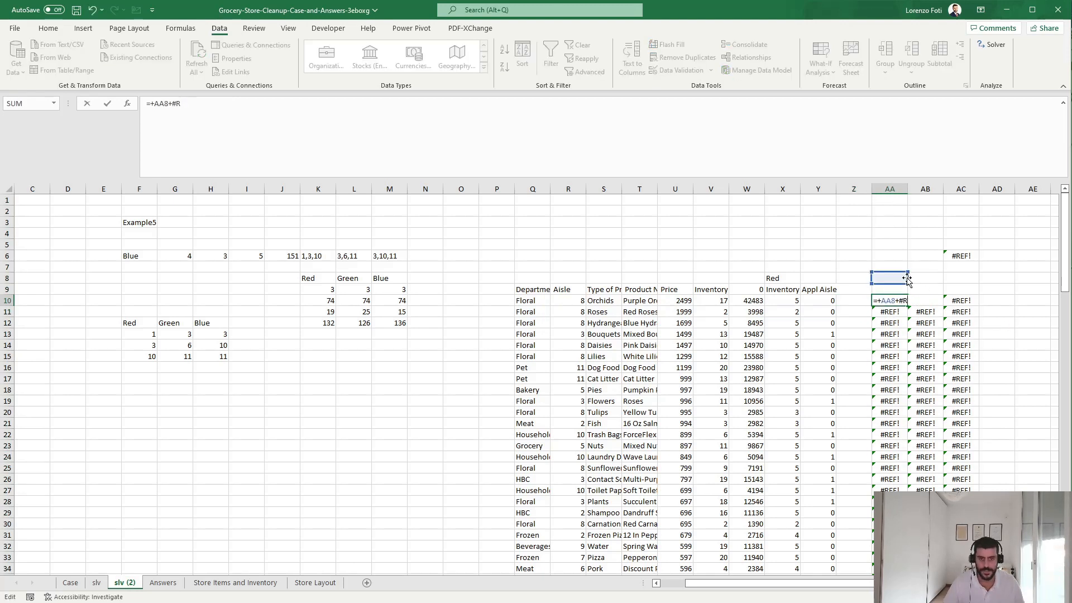
left_click(791, 303)
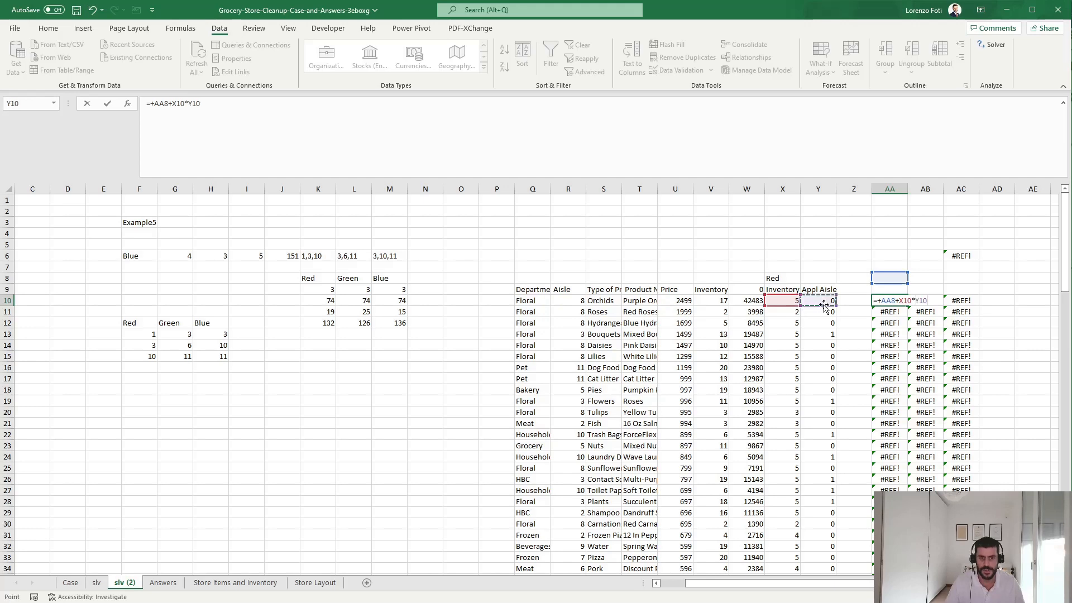
key("Return")
Copy the AA10 formula down over the broken formulas in column AA.
key("Up")
key("ctrl+c")
key("Down")
key("ctrl+shift+Down")
key("ctrl+shift+Down")
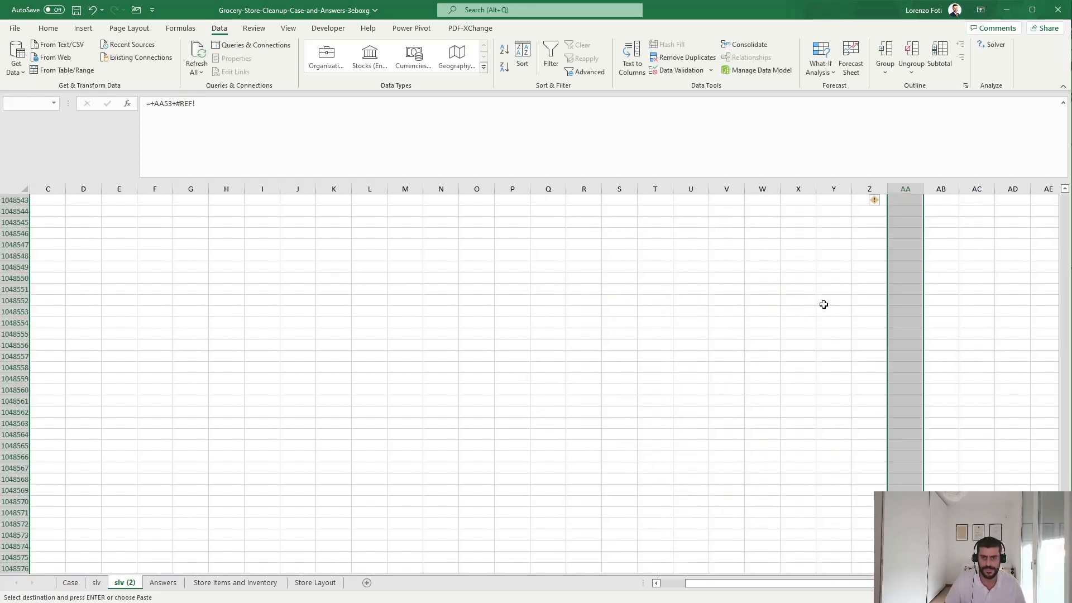
key("ctrl+Up")
key("ctrl+Up")
key("Down")
key("Down")
key("Down")
key("ctrl+Down")
key("ctrl+Down")
key("ctrl+Up")
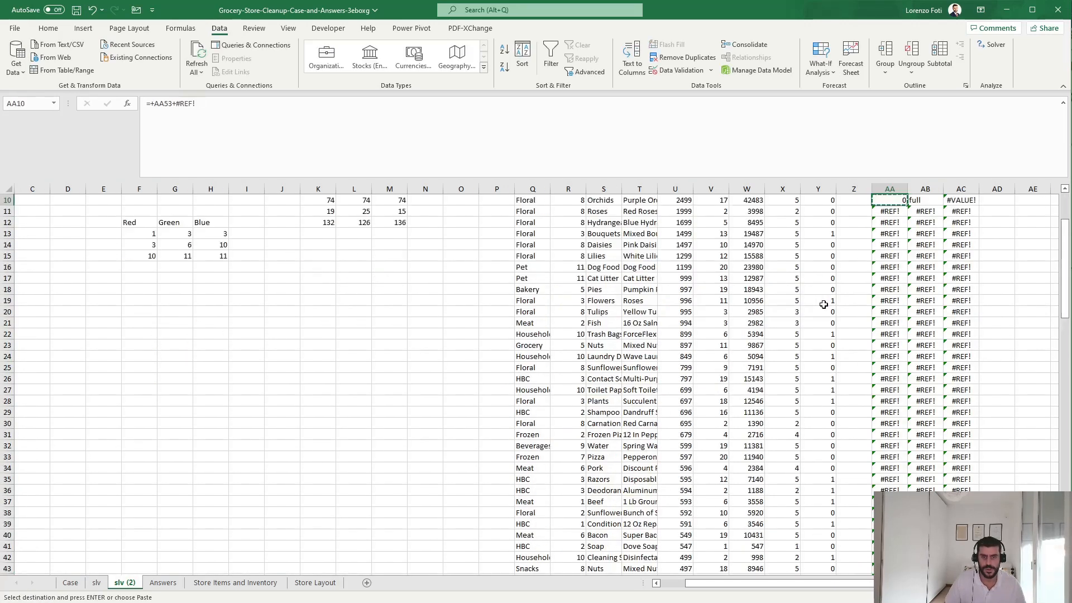
key("Down")
key("Down")
key("Up")
key("ctrl+shift+Down")
key("ctrl+v")
key("Up")
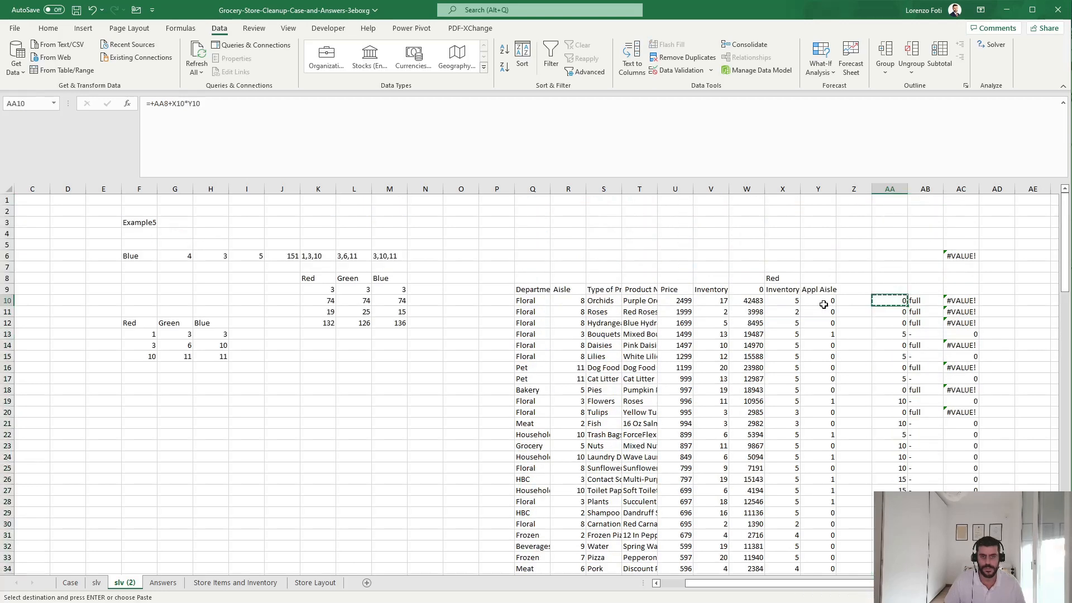
Shrink the formula bar to a single line so more of the sheet shows.
key("Escape")
key("F2")
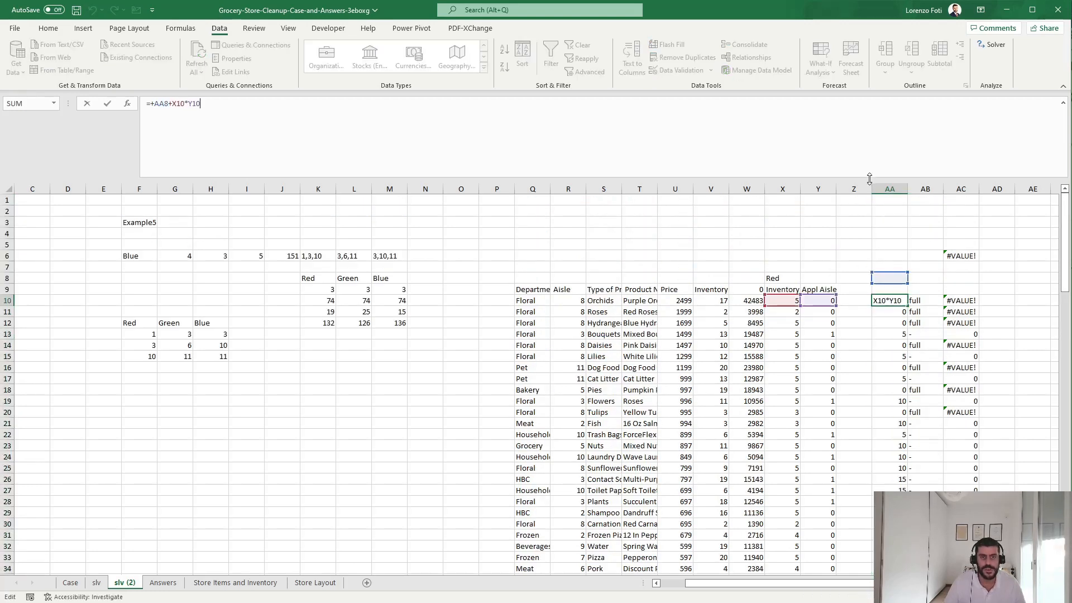
left_click_drag(870, 178, 870, 110)
mouse_move(997, 245)
left_mouse_down()
mouse_move(1053, 245)
mouse_move(1000, 244)
left_mouse_up()
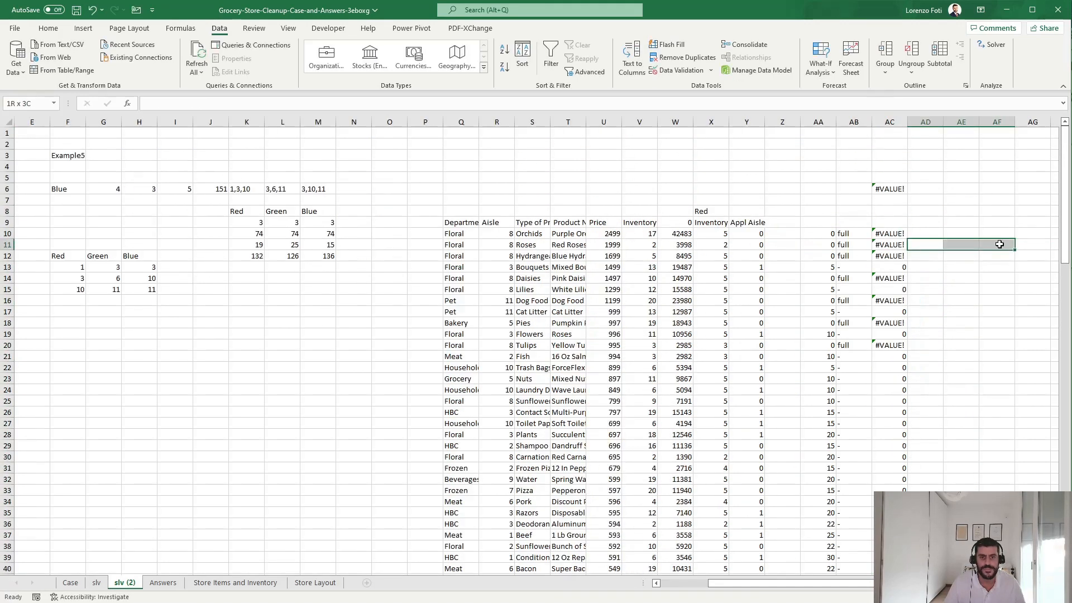
Examine which cells the cumulative formulas in column AA refer to, down to AA14.
left_click(788, 233)
key("Right")
key("Right")
key("Down")
key("Down")
key("Down")
key("Left")
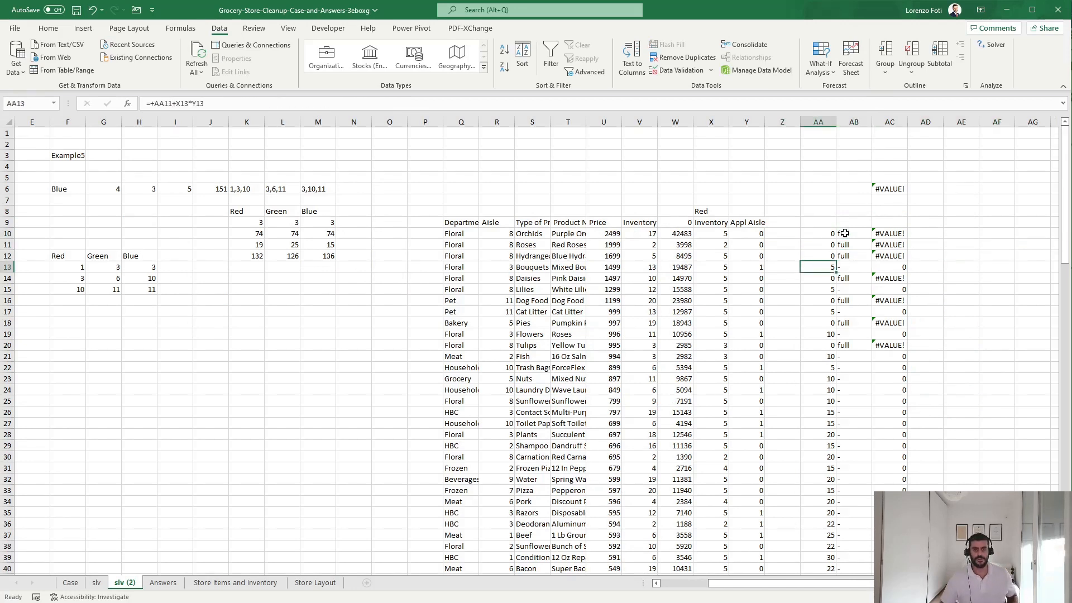
key("Down")
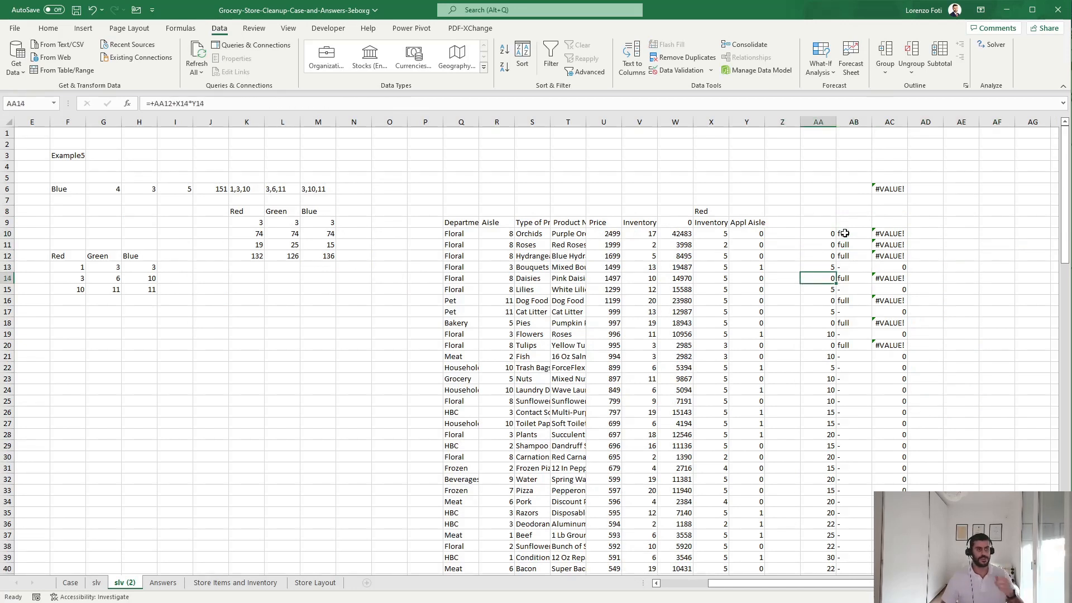
key("F2")
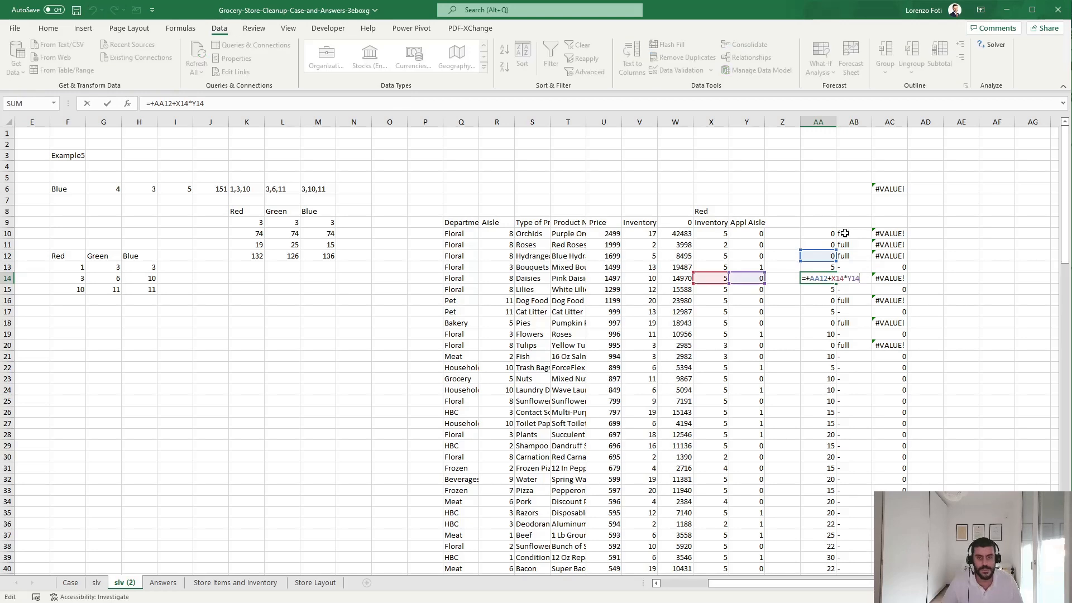
key("Escape")
Move the previous-total reference in AA10 down one row so the formula reads =+AA9+X10*Y10.
key("Up")
key("Up")
key("Up")
key("Up")
key("F2")
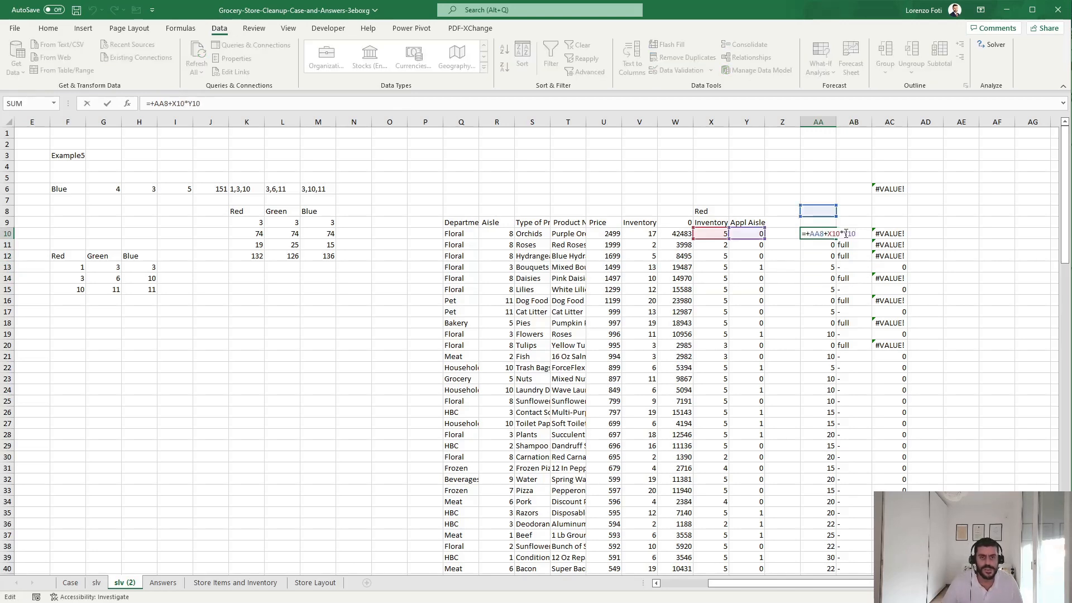
left_click_drag(828, 211, 827, 222)
key("ctrl+Return")
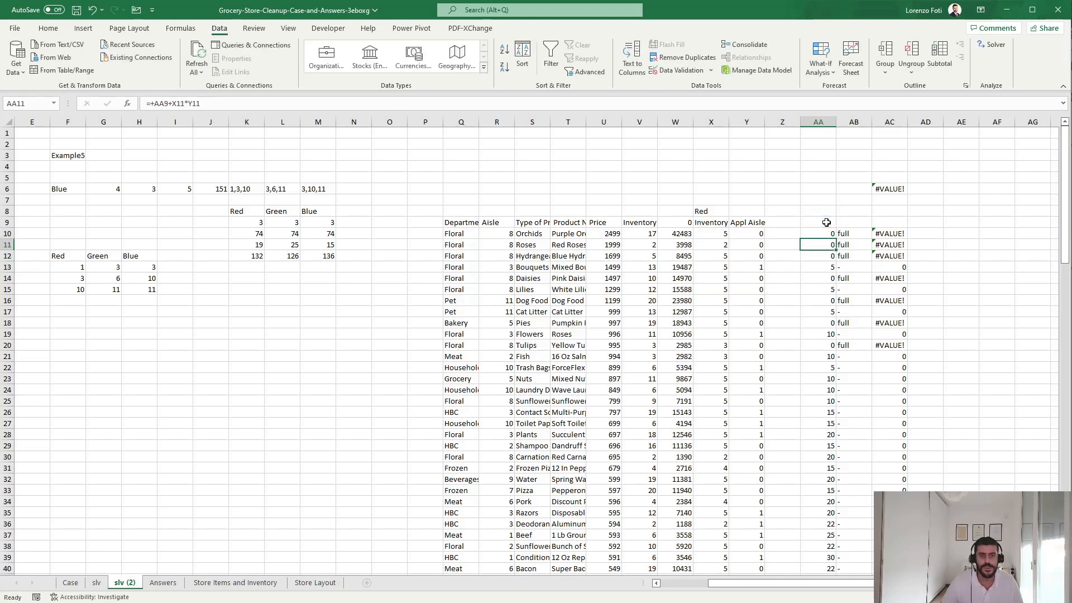
Copy the AA10 formula down over the rest of the running totals in column AA.
key("ctrl+c")
key("ctrl+Down")
key("ctrl+shift+Down")
key("ctrl+Up")
key("Up")
key("Up")
key("Down")
key("Down")
key("Down")
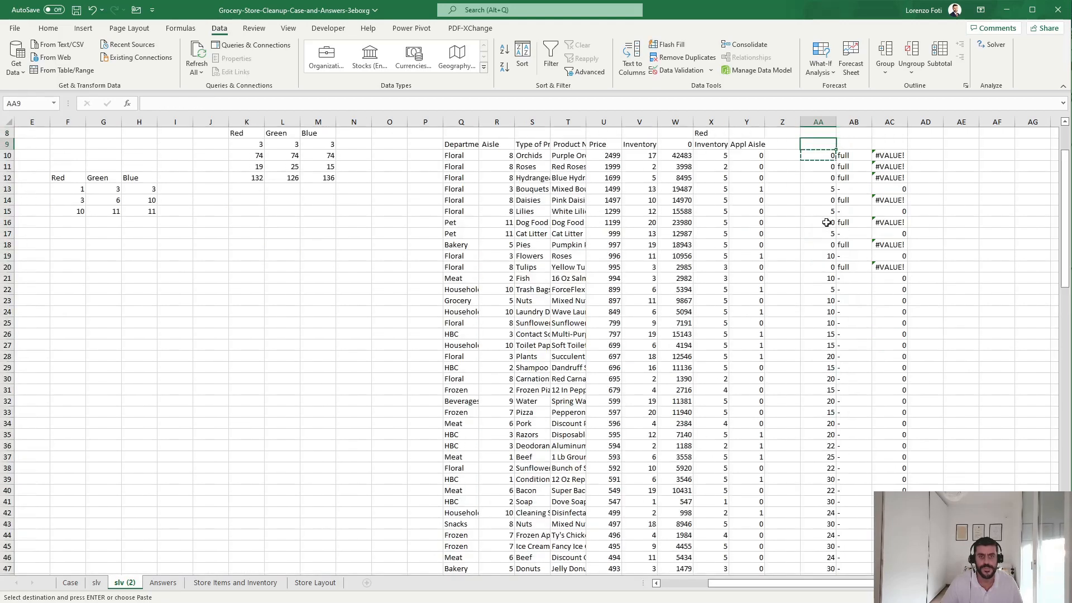
key("ctrl+shift+Down")
key("ctrl+v")
key("Escape")
key("ctrl+Up")
key("ctrl+Up")
key("Down")
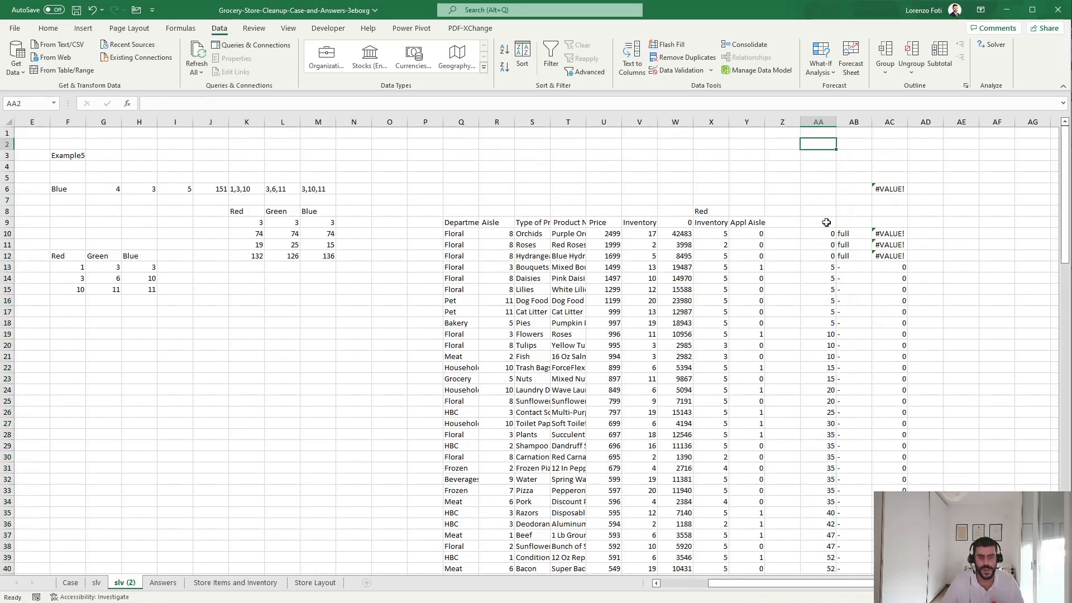
Check row by row from AA13 to AA23 that the running total accumulates only the applicable aisles' inventory.
left_click(824, 269)
key("Down")
key("Down")
key("Down")
key("Down")
key("Down")
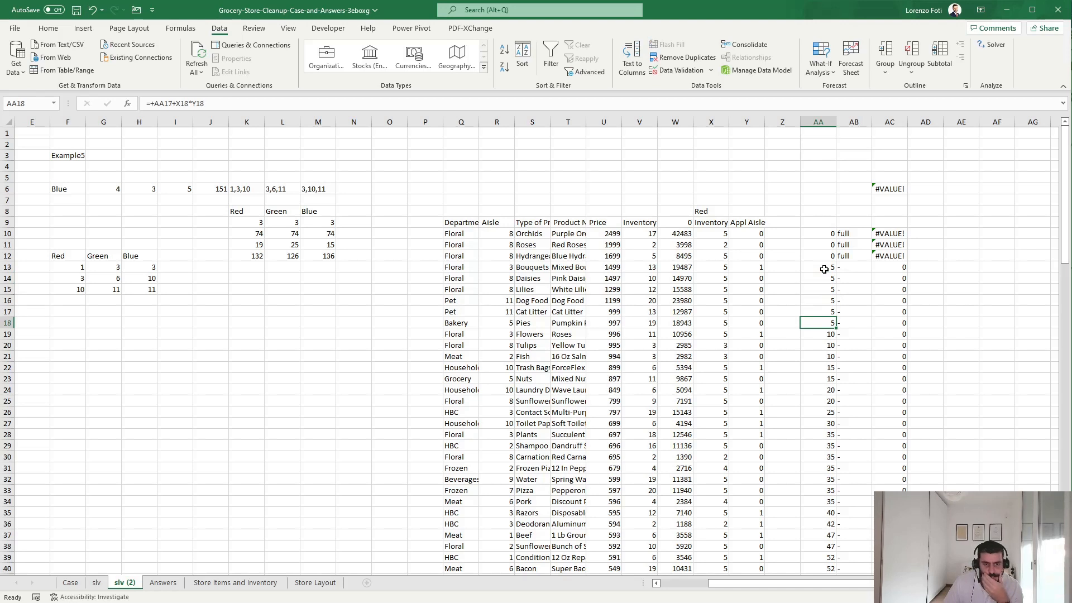
key("Down")
key("Down")
key("Down")
key("Down")
key("Down")
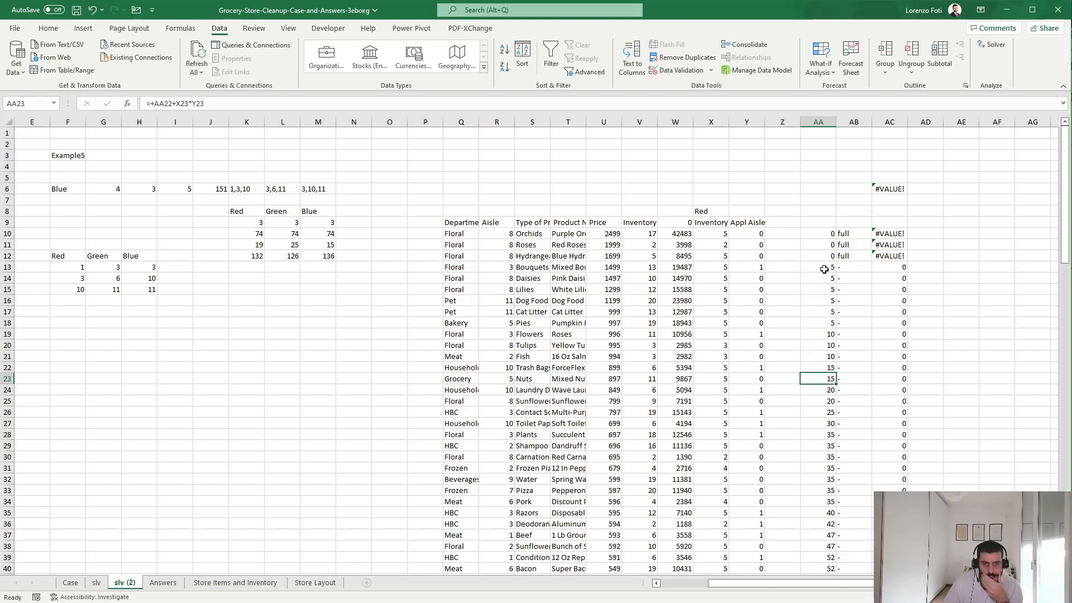
In the IFS formula of AB10, change the AND test's previous-total reference from AA8 to AA9.
key("Right")
key("Up")
key("Up")
key("Up")
key("Up")
key("Up")
key("Up")
key("Up")
key("Up")
key("Up")
key("Up")
key("Up")
key("Up")
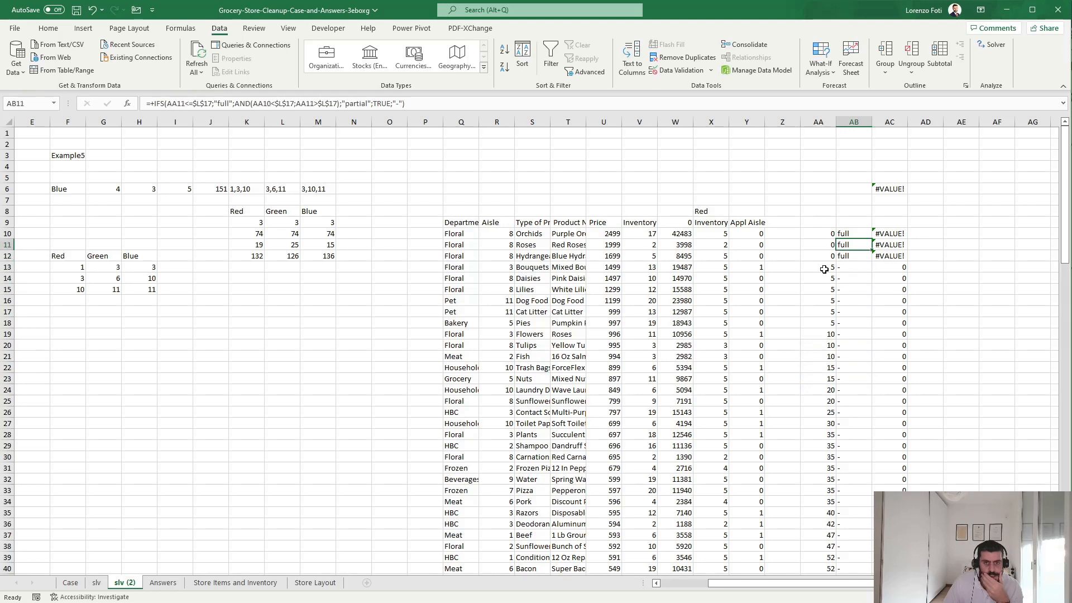
key("Up")
key("F2")
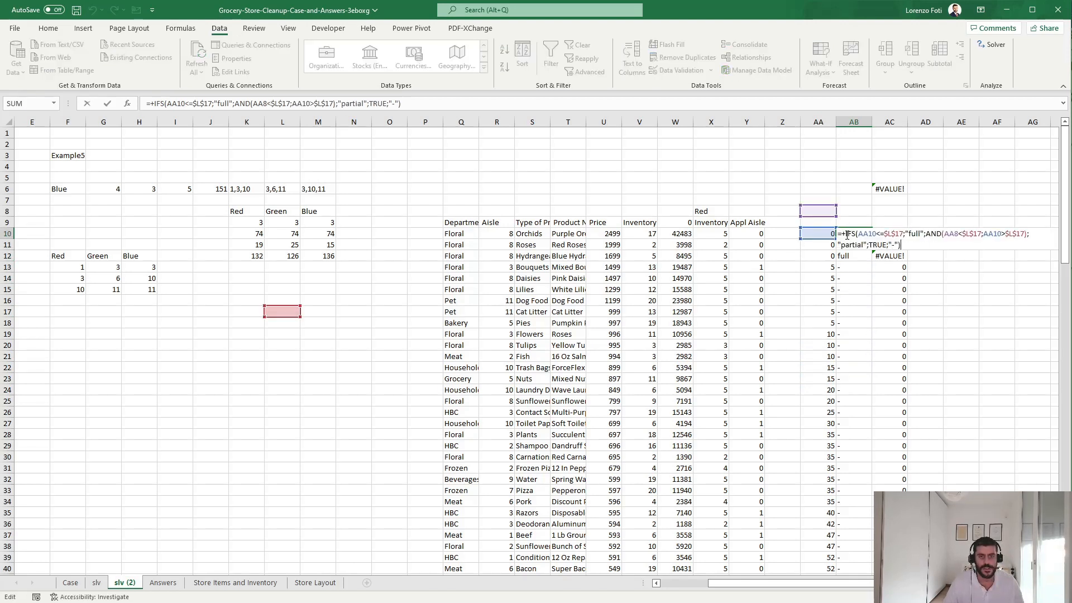
left_click_drag(825, 222, 826, 225)
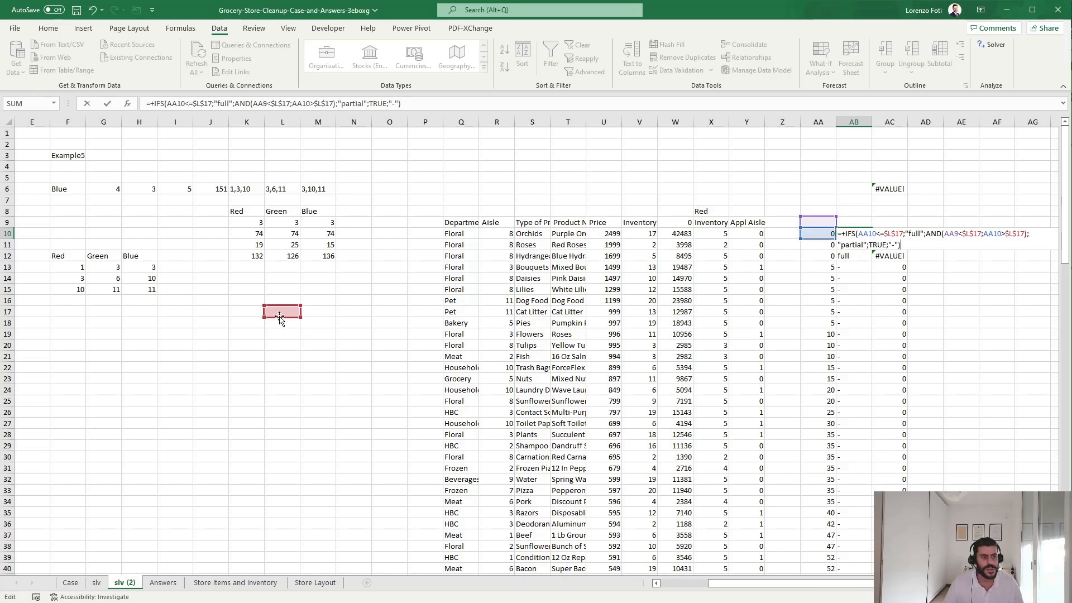
Point all three limit references in the AB10 formula to $K$12, Red's item limit.
left_click_drag(280, 321, 249, 258)
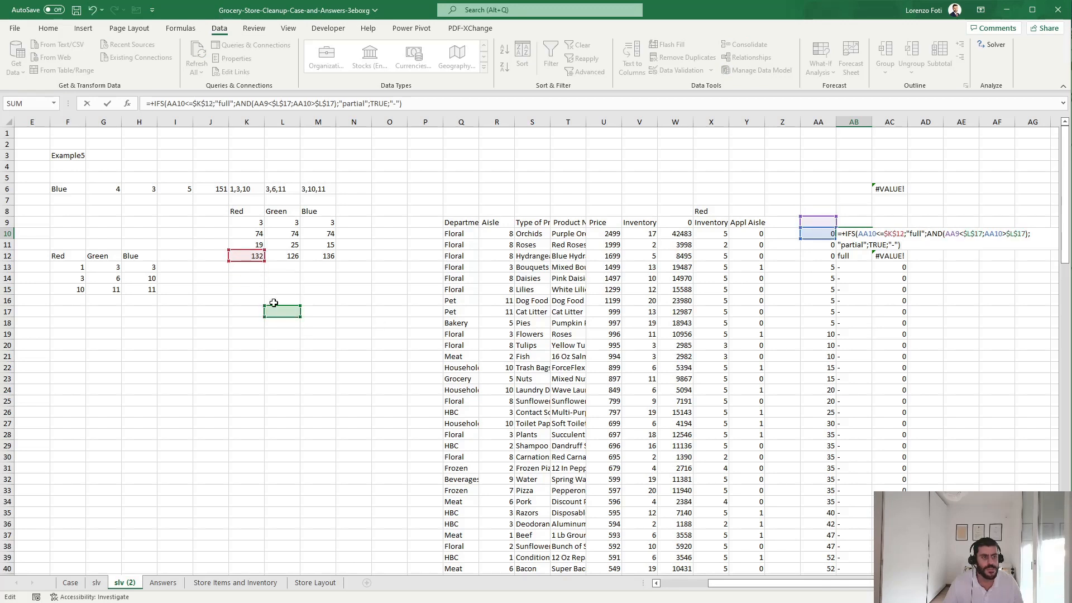
left_click_drag(284, 319, 249, 258)
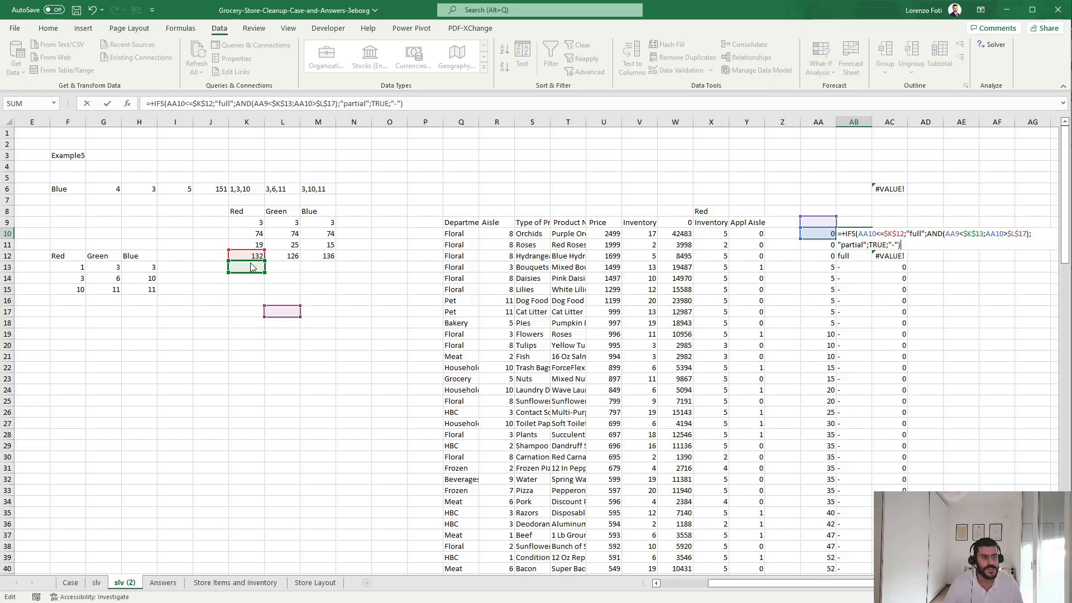
left_click(281, 320)
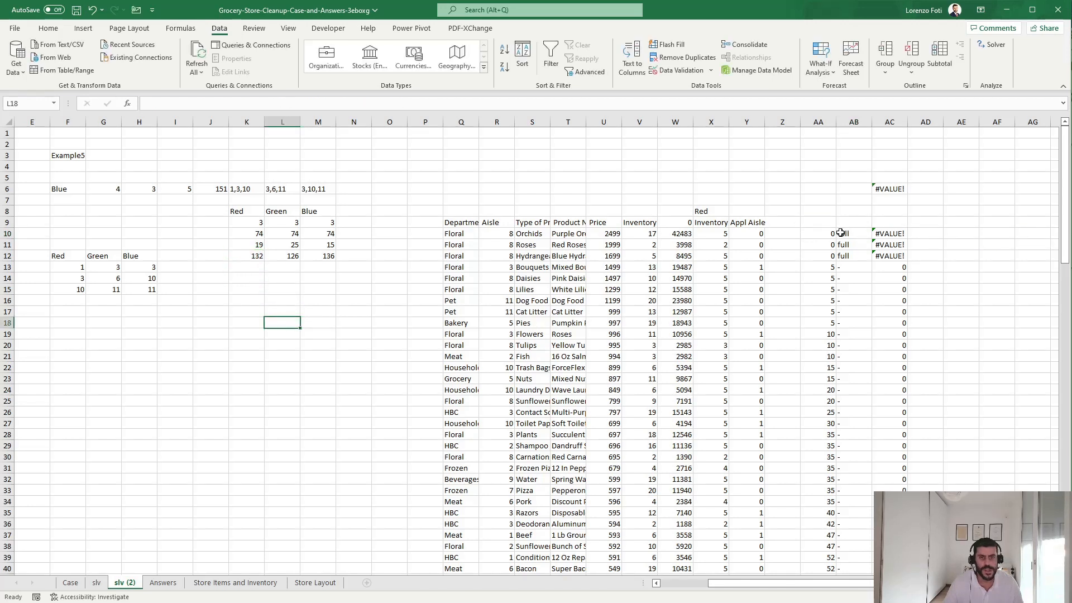
double_click(841, 233)
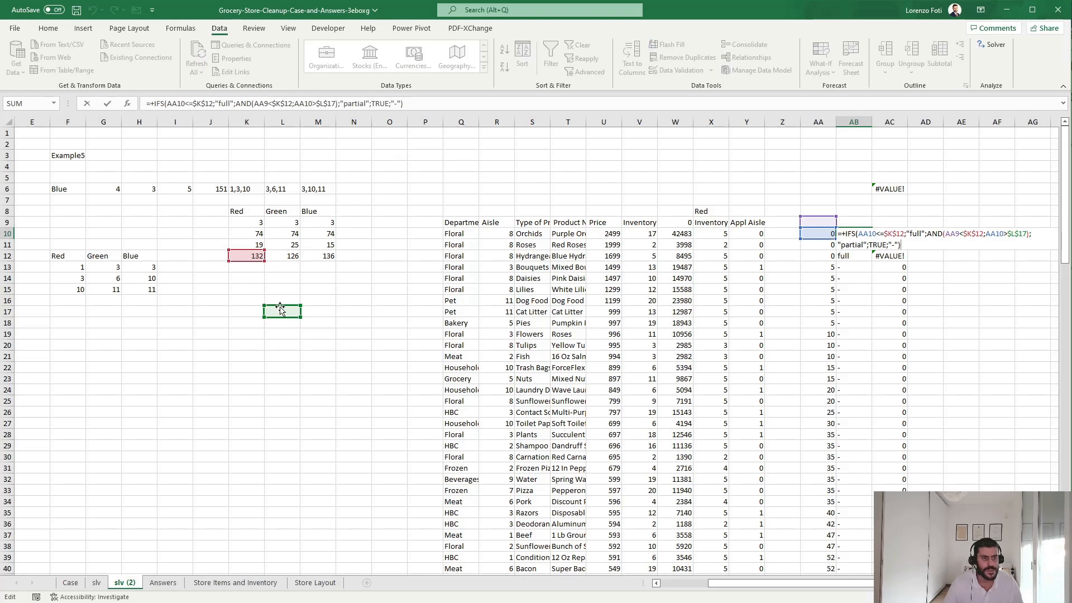
left_click_drag(280, 309, 246, 252)
key("Return")
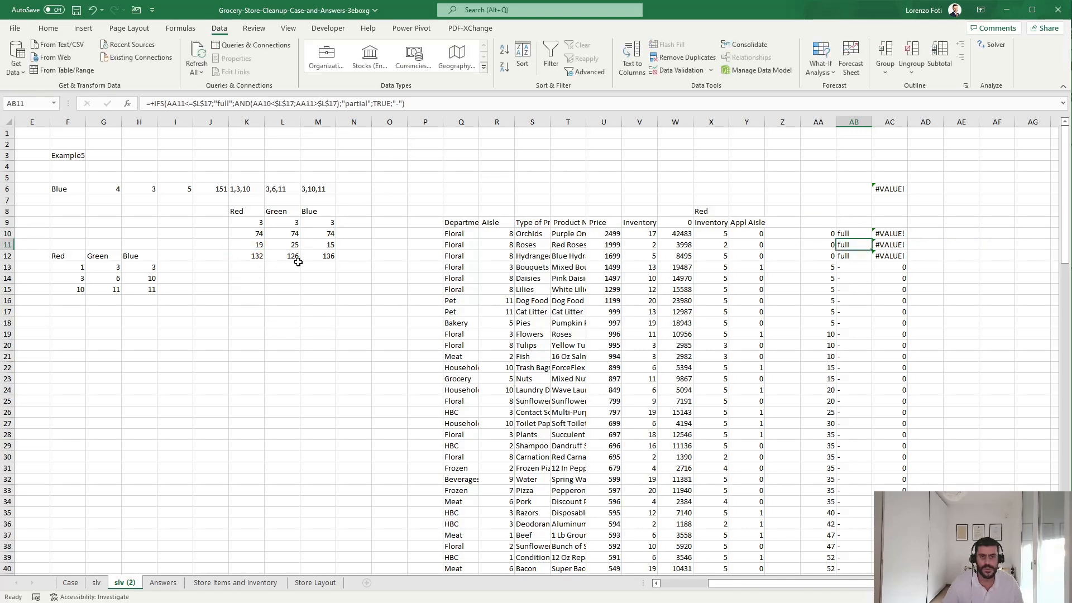
Copy the AB10 formula down over the rest of the full/partial flags in column AB.
key("Up")
key("ctrl+c")
key("ctrl+Down")
key("ctrl+shift+Down")
key("ctrl+Up")
key("ctrl+Up")
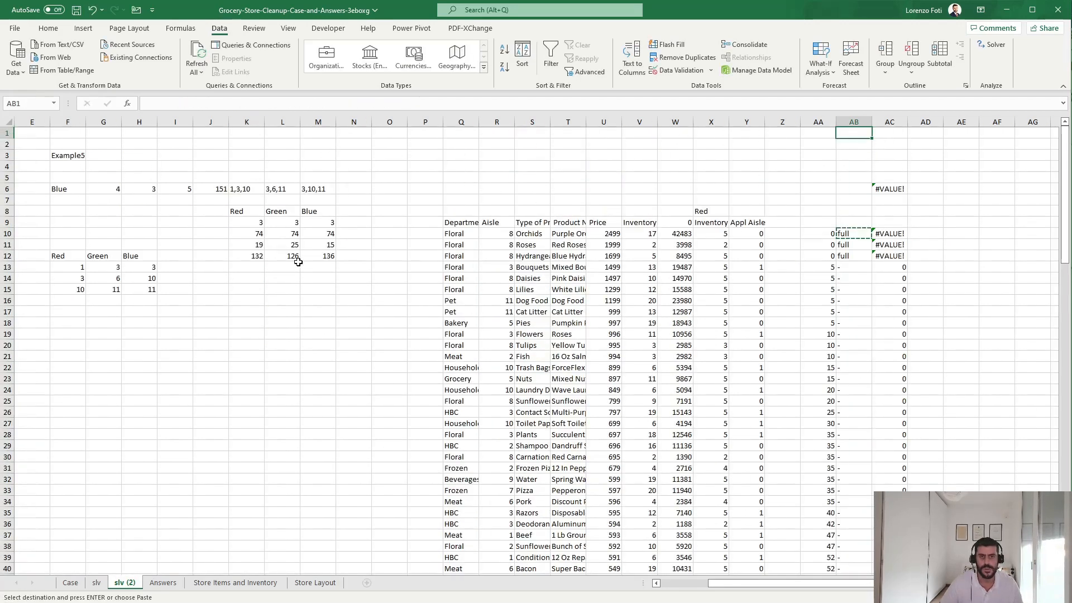
key("Down")
key("Down")
key("Down")
key("ctrl+Down")
key("ctrl+Down")
key("Up")
key("ctrl+Up")
key("Down")
key("ctrl+shift+Down")
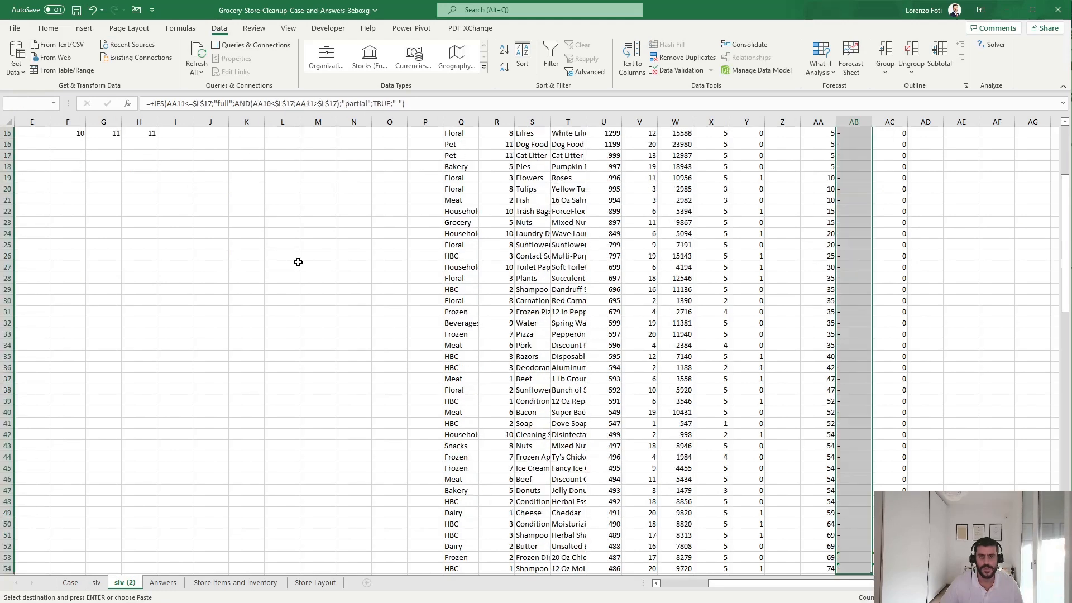
key("ctrl+v")
key("Escape")
key("Up")
Review the flags down column AB to find where the running total exceeds Red's limit.
scroll(716, 443, "down", 13)
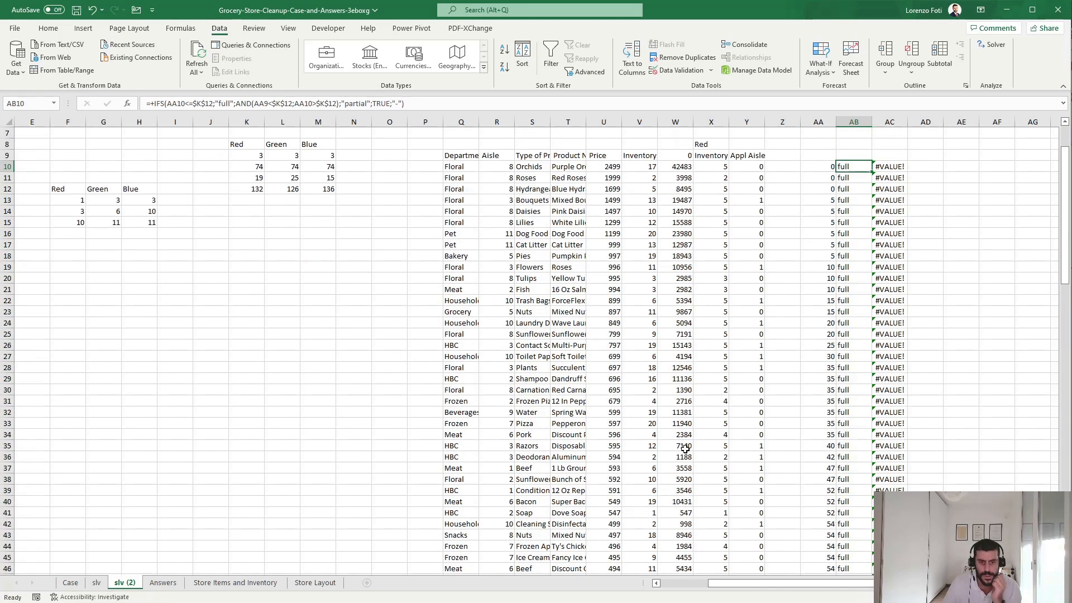
left_click_drag(835, 292, 910, 561)
scroll(860, 503, "up", 3)
left_click(849, 479)
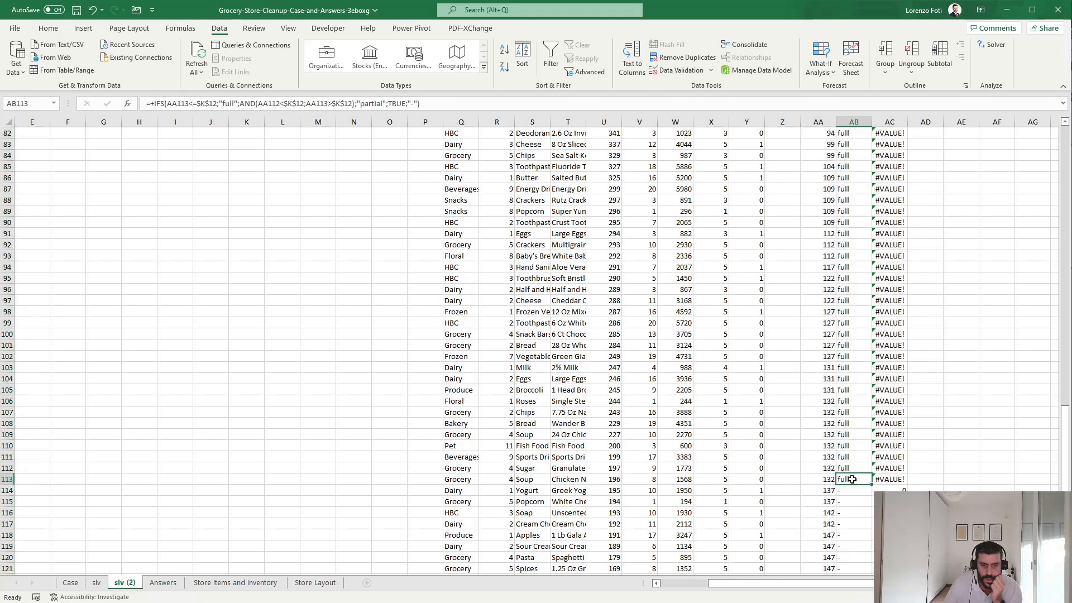
scroll(848, 482, "up", 20)
scroll(846, 483, "up", 7)
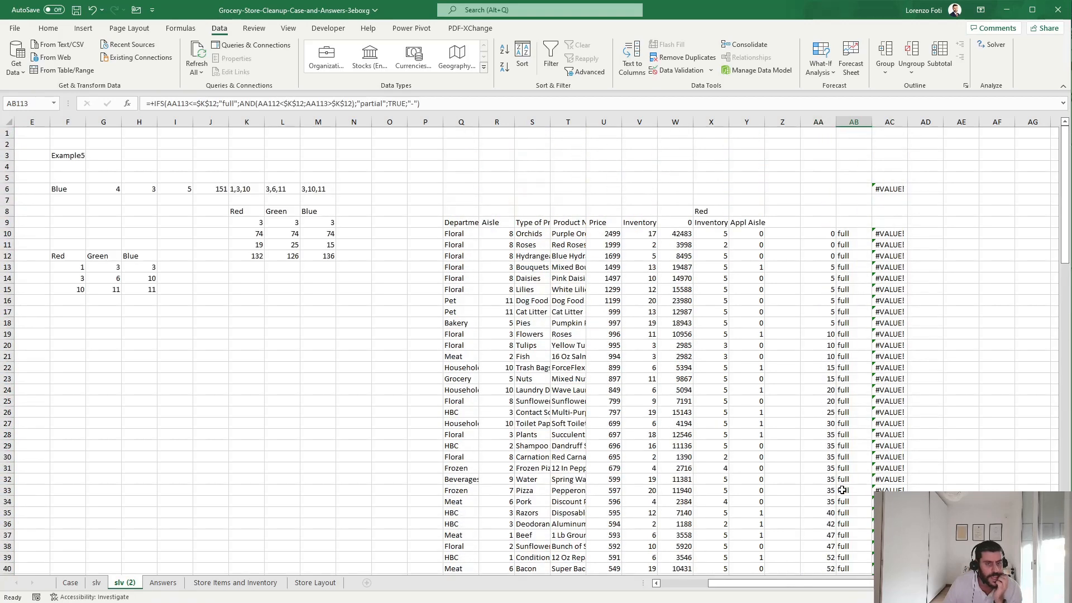
scroll(842, 490, "down", 10)
scroll(843, 499, "up", 10)
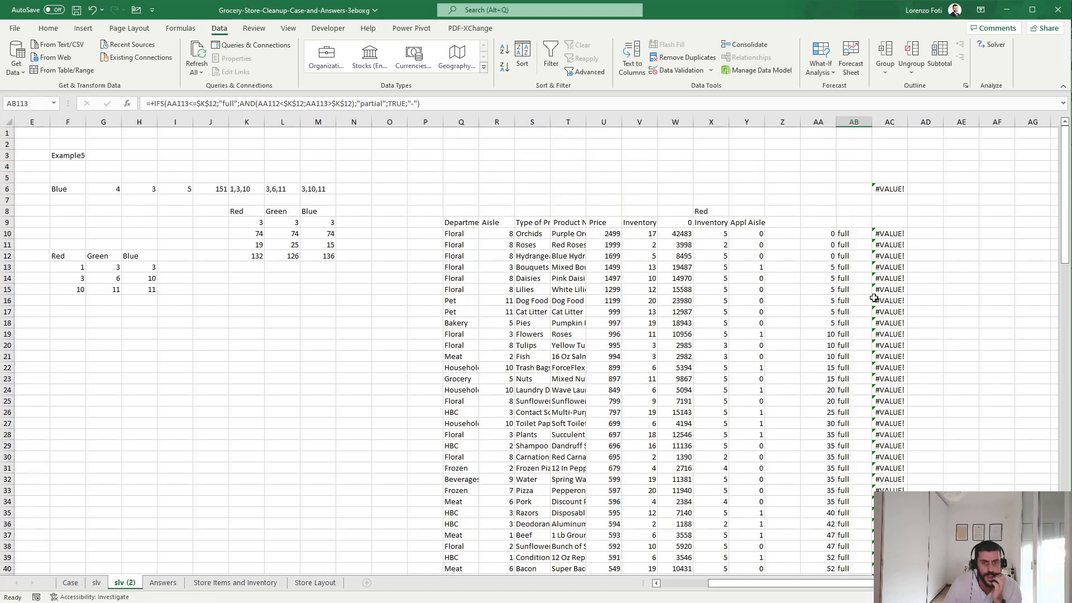
Compare the broken value formula in AC10 with the corresponding formula in W9 of the slv sheet.
left_click(881, 233)
left_click(350, 102)
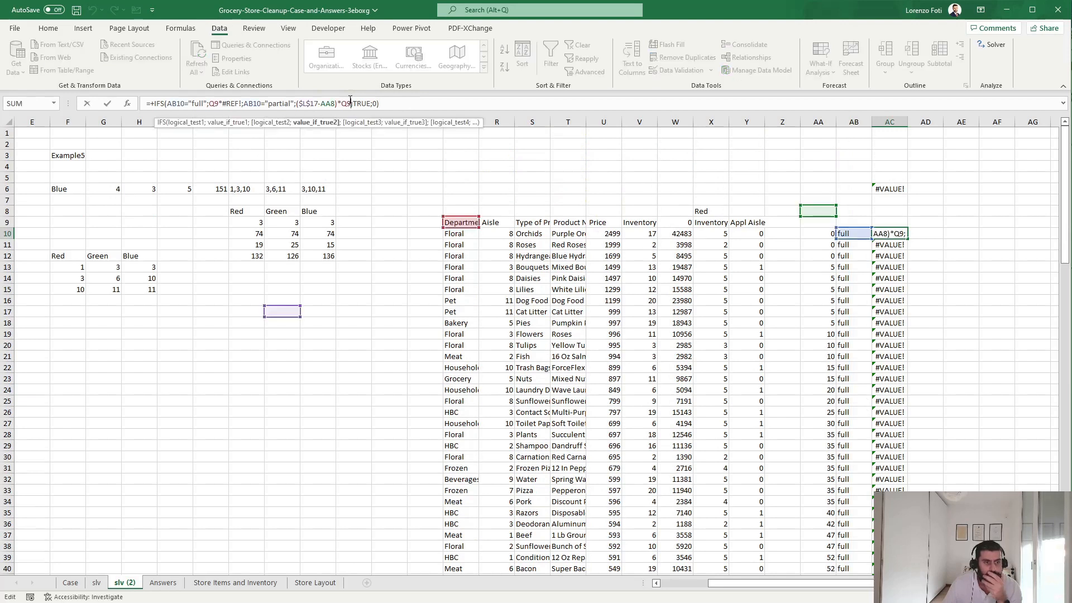
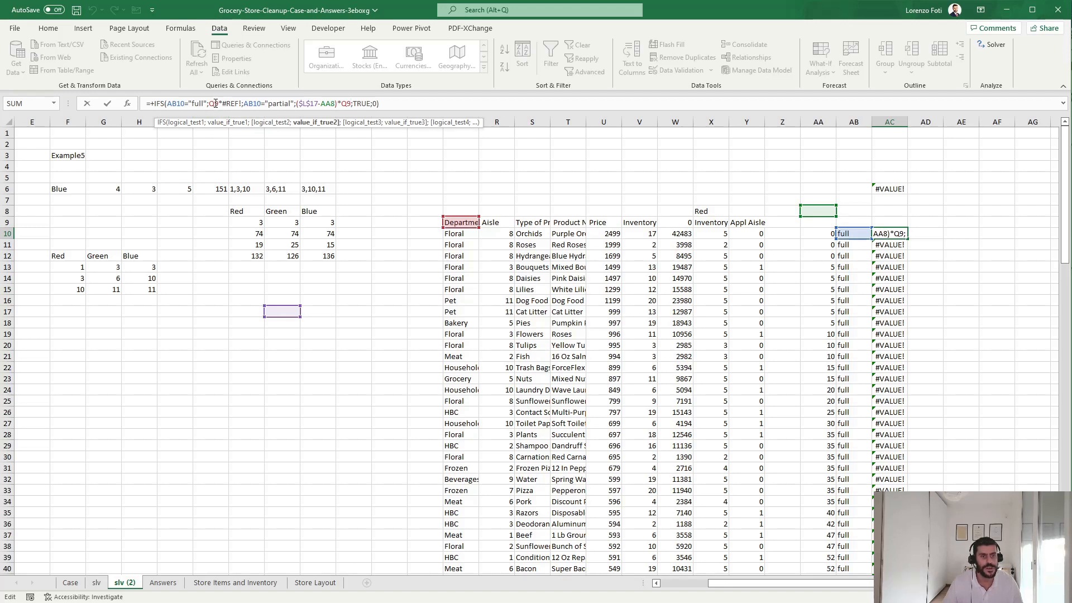
double_click(214, 104)
key("Escape")
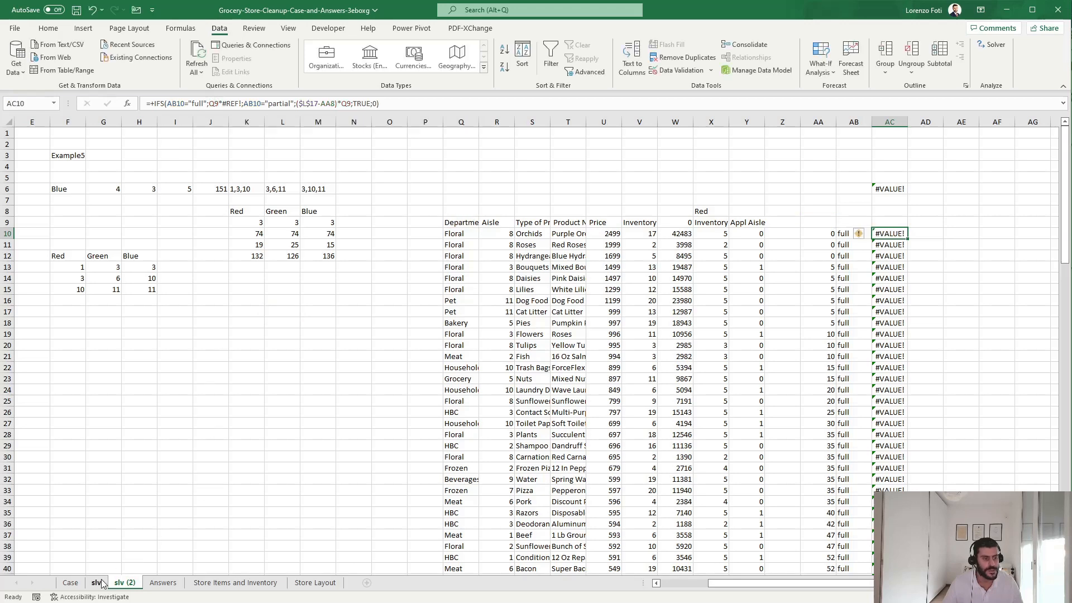
left_click(96, 582)
left_click(827, 188)
left_click(249, 104)
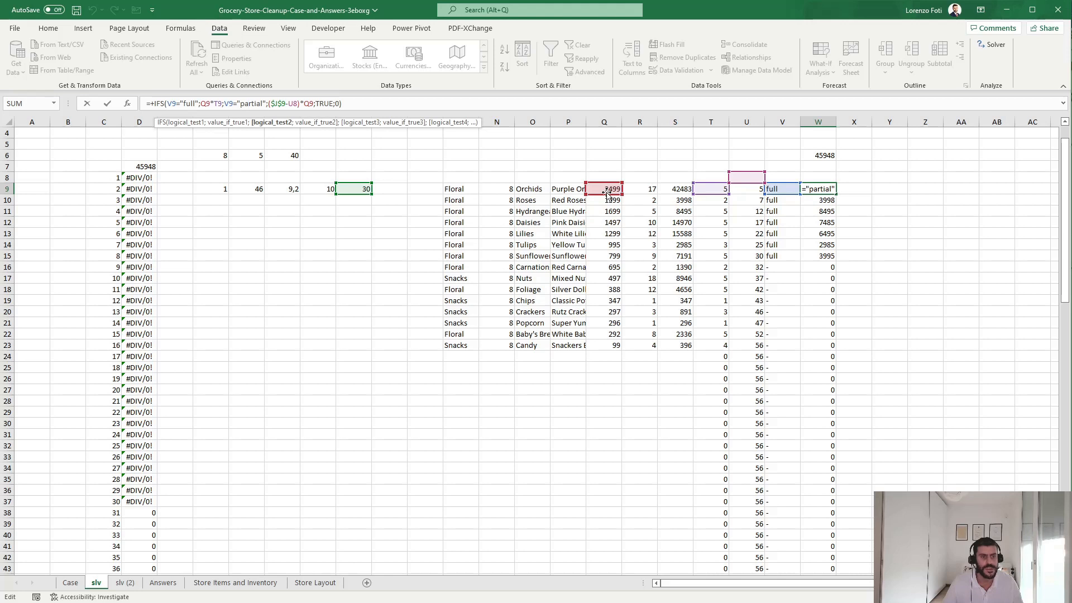
key("ctrl+Return")
left_click(127, 583)
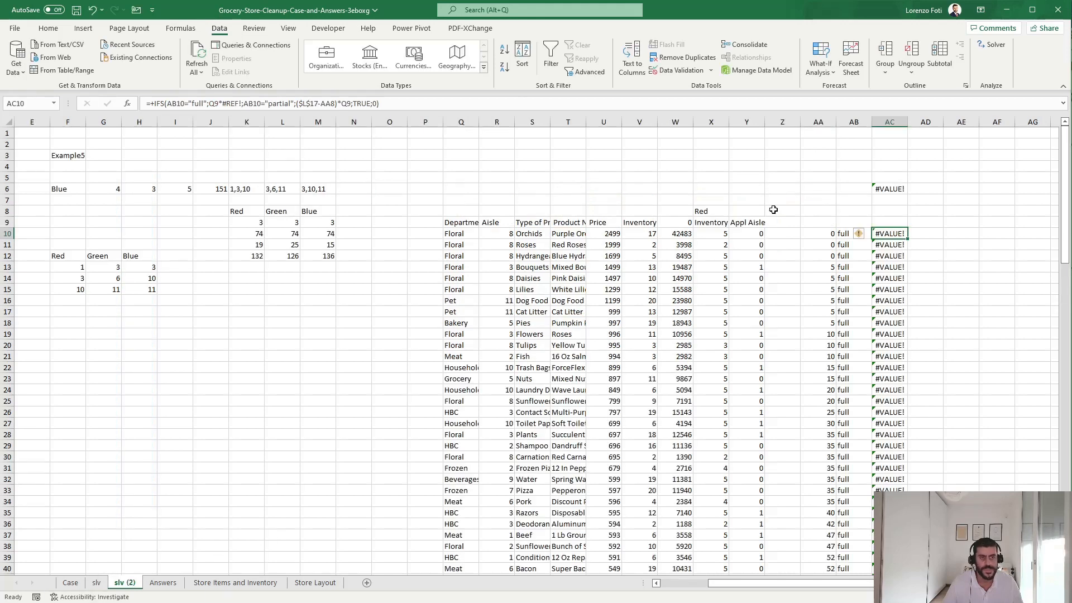
Replace the broken full-case product in the AC10 formula with U10*X10, price times Red's inventory, without a stray exclamation mark.
left_click(233, 103)
double_click(213, 104)
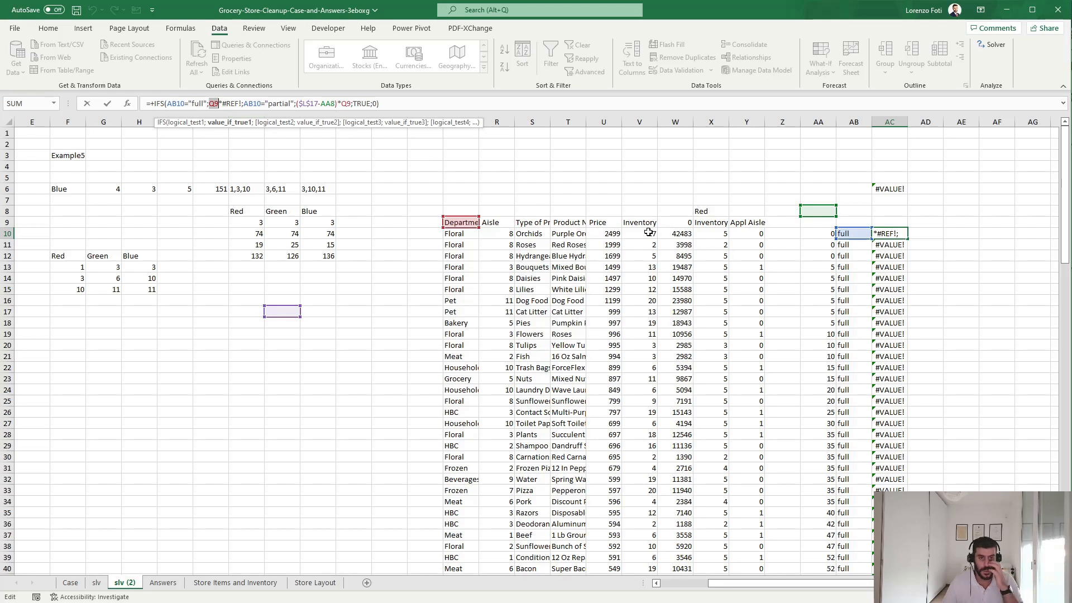
left_click(614, 235)
double_click(234, 104)
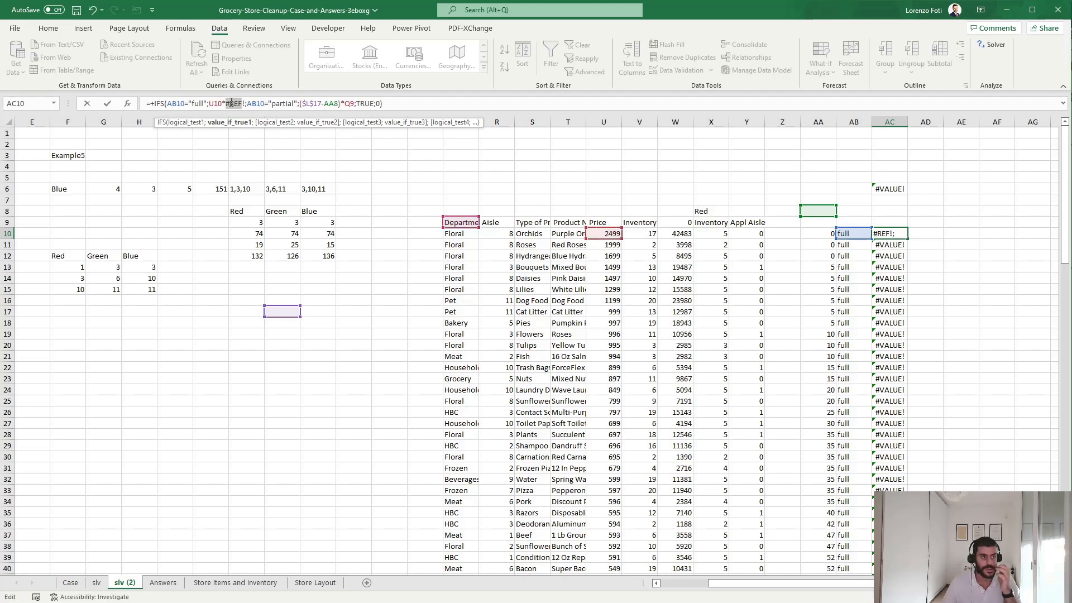
left_click(712, 235)
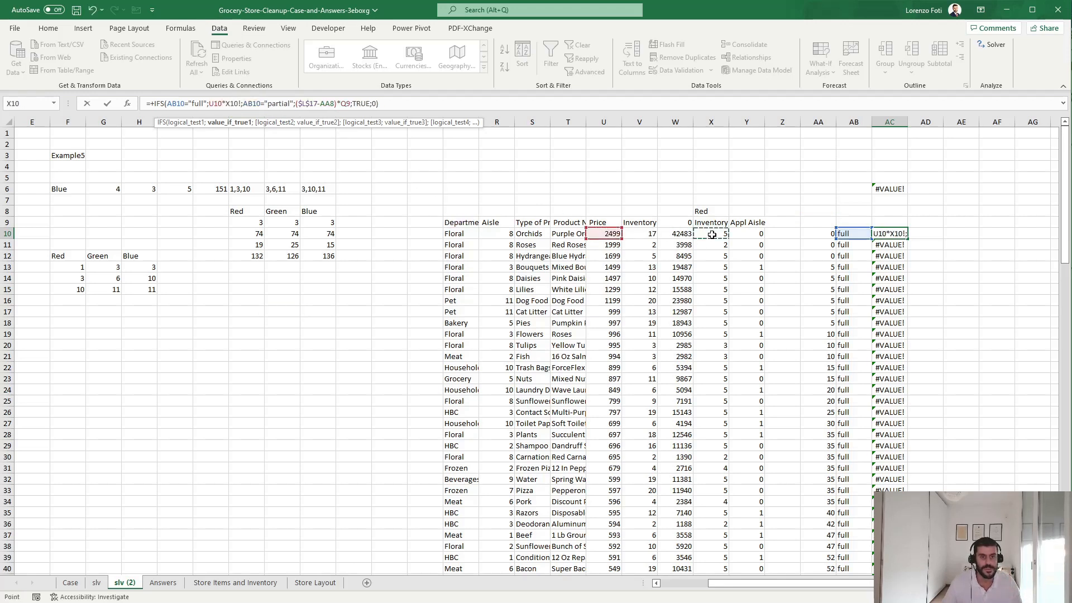
key("Return")
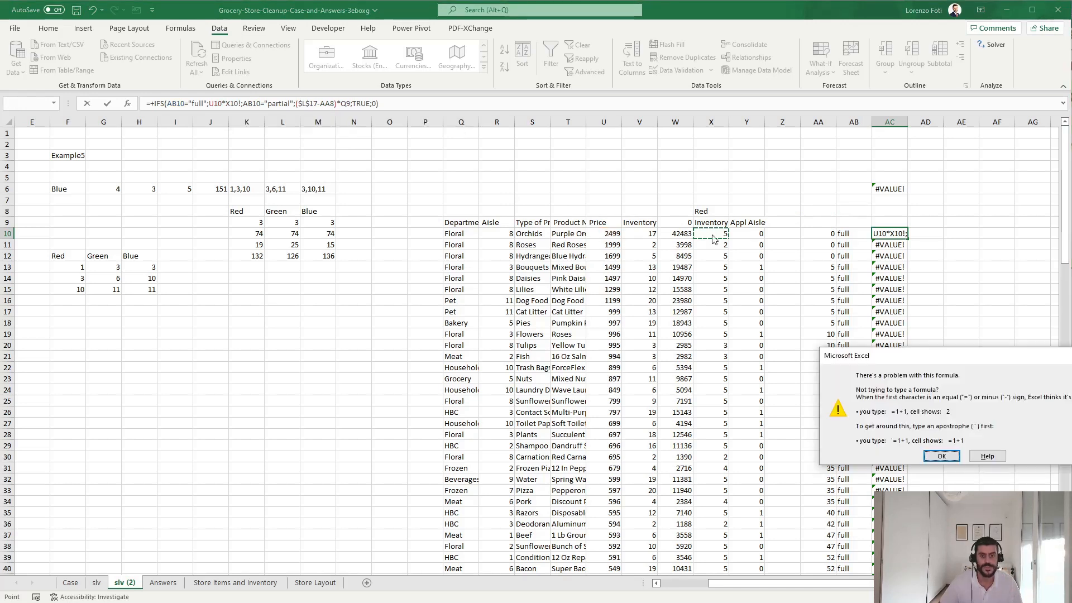
key("Return")
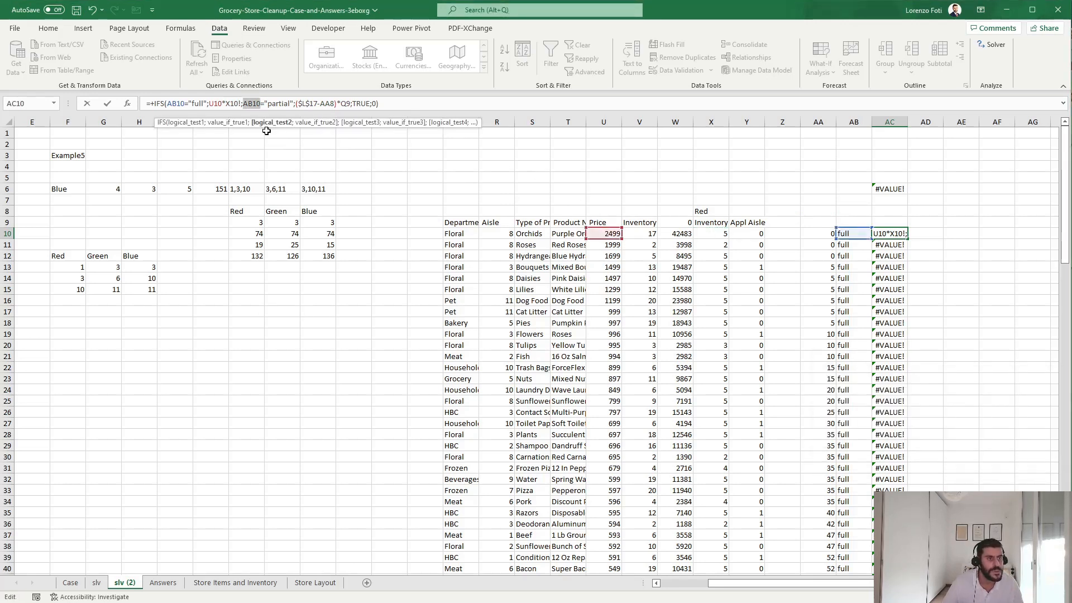
left_click(229, 102)
left_click_drag(256, 99, 242, 103)
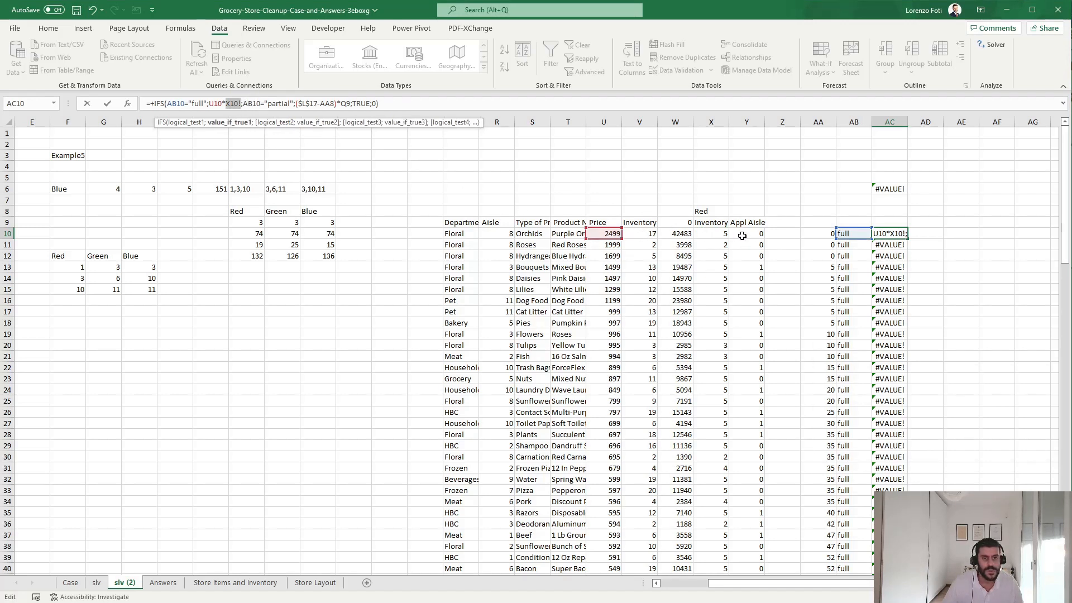
left_click(725, 233)
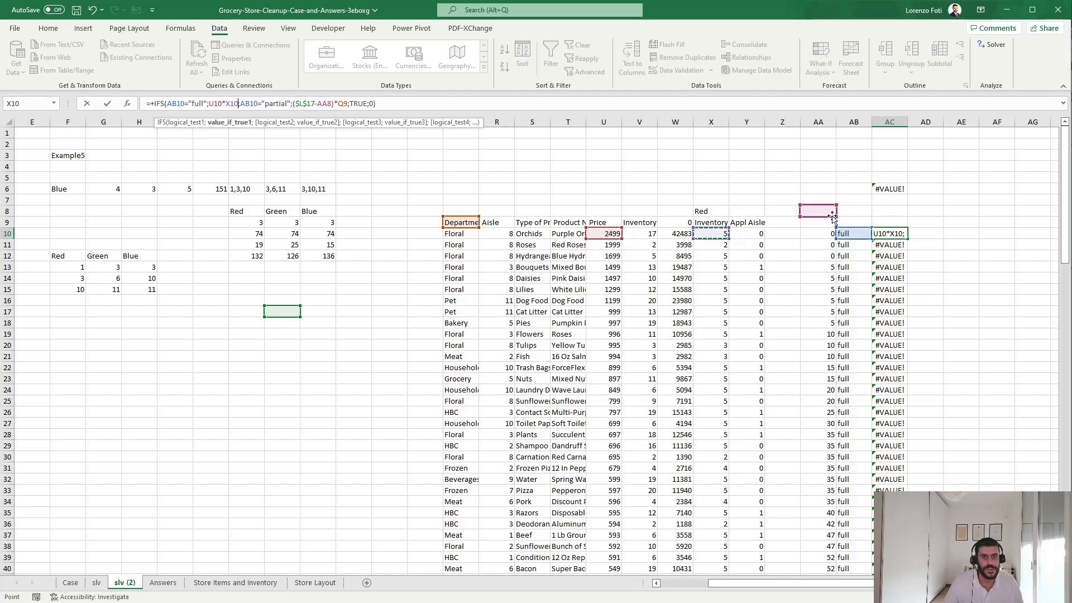
Repoint the partial case of the AC10 formula to ($K$12-AA9)*U10.
left_click_drag(832, 217, 832, 227)
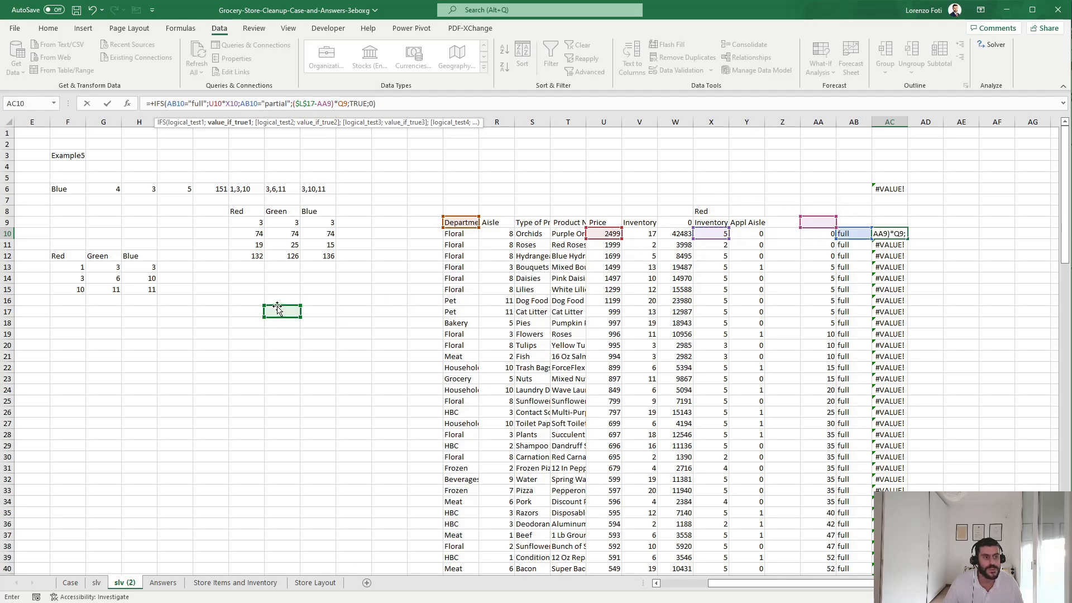
left_click_drag(278, 309, 252, 256)
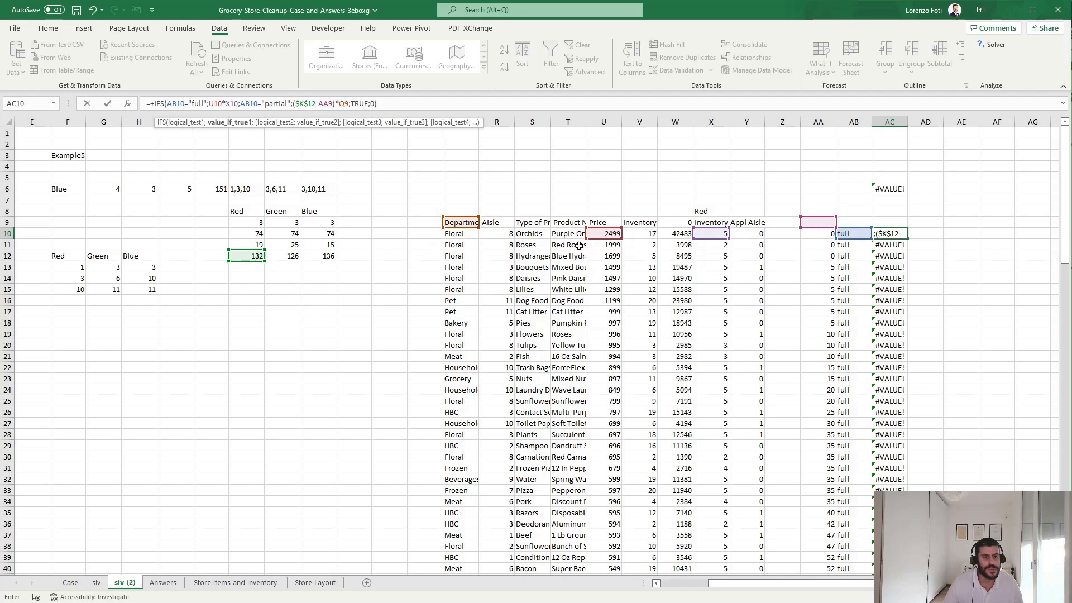
left_click_drag(462, 226, 606, 236)
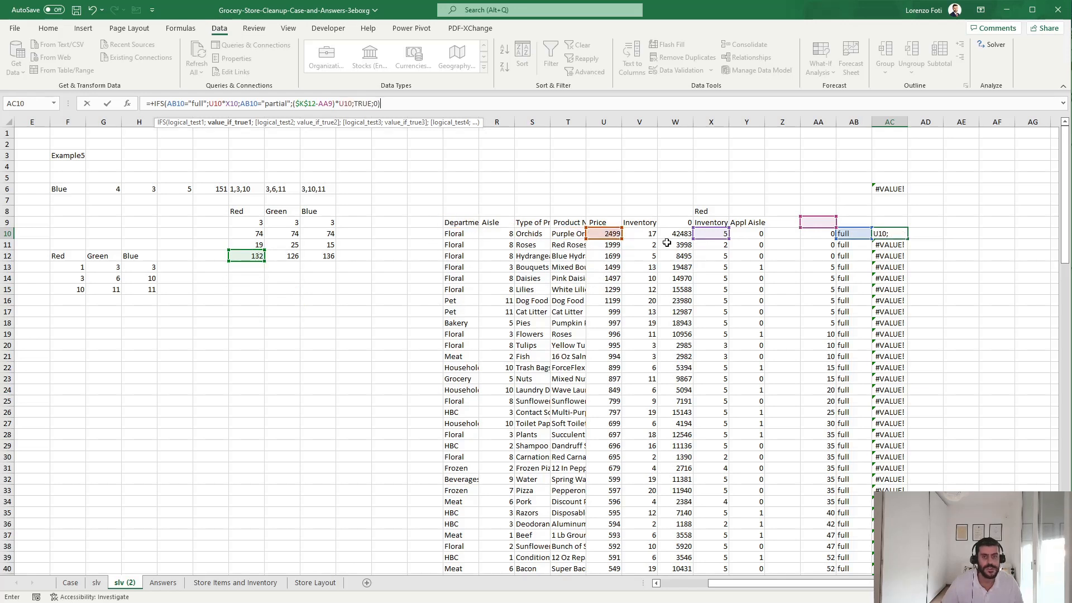
key("ctrl+Return")
Copy the AC10 value formula down over the rest of column AC.
key("ctrl+c")
key("Down")
key("ctrl+shift+Down")
key("ctrl+v")
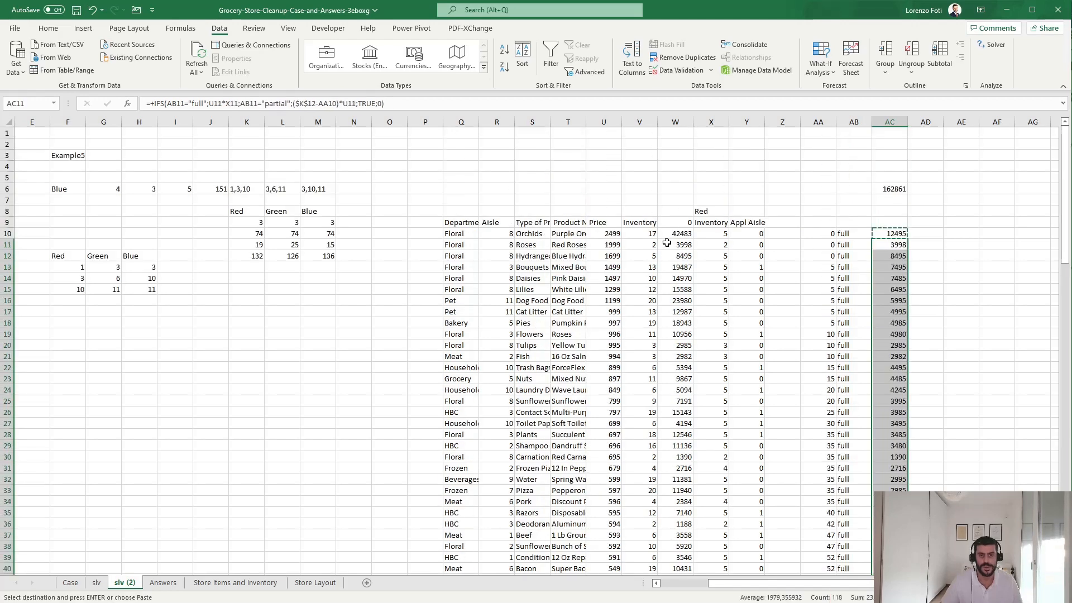
key("Escape")
key("Up")
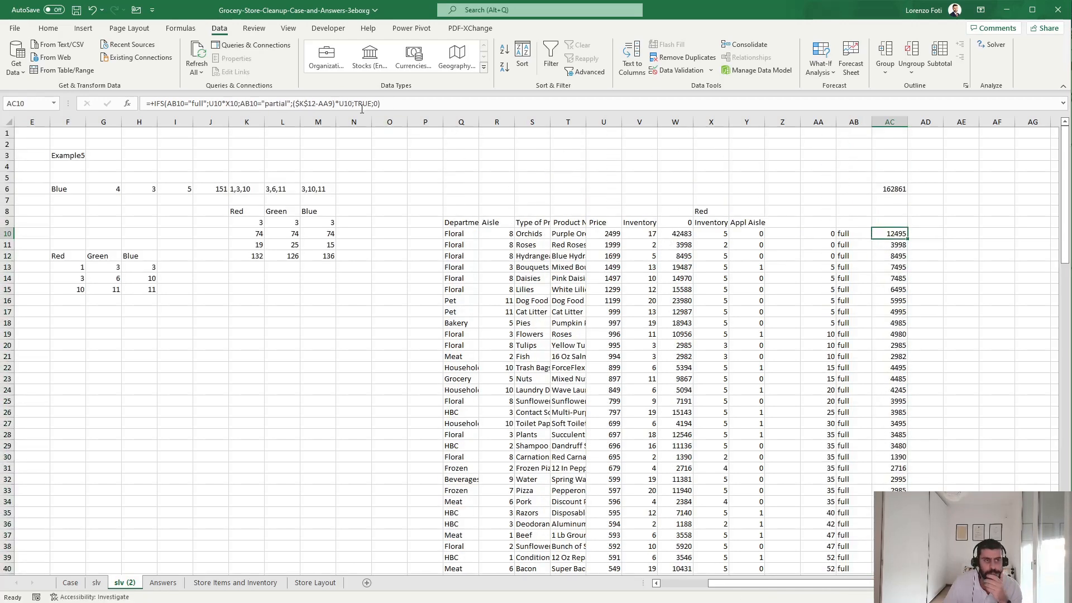
Multiply the whole AC10 formula by Y10, the applicable-aisle flag.
left_click(391, 105)
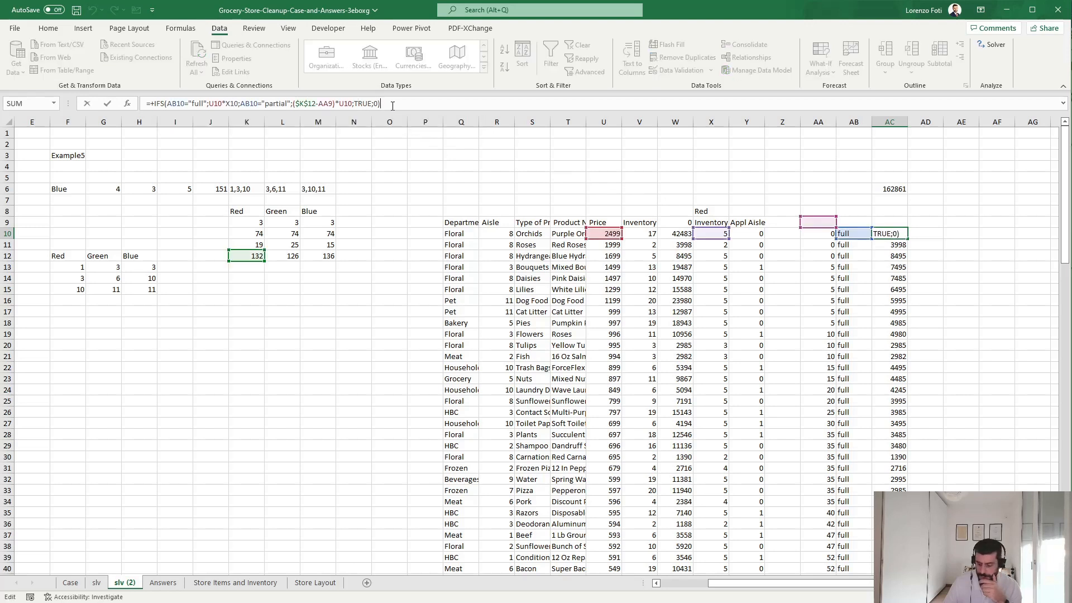
type("*")
left_click(754, 236)
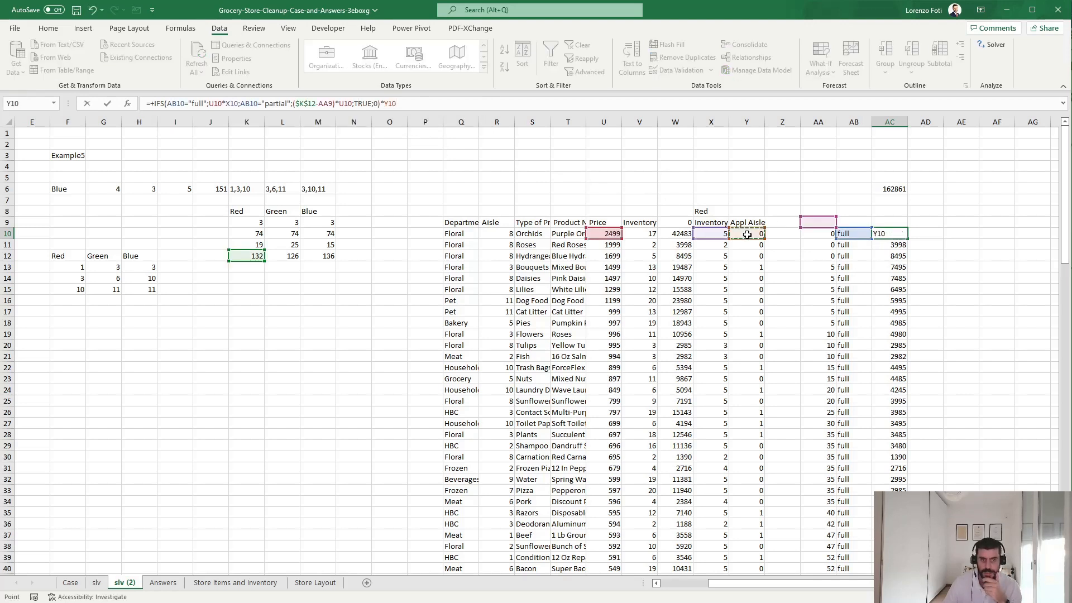
key("Return")
Copy the aisle-filtered AC10 formula down over the remaining rows of column AC.
key("Up")
key("ctrl+c")
key("Down")
key("ctrl+shift+Down")
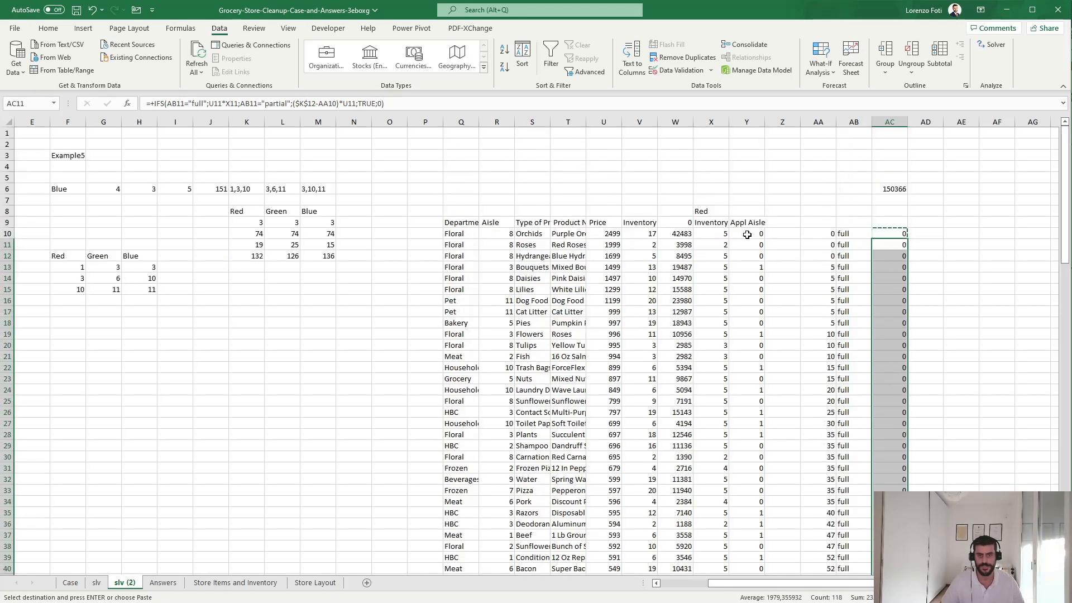
key("ctrl+v")
key("Up")
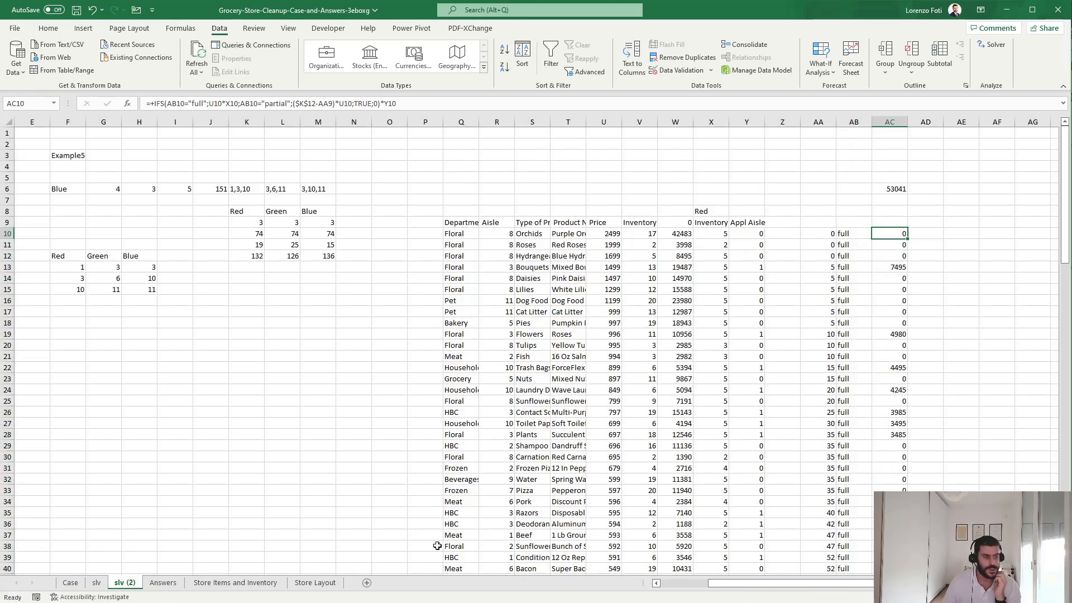
Check Example5's team on the Case sheet and review Red's item values down column AC of slv (2).
left_click(71, 583)
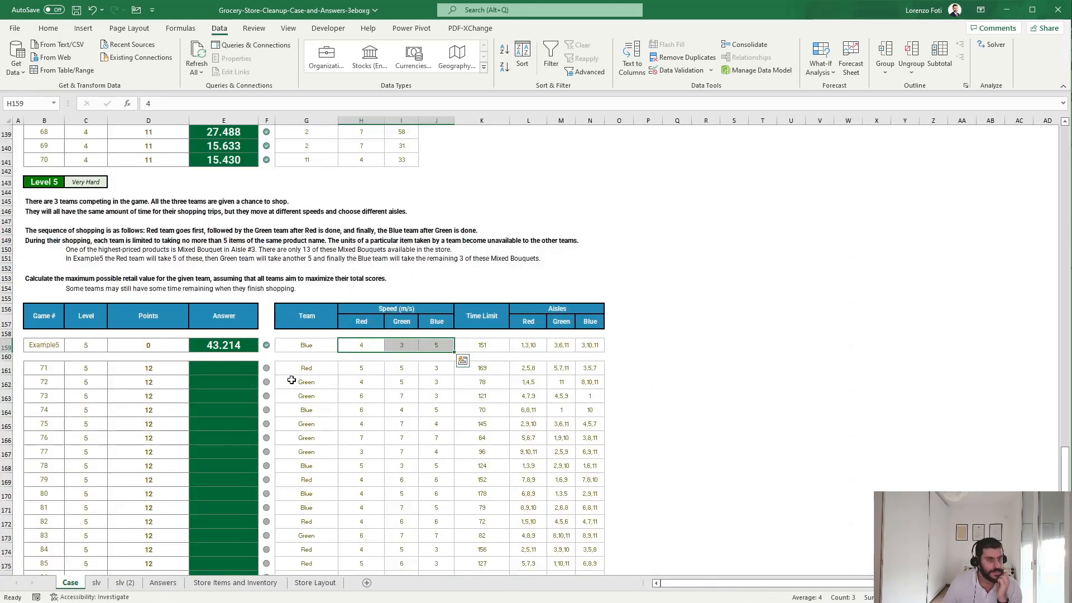
left_click(313, 344)
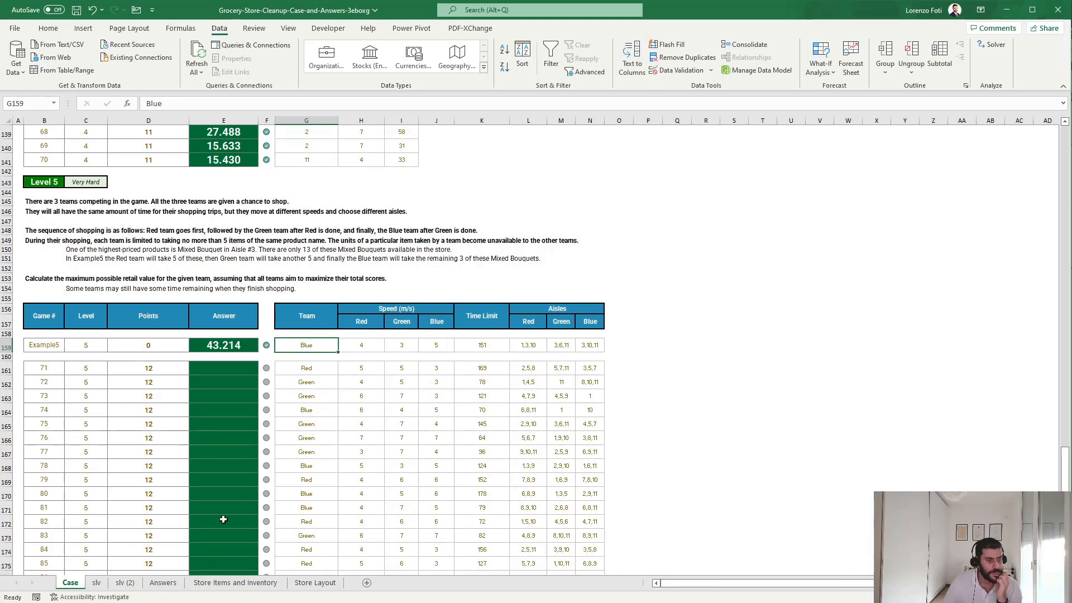
left_click(98, 586)
left_click(114, 582)
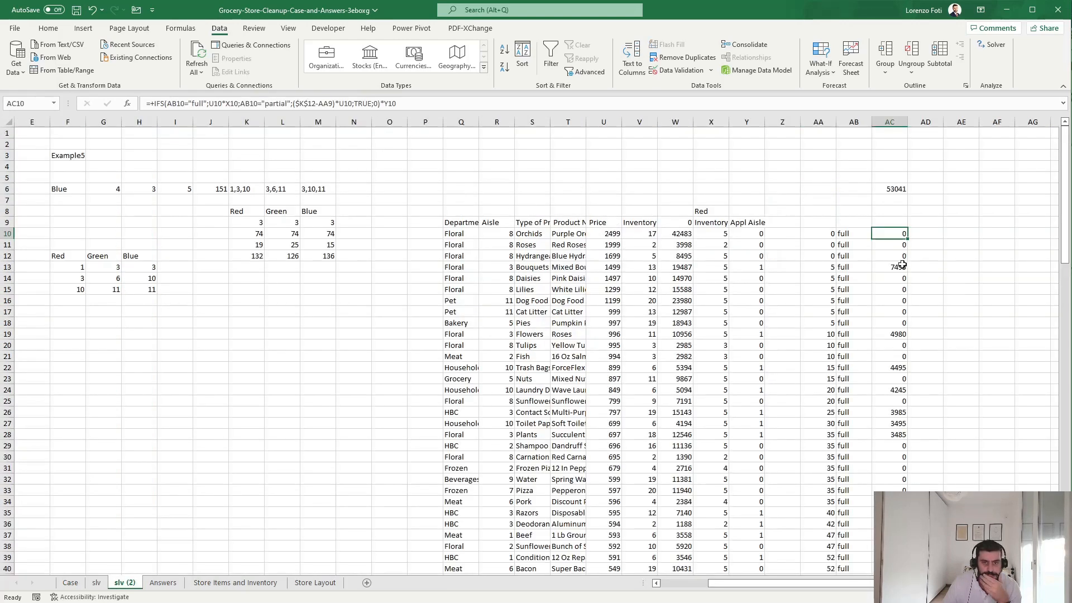
key("Down")
key("Down")
key("Down")
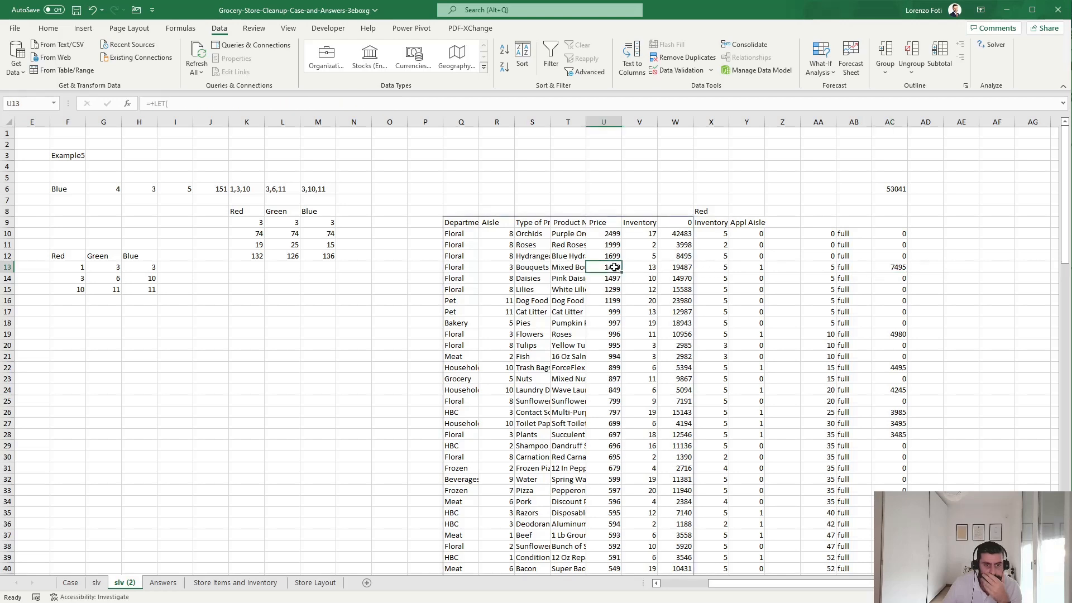
left_click(908, 332)
scroll(910, 390, "down", 11)
scroll(911, 442, "down", 19)
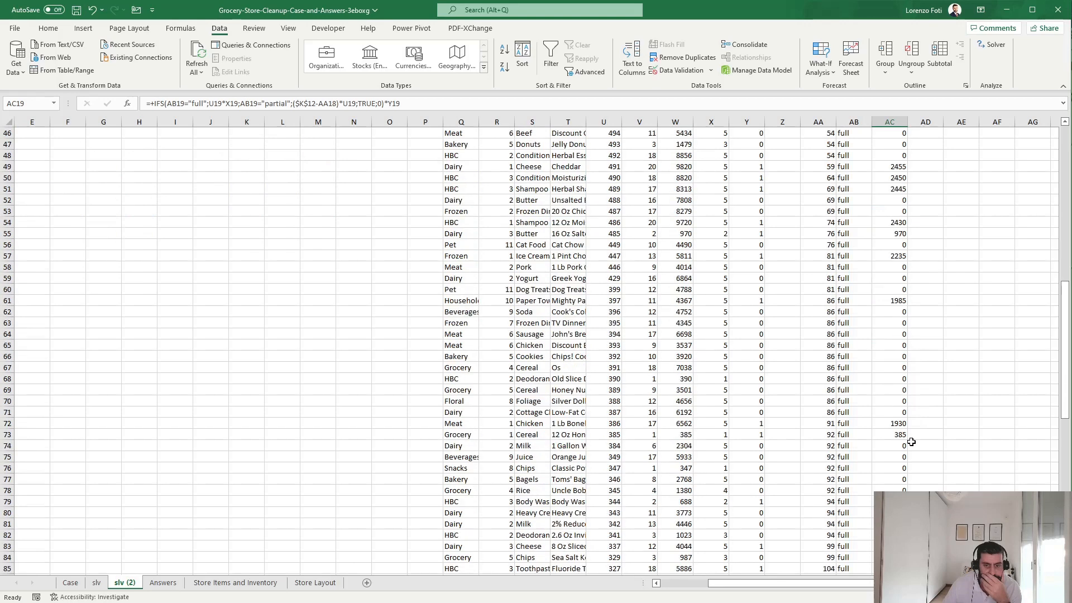
scroll(912, 441, "up", 20)
Label cell AF8 as Green to head the next team's section.
left_click_drag(822, 584, 833, 585)
left_click(1053, 584)
left_click(1054, 584)
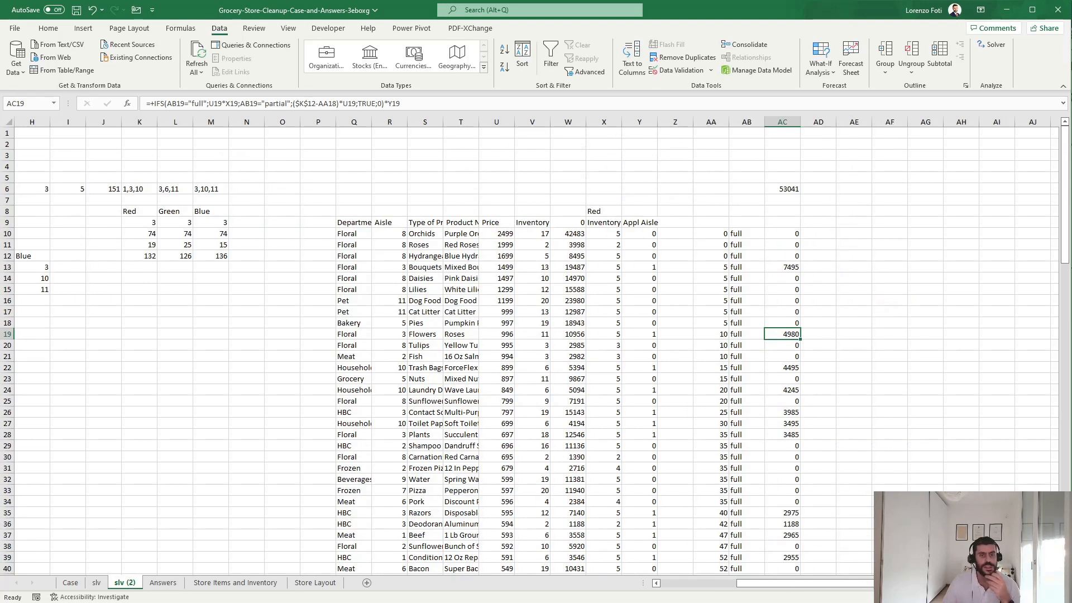
left_click(1054, 584)
left_click(856, 208)
type("Green")
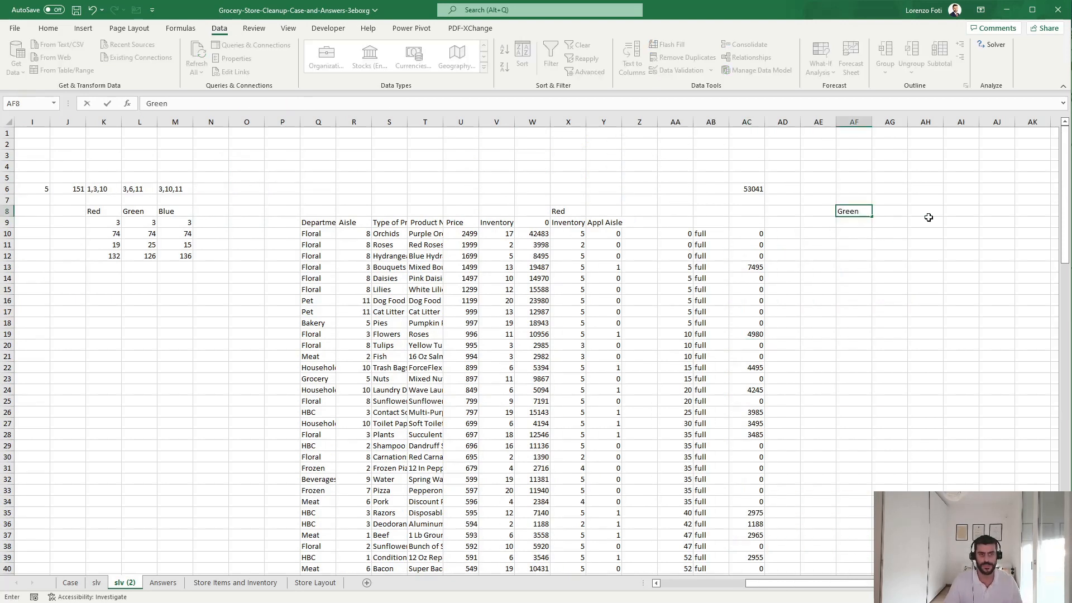
key("Return")
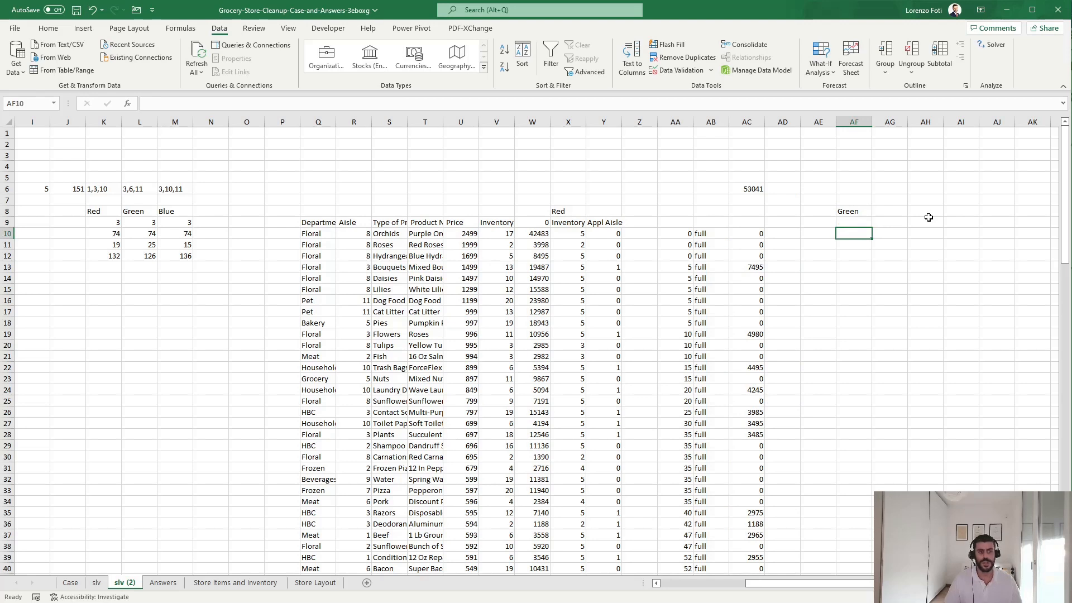
type("+")
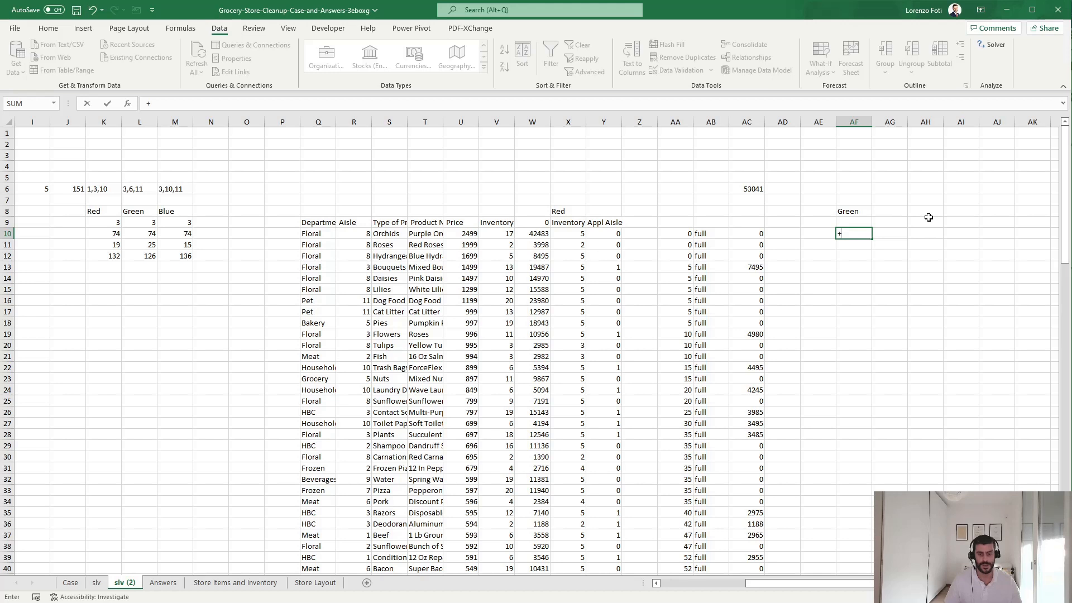
type("min(")
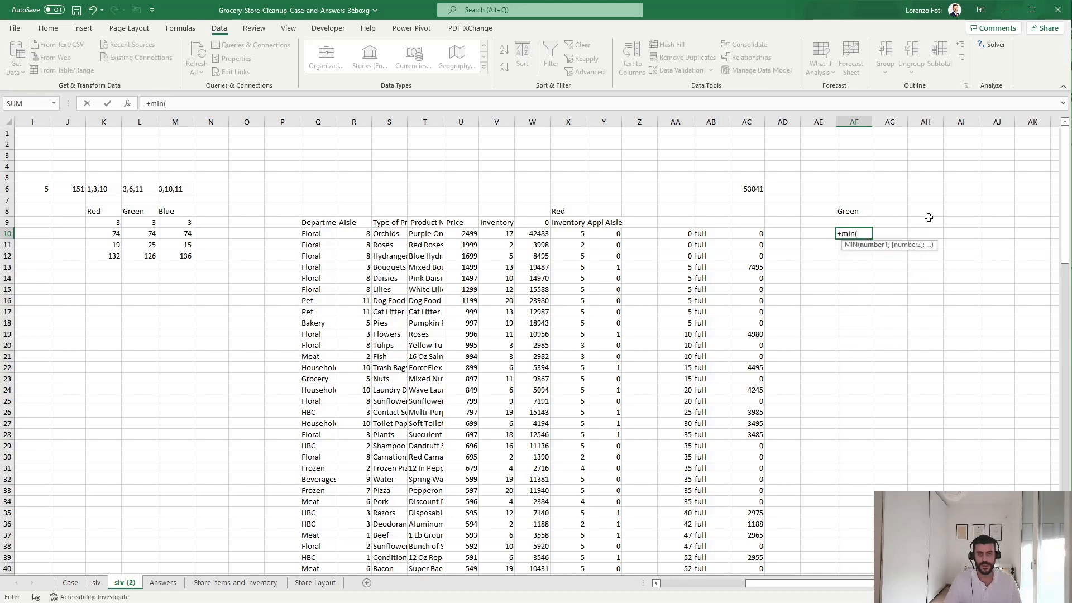
type("5;")
key("Left")
key("Left")
key("Left")
key("Left")
key("Left")
key("Left")
key("Left")
key("Left")
key("Left")
key("Left")
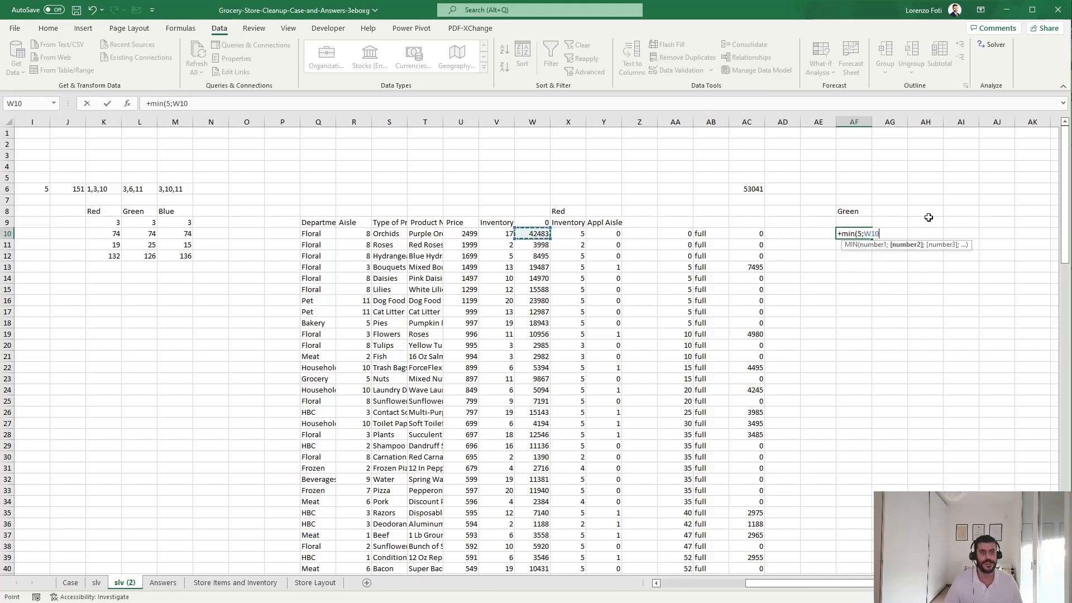
type("-")
key("Left")
key("Left")
key("Left")
key("Left")
key("Left")
key("Left")
key("Left")
key("Left")
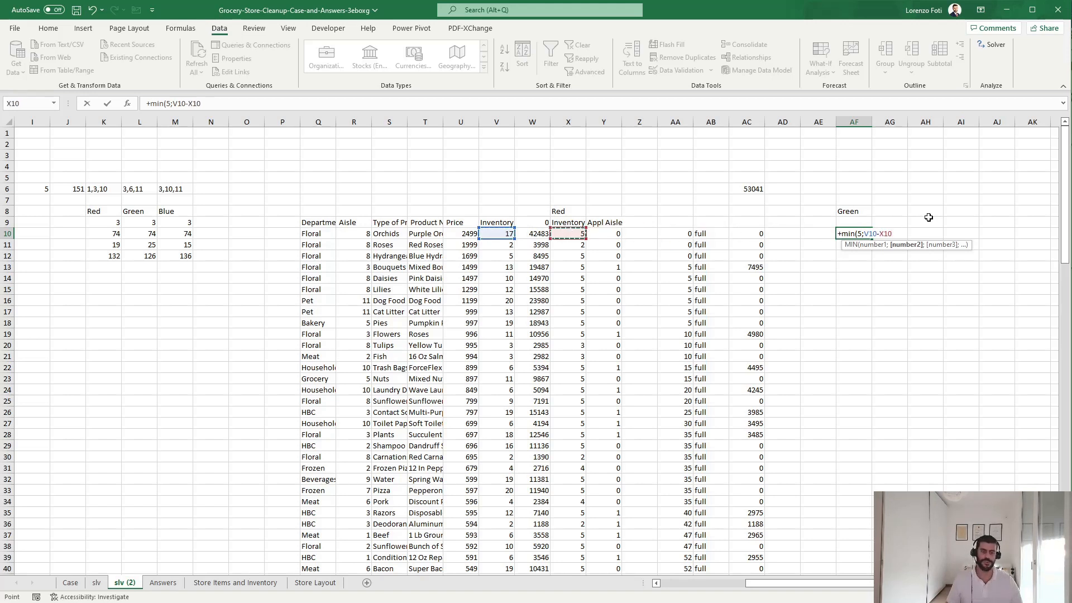
key("Escape")
Copy the AC10 formula text into AD10 with its references unchanged.
key("Left")
key("Left")
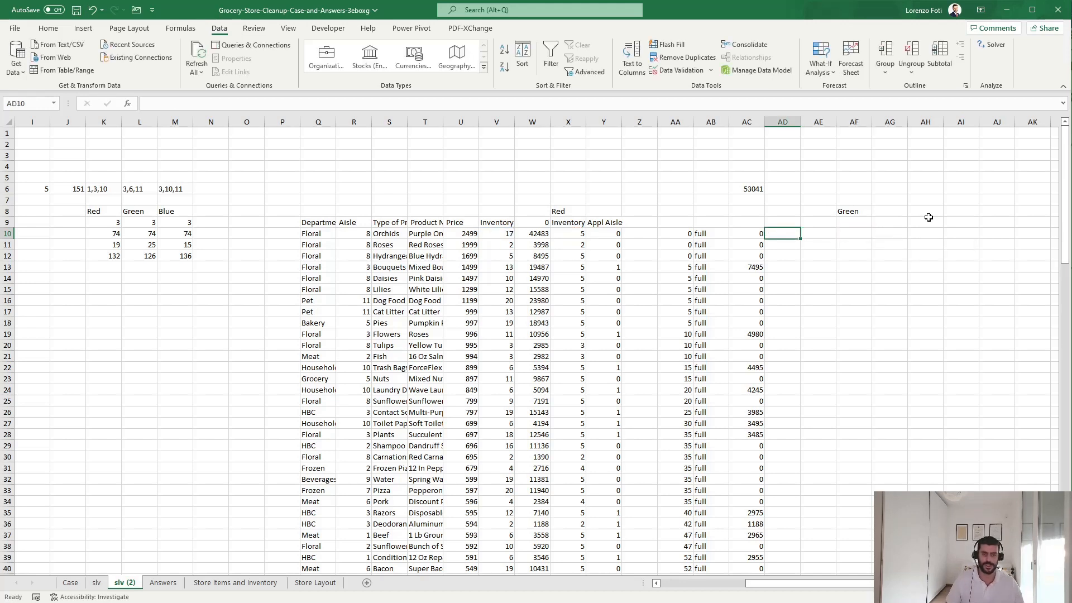
key("Left")
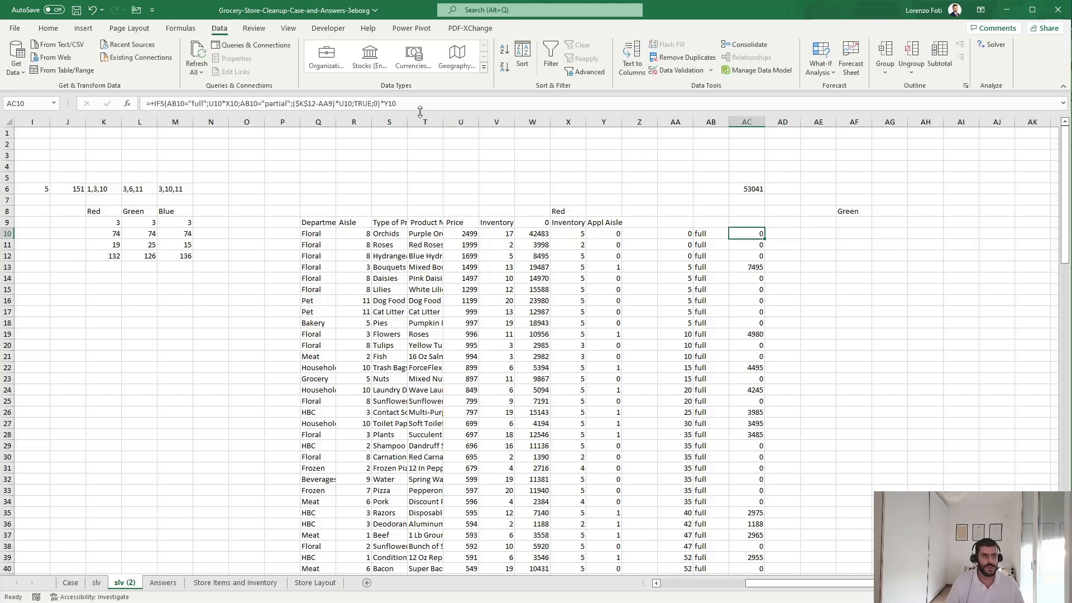
left_click_drag(414, 104, 146, 104)
key("Escape")
key("Right")
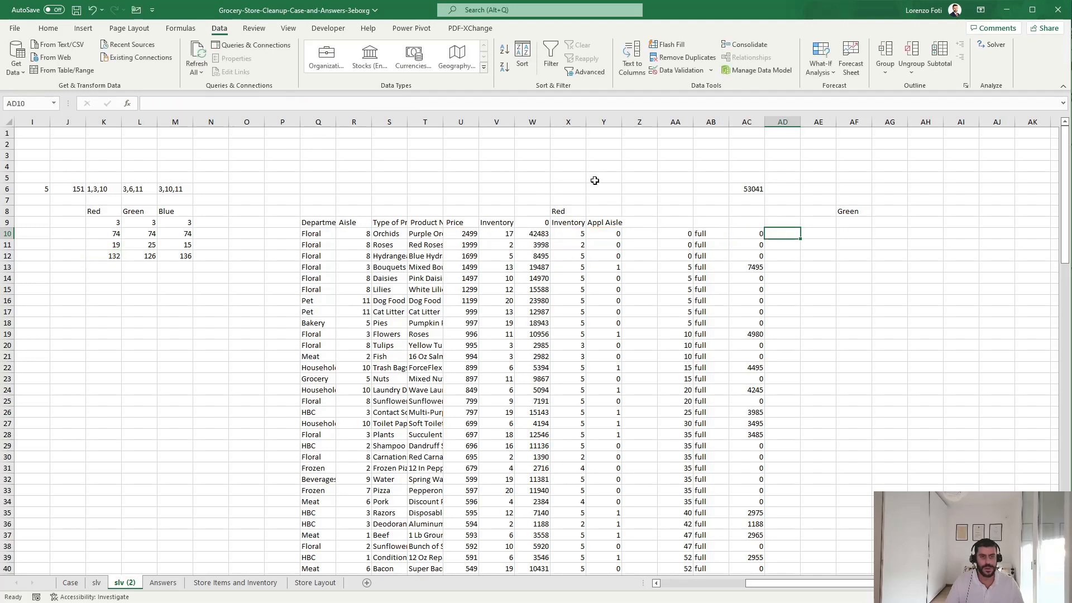
key("ctrl+v")
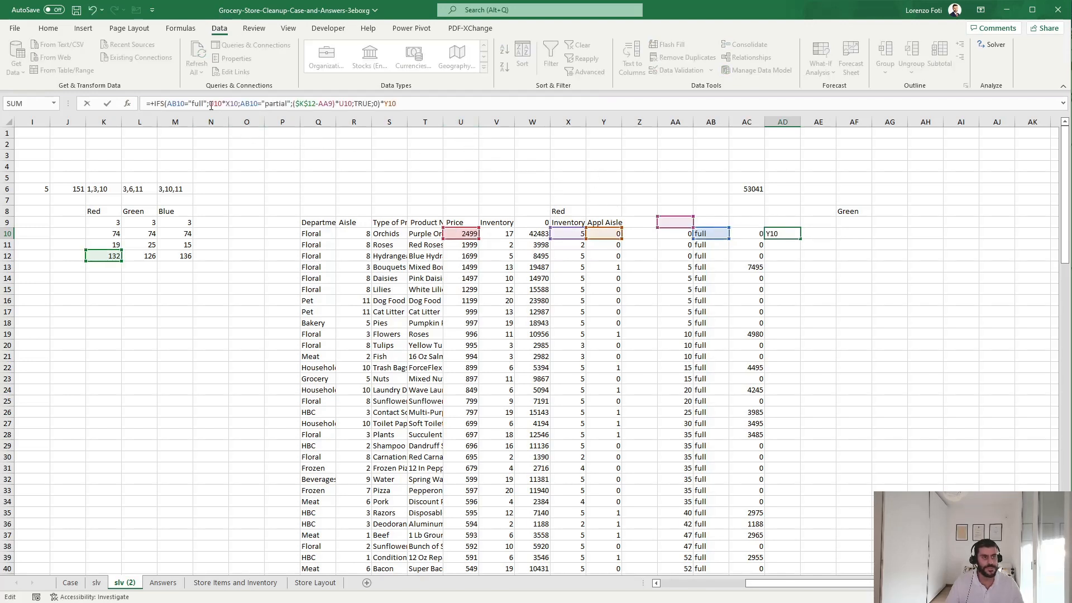
Edit AD10's formula to drop the price factor U10 from both the full and partial cases, leaving Red's item quantities.
left_click_drag(210, 104, 232, 104)
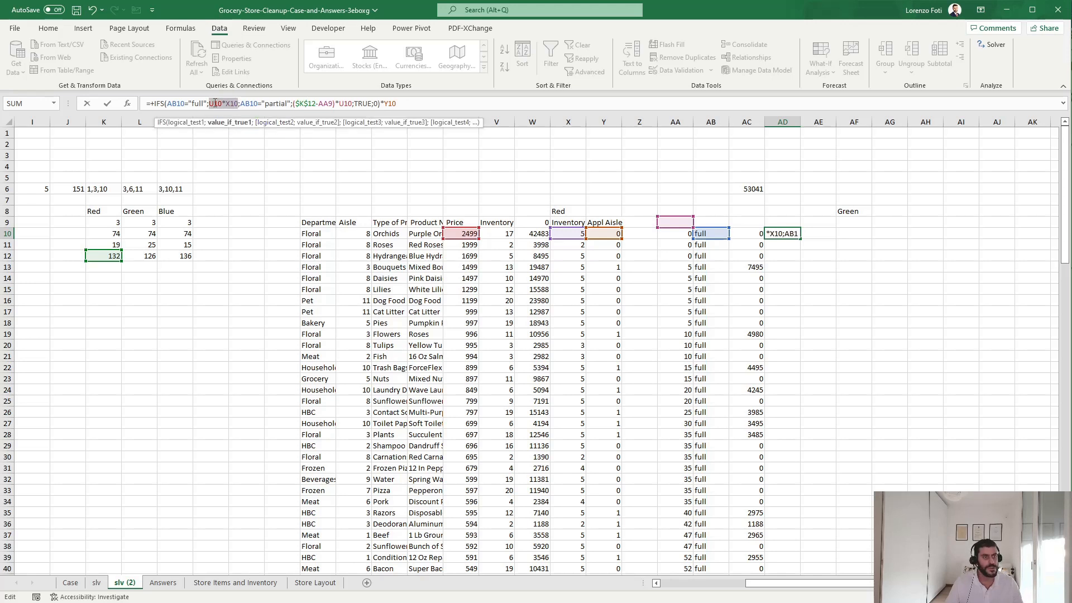
double_click(232, 104)
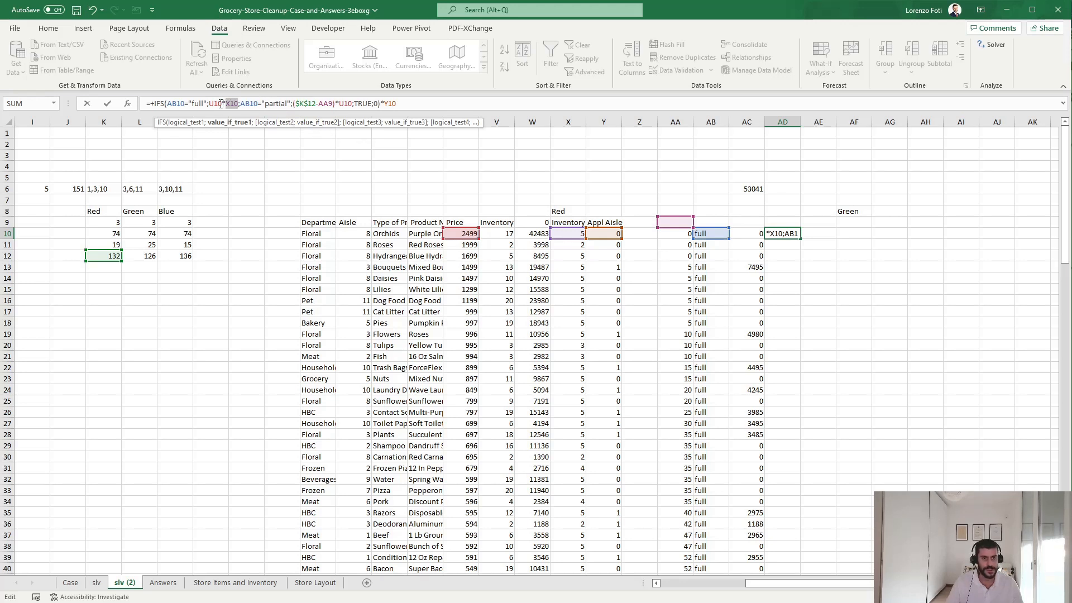
left_click_drag(222, 104, 209, 104)
key("BackSpace")
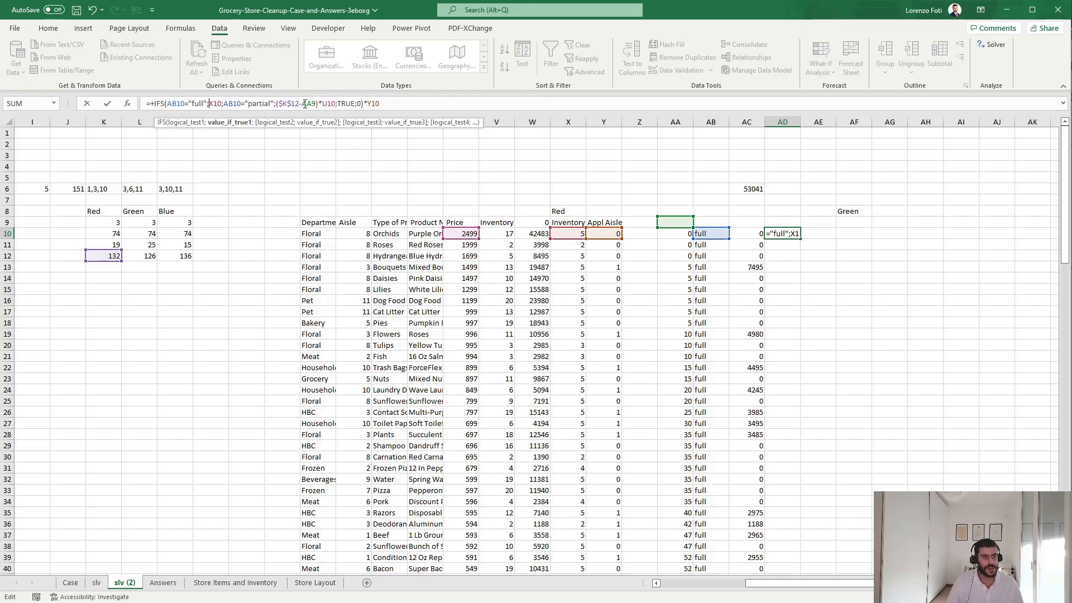
double_click(330, 104)
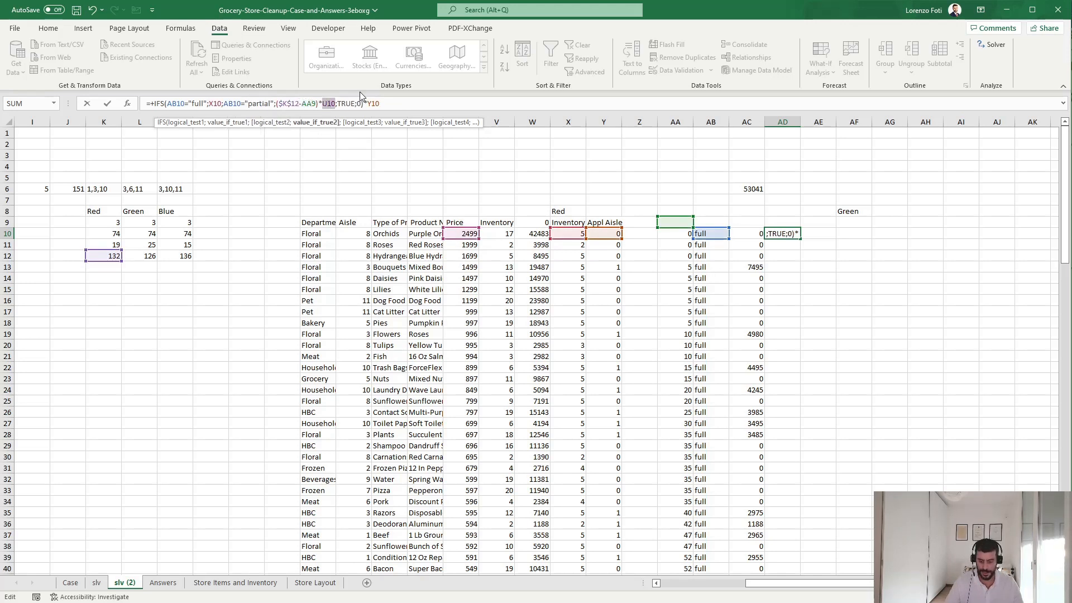
key("BackSpace")
key("BackSpace")
key("ctrl+Return")
Copy the AD10 quantity formula down column AD alongside all the product rows.
key("ctrl+c")
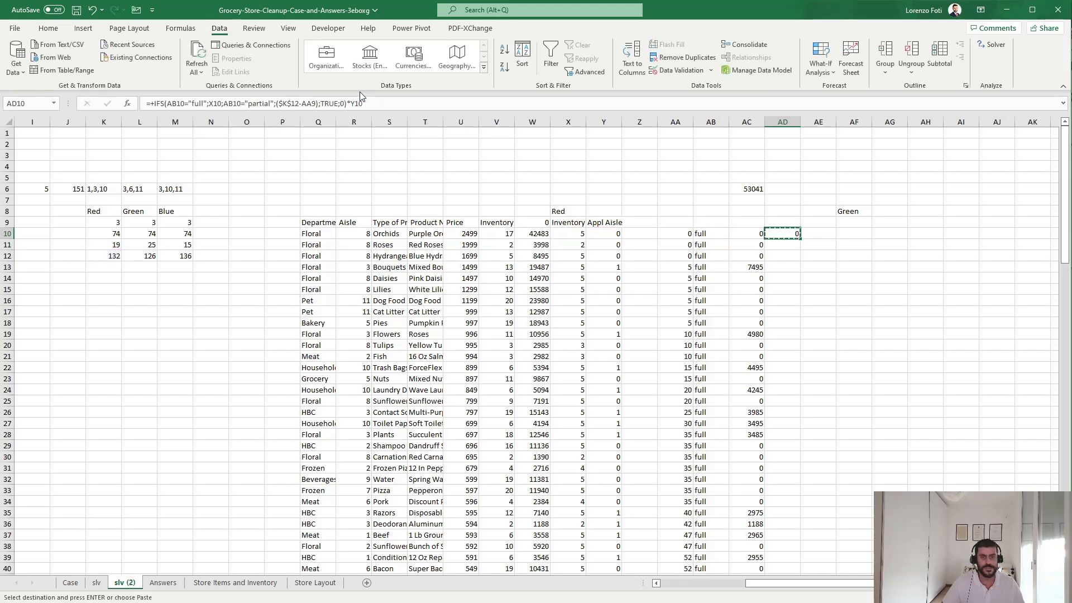
key("Left")
key("ctrl+Down")
key("Right")
key("ctrl+shift+Up")
key("ctrl+v")
key("Escape")
key("ctrl+Up")
key("Up")
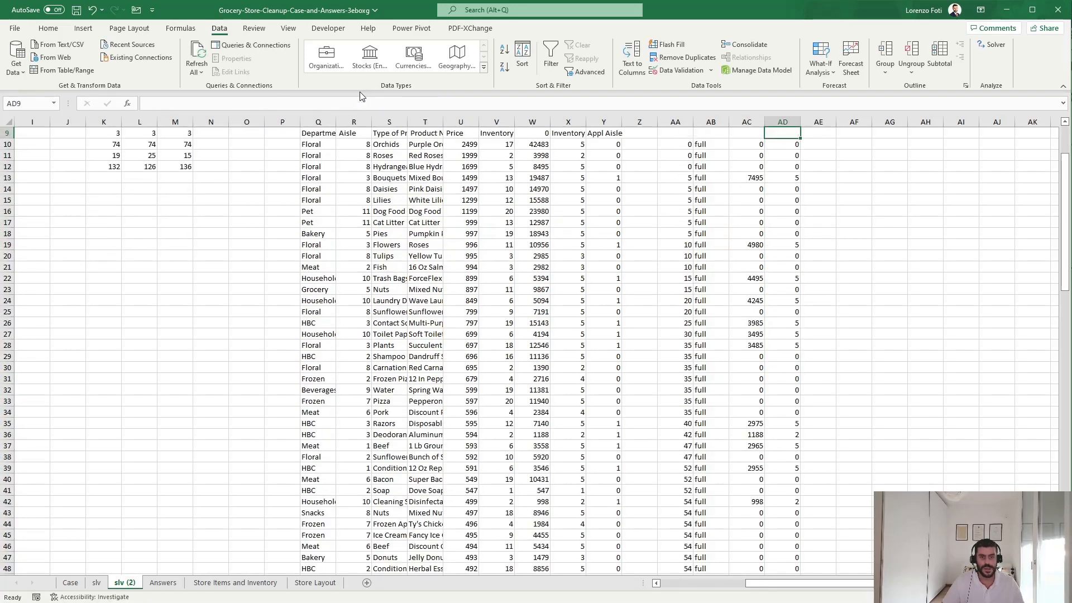
Review the quantities taken by Red down column AD, checking them against inventory and values in rows such as 36 and 73.
key("Up")
key("Up")
key("Up")
key("Up")
key("Up")
key("Up")
key("Up")
key("Up")
key("Down")
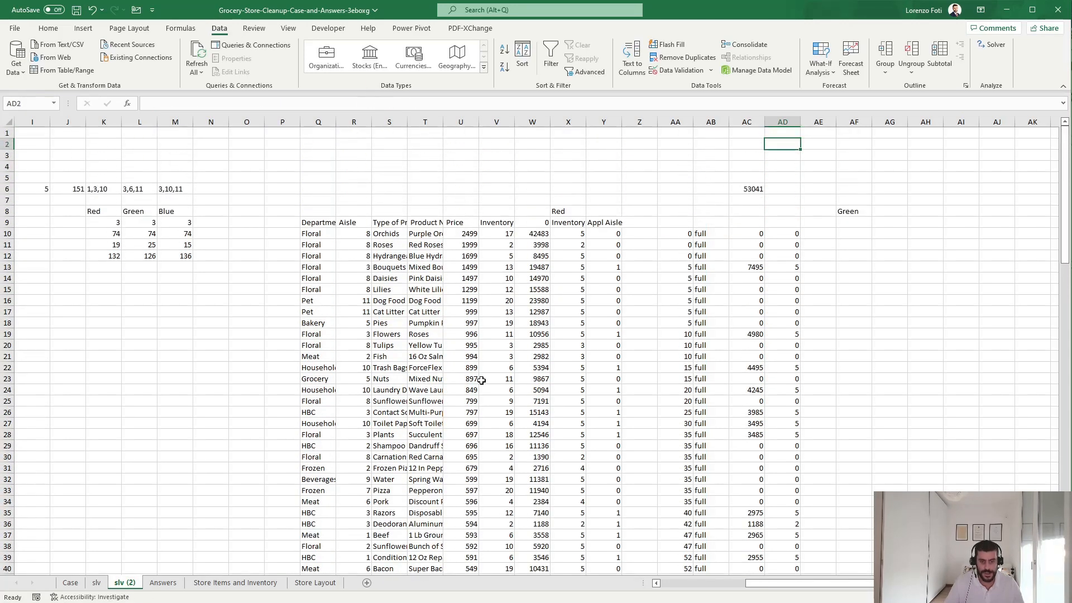
left_click(782, 524)
scroll(802, 527, "down", 9)
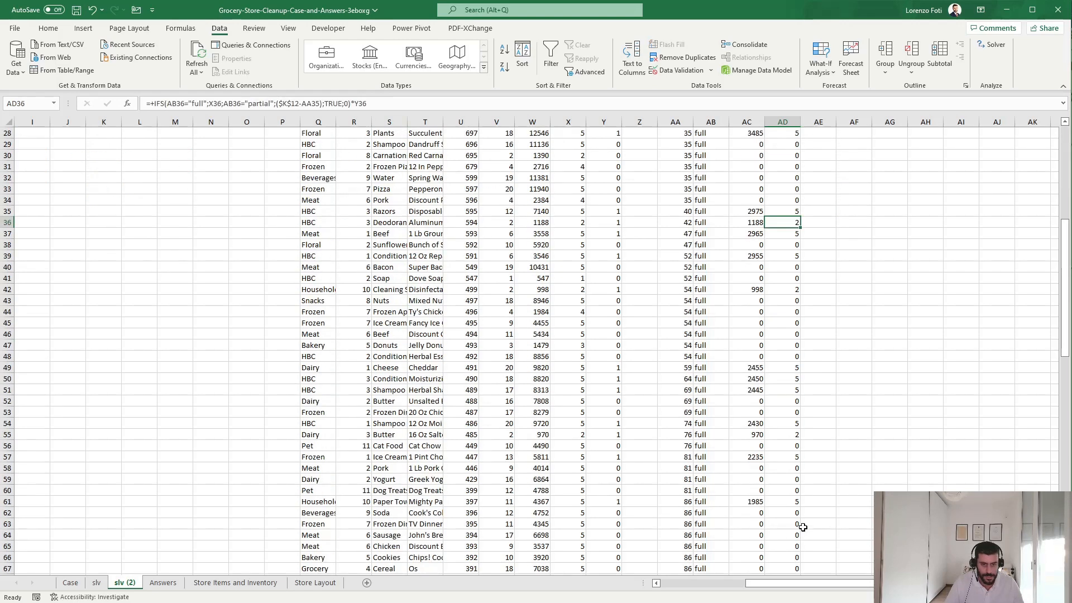
scroll(802, 527, "down", 10)
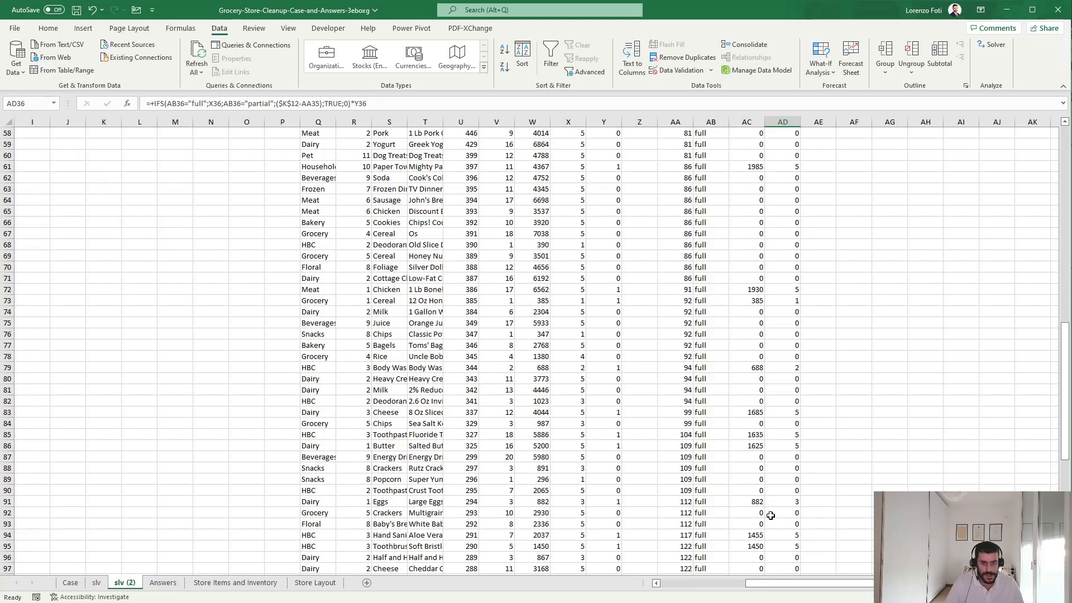
left_click(798, 302)
scroll(804, 359, "up", 5)
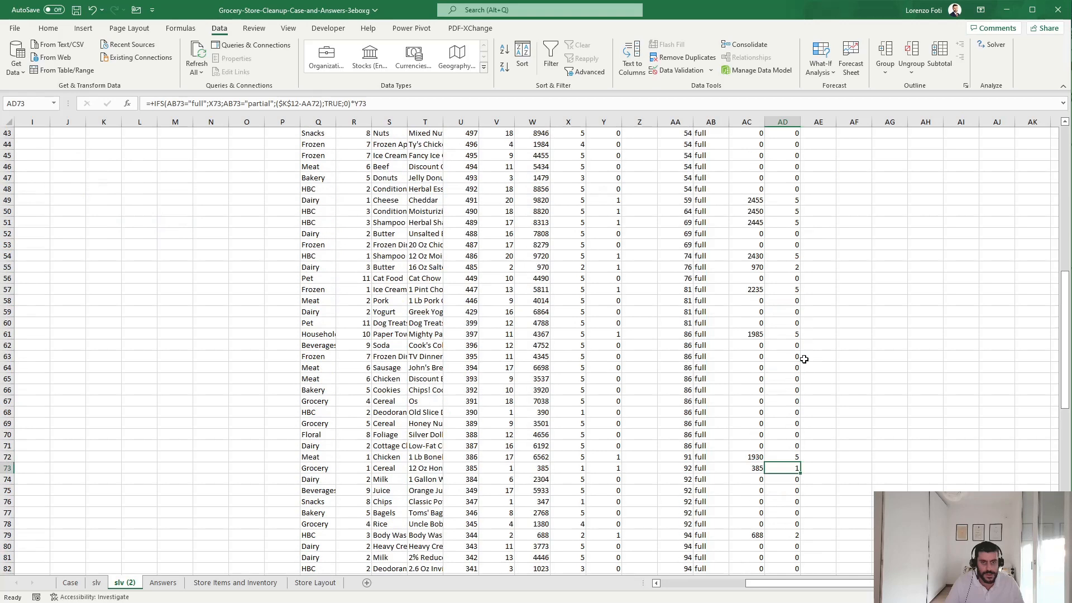
scroll(804, 359, "up", 14)
Copy Red's Inventory mod header into AF9 under the Green label.
left_click(853, 233)
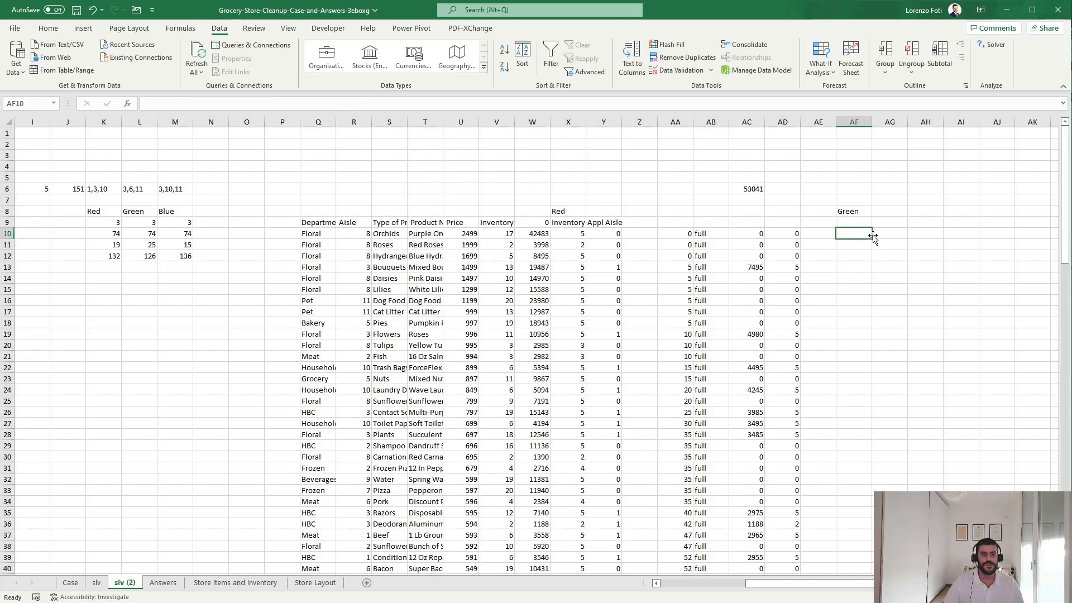
key("Up")
key("Left")
key("Left")
key("Left")
key("Left")
key("Left")
key("Left")
key("Left")
key("Left")
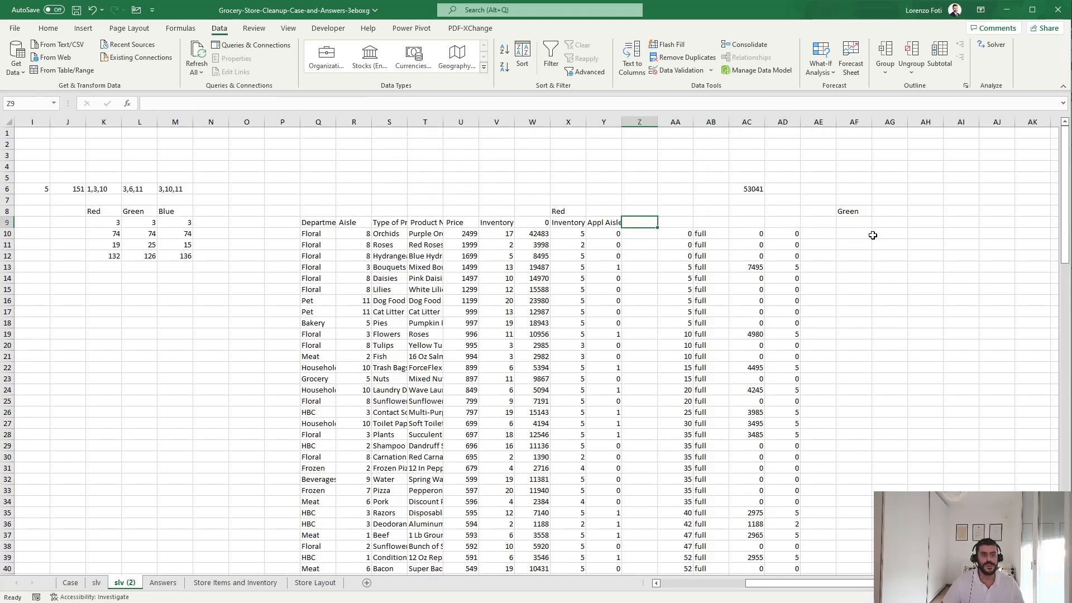
key("ctrl+c")
key("Right")
key("Right")
key("Right")
key("Right")
key("Right")
key("Right")
key("Right")
key("Right")
key("Return")
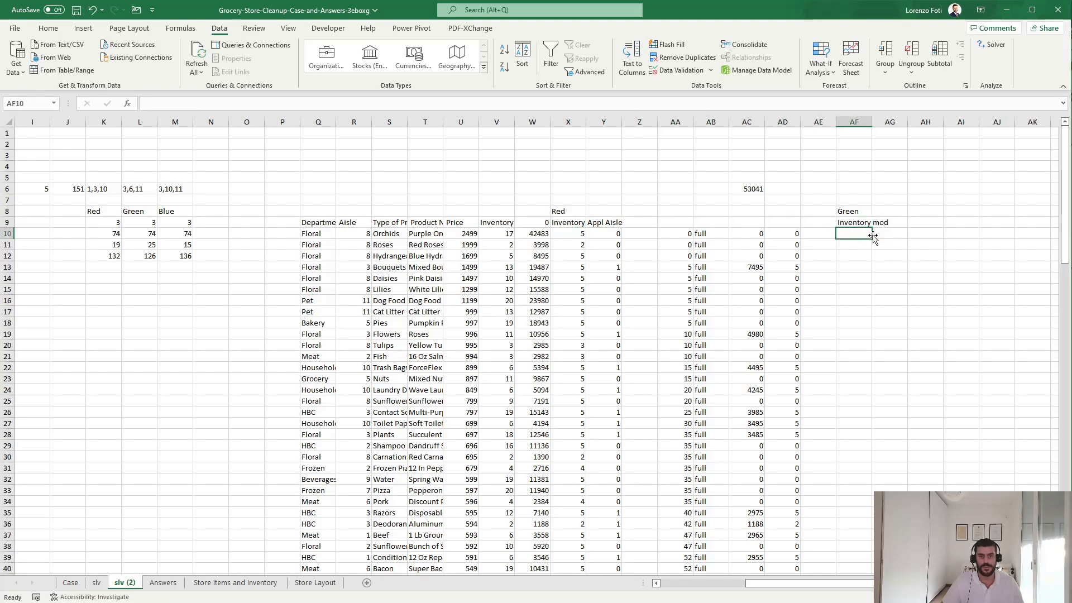
Enter =+MIN(5;$V10-AD10) in AF10 to cap Green's remaining inventory at five items.
type("+min(5;")
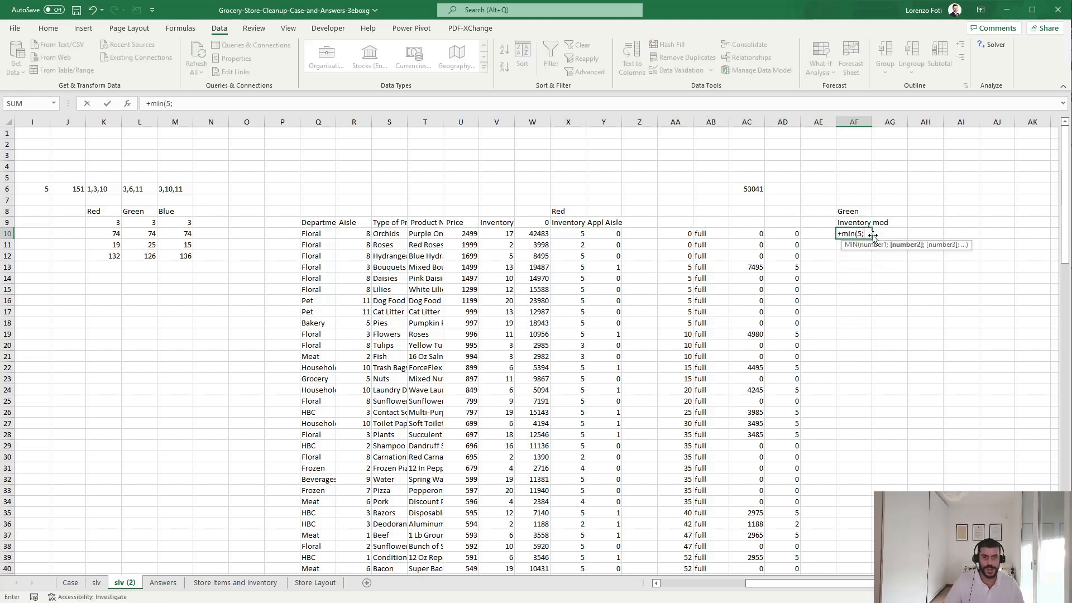
key("Left")
key("Left")
key("Left")
key("Left")
key("Left")
key("Left")
key("Left")
key("Left")
key("Left")
key("Left")
key("Left")
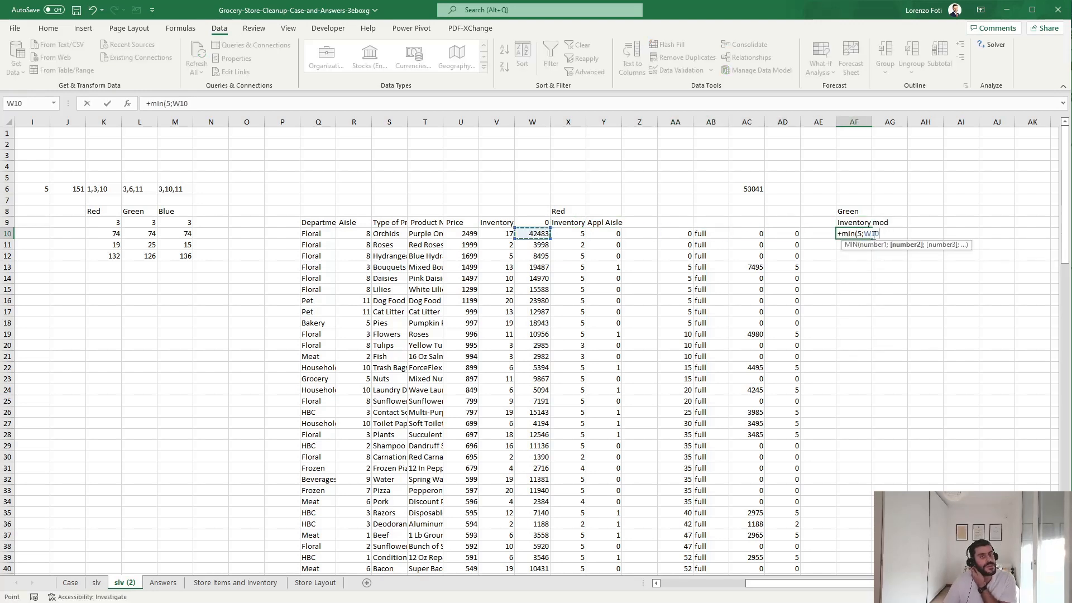
key("Right")
type("-")
key("Left")
key("Left")
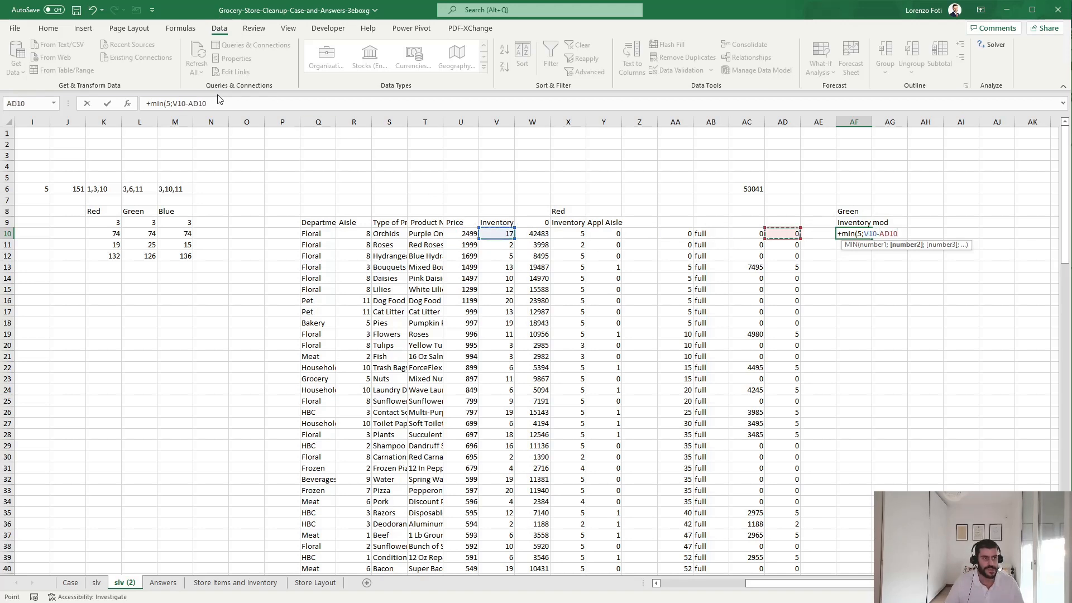
left_click(175, 105)
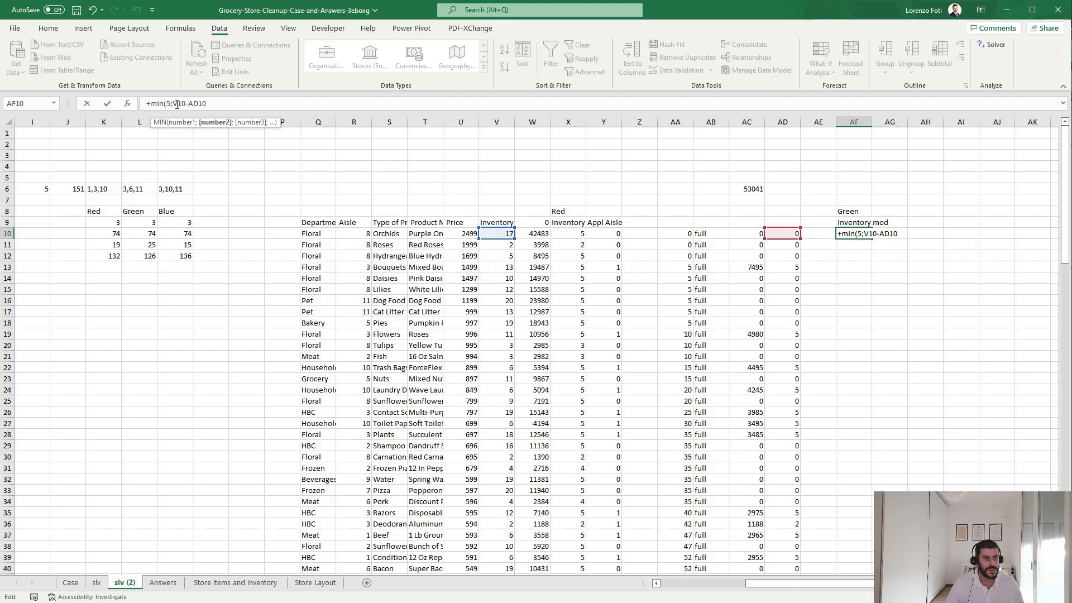
type("$")
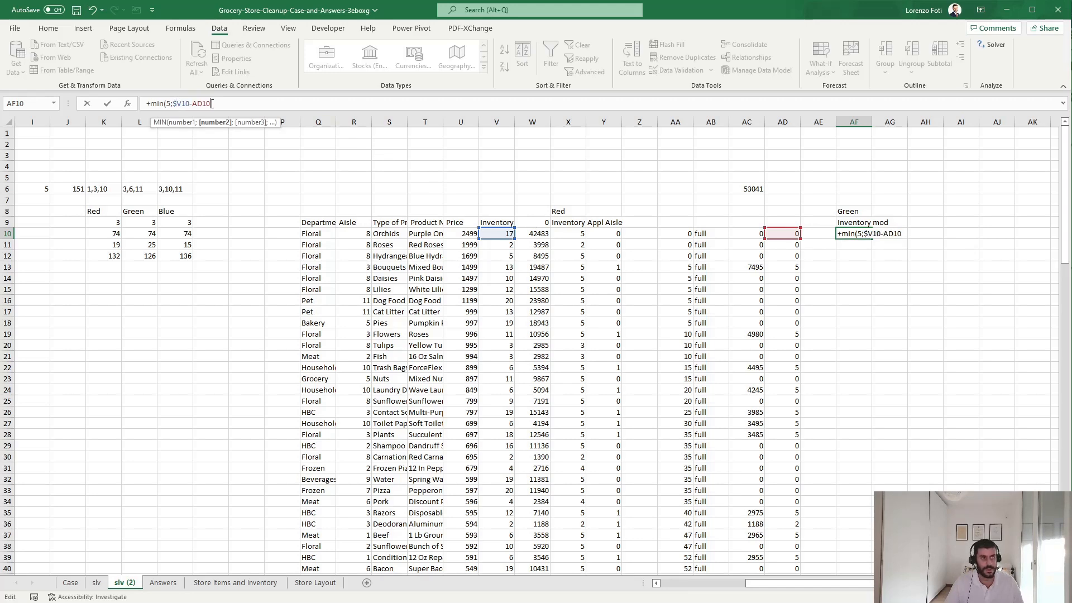
type(")")
key("Return")
key("Up")
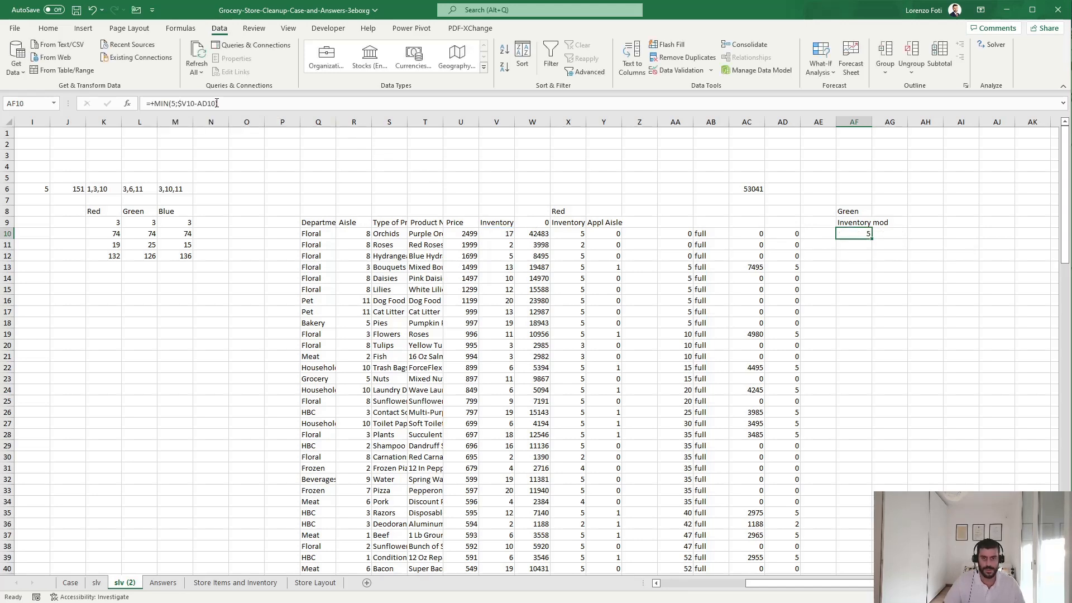
Copy the AF10 inventory formula down column AF through row 128.
key("ctrl+c")
key("Left")
key("Left")
key("ctrl+Down")
key("Right")
key("Right")
key("ctrl+shift+Up")
key("Return")
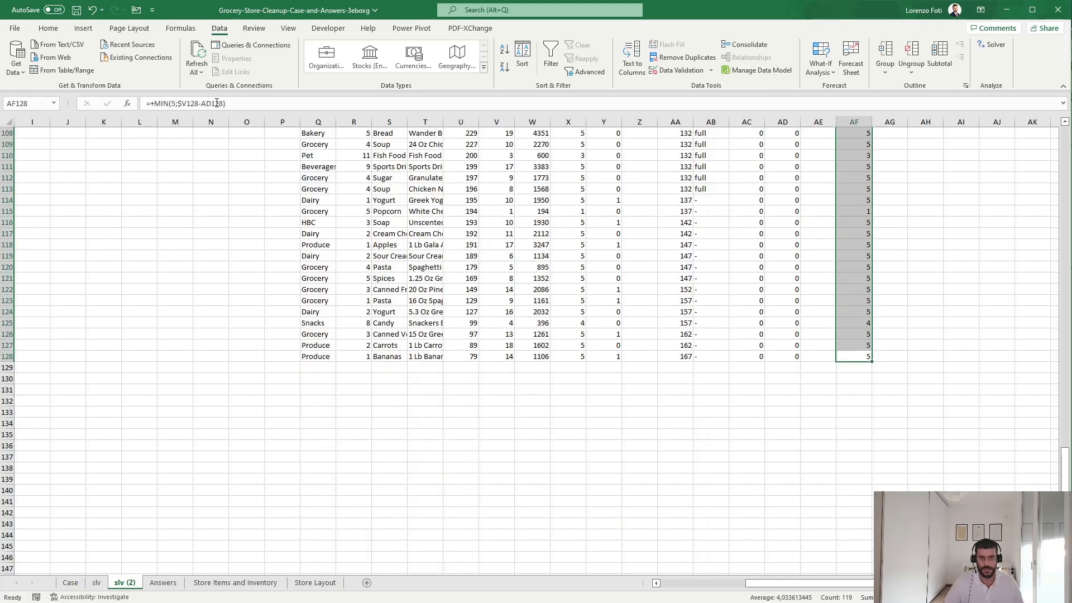
Check Green's modified inventory down the first rows of column AF against the quantities Red took.
key("ctrl+Up")
key("ctrl+Up")
key("Down")
key("ctrl+Down")
key("Down")
key("Down")
key("Down")
key("Down")
key("Down")
key("Down")
key("Down")
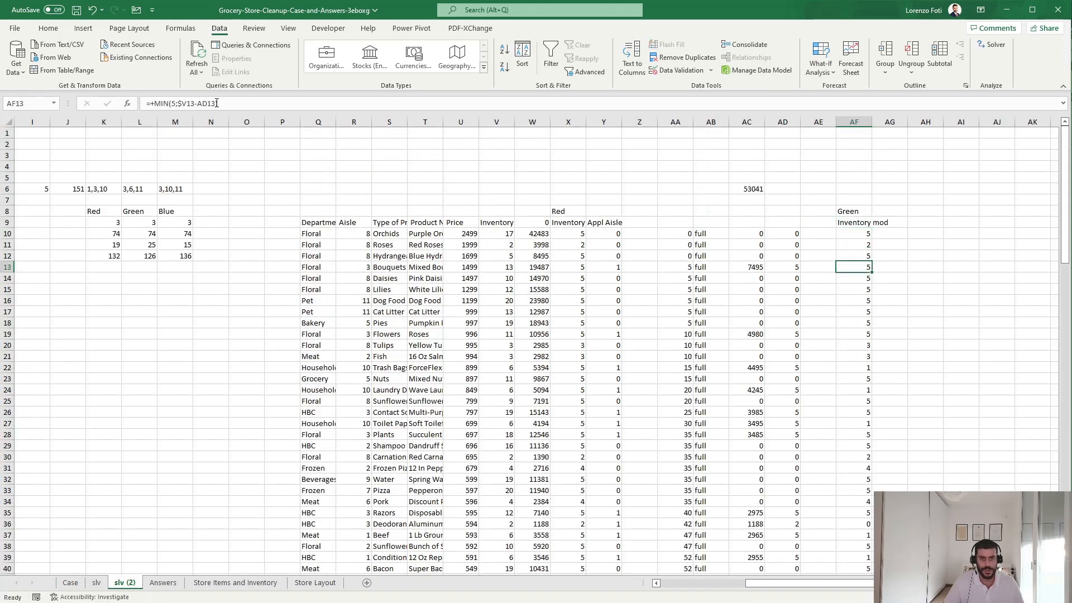
key("Down")
key("Down")
key("Down")
key("Down")
key("Down")
key("Down")
key("Down")
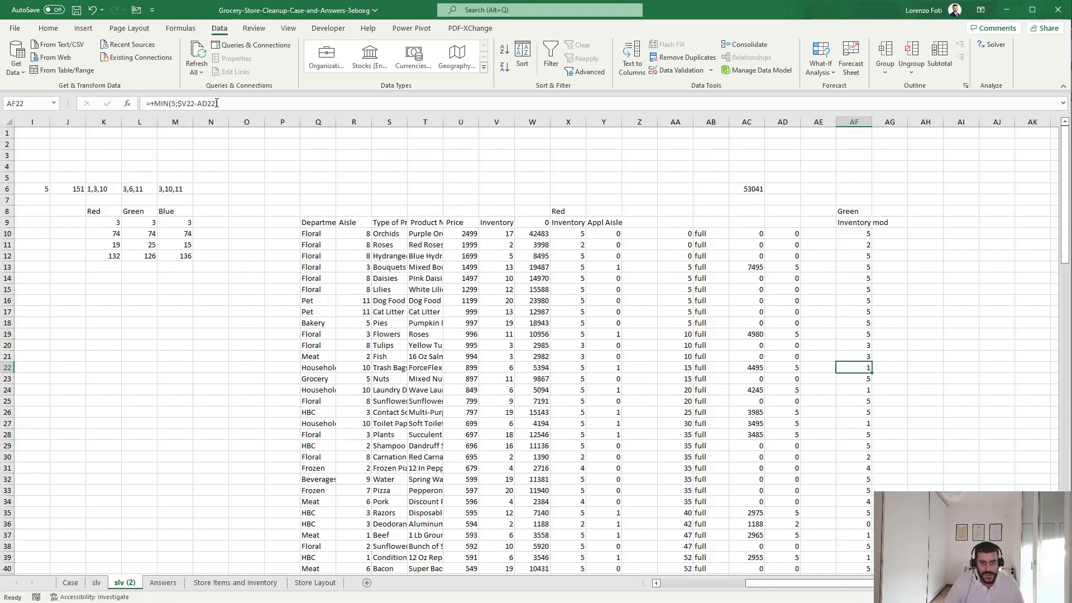
Copy Red's whole Appl Aisle column, header included, from Y9 to AG9 in the Green section.
key("Up")
key("Up")
key("Up")
key("Up")
key("Up")
key("Up")
key("Up")
key("Up")
key("Up")
key("Up")
key("Up")
key("Up")
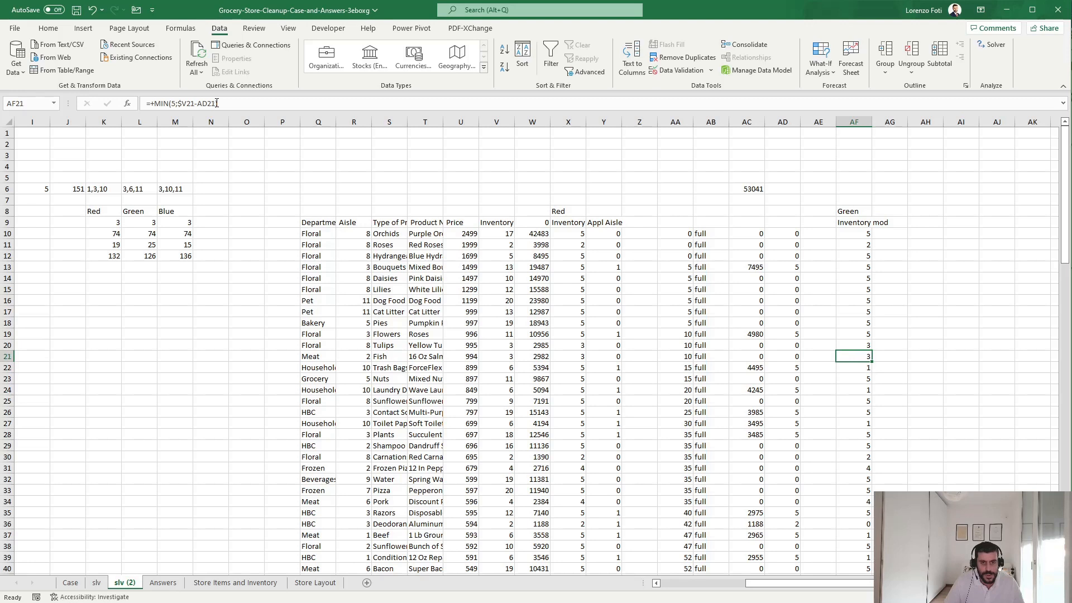
key("Left")
key("Left")
key("Left")
key("Left")
key("Left")
key("Left")
key("Left")
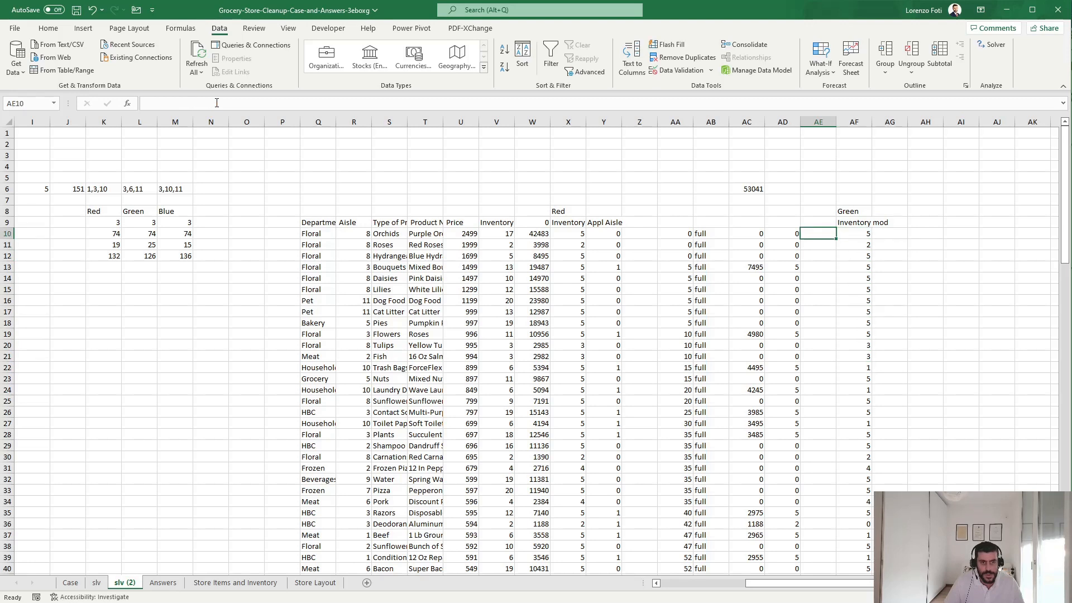
key("Up")
key("ctrl+shift+Down")
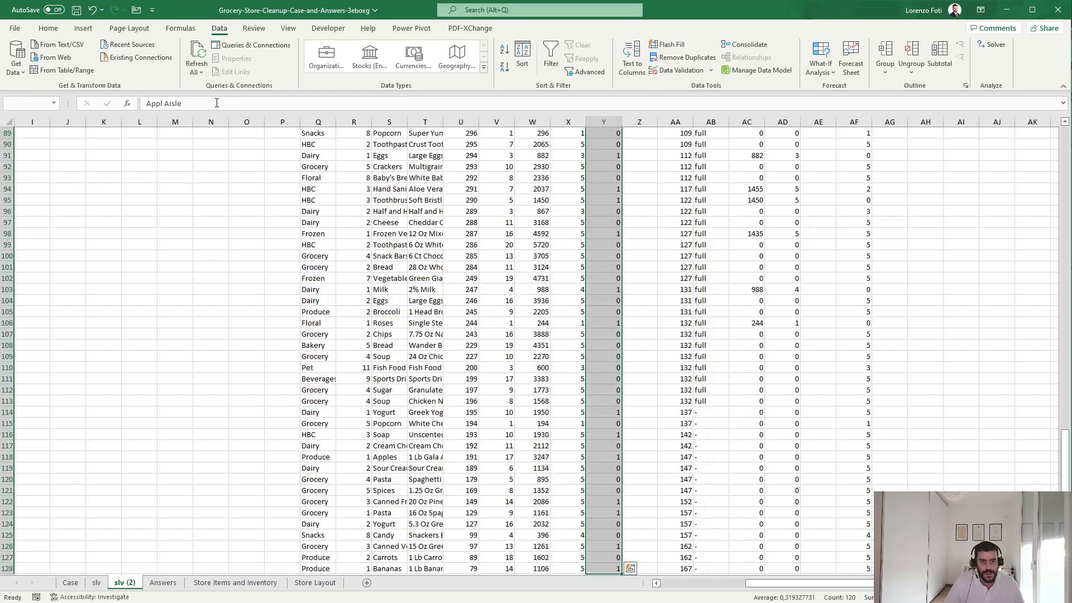
key("ctrl+c")
key("Right")
key("Right")
key("Up")
key("Right")
key("Right")
key("Right")
key("Right")
key("Right")
key("Right")
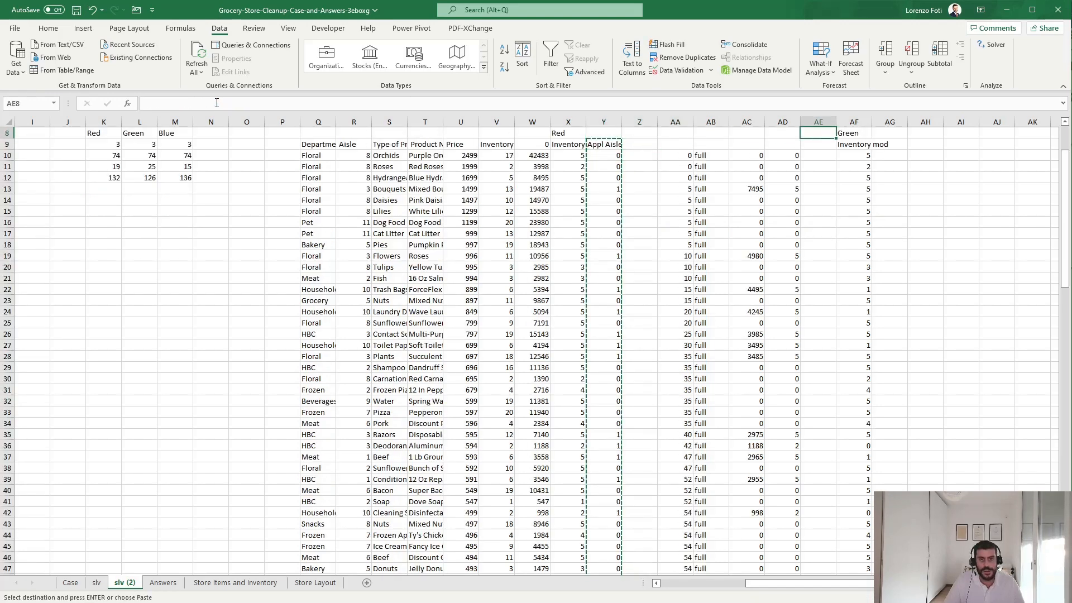
key("Down")
key("Return")
Edit AG10's aisle test to compare $R10 with Green's aisle list G13#, keeping the 1 and 0 results.
key("Down")
key("F2")
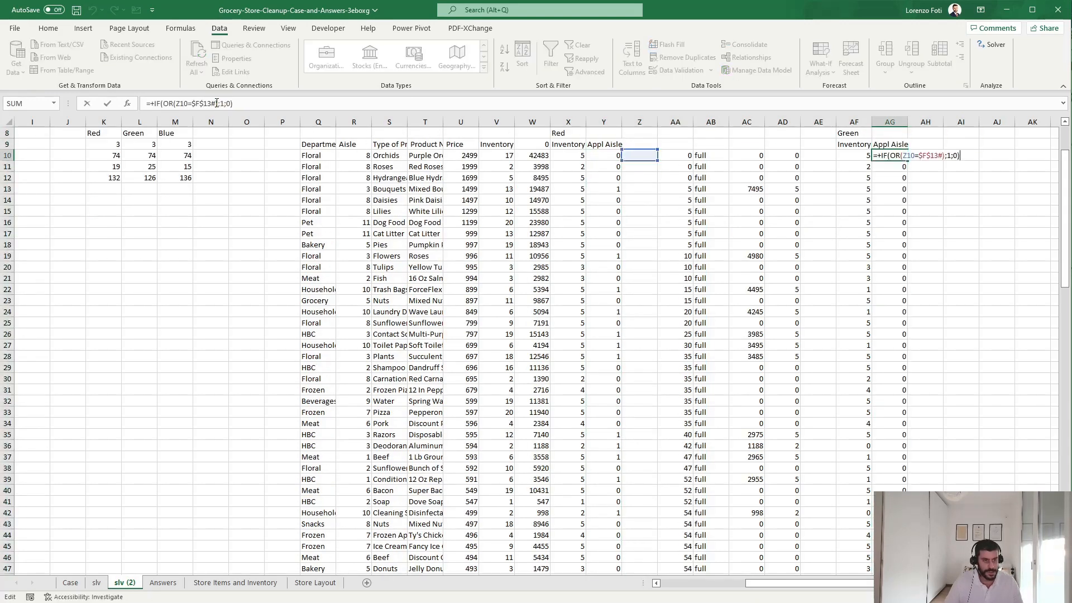
scroll(162, 320, "up", 3)
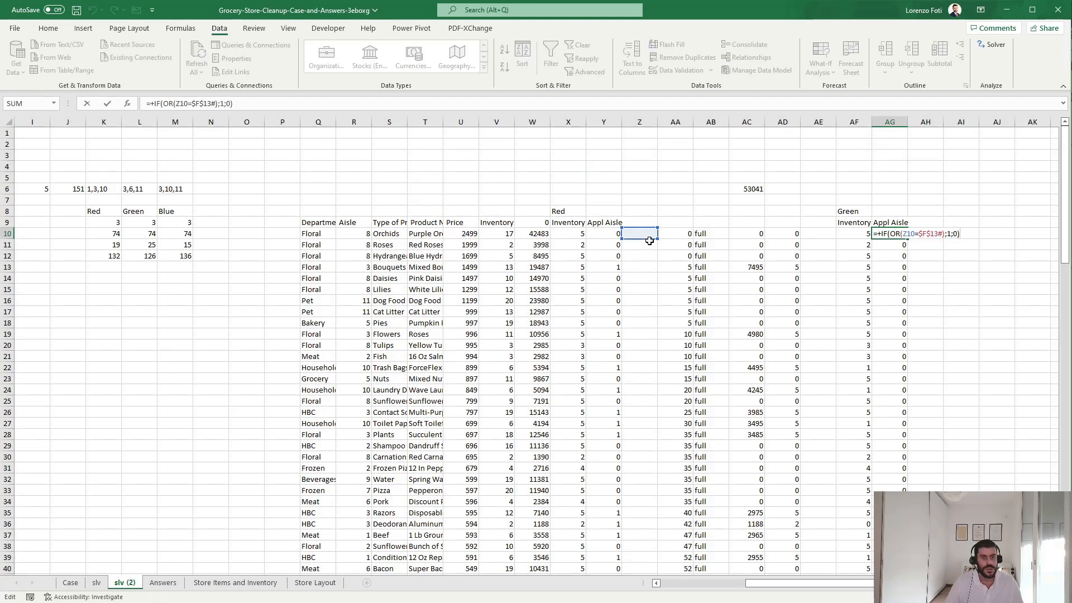
left_click_drag(773, 584, 678, 580)
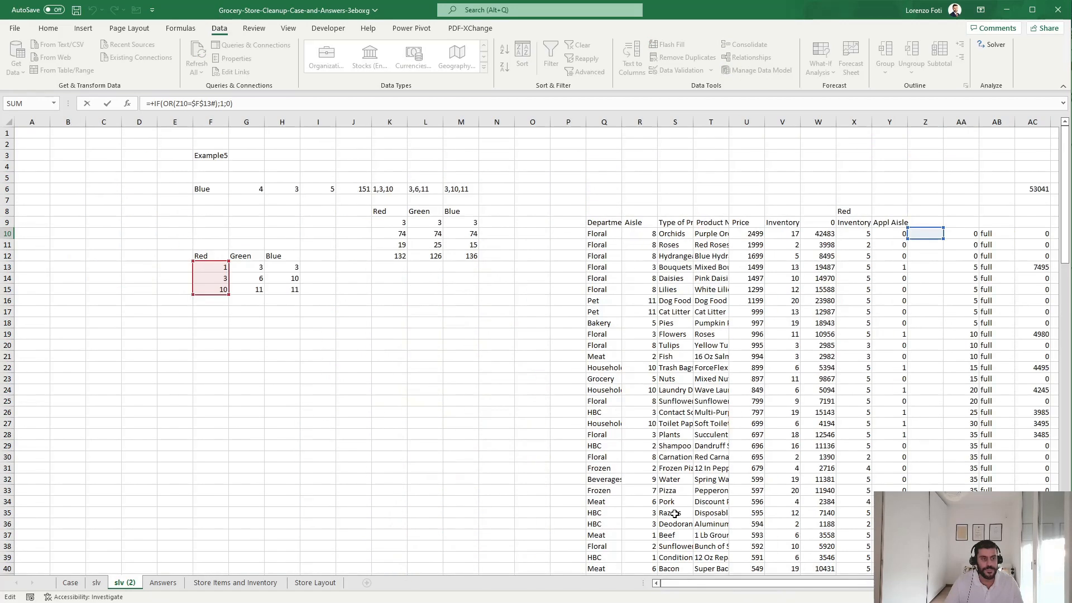
left_click_drag(934, 243, 648, 242)
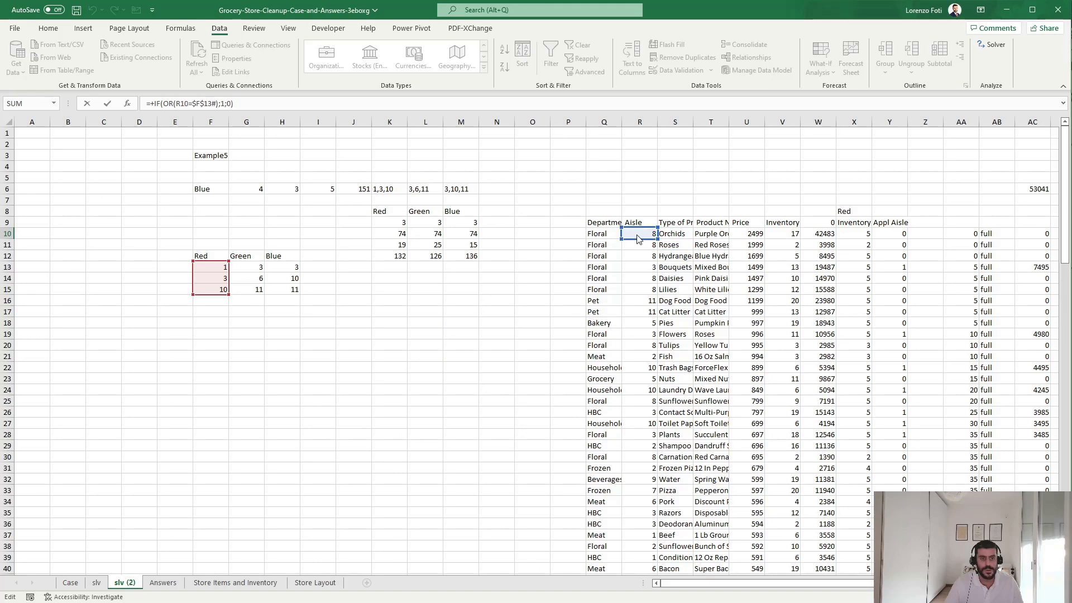
left_click(177, 104)
type("$")
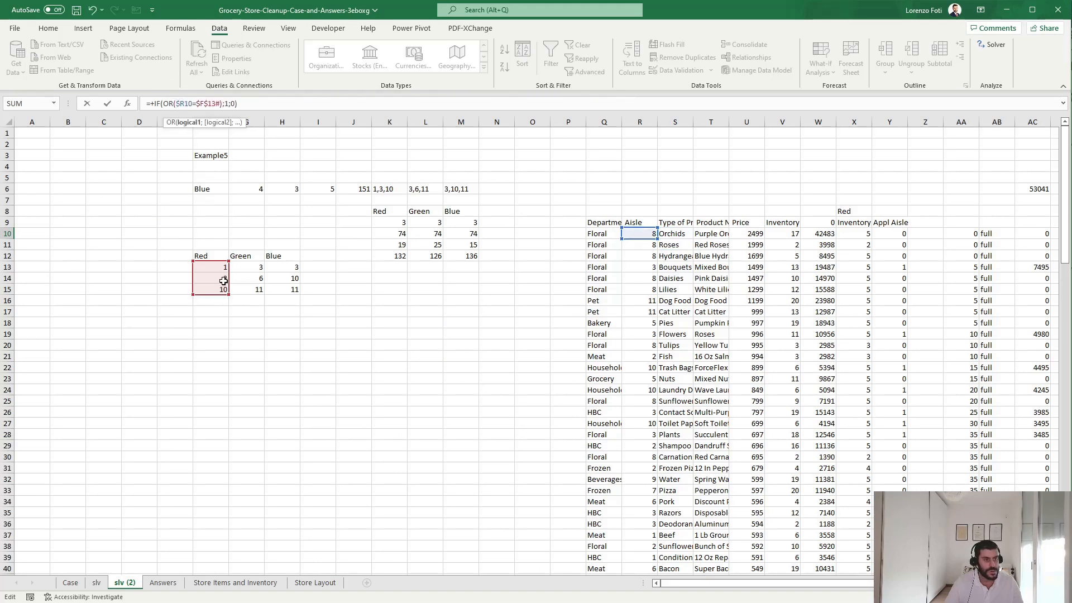
left_click_drag(229, 281, 249, 277)
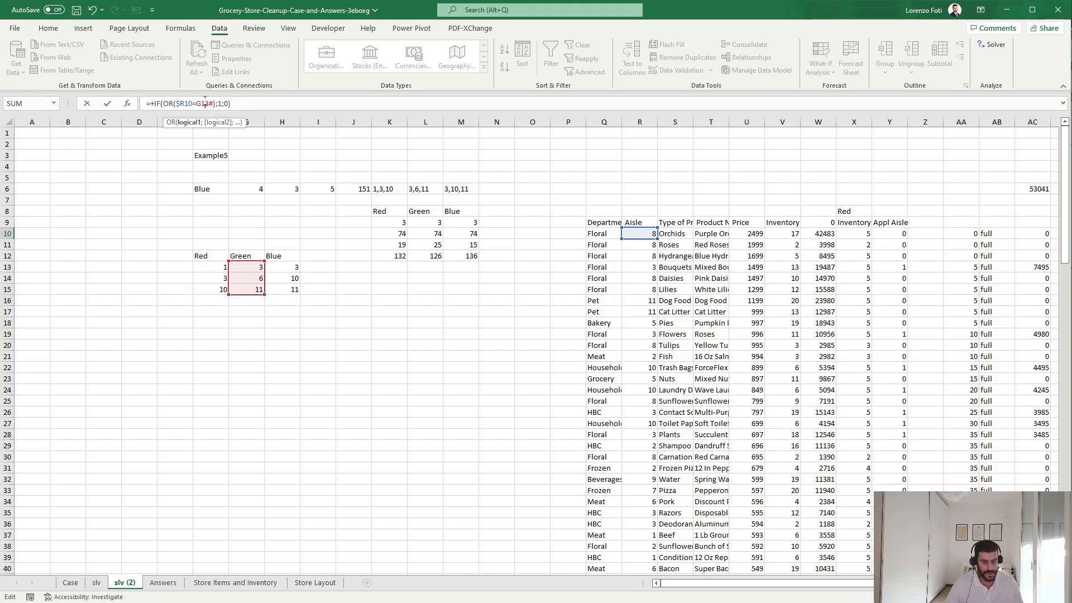
key("Escape")
Lock Green's aisle list as $G$13# in AG10's test and copy the formula down column AG through row 128.
key("Up")
key("ctrl+c")
key("Down")
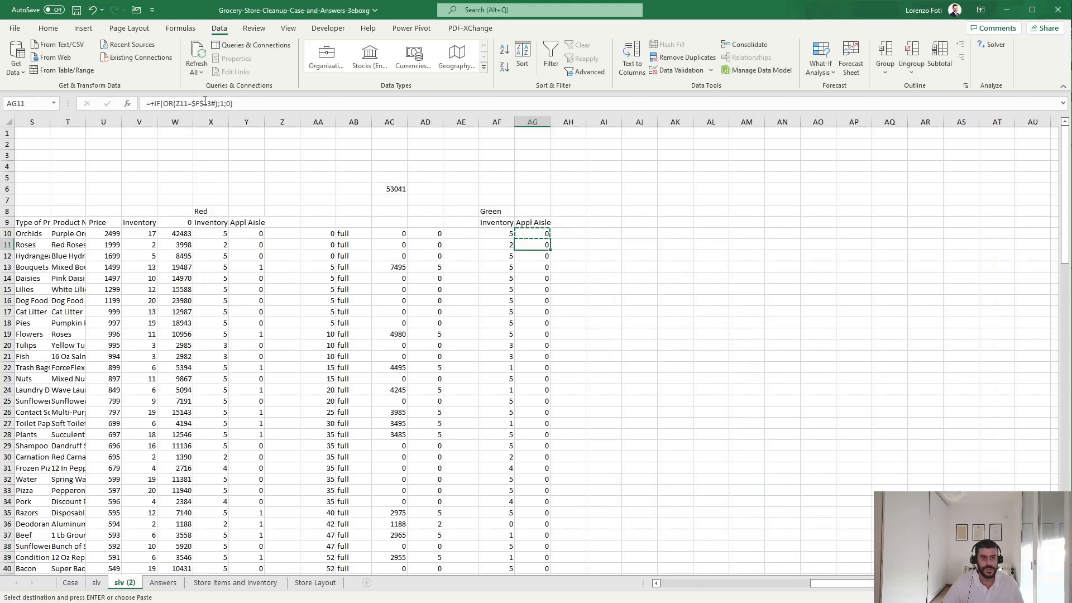
key("ctrl+shift+Down")
key("ctrl+v")
key("Escape")
key("Up")
Review Red's cumulative quantity formula in AA10 and the full/partial test in AB10 for references that must survive copying.
key("Left")
key("Left")
key("Left")
key("Left")
key("Left")
key("Left")
key("Left")
key("Left")
key("Left")
key("Left")
key("Left")
key("Left")
key("Left")
key("Left")
key("Left")
key("Left")
key("Left")
key("Left")
key("Left")
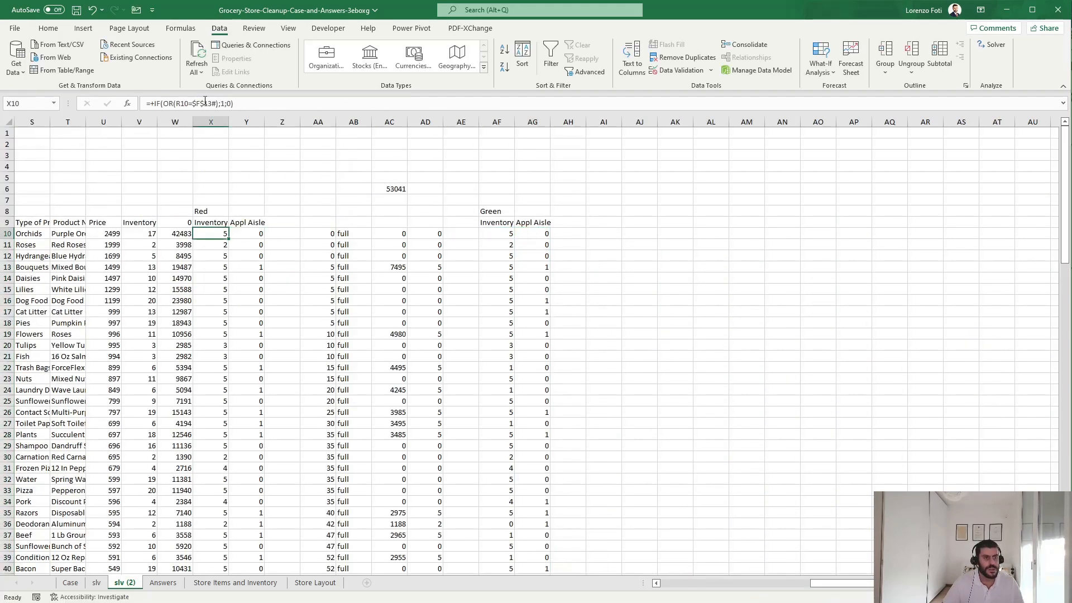
key("Right")
key("Right")
key("Right")
key("Right")
key("Right")
key("Right")
key("Right")
key("Right")
key("Right")
key("Right")
key("Right")
key("Right")
key("Right")
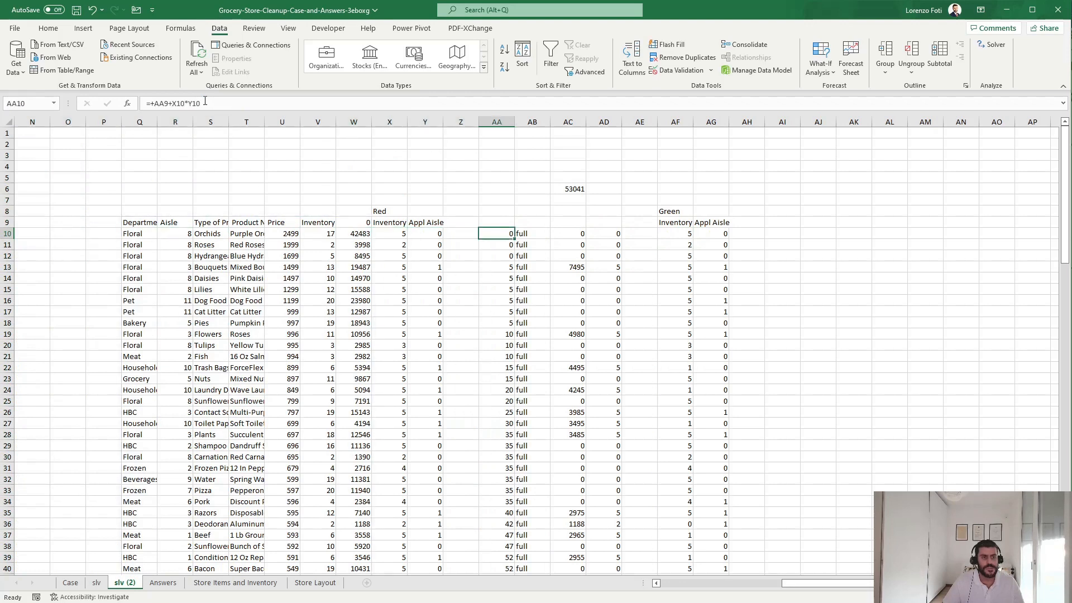
key("F2")
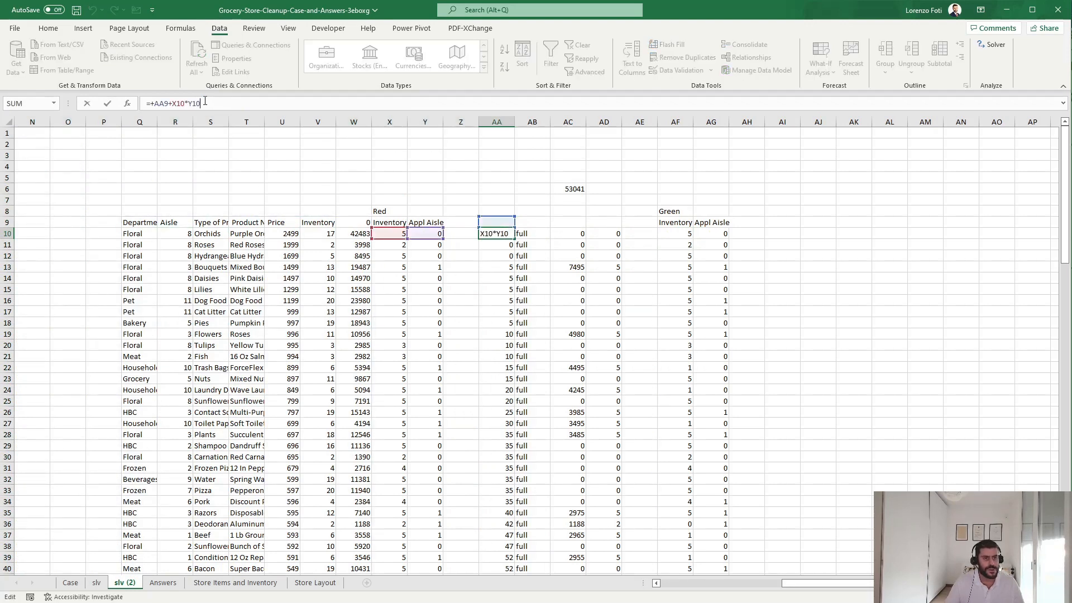
key("Escape")
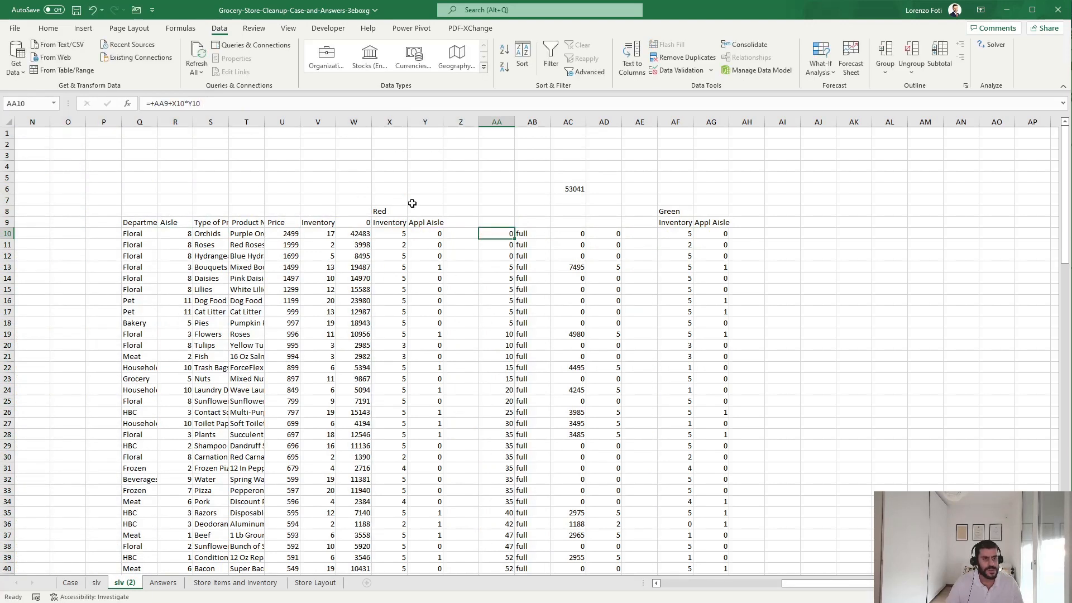
left_click(533, 233)
left_click(255, 106)
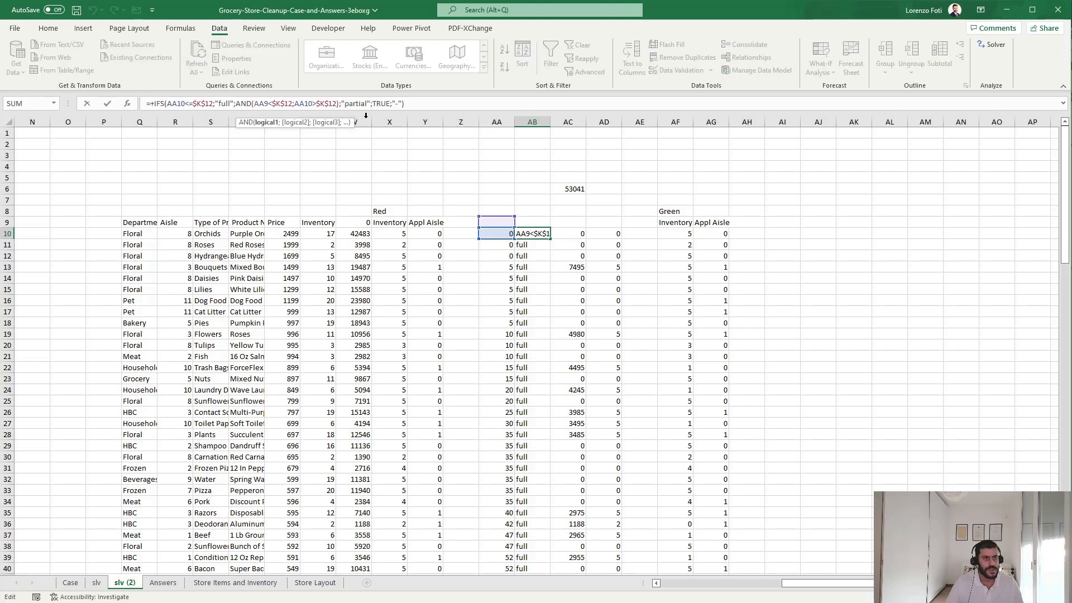
key("Escape")
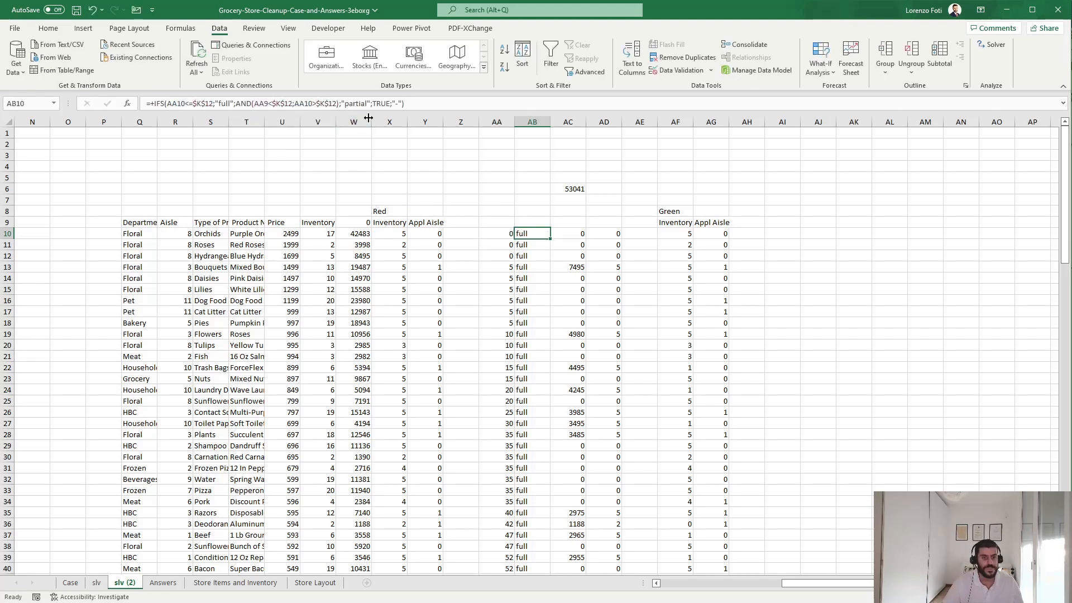
Lock the price column in AC10's value formula by changing both U10 references to $U10.
key("Right")
key("F2")
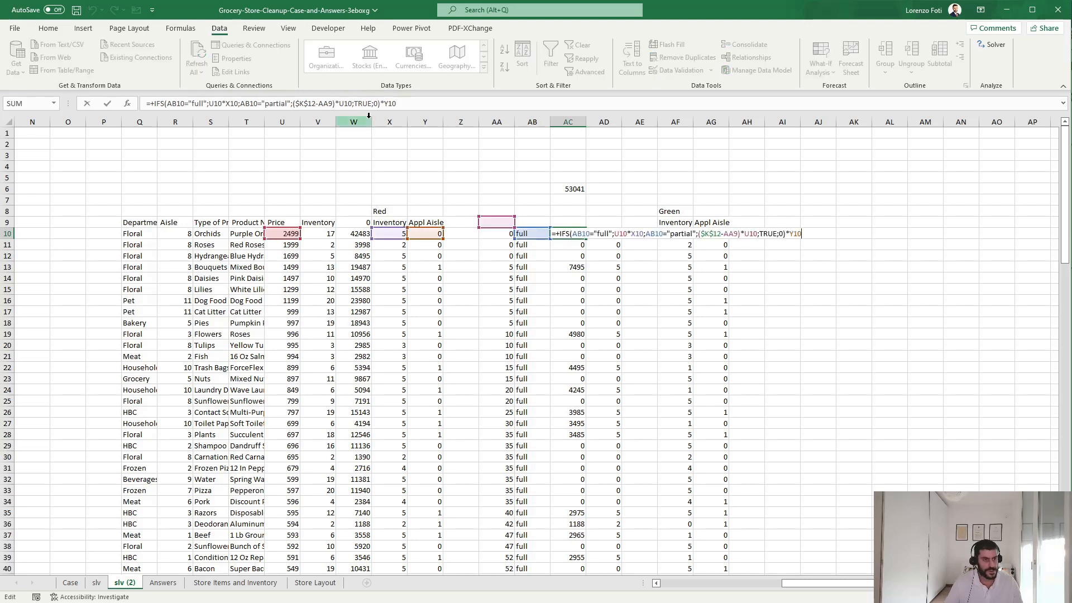
left_click(210, 103)
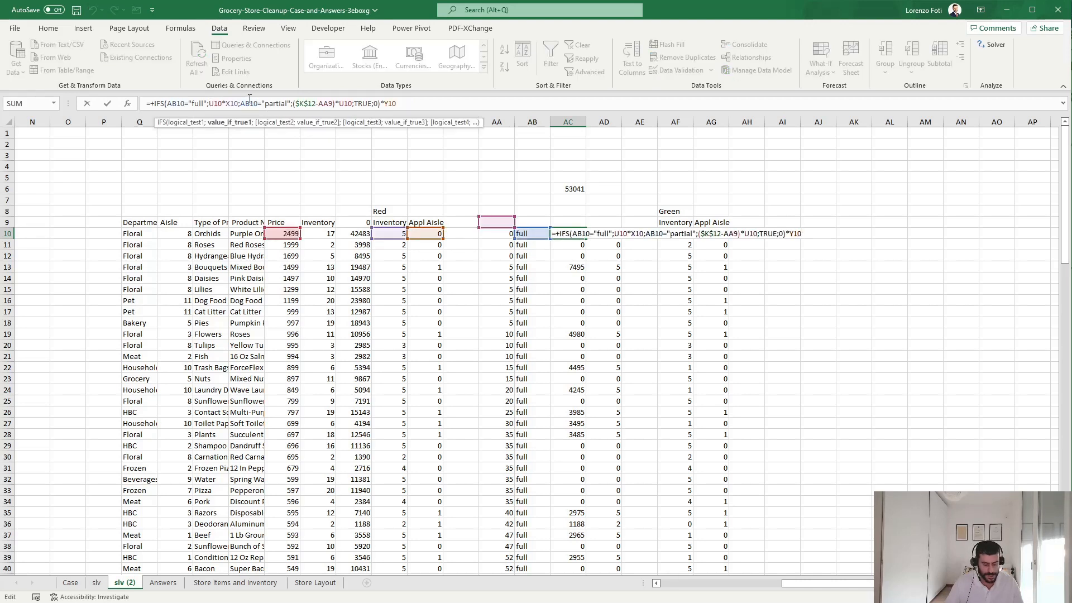
type("$")
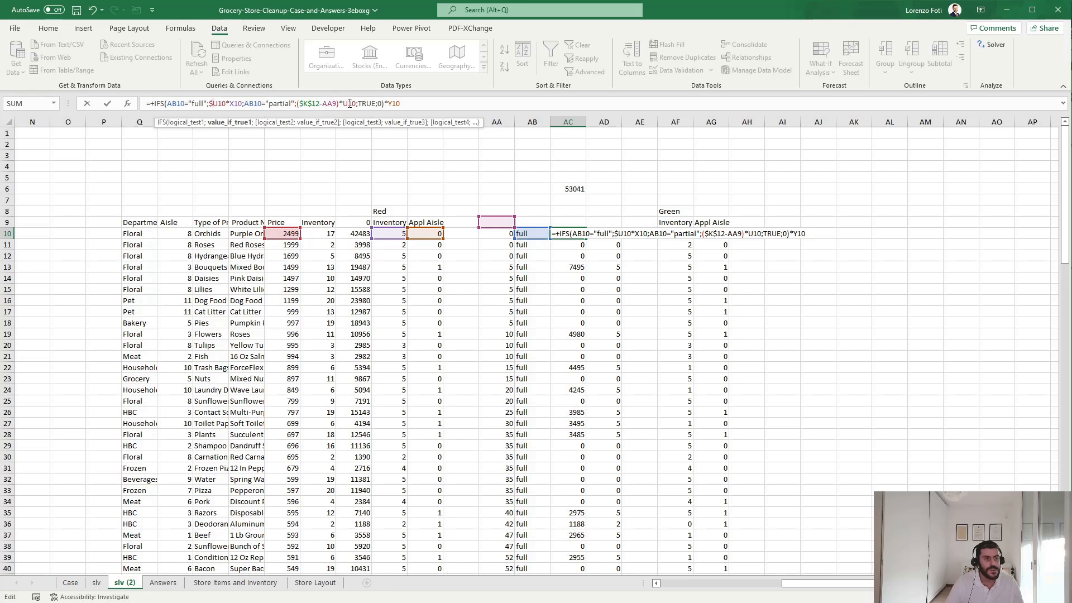
key("Return")
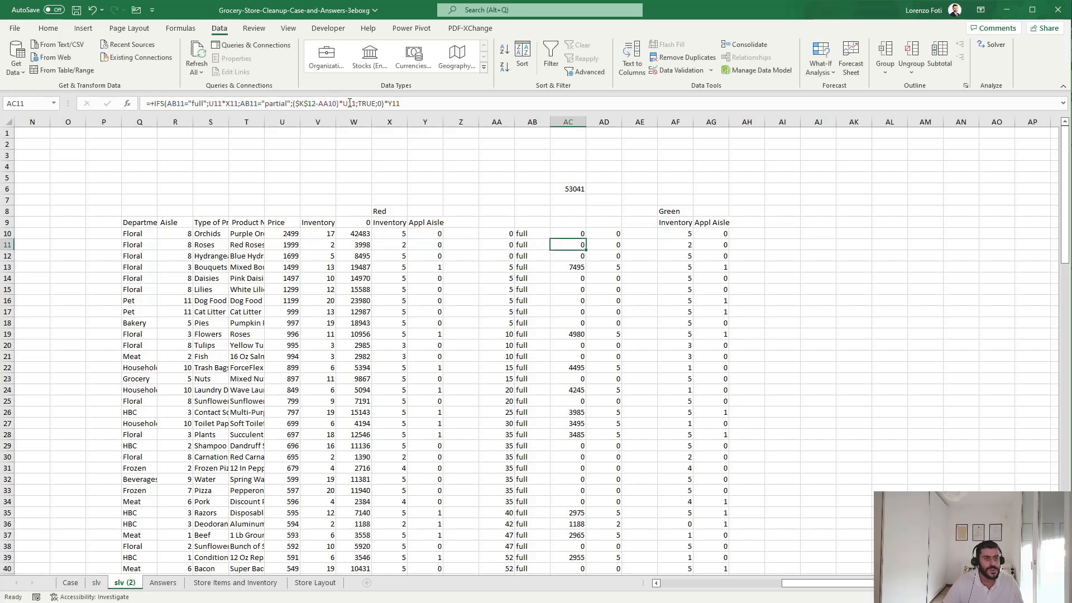
key("Up")
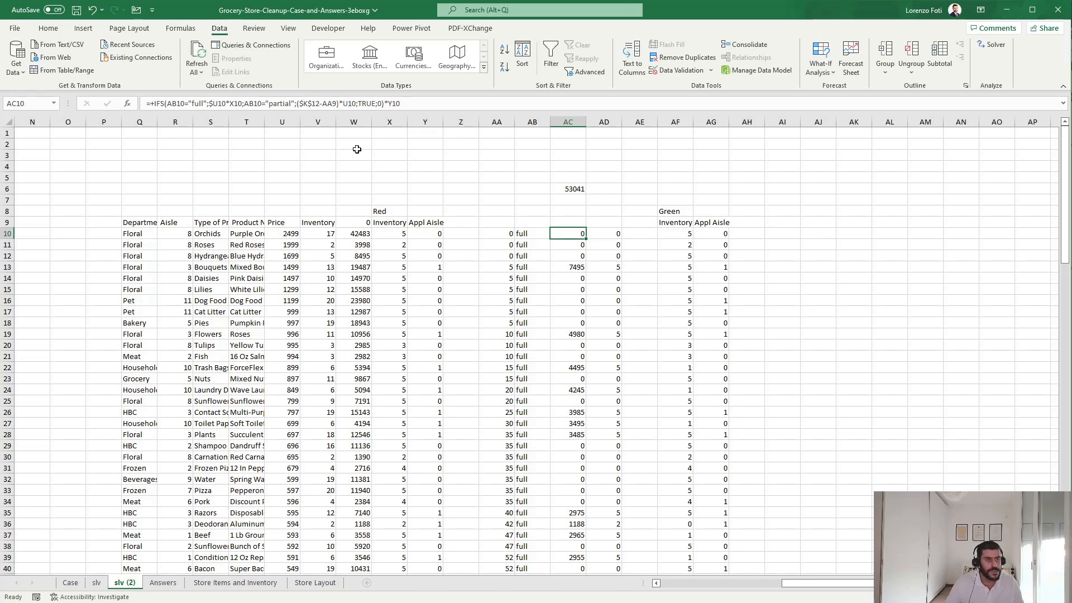
left_click(353, 103)
type("$")
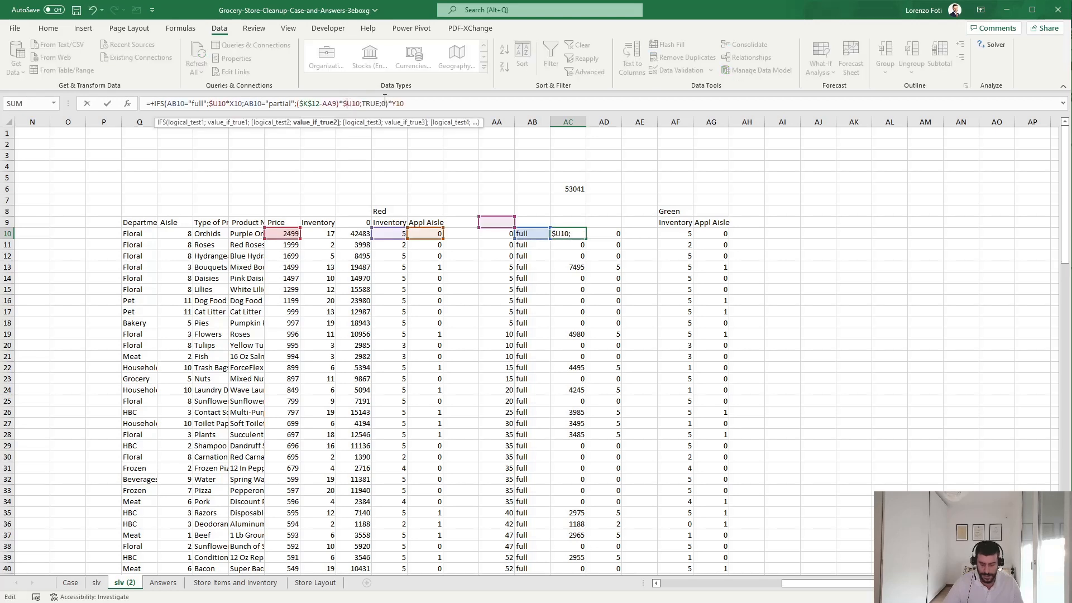
key("Return")
Copy the AC10 value formula down column AC through row 128.
key("Up")
key("ctrl+v")
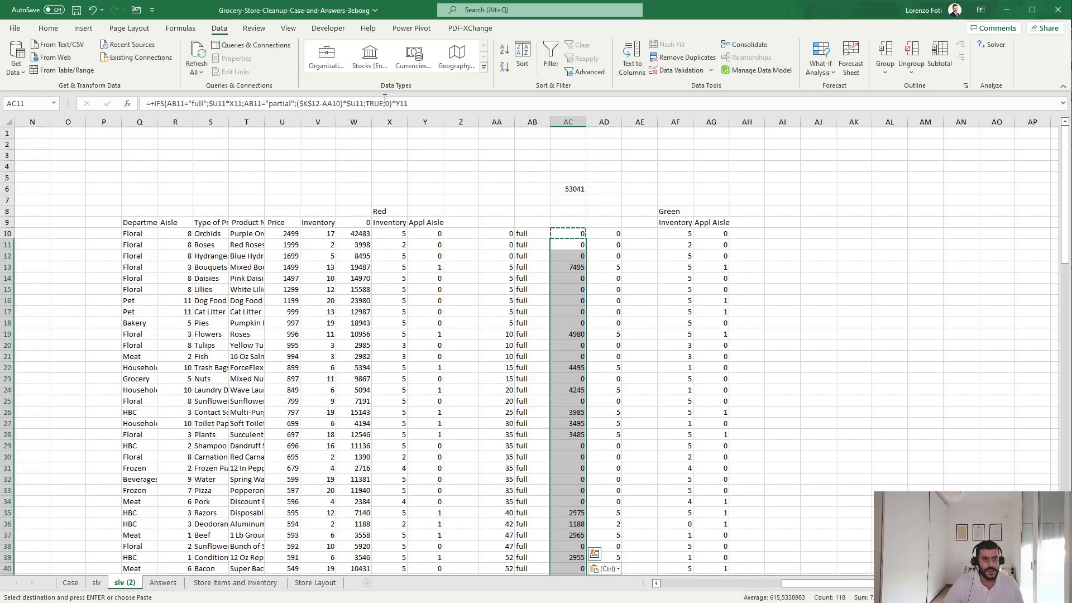
key("Escape")
key("Up")
Check AD10's quantity formula and copy Red's calculation block AA10:AD128 to the Green section starting at AI10.
key("Right")
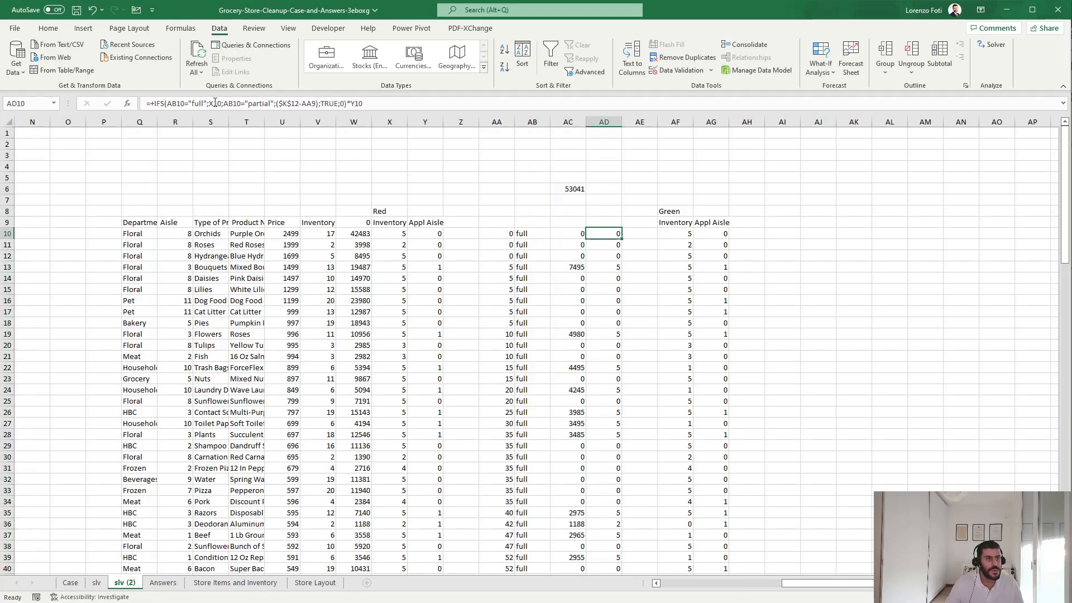
left_click(215, 103)
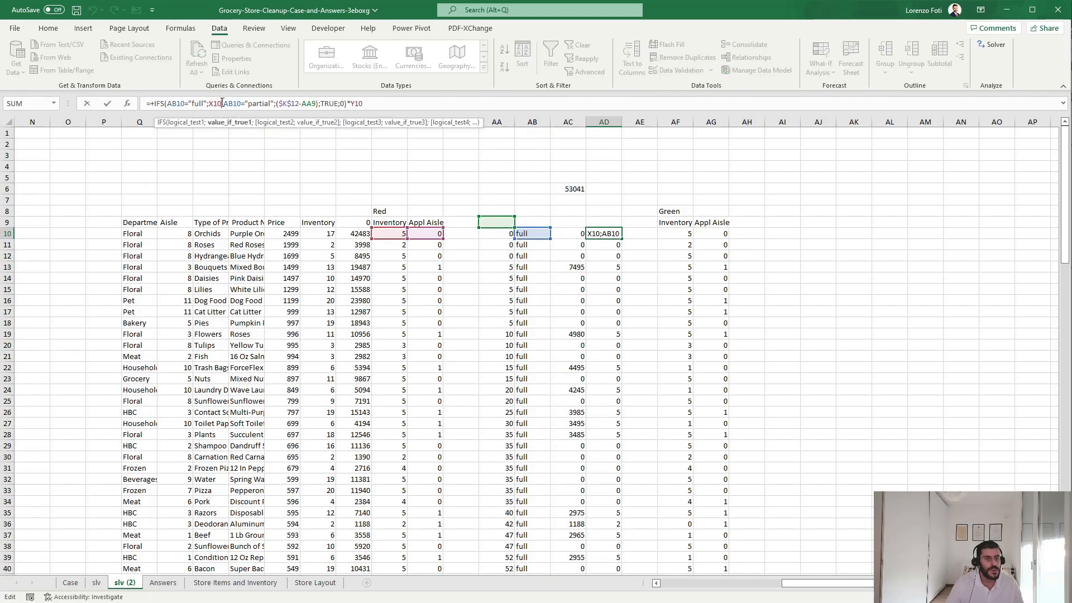
key("Escape")
key("Left")
key("Left")
key("Left")
key("shift+Right")
key("shift+Right")
key("shift+Right")
key("ctrl+shift+Down")
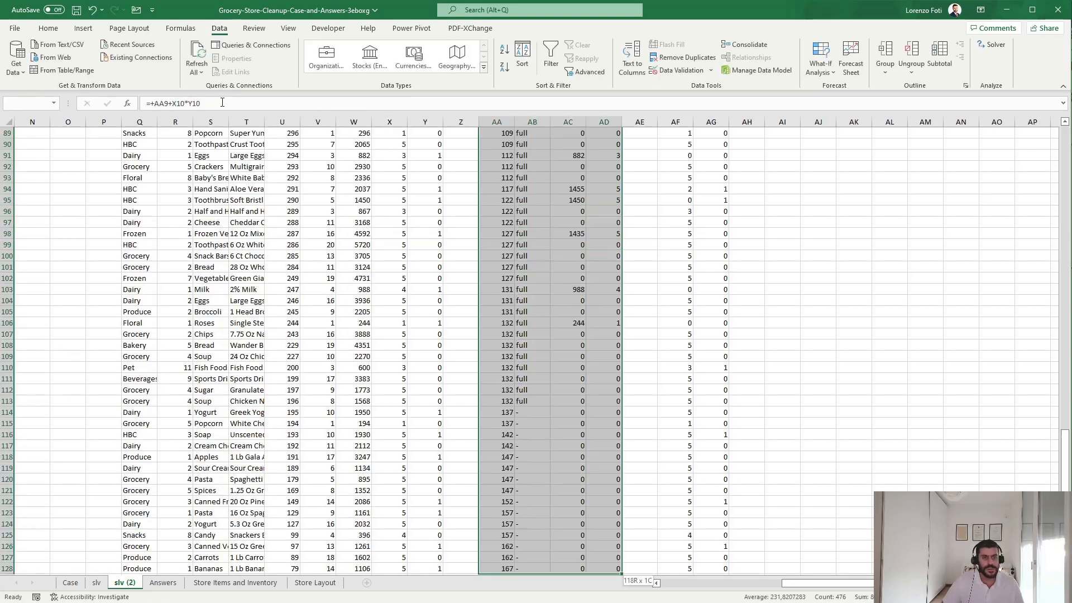
key("ctrl+c")
key("Right")
key("Right")
key("Right")
key("Right")
key("Right")
key("Right")
key("Right")
key("Right")
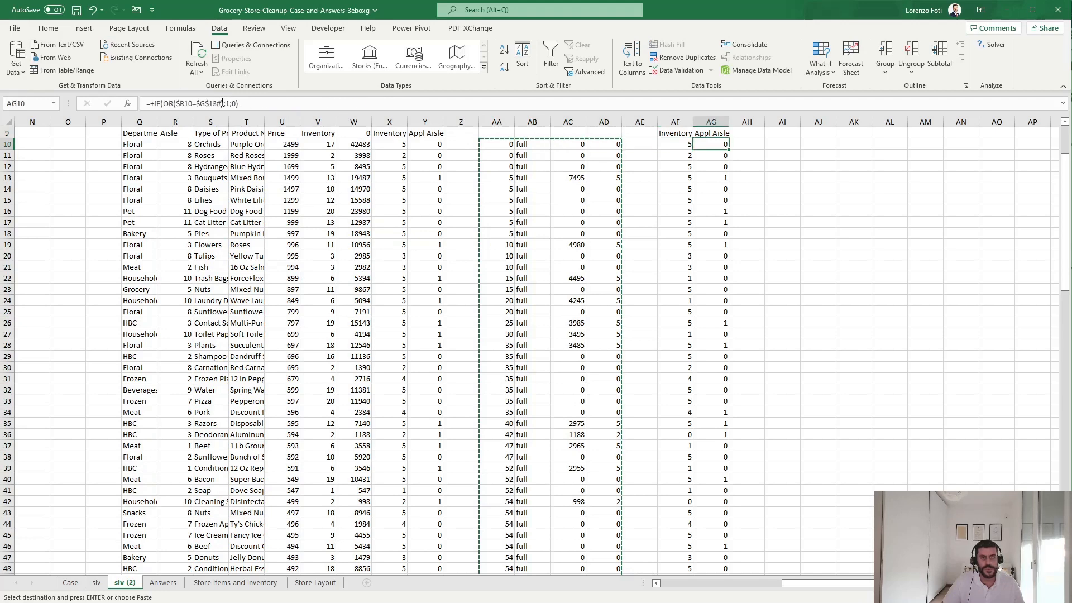
key("ctrl+v")
key("Escape")
Examine Green's cumulative quantities and full/partial statuses in columns AI to AL down to row 128 against the limits in K12:M12.
key("Right")
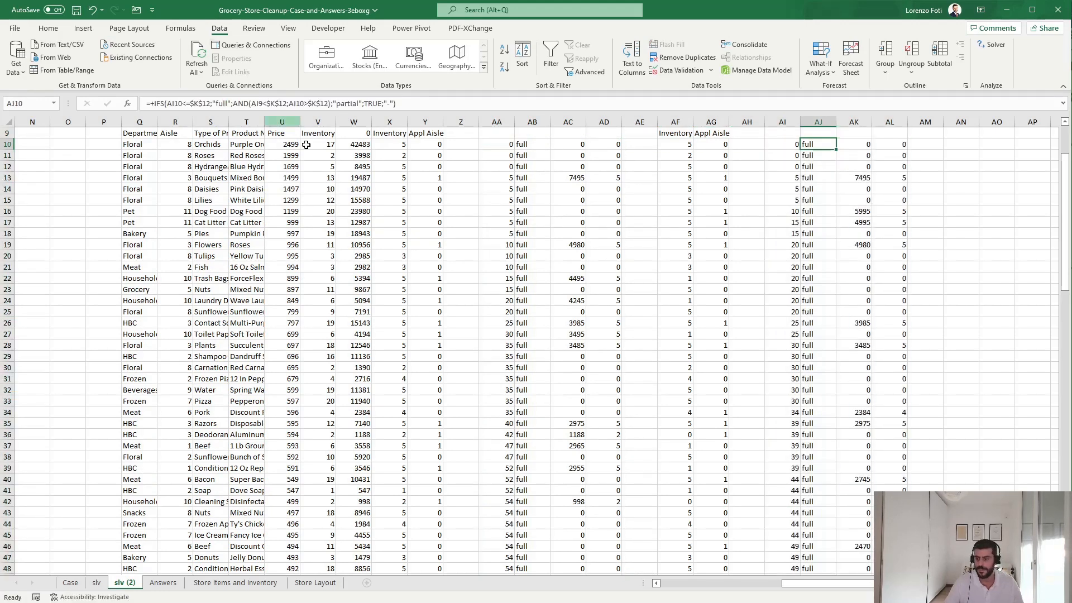
scroll(548, 298, "up", 2)
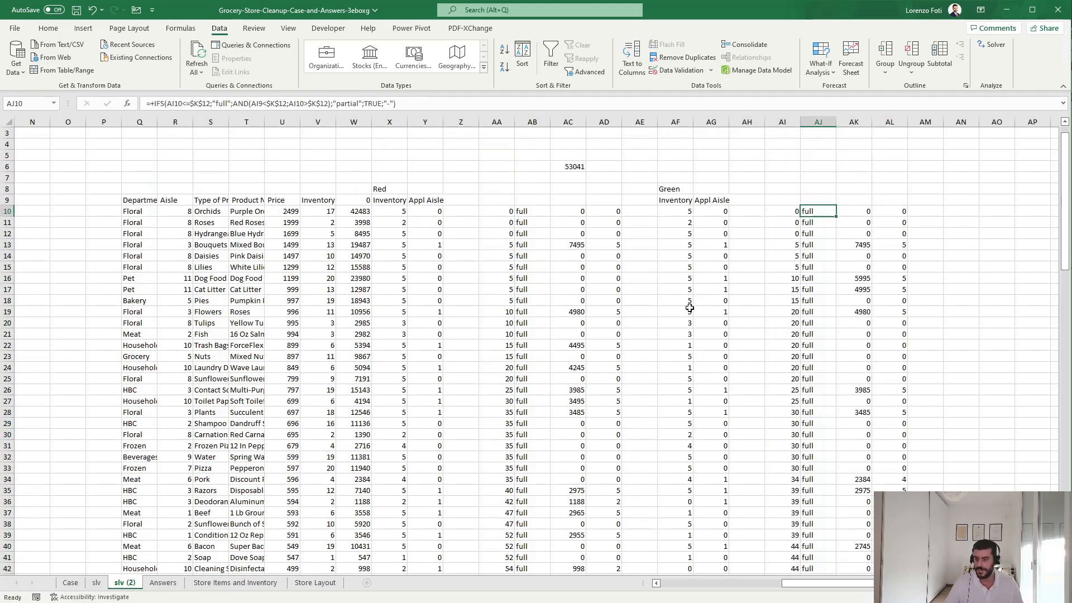
scroll(801, 276, "down", 14)
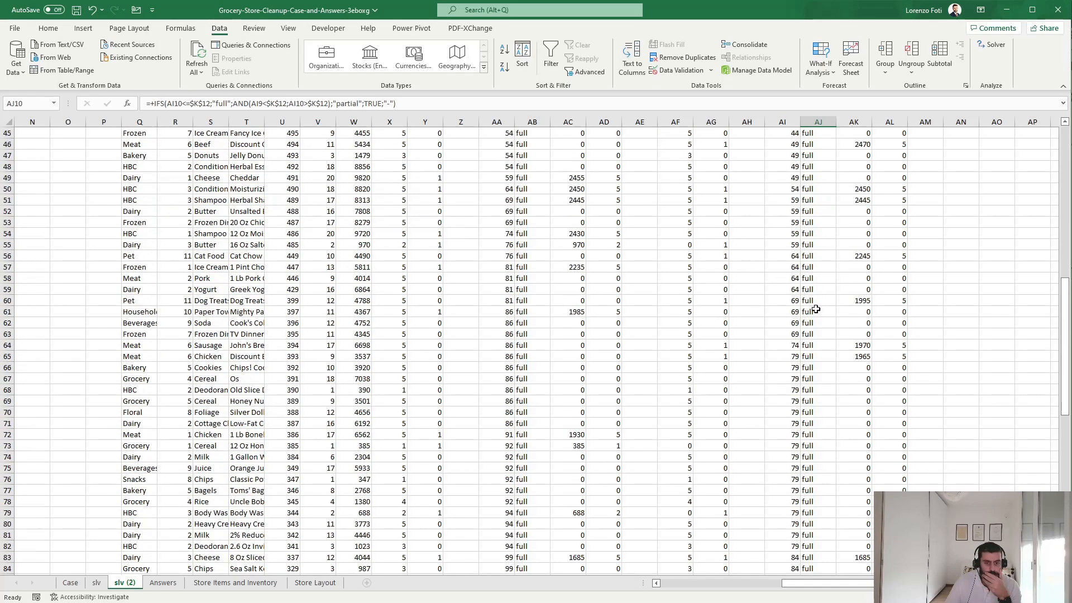
scroll(816, 309, "down", 18)
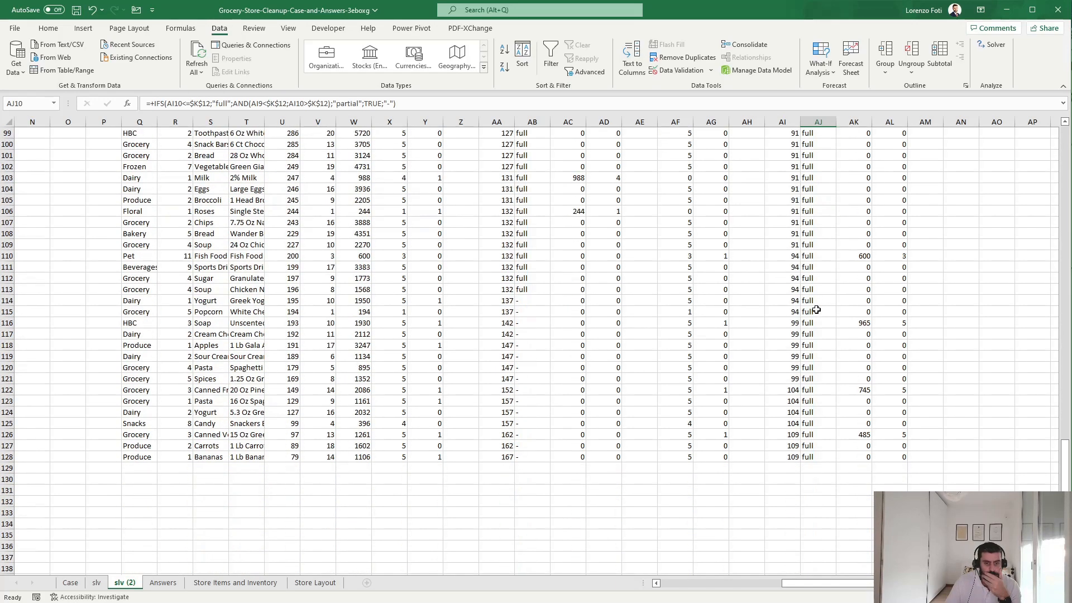
scroll(816, 310, "up", 20)
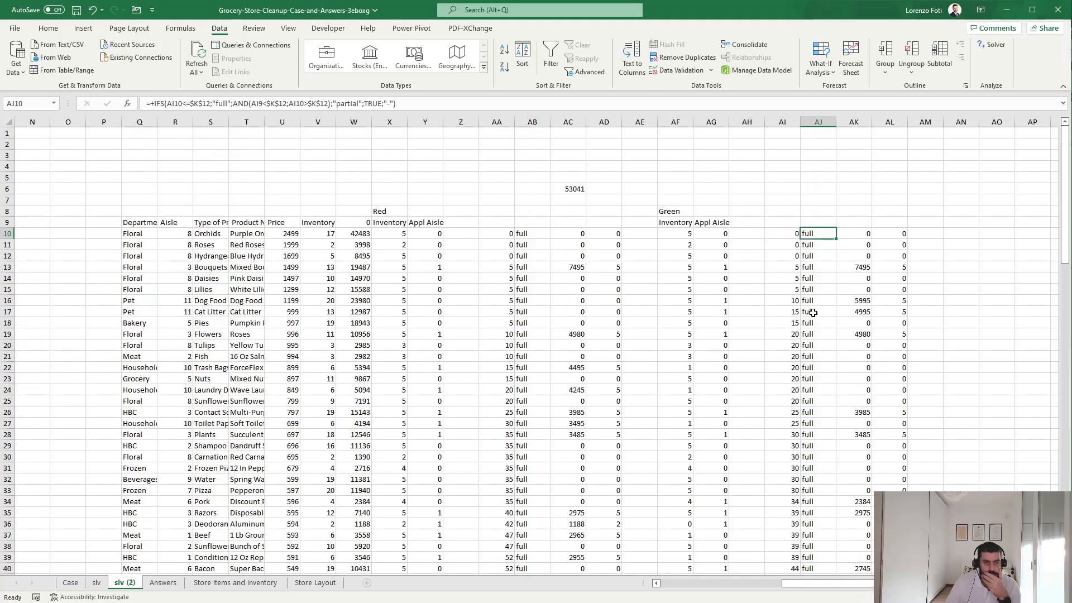
left_click_drag(462, 247, 3, 253)
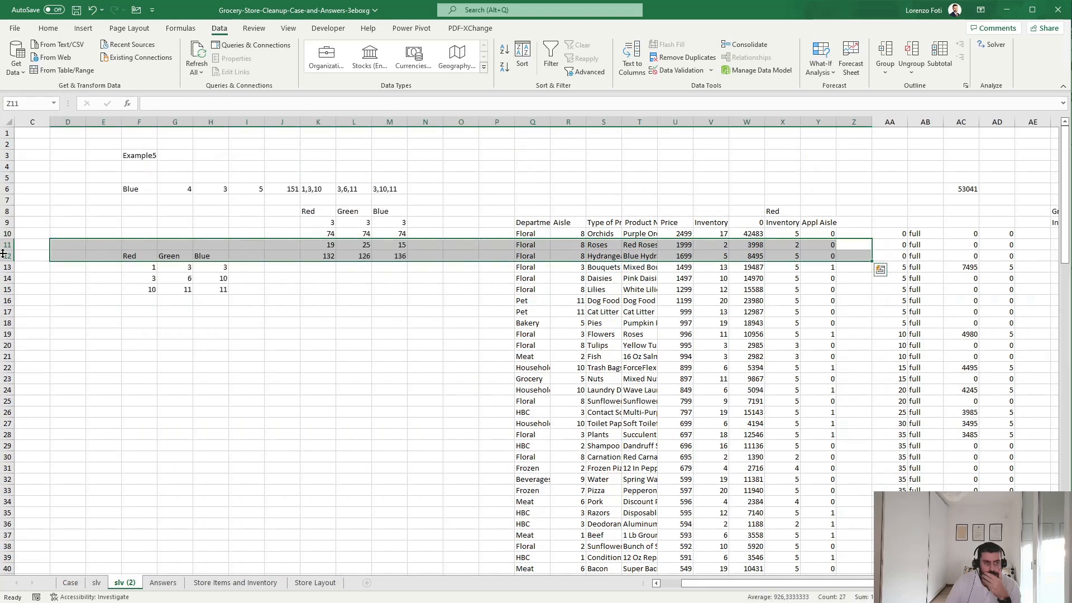
left_click(308, 294)
left_click_drag(950, 333, 1070, 312)
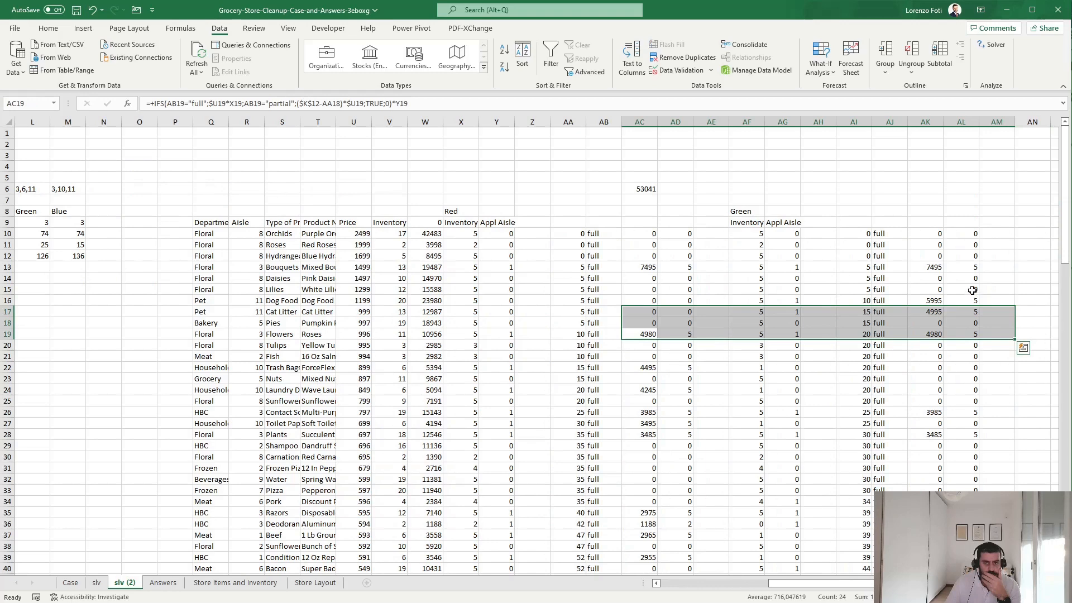
left_click_drag(973, 290, 1069, 291)
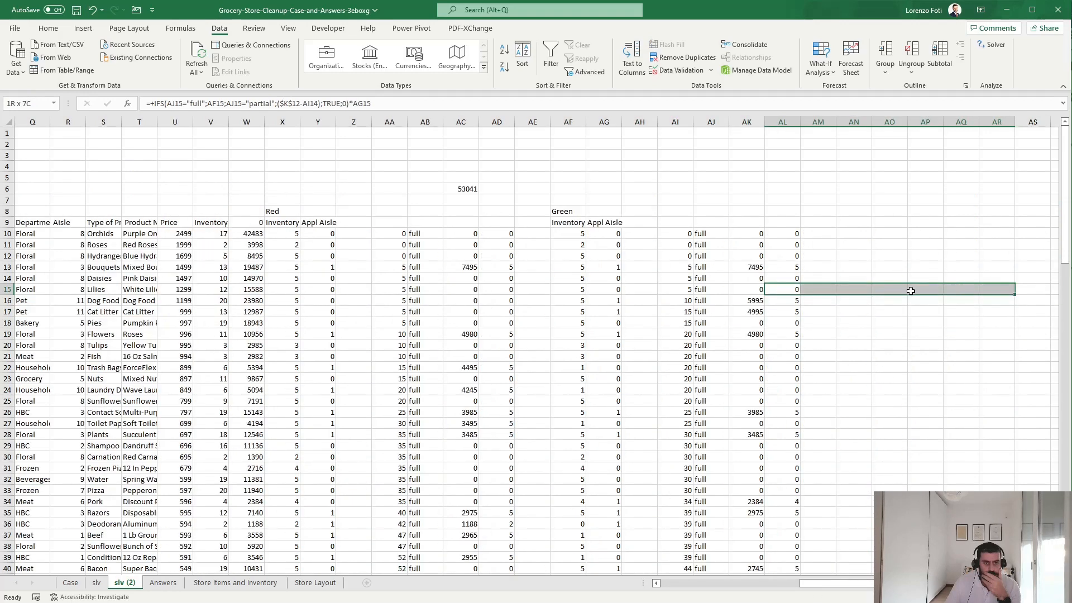
left_click(583, 304)
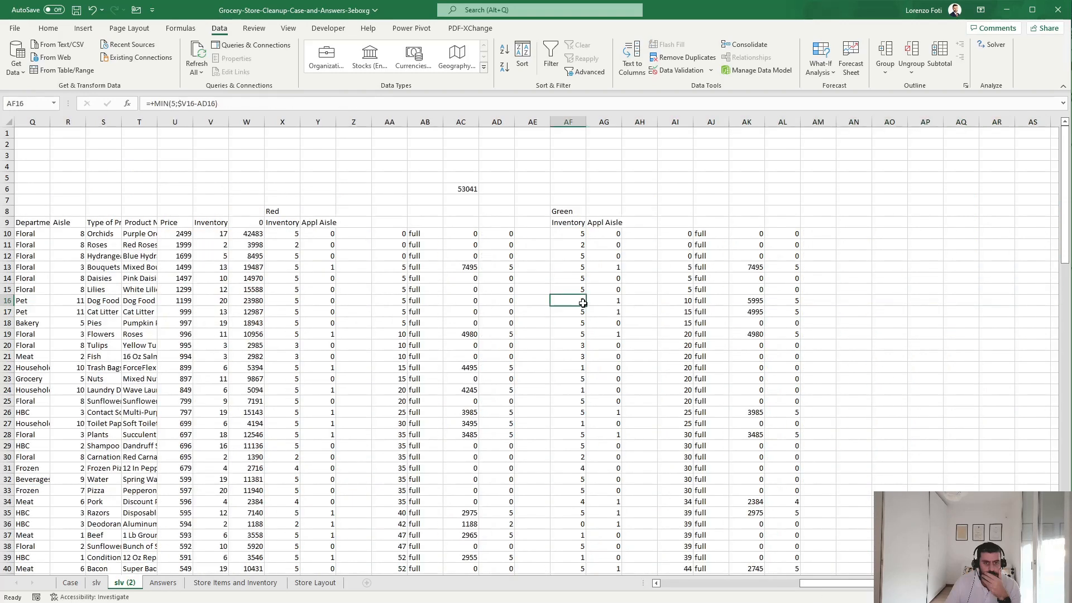
left_click(686, 297)
scroll(676, 354, "down", 20)
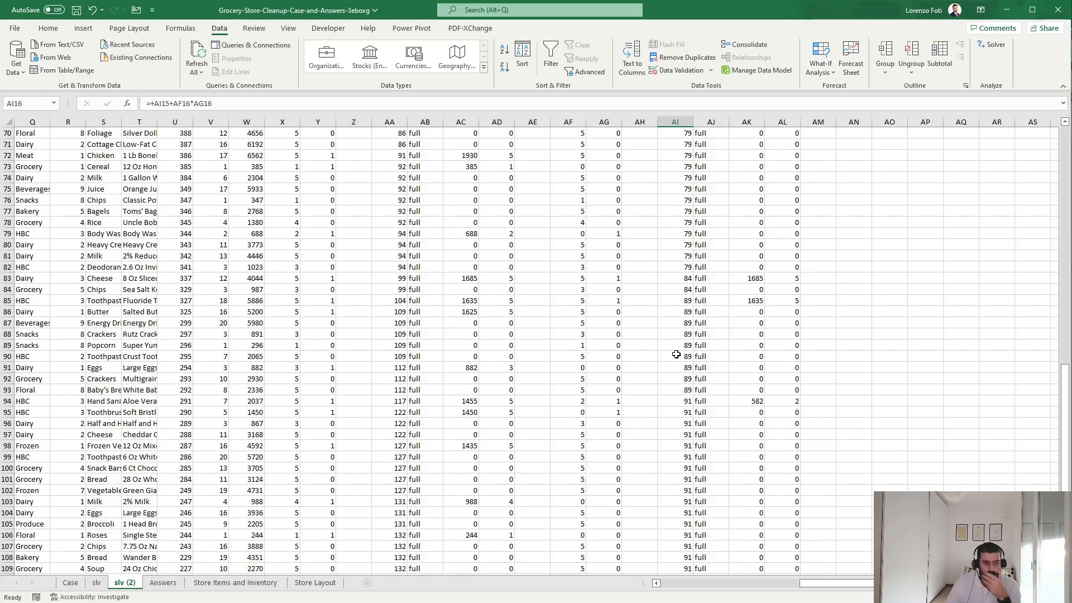
scroll(676, 355, "up", 5)
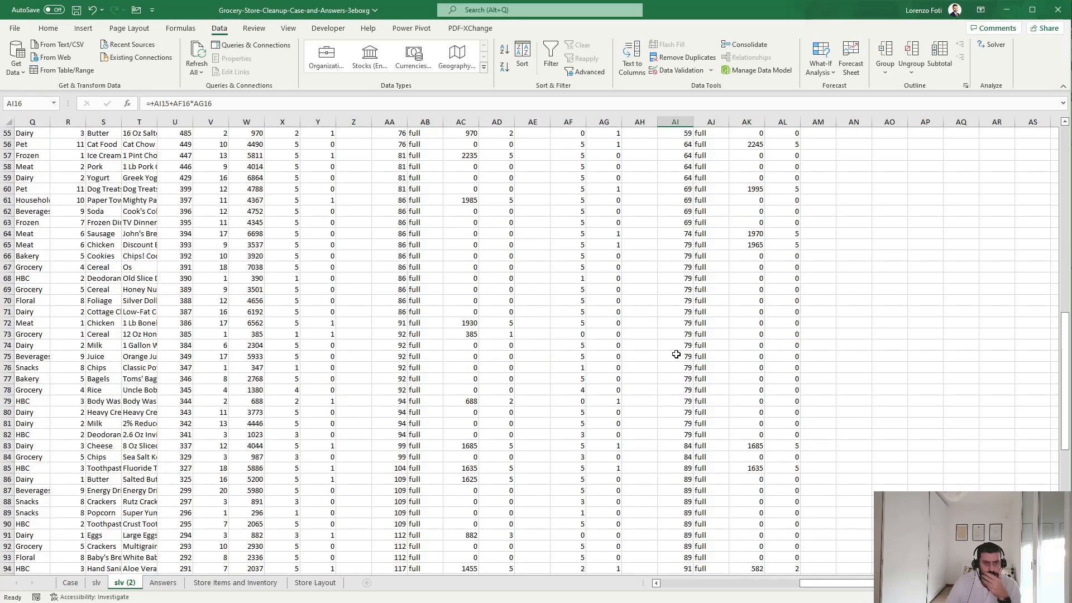
scroll(677, 355, "up", 16)
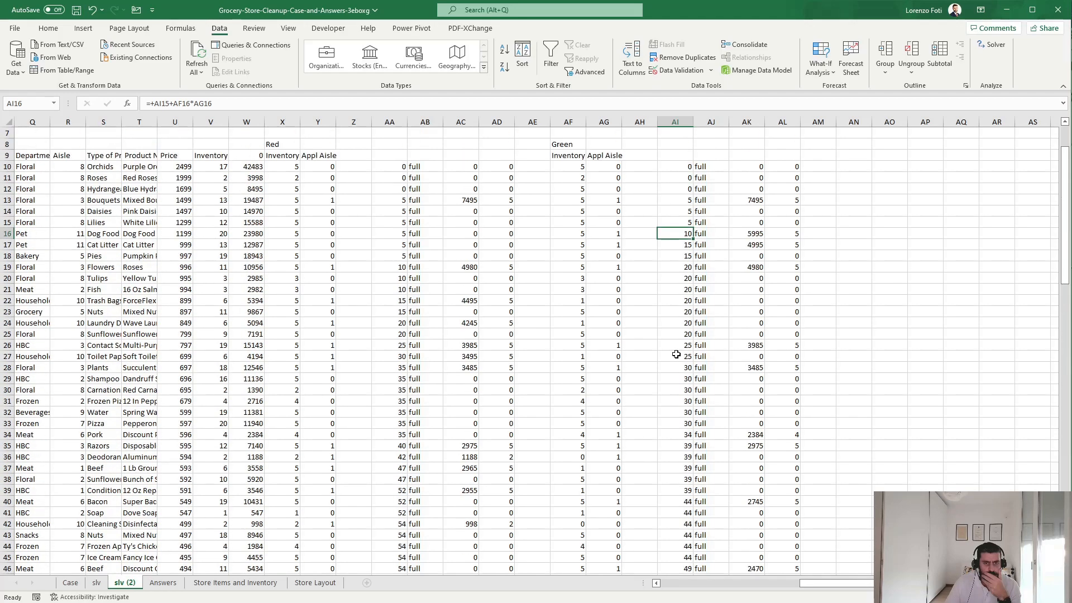
scroll(676, 355, "down", 20)
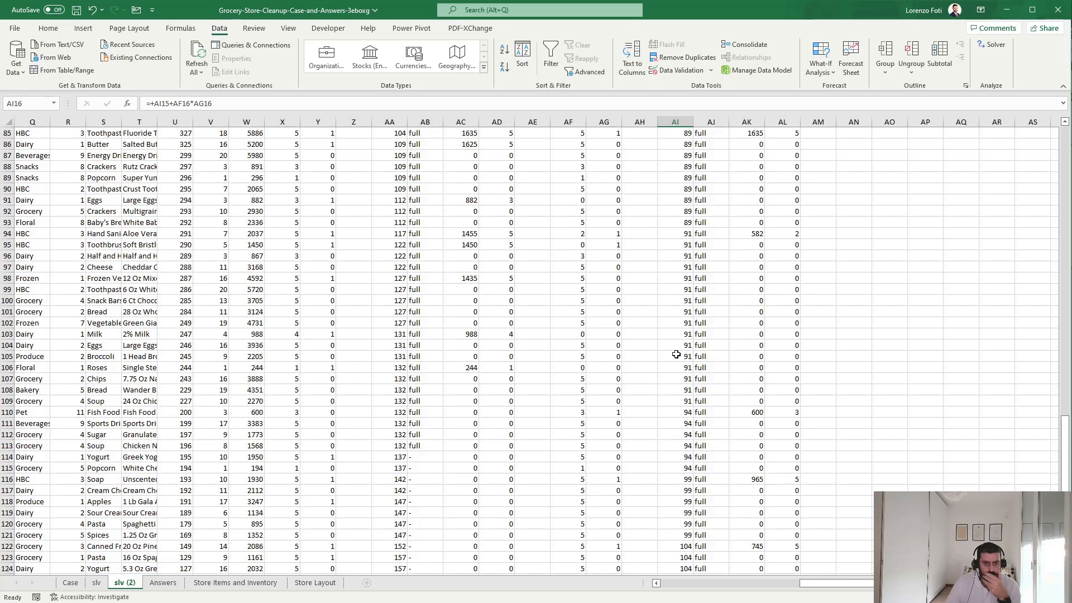
scroll(676, 355, "down", 5)
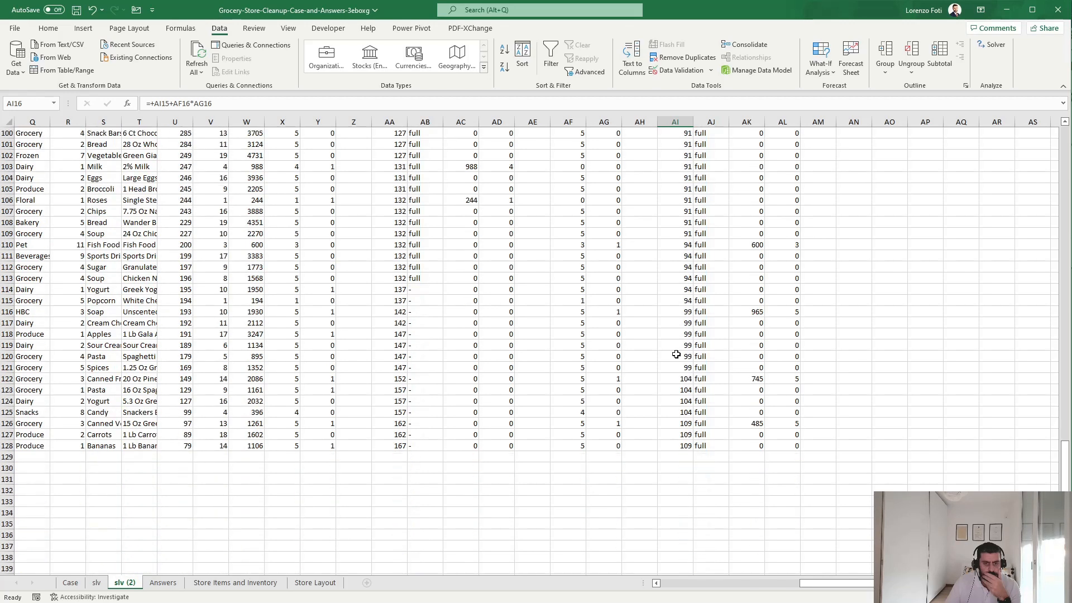
left_click(683, 447)
scroll(701, 424, "up", 20)
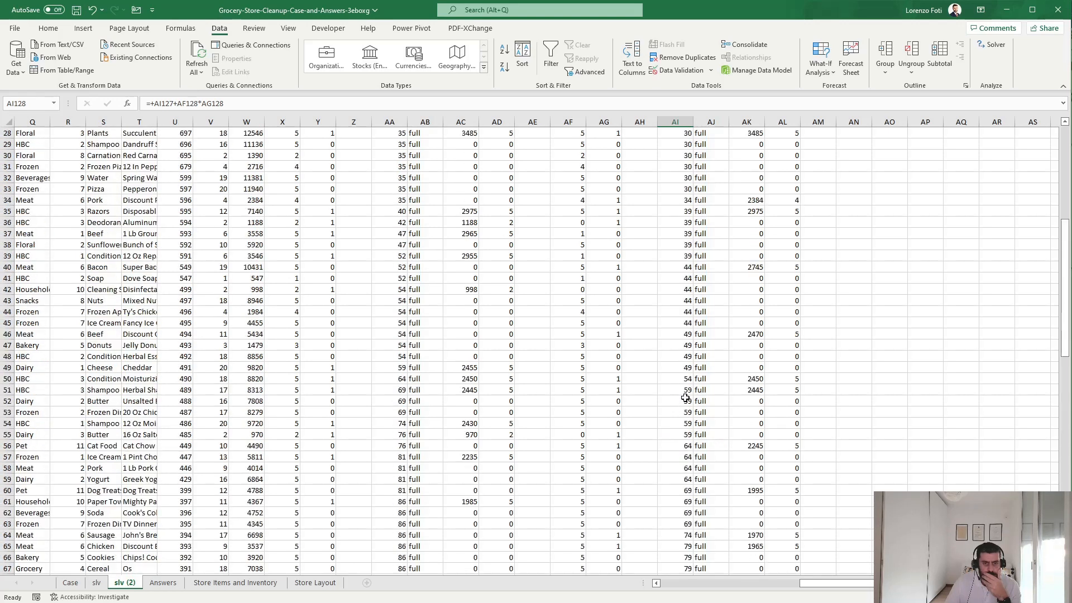
Copy Red's total value formula from AC6 to AK6 above Green's value column.
left_click(472, 189)
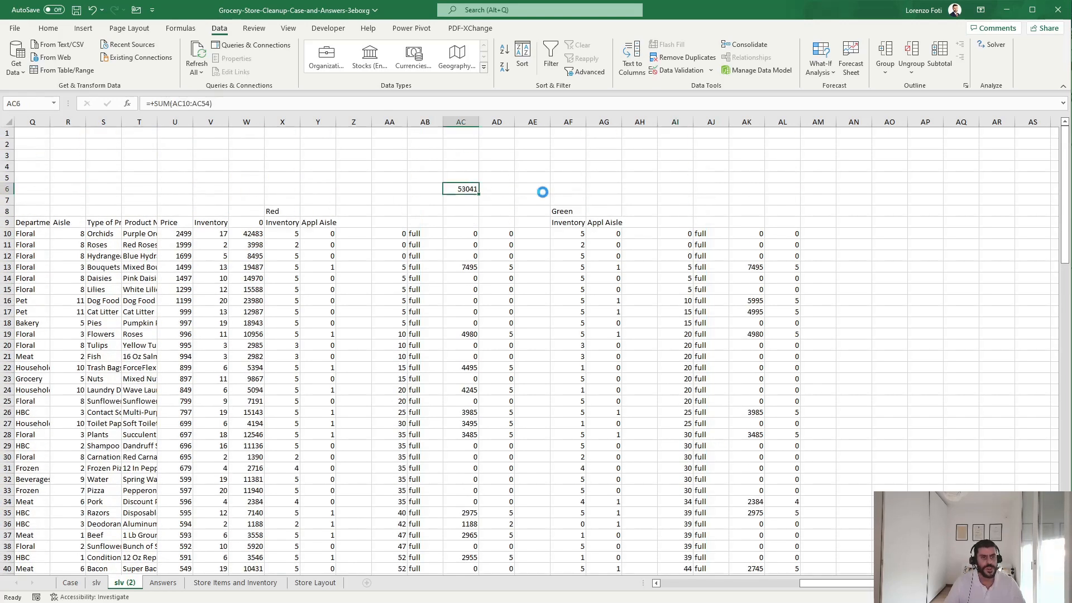
key("ctrl+c")
key("Right")
key("Right")
key("Right")
key("Right")
key("Right")
key("Right")
key("Right")
key("Right")
key("Right")
key("Left")
key("ctrl+v")
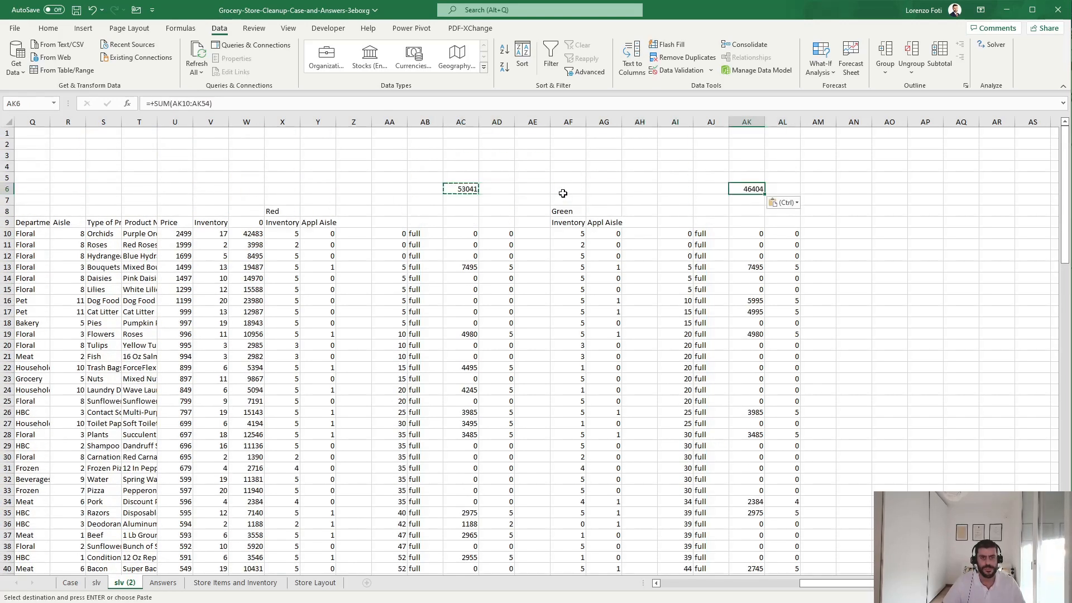
Copy the Green block AF8:AL128 to a new section starting at AN8 and label AN8 as Blue.
key("Escape")
key("Left")
key("Left")
key("Left")
key("Left")
key("Left")
key("Down")
key("Down")
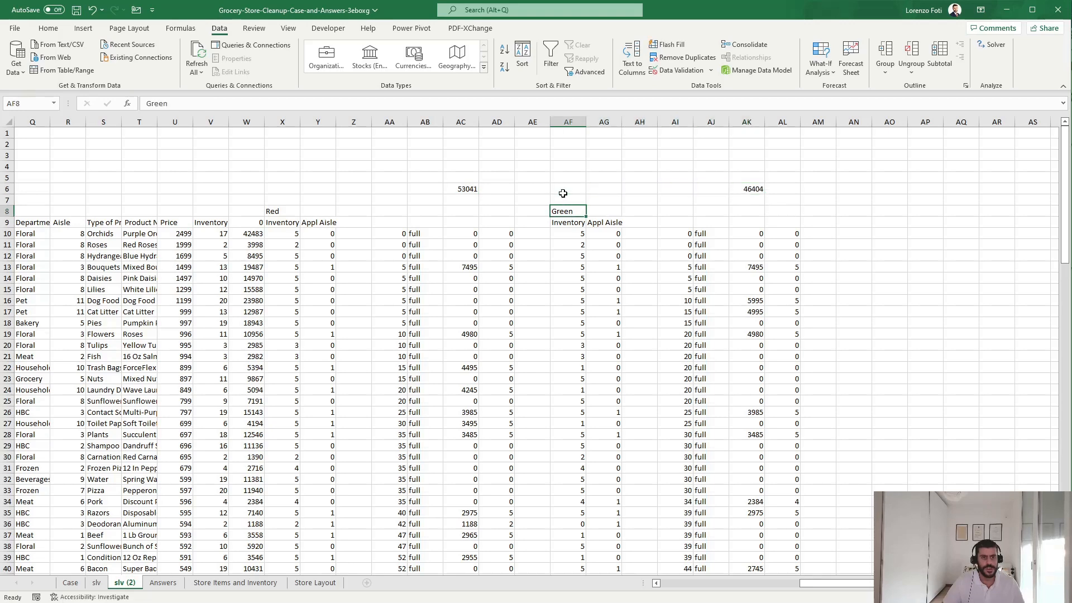
key("ctrl+shift+Down")
key("ctrl+shift+Down")
key("ctrl+shift+Up")
key("ctrl+shift+Right")
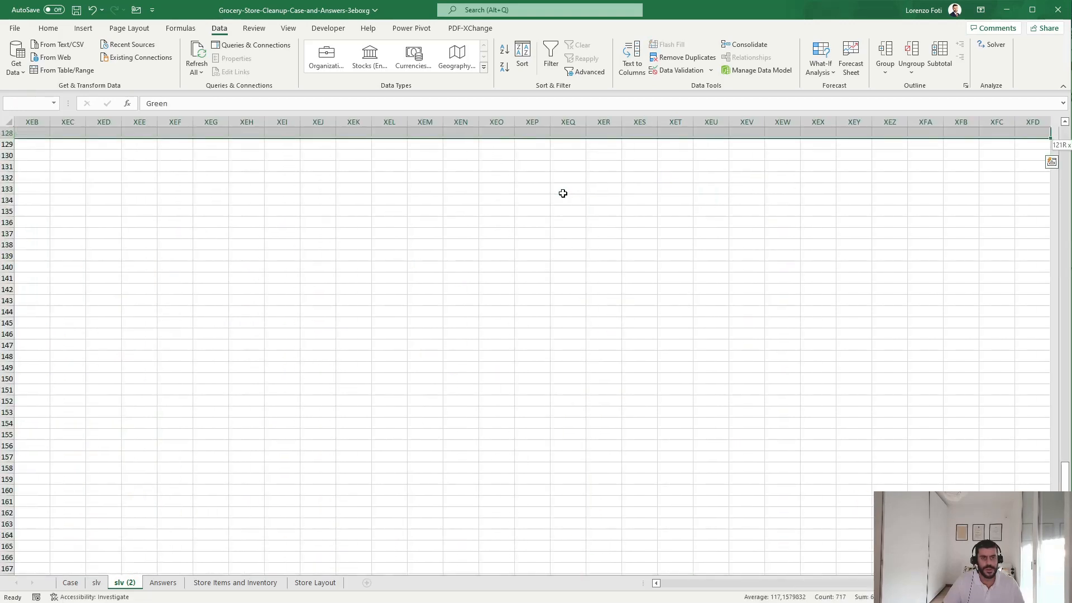
key("ctrl+shift+Left")
key("shift+Right")
key("shift+Right")
key("shift+Right")
key("shift+Right")
key("shift+Right")
key("shift+Right")
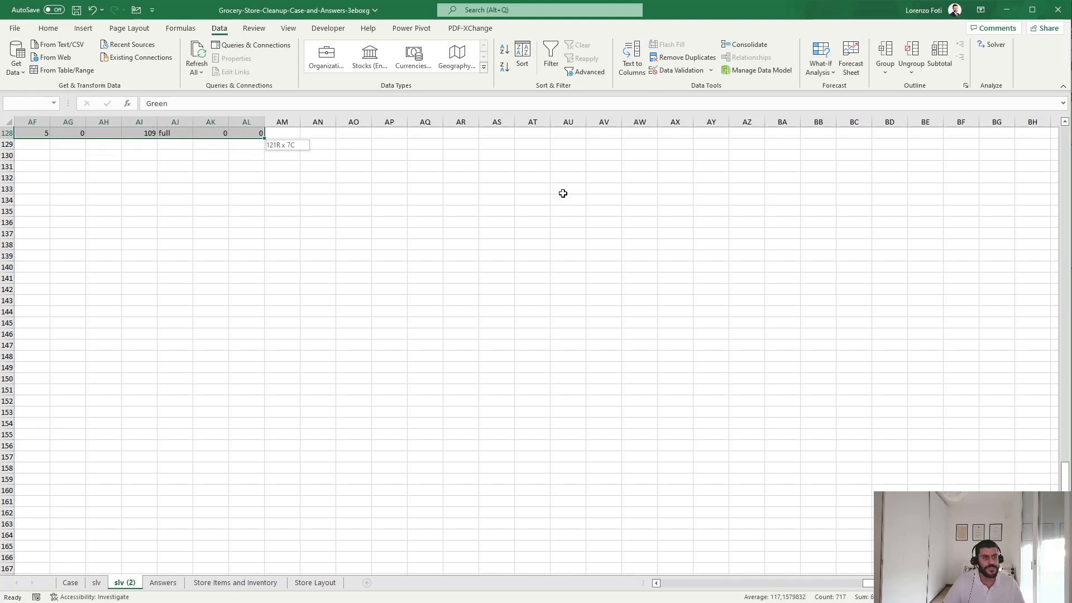
key("ctrl+c")
key("Left")
key("Left")
key("Left")
key("Left")
key("Left")
key("Left")
key("Left")
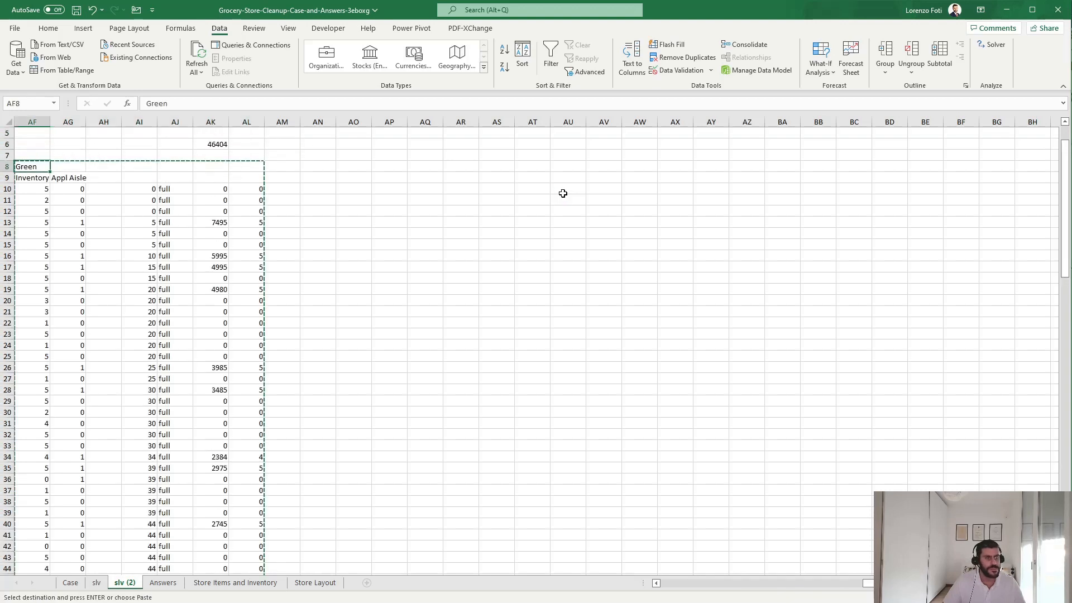
key("Left")
key("Left")
key("Right")
key("Right")
key("Right")
key("Right")
key("Right")
key("Right")
key("Right")
key("Right")
key("Right")
key("Right")
key("Right")
key("Right")
key("Right")
key("Right")
key("Right")
key("Right")
key("Right")
key("Right")
key("Right")
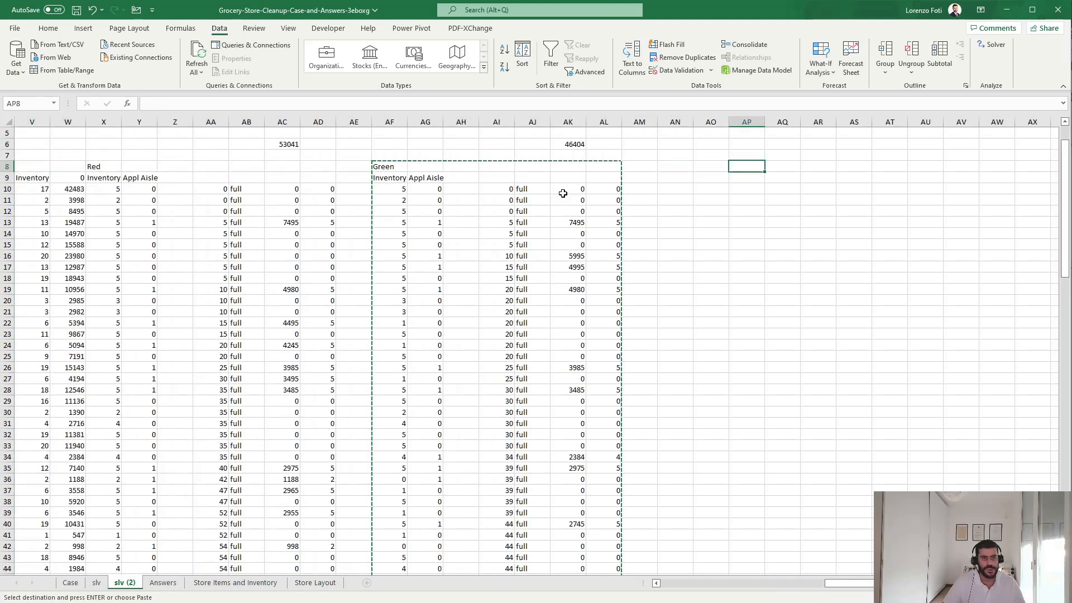
key("Left")
key("Left")
key("Return")
type("Blue")
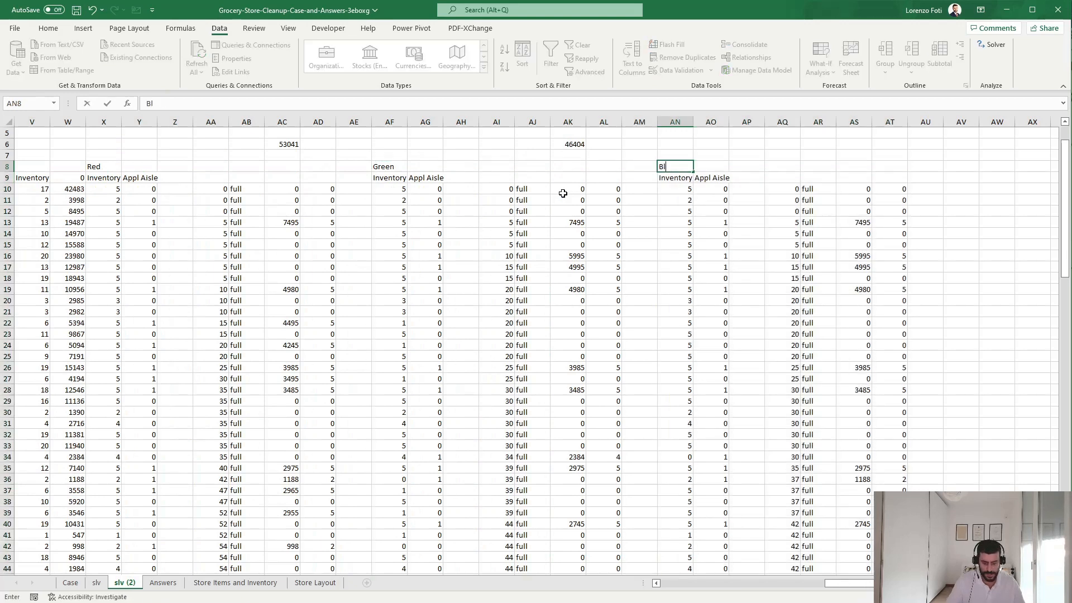
key("Return")
Change Blue's inventory formula in AN10 to =+MIN(5;$V10-AL10-AD10) and copy it down column AN through row 128.
key("Down")
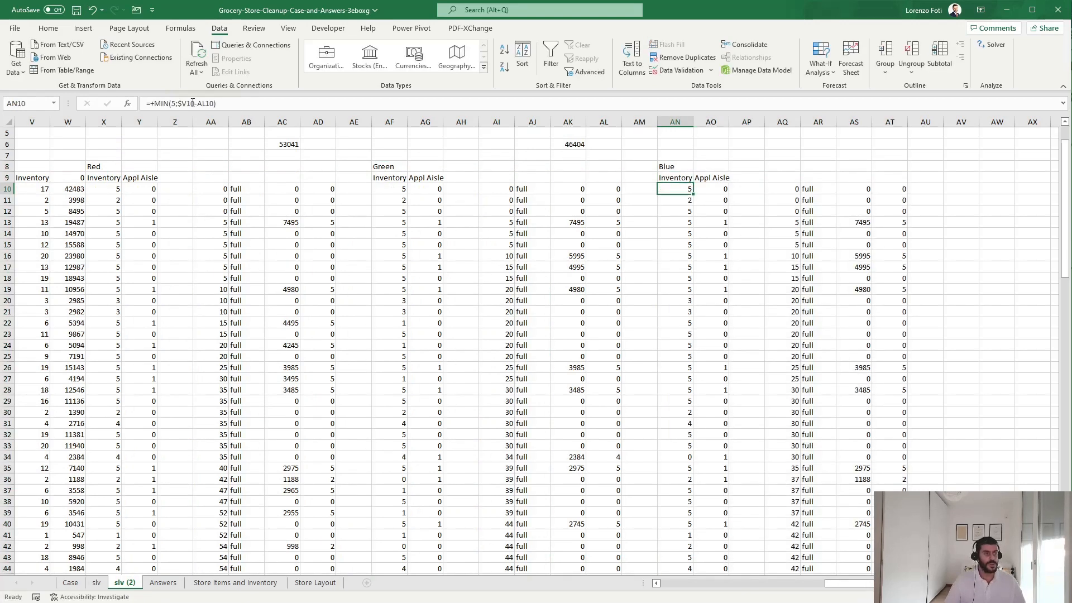
left_click(237, 105)
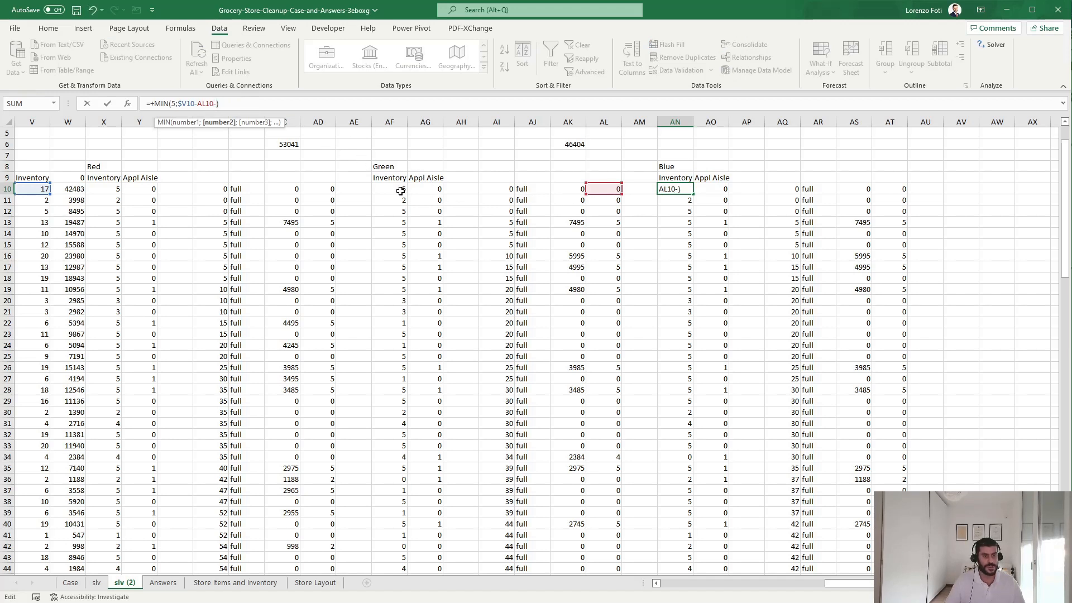
left_click(312, 187)
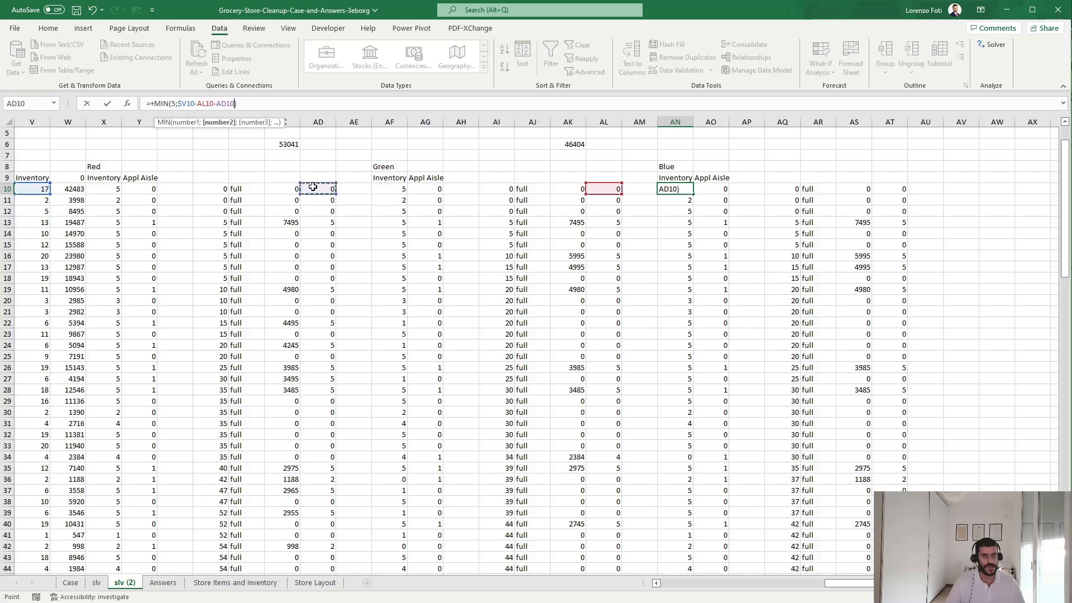
key("Return")
key("Up")
key("ctrl+c")
key("Down")
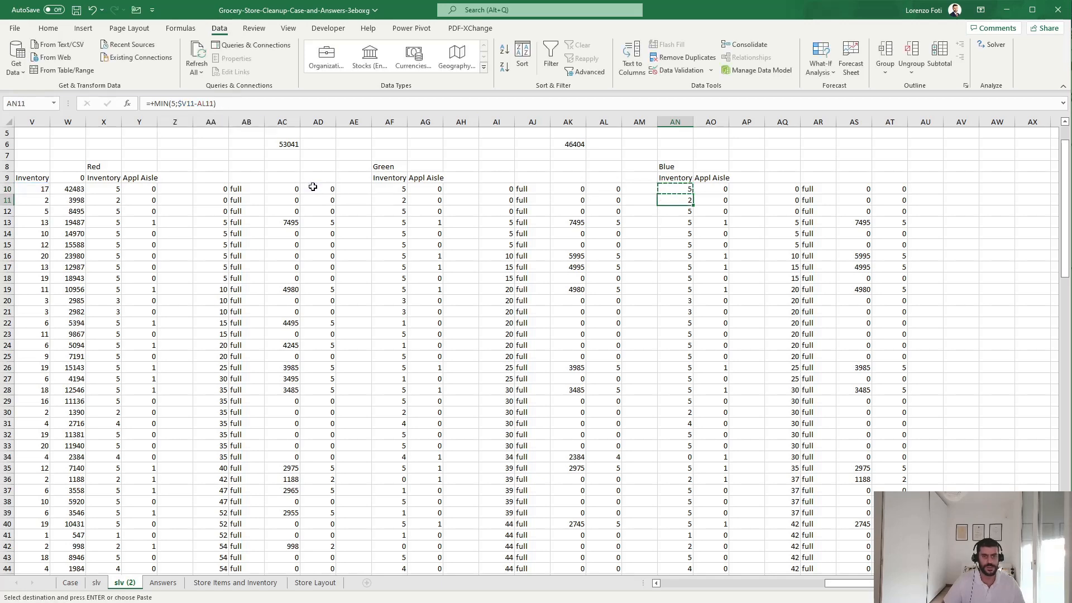
key("ctrl+shift+Down")
key("ctrl+v")
key("ctrl+BackSpace")
key("Escape")
Change Blue's applicable-aisle formula in AO10 to =+IF(OR($R10=$H$13#);1;0), referencing Blue's aisle list.
key("Up")
key("Right")
key("F2")
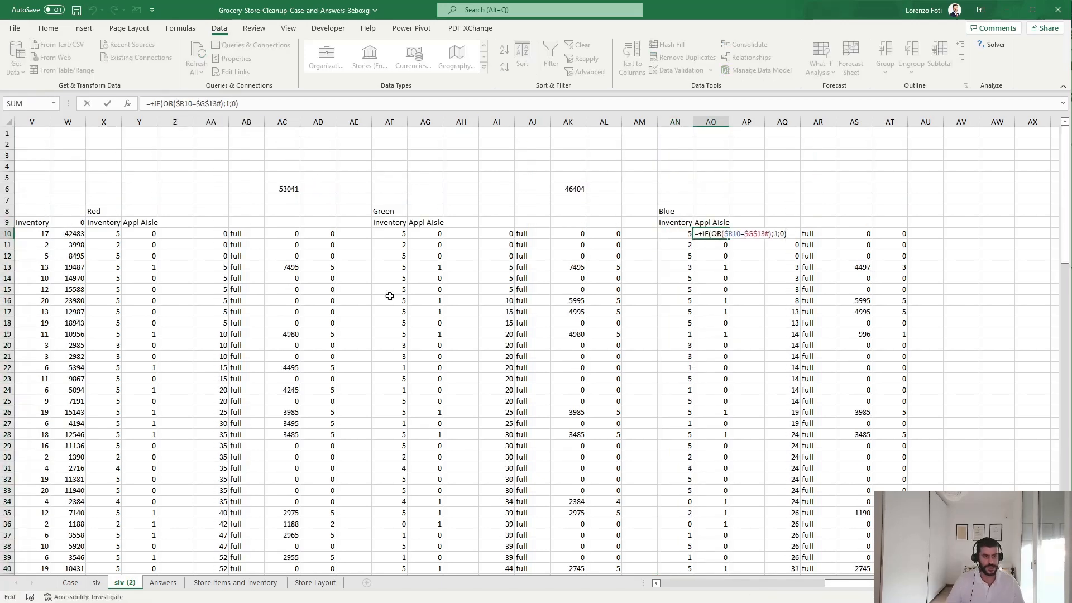
left_click_drag(867, 585, 631, 585)
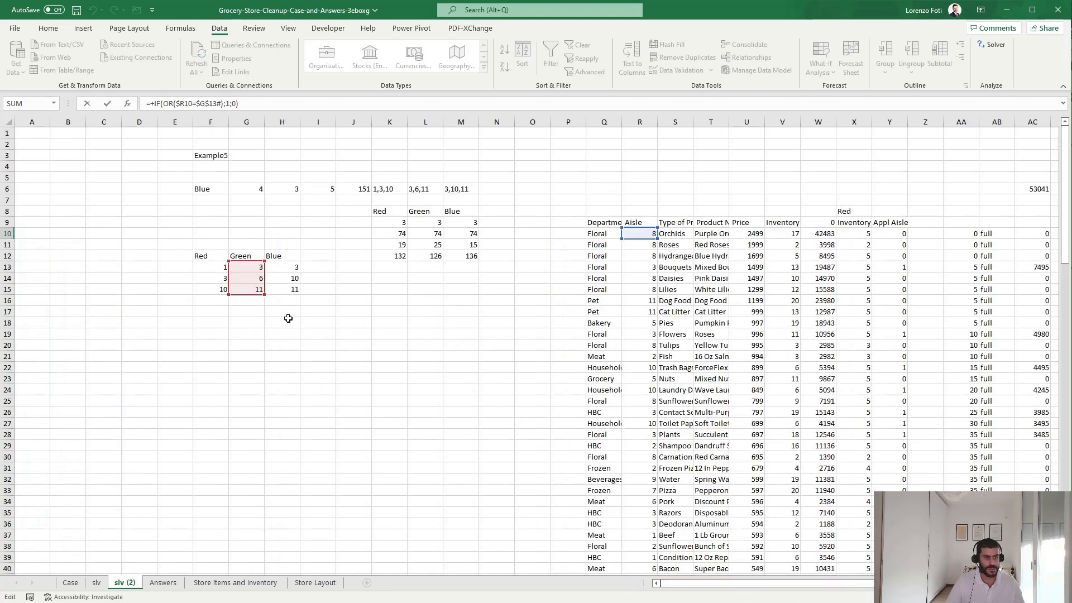
left_click_drag(254, 295, 275, 294)
left_click(203, 102)
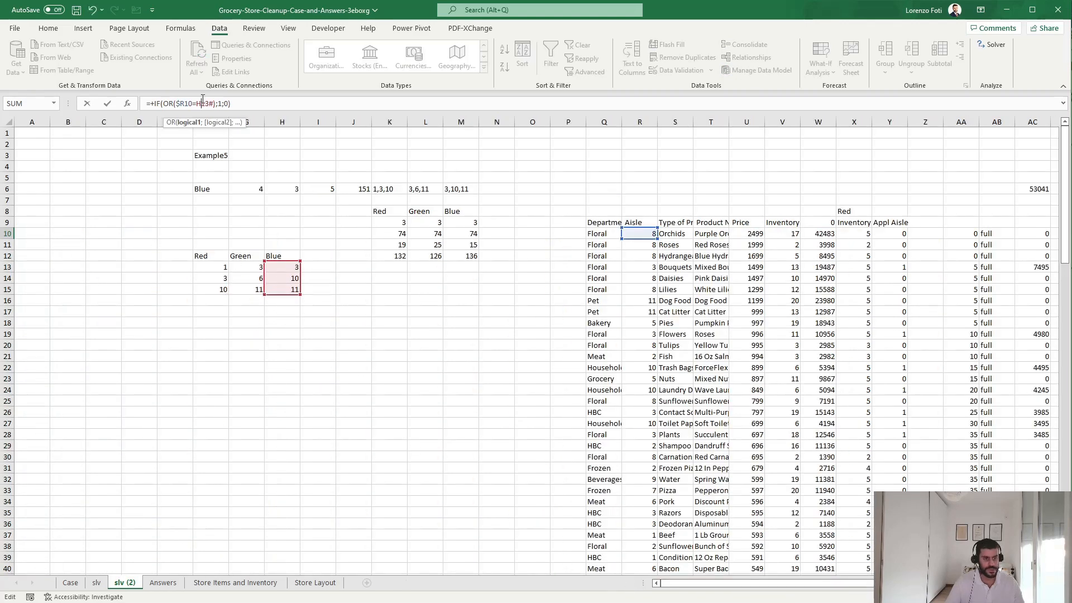
key("F4")
key("Return")
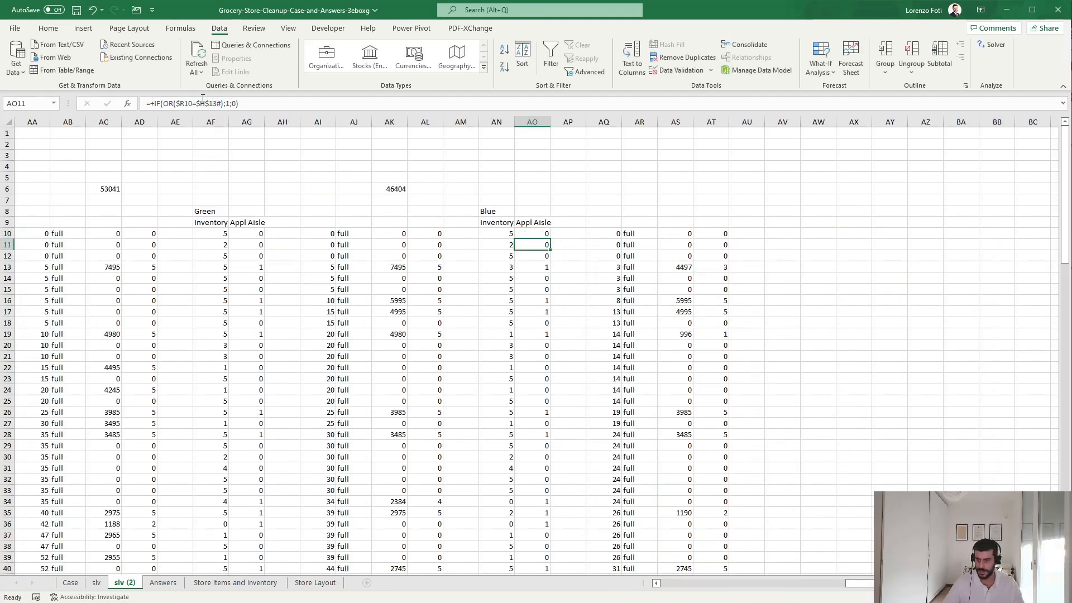
key("Up")
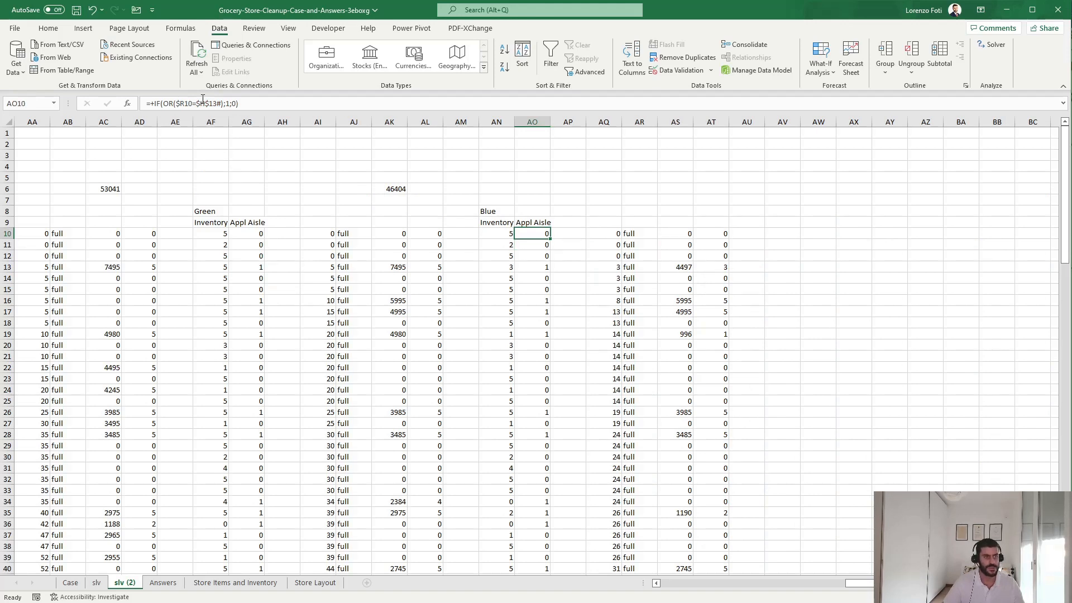
Check Blue's AN10 inventory formula and copy AO10's applicable-aisle formula down column AO through row 128.
key("Down")
key("Left")
key("Up")
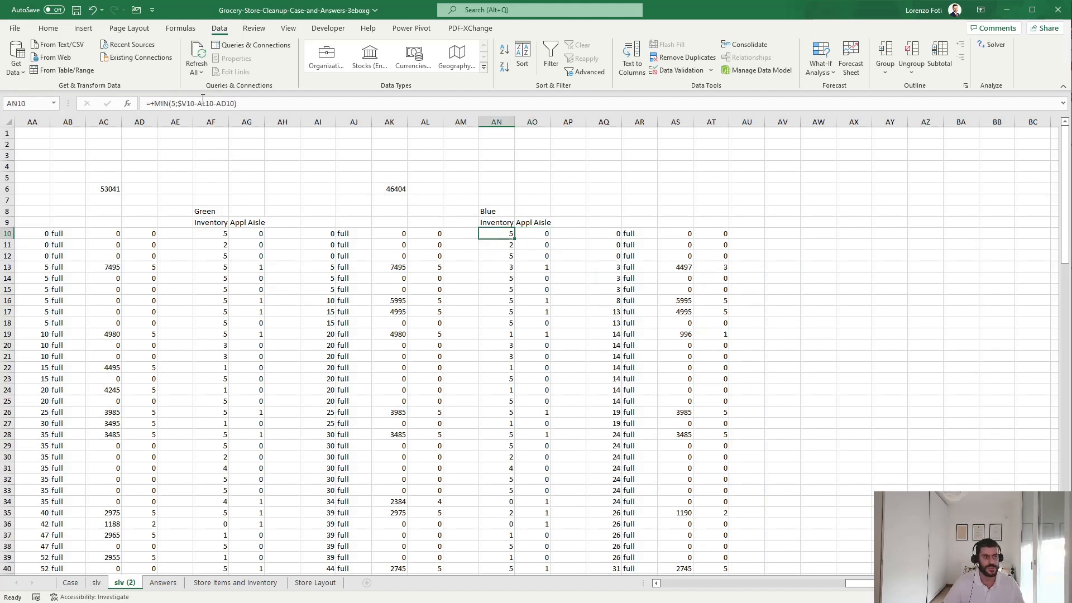
key("Down")
key("Up")
key("Right")
key("ctrl+c")
key("Down")
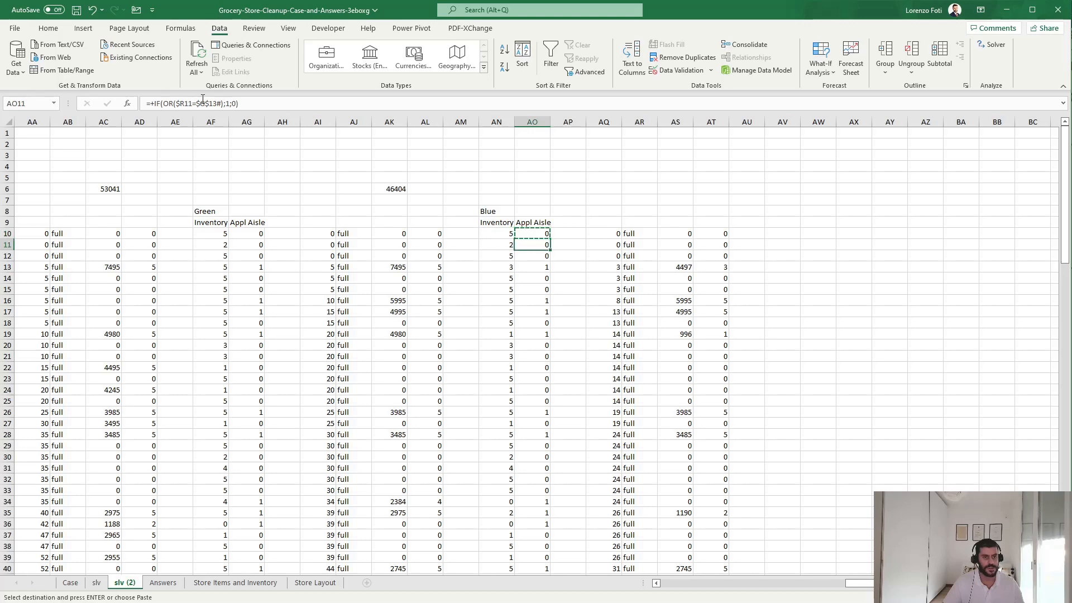
key("ctrl+shift+Down")
key("ctrl+v")
key("Escape")
Check the cell references in Blue's AQ10 and AR10 formulas and in Green's inventory formula in AF10.
key("Up")
key("Right")
key("Right")
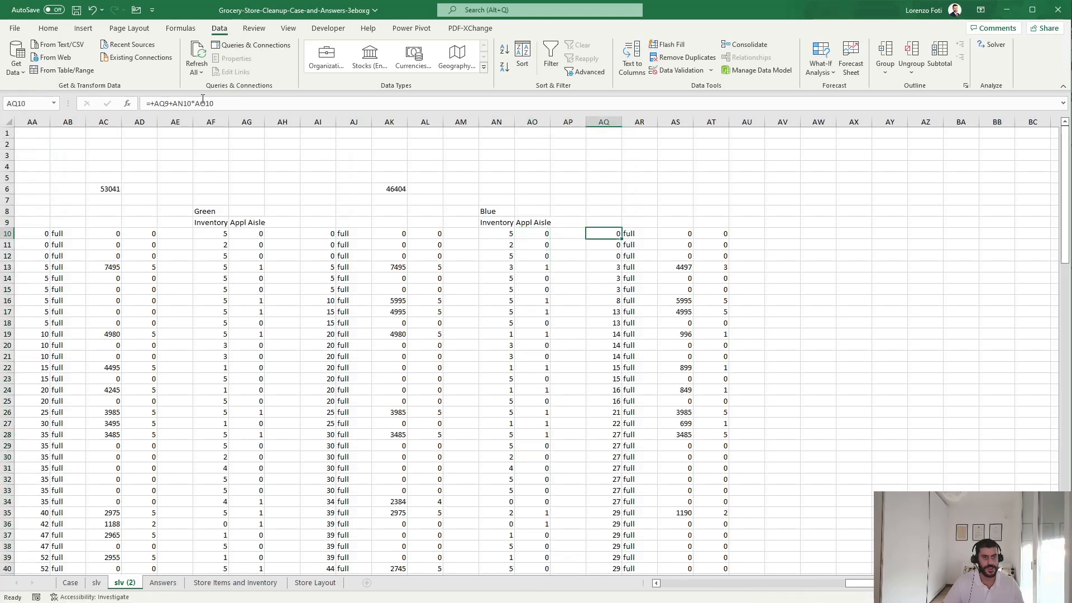
key("F2")
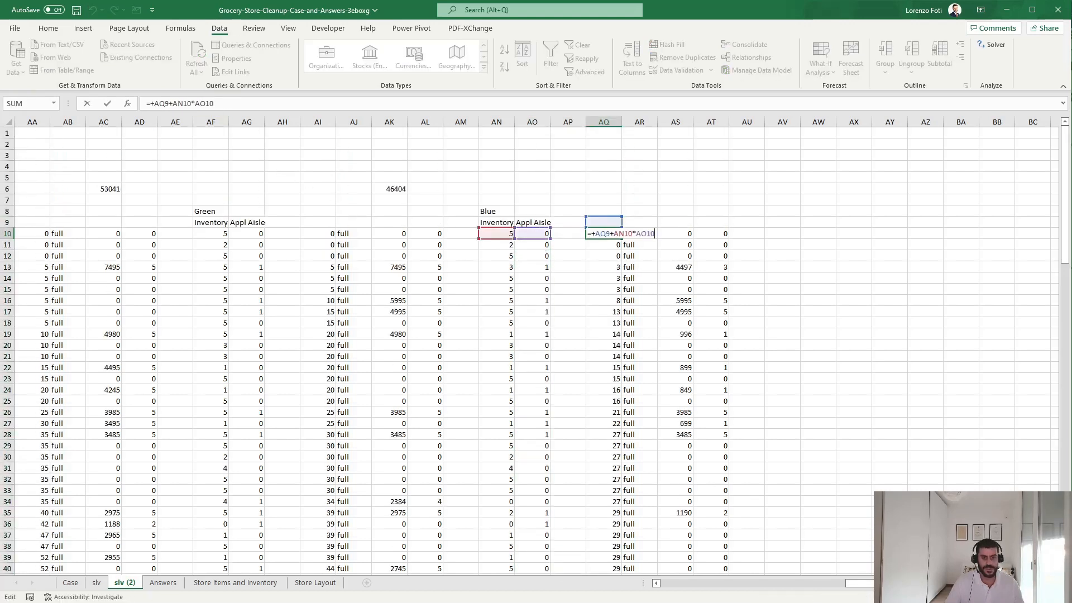
mouse_move(860, 583)
left_mouse_down()
mouse_move(742, 584)
mouse_move(866, 584)
left_mouse_up()
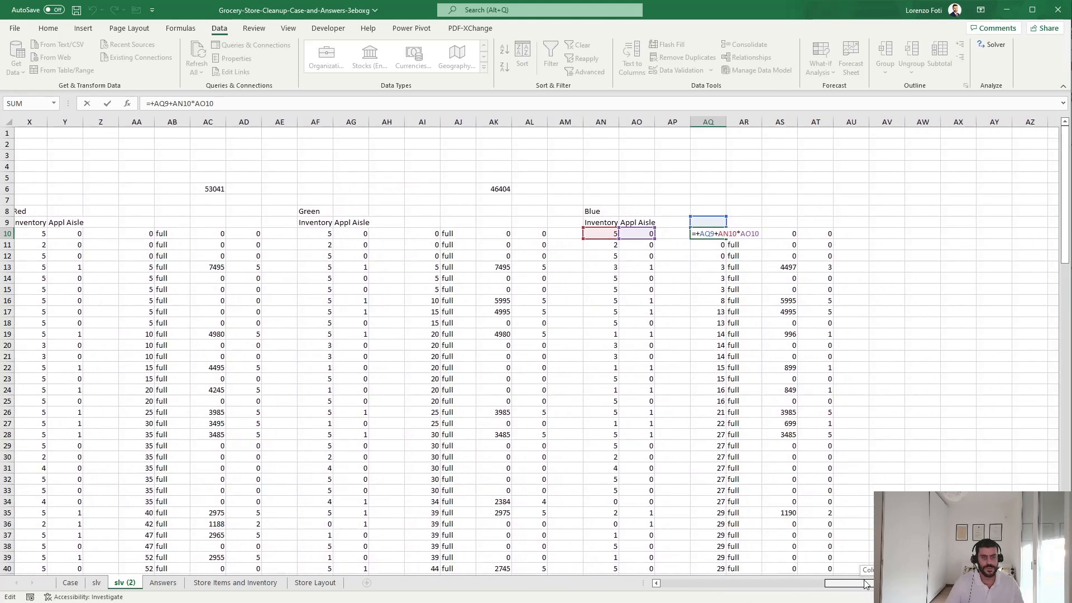
key("Escape")
double_click(751, 231)
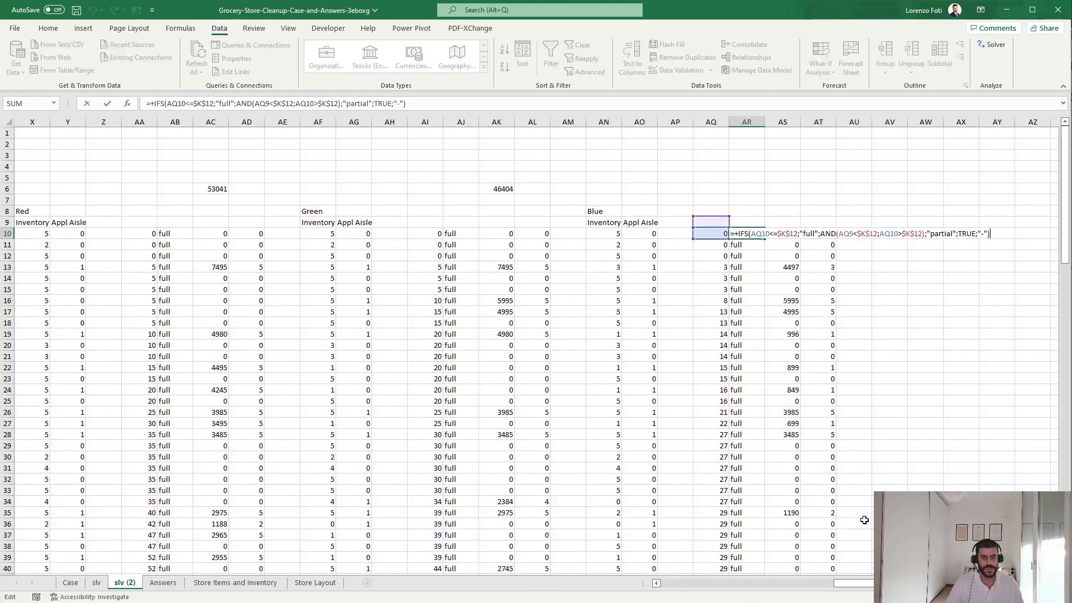
left_click_drag(854, 584, 702, 580)
key("Escape")
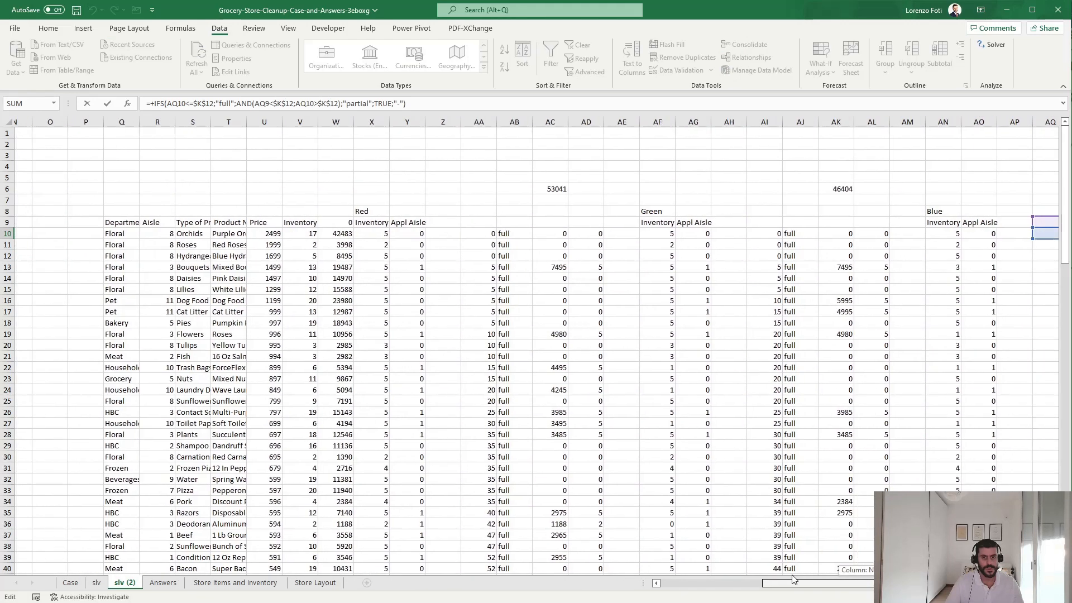
left_click(600, 232)
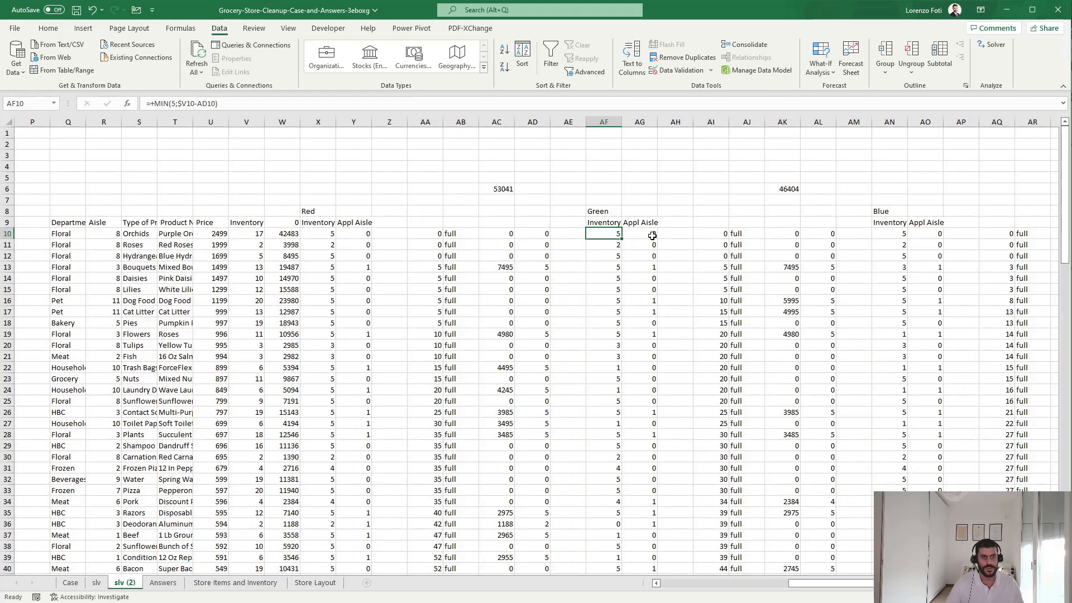
key("F2")
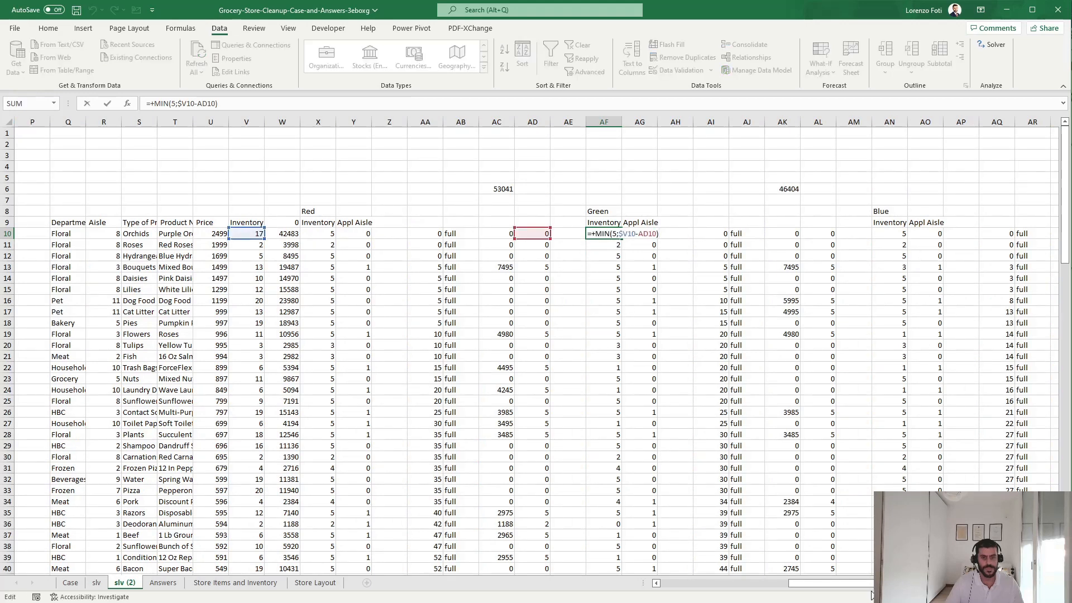
left_click_drag(860, 584, 812, 585)
key("Escape")
double_click(895, 235)
key("Escape")
Point Green's full/partial status formula in AJ10 to Green's limit in L12 and copy it down column AJ through row 128.
double_click(1054, 233)
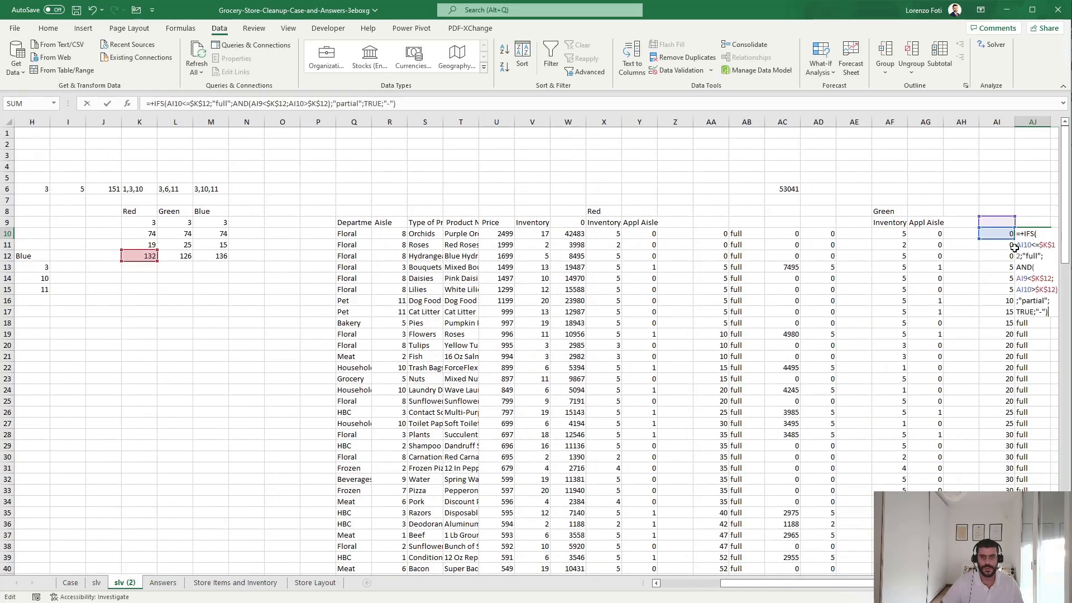
left_click_drag(142, 266, 164, 258)
key("ctrl+Return")
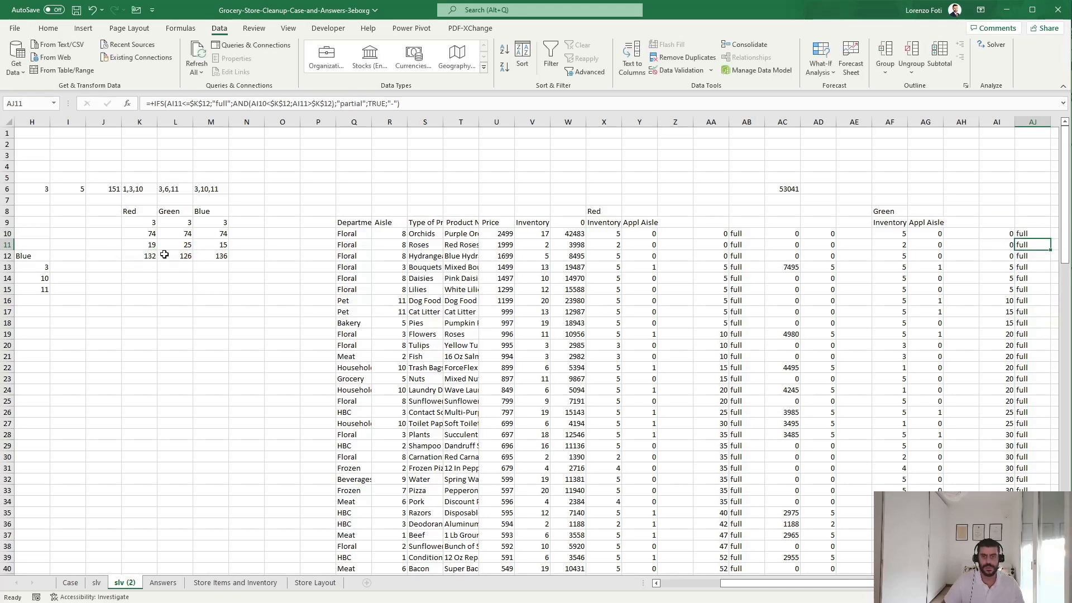
key("ctrl+c")
key("Down")
key("ctrl+shift+Down")
key("ctrl+v")
key("Escape")
Change Green's value formula in AK10 to use Green's limit $L$12 in the partial case.
key("Up")
key("Right")
key("Right")
key("Right")
key("Right")
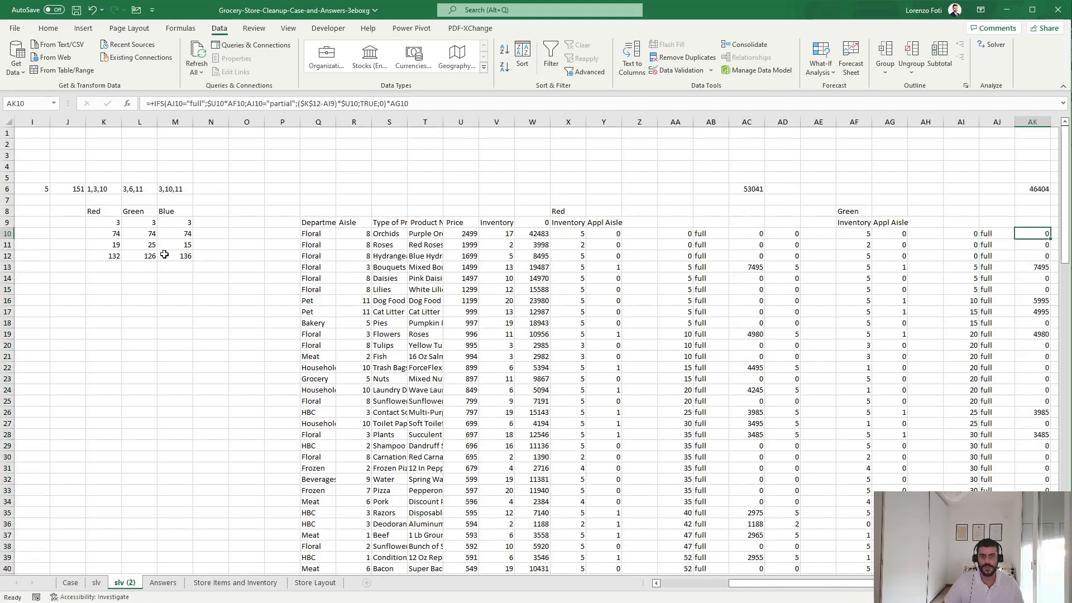
key("Left")
key("Left")
key("Left")
key("F2")
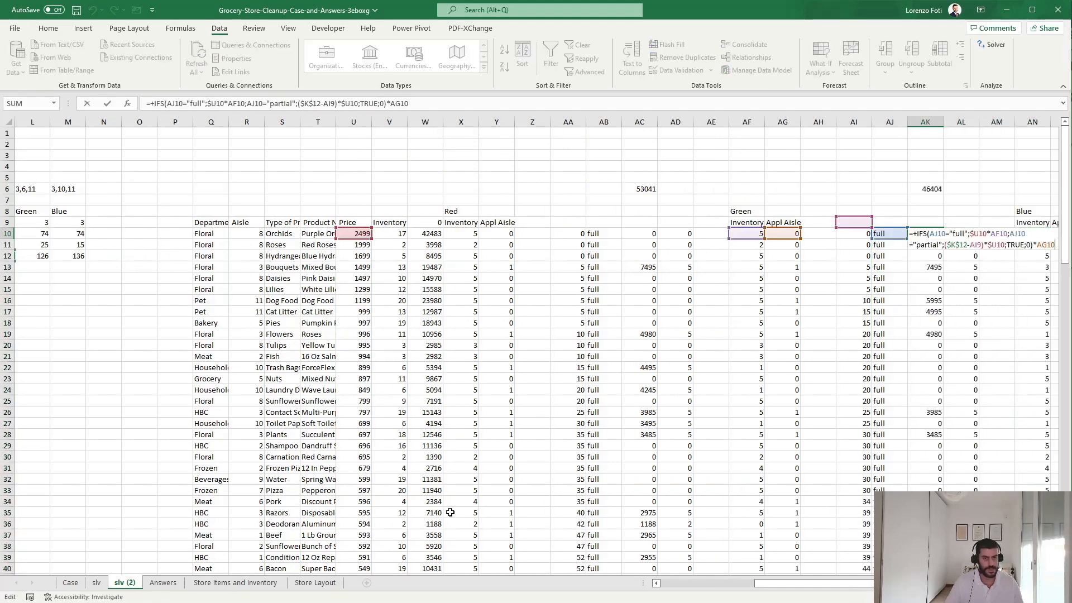
left_click_drag(781, 584, 696, 595)
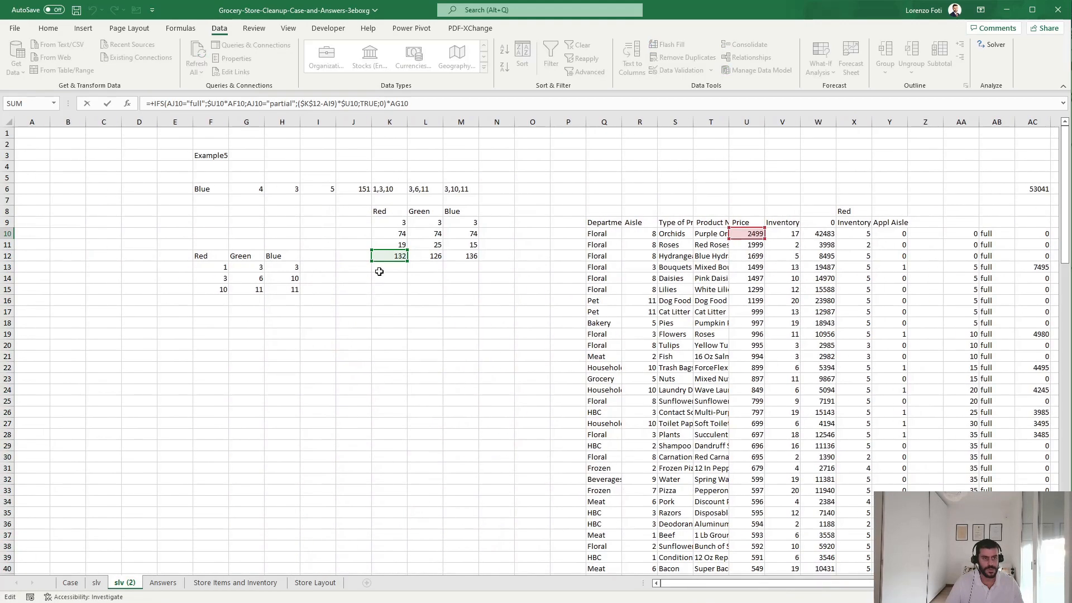
left_click_drag(386, 261, 426, 262)
key("Return")
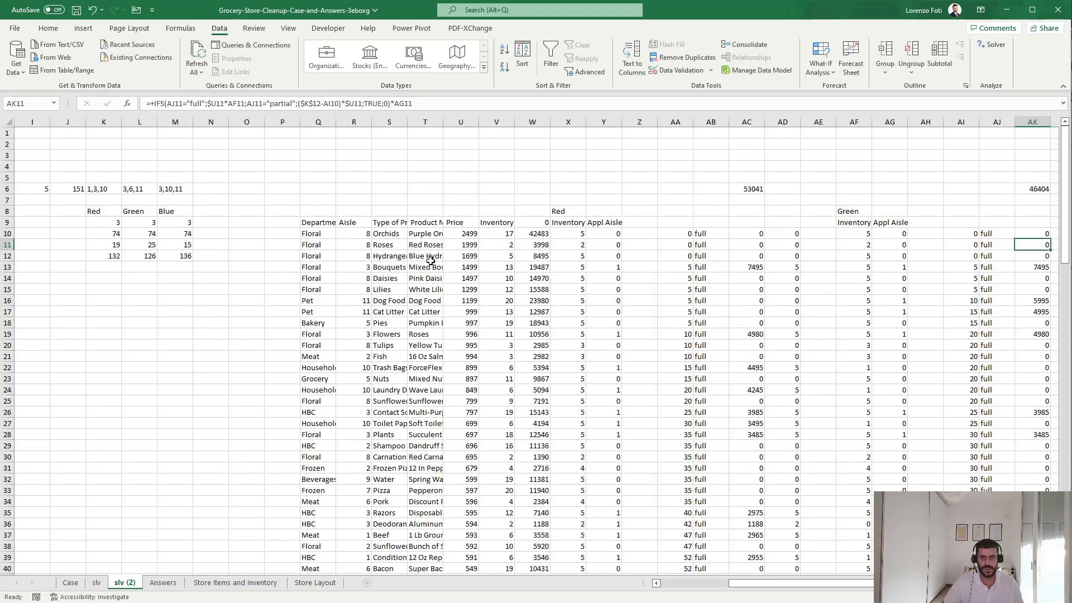
Copy the AK10 value formula down column AK through row 128.
key("Up")
key("Right")
key("Left")
key("ctrl+c")
key("Down")
key("Up")
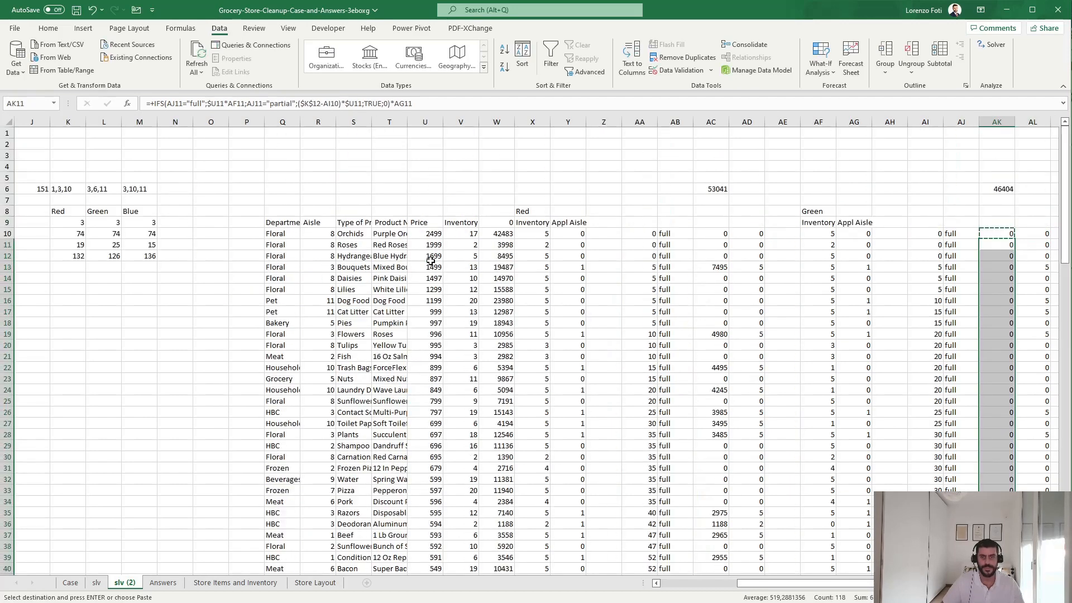
Check AK10's limit reference and point Green's quantity formula in AL10 to Green's limit in L12.
key("Right")
key("F2")
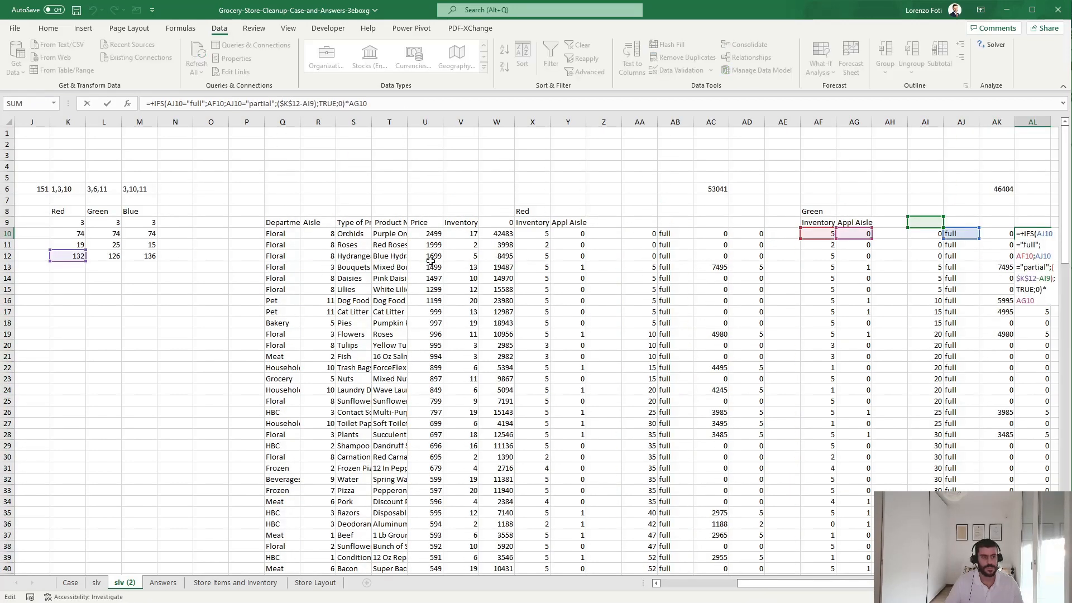
key("Escape")
key("Left")
key("F2")
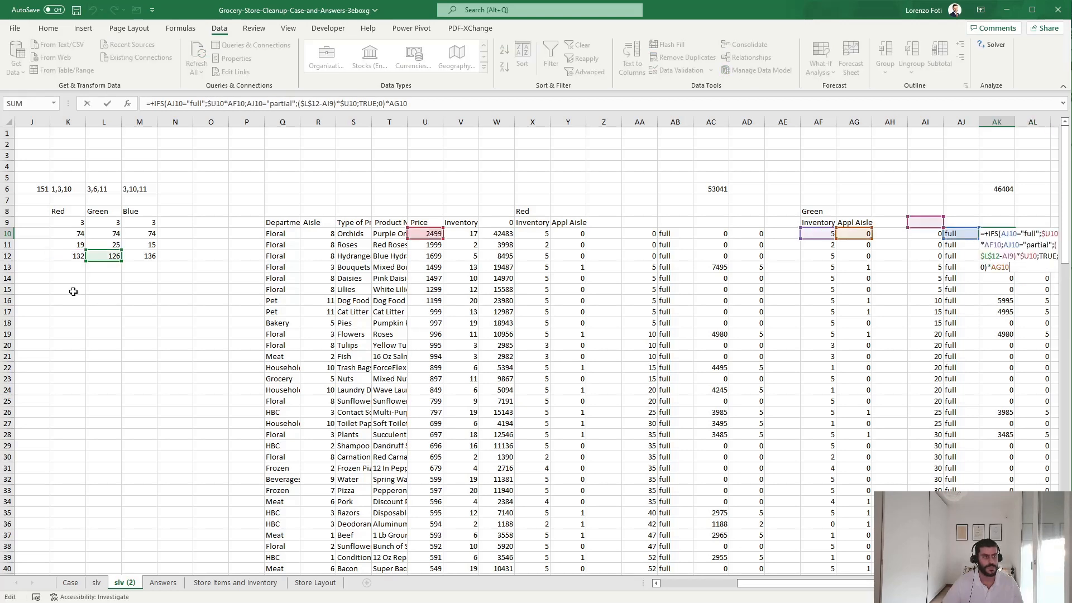
key("Escape")
key("Right")
key("F2")
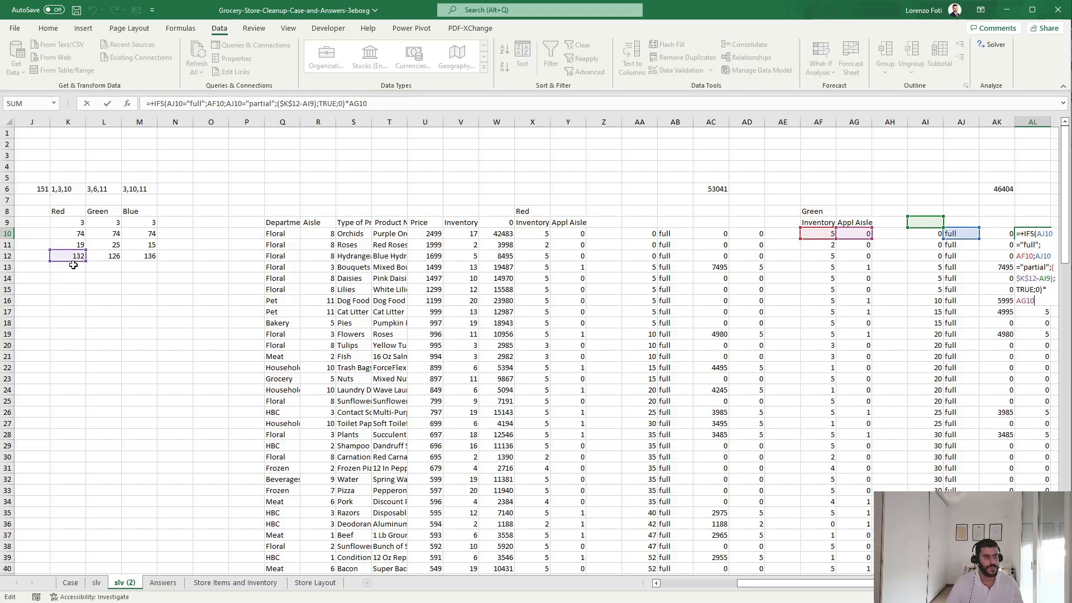
left_click_drag(73, 265, 109, 265)
key("Return")
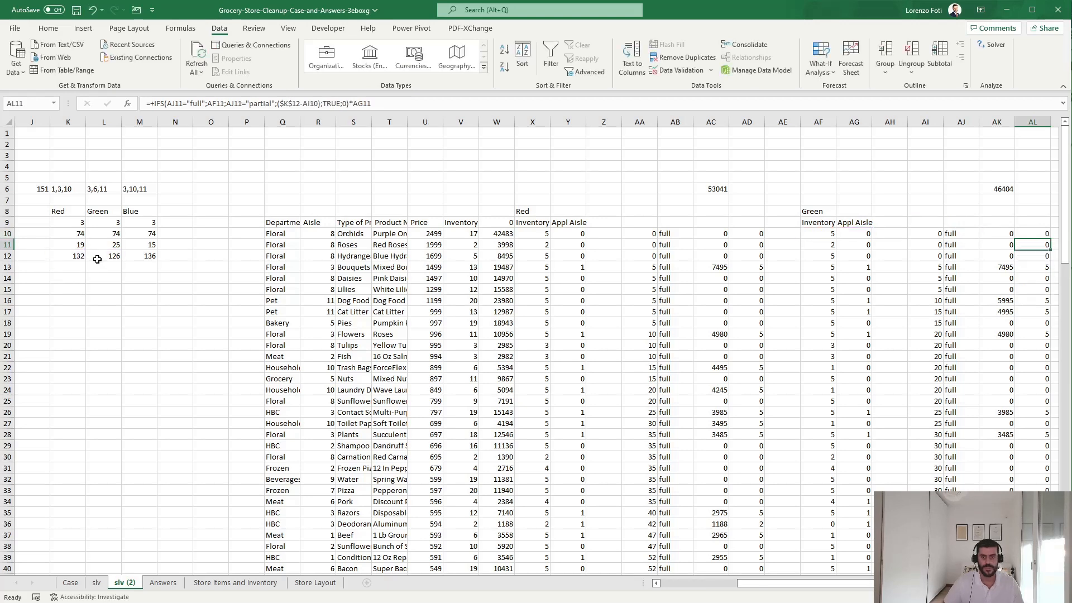
Copy Green's quantity formula from AL10 down the rest of column AL.
key("Up")
key("ctrl+c")
key("ctrl+Down")
key("ctrl+shift+Down")
key("Up")
key("ctrl+Up")
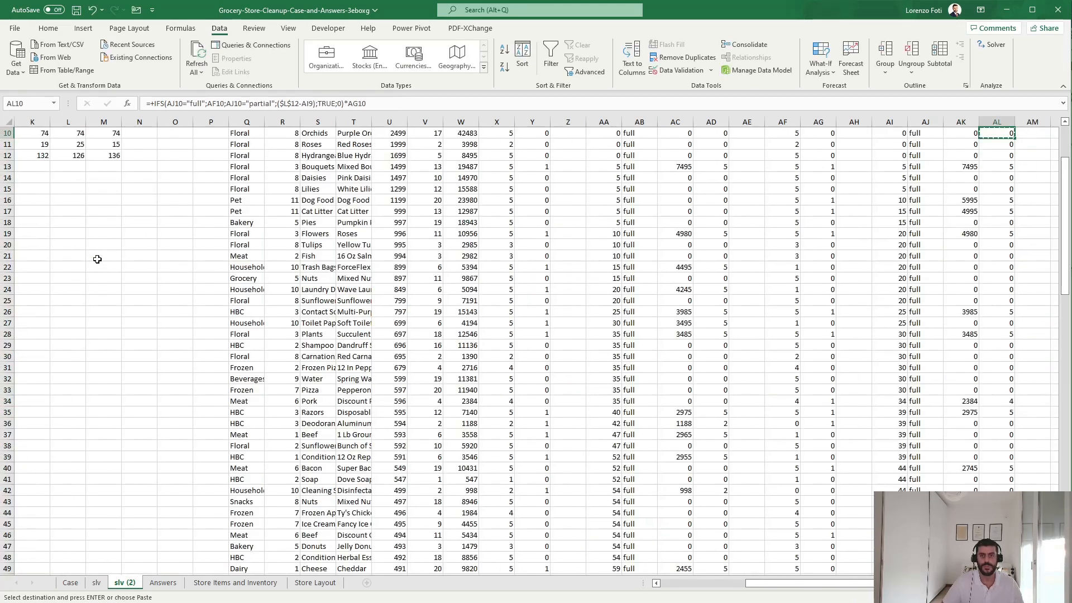
key("Down")
key("ctrl+shift+Down")
key("Return")
key("ctrl+Up")
key("ctrl+Up")
Try to point the first limit reference in Blue's full/partial status formula in AR10 to L12.
key("Down")
key("Down")
key("Down")
key("Down")
key("Down")
key("Down")
key("Down")
key("Down")
key("Down")
key("Down")
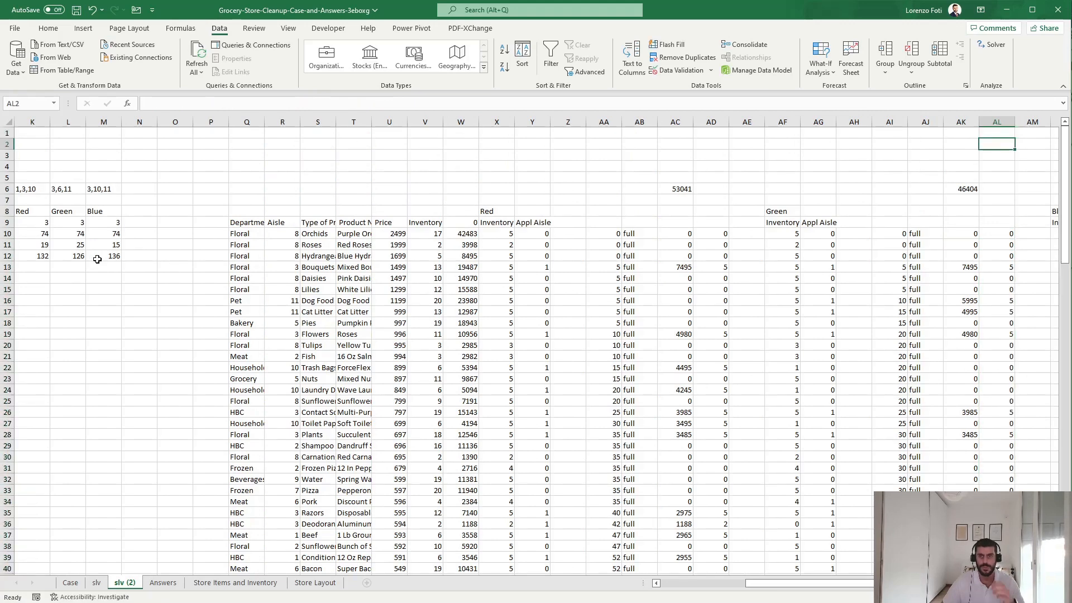
key("Right")
key("Right")
key("Right")
key("Right")
key("Right")
key("Right")
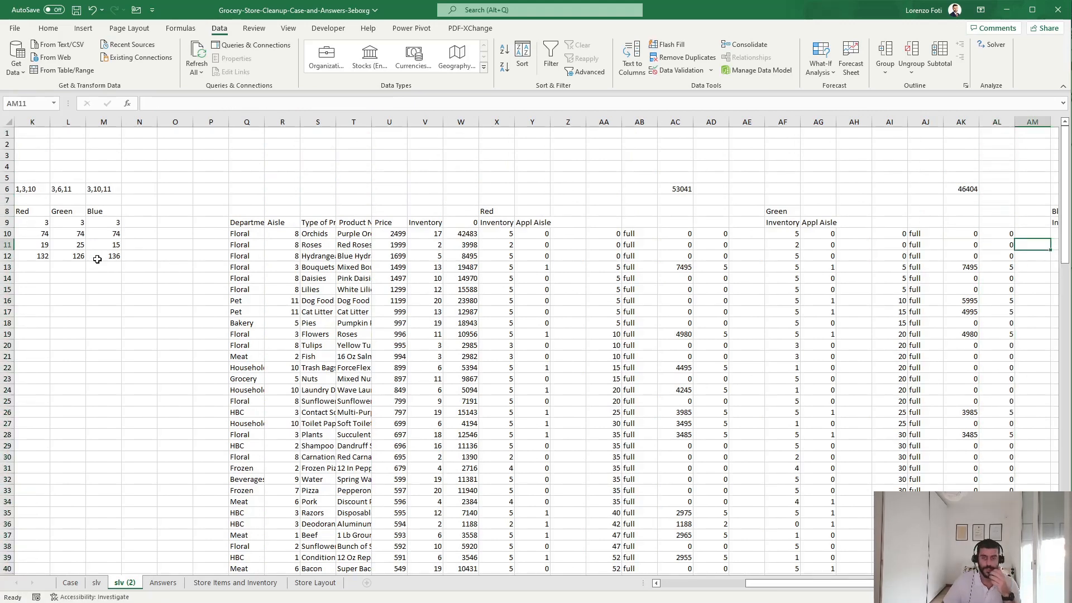
key("Up")
key("F2")
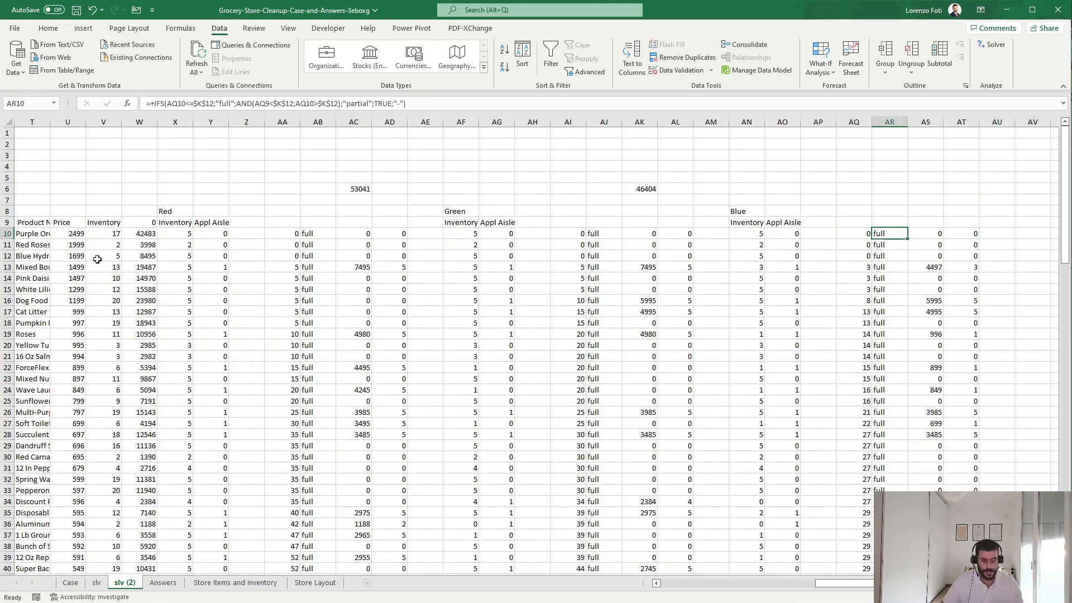
left_click_drag(836, 584, 669, 587)
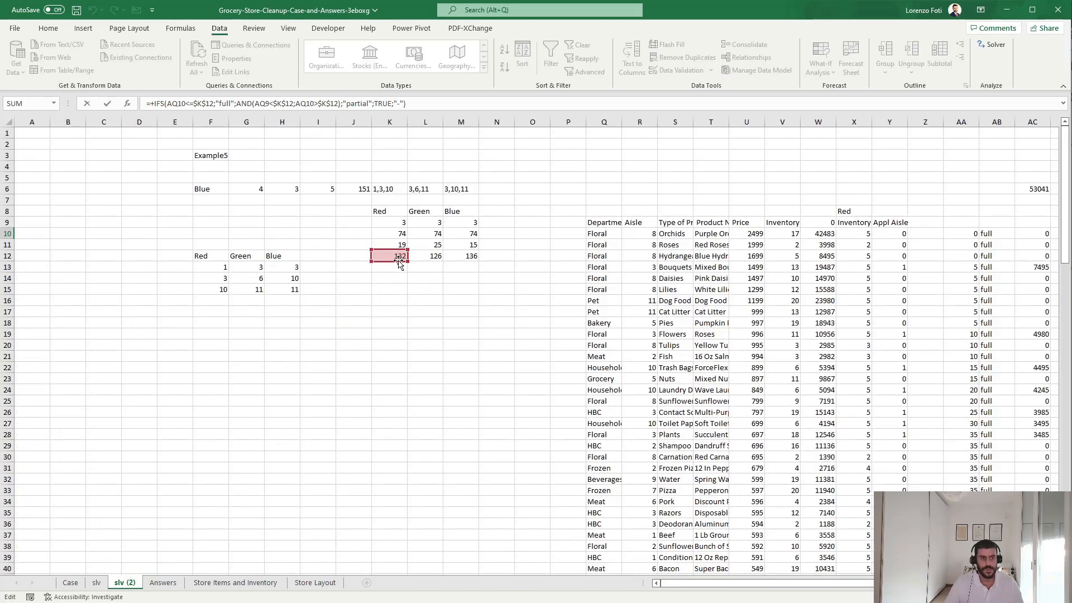
left_click(399, 261)
left_click(418, 258)
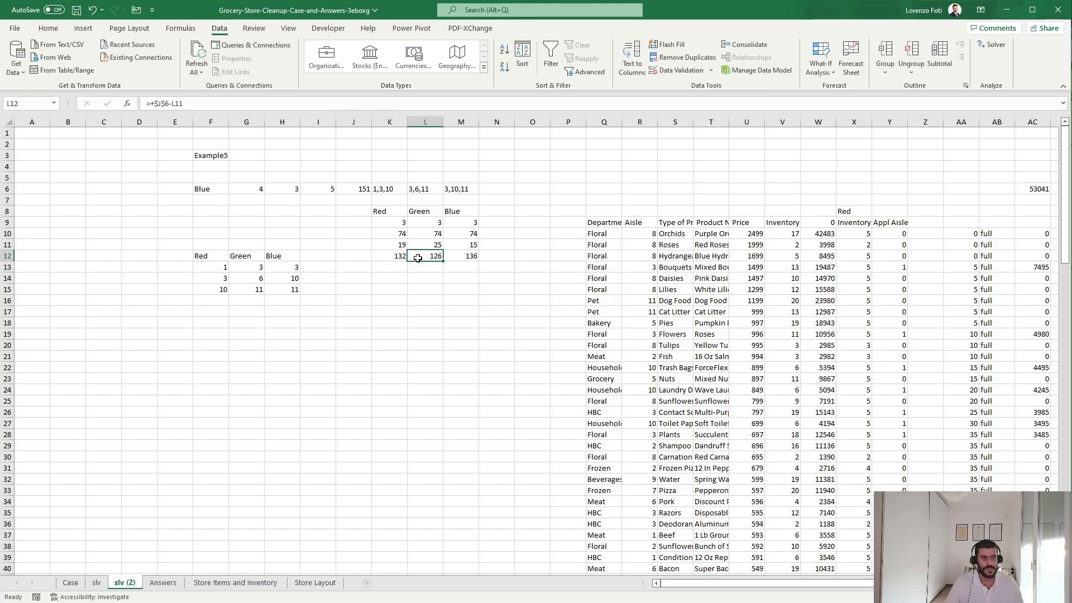
Point all three limit references in Blue's full/partial status formula in AR10 to Blue's limit $M$12.
left_click_drag(814, 583, 960, 583)
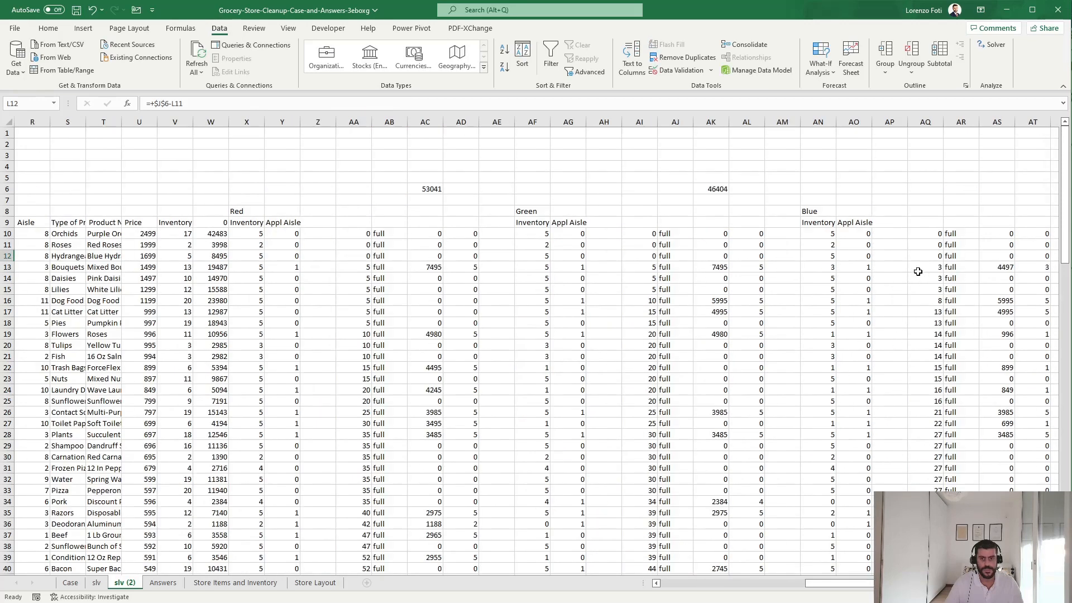
left_click(851, 235)
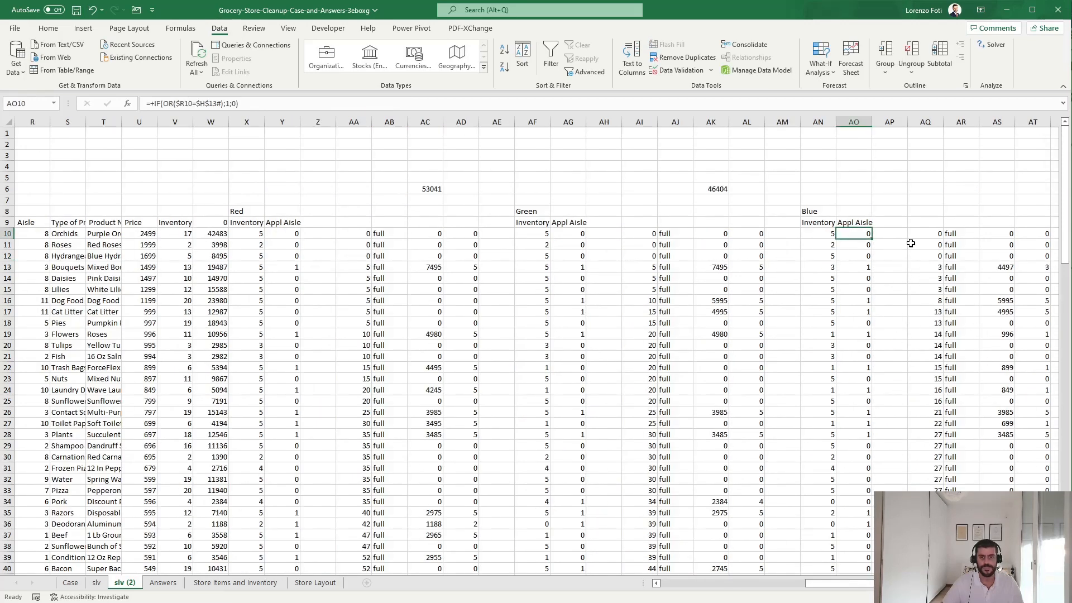
key("Right")
key("Right")
key("Right")
key("F2")
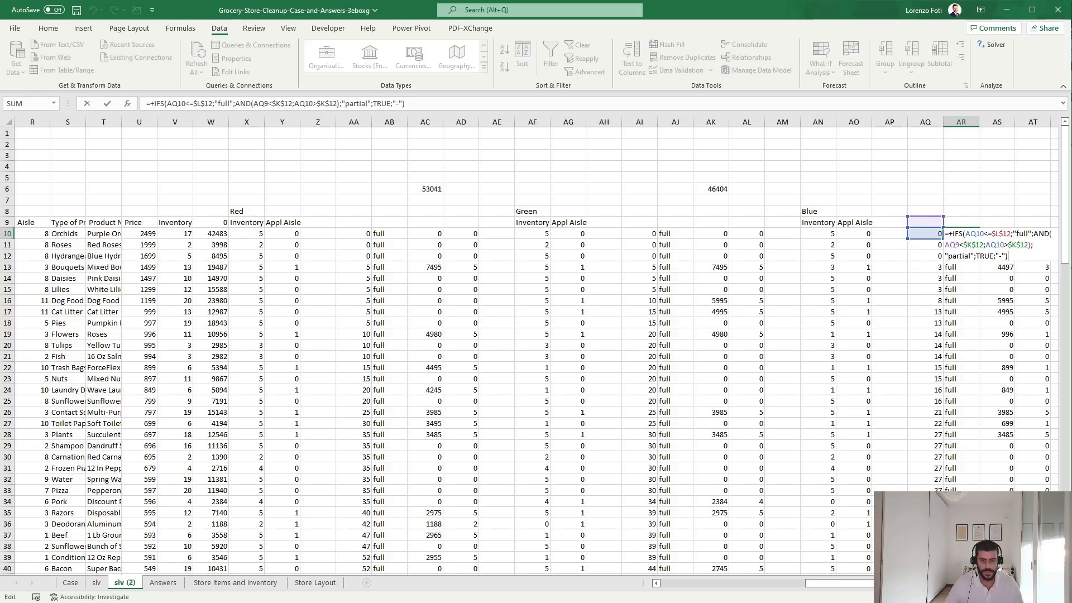
left_click_drag(888, 583, 738, 581)
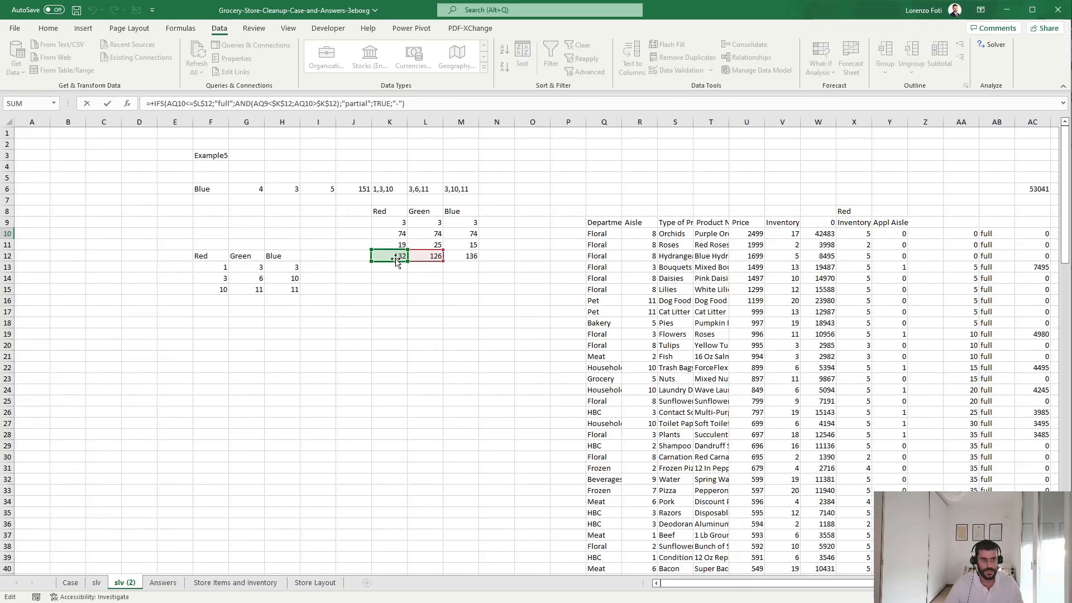
left_click_drag(397, 263, 468, 263)
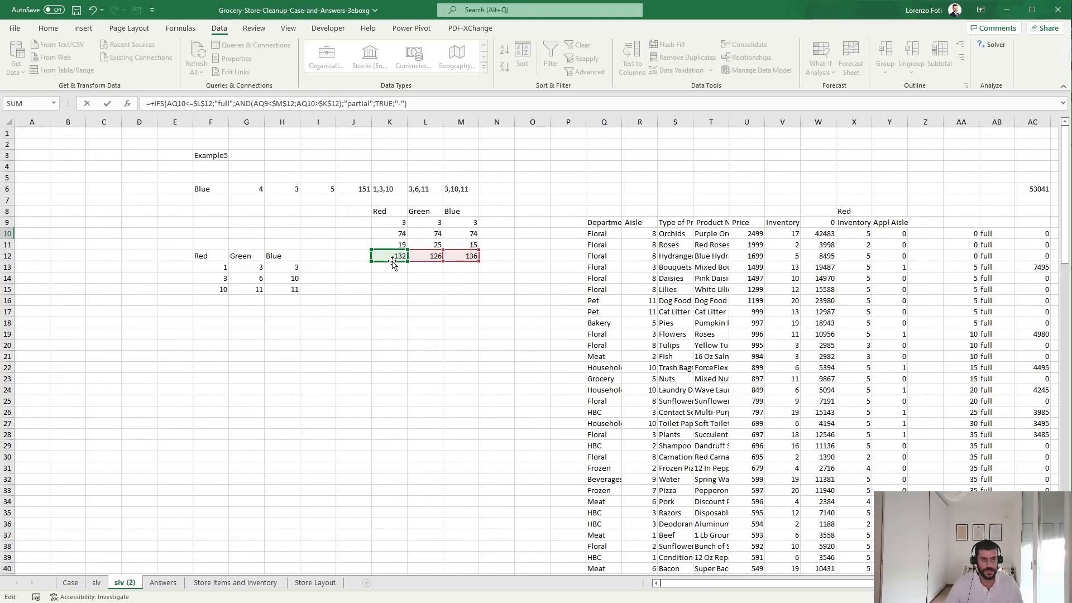
left_click_drag(393, 262, 458, 257)
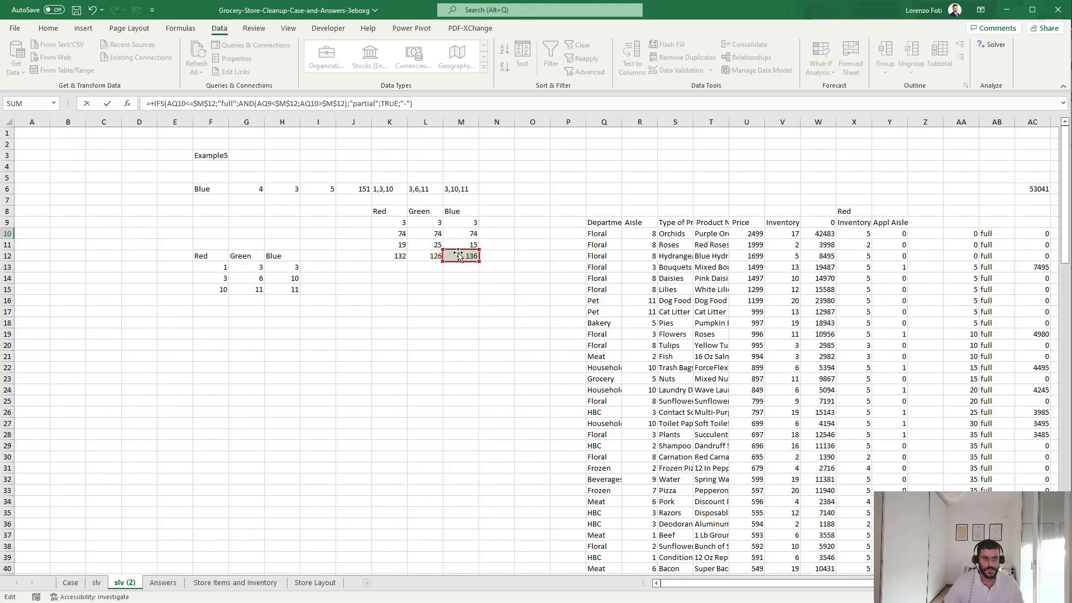
key("Return")
Copy Blue's status formula from AR10 down column AR through row 128.
key("Up")
key("Right")
key("Left")
key("ctrl+c")
key("Down")
key("ctrl+shift+Down")
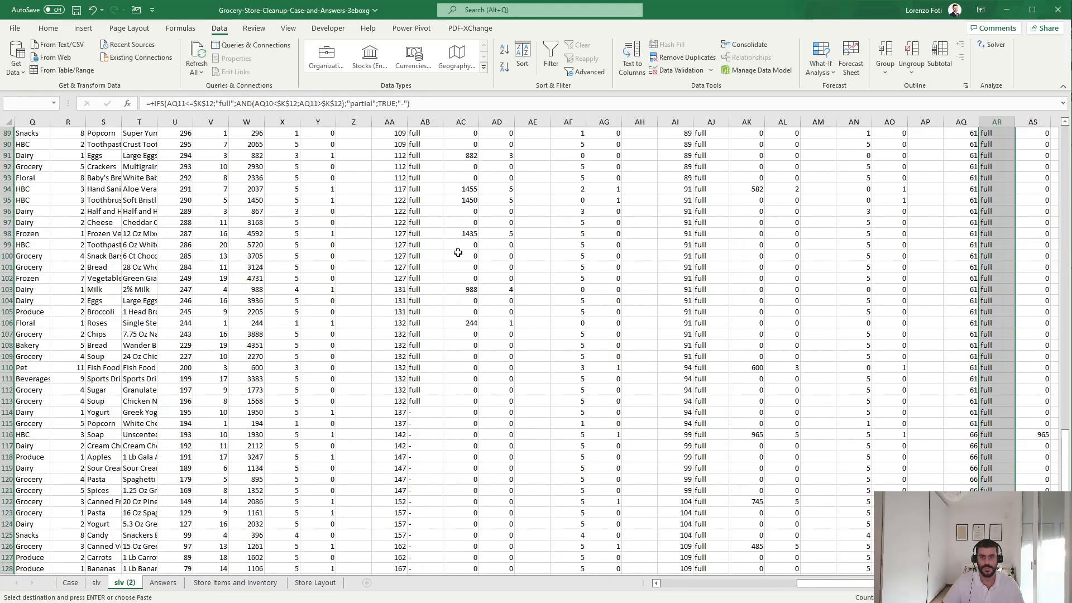
key("Return")
Change Blue's value formula in AS10 to use Blue's limit $M$12 in the partial case.
key("Up")
key("Right")
key("F2")
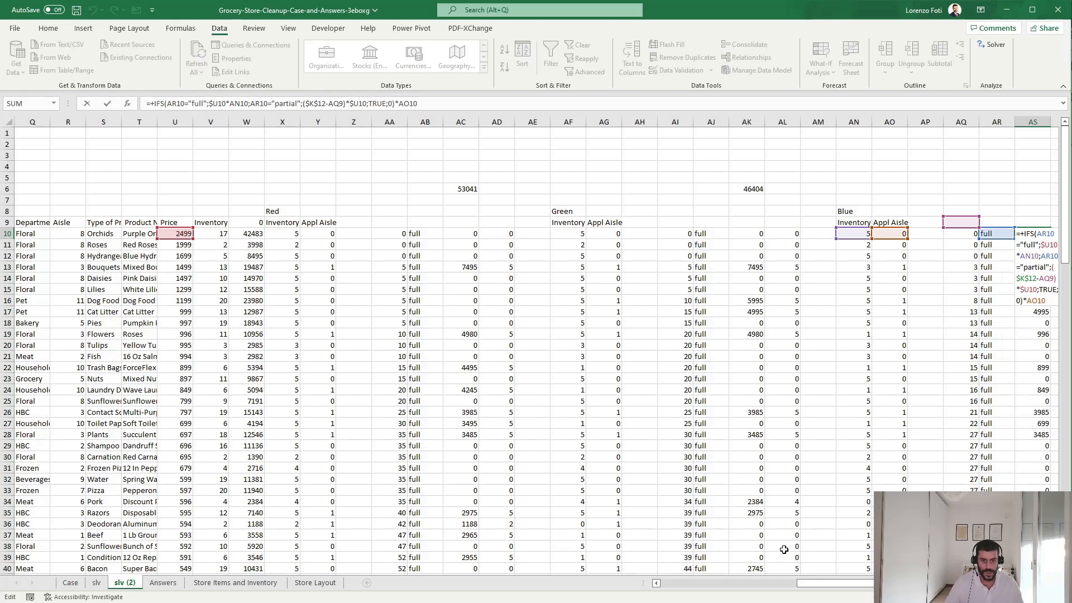
left_click_drag(816, 584, 660, 581)
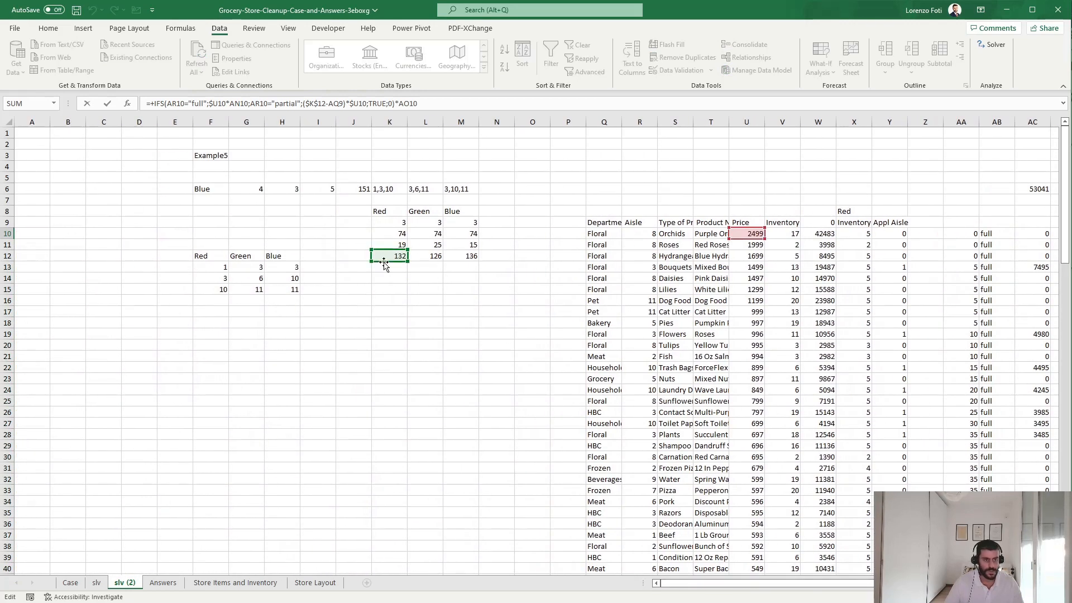
left_click_drag(385, 262, 459, 256)
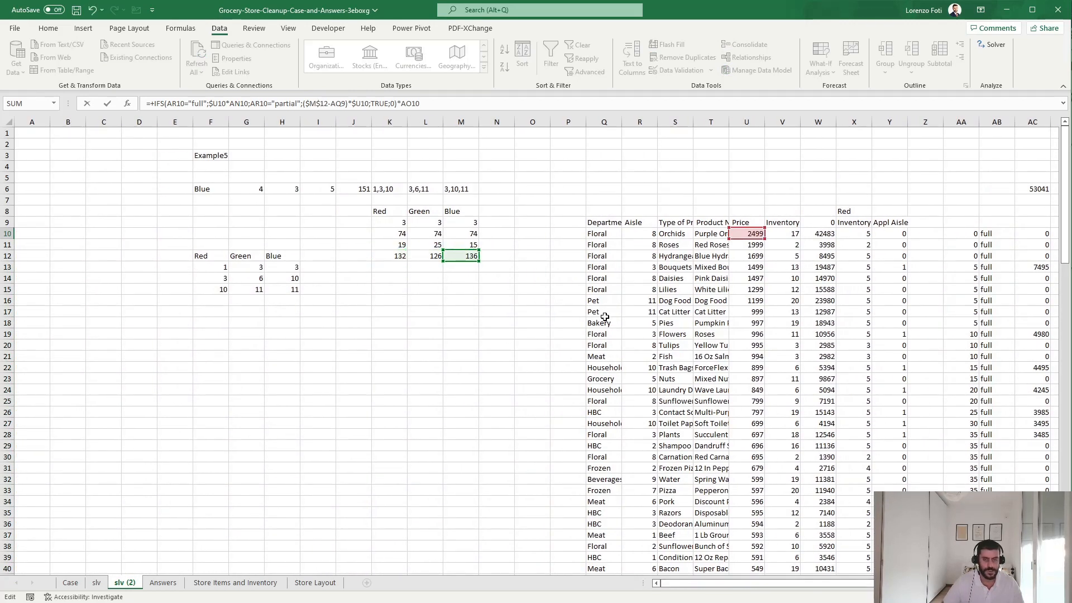
key("ctrl+Return")
Copy Blue's value formula from AS10 down column AS through row 128.
key("ctrl+c")
key("Down")
key("ctrl+shift+Down")
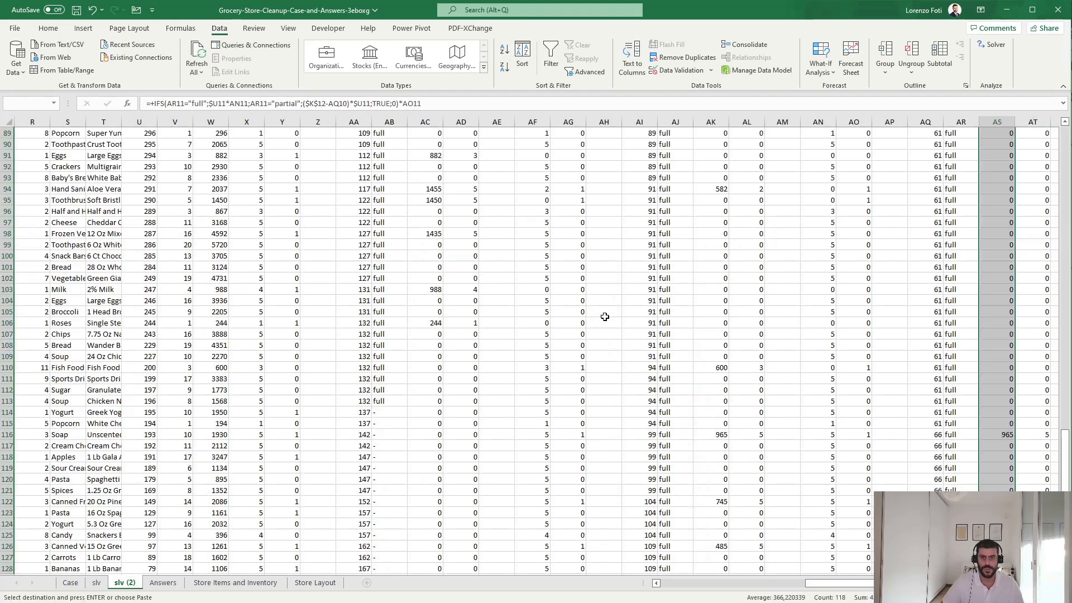
key("ctrl+v")
key("Up")
key("Down")
key("Escape")
Change Blue's quantity formula in AT10 to use Blue's limit $M$12 in the partial case.
key("Right")
key("Up")
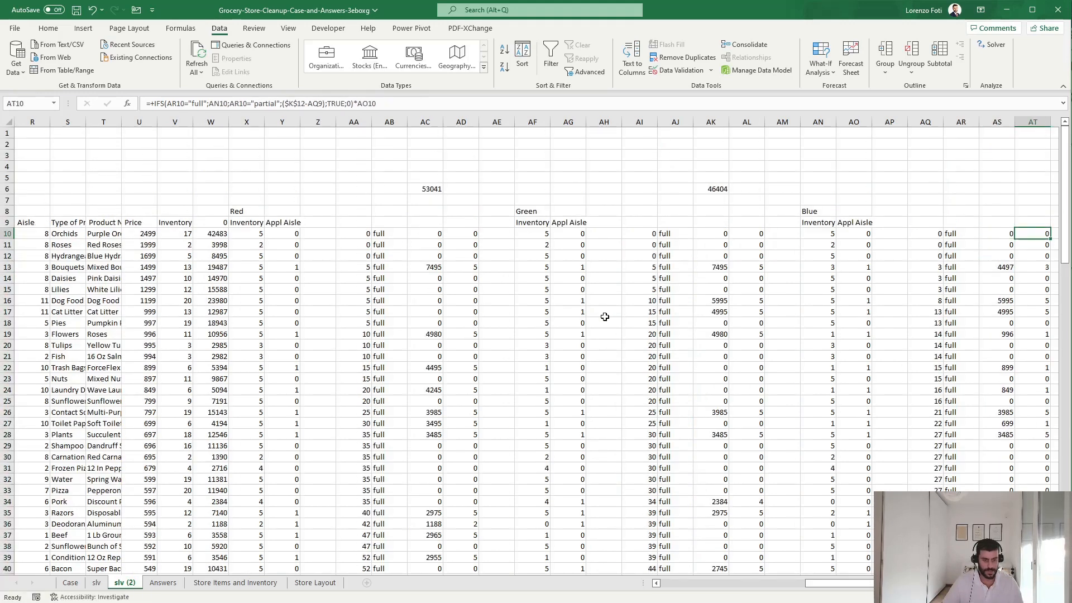
key("F2")
left_click_drag(838, 583, 665, 583)
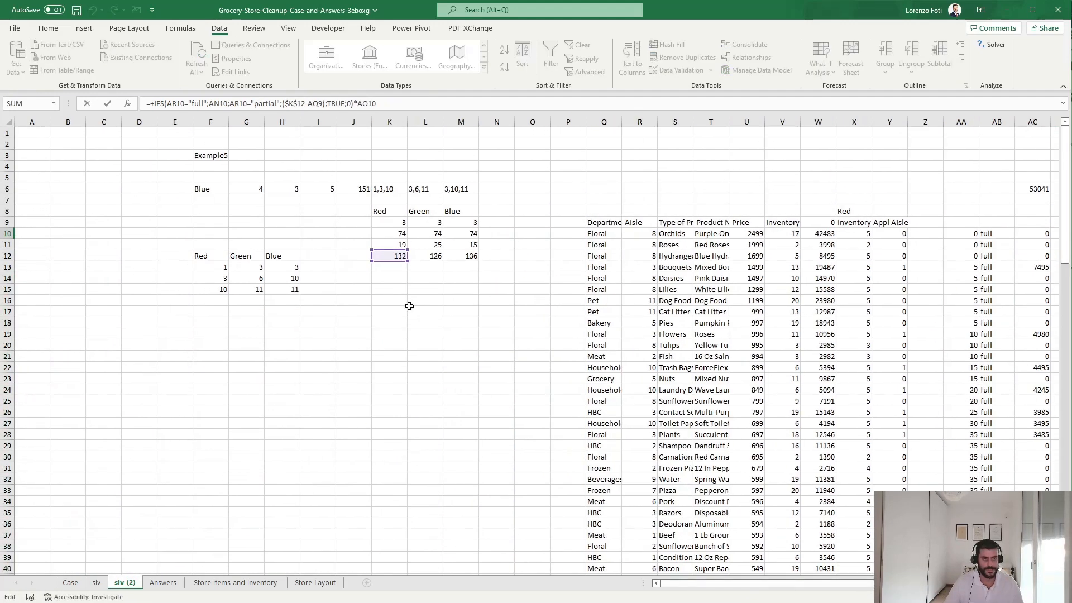
left_click_drag(394, 261, 460, 257)
key("Return")
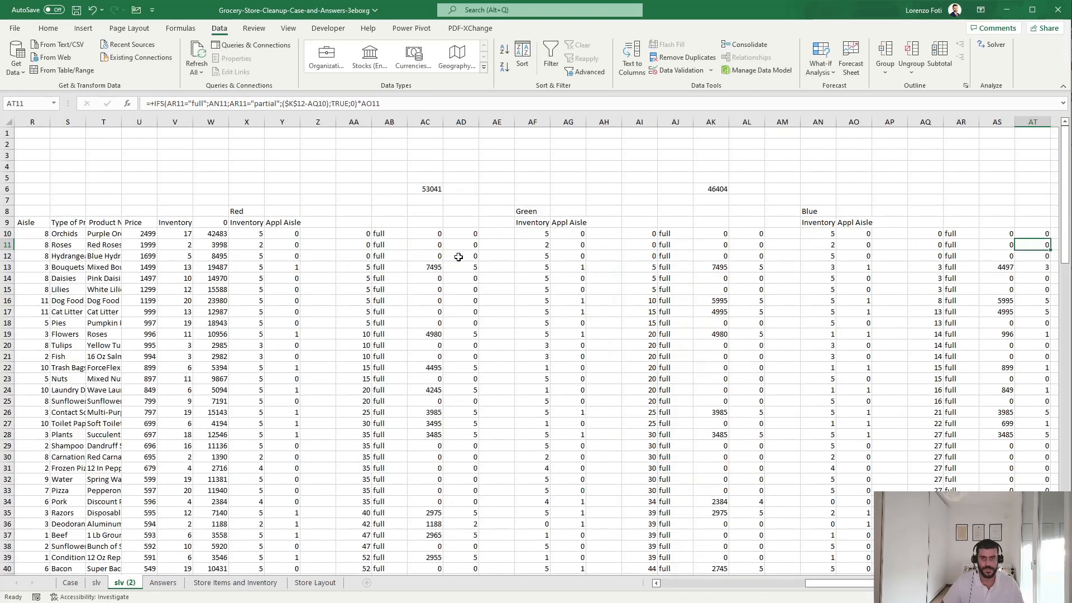
Copy Blue's quantity formula from AT10 down the rest of column AT.
key("Up")
key("Right")
key("Left")
key("ctrl+c")
key("Down")
key("ctrl+shift+Down")
key("Return")
key("Up")
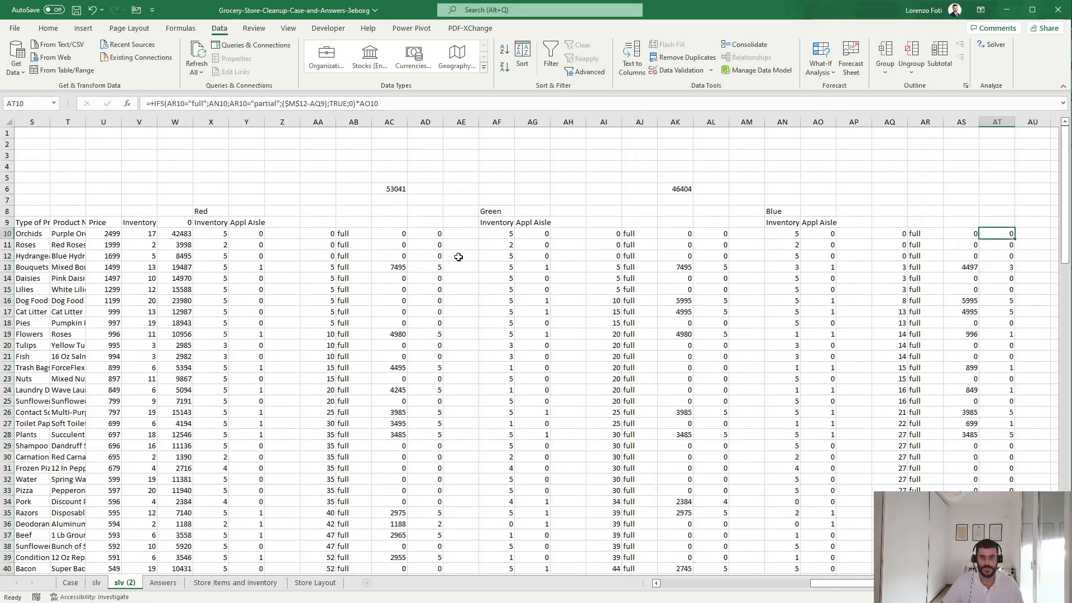
Copy Green's total formula from AK6 to AS6 to sum Blue's values.
key("Left")
key("Left")
key("Left")
key("Left")
key("Left")
key("Left")
key("Up")
key("Up")
key("Up")
key("Left")
key("Left")
key("Up")
key("Left")
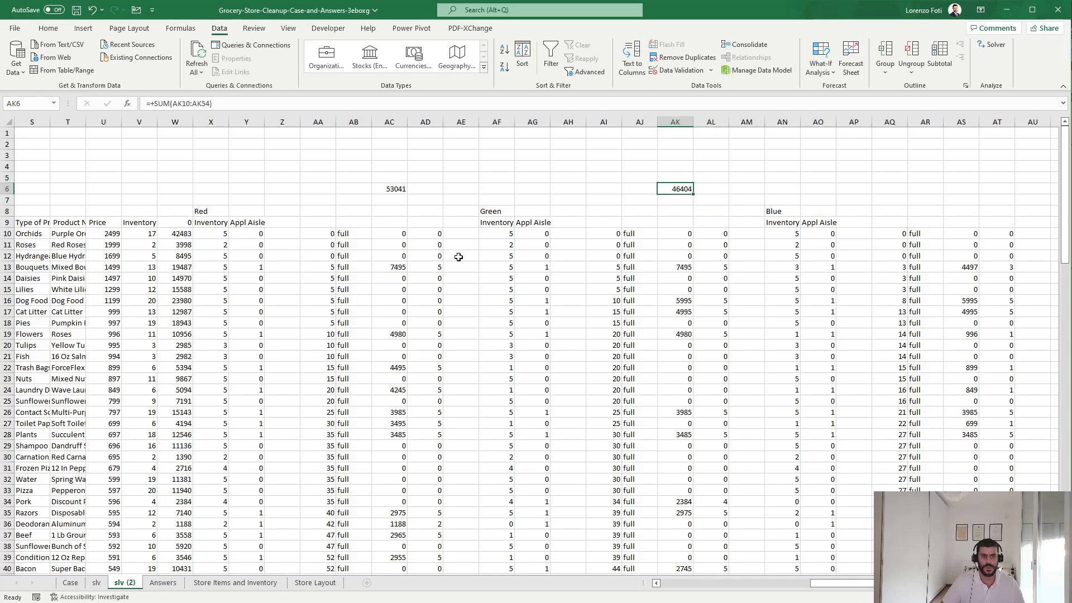
key("ctrl+c")
key("Right")
key("Right")
key("Right")
key("Right")
key("Right")
key("Right")
key("Right")
key("Right")
key("ctrl+v")
key("Escape")
key("Down")
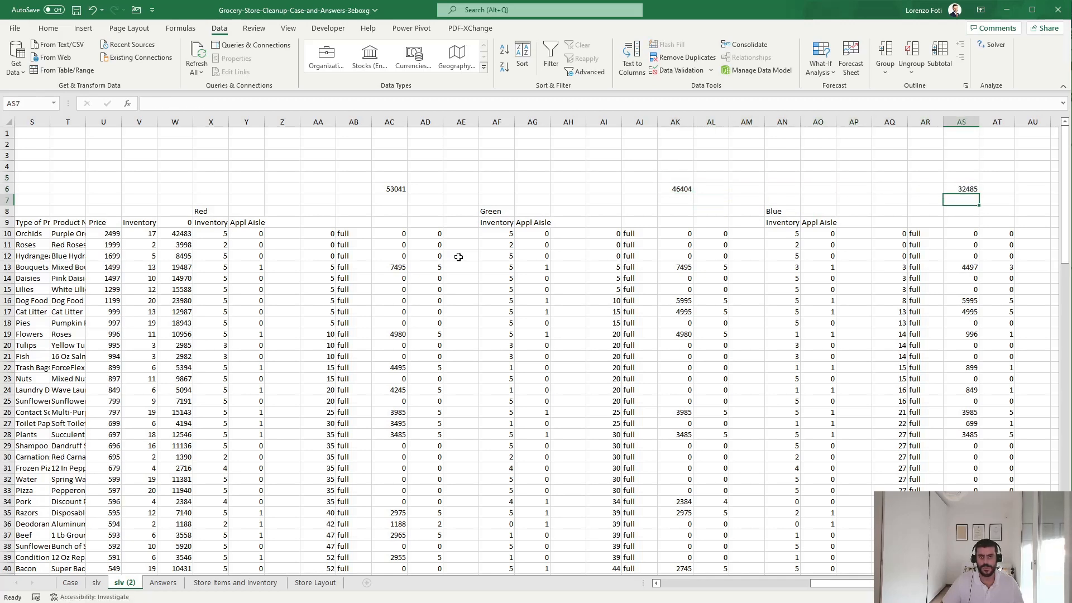
Compare Blue's total with the Example5 answer on the Case sheet and review the limits and aisles on slv (2).
key("Up")
left_click(70, 583)
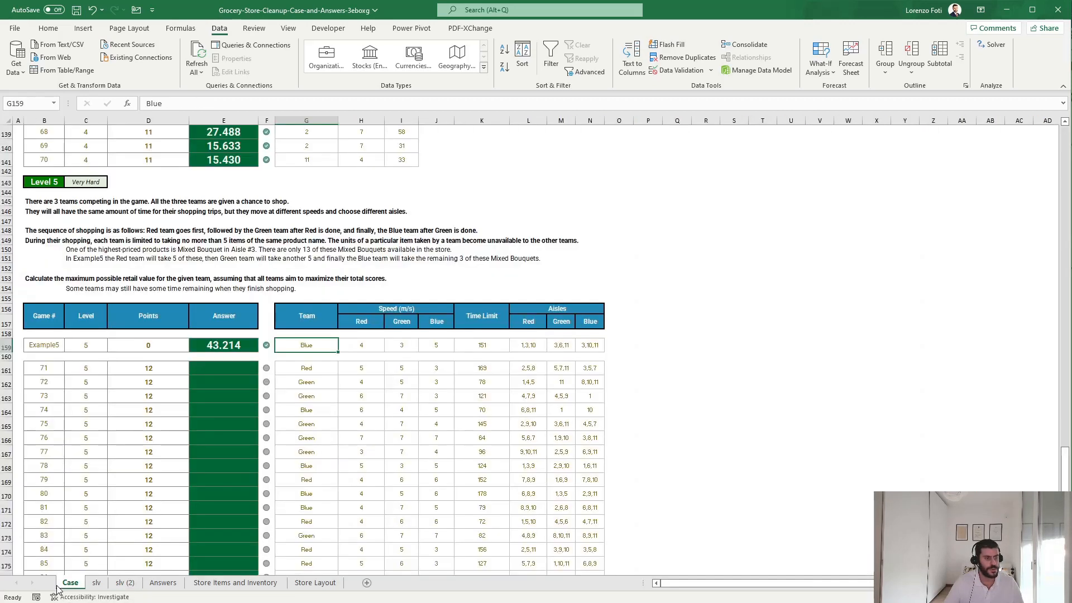
left_click(126, 582)
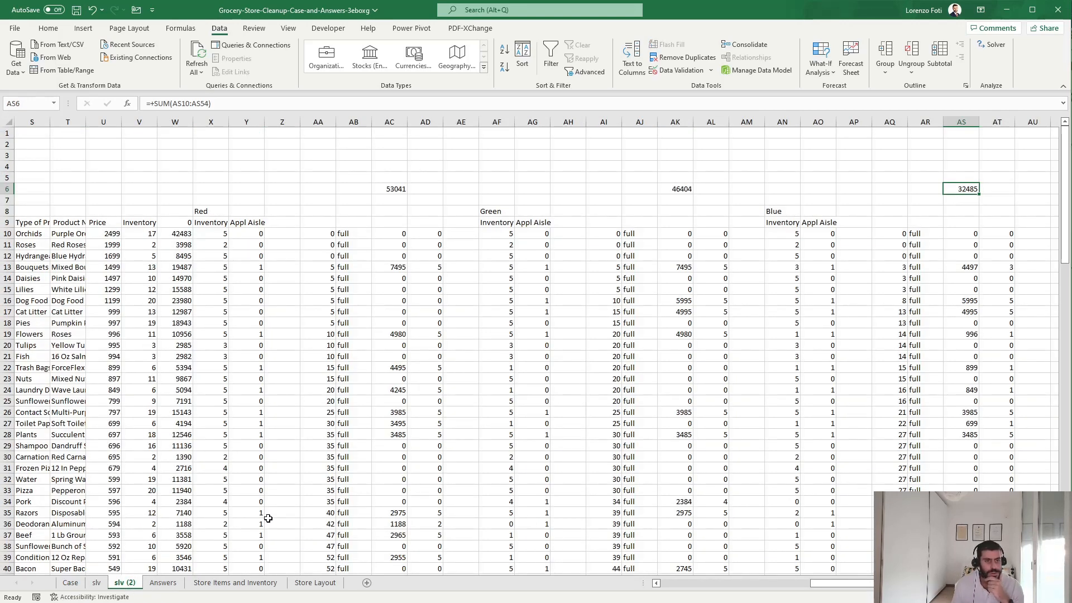
left_click_drag(843, 584, 679, 586)
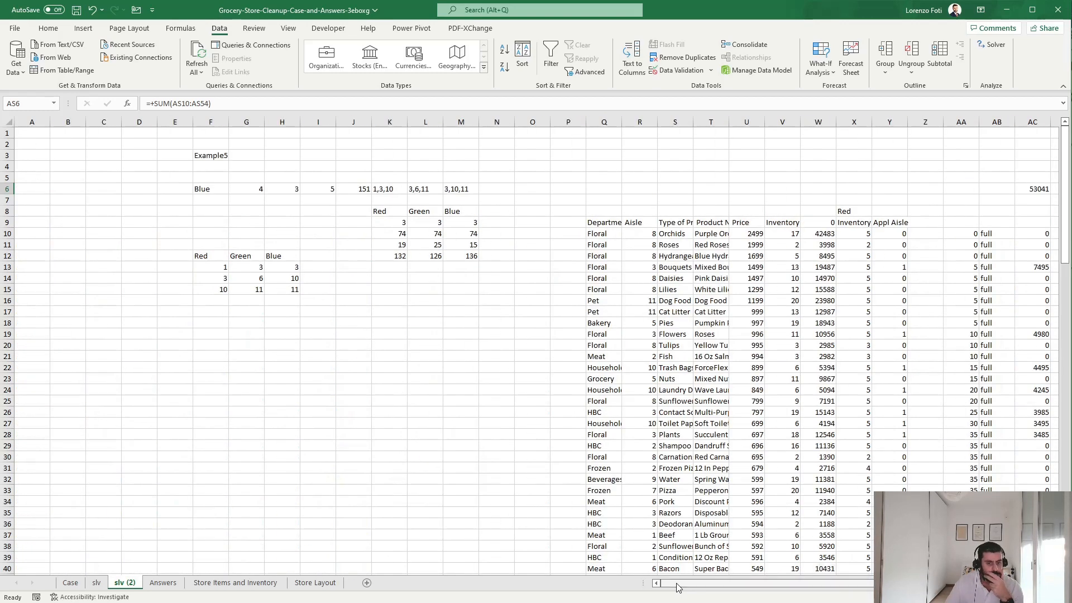
mouse_move(677, 584)
left_mouse_down()
mouse_move(855, 580)
mouse_move(673, 582)
left_mouse_up()
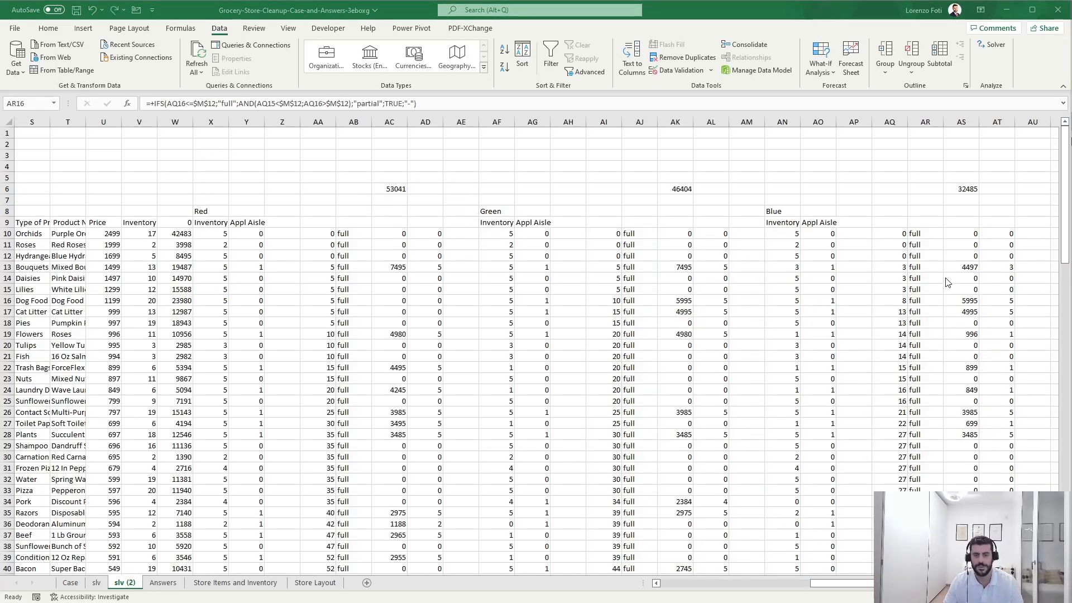
Recheck Blue's total in AS6 against Example5's answer in E159 and its team in G159 on the Case sheet.
left_click(959, 222)
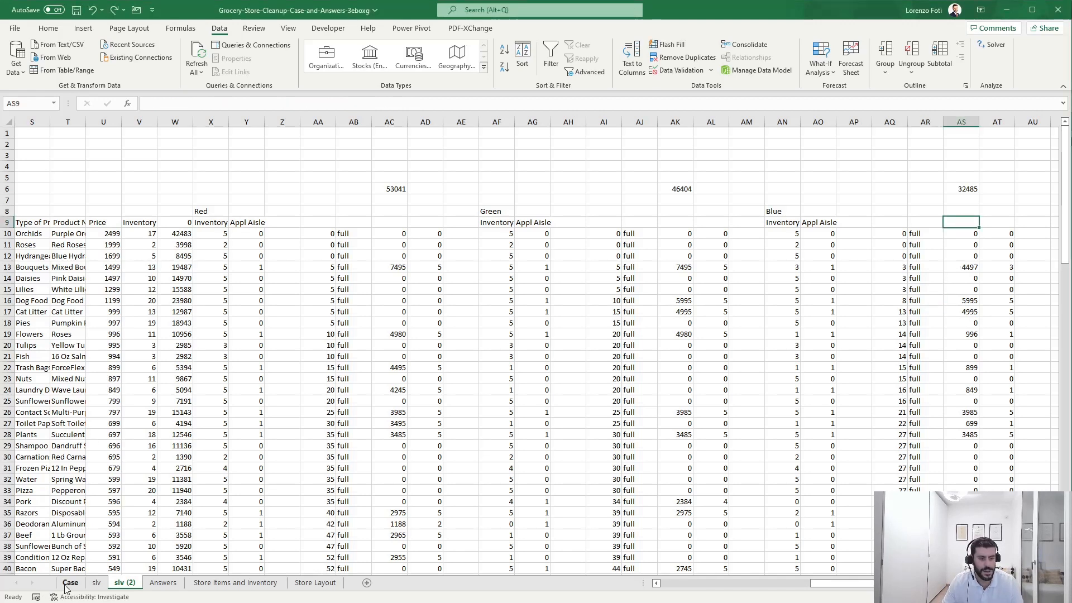
left_click(960, 190)
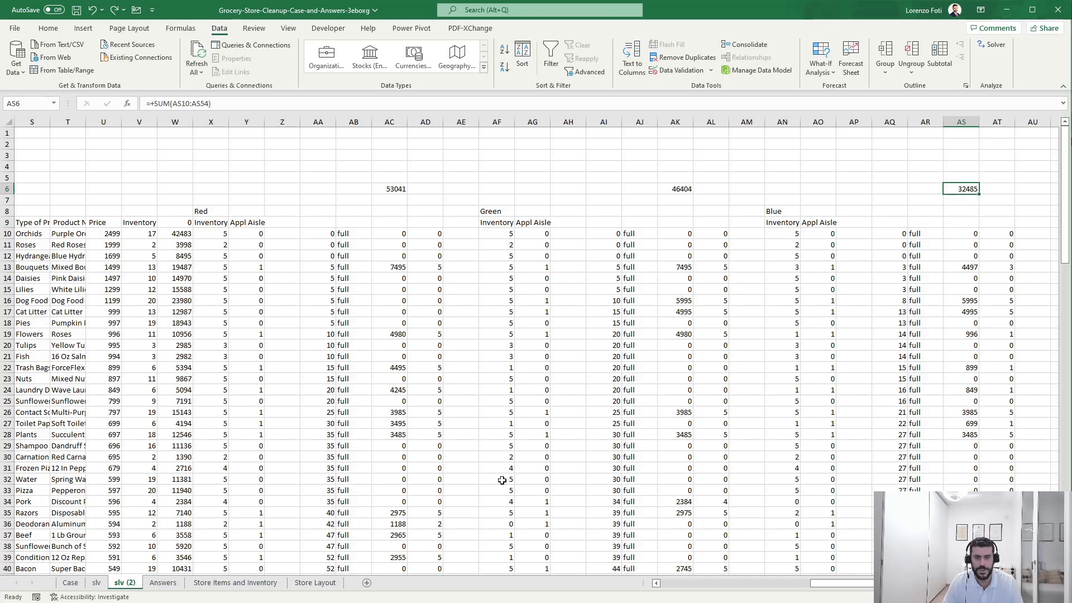
left_click(67, 583)
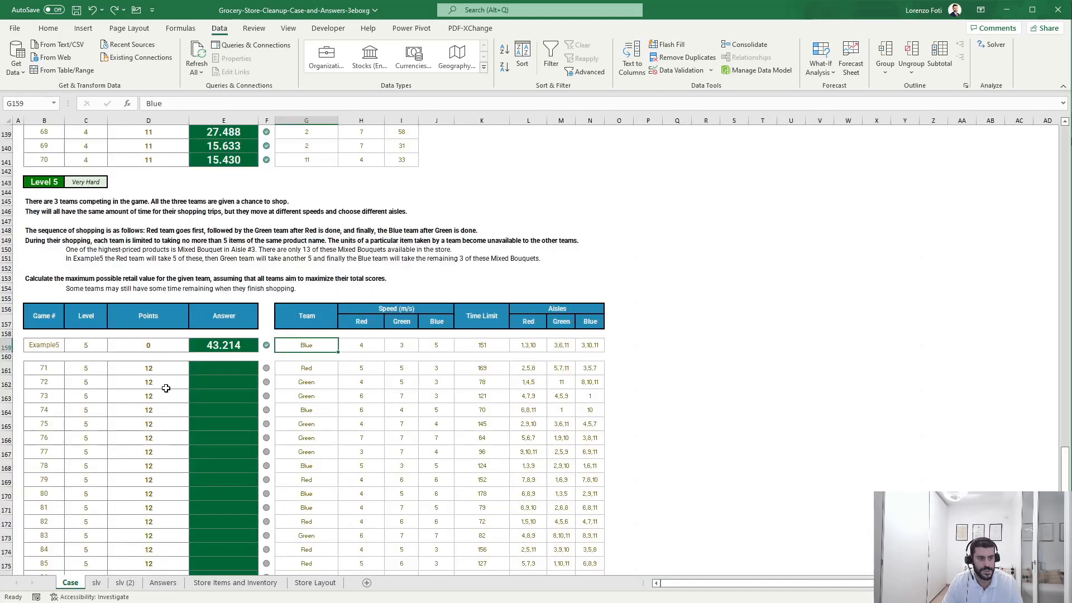
left_click(221, 345)
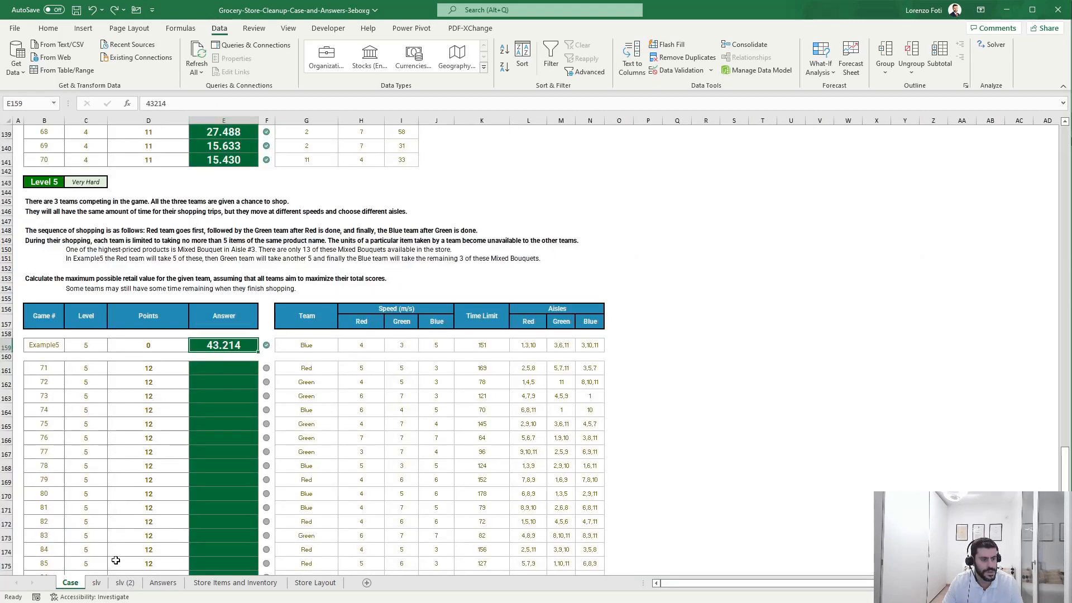
left_click(309, 343)
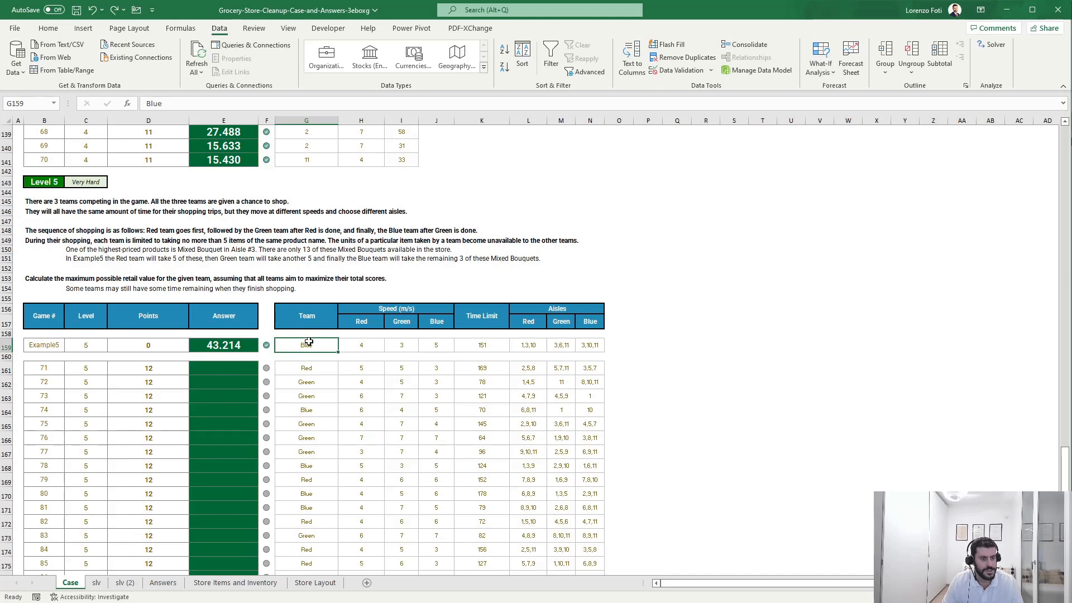
left_click(125, 583)
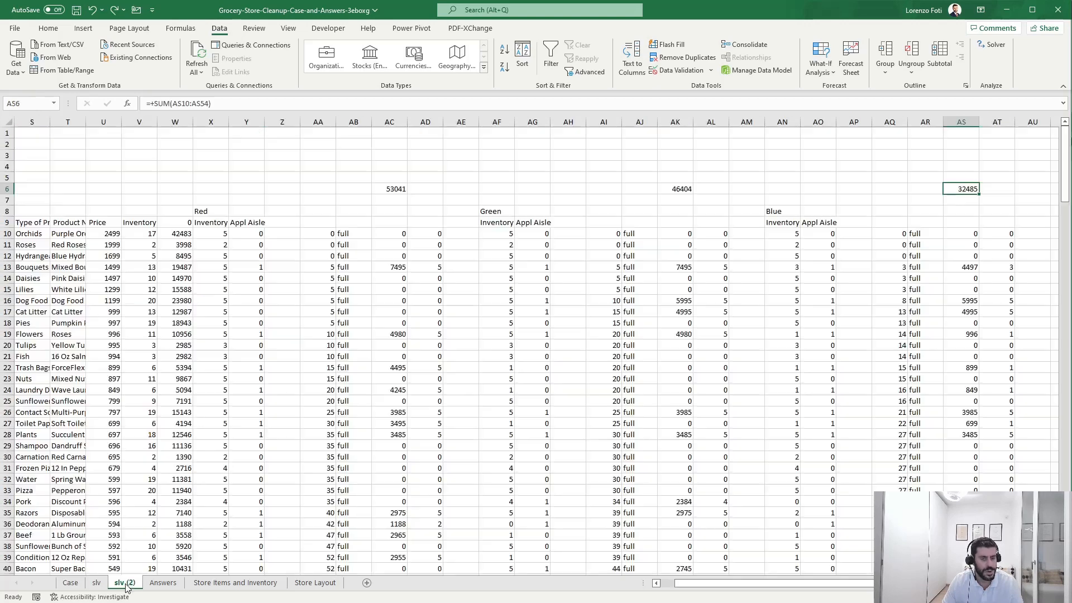
Inspect Blue's cumulative quantity formula in AQ11 and inventory formula in AN10 on slv (2).
left_click(806, 208)
left_click(900, 245)
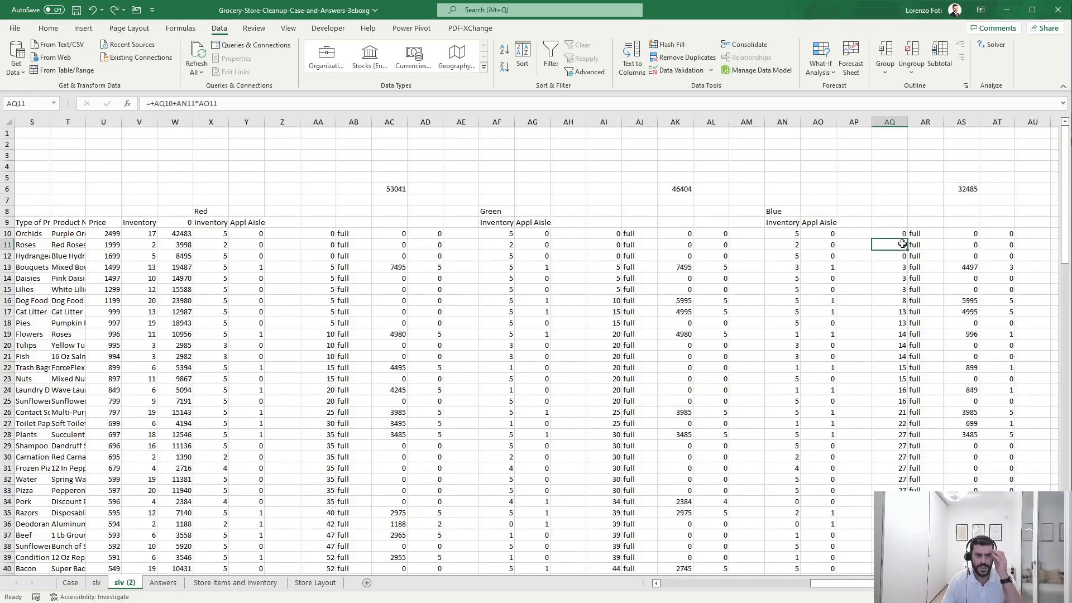
mouse_move(842, 583)
left_mouse_down()
mouse_move(833, 587)
mouse_move(843, 586)
left_mouse_up()
left_click(787, 234)
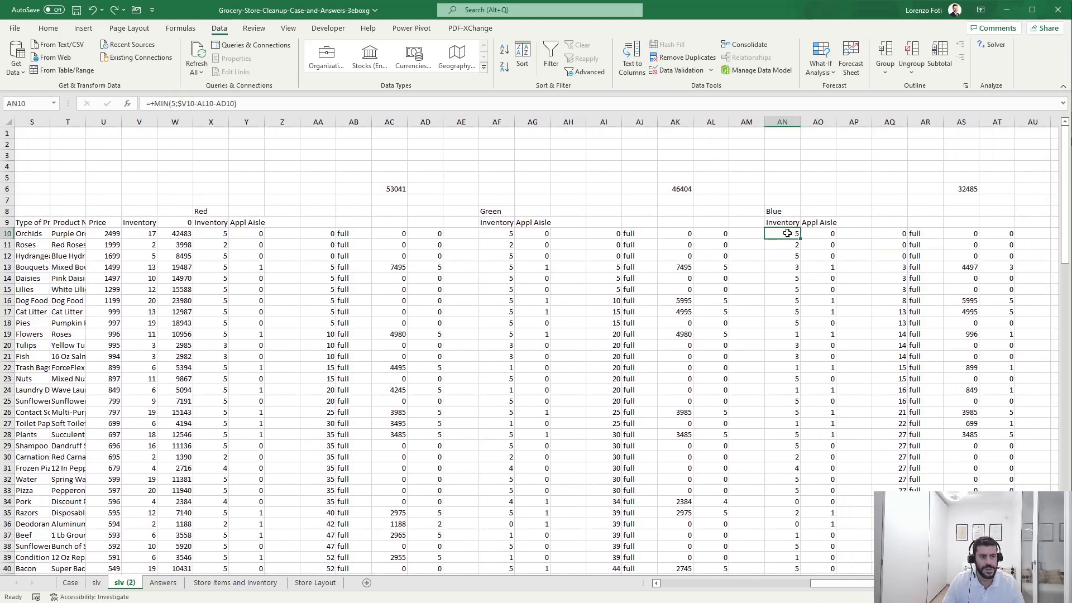
Trace the Mixed Bouquet row 13 across the Red, Green and Blue blocks, checking the inventory, aisle and taken-quantity formulas.
key("Down")
key("Down")
key("Down")
key("Right")
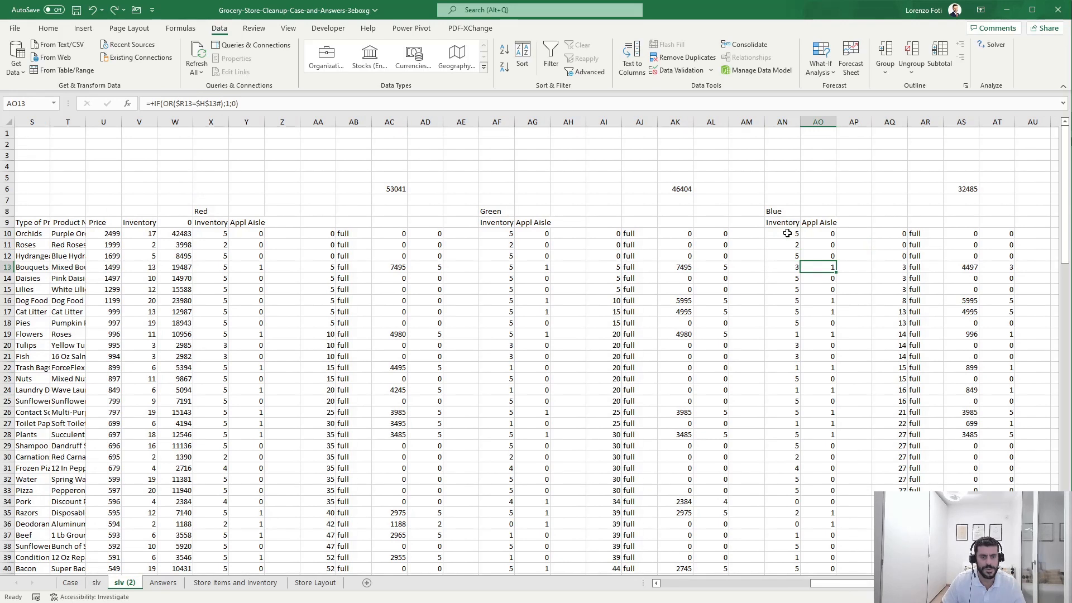
key("shift+space")
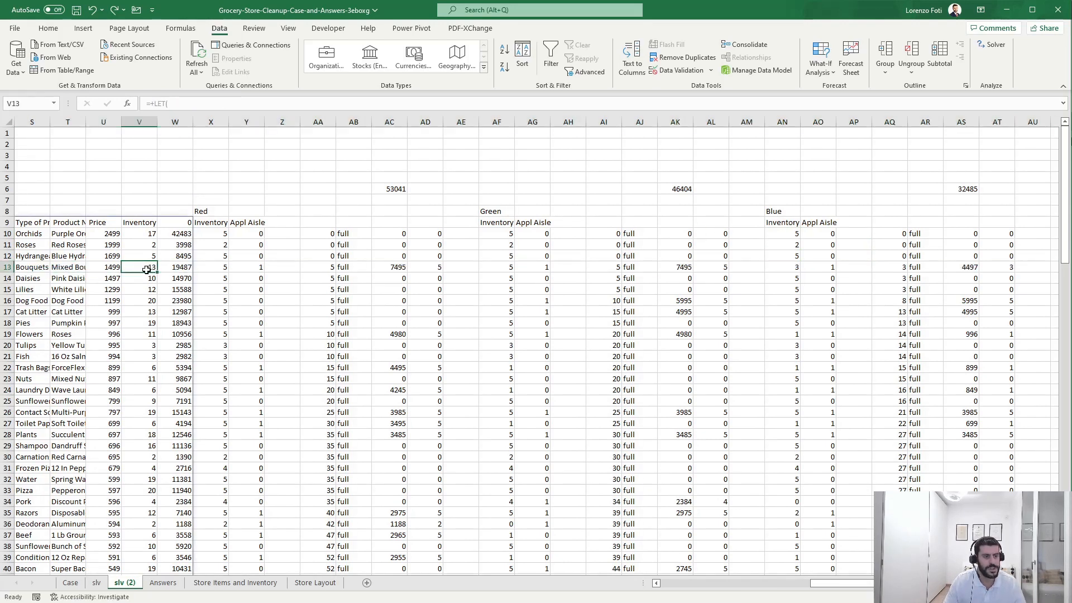
left_click(440, 268)
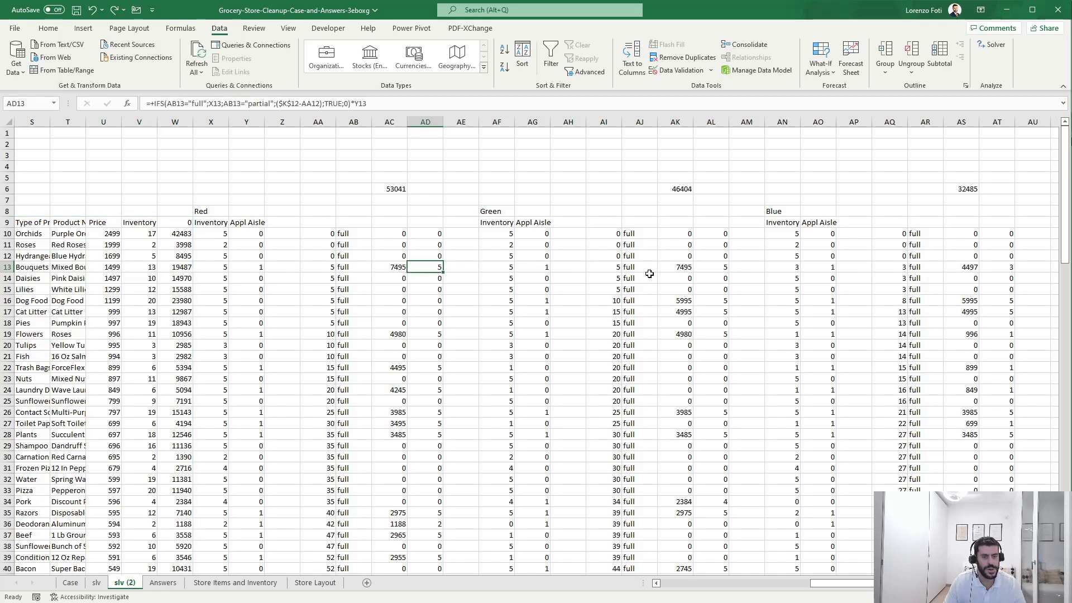
left_click(723, 265)
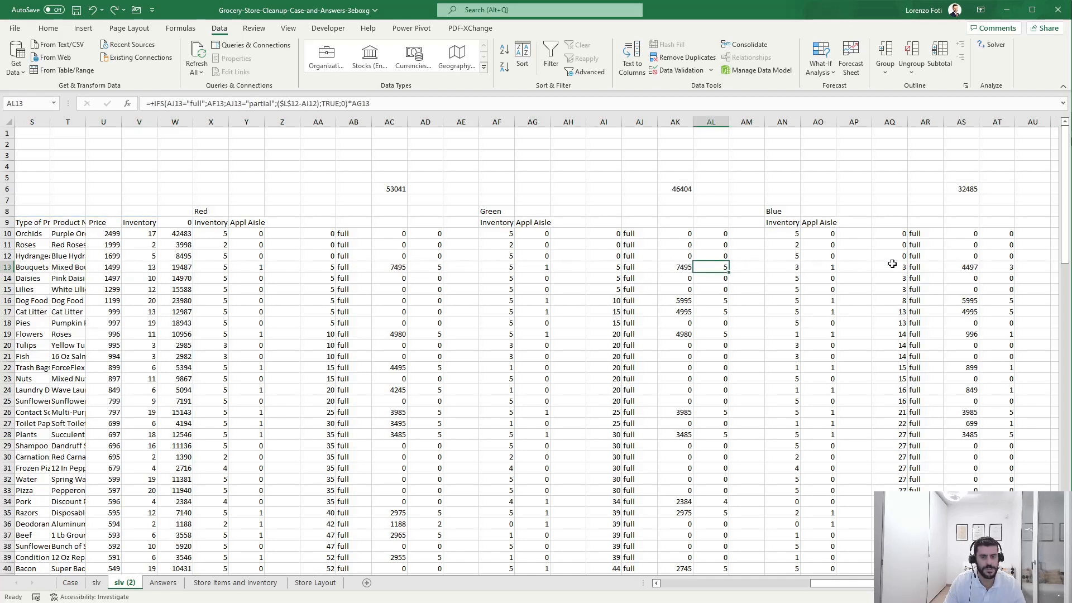
left_click(782, 270)
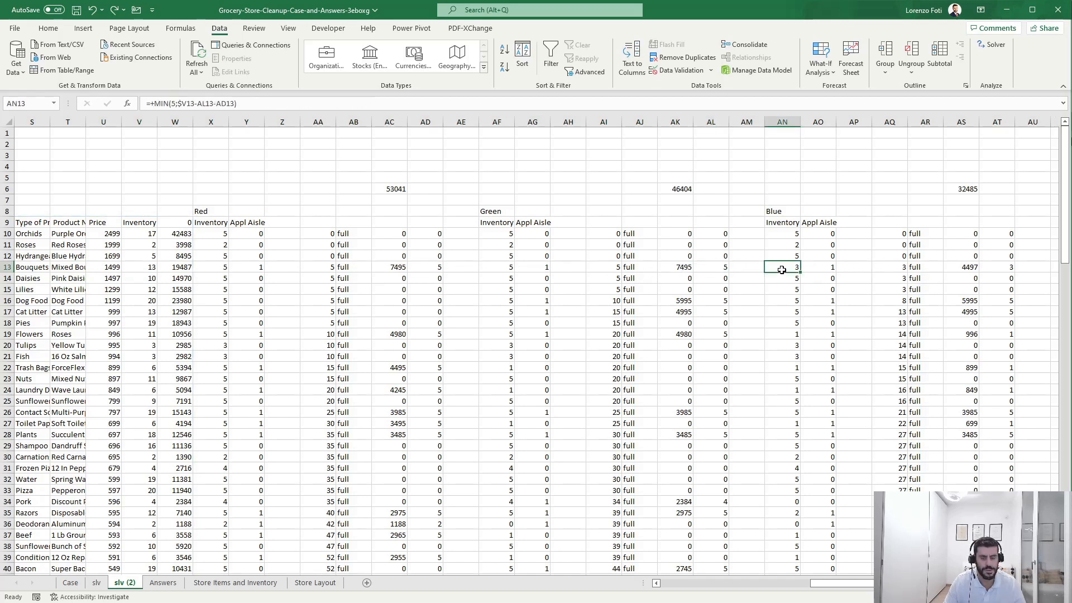
left_click(1008, 267)
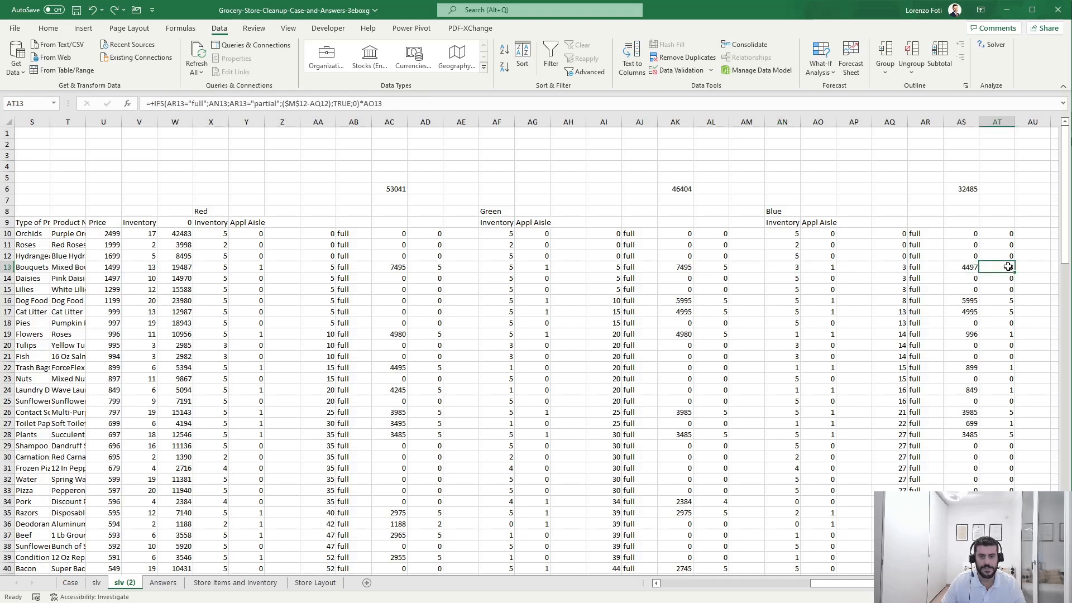
Inspect Blue's value formulas in AS13 and AS16 and the cells they reference.
key("Left")
key("F2")
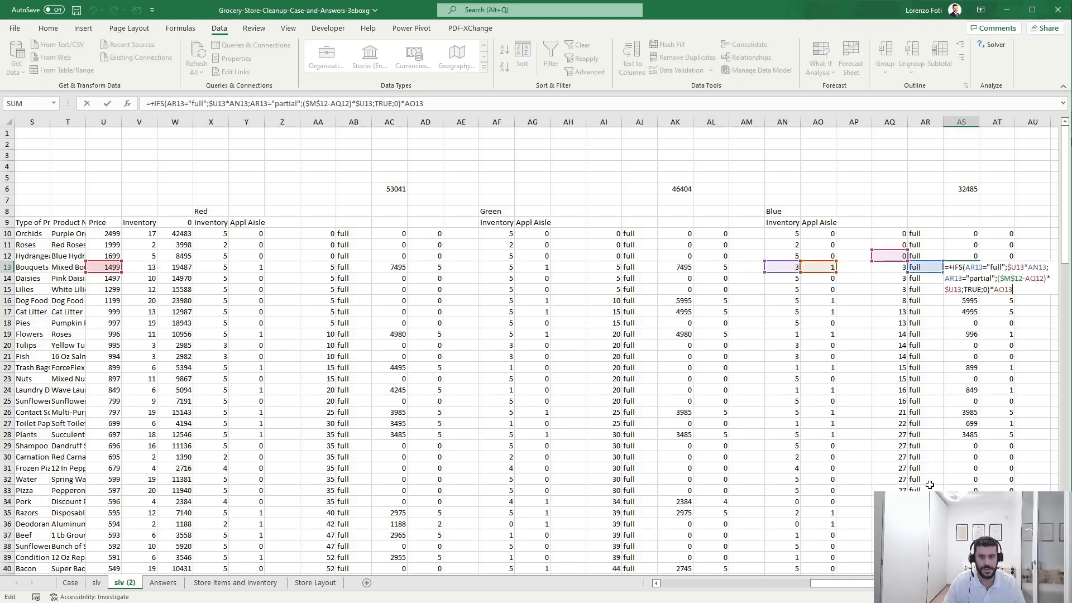
left_click_drag(842, 583, 902, 583)
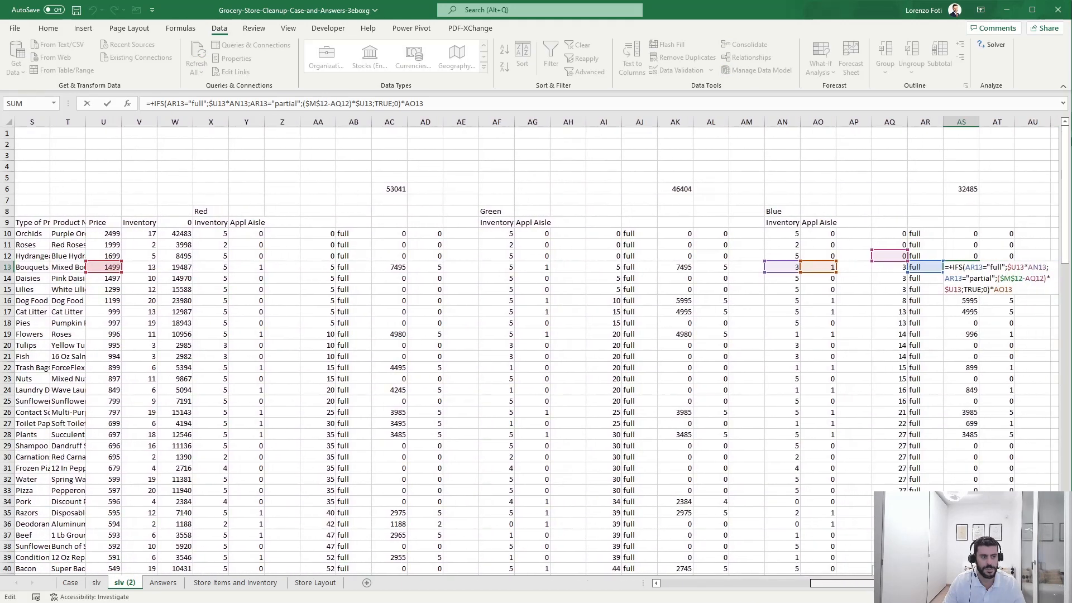
key("Escape")
key("Down")
key("Down")
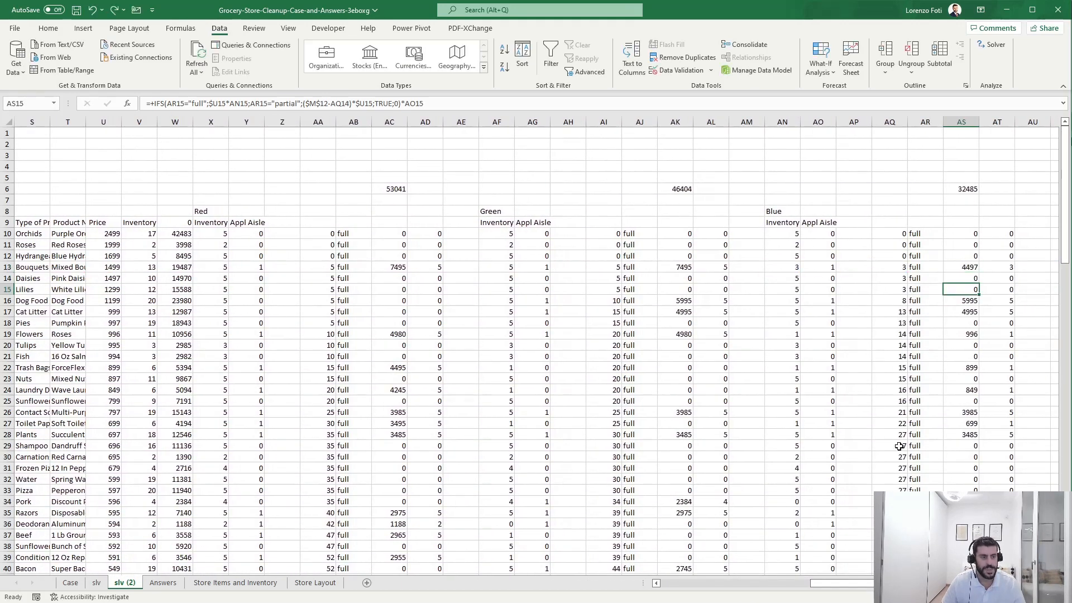
key("Down")
key("F2")
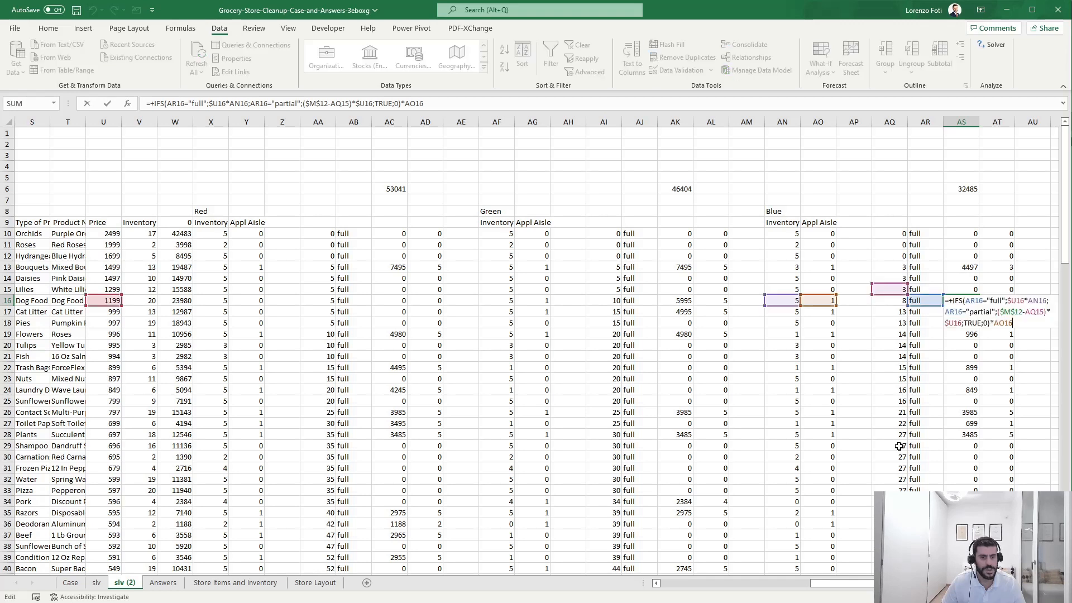
key("Escape")
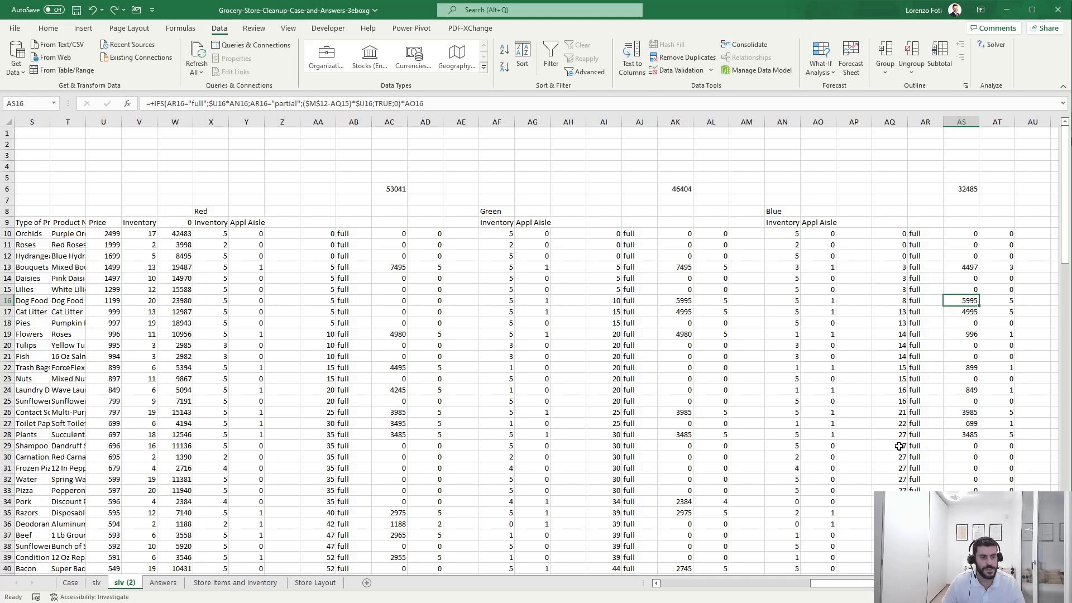
key("F2")
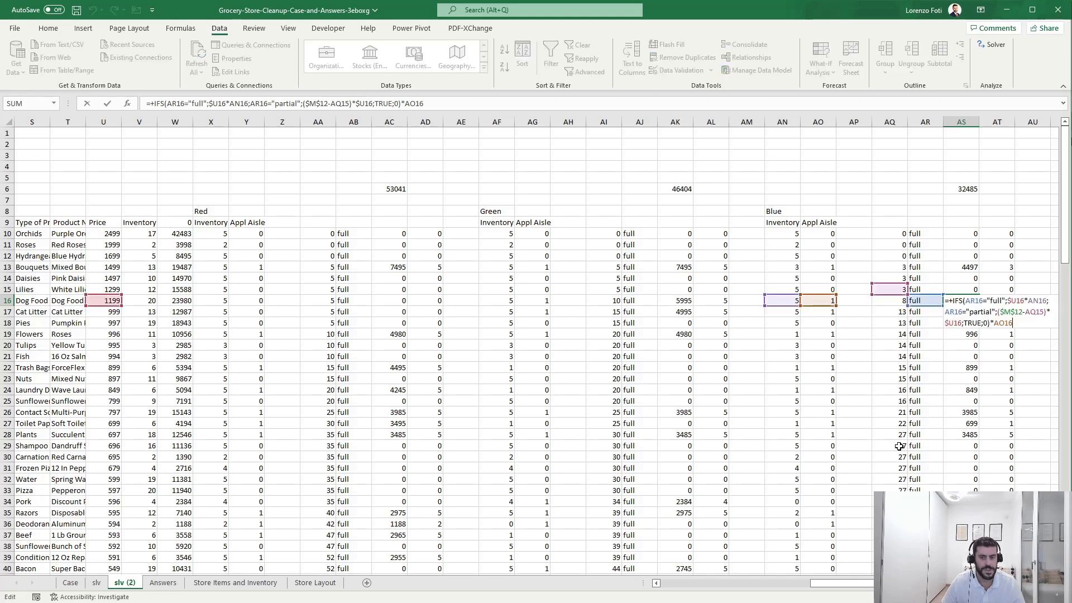
key("Escape")
Review Blue's values in column AS from row 10 down to the last product in row 128.
key("Down")
key("Down")
key("Down")
key("Down")
key("Down")
key("Down")
key("Down")
key("Down")
key("Down")
key("Down")
key("Down")
key("Down")
key("Down")
key("Down")
key("Down")
key("Down")
key("Down")
key("Down")
key("Down")
key("Down")
key("Down")
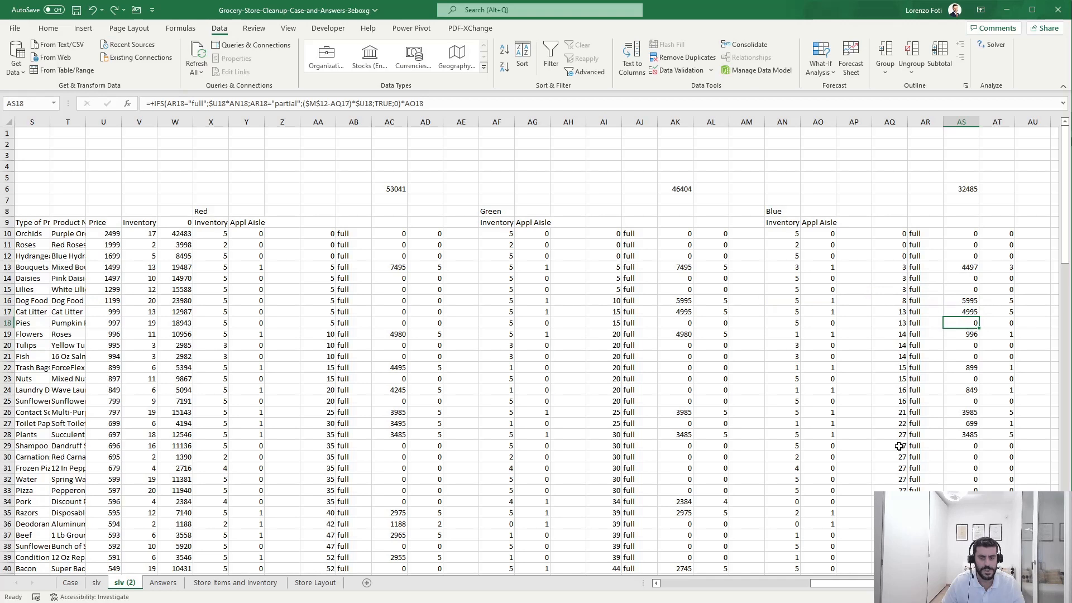
key("ctrl+Up")
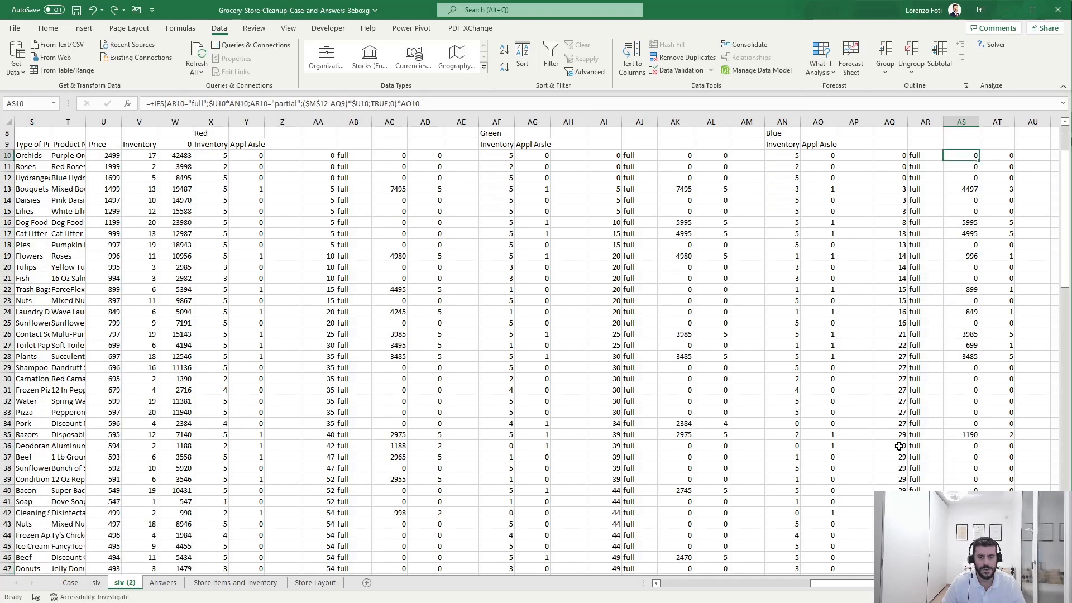
key("ctrl+Up")
key("ctrl+Up")
key("ctrl+Down")
key("ctrl+Down")
key("ctrl+shift+Down")
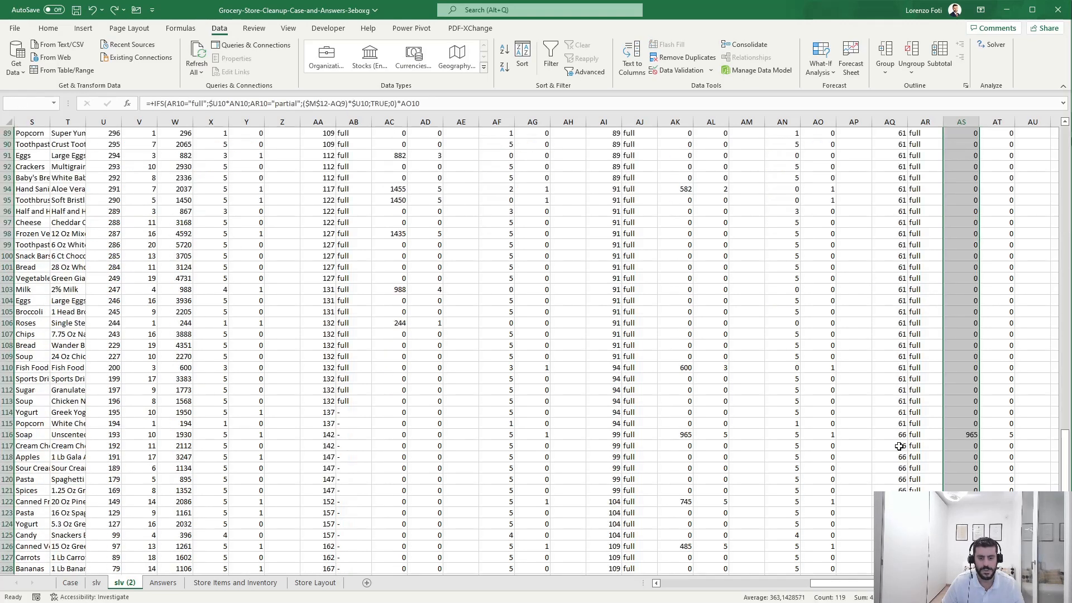
key("ctrl+Up")
key("ctrl+Up")
key("ctrl+Down")
key("ctrl+Down")
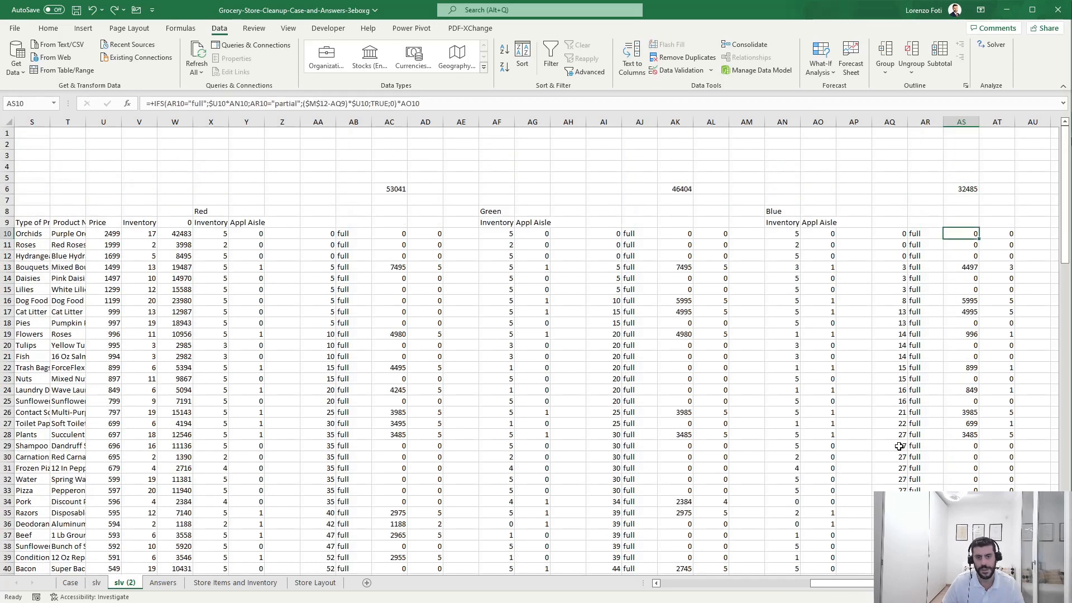
Extend Blue's total formula in AS6 to sum the full range AS10:AS128.
key("ctrl+Up")
key("F2")
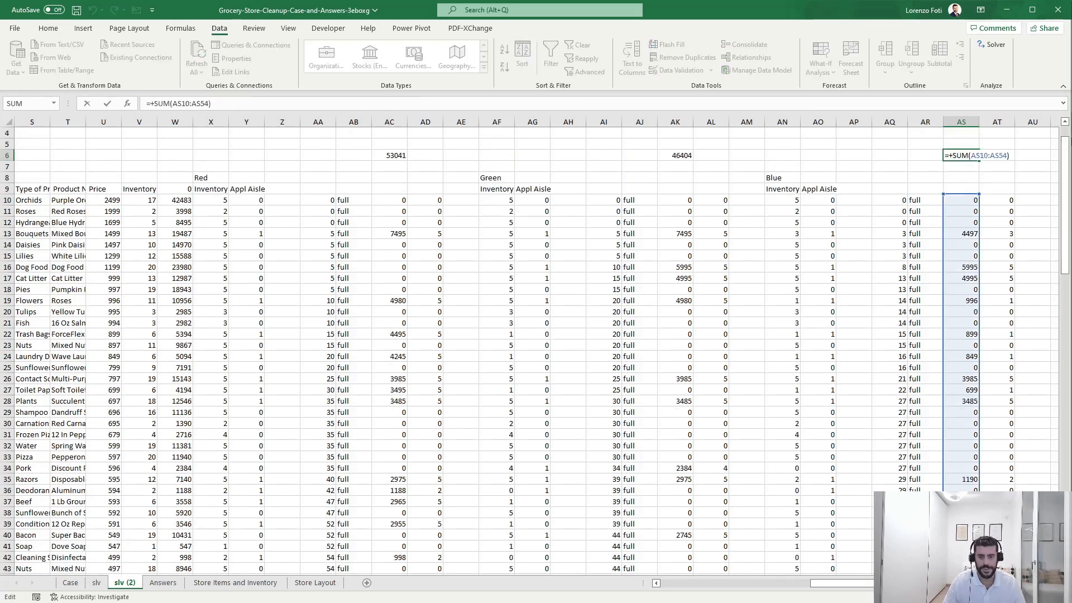
scroll(989, 306, "down", 13)
left_click_drag(979, 294, 965, 548)
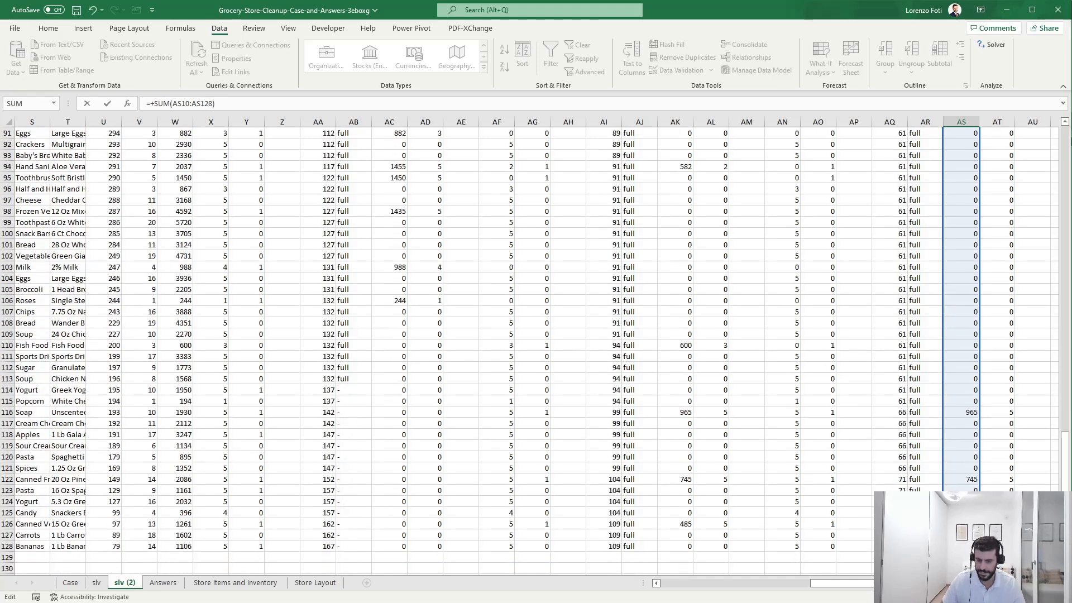
key("Return")
Copy Blue's total formula from AS6 to Green's total in AK6 and Red's total in AC6.
key("Up")
key("Up")
key("Up")
key("Up")
key("Down")
key("Down")
key("Down")
key("ctrl+c")
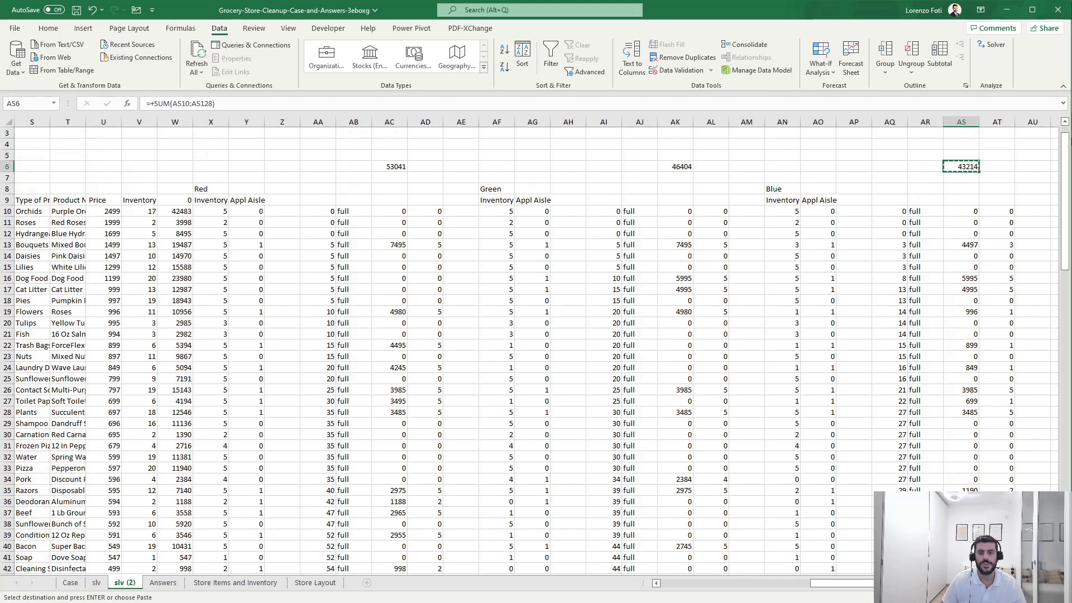
key("ctrl+Left")
key("ctrl+v")
key("ctrl+Left")
key("ctrl+v")
key("Escape")
key("ctrl+Right")
key("ctrl+Right")
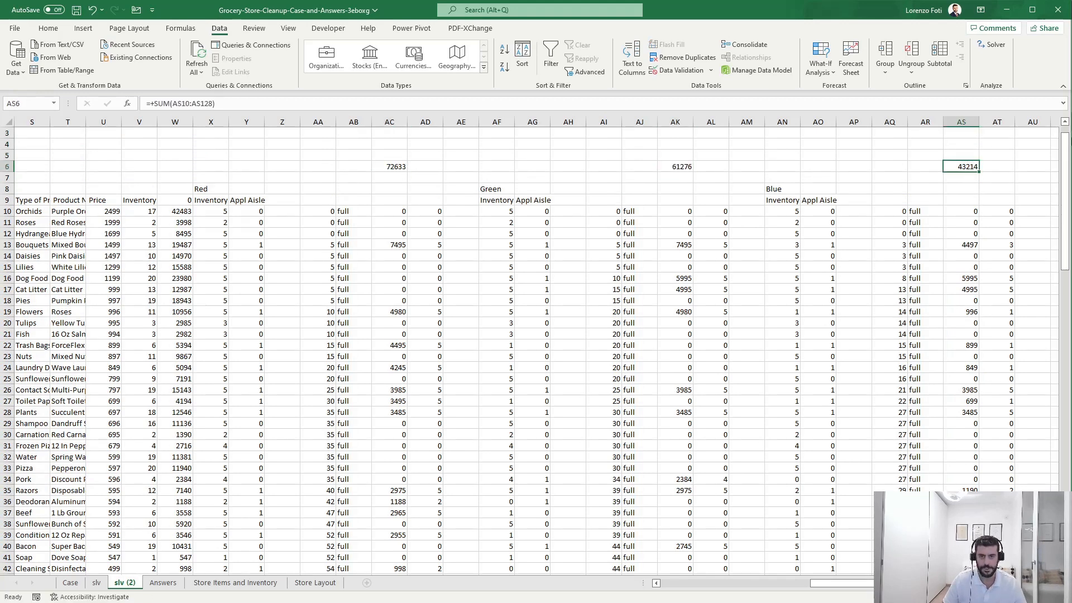
Check Blue's total against Example5's answer on the Case sheet and return to slv (2).
key("ctrl+Page_Up")
key("ctrl+Page_Up")
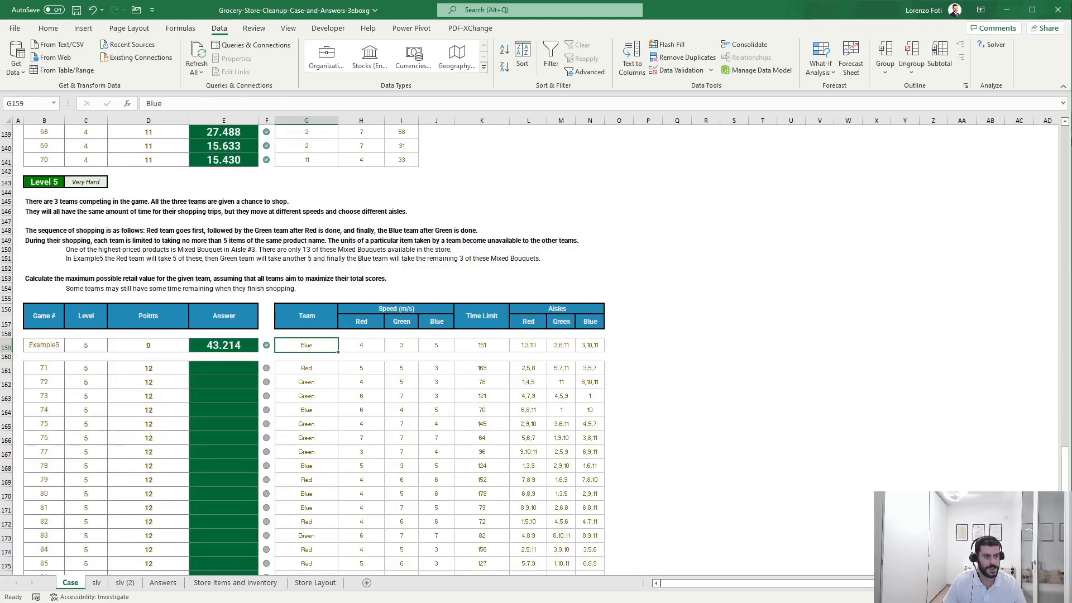
key("ctrl+Page_Down")
key("ctrl+Page_Down")
Label the team totals by entering Red in AC5, Green in AK5 and Blue in AS5.
key("Left")
key("Left")
key("Left")
key("Left")
key("Left")
key("Left")
key("Left")
key("Left")
key("Left")
key("Left")
key("Left")
key("Left")
key("Left")
key("Left")
key("Left")
key("Left")
key("Left")
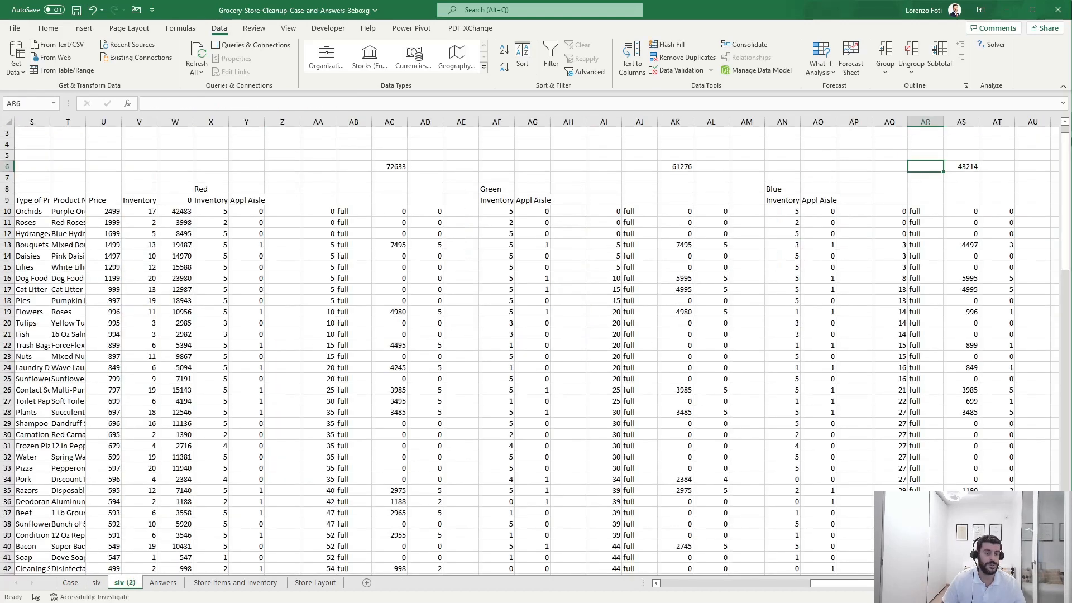
key("Right")
key("Up")
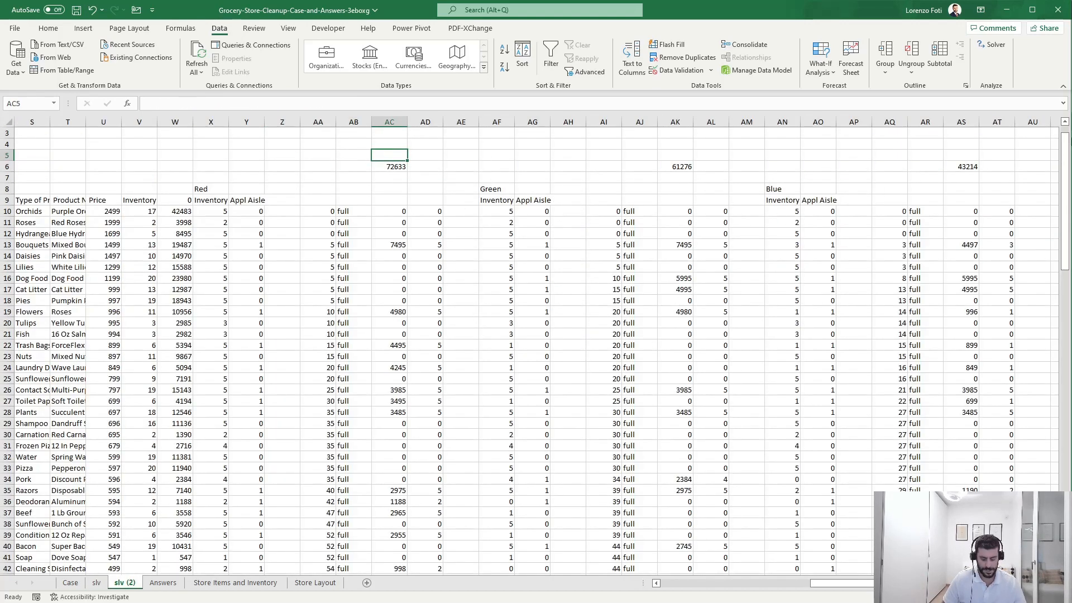
type("Red")
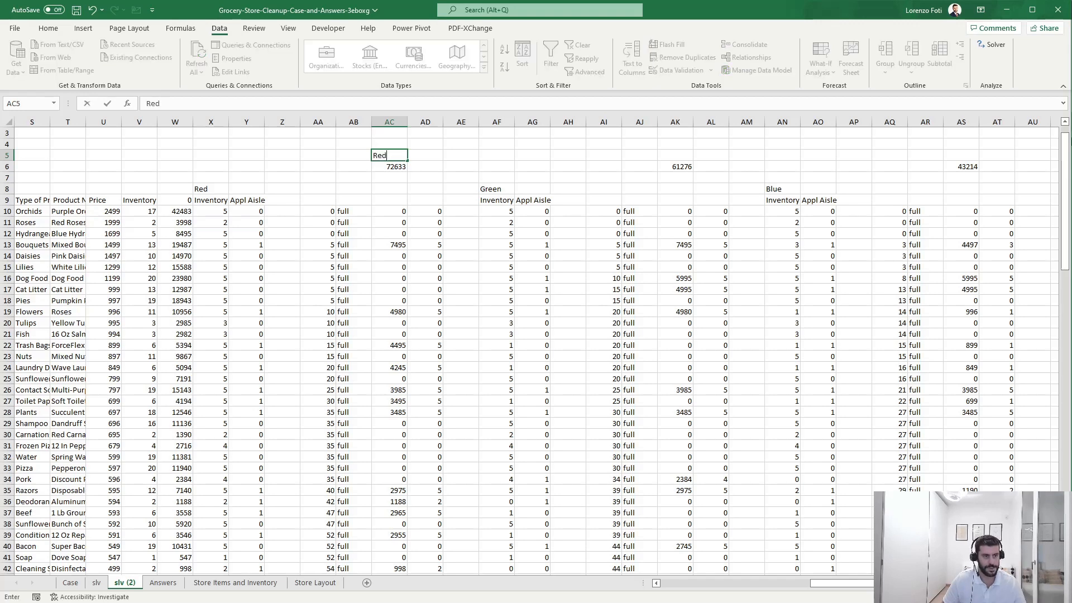
key("Right")
key("Right")
key("Right")
key("Right")
key("Right")
key("Right")
key("Right")
key("Right")
type("Gree")
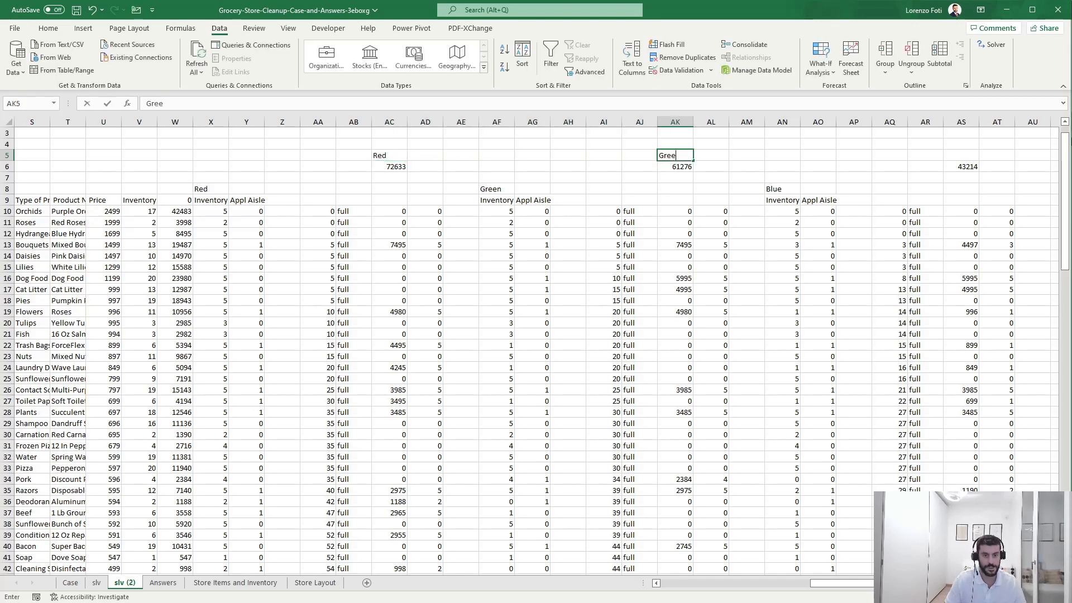
type("n")
key("Right")
key("Right")
key("Right")
key("Right")
key("Right")
key("Right")
key("Right")
key("Right")
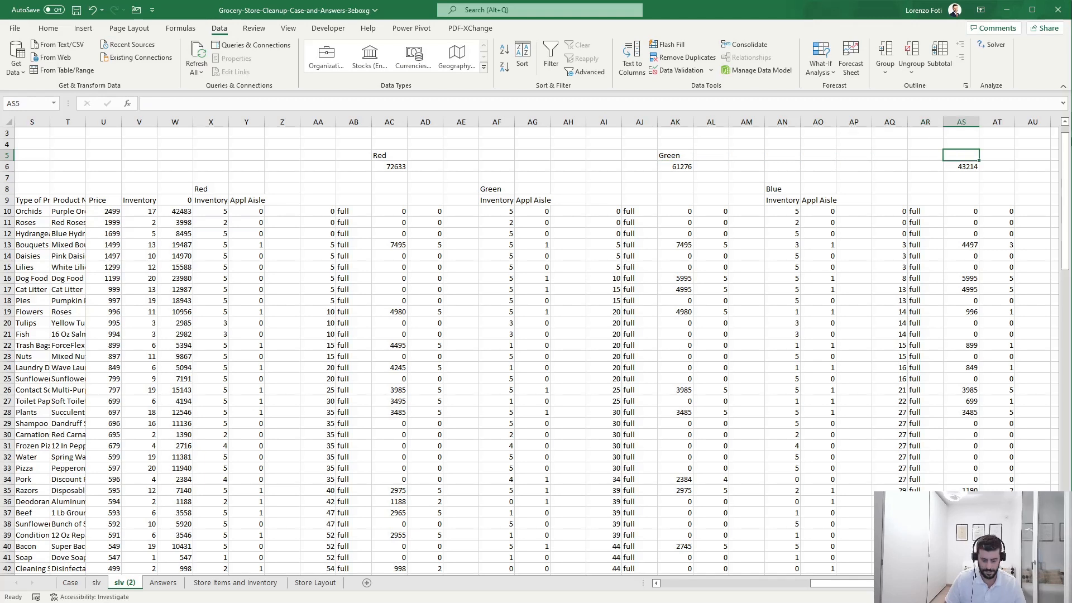
type("Blue")
Start a FILTER formula in C6 with the team totals AC6:AS6 as its array.
key("Left")
key("Left")
key("Left")
key("Left")
key("Left")
key("Left")
key("Left")
key("Left")
key("Left")
key("Left")
key("Left")
key("Left")
key("Left")
key("Left")
key("Left")
key("Left")
key("Left")
key("Left")
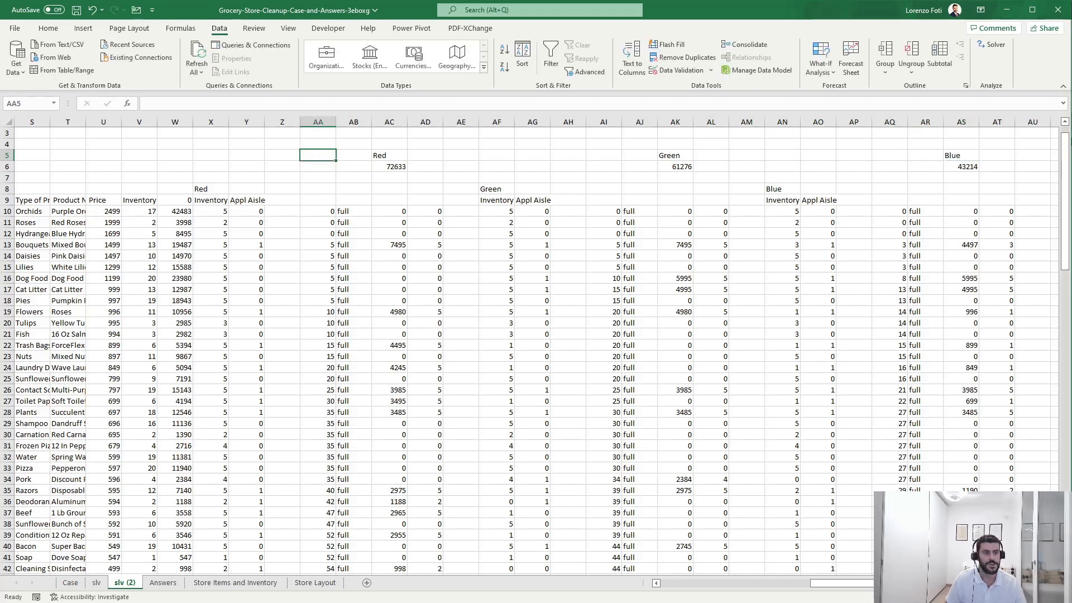
key("Left")
key("Left")
key("Left")
key("Left")
key("Left")
key("Left")
key("Left")
key("Left")
key("Left")
key("Left")
key("Left")
key("Left")
key("Left")
key("Left")
key("Left")
key("Left")
key("Left")
key("Left")
key("Left")
key("Left")
key("Right")
key("Right")
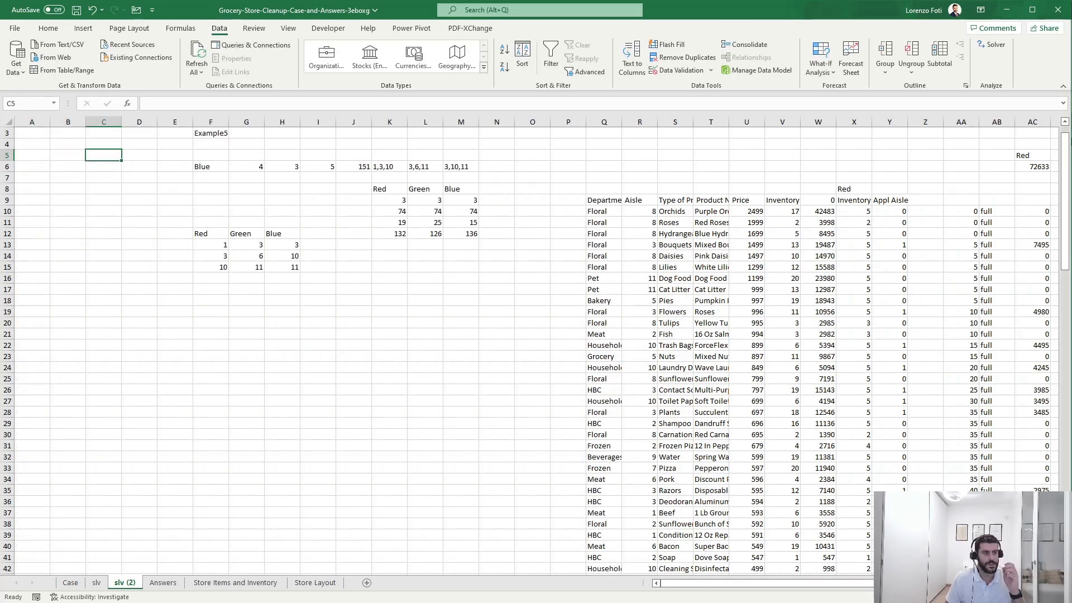
key("Down")
type("+")
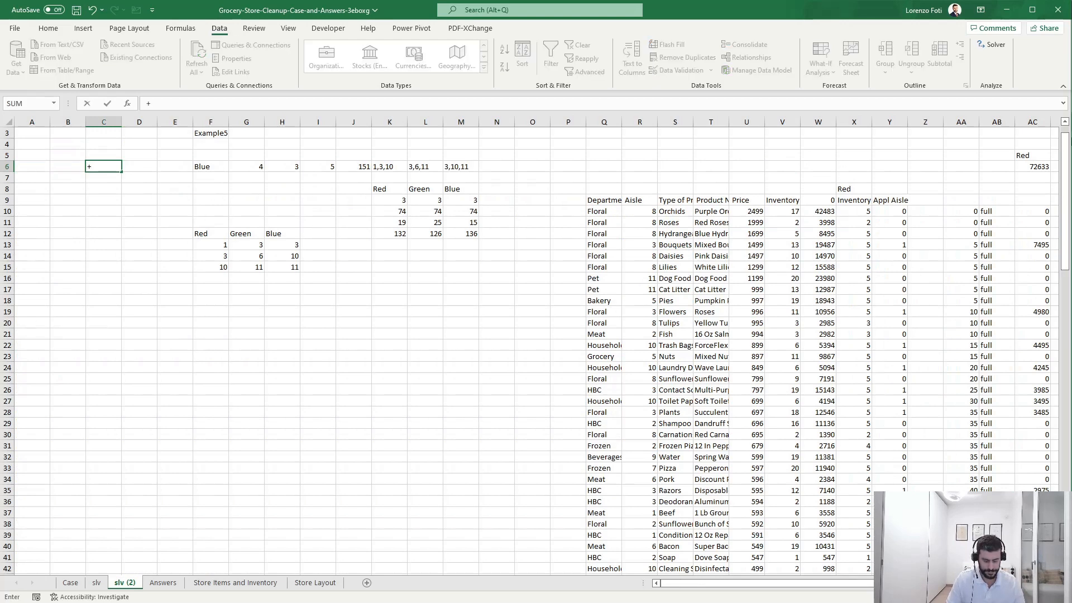
type("filter(")
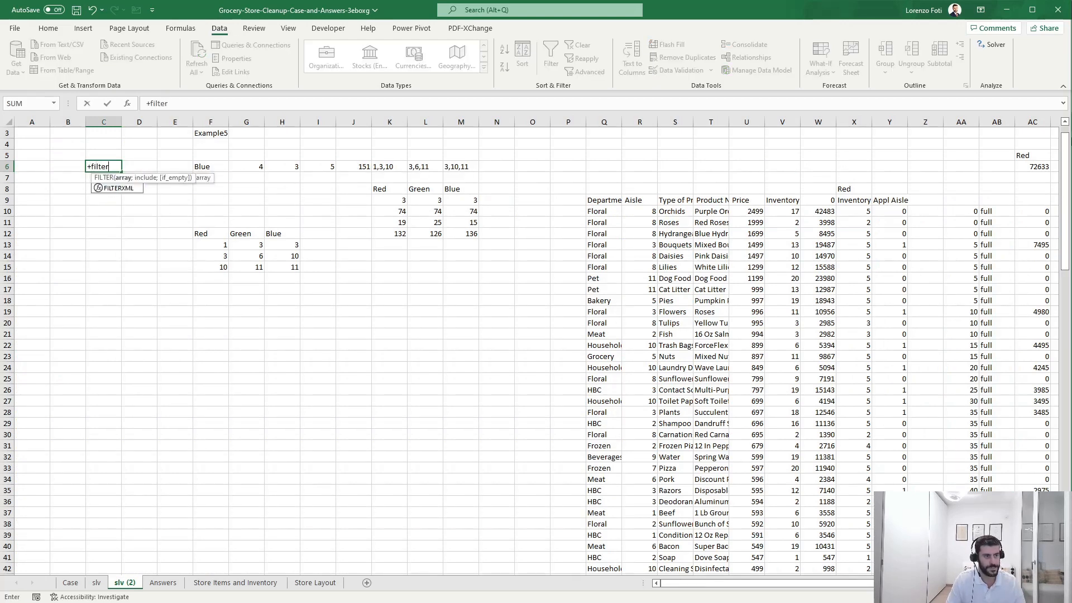
key("ctrl+Right")
key("ctrl+Right")
key("ctrl+Right")
key("ctrl+Right")
key("ctrl+Right")
key("ctrl+Left")
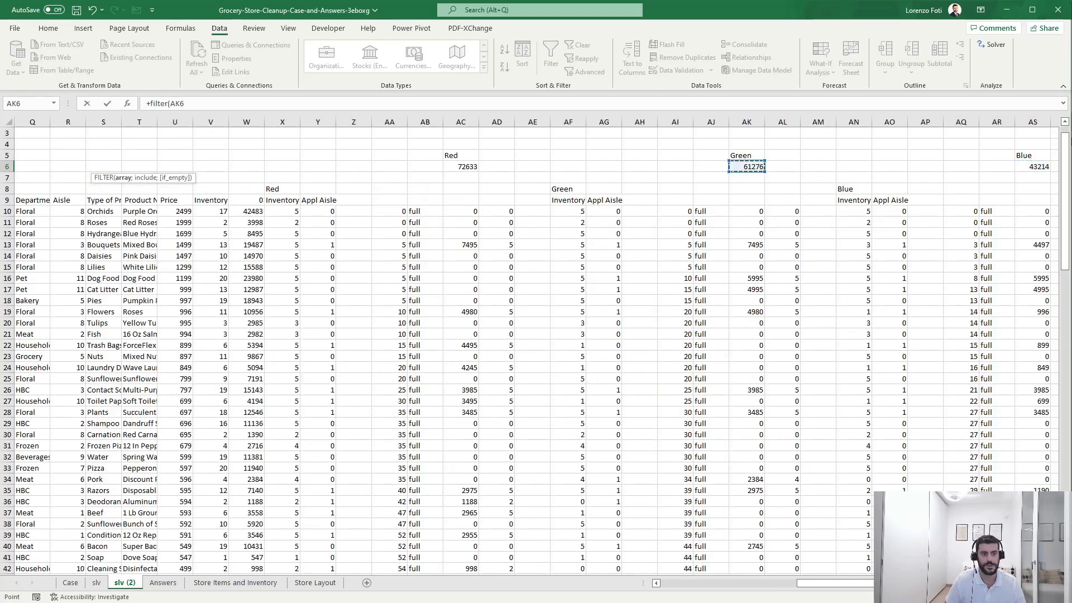
key("ctrl+Left")
key("ctrl+shift+Right")
key("ctrl+shift+Right")
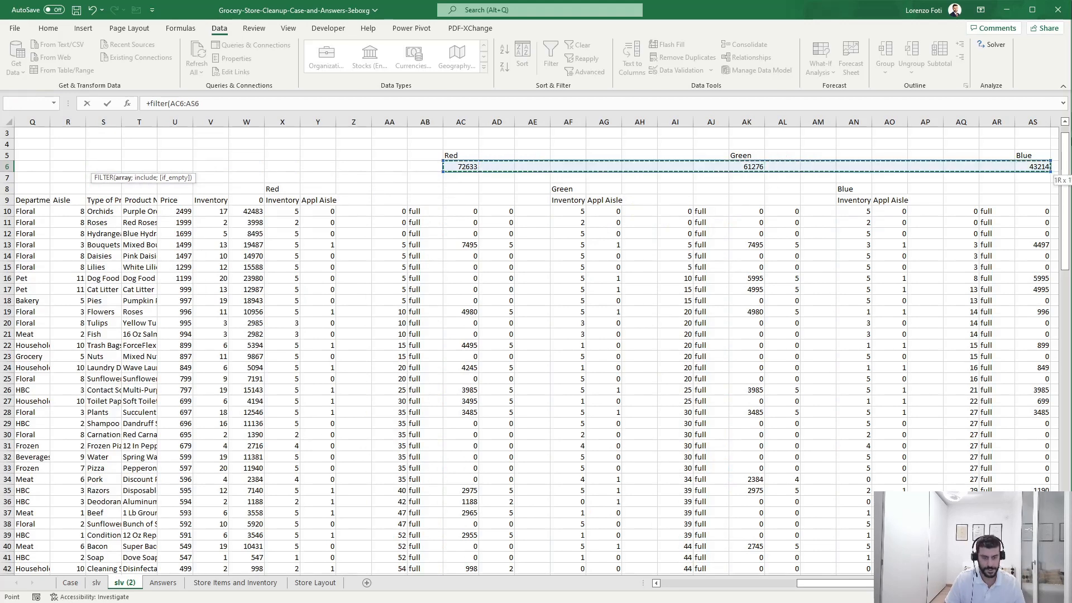
Complete C6's FILTER formula with the condition that the team labels AC5:AS5 equal the chosen team in F6.
type(";")
key("Up")
key("Up")
key("Right")
key("Right")
key("Down")
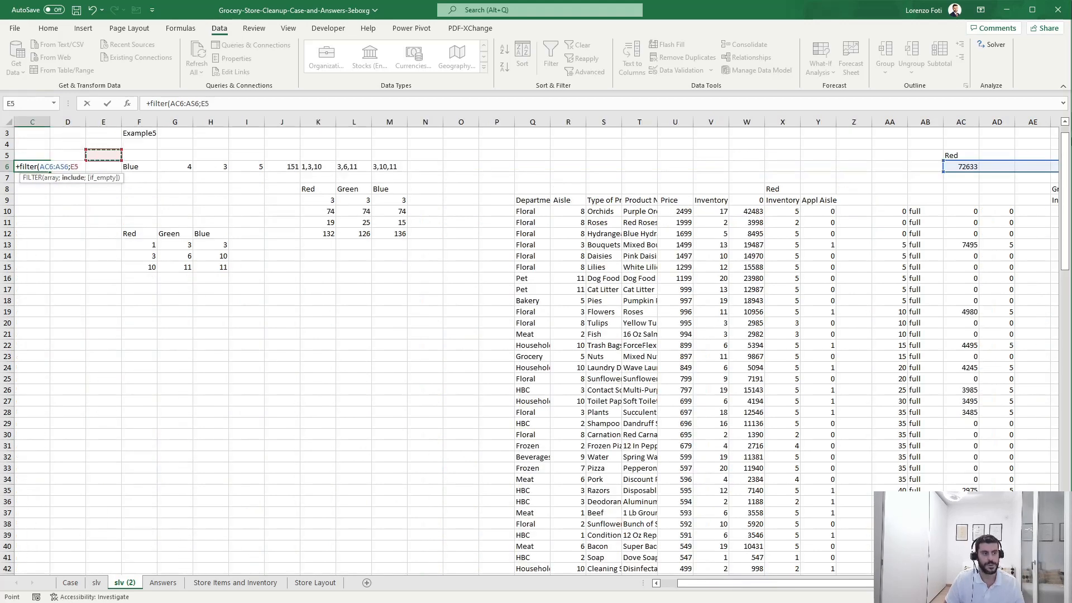
key("ctrl+Right")
key("ctrl+shift+Right")
key("ctrl+shift+Right")
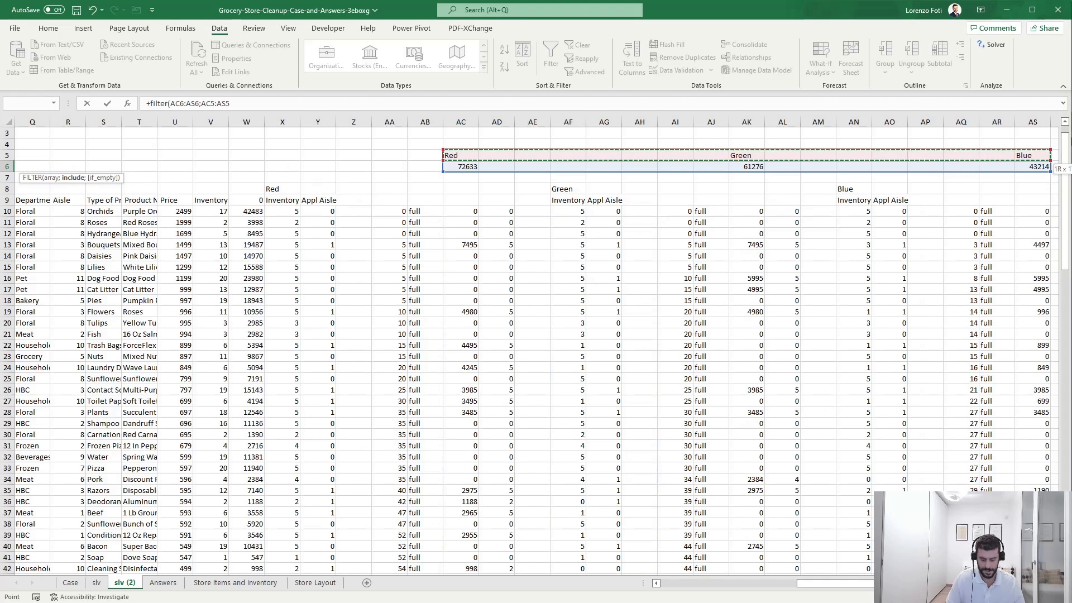
type("=")
key("Right")
key("Right")
key("Right")
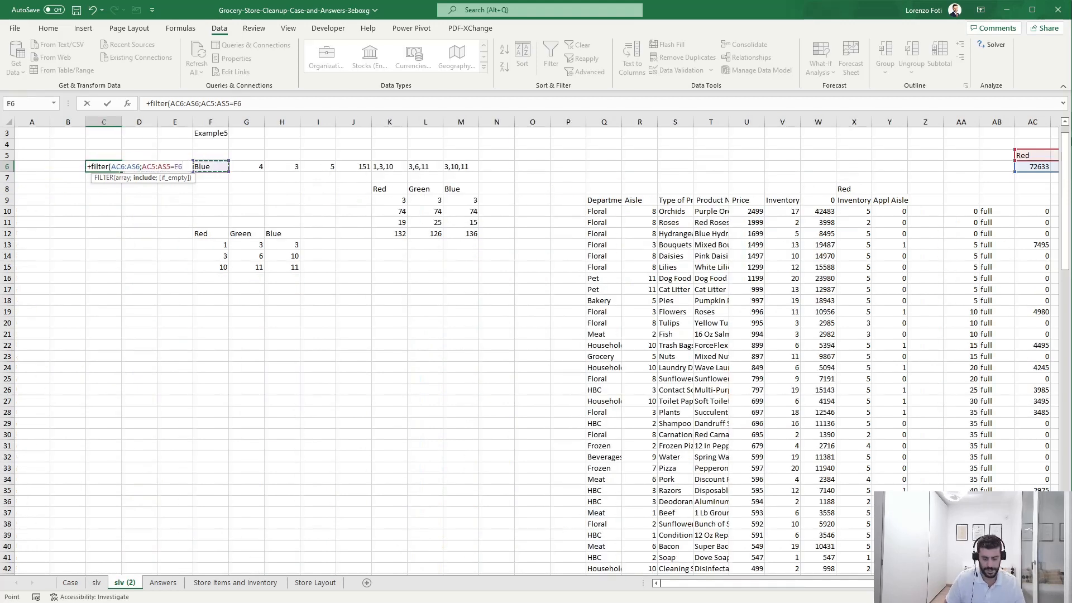
key("Return")
List the Level 5 game numbers from B7 down with SEQUENCE, using 30 rows starting at 71.
key("Left")
type("+")
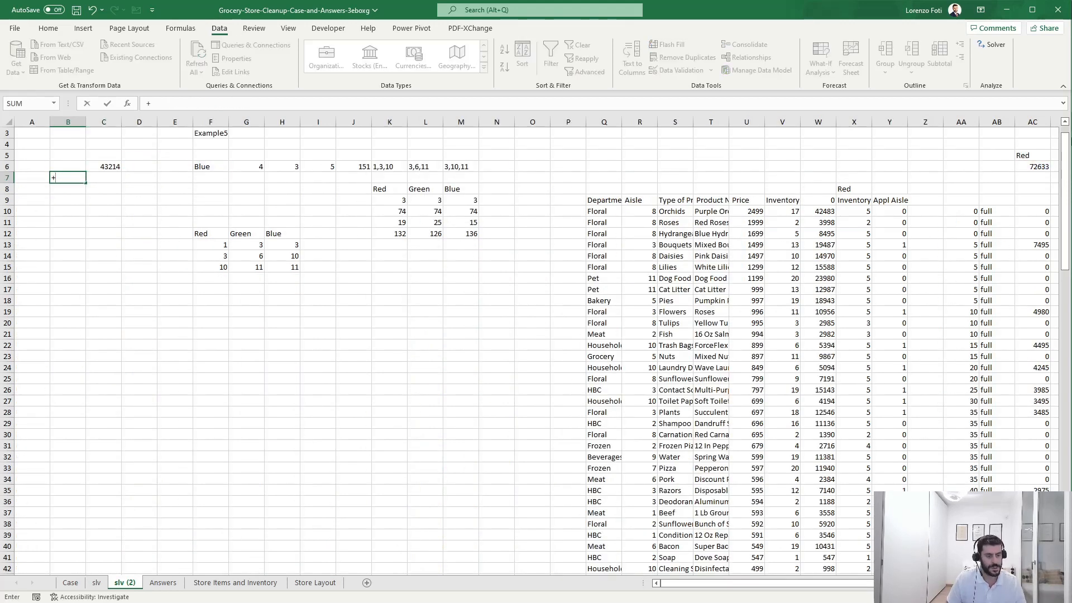
type("SEQUENCE(30;;")
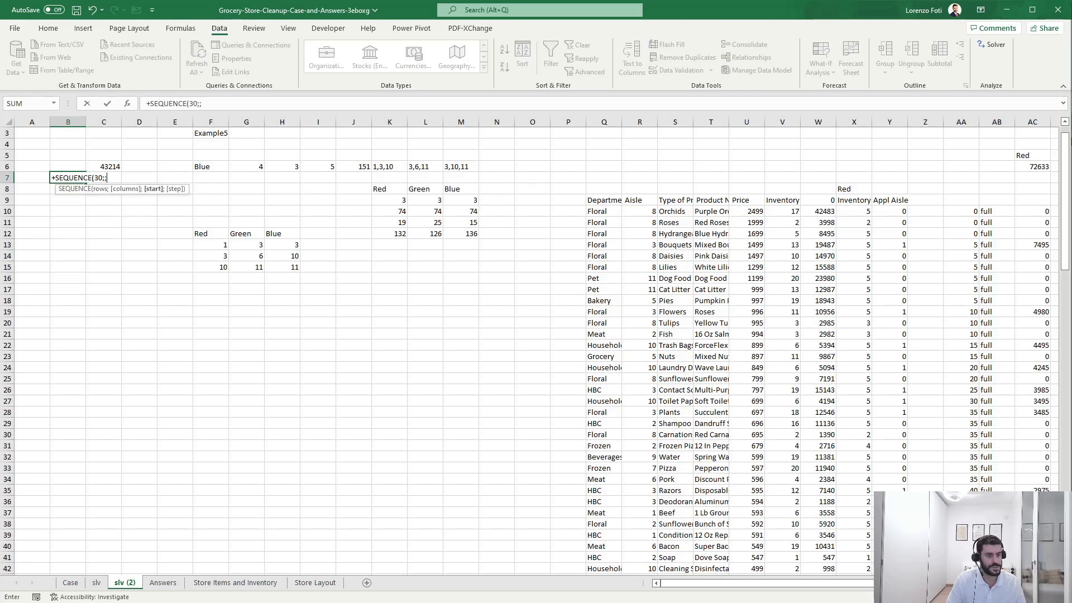
type("71")
key("Return")
Create a what-if data table over B6:C36 with F3 as the column input cell.
key("Up")
key("Up")
key("shift+Right")
key("ctrl+shift+Down")
key("ctrl+shift+Down")
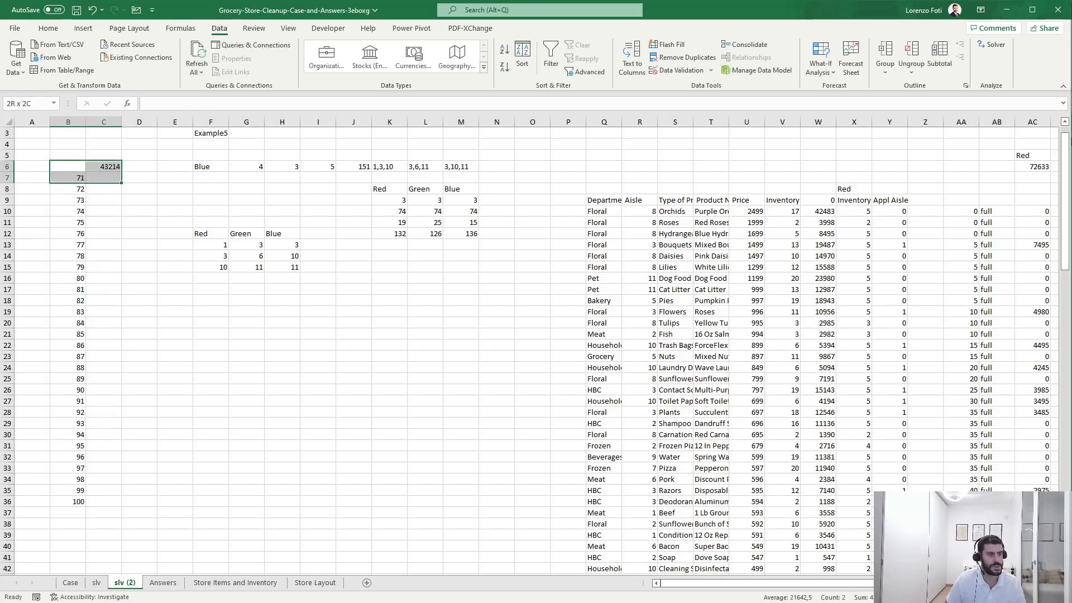
key("alt")
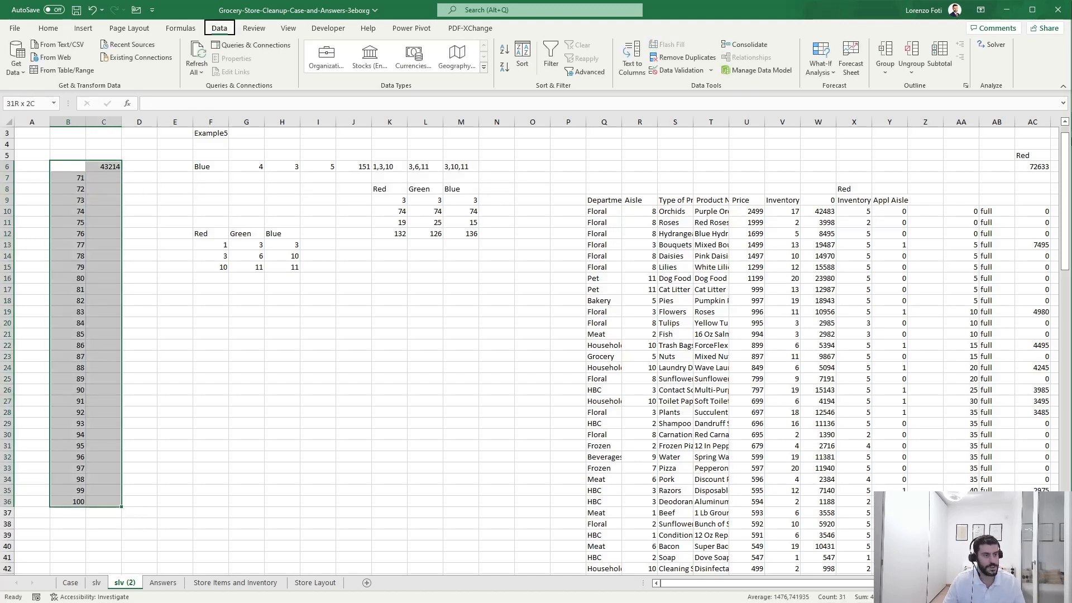
key("a")
key("w")
key("t")
key("Tab")
scroll(416, 319, "up", 1)
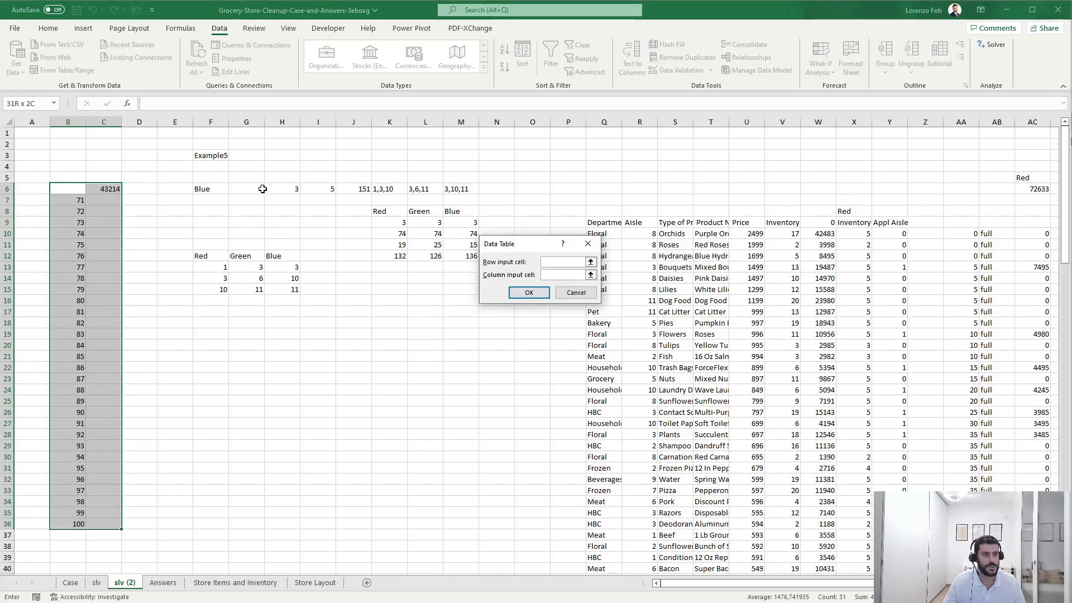
left_click(215, 148)
left_click(215, 156)
key("Return")
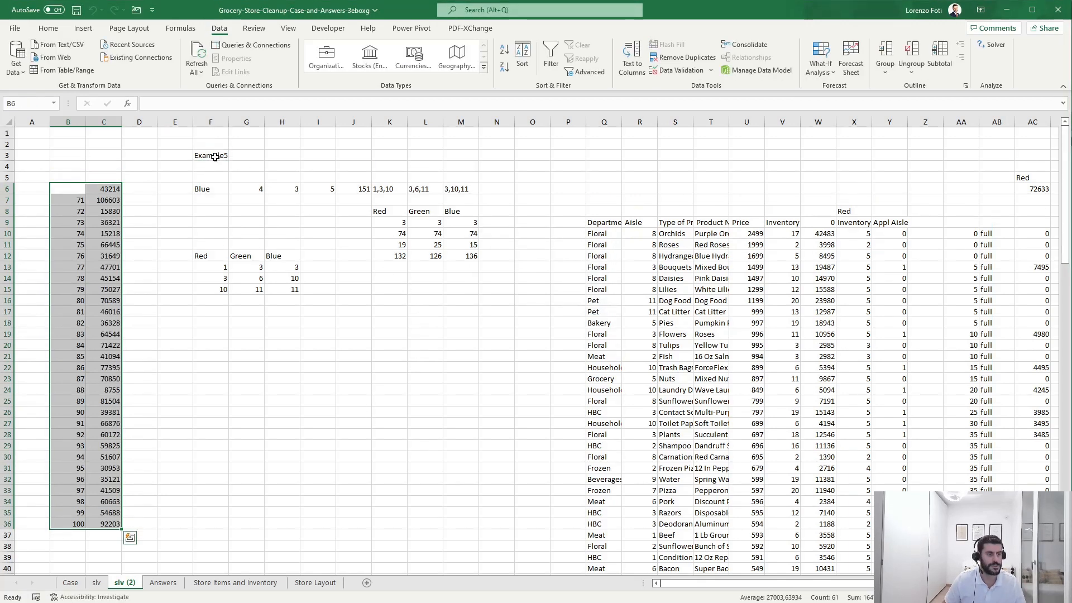
Copy the data table results C7:C36 and paste them as values into the Case sheet's Level 5 answers from E161.
key("ctrl+shift+Down")
key("ctrl+c")
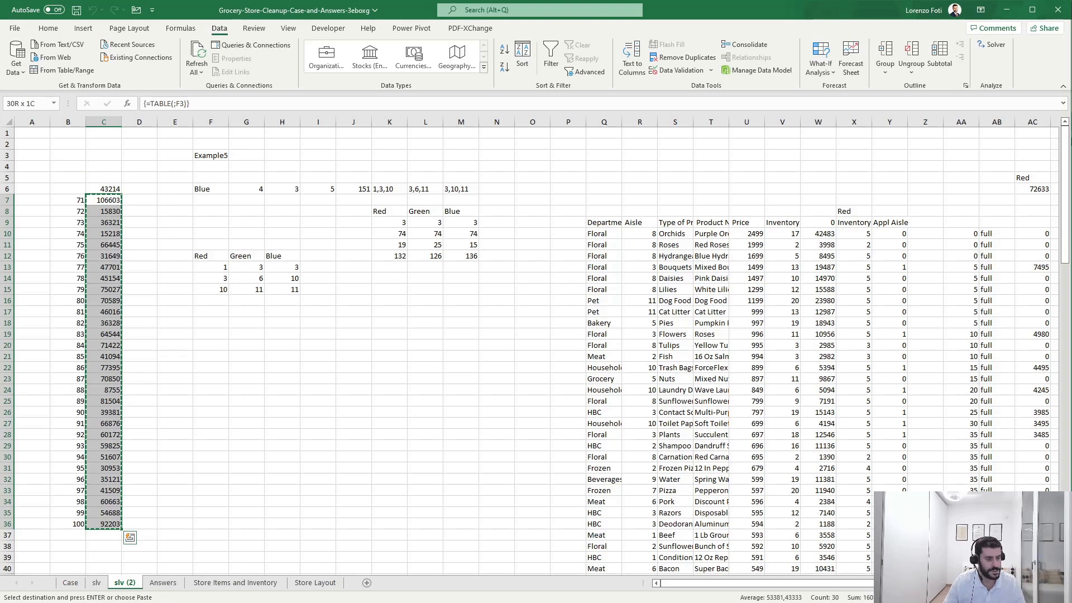
left_click(70, 583)
left_click(238, 364)
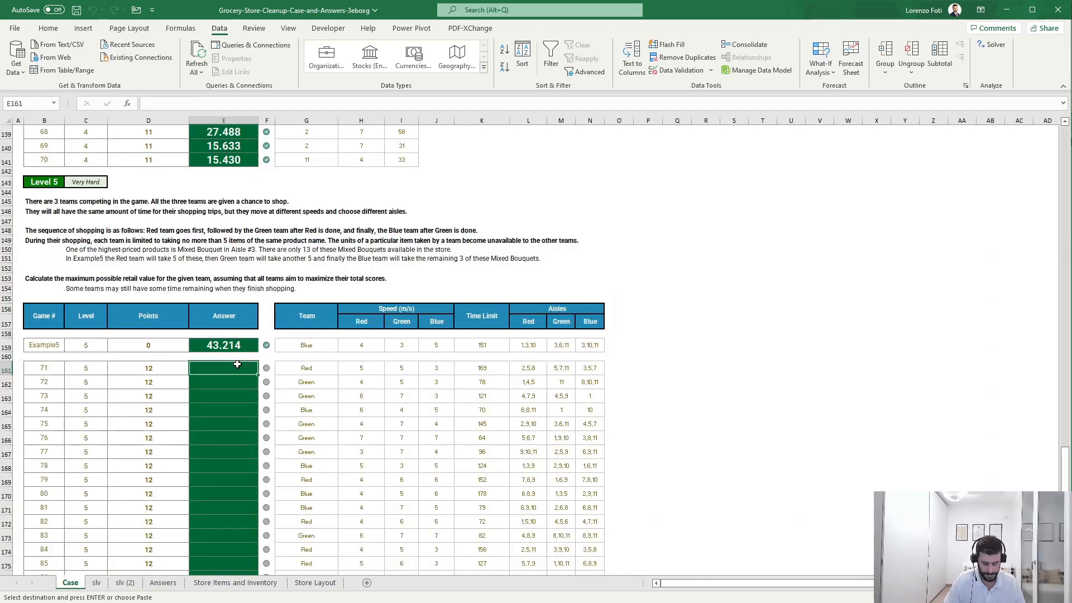
key("alt+h")
key("v")
key("v")
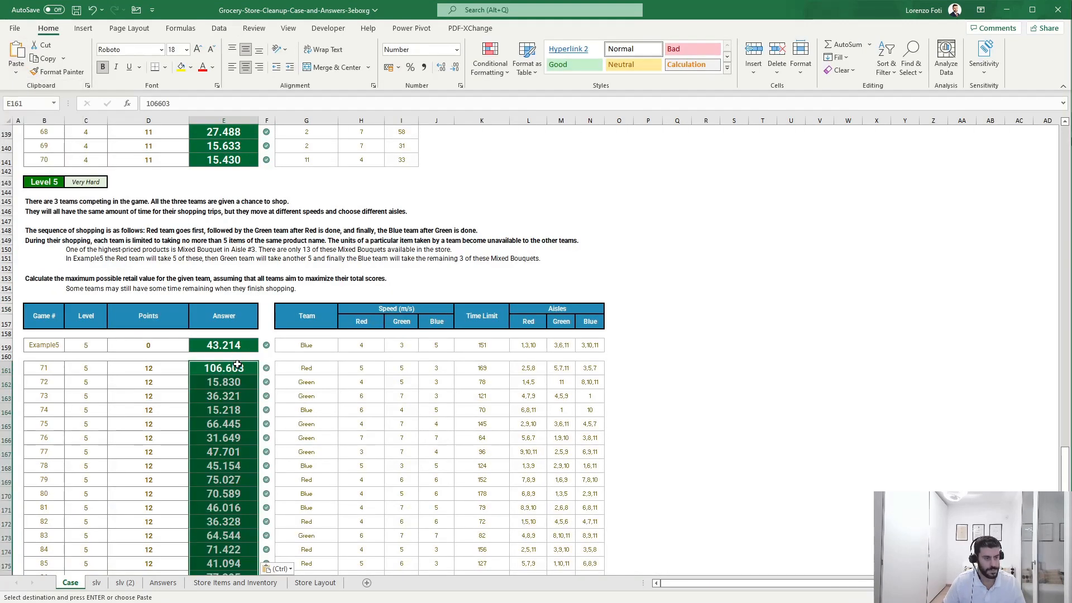
Review the end of the Level 5 answers and the current score, and read the Bonus 3 question in G23.
key("ctrl+Down")
scroll(230, 384, "up", 20)
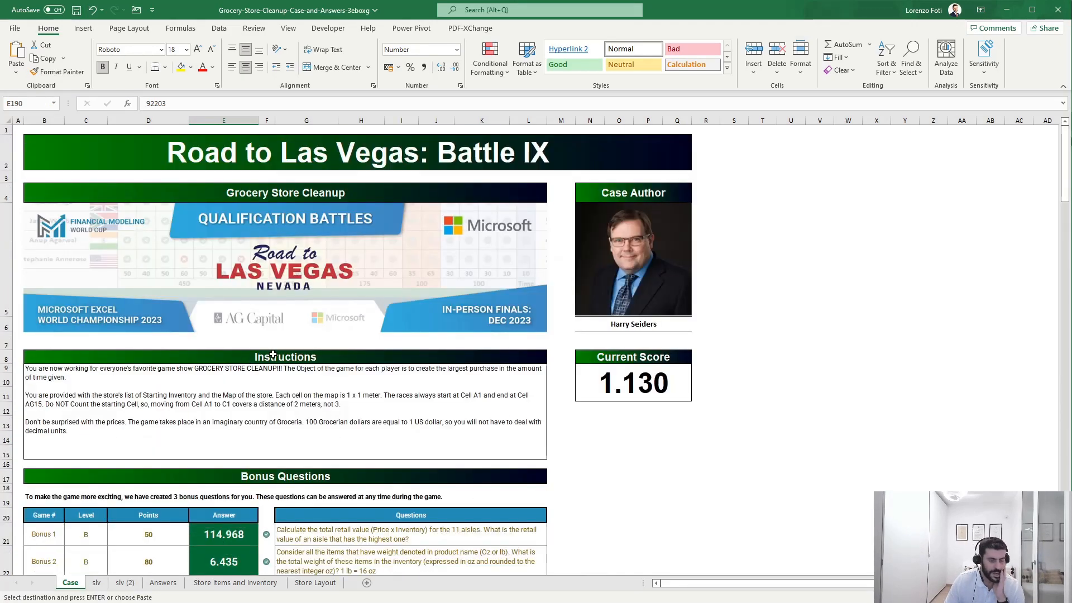
scroll(282, 351, "down", 7)
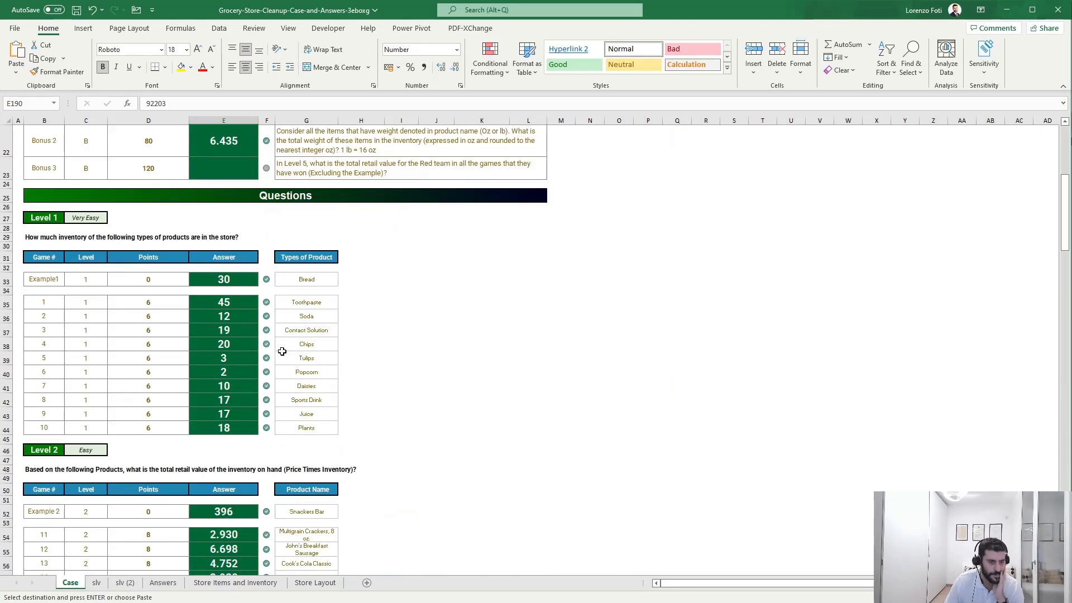
scroll(282, 350, "down", 3)
scroll(282, 351, "up", 8)
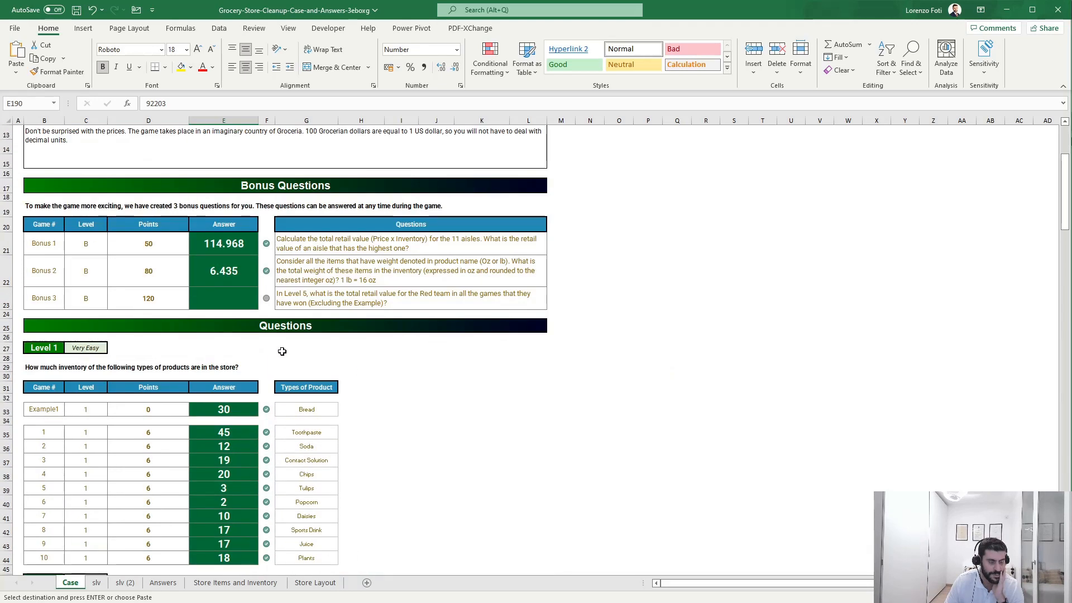
left_click(342, 384)
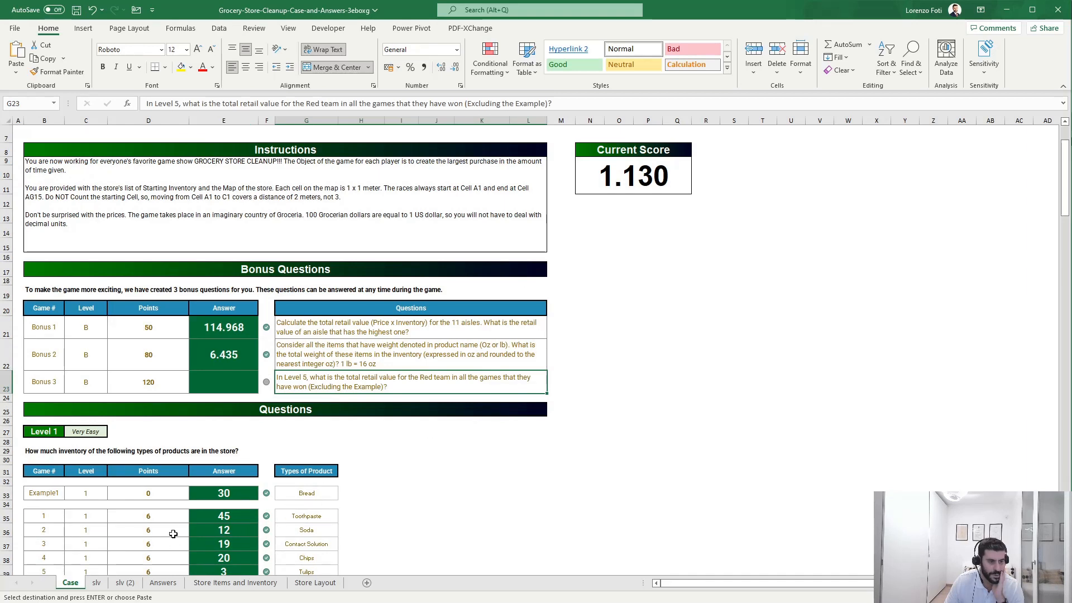
scroll(170, 508, "down", 20)
scroll(179, 500, "up", 20)
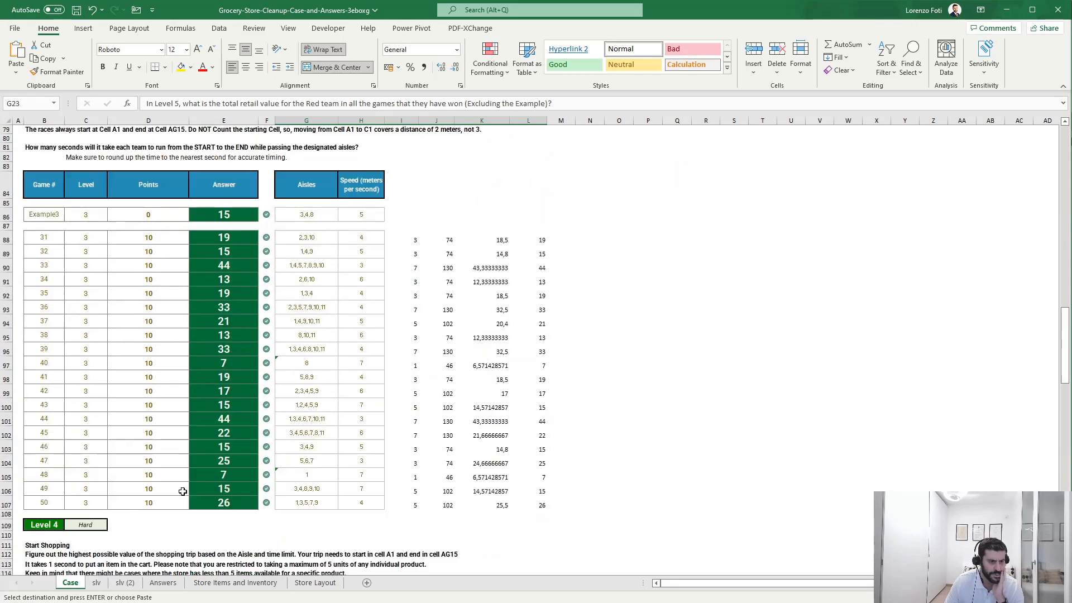
scroll(185, 497, "up", 8)
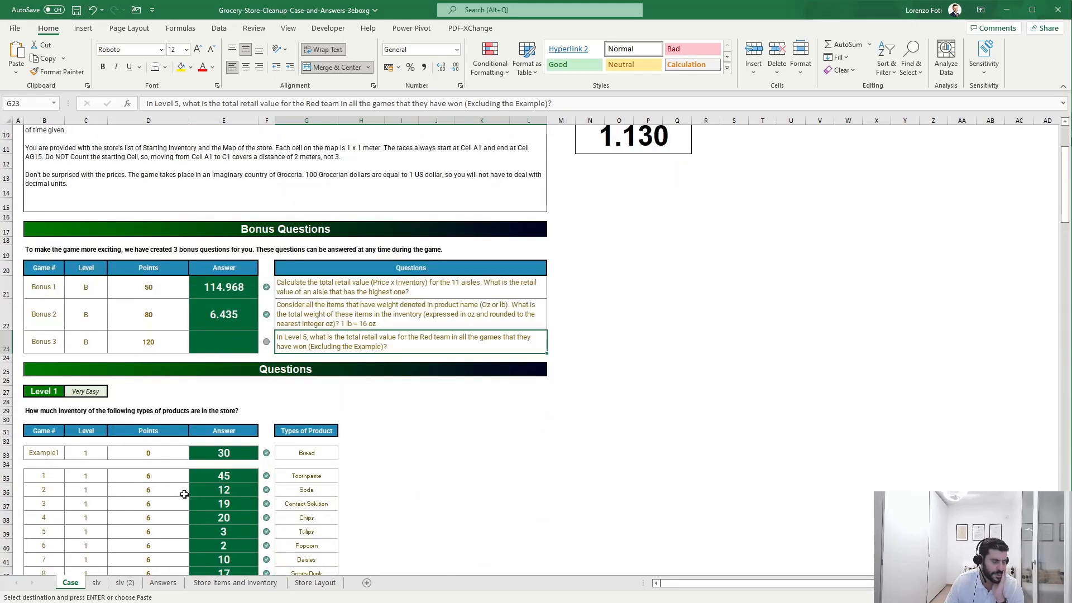
Compare the Bonus 3 question on the Case sheet with the team totals on slv (2).
left_click(125, 582)
left_click(136, 187)
key("Escape")
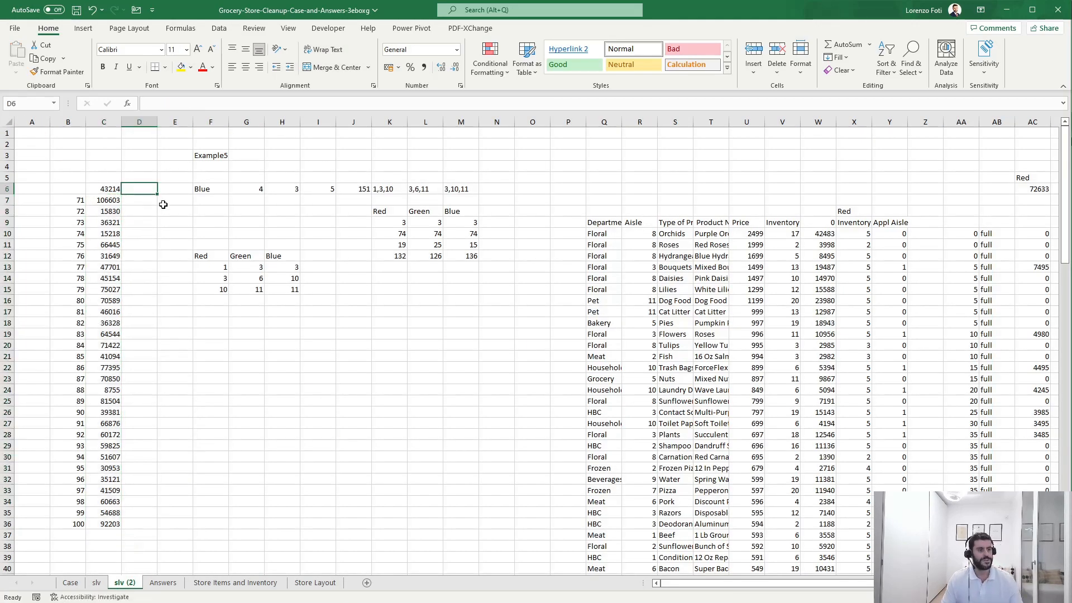
left_click_drag(946, 199, 985, 199)
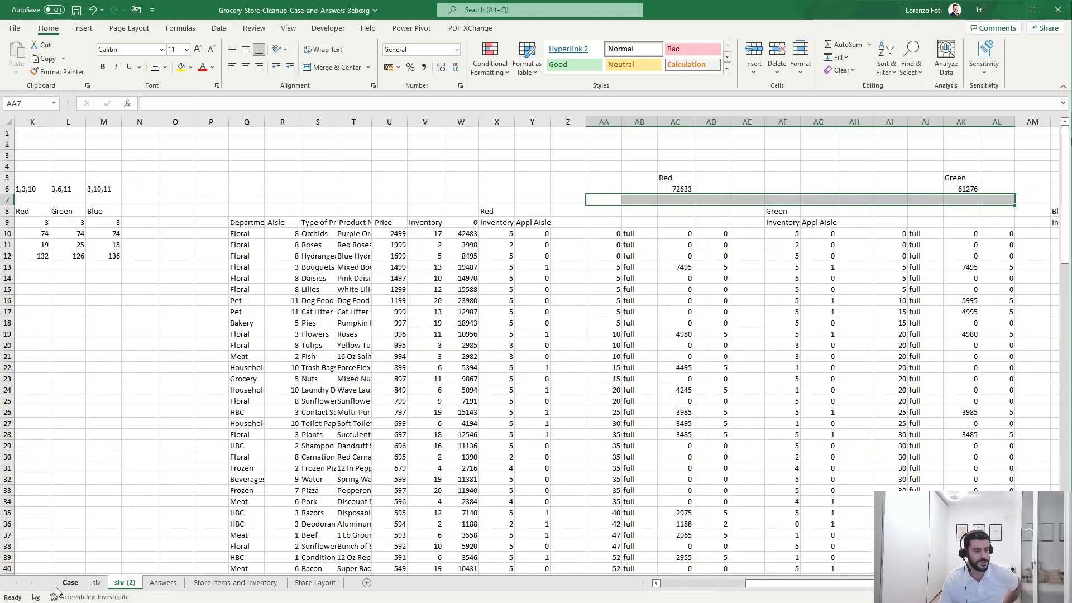
left_click(66, 584)
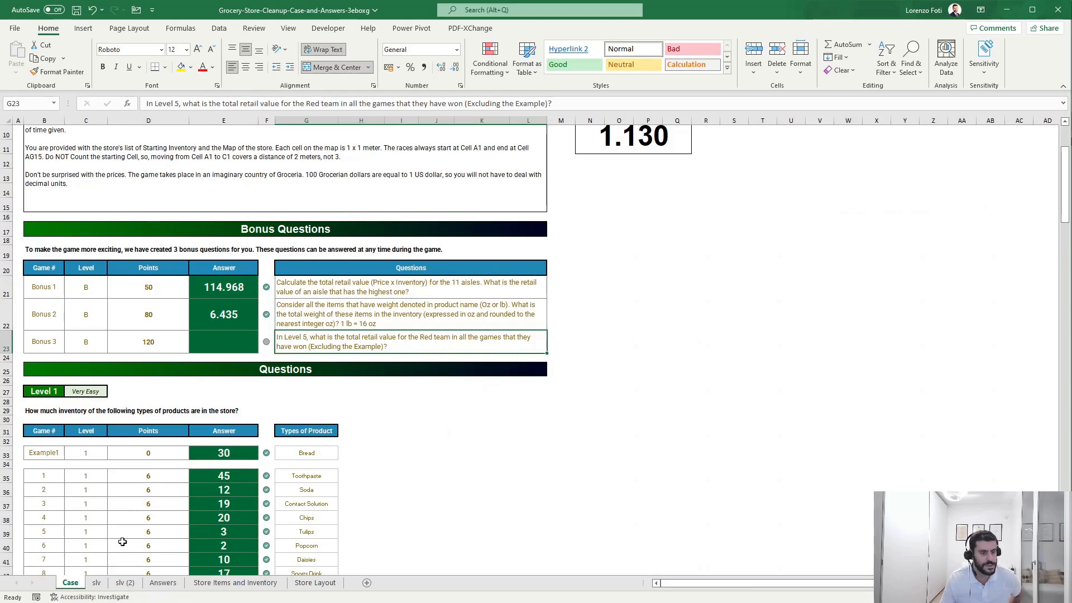
left_click(96, 582)
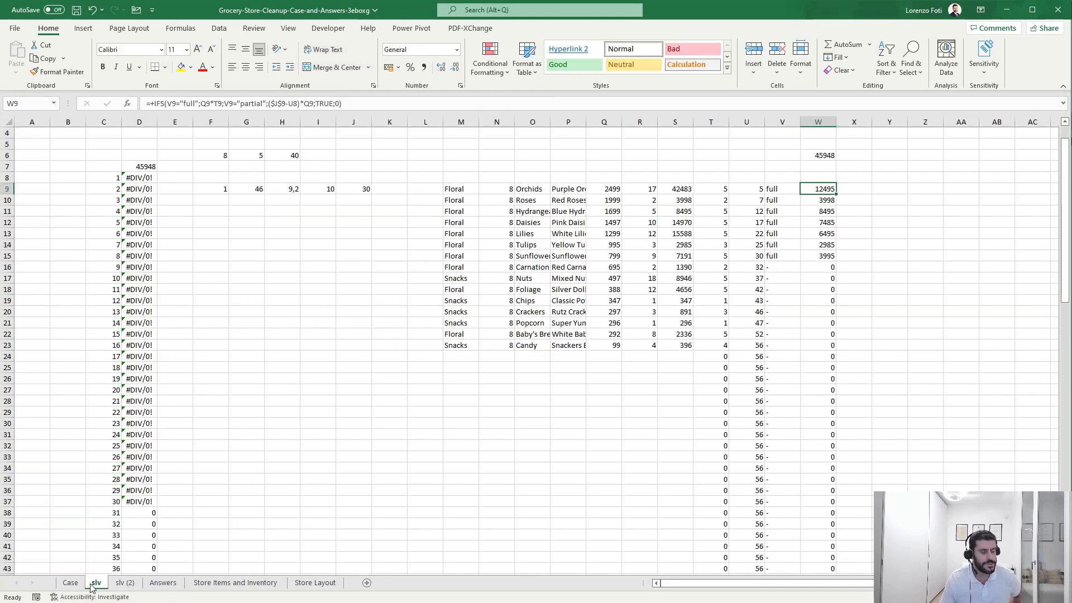
left_click(124, 582)
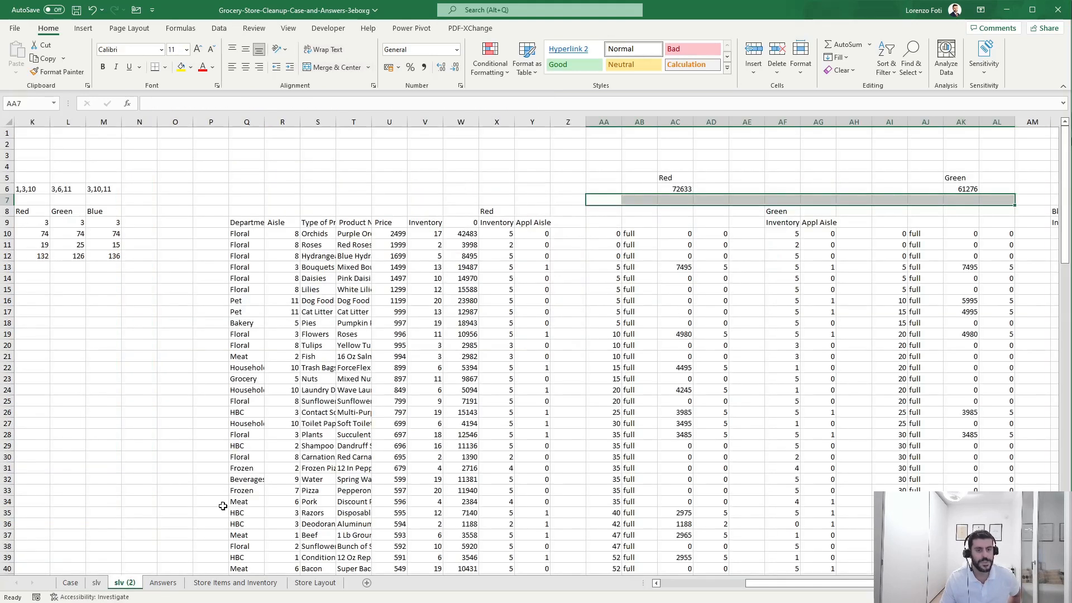
Start an IF(AND( formula in AC7 below Red's total, with the first condition AC6>AK6 against Green's total.
left_click(686, 200)
type("+if(")
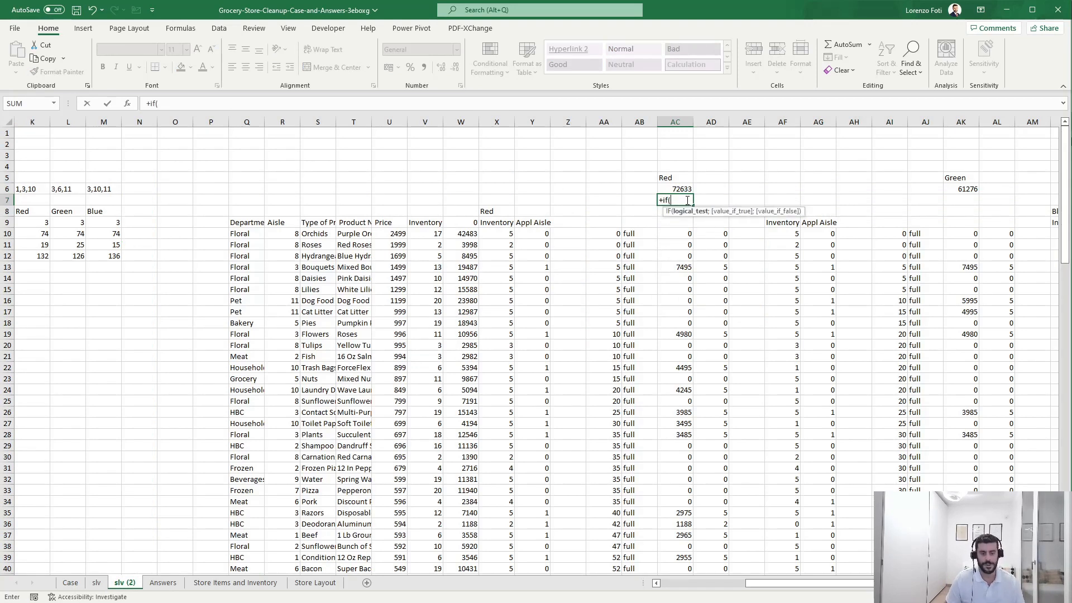
type("and(")
key("Up")
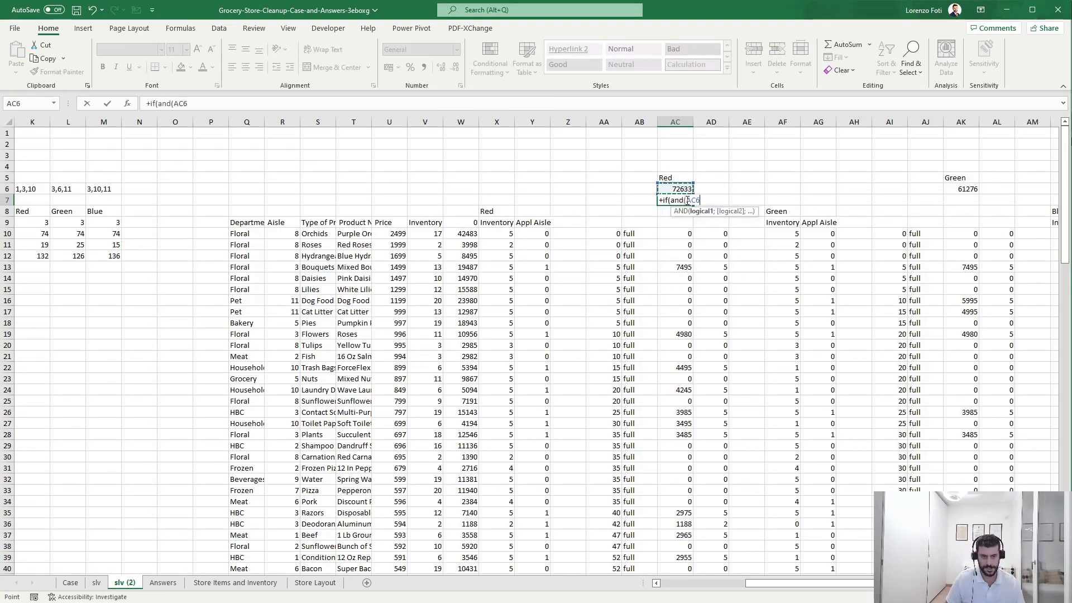
type(">")
key("Up")
key("Right")
key("ctrl+Right")
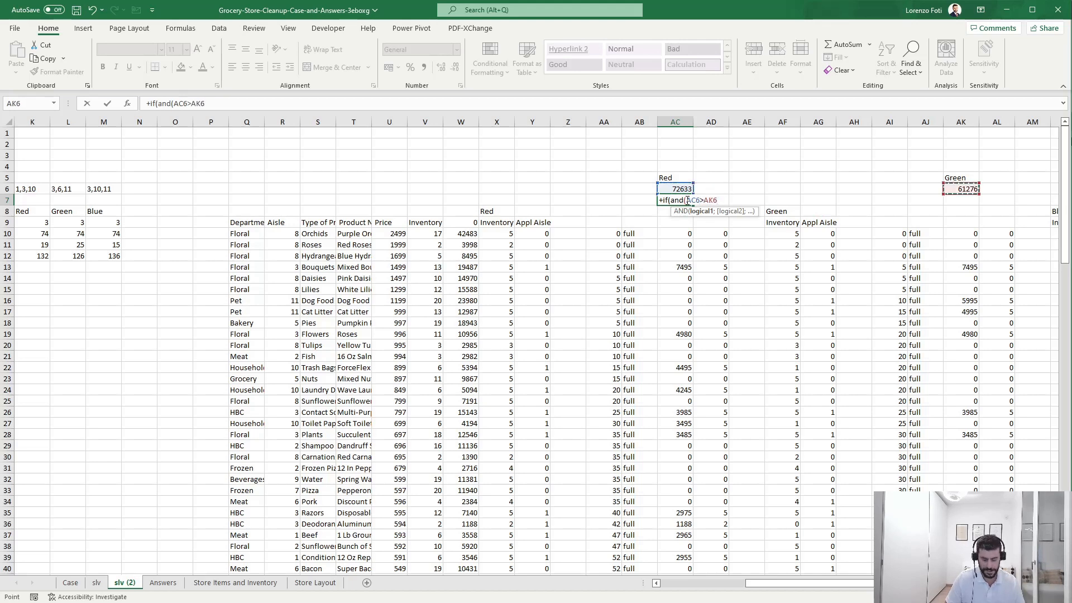
Add a second AND condition to the AC7 formula comparing Red's total with Blue's, AC6>AS6.
type(";")
key("Up")
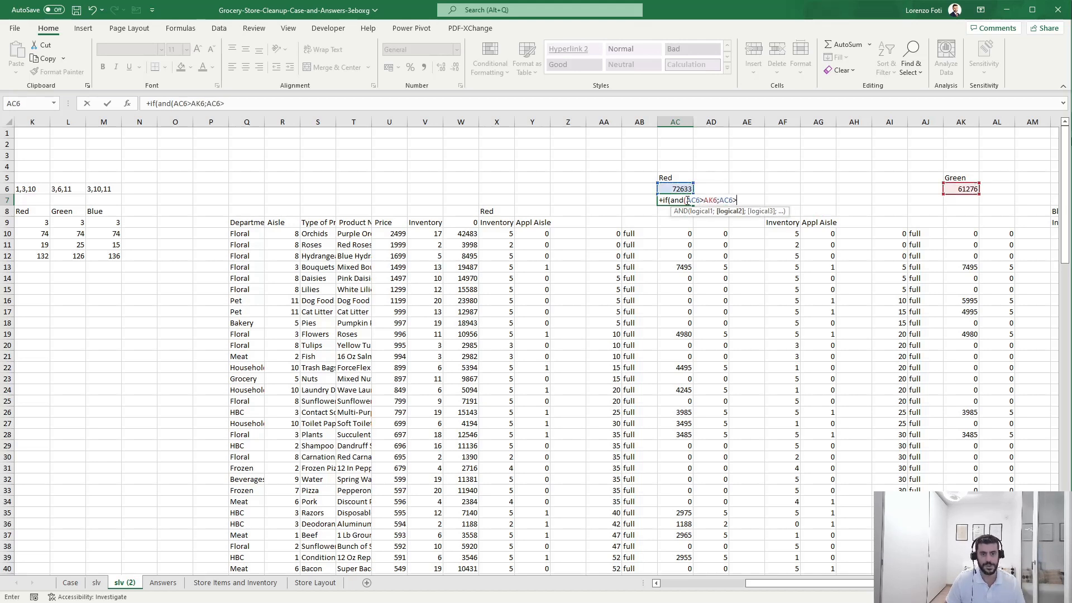
type(">")
key("ctrl+Right")
key("ctrl+Left")
key("Up")
key("ctrl+Right")
key("ctrl+Right")
key("ctrl+Right")
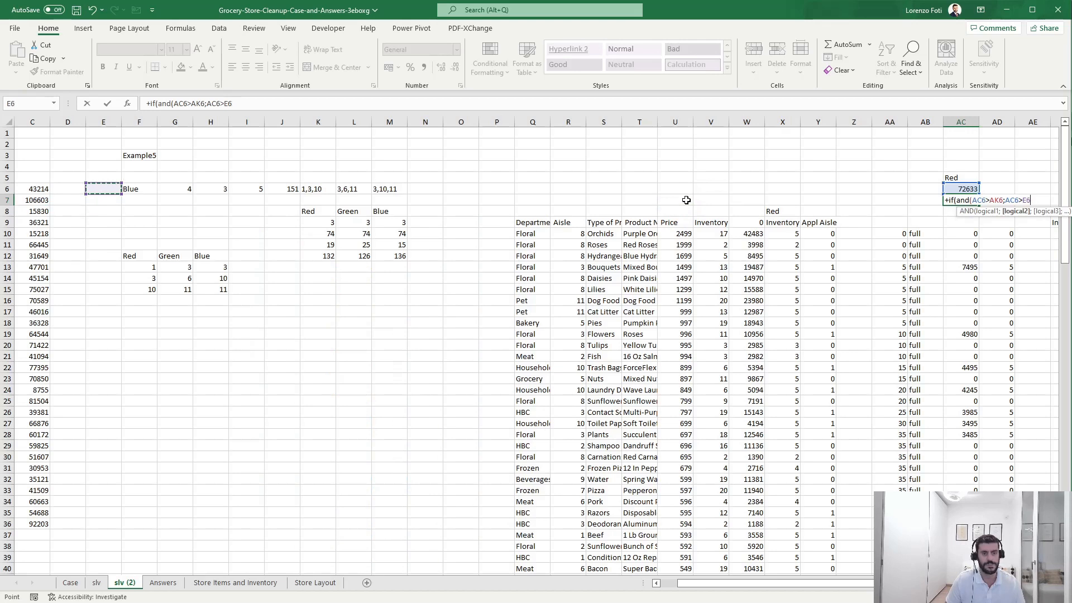
key("ctrl+Right")
key("ctrl+Right")
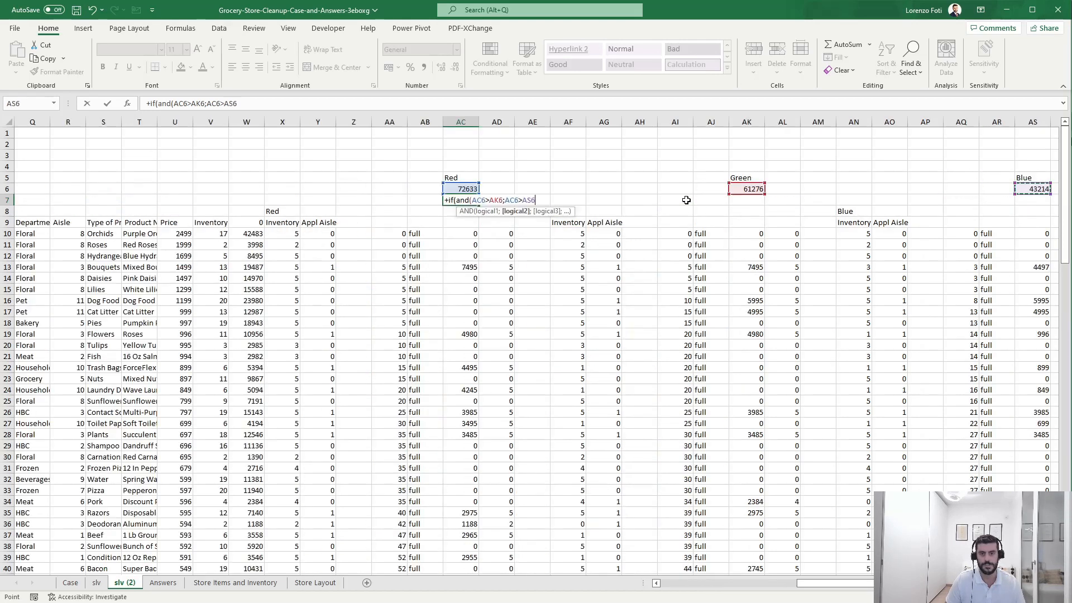
Finish the AC7 formula with 1 if true and 0 if false, multiplied by Red's total in AC6.
type(");1")
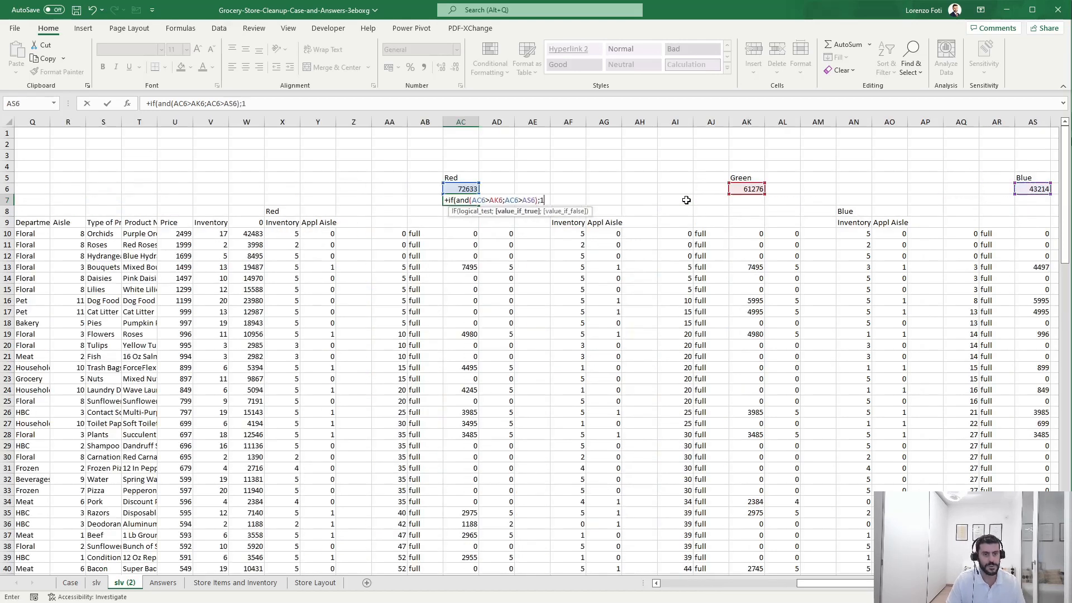
type(";0)")
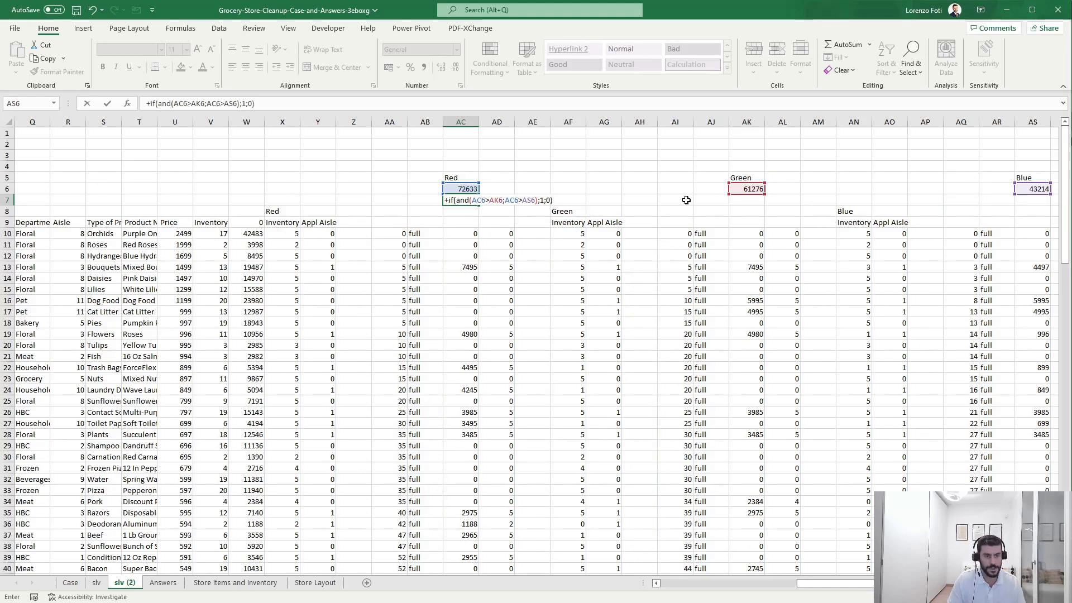
type("*")
key("Up")
key("Return")
Link D6, beside the data table's existing result header, to Red's winning total in AC7.
key("Up")
key("ctrl+Left")
key("ctrl+Left")
key("ctrl+Left")
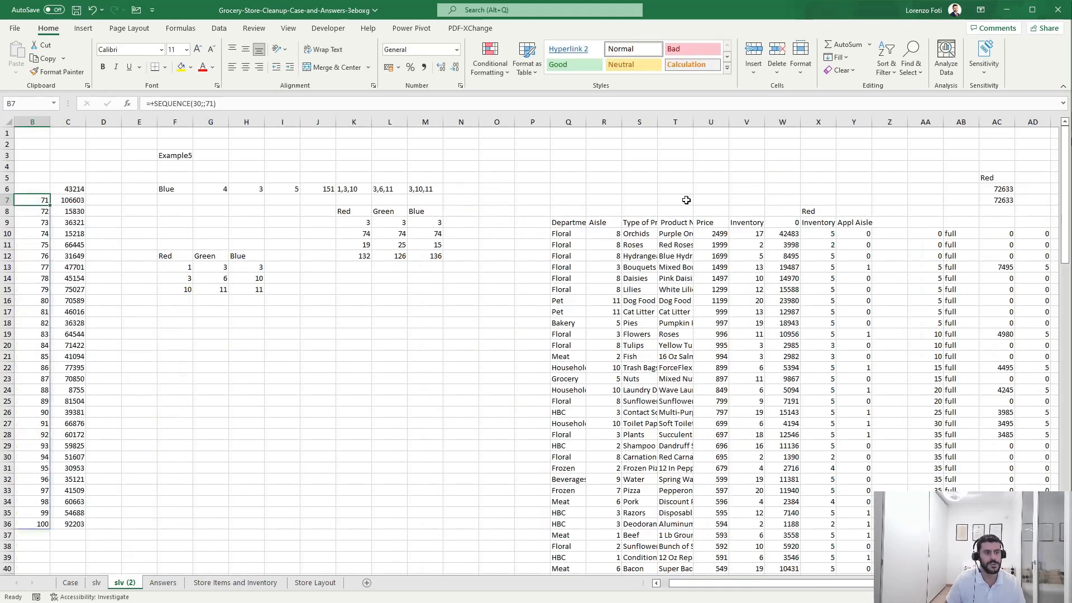
key("Right")
key("Right")
key("Right")
key("Up")
type("+")
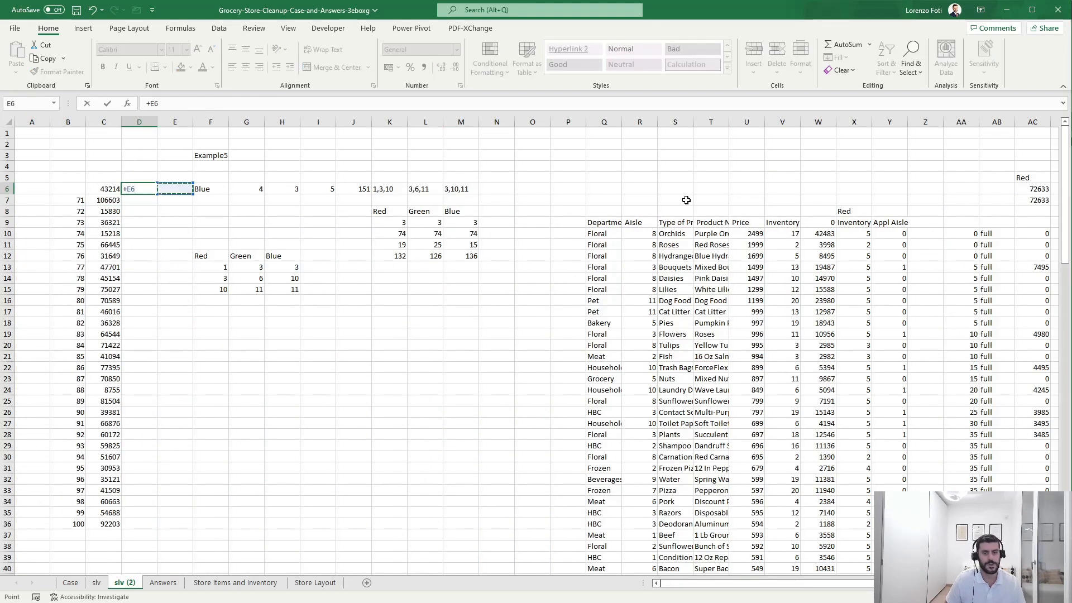
key("Right")
key("Right")
key("Right")
key("Right")
key("Right")
key("Right")
key("Right")
key("Right")
key("Right")
key("Right")
key("Right")
key("Right")
key("Right")
key("Right")
key("Right")
key("Right")
key("Right")
key("Right")
key("Right")
key("Right")
key("Right")
key("Right")
key("Right")
key("Right")
key("Right")
key("Down")
key("Return")
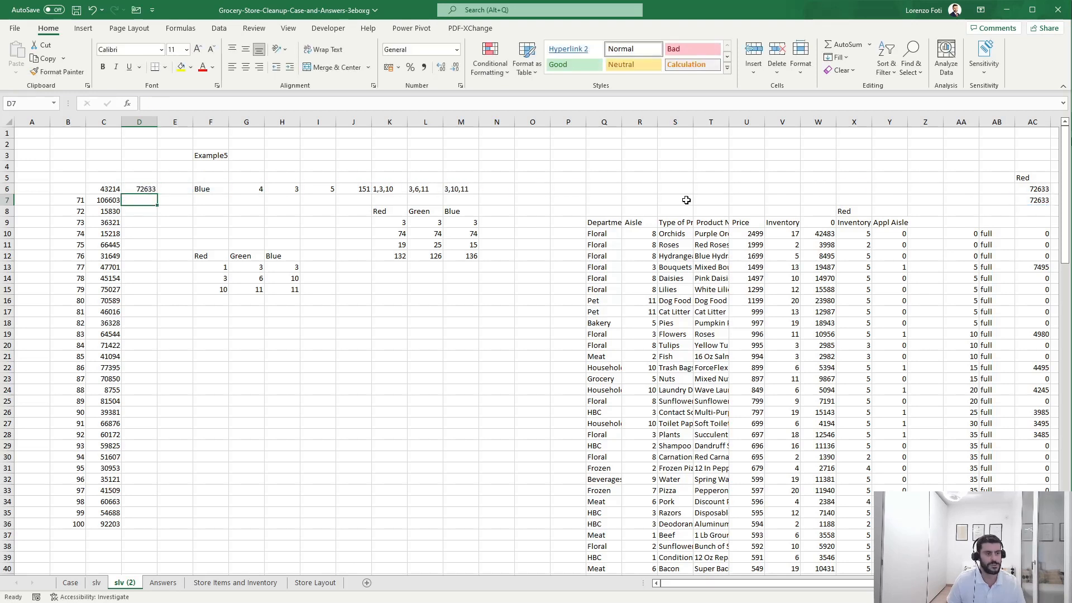
Clear the existing data table results in C7:C36.
key("Left")
key("ctrl+shift+Down")
key("Delete")
Create a what-if data table over B6:D36 with F3 as the column input cell.
key("Up")
key("Left")
key("shift+Right")
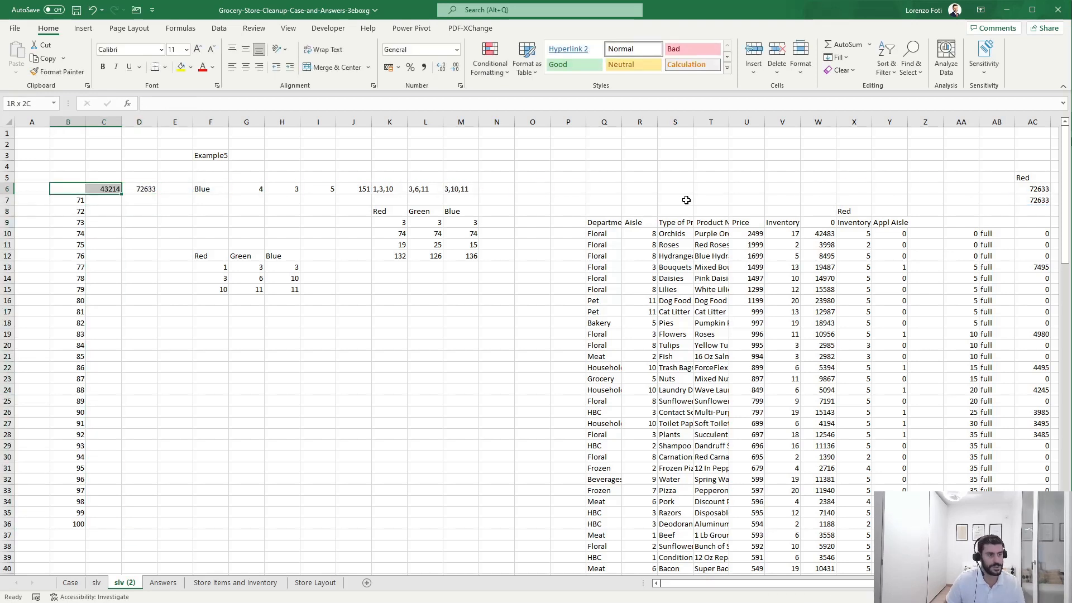
key("shift+Right")
key("ctrl+shift+Down")
key("alt")
key("a")
key("w")
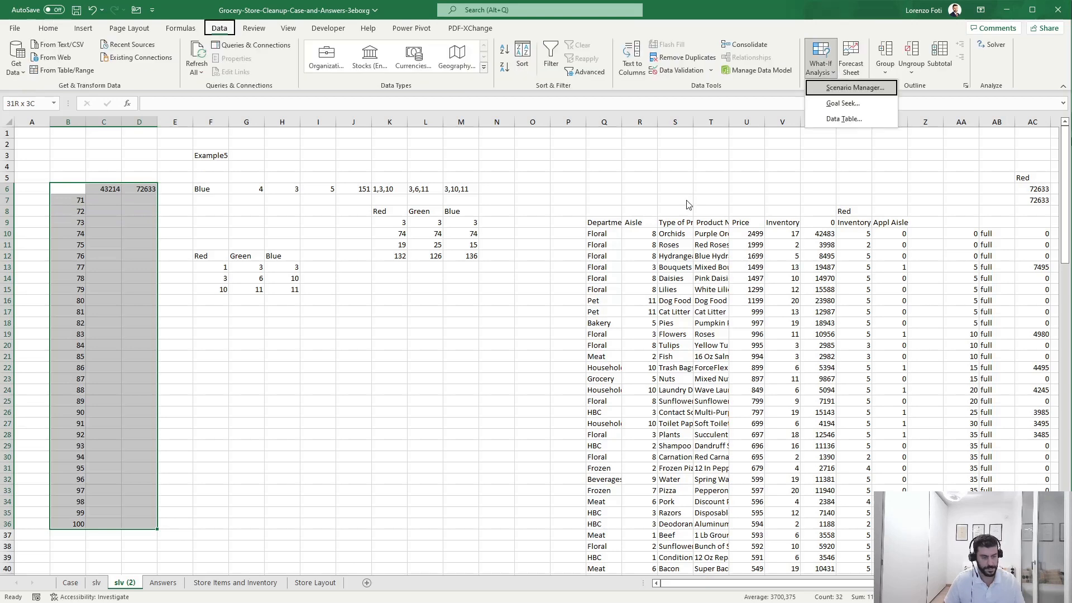
key("Down")
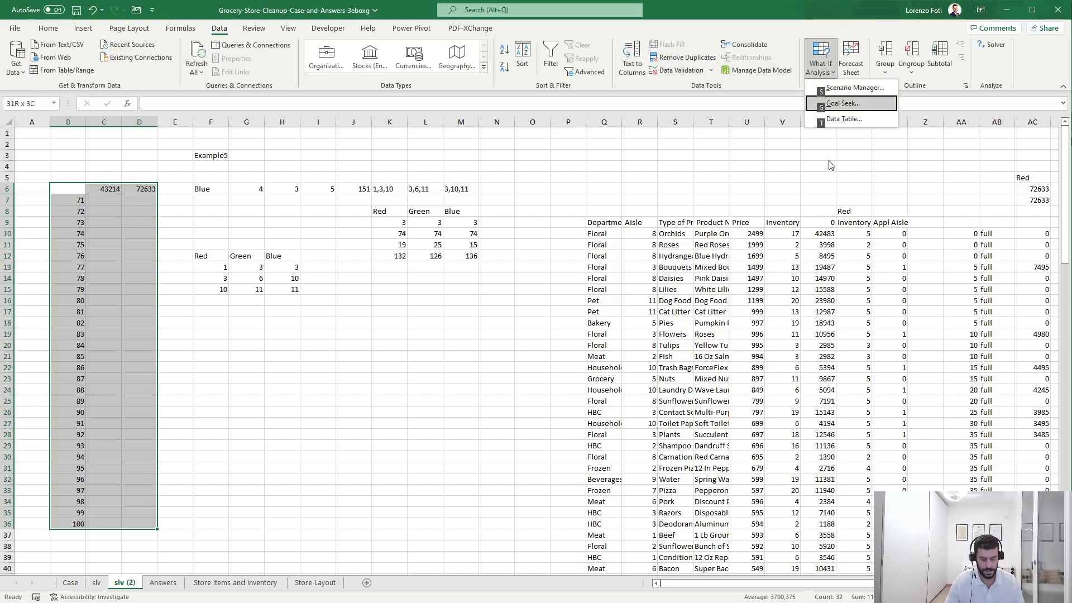
key("t")
key("Tab")
left_click(223, 156)
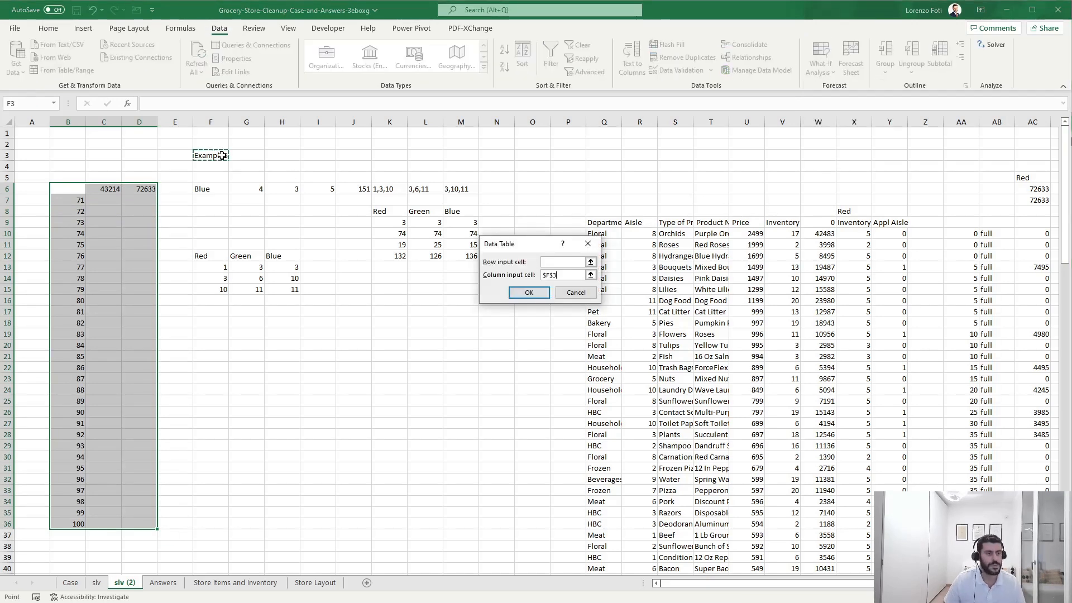
key("Return")
Sum the Red winning totals in D7:D36, enter 793271 as the Bonus 3 answer in Case cell E23, and save the workbook.
key("Right")
key("Right")
key("Down")
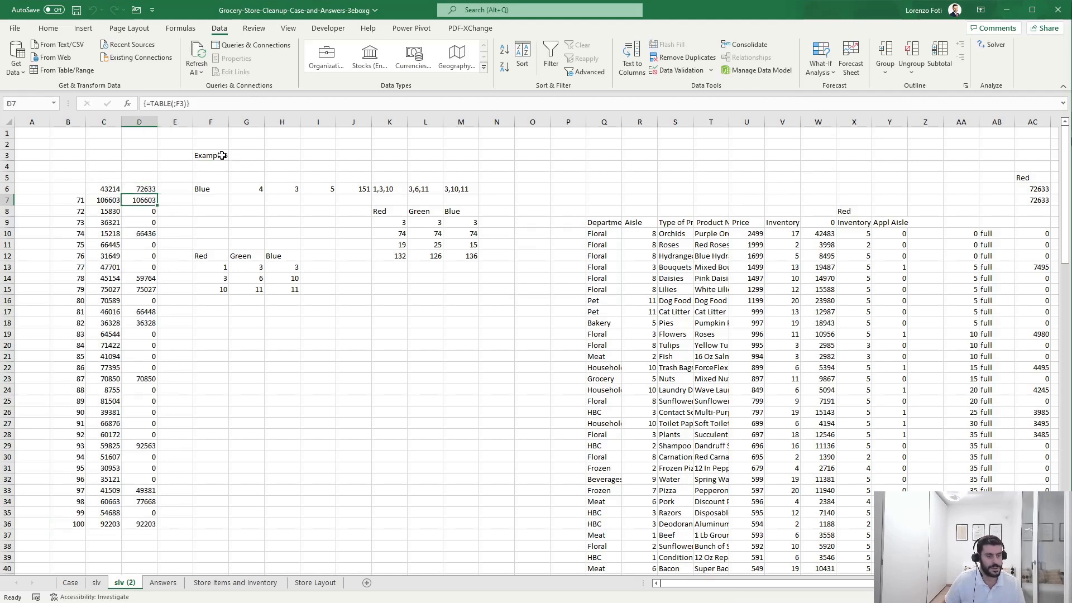
key("ctrl+shift+Down")
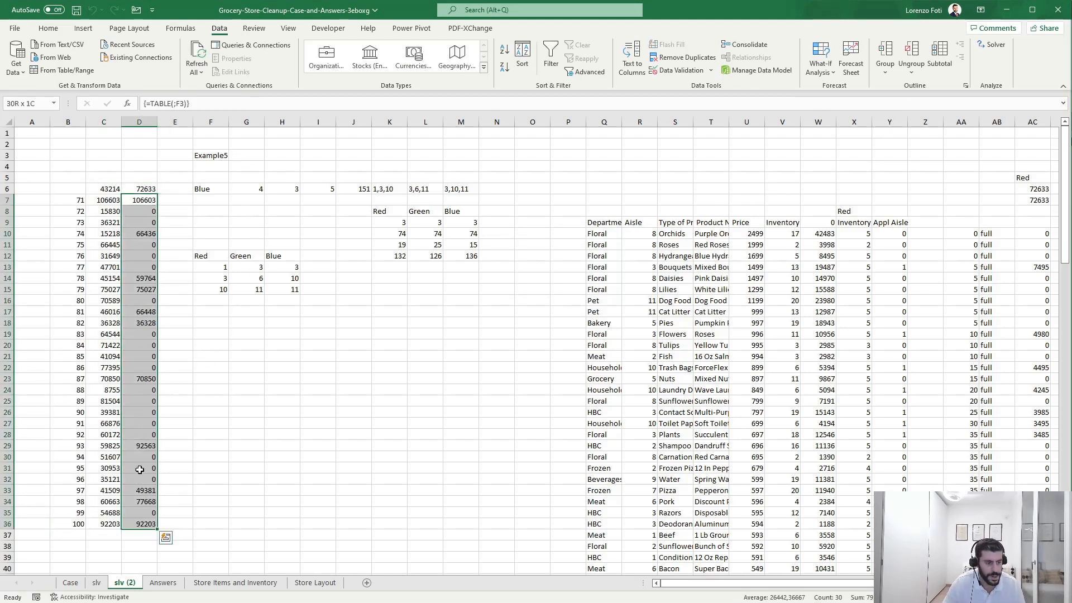
left_click(70, 582)
left_click(241, 334)
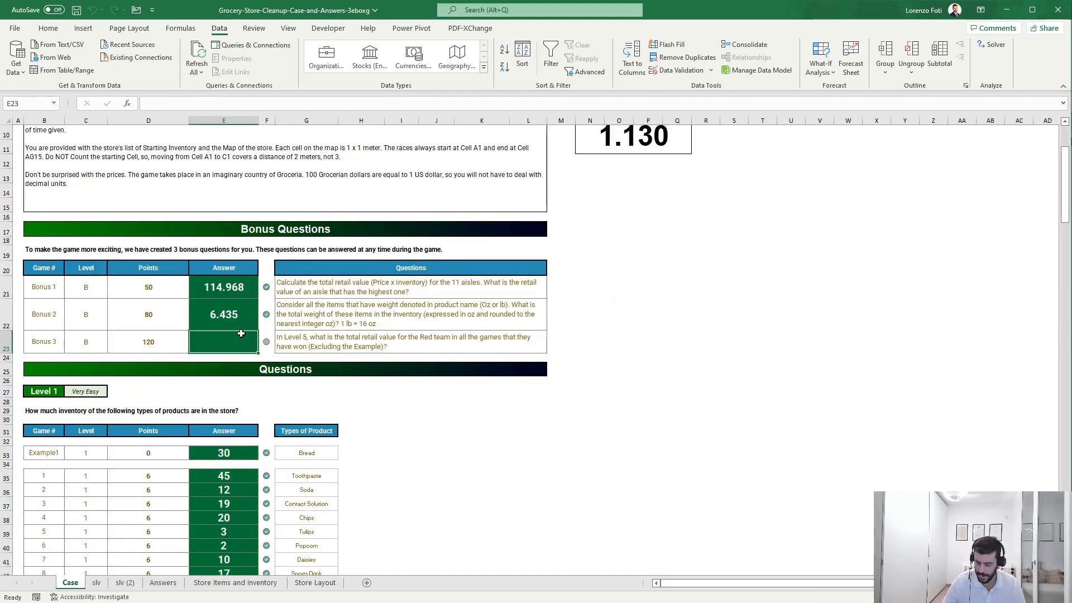
type("79327")
key("Return")
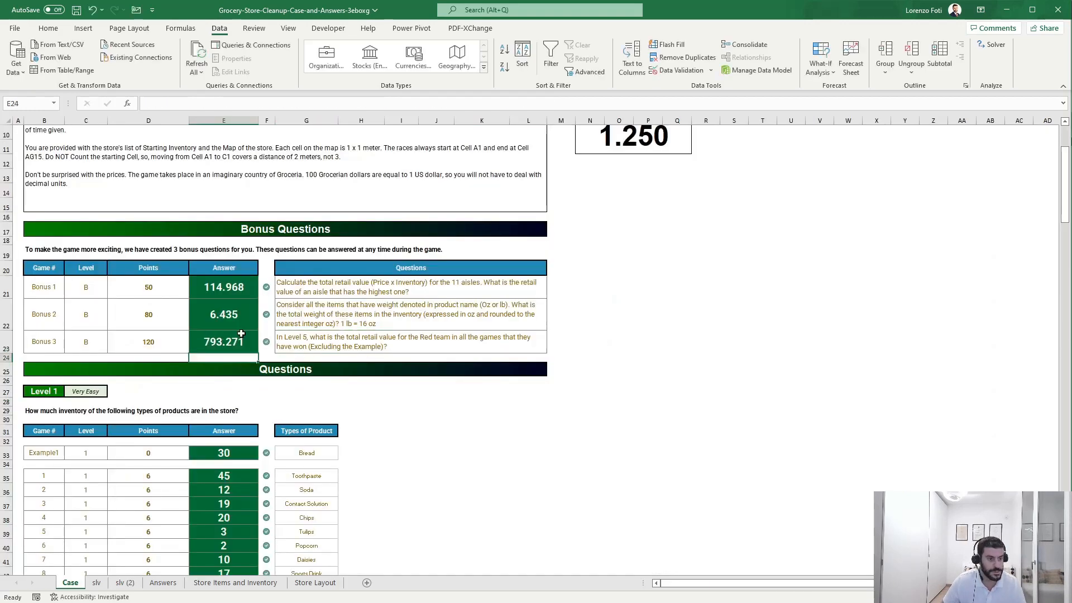
key("ctrl+s")
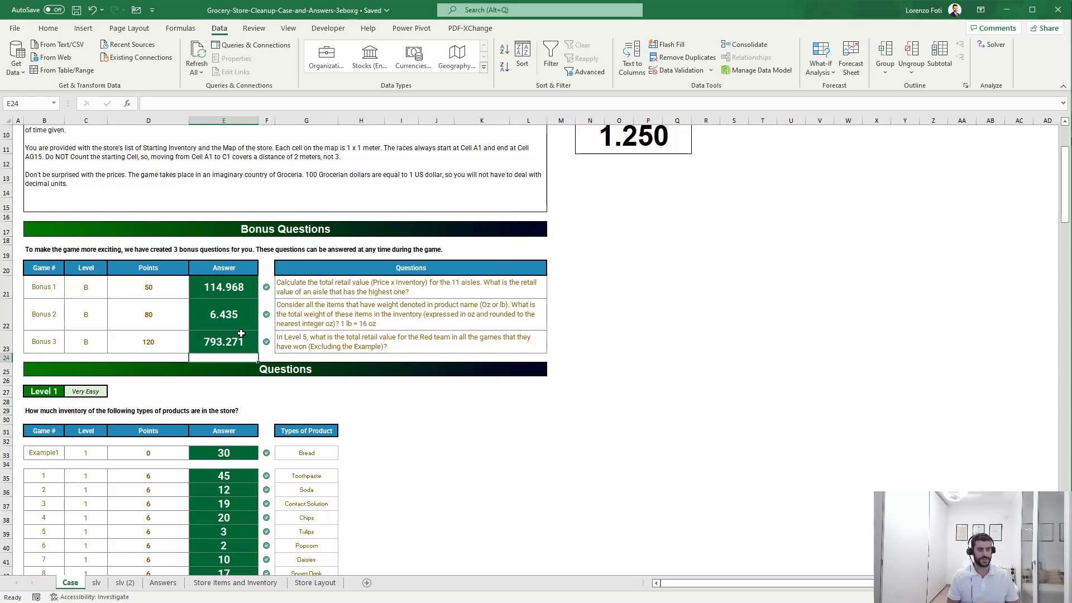
Review the answers and check marks for Levels 2 to 5 on the Case sheet, including the Level 4 aisle inputs.
scroll(280, 408, "down", 20)
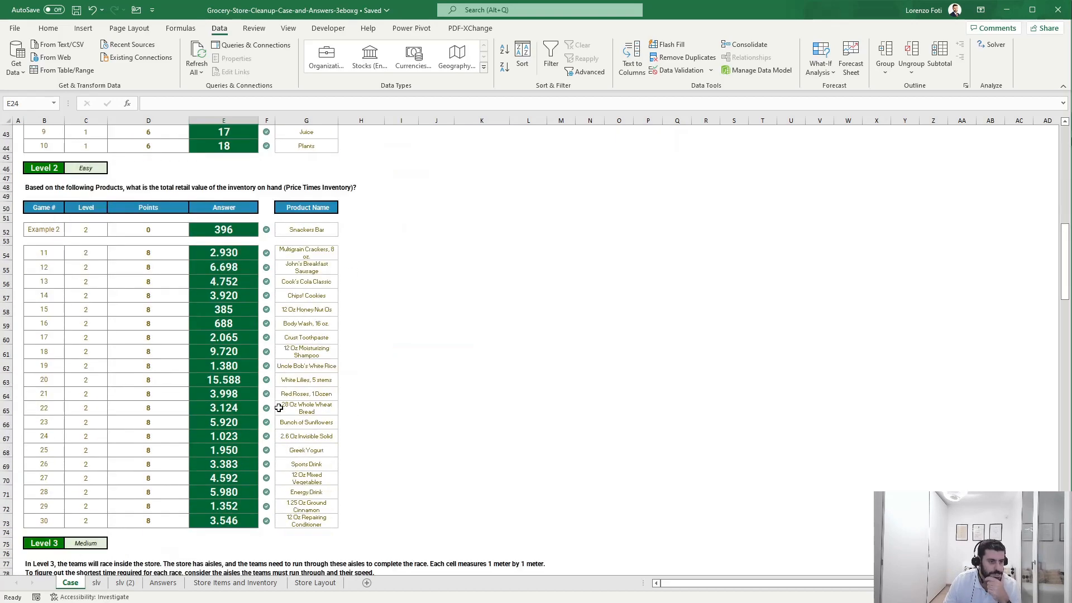
scroll(279, 408, "down", 10)
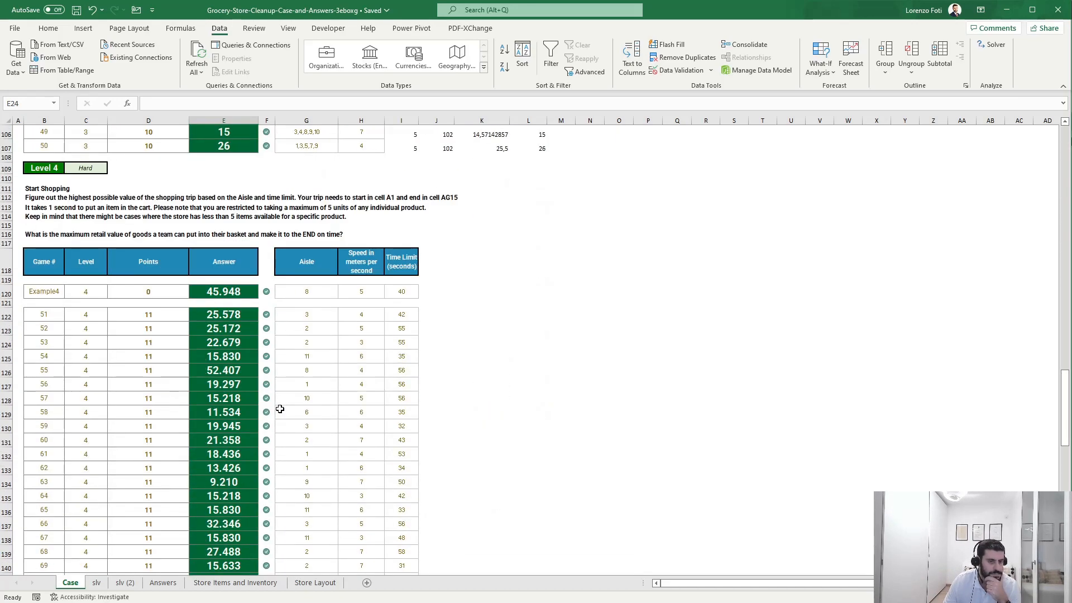
left_click(479, 309)
scroll(451, 349, "up", 2)
scroll(451, 349, "down", 14)
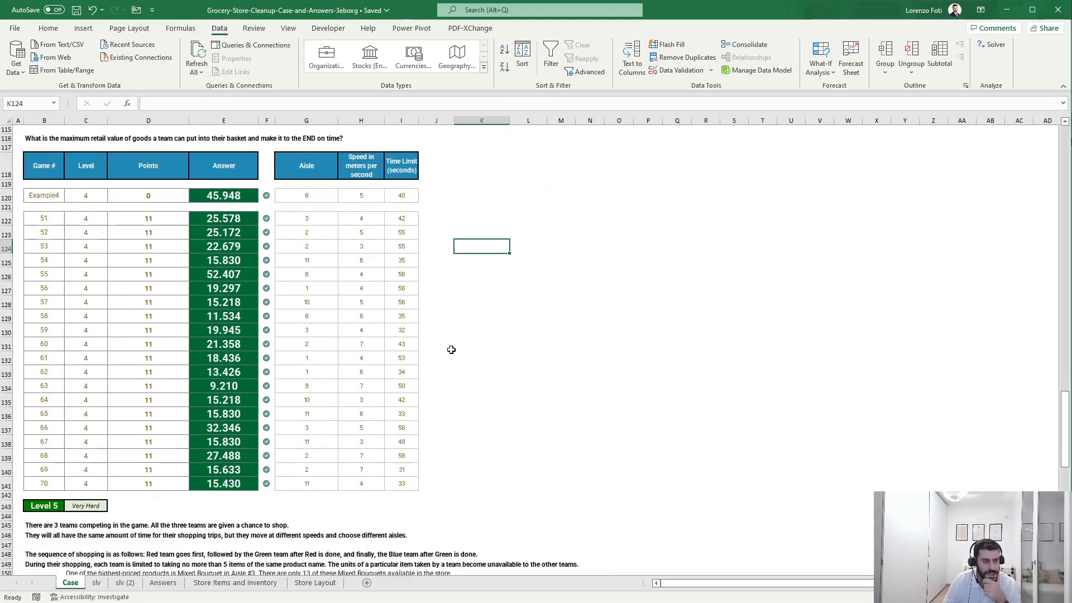
scroll(397, 419, "down", 1)
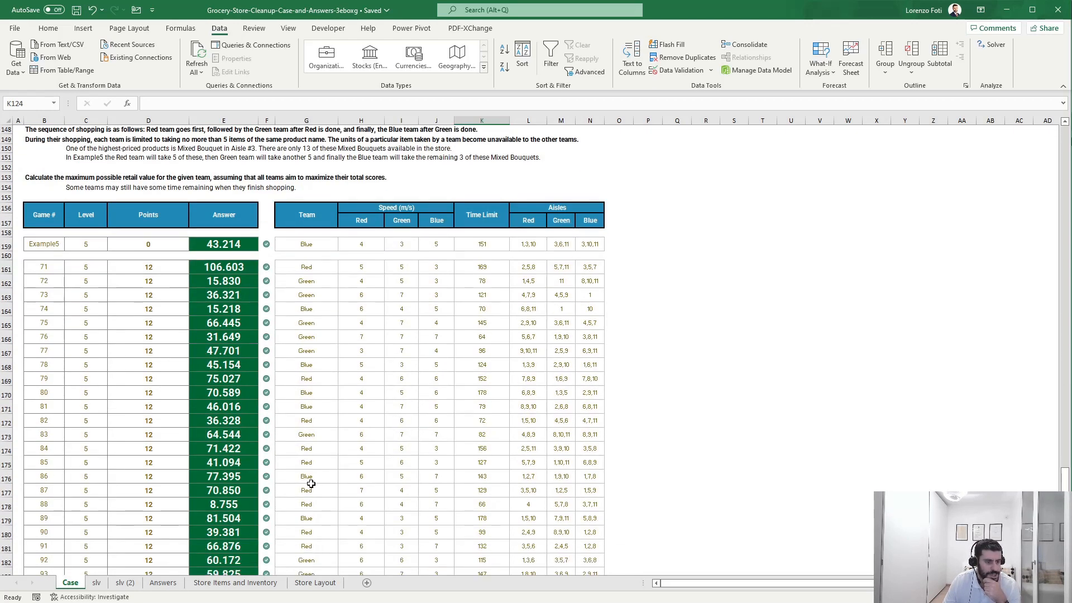
scroll(306, 481, "up", 7)
scroll(311, 485, "up", 1)
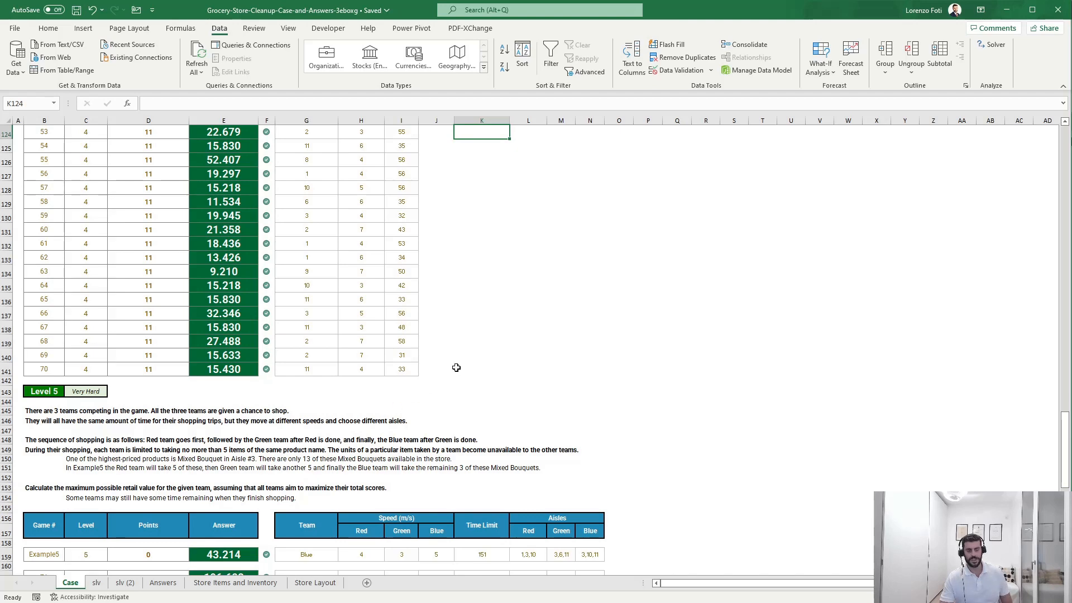
scroll(454, 428, "up", 4)
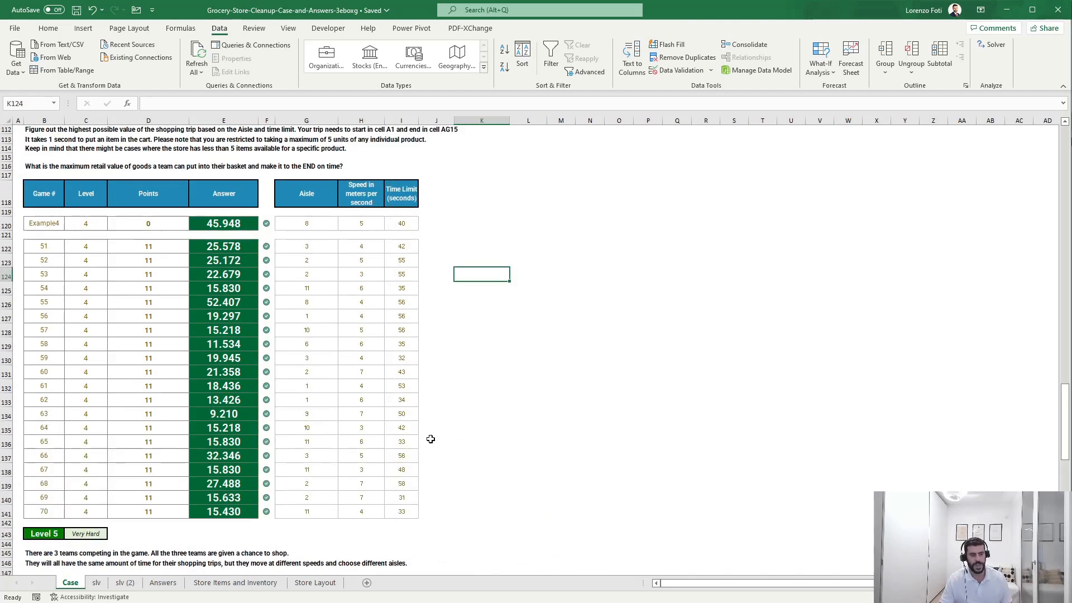
left_click(323, 246)
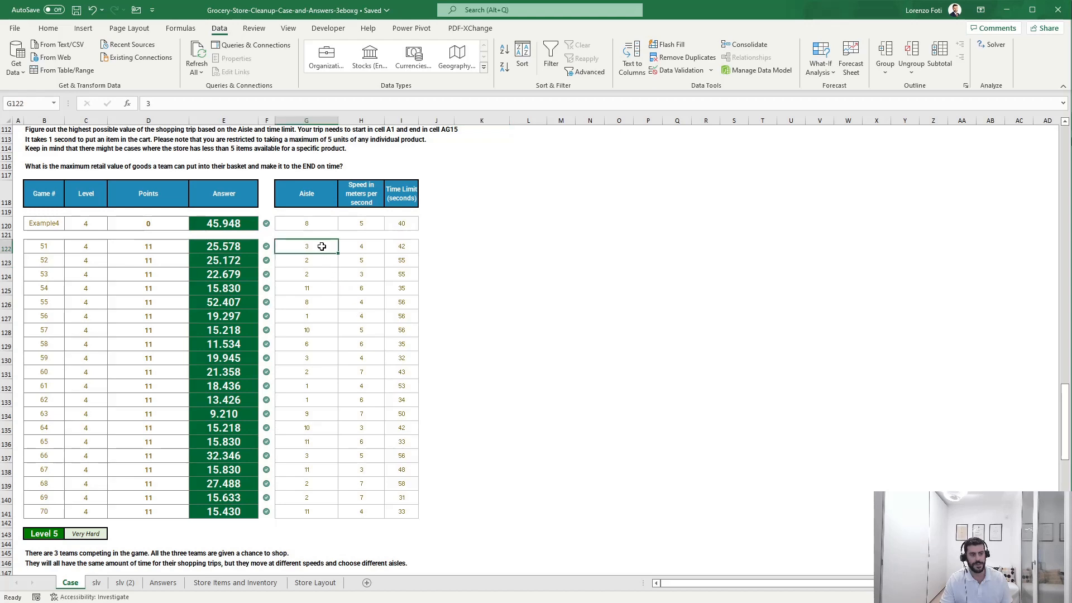
left_click_drag(322, 246, 318, 371)
Review the sorted item table, the Red and Green team calculations and the data table results on slv (2).
left_click(124, 582)
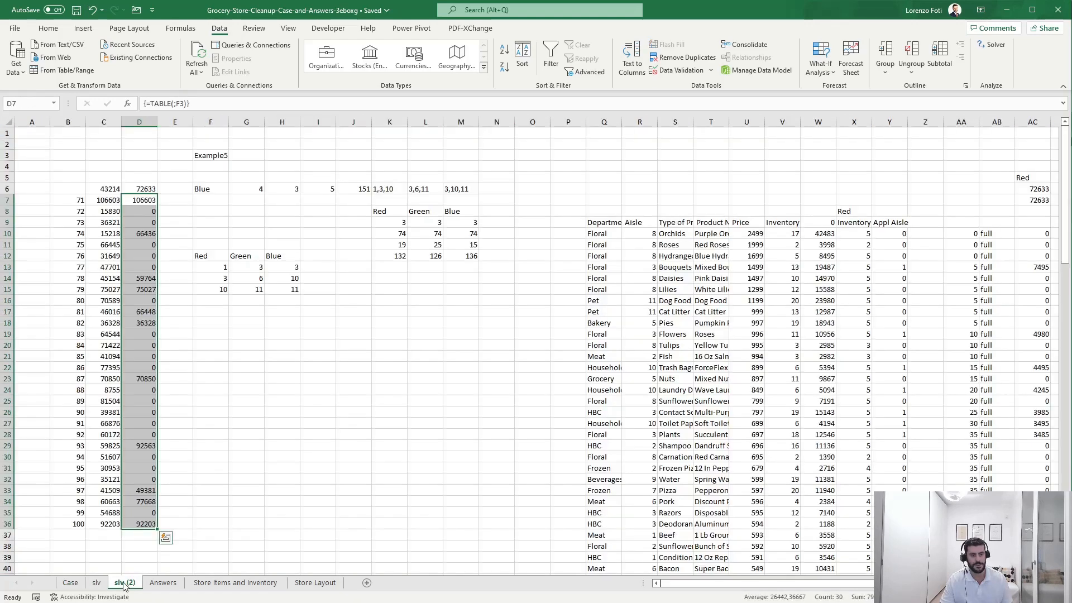
left_click(627, 289)
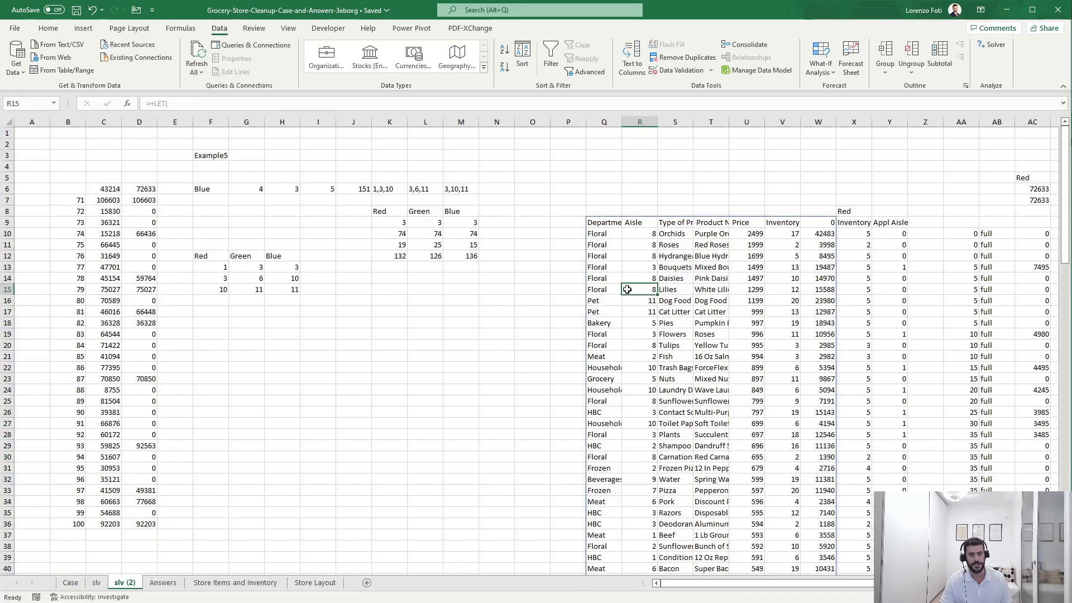
left_click(597, 223)
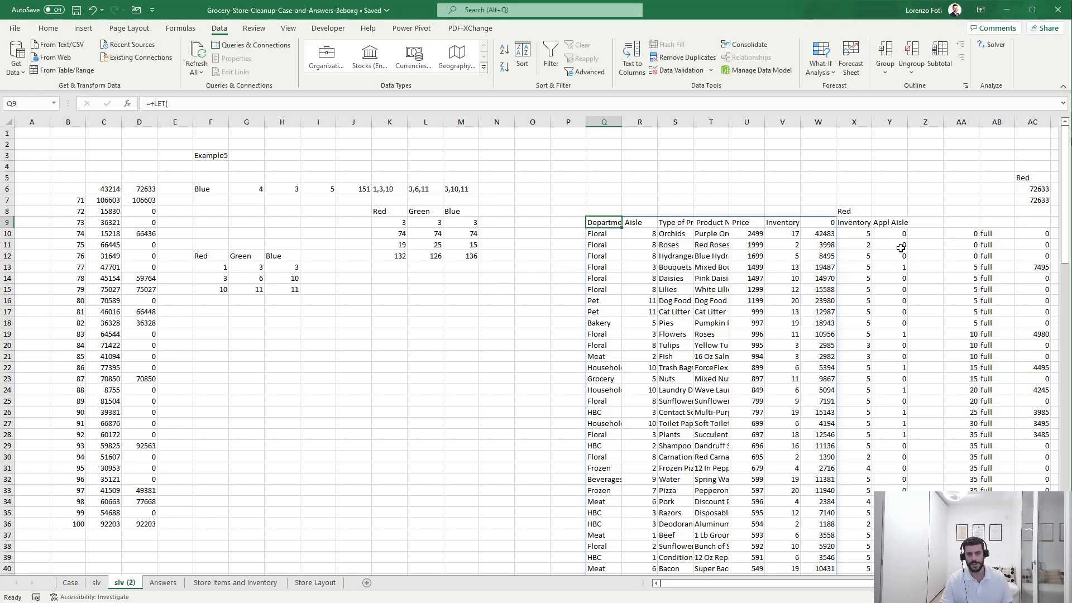
left_click_drag(902, 238, 892, 314)
left_click_drag(962, 334, 1054, 334)
scroll(893, 301, "right", 5)
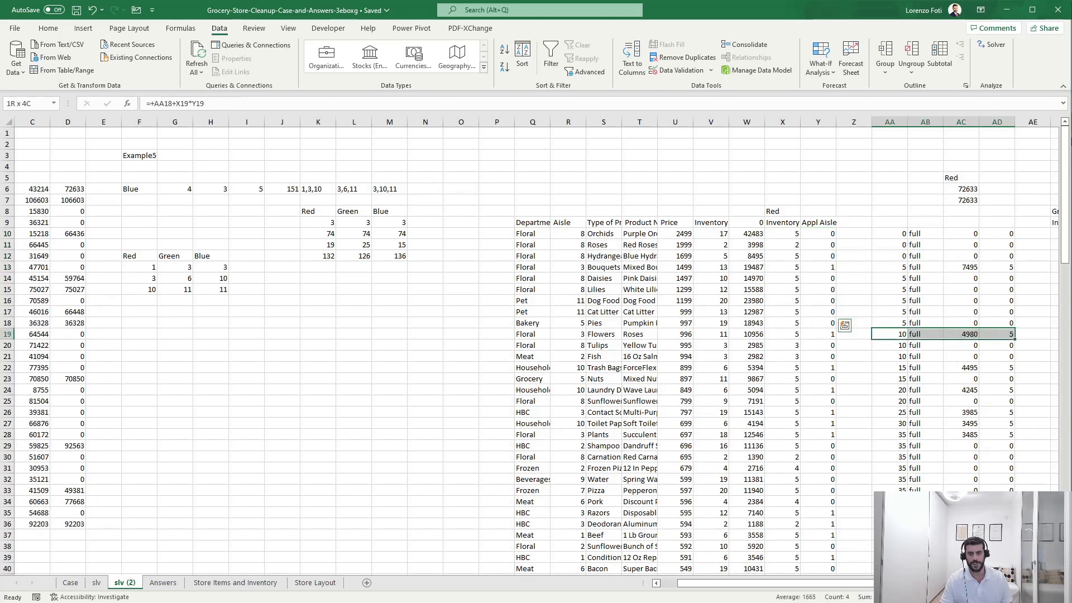
left_click(855, 301)
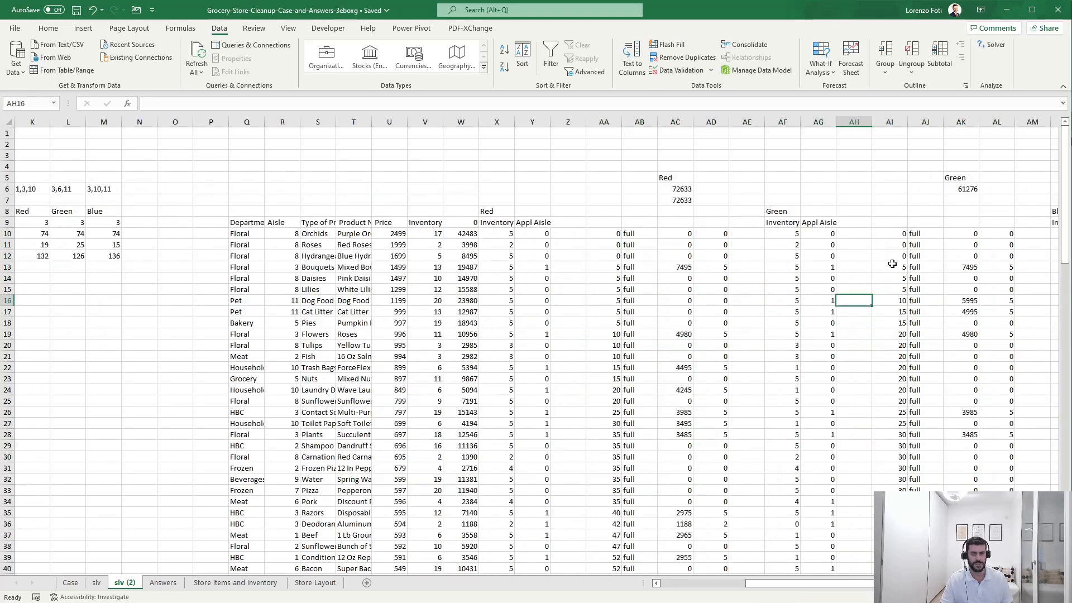
left_click(958, 226)
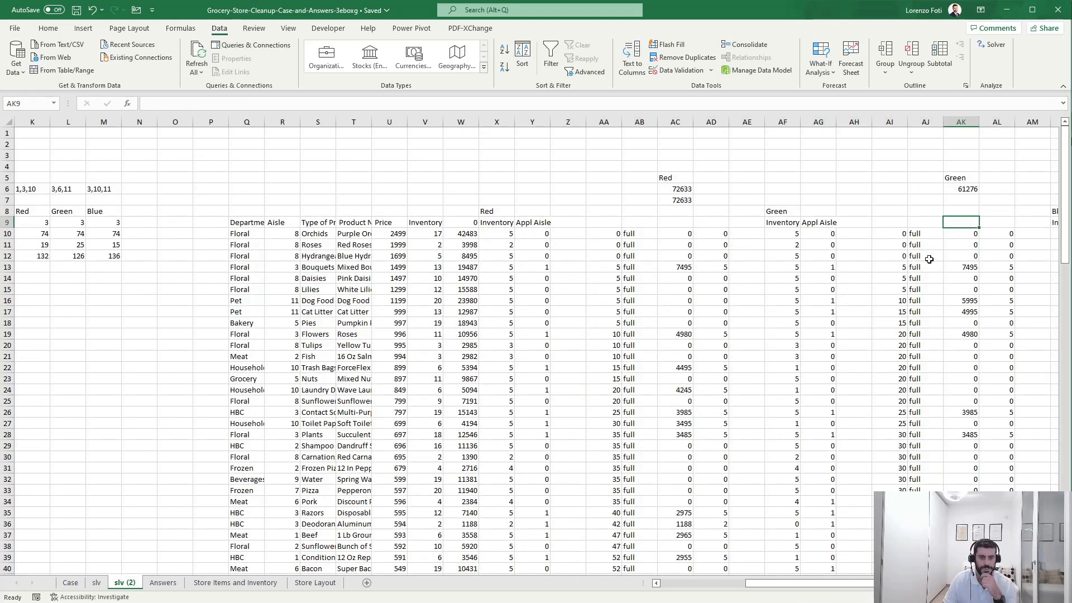
left_click(677, 188)
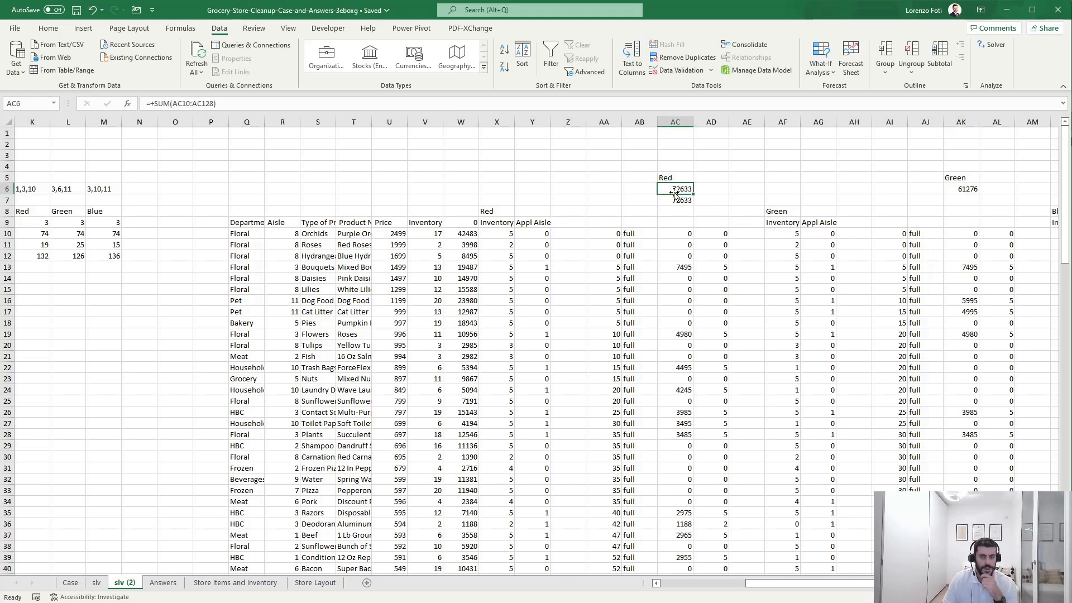
mouse_move(787, 584)
left_mouse_down()
mouse_move(711, 587)
mouse_move(786, 581)
left_mouse_up()
left_click(798, 233)
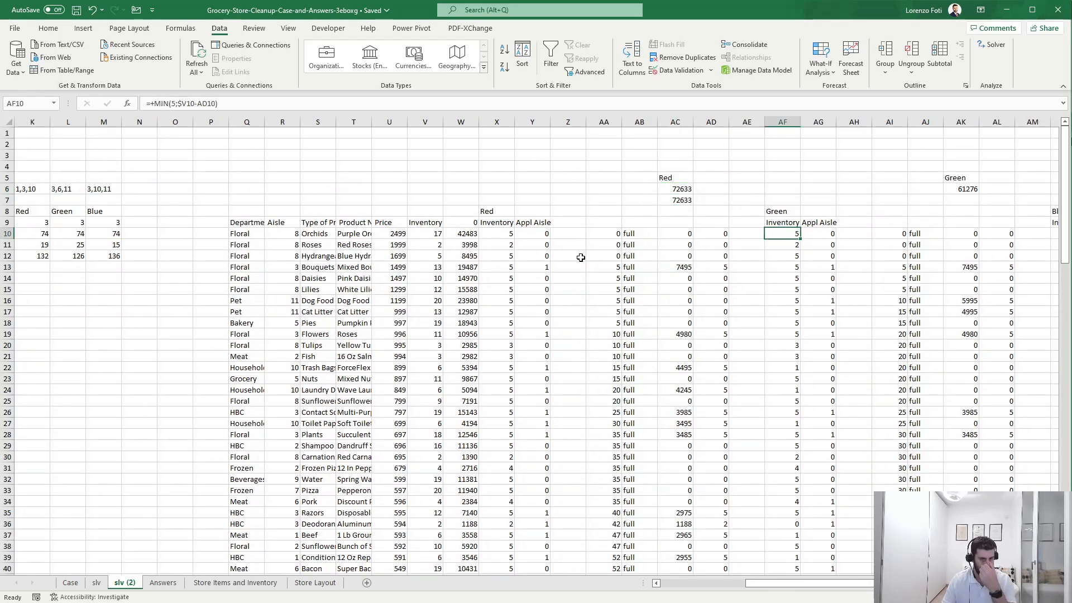
left_click_drag(761, 583, 678, 583)
left_click(272, 344)
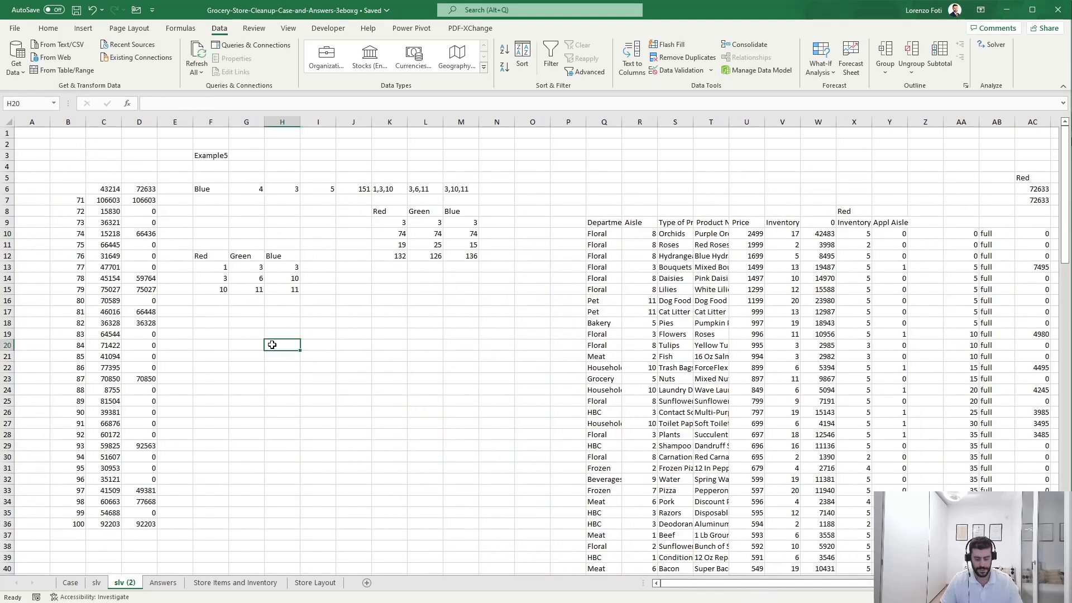
key("Left")
key("Left")
key("Left")
key("Left")
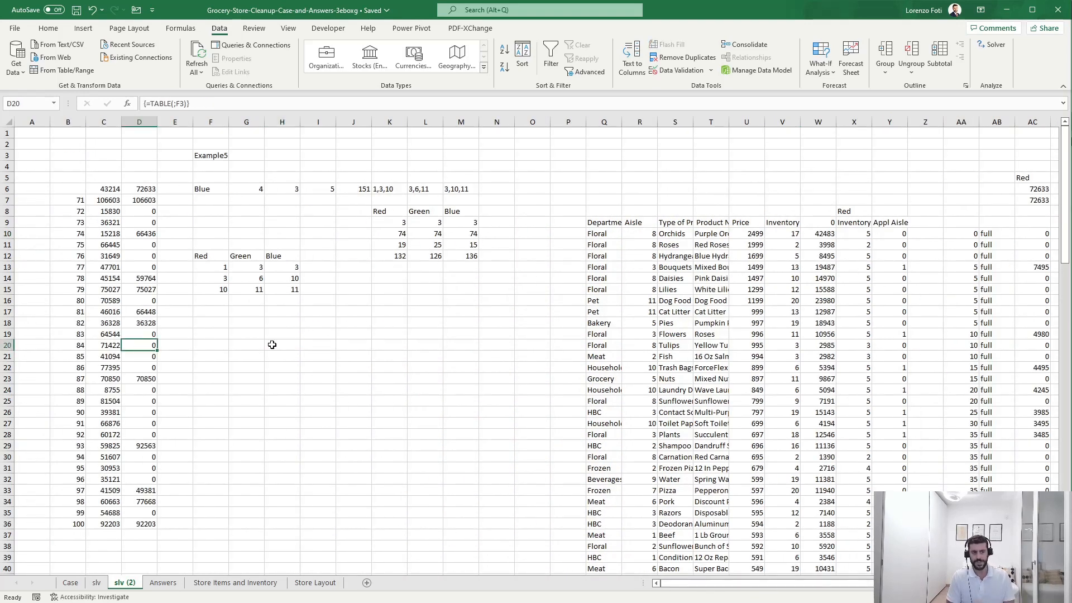